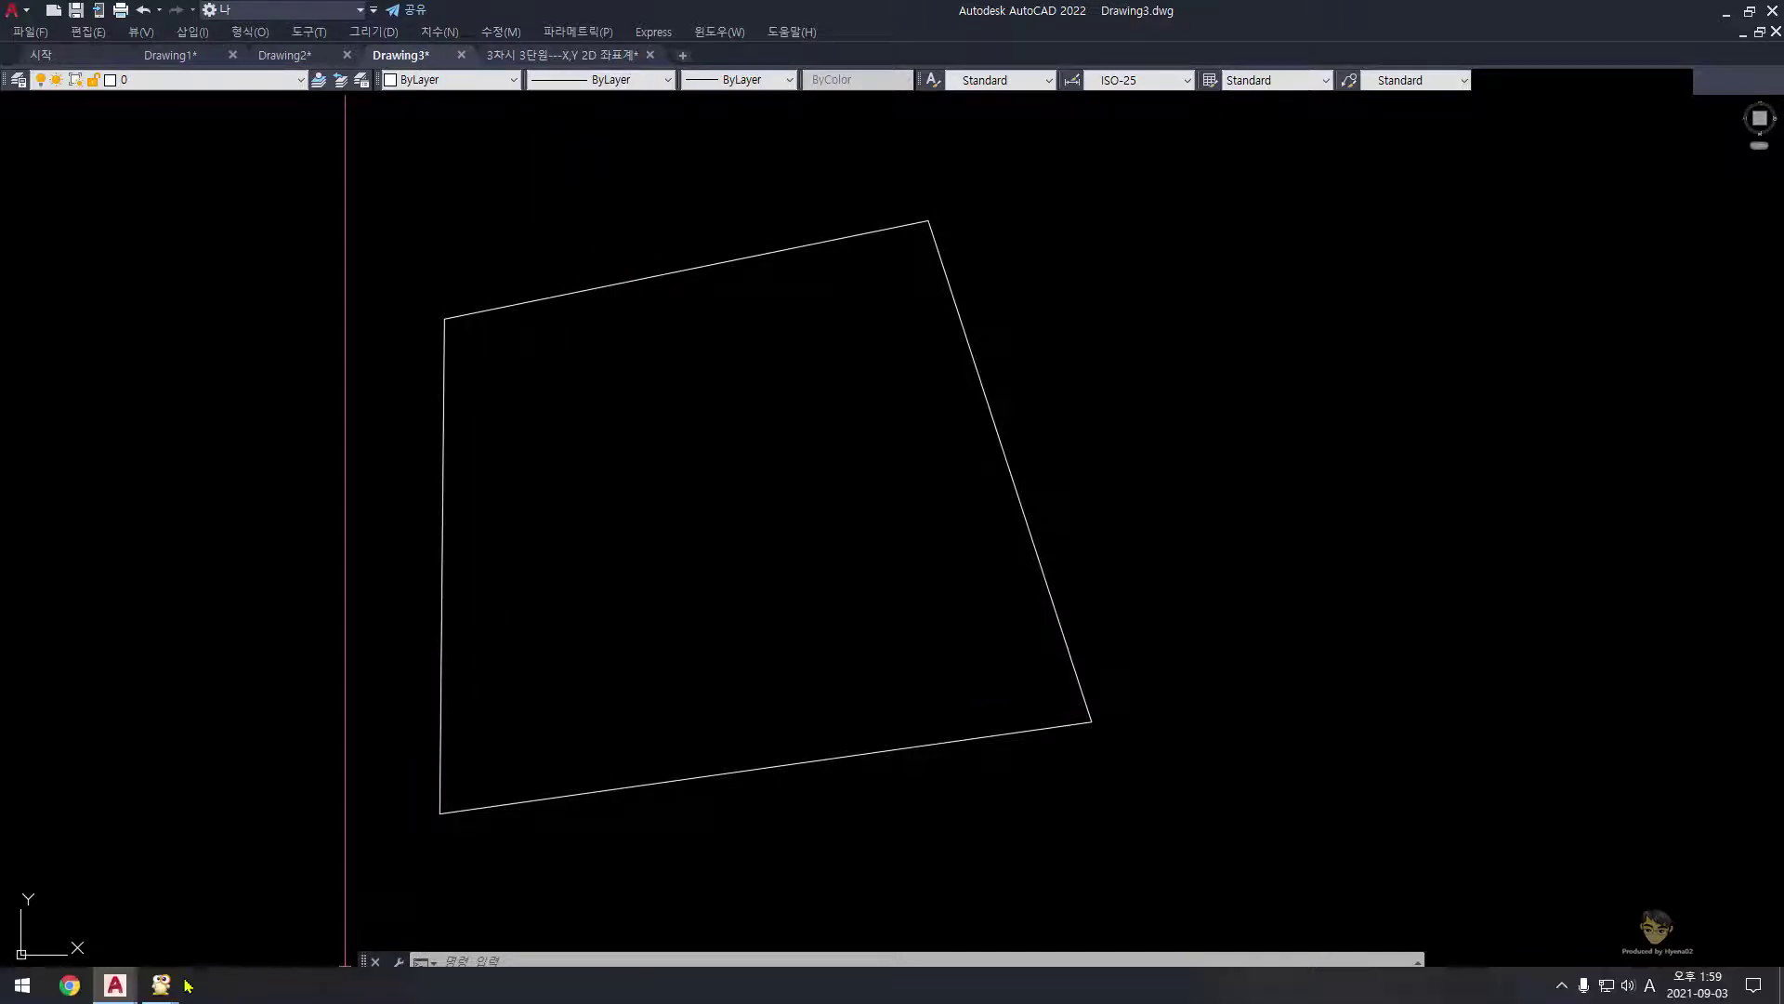
# Step: Switch to the practice-sheet image, examine line exercises 3-1 and 3-2, and return to AutoCAD
pyautogui.click(161, 983)
pyautogui.click(321, 932)
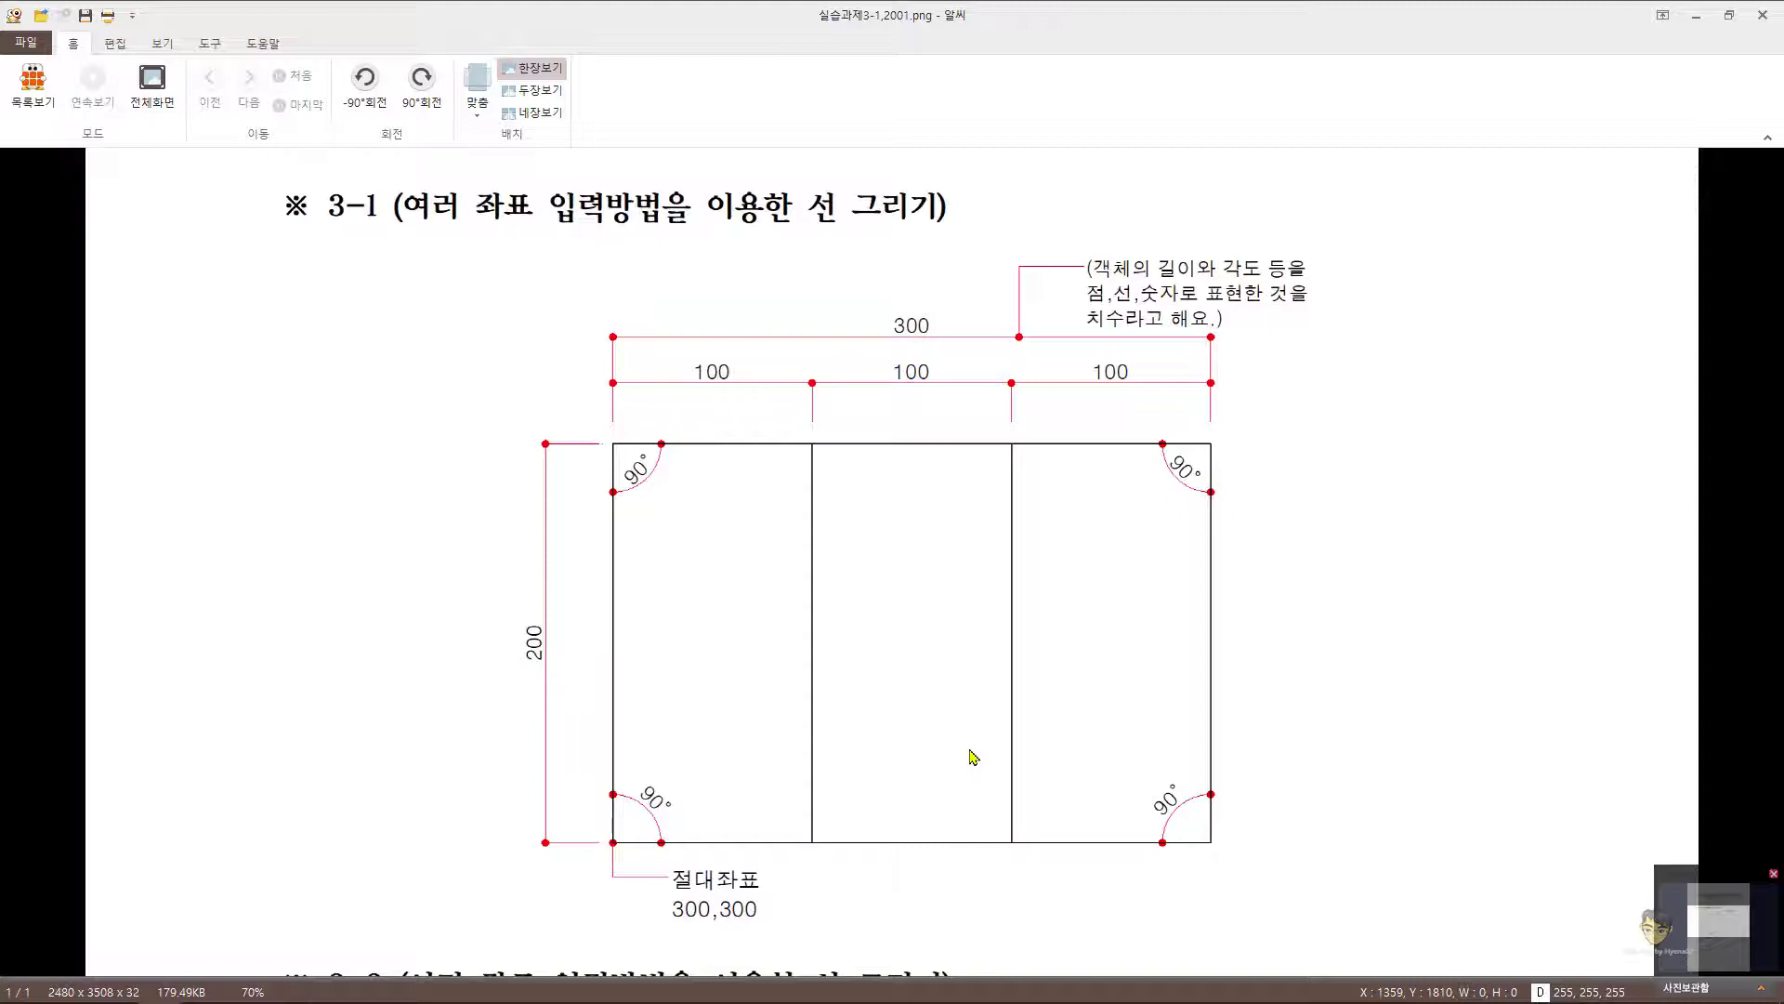
pyautogui.moveTo(973, 848); pyautogui.dragTo(962, 558)
pyautogui.moveTo(1035, 715); pyautogui.dragTo(1018, 389)
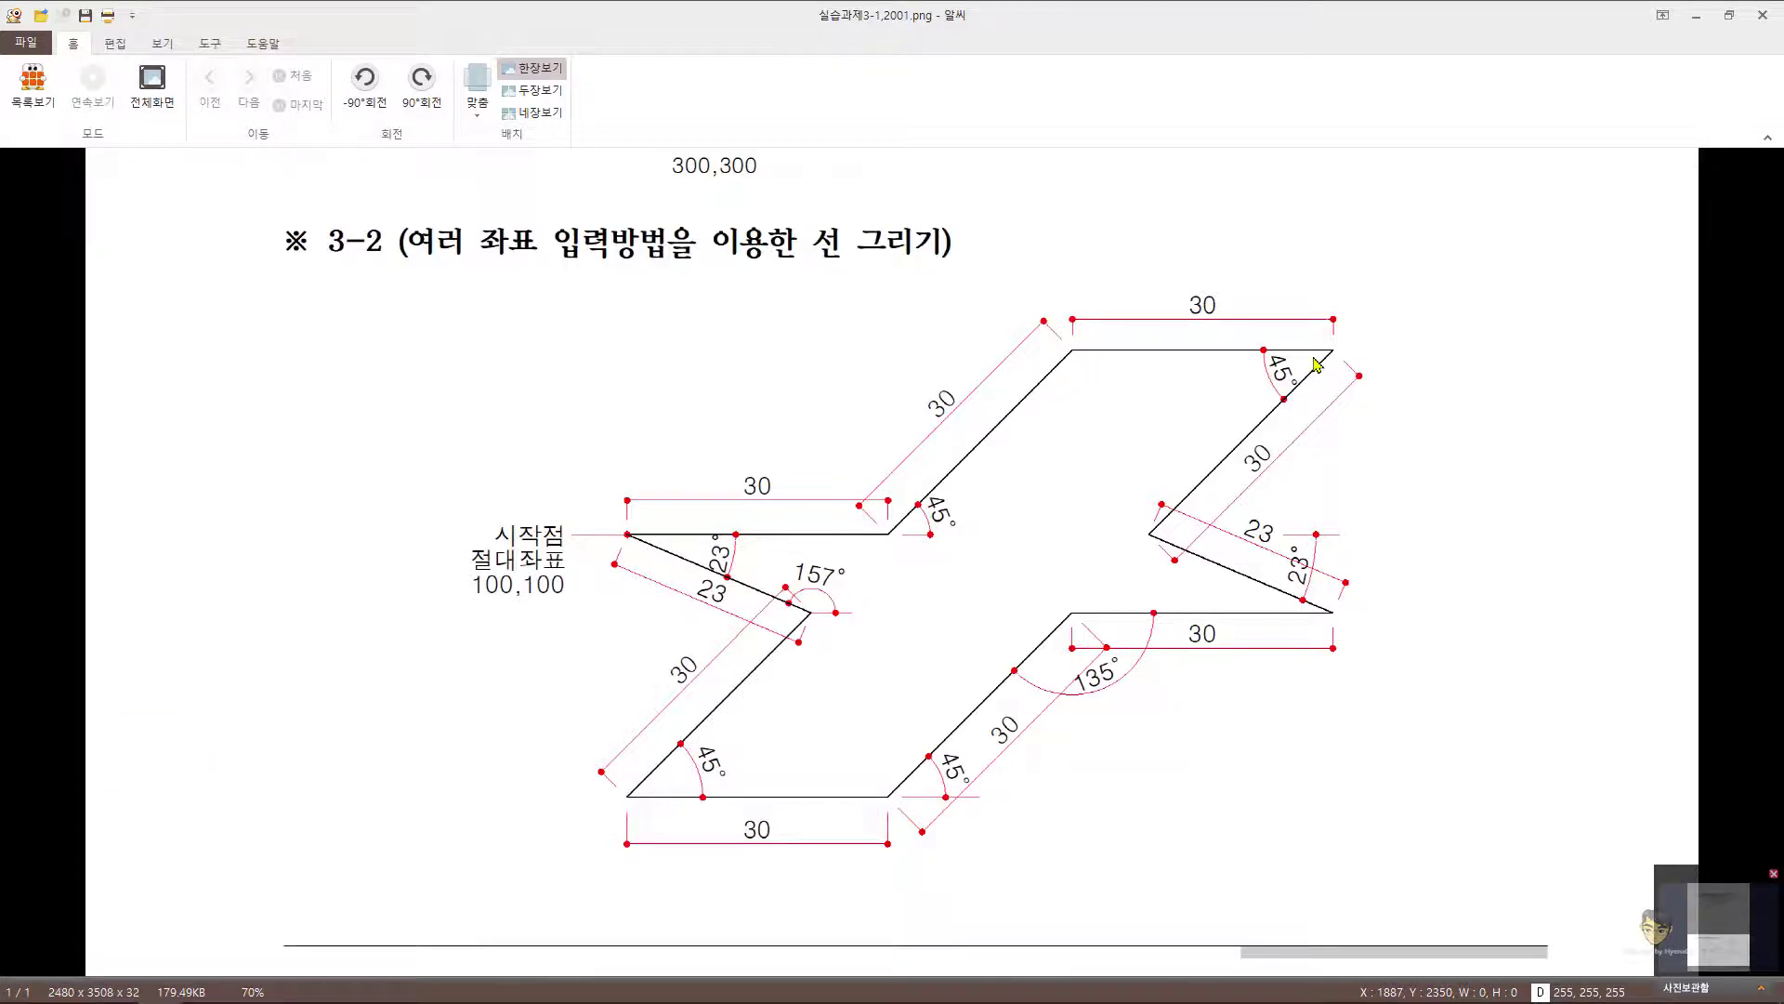
pyautogui.click(1687, 21)
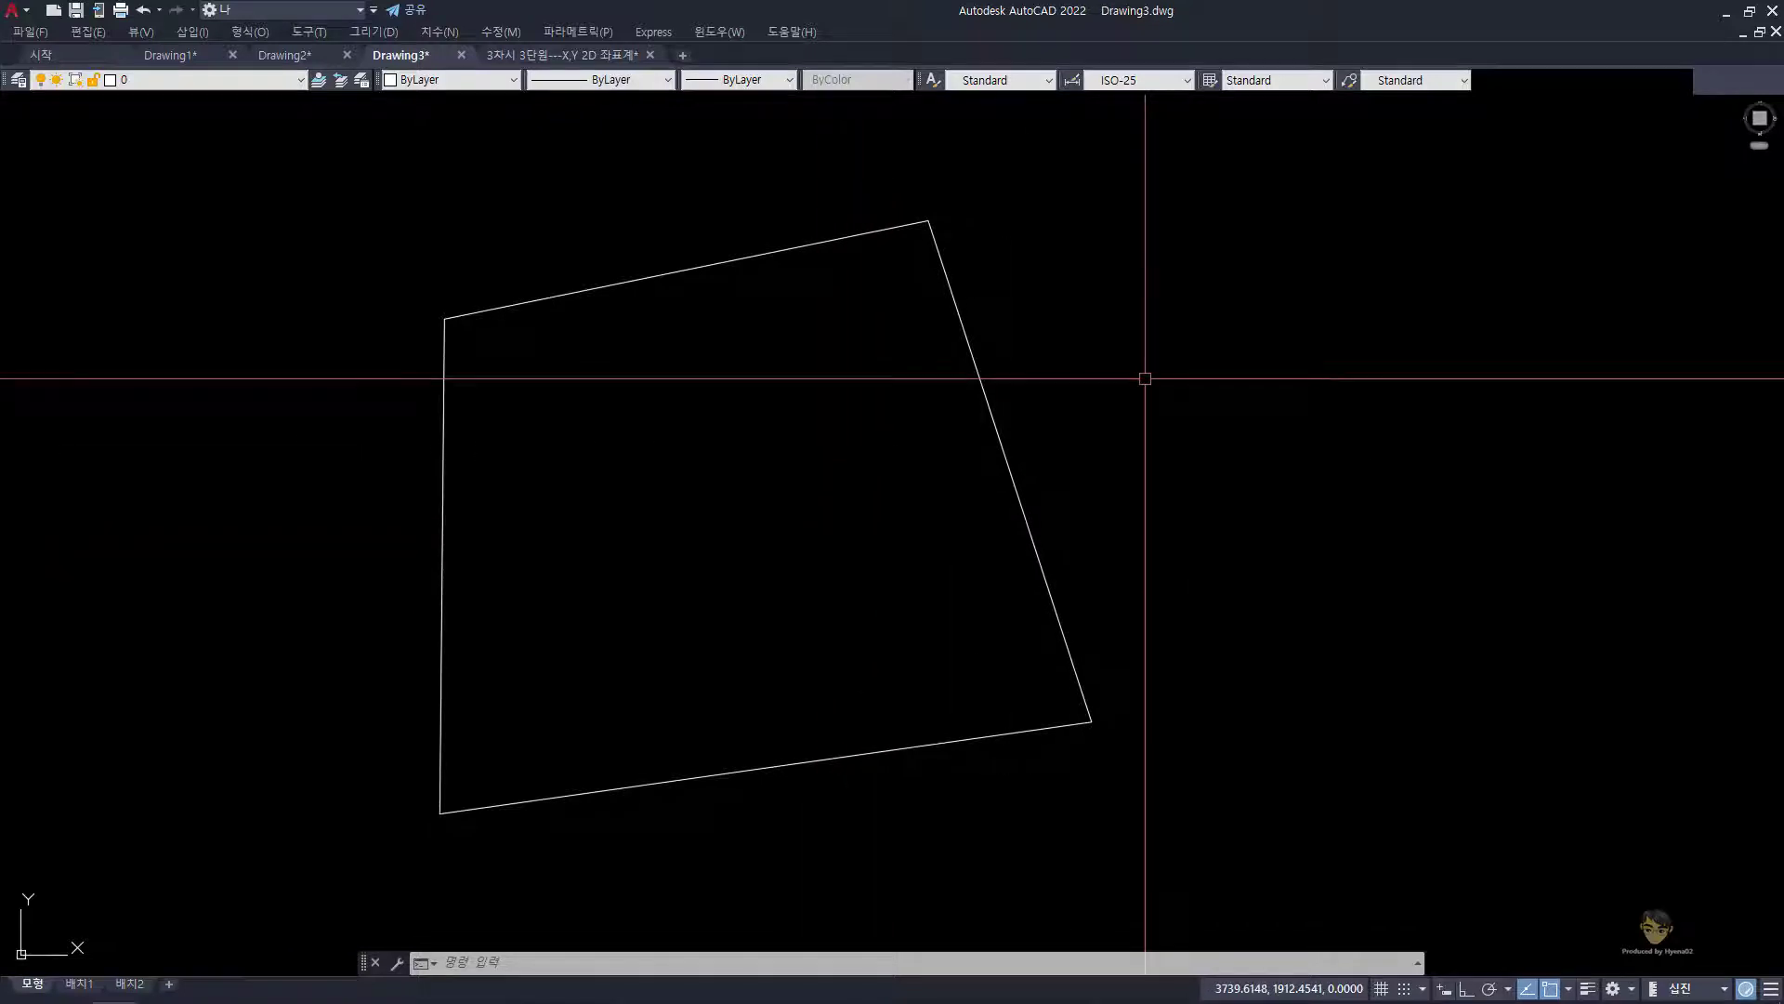
# Step: Draw a 10-unit horizontal line to the right of the quadrilateral's upper corner with Ortho mode turned on
pyautogui.write('l')
pyautogui.press('Return')
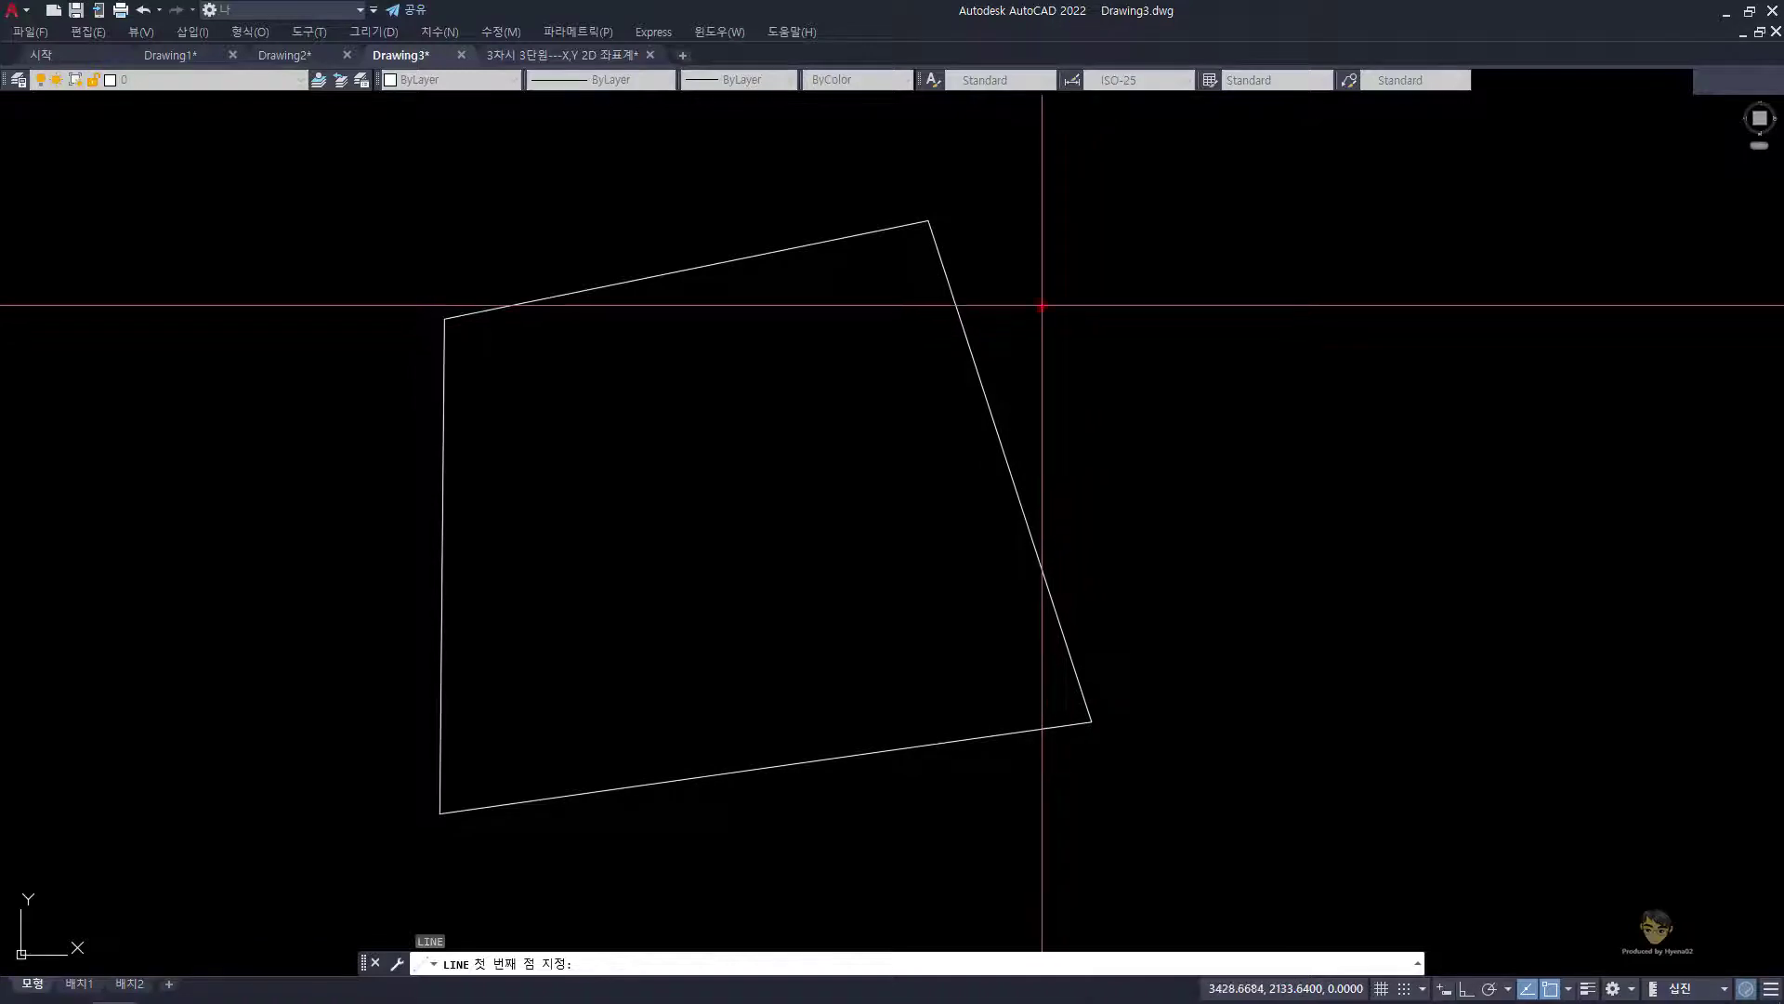
pyautogui.click(1042, 305)
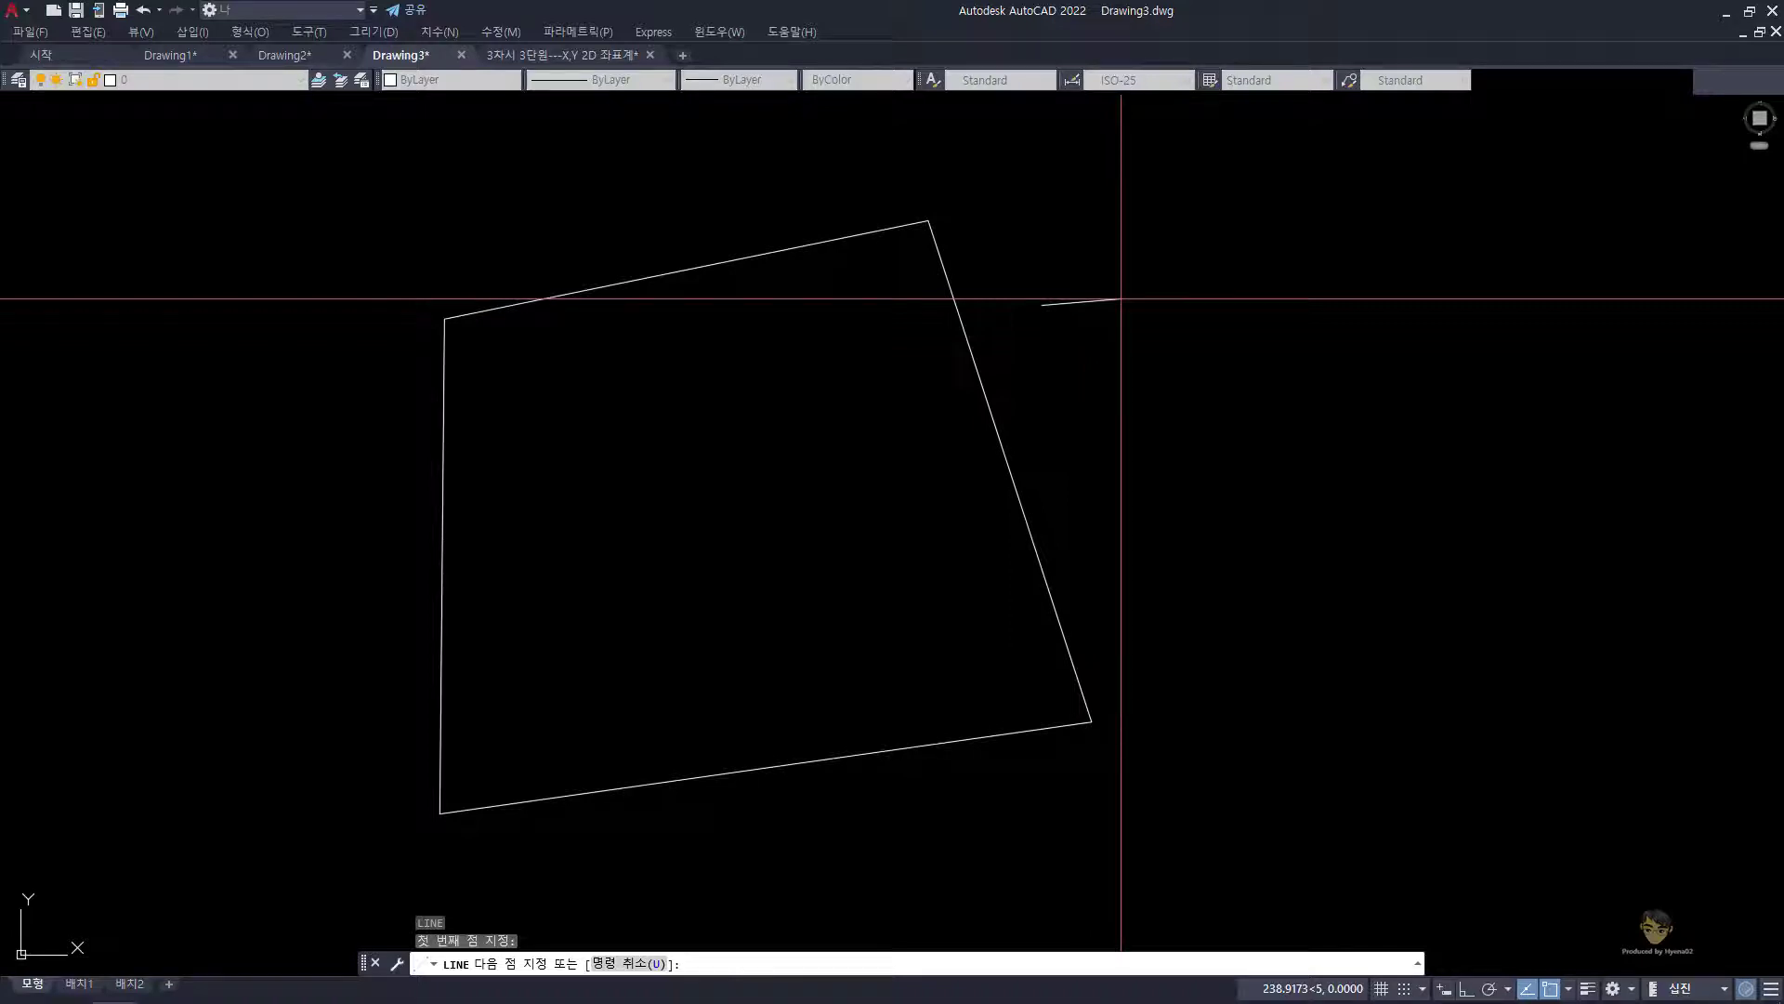
pyautogui.press('F8')
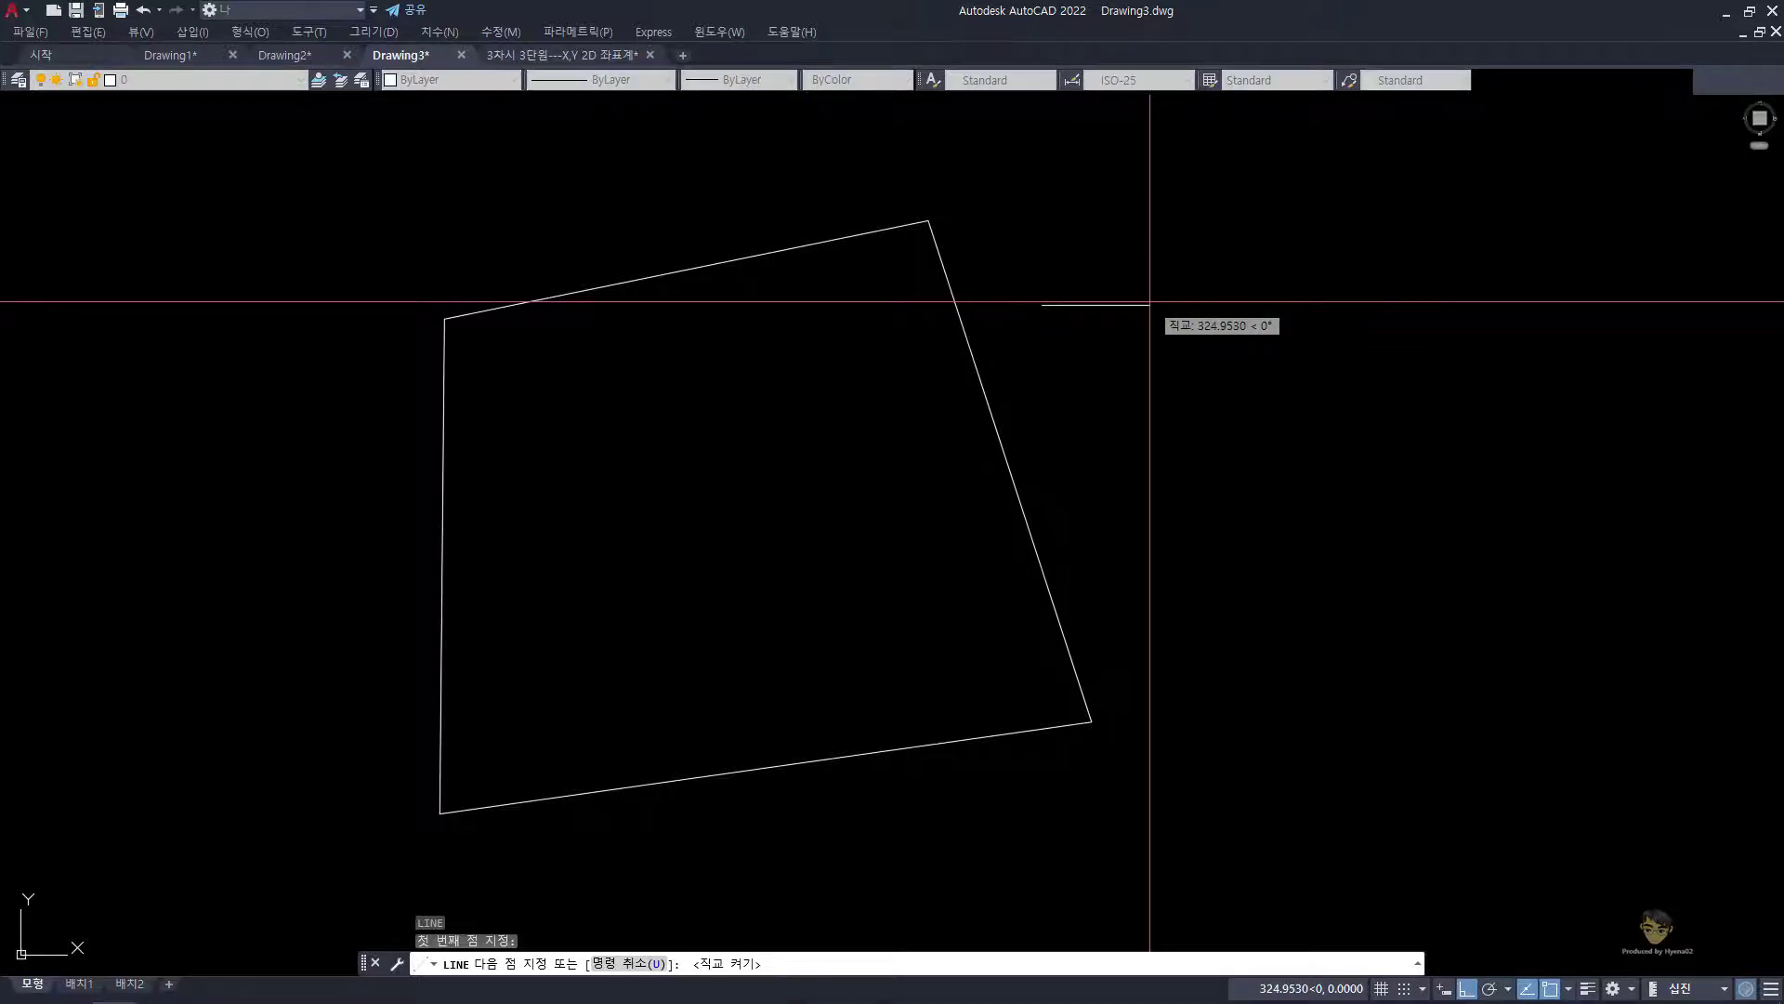
pyautogui.press('ctrl')
pyautogui.press('ctrl')
pyautogui.click(1150, 302)
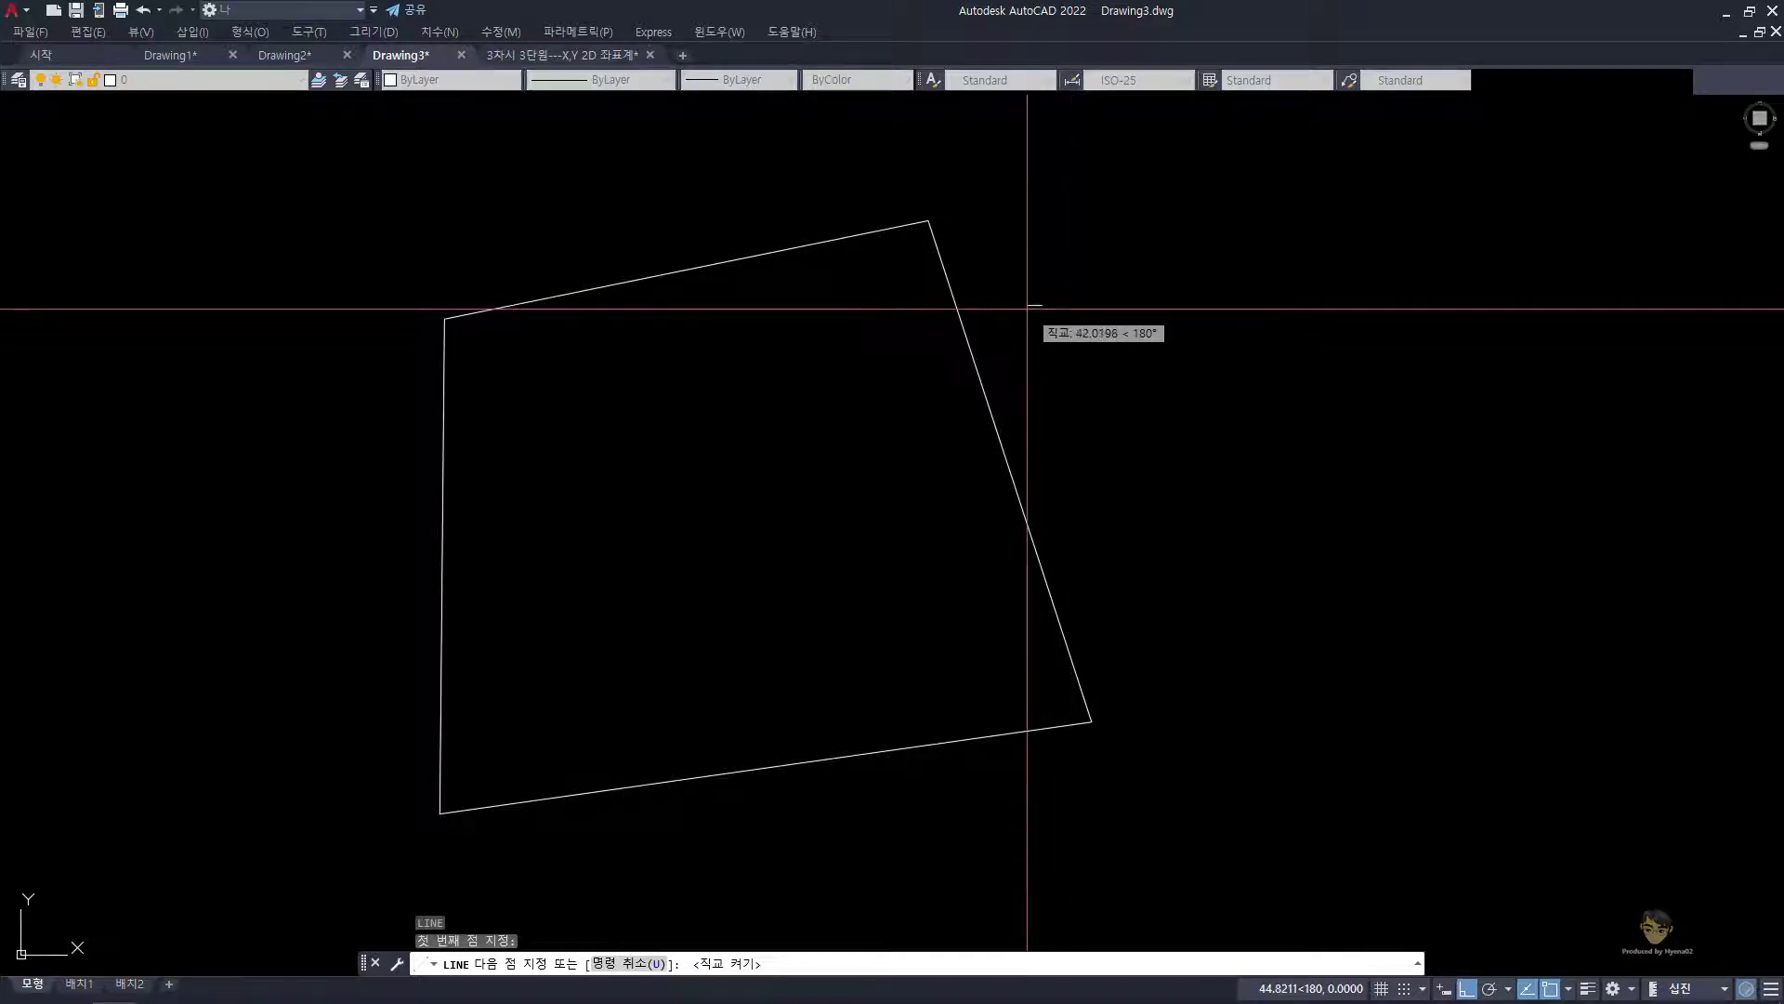
pyautogui.write('10')
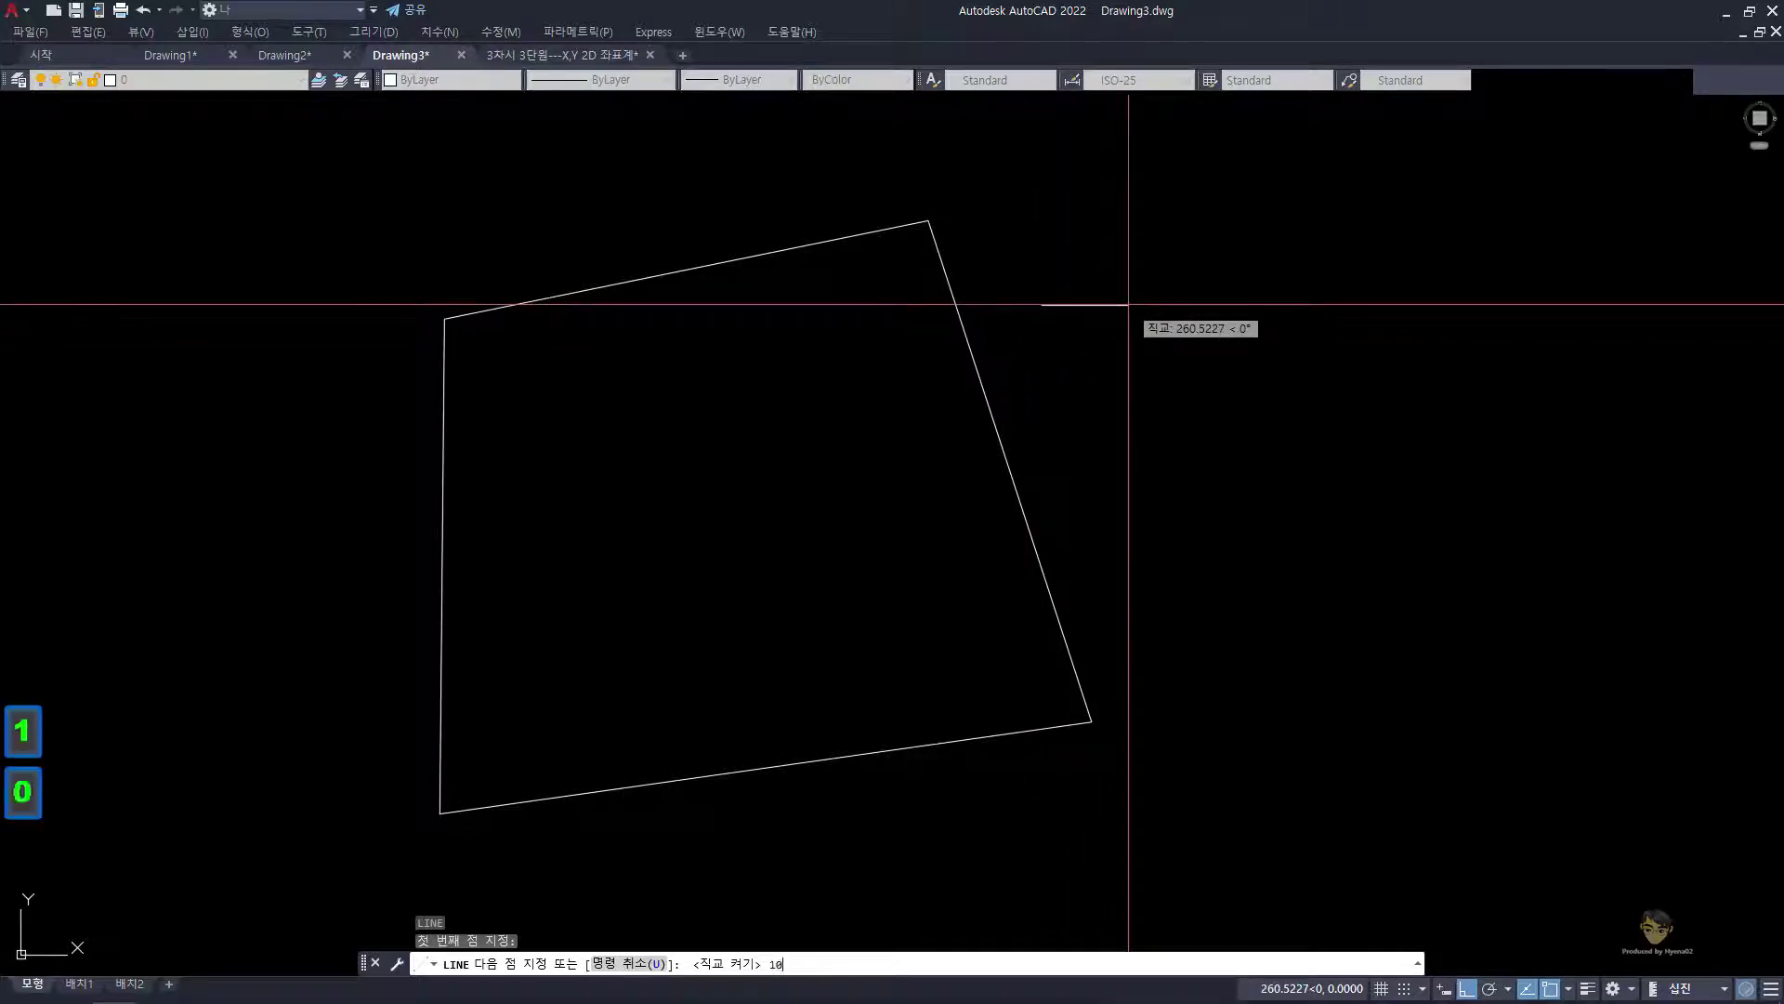
pyautogui.press('Return')
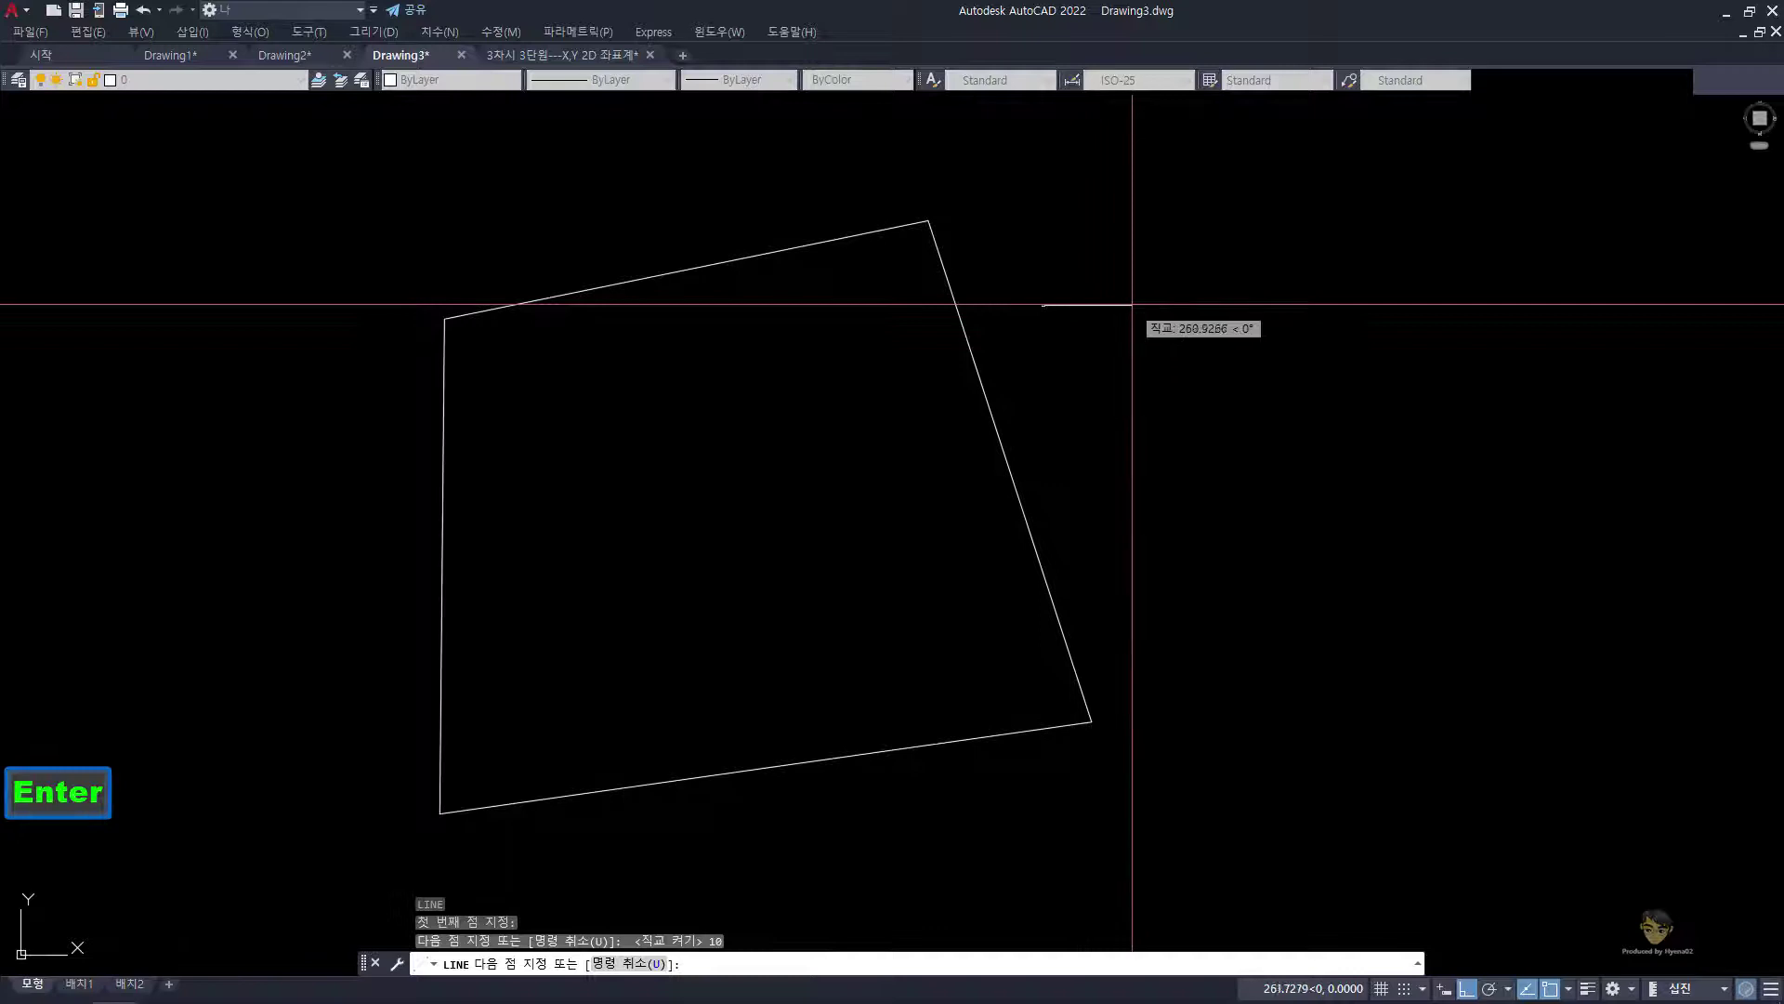
pyautogui.press('space')
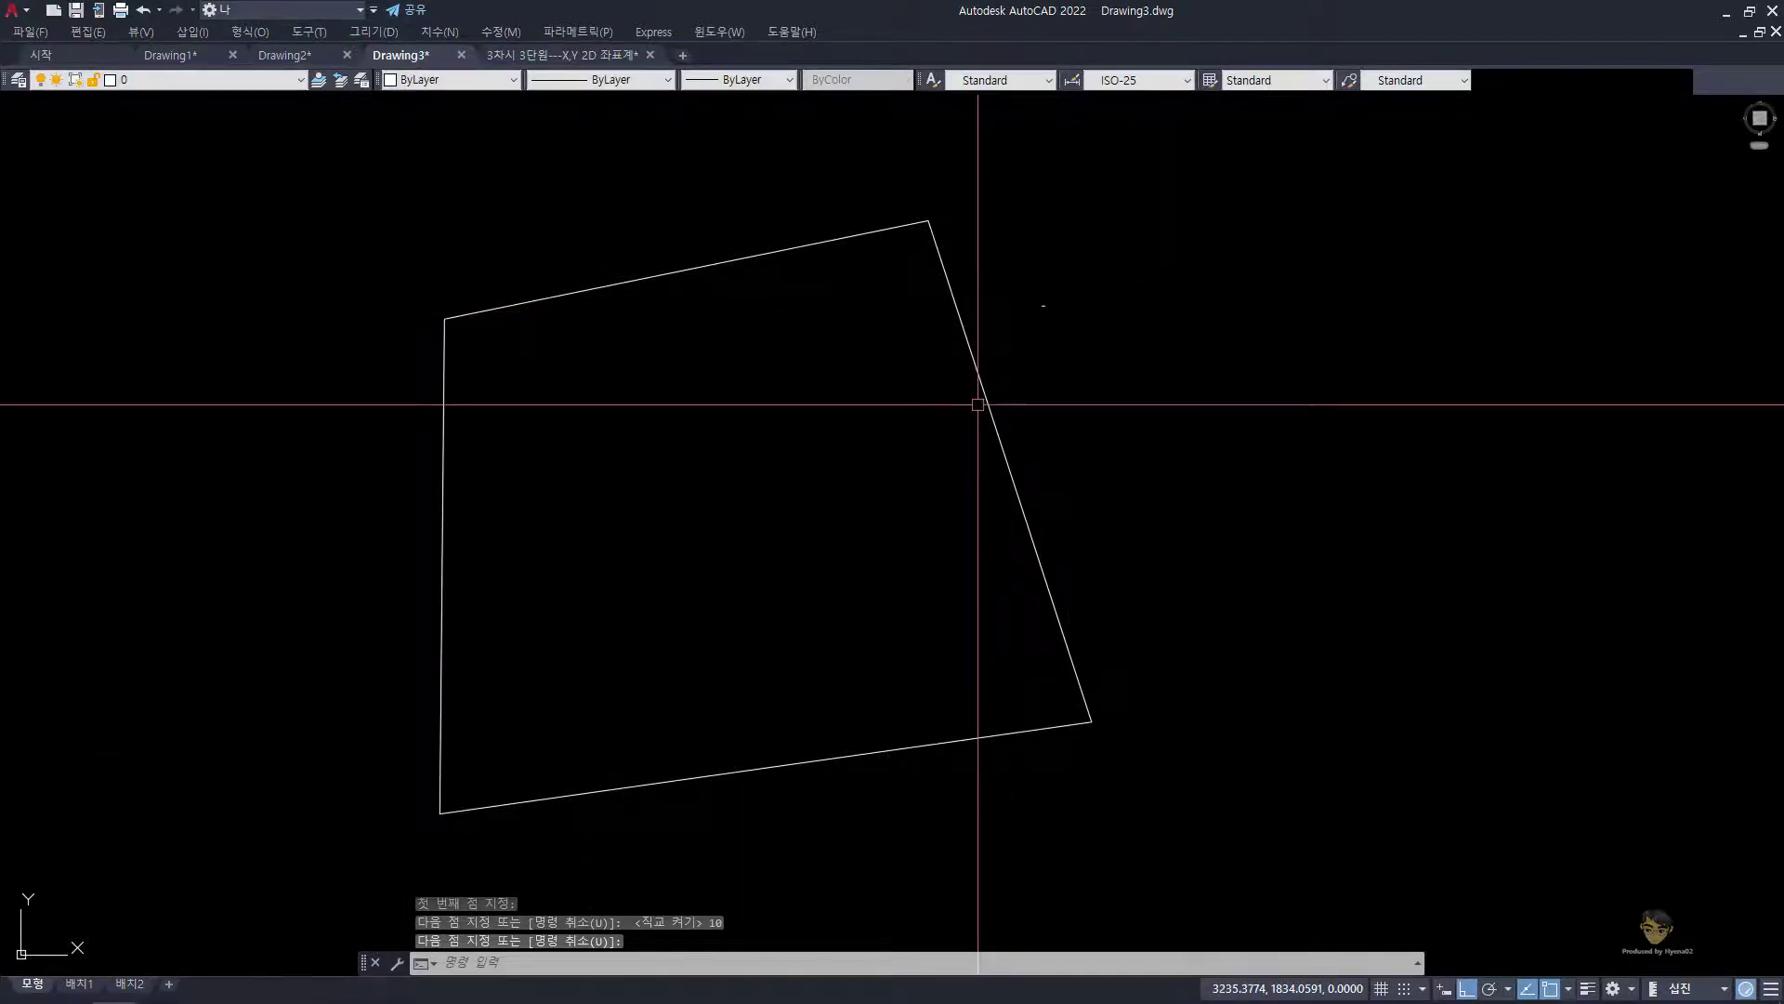
# Step: Inspect the short horizontal line beside the quadrilateral up close using a zoom window
pyautogui.click(1028, 277)
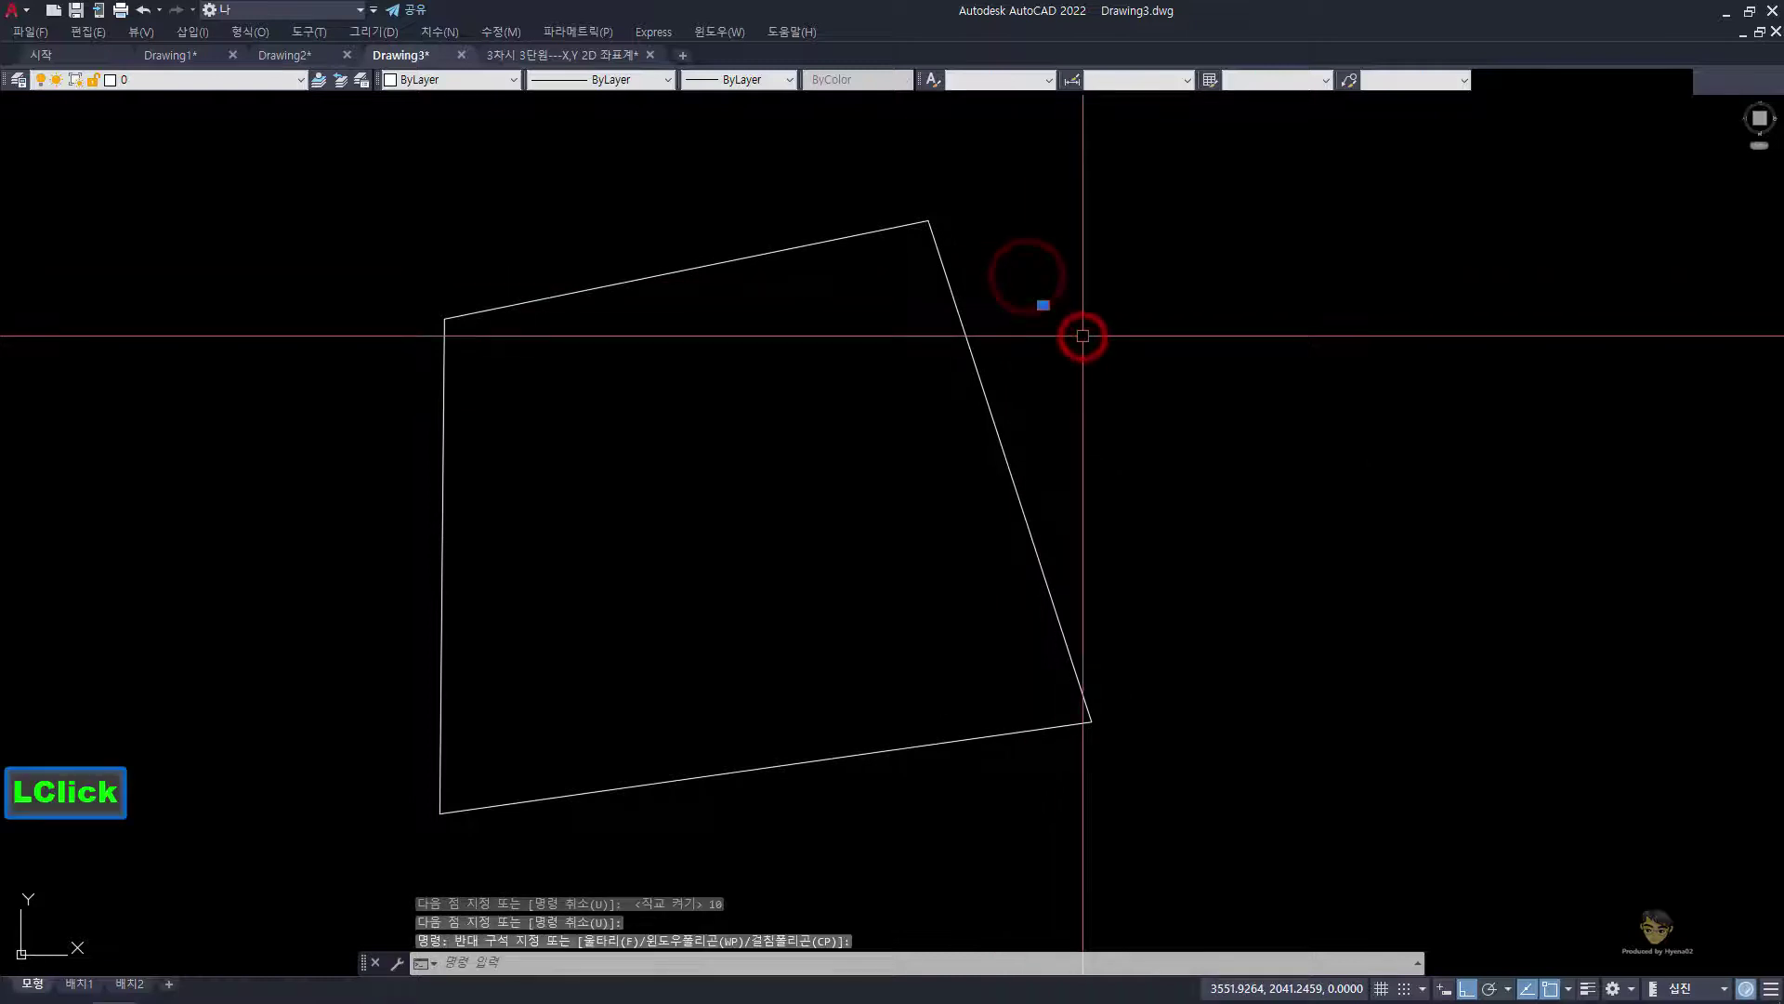
pyautogui.press('Escape')
pyautogui.press('Escape')
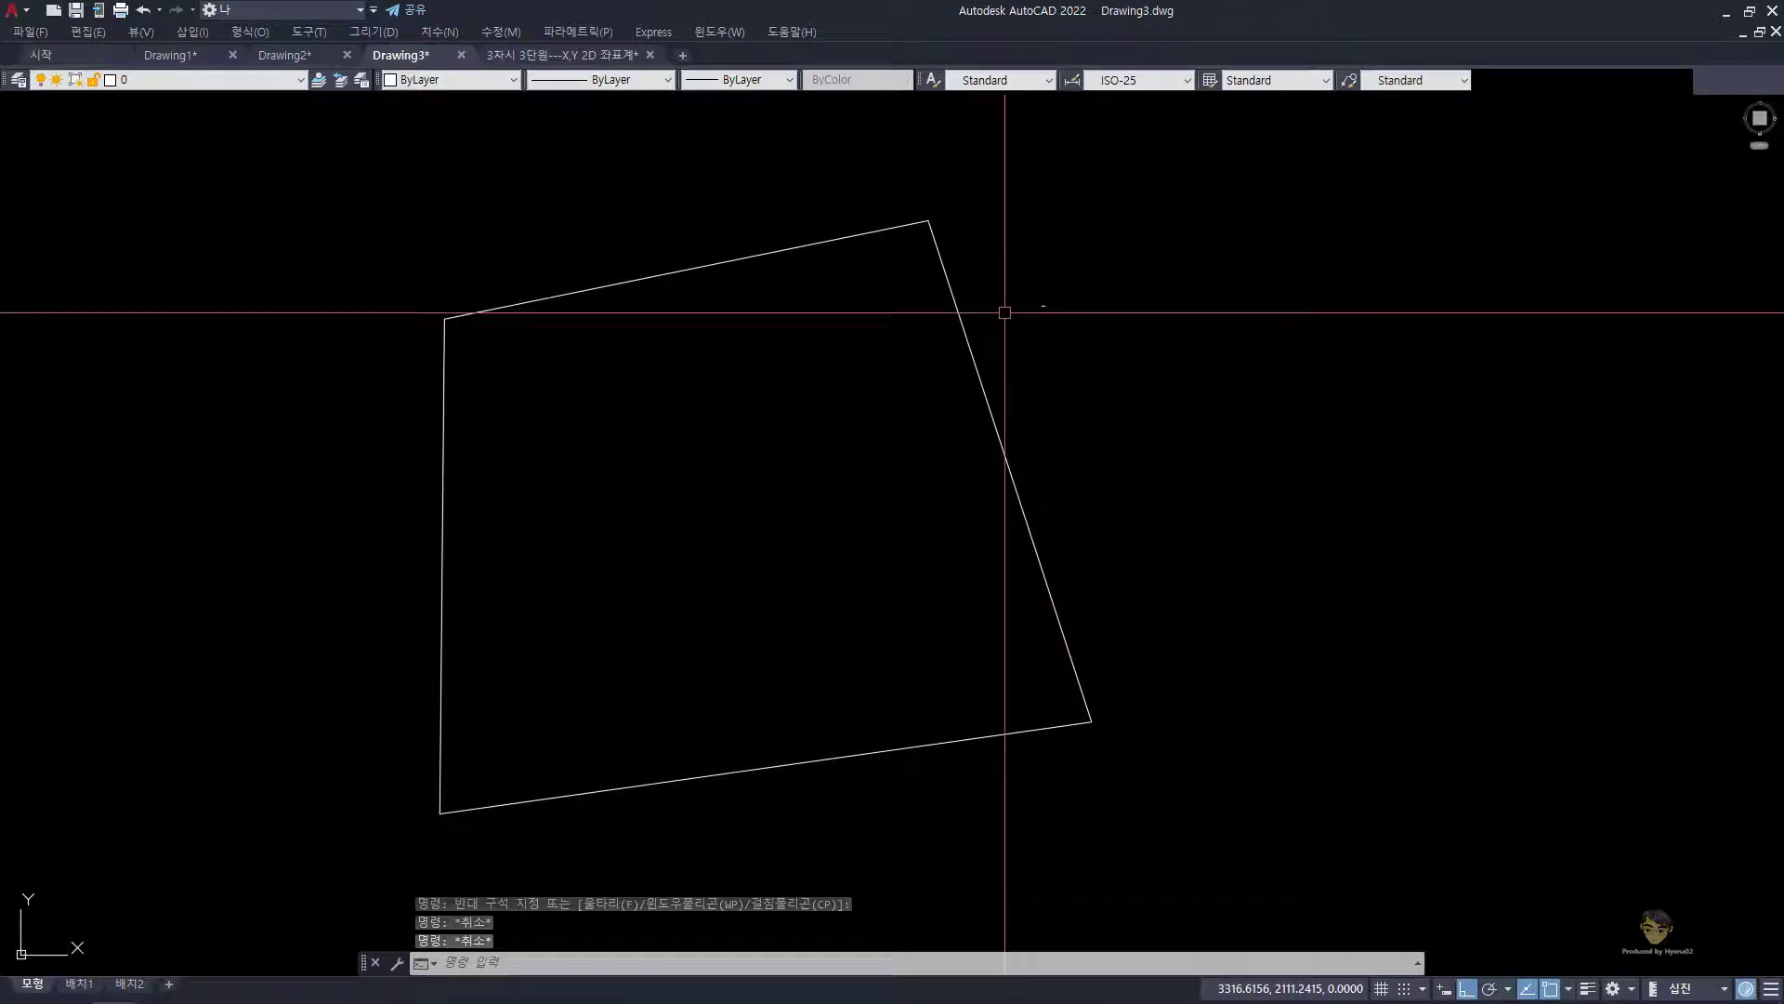
pyautogui.write('z')
pyautogui.press('space')
pyautogui.write('w')
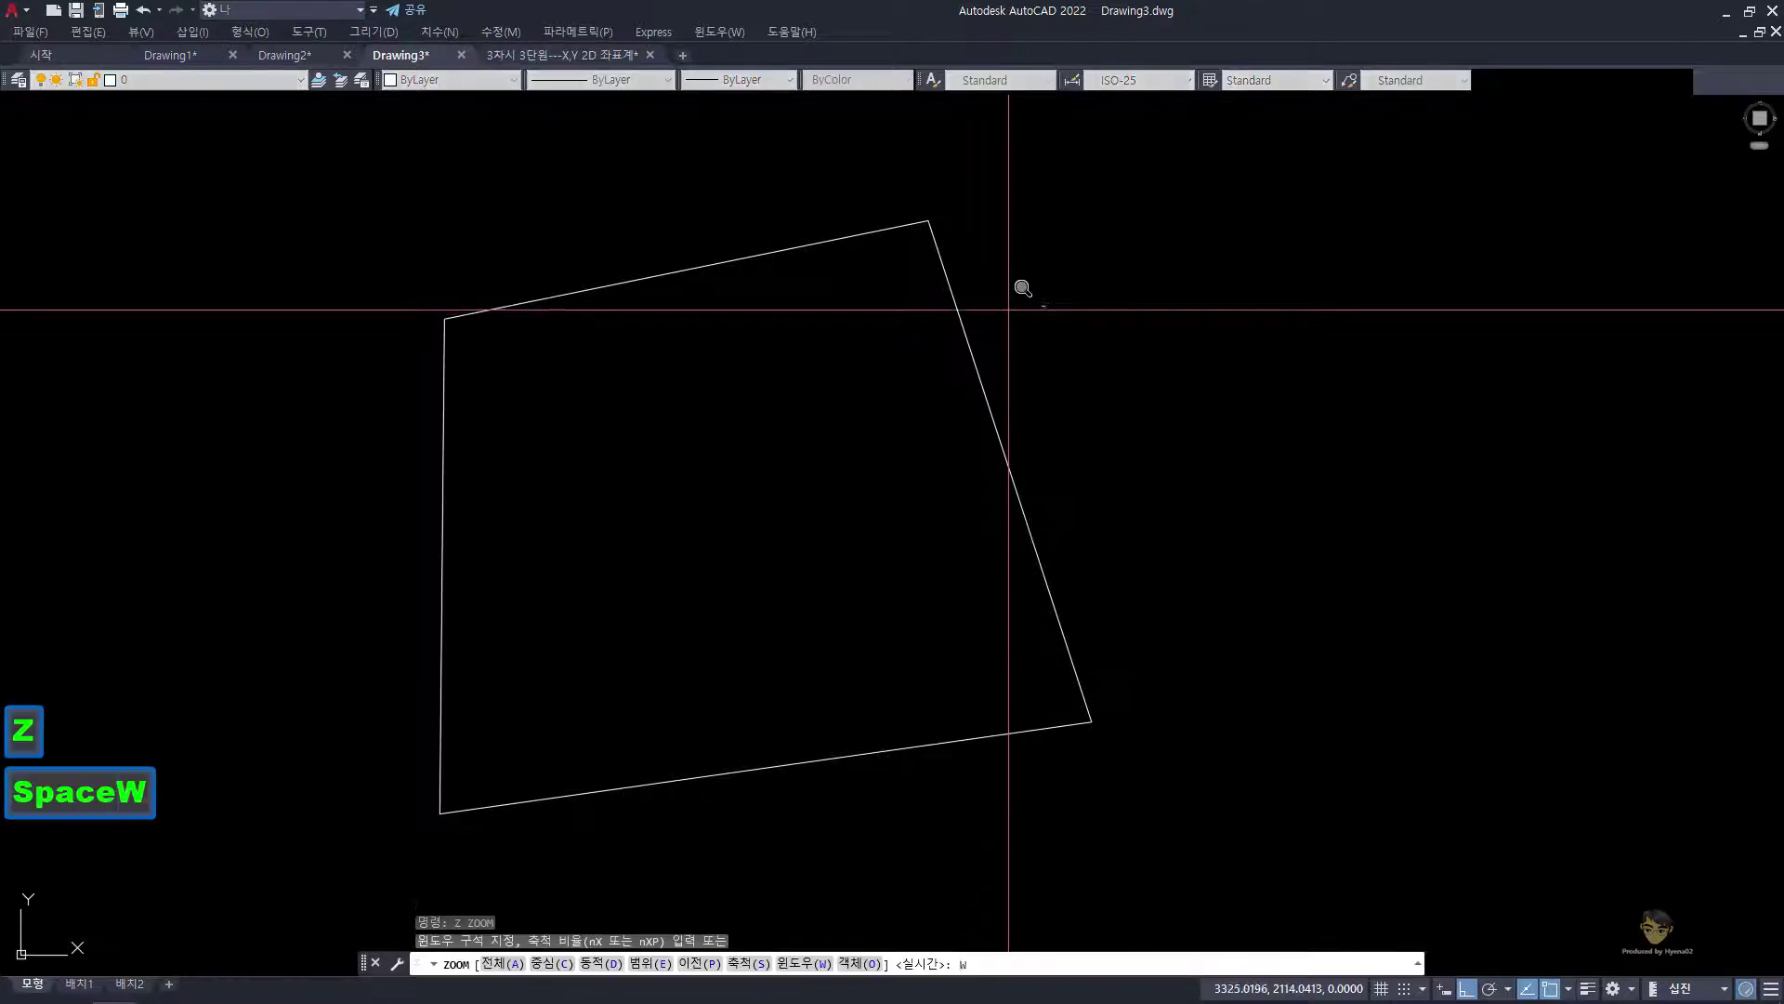
pyautogui.press('space')
pyautogui.click(1022, 291)
pyautogui.click(1065, 314)
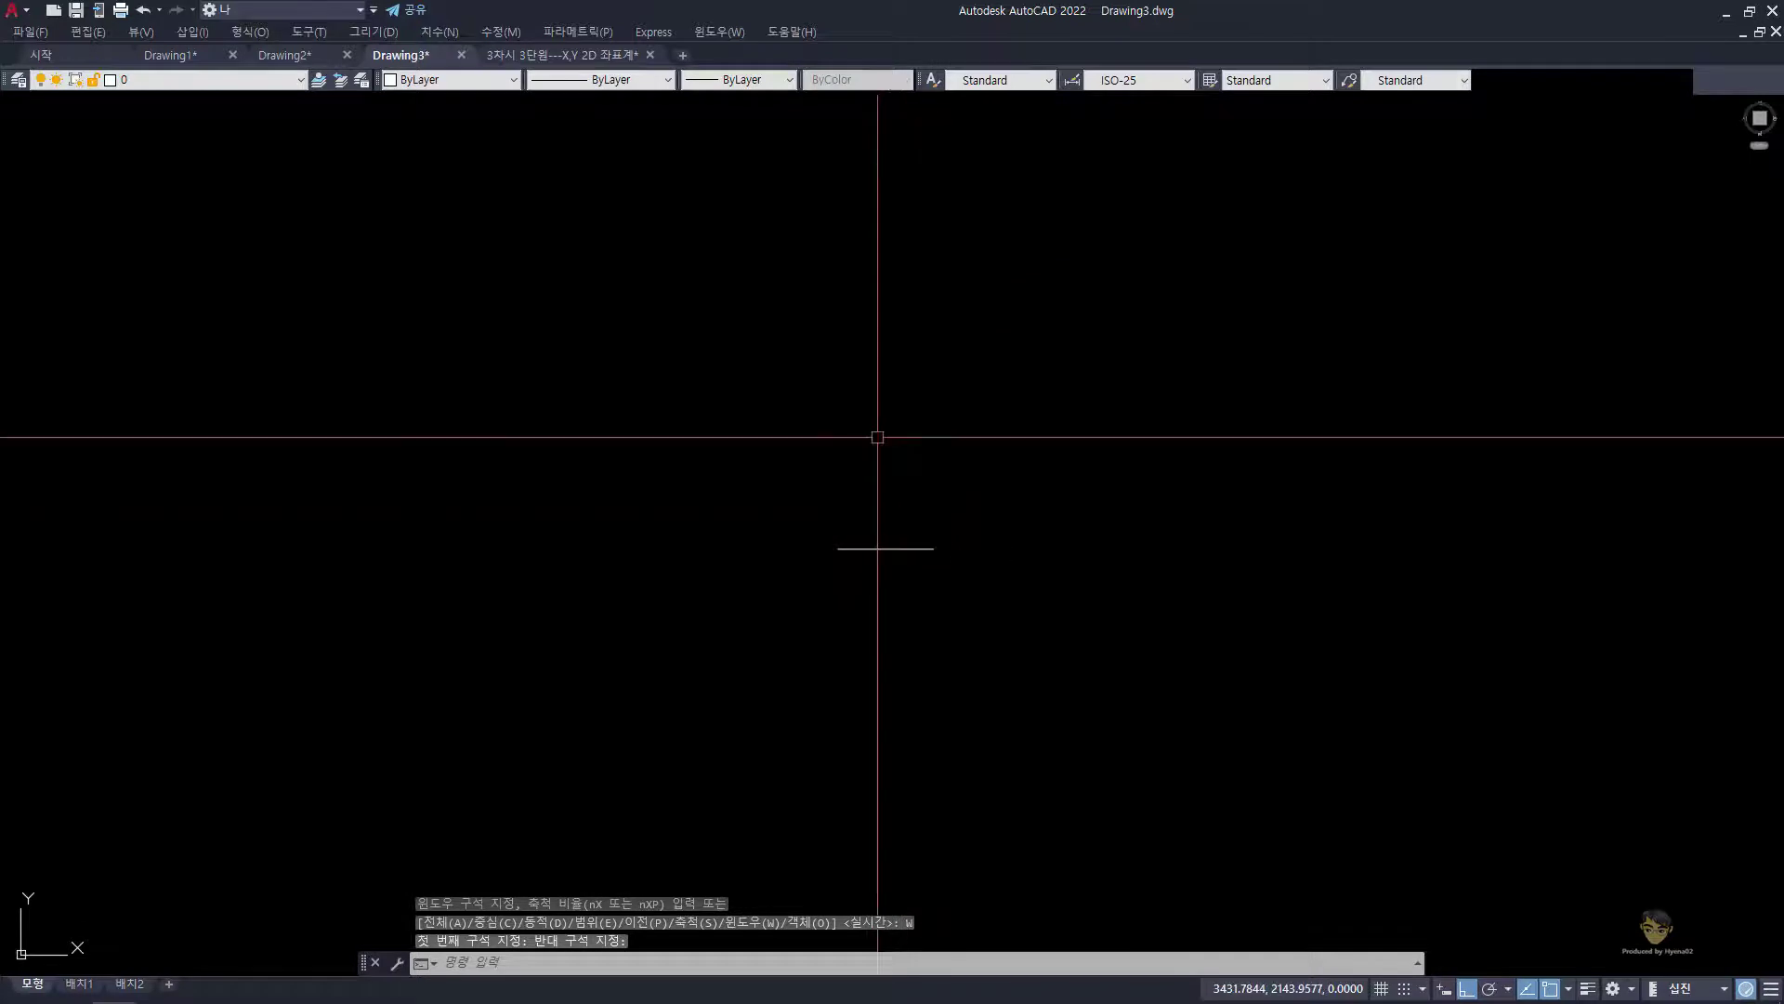
# Step: Zoom to the drawing extents to compare the short line with the large quadrilateral
pyautogui.write('z')
pyautogui.press('space')
pyautogui.write('e')
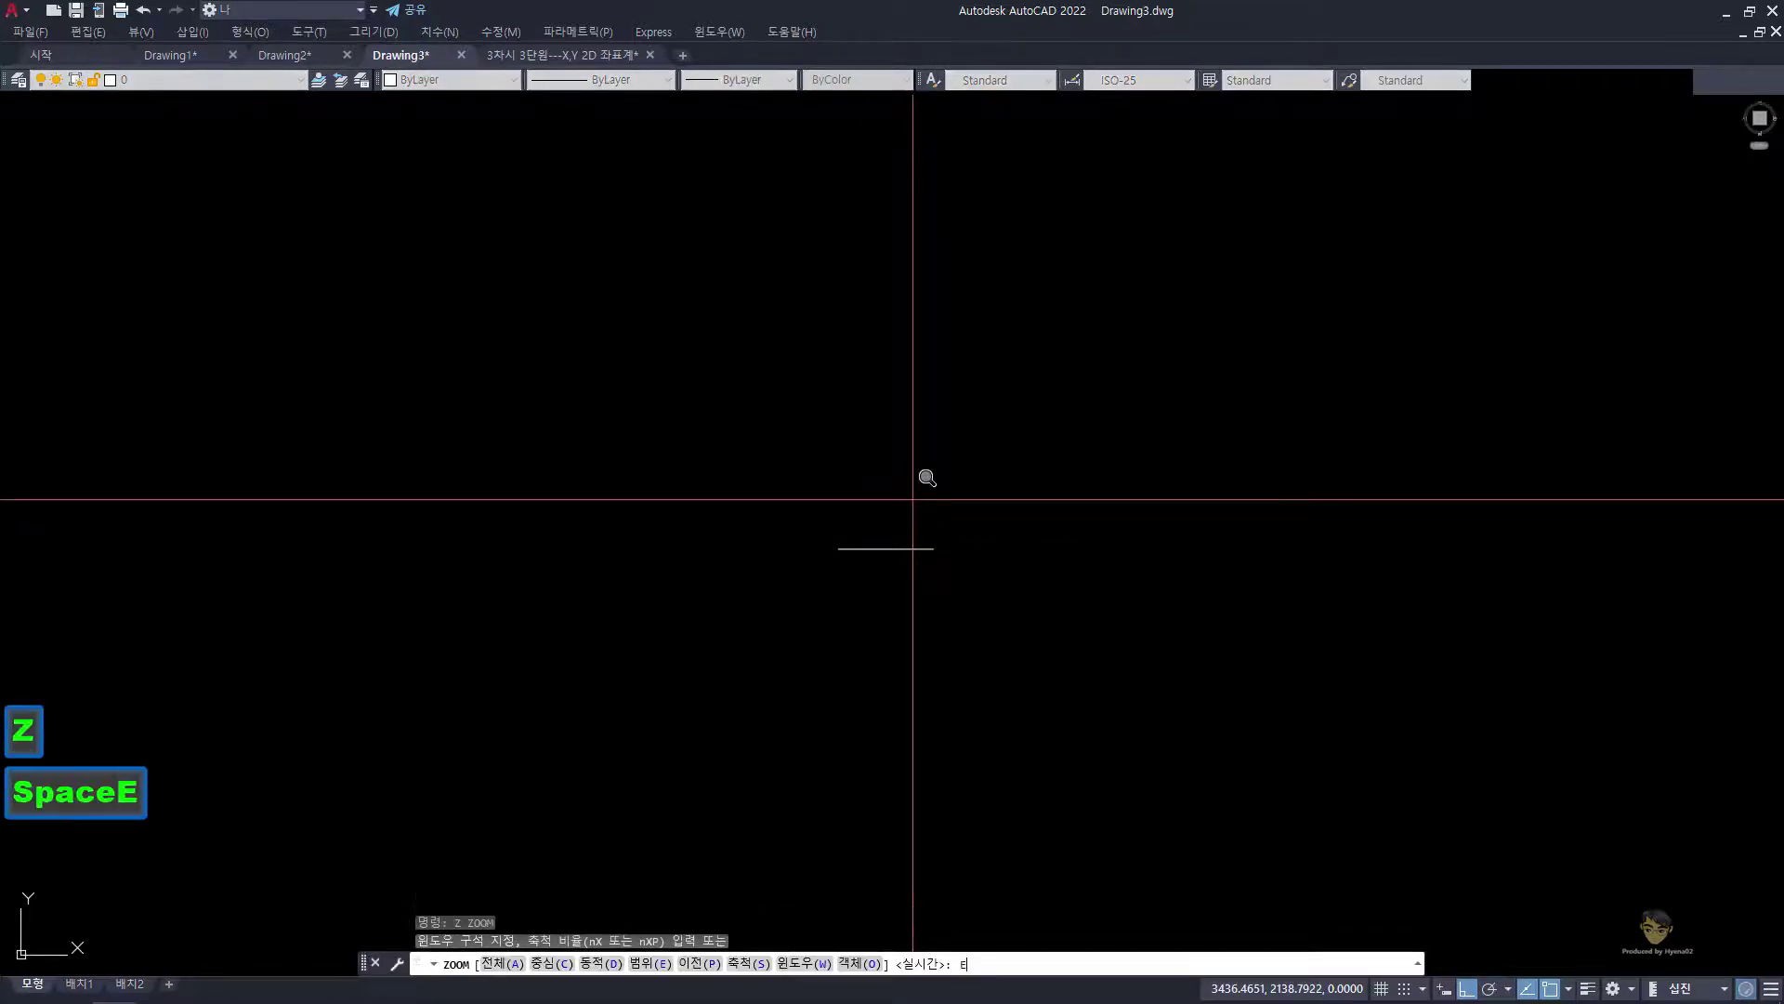
pyautogui.press('space')
pyautogui.press('Escape')
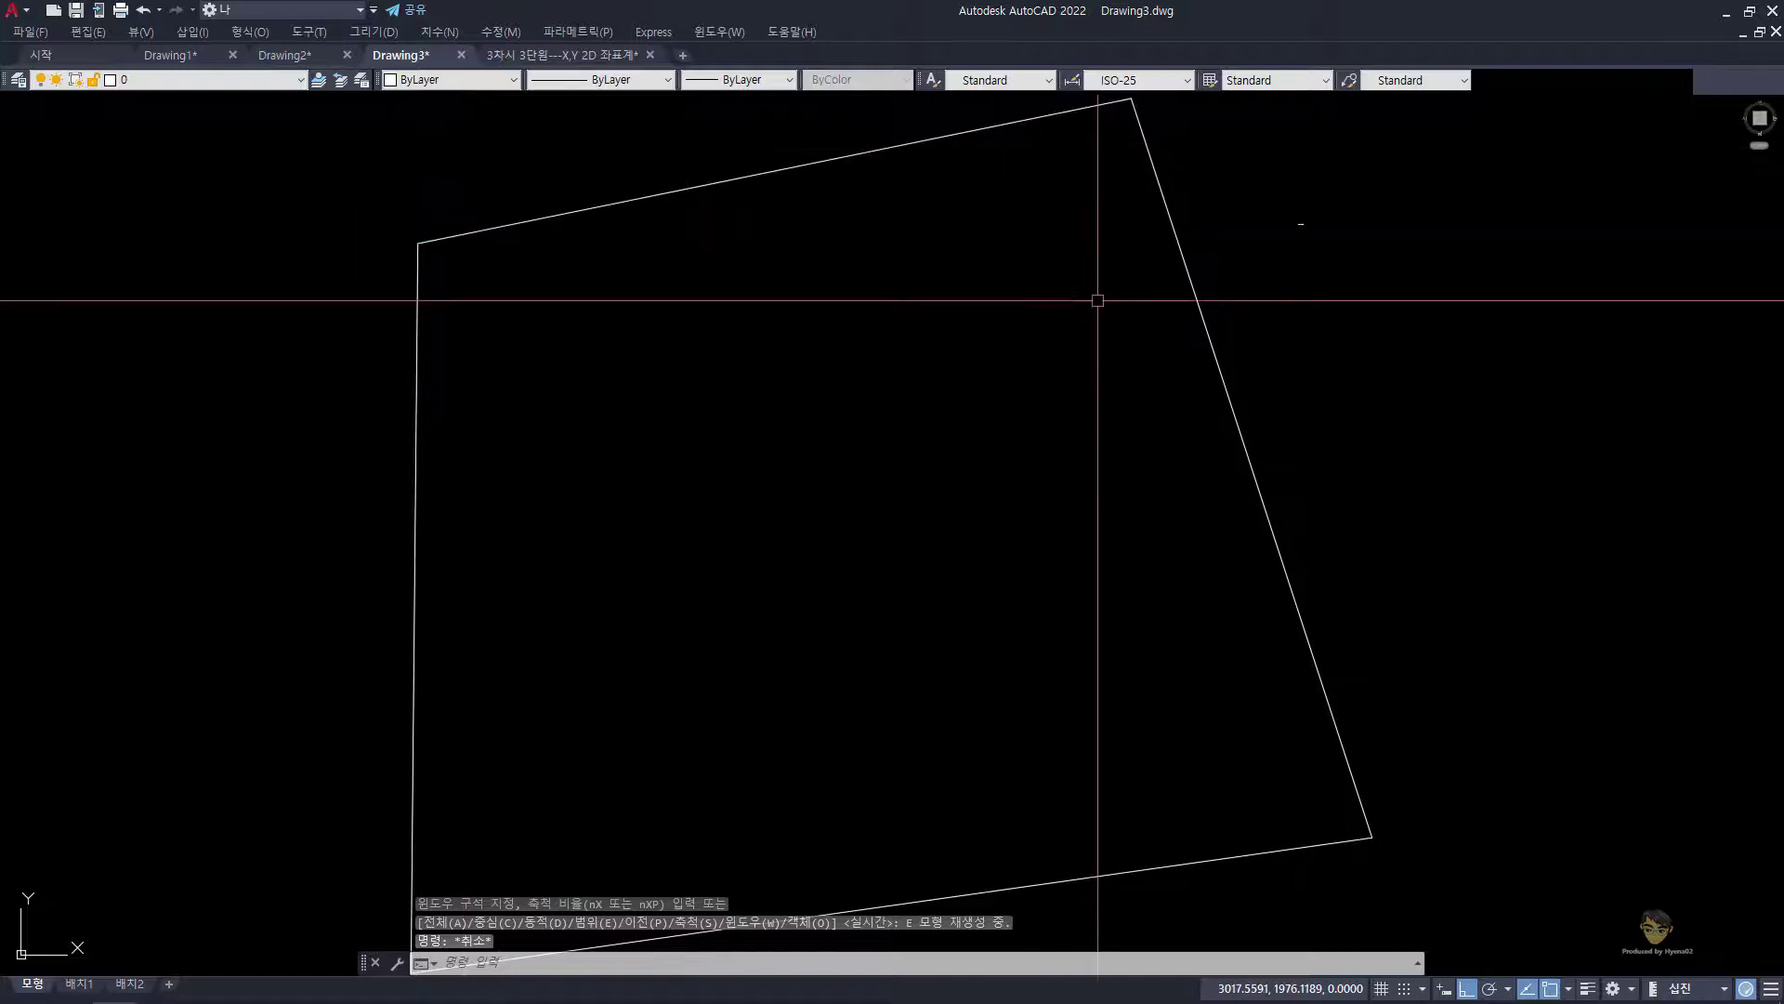
pyautogui.click(1450, 853)
pyautogui.click(1179, 665)
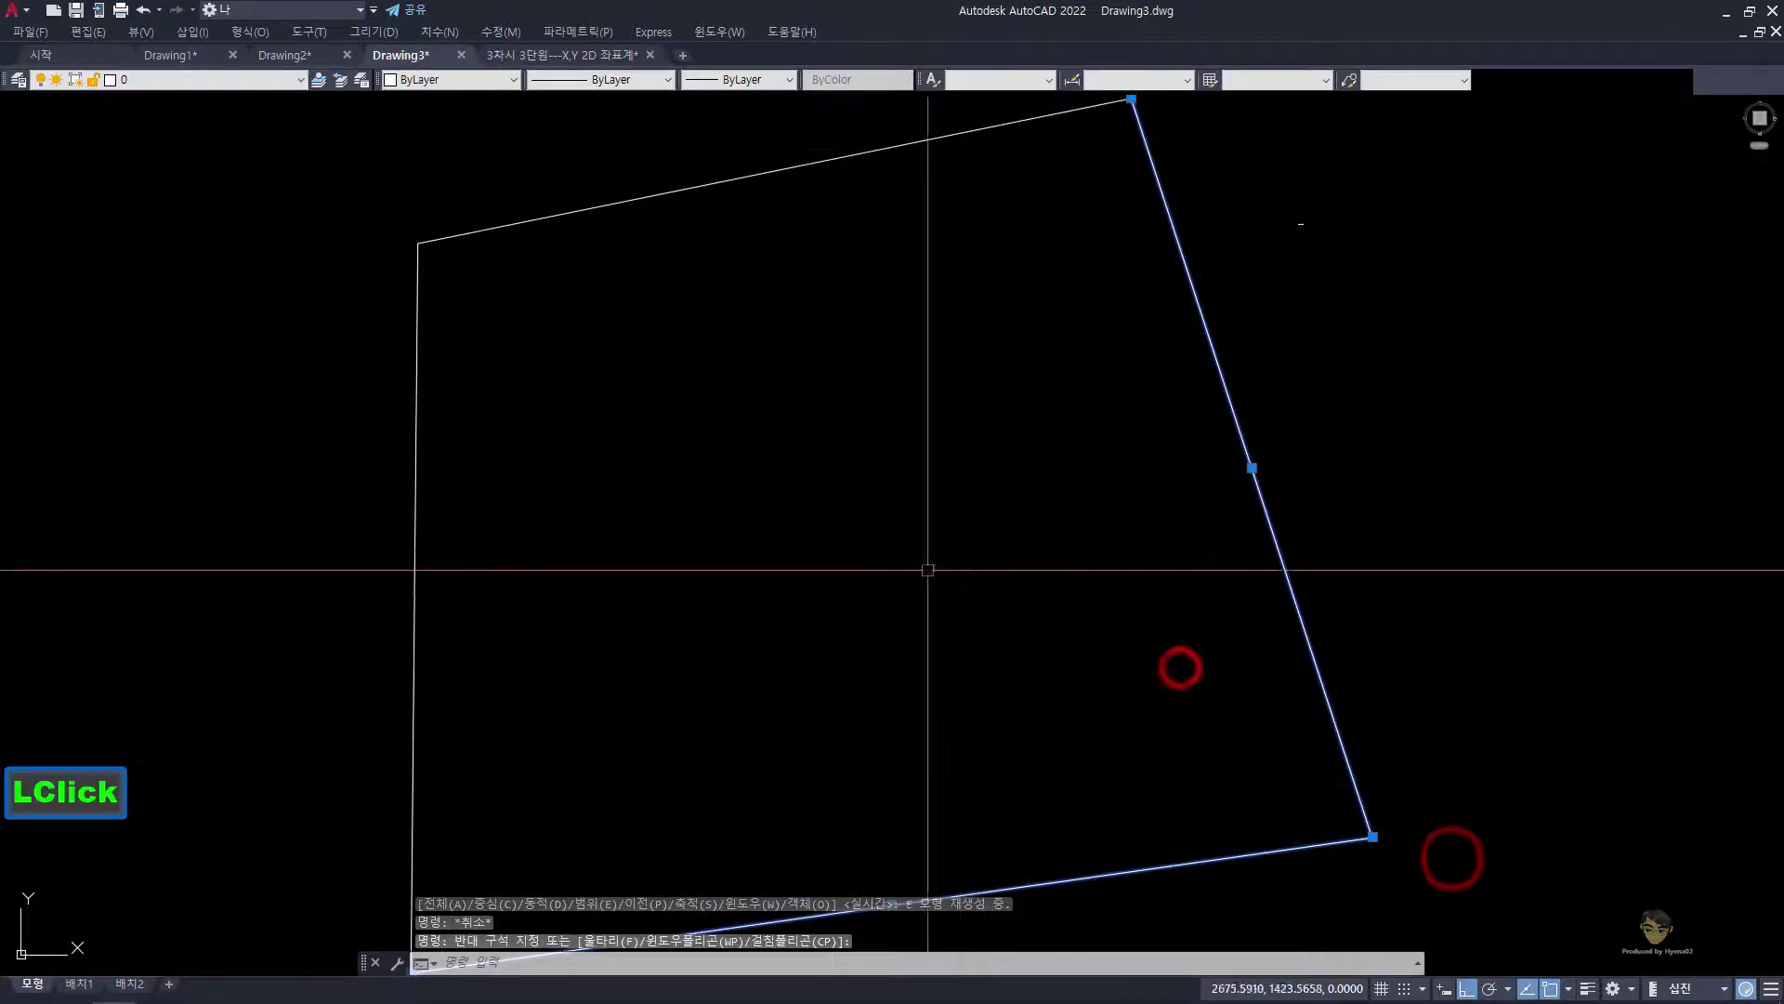
pyautogui.press('Escape')
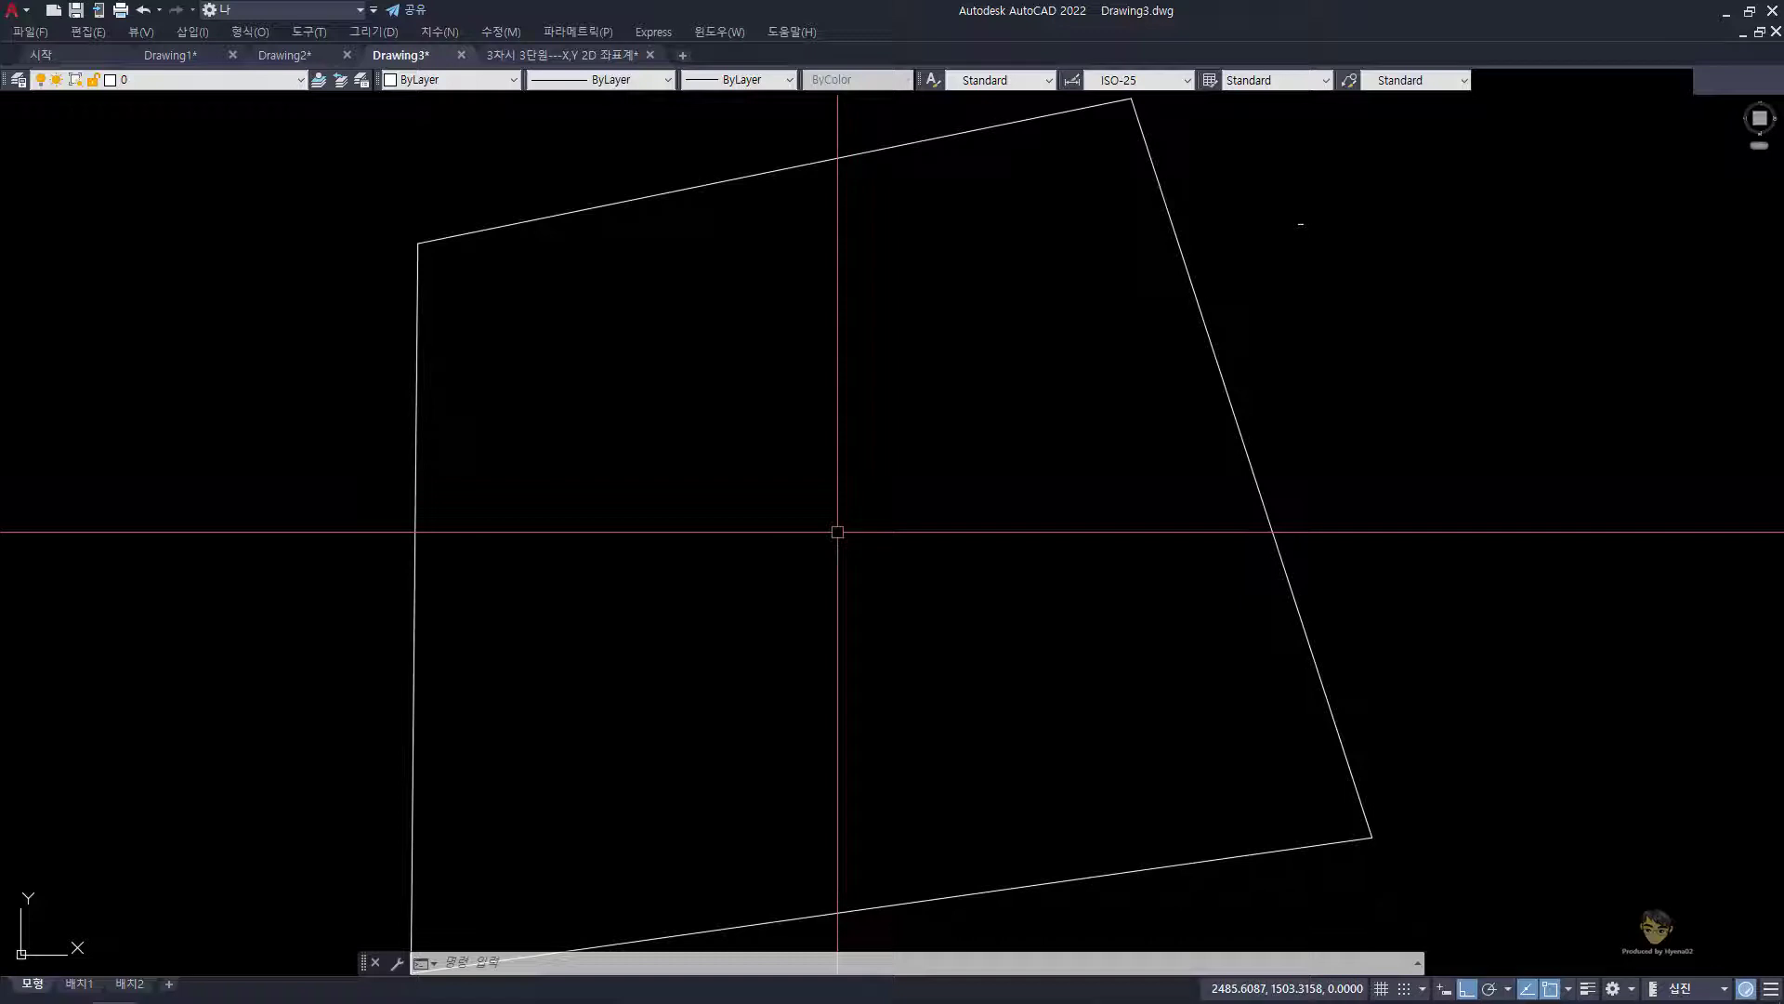
# Step: Create a new drawing from the acadiso.dwt template and place it ahead of the X,Y 2D coordinate drawing in the file order
pyautogui.hotkey('ctrl', 'n')
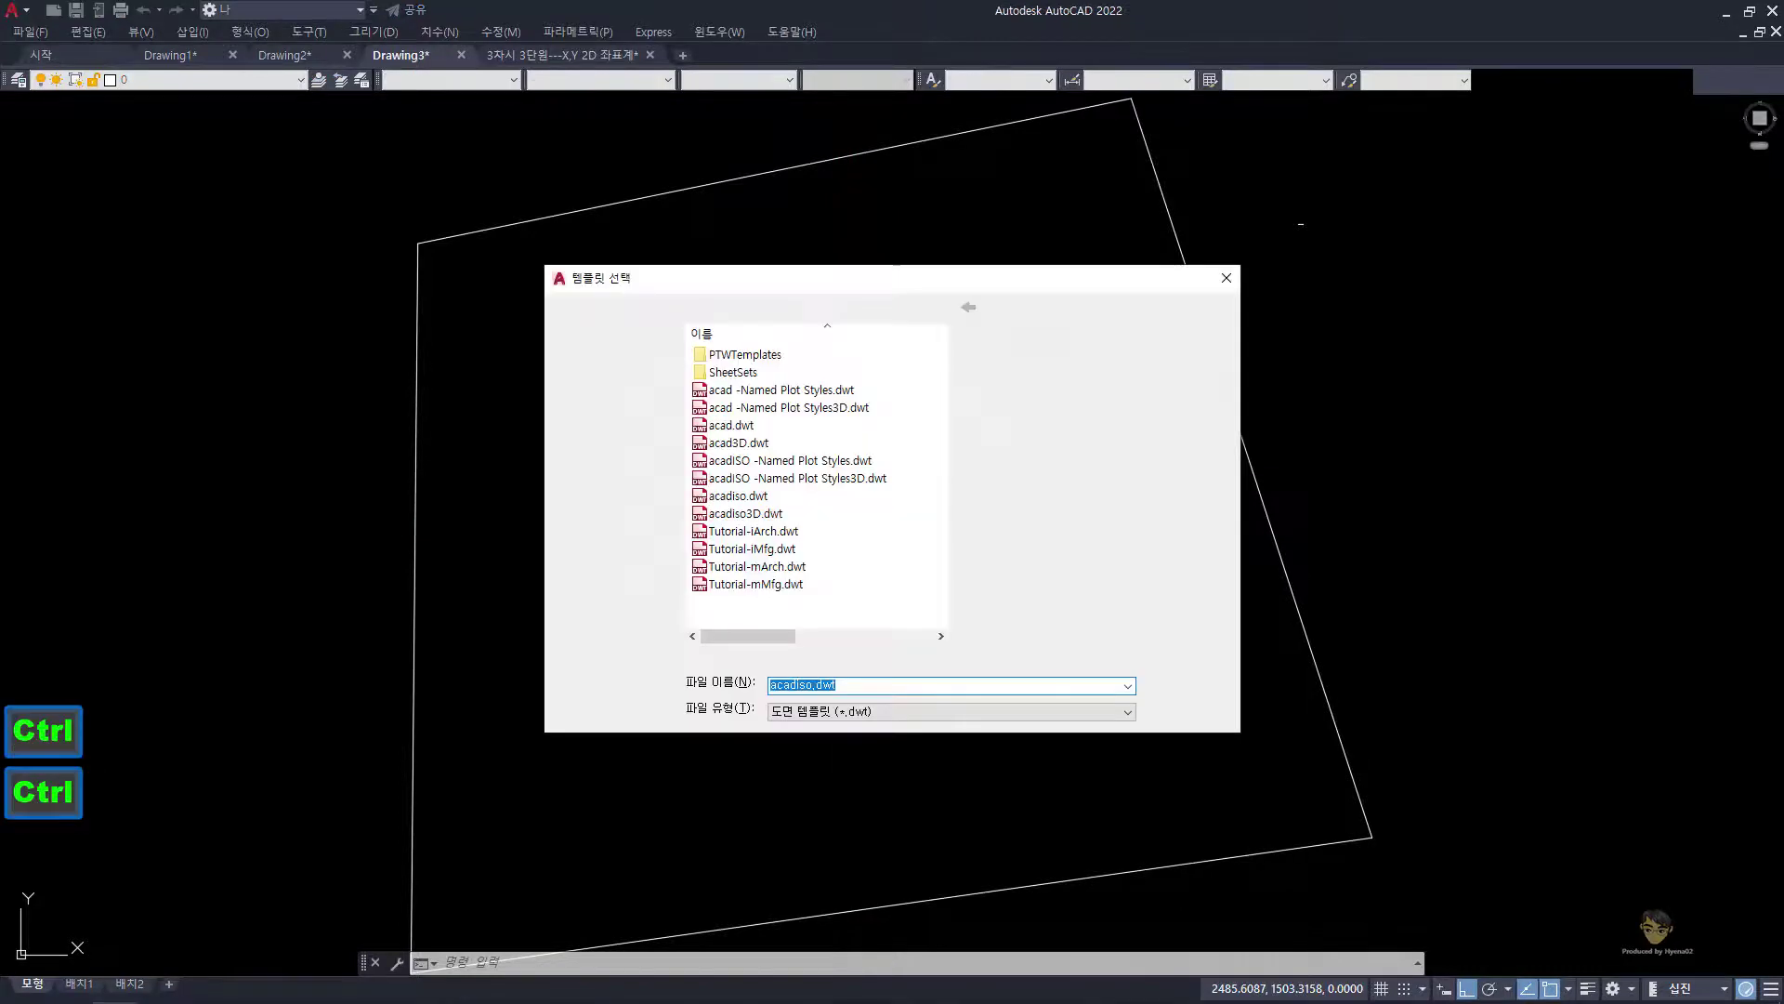
pyautogui.press('Return')
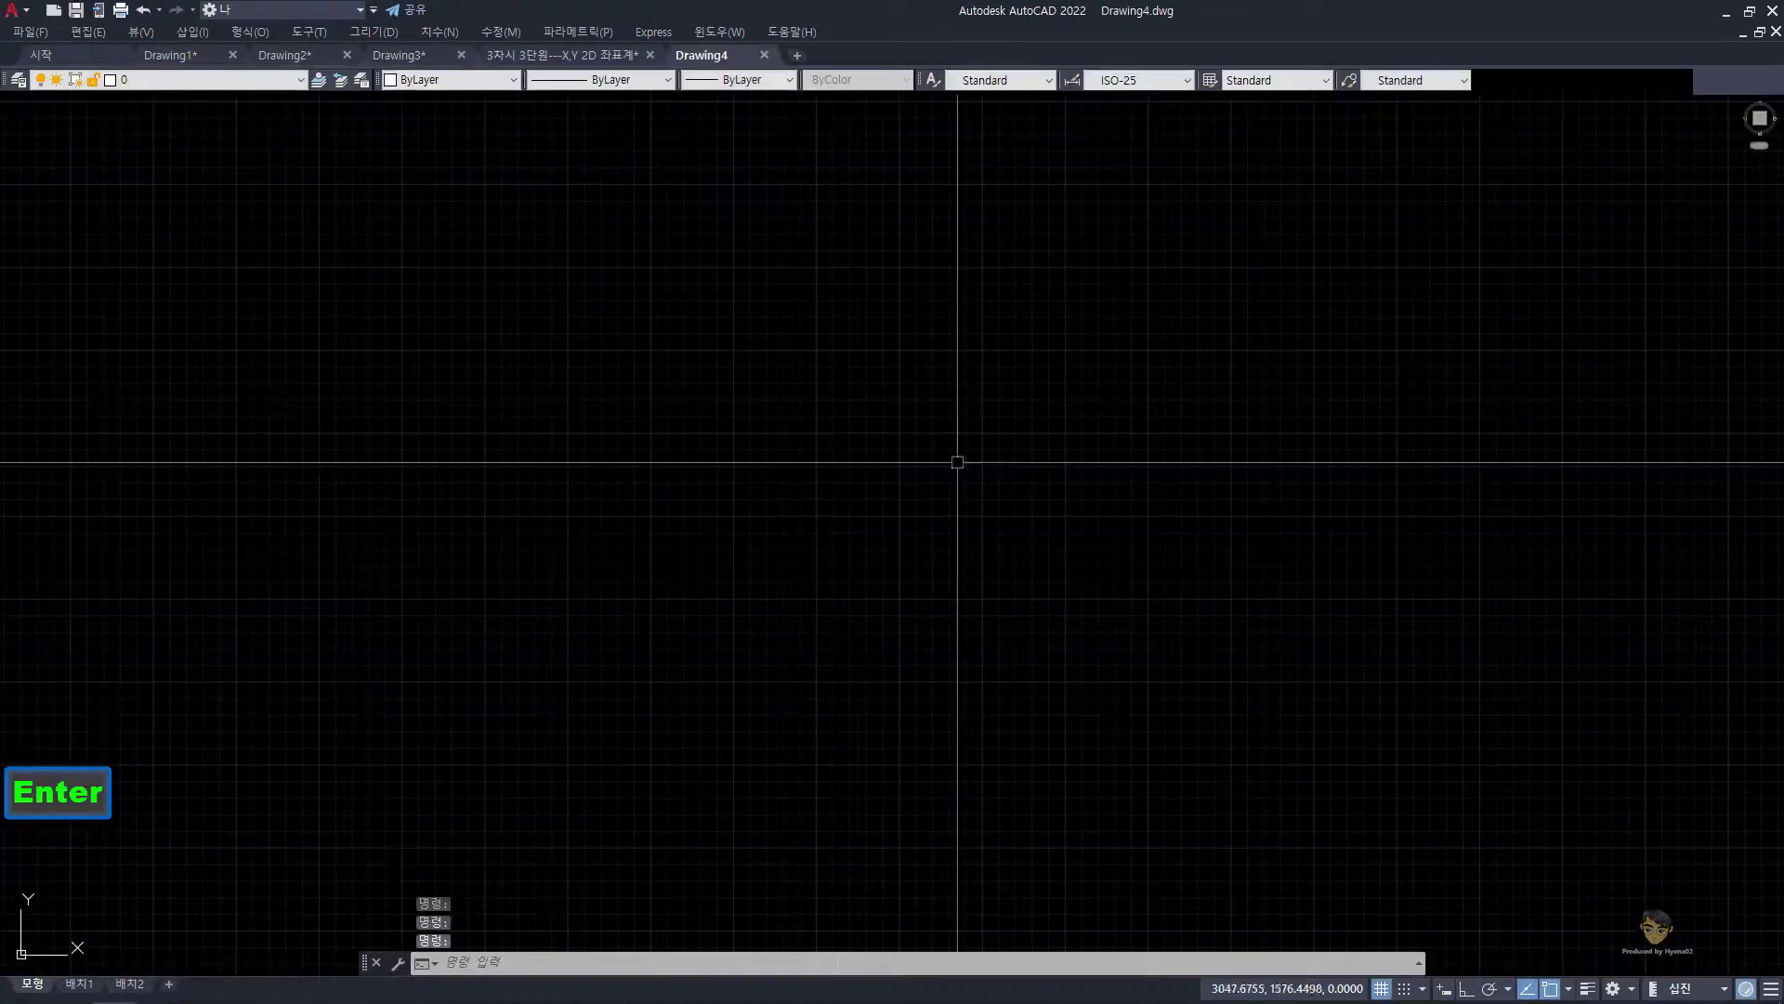
pyautogui.moveTo(623, 61); pyautogui.dragTo(711, 57)
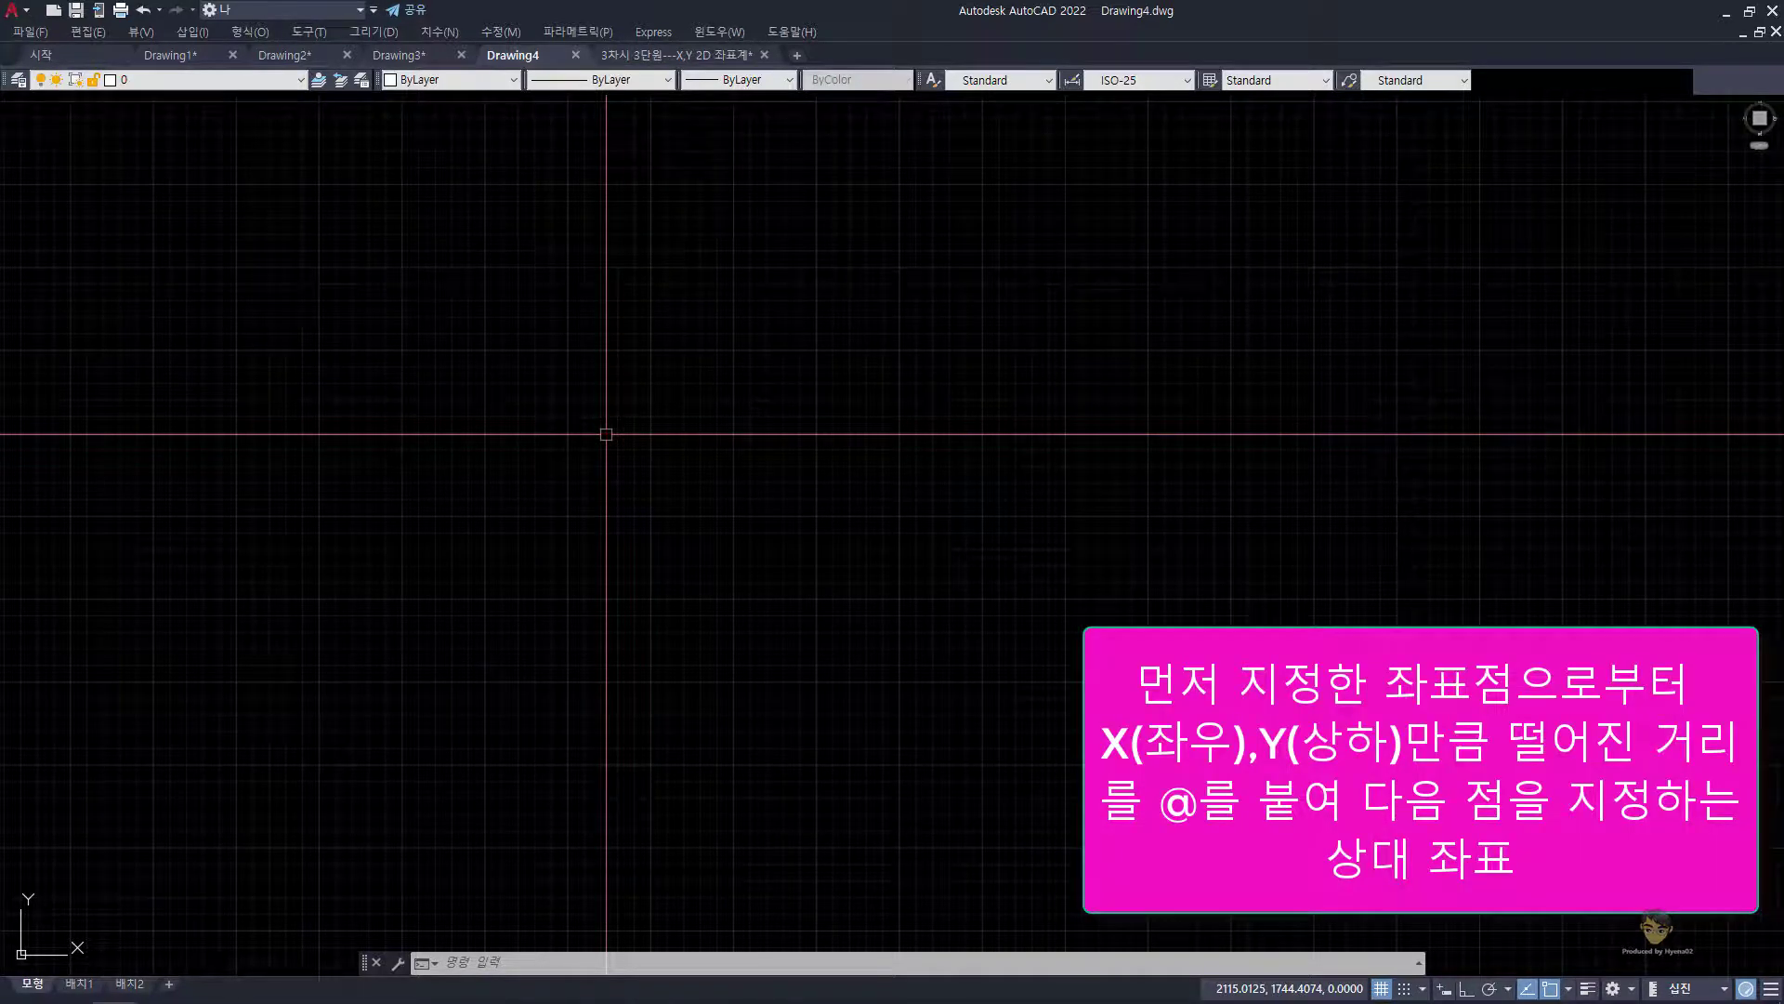
pyautogui.write('l')
pyautogui.press('Return')
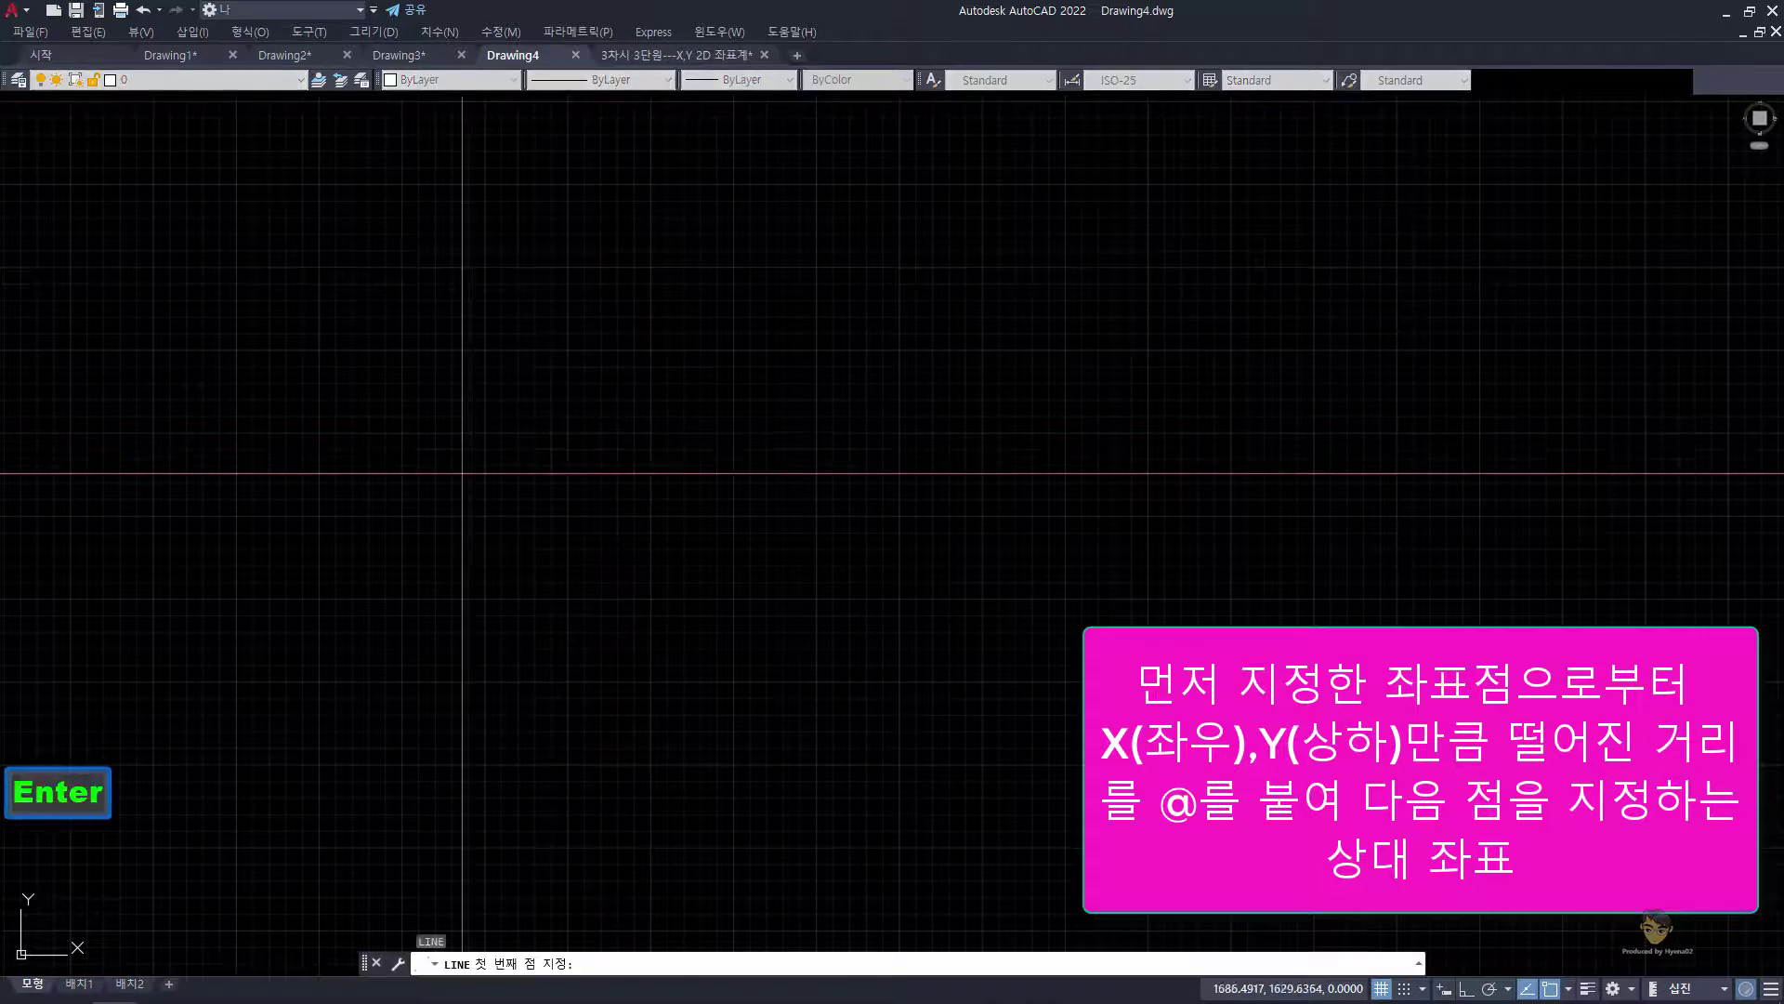
pyautogui.click(393, 427)
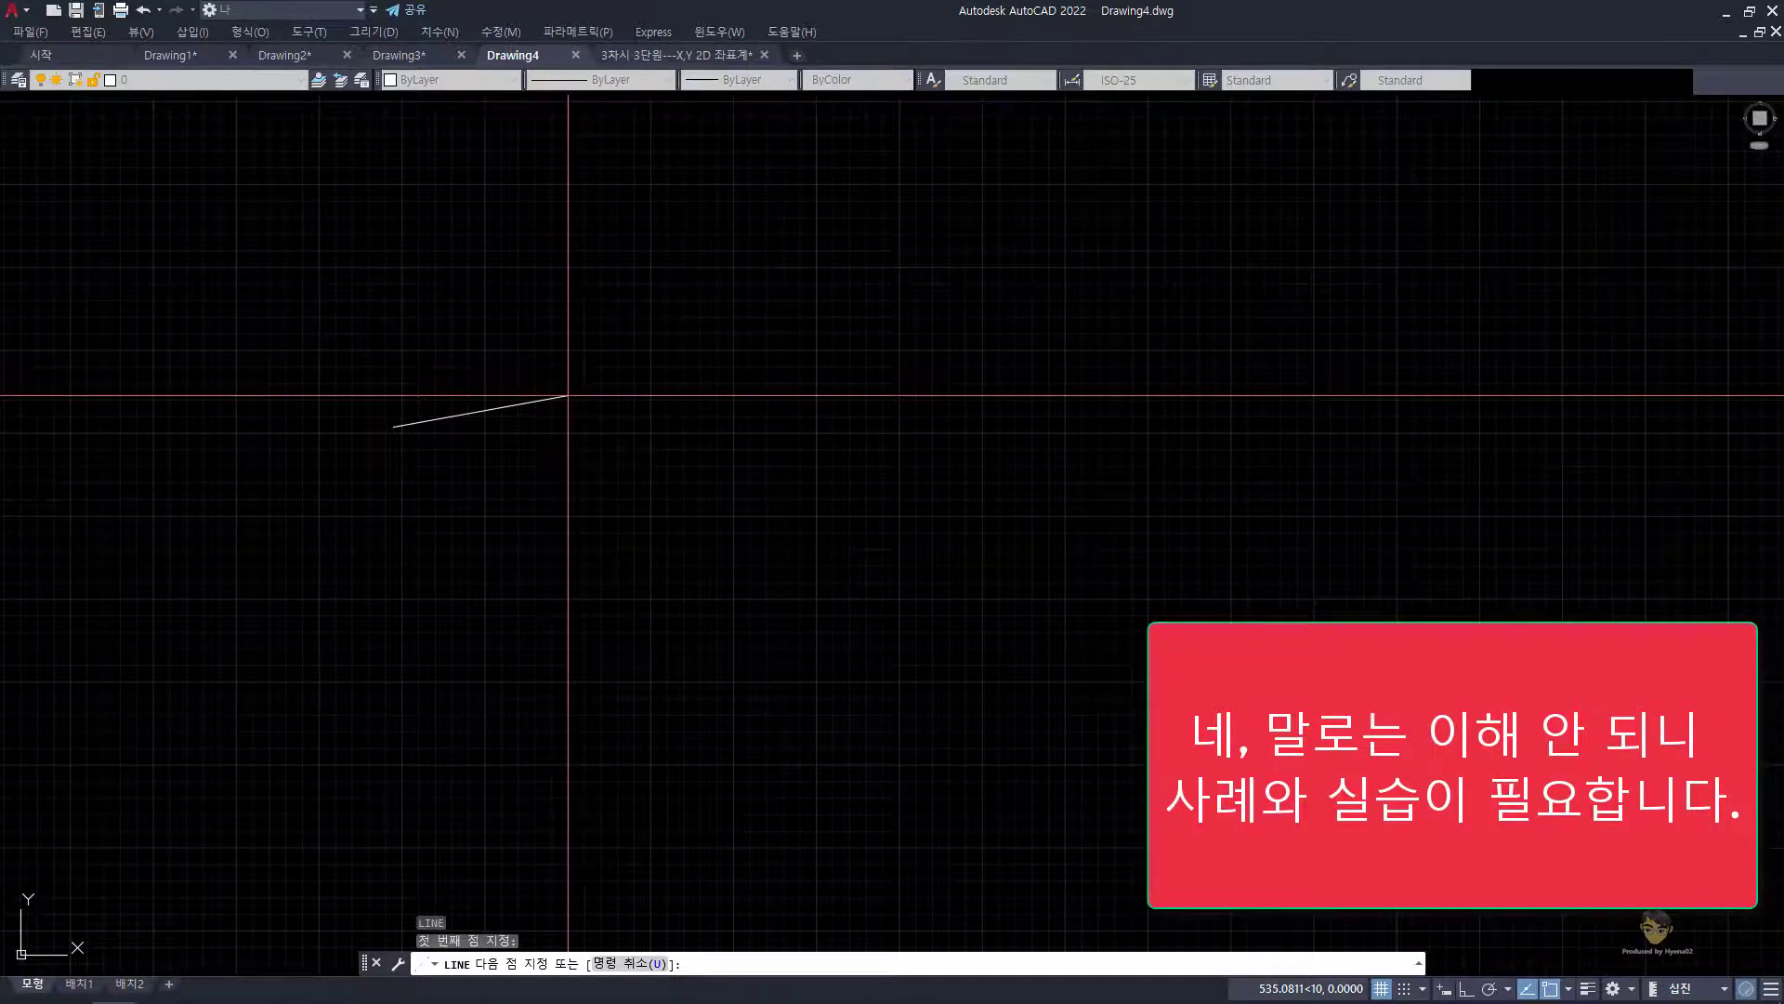
pyautogui.press('Escape')
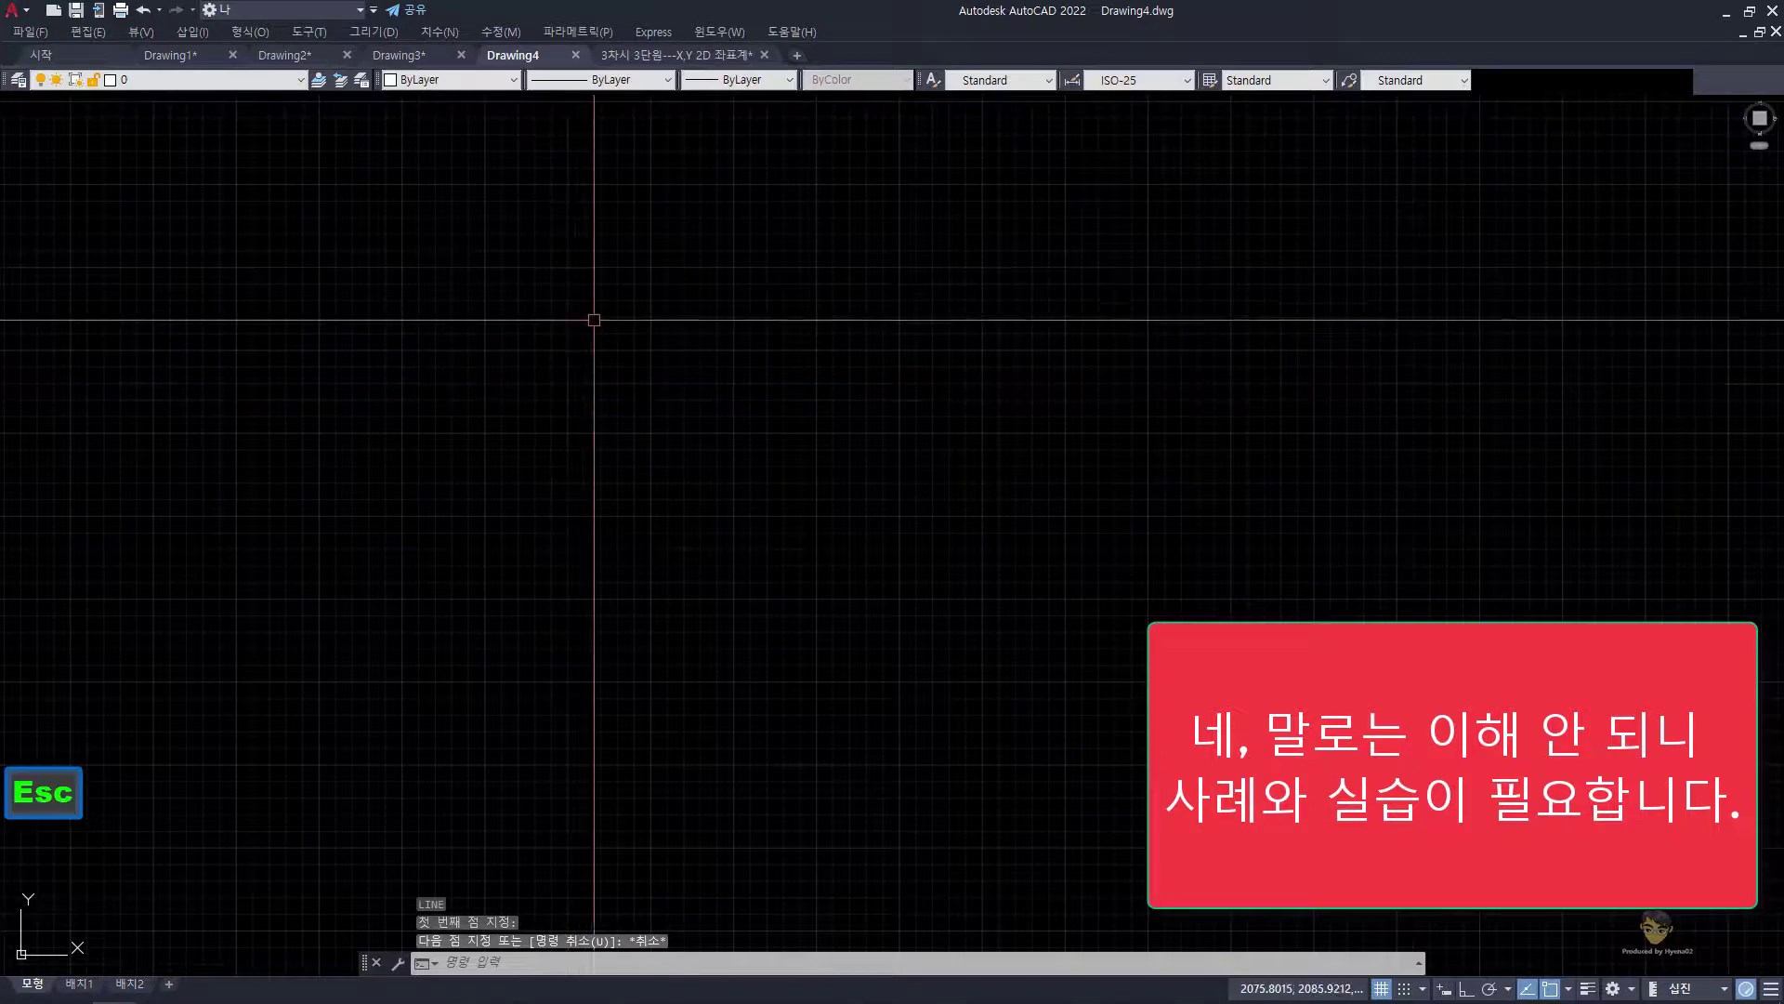
# Step: In the X,Y 2D coordinate drawing, turn on all layers with LAYON, then turn off the 희미한 격자 grid layer
pyautogui.click(668, 49)
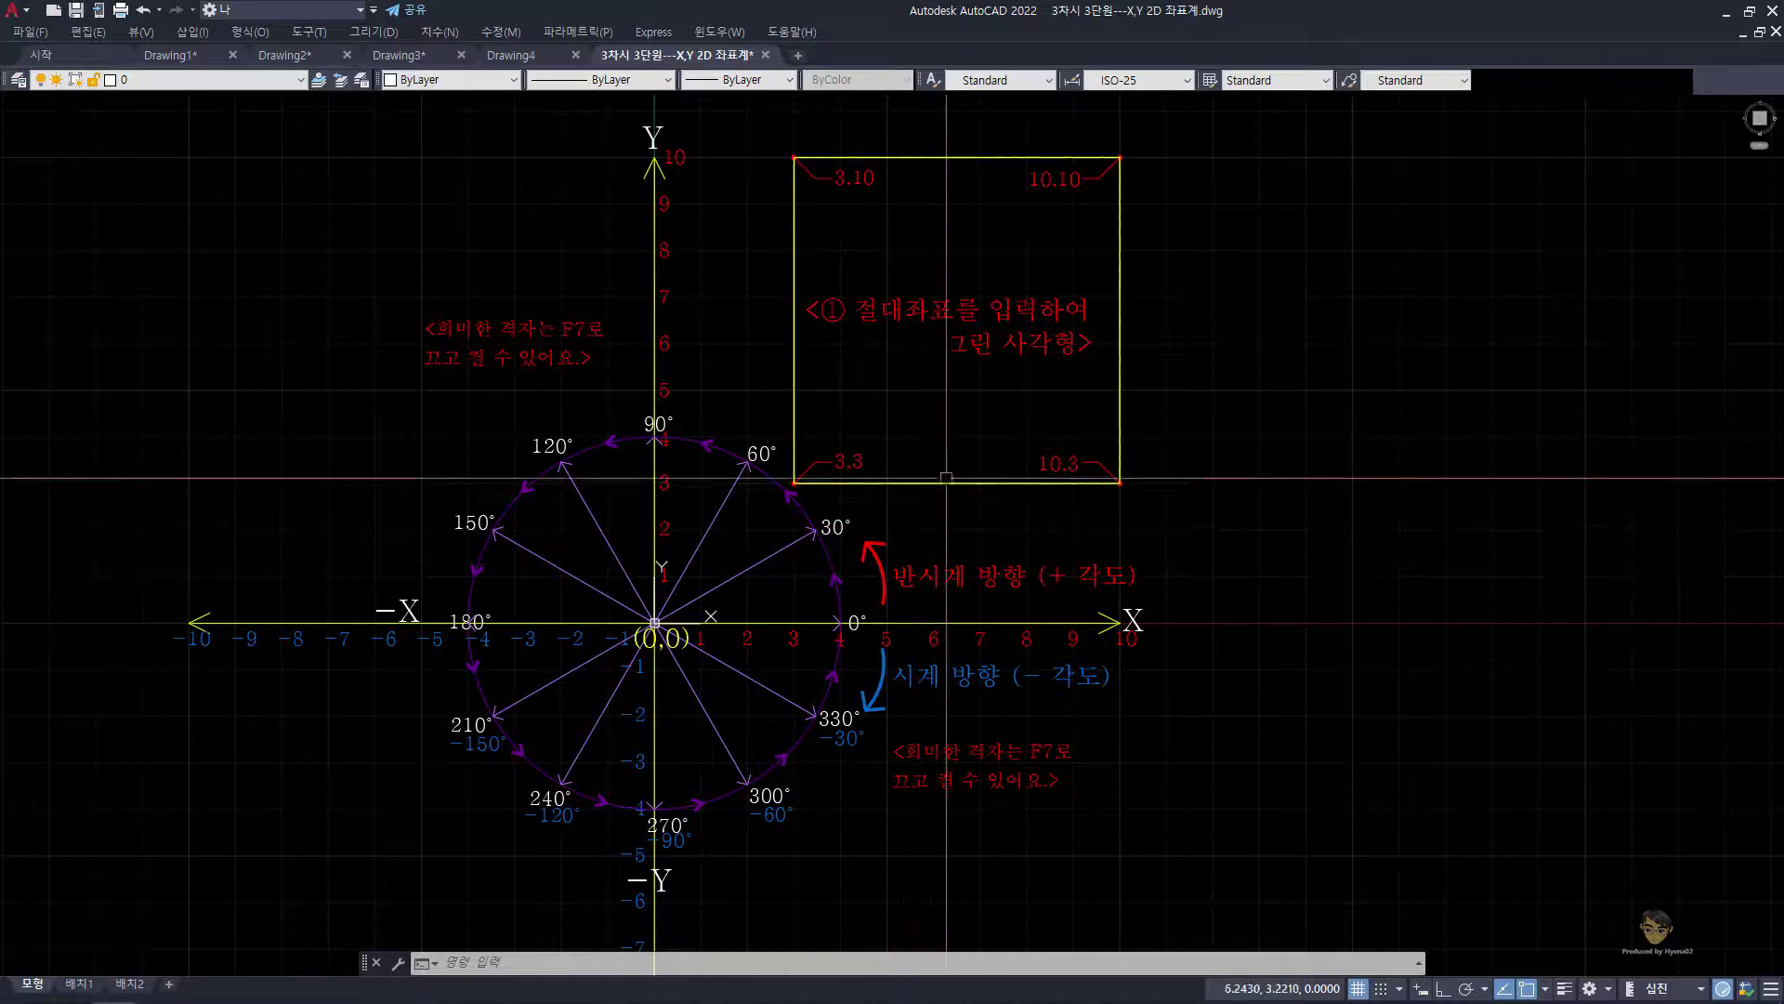
pyautogui.write('LAYON')
pyautogui.press('space')
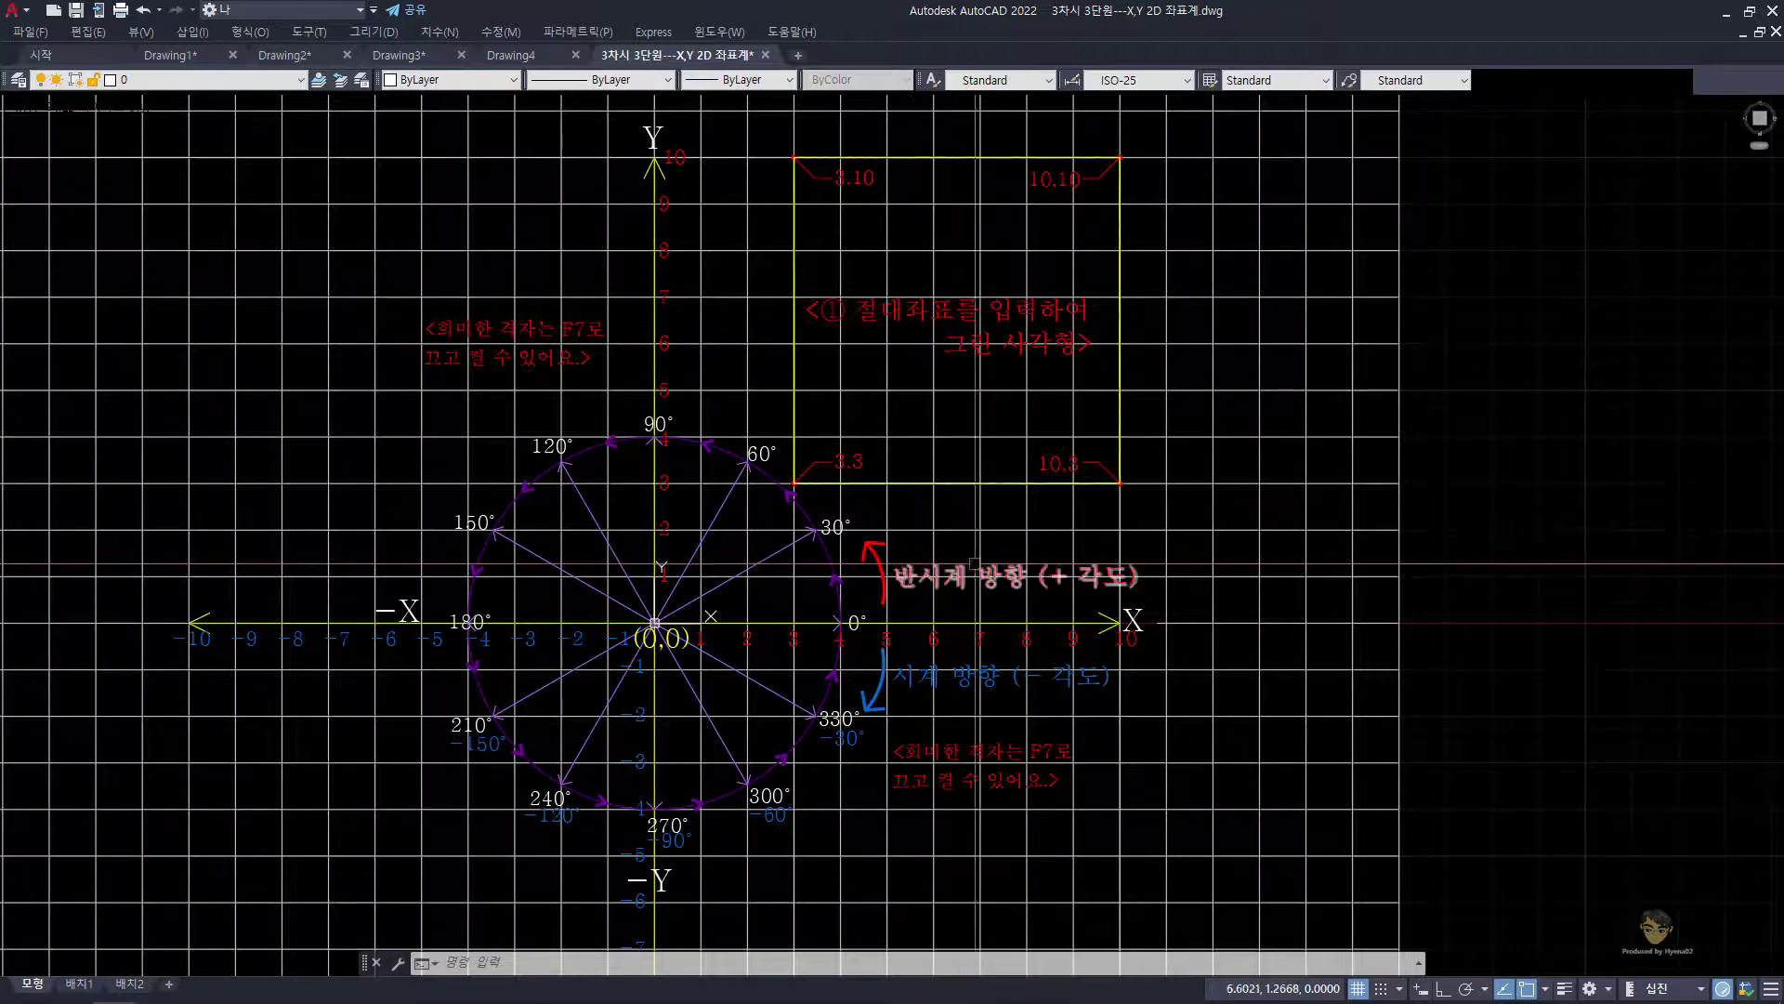
pyautogui.write('ff')
pyautogui.press('space')
pyautogui.click(1227, 482)
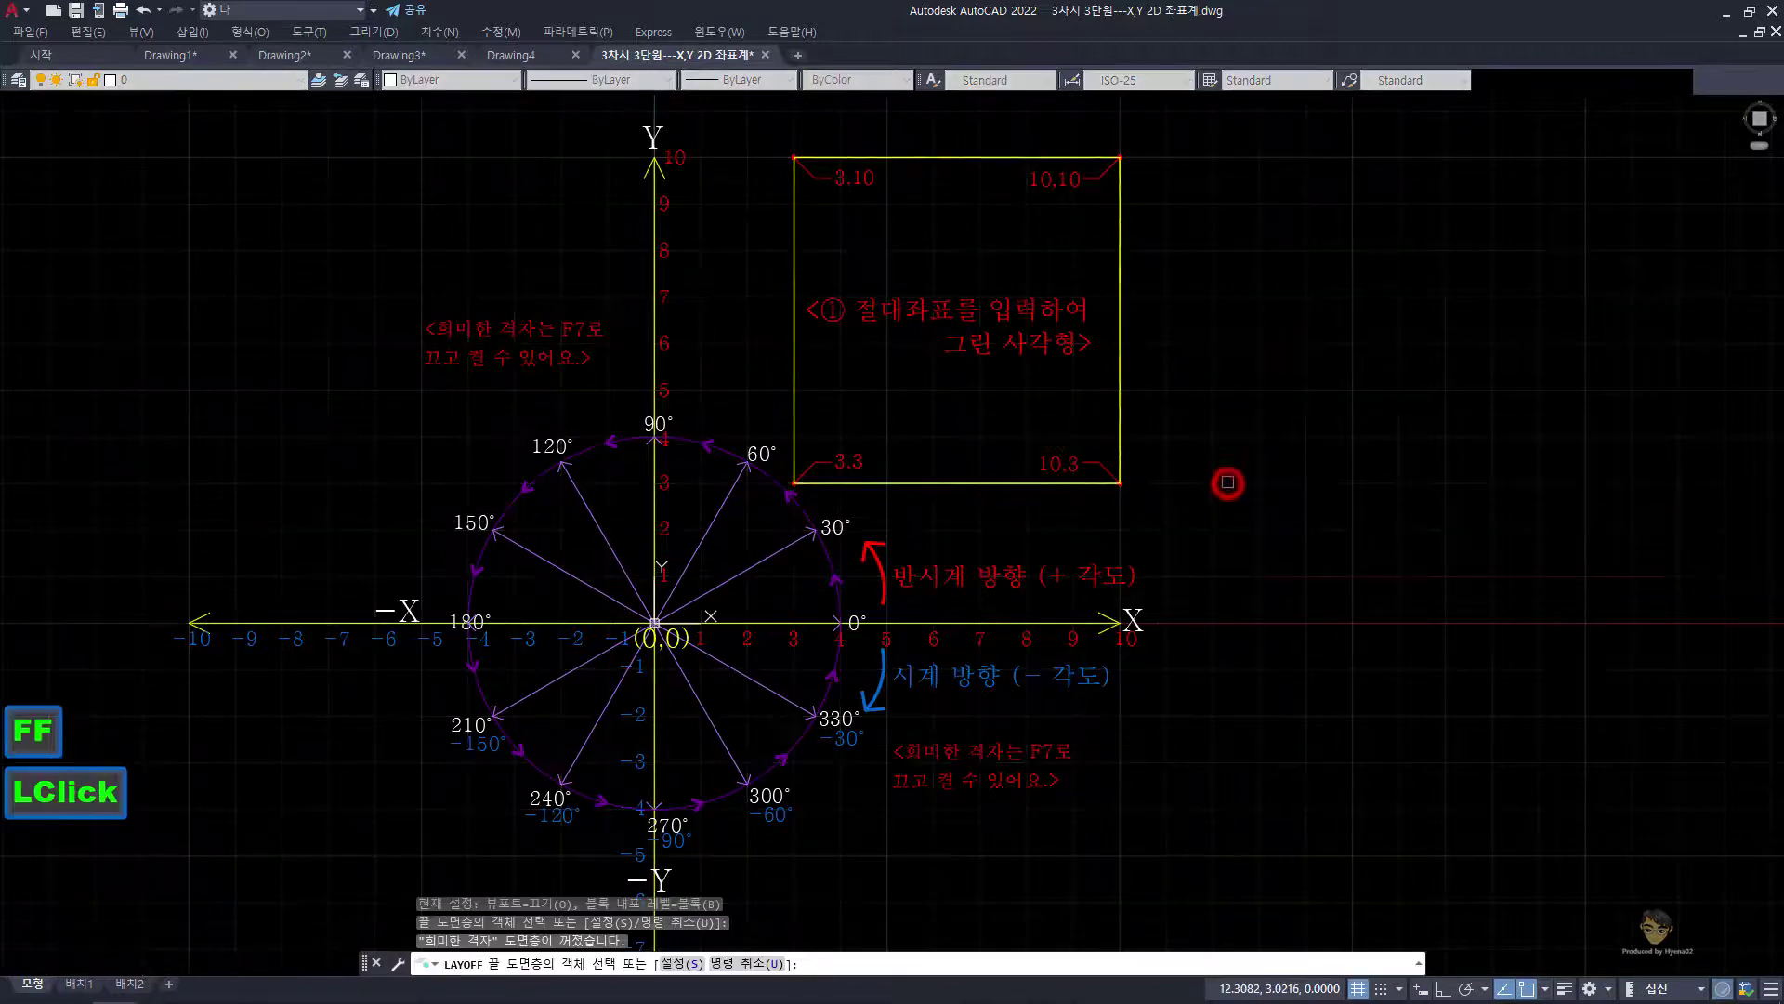
pyautogui.press('space')
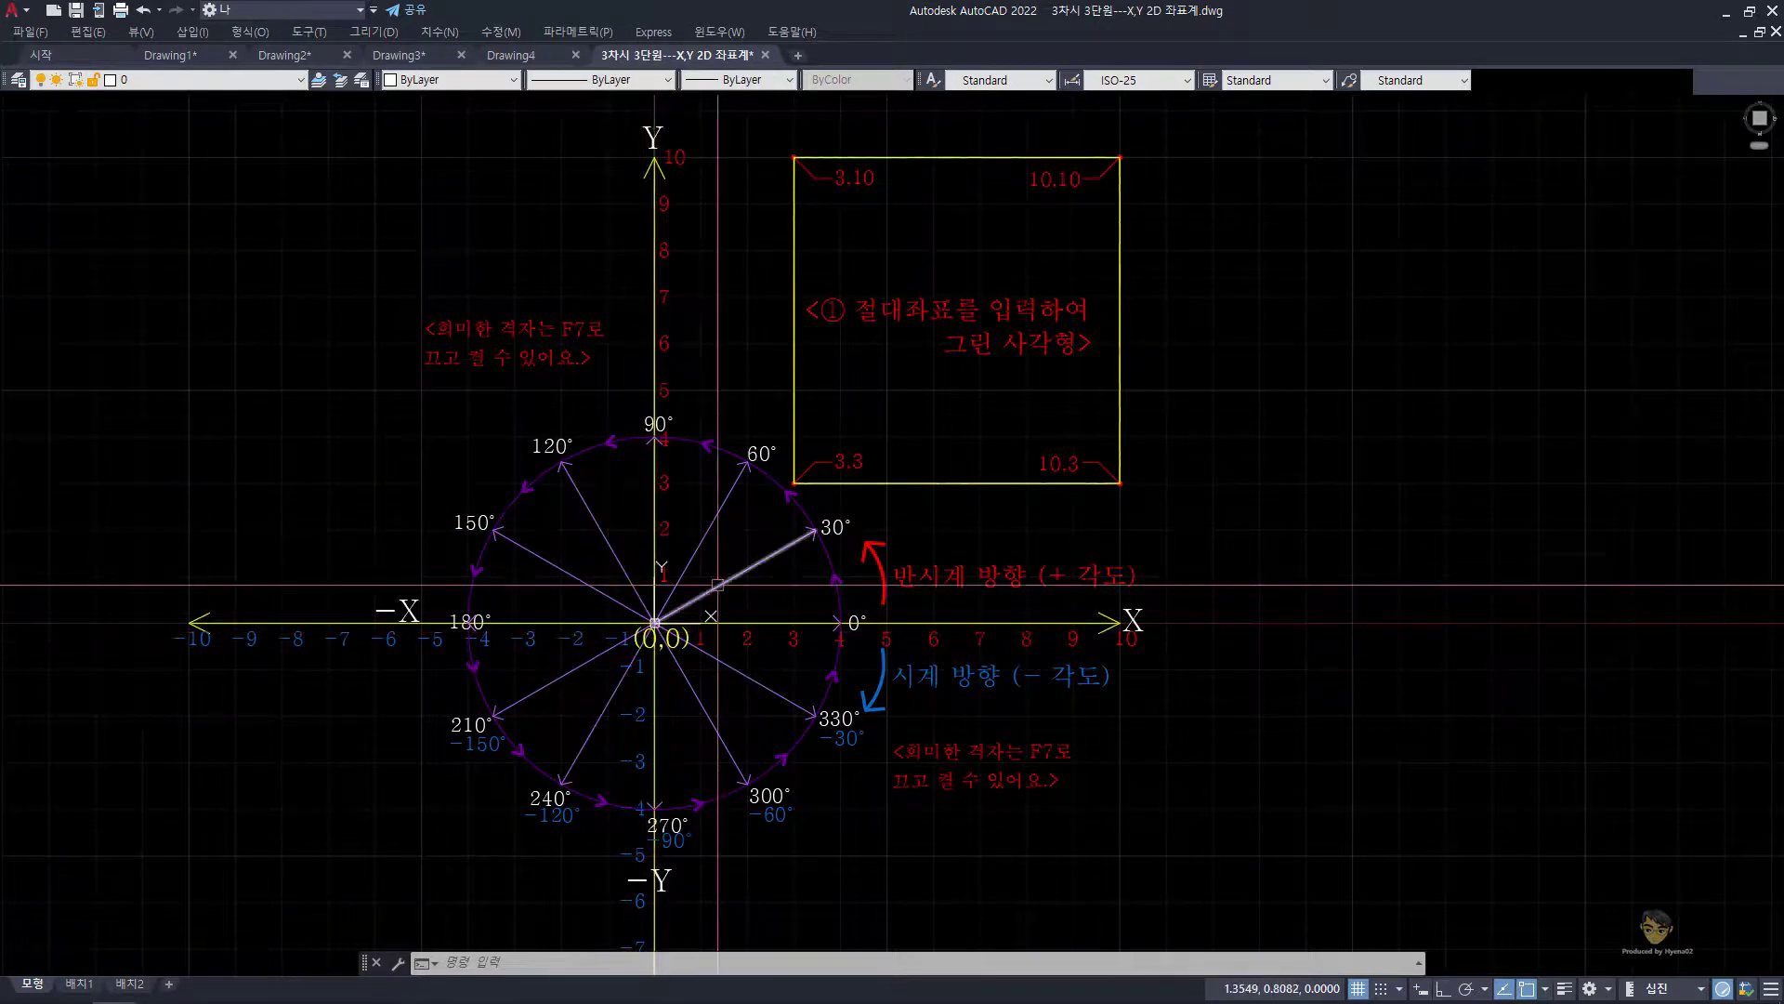
# Step: Compare Drawing4's origin with the X,Y 2D coordinate drawing, then examine its axes, angle directions and the rectangle drawn with absolute coordinates
pyautogui.click(517, 57)
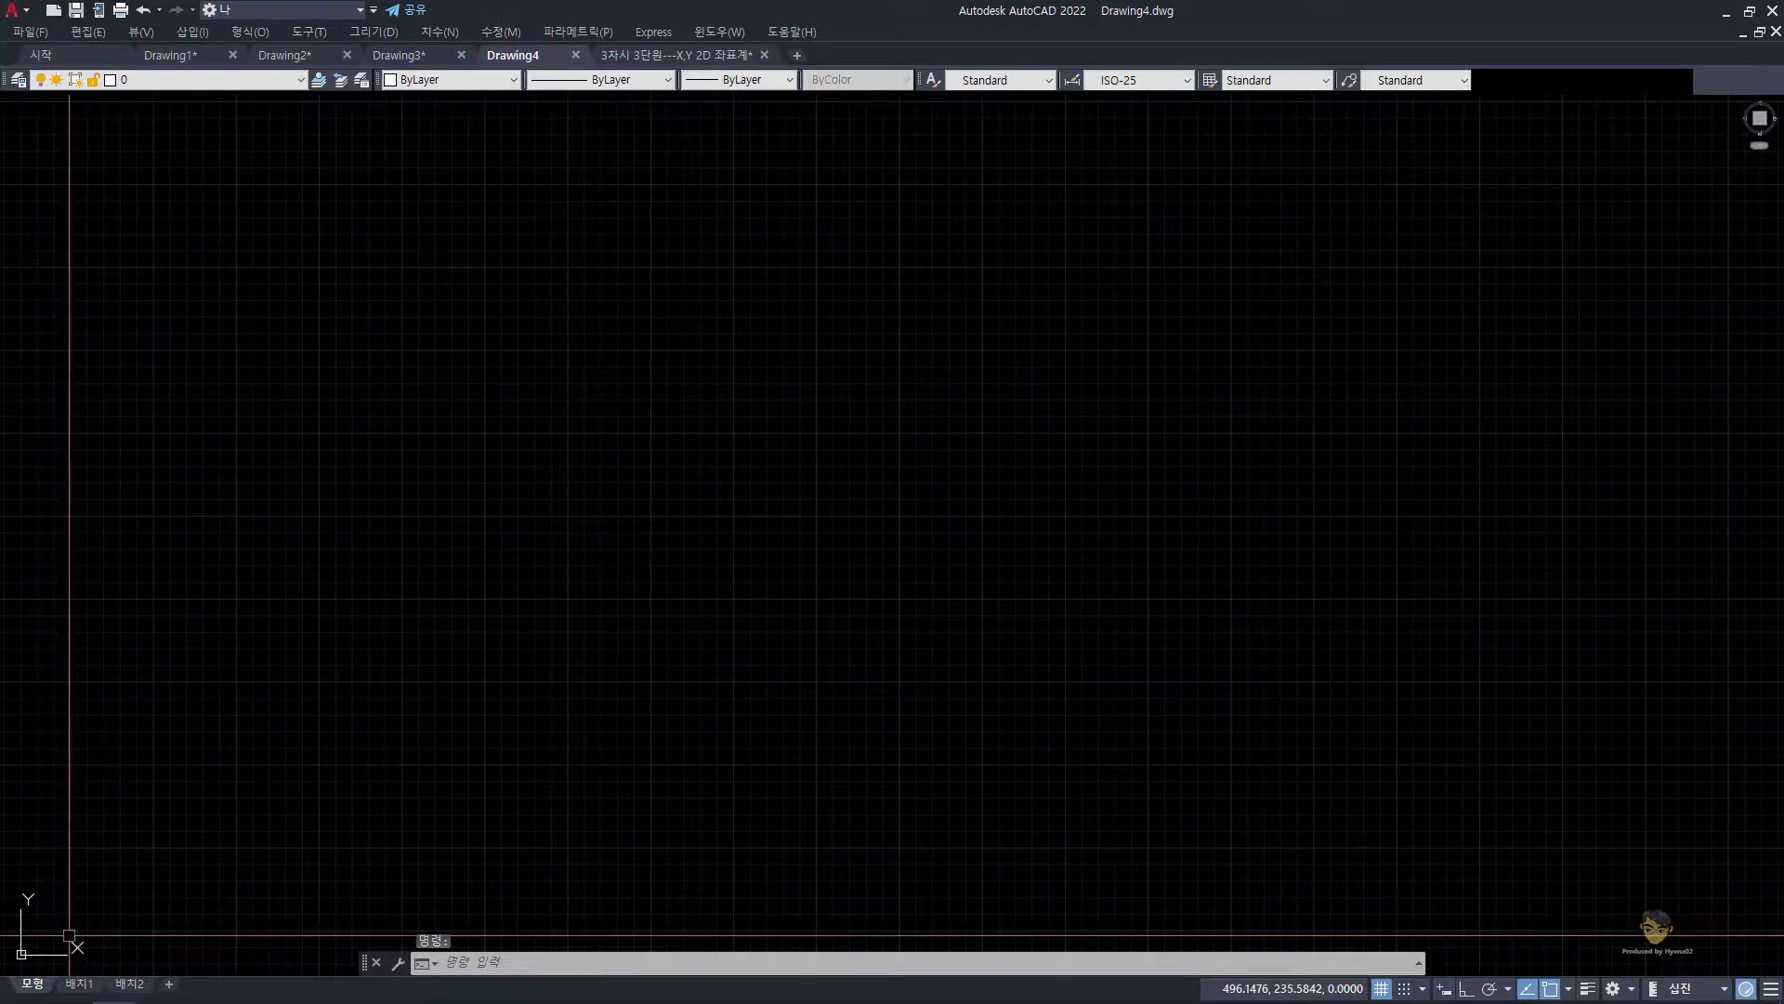
pyautogui.click(636, 60)
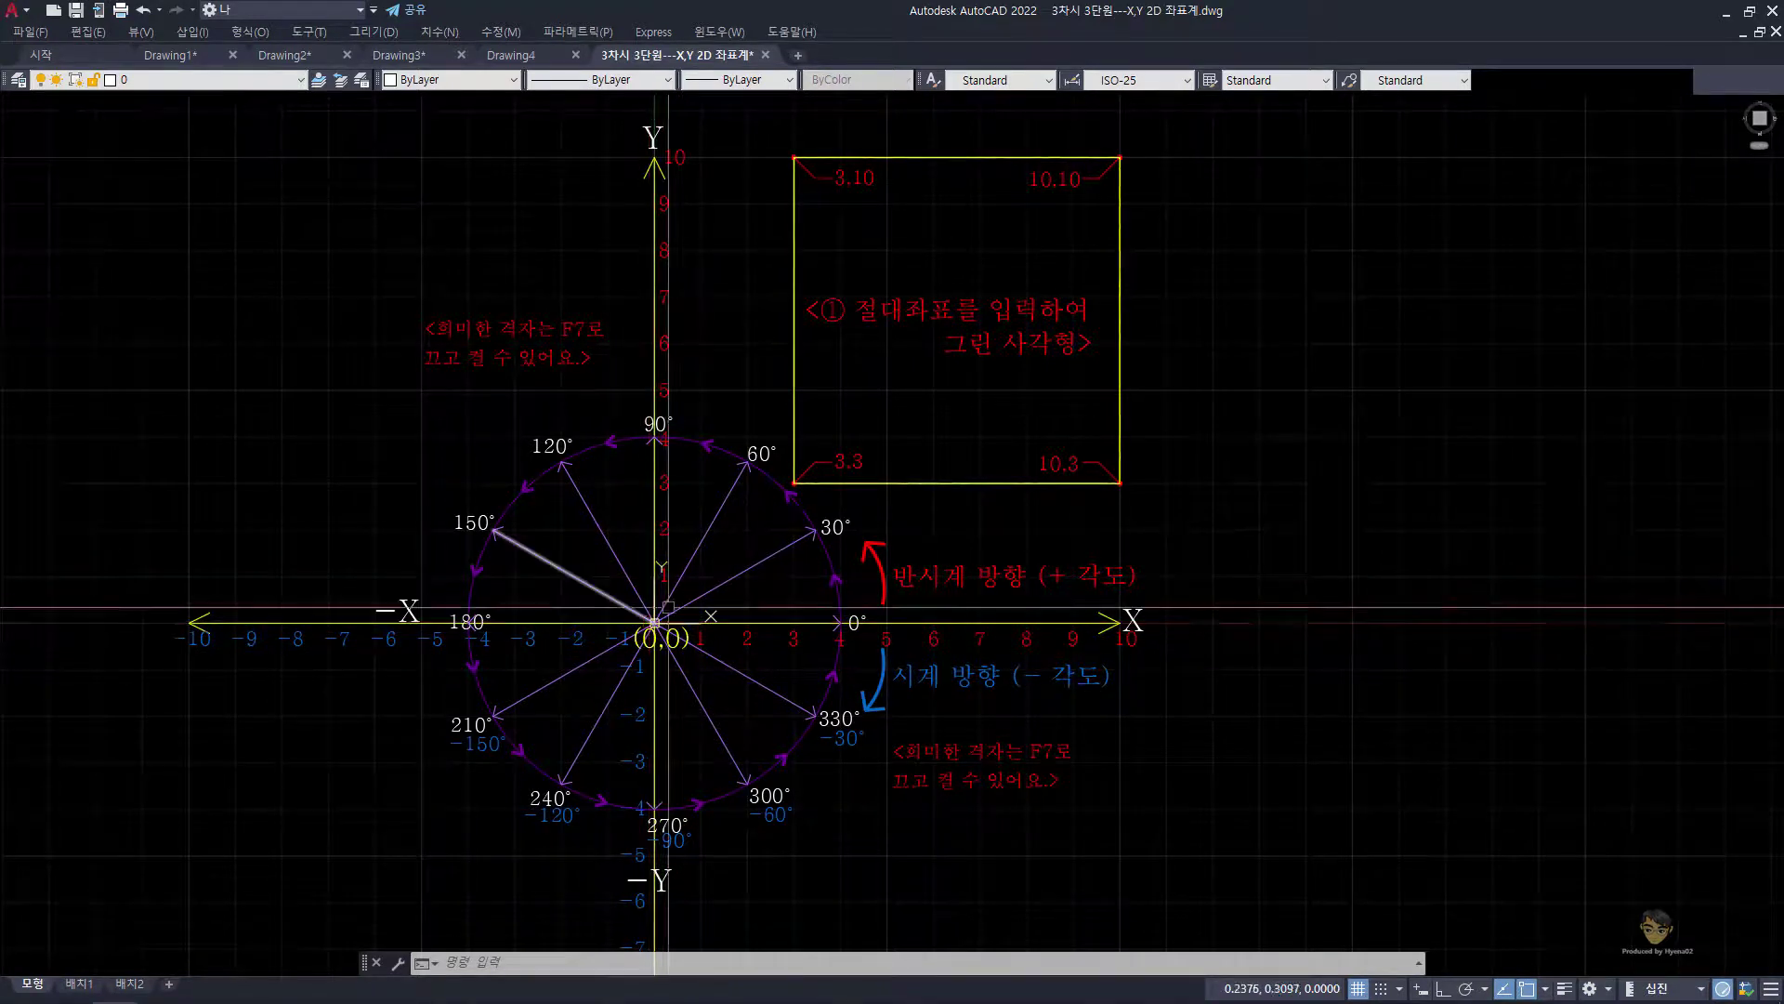
pyautogui.moveTo(760, 575)
pyautogui.mouseDown(button='middle')
pyautogui.moveTo(566, 727)
pyautogui.moveTo(618, 716)
pyautogui.moveTo(805, 501)
pyautogui.mouseUp(button='middle')
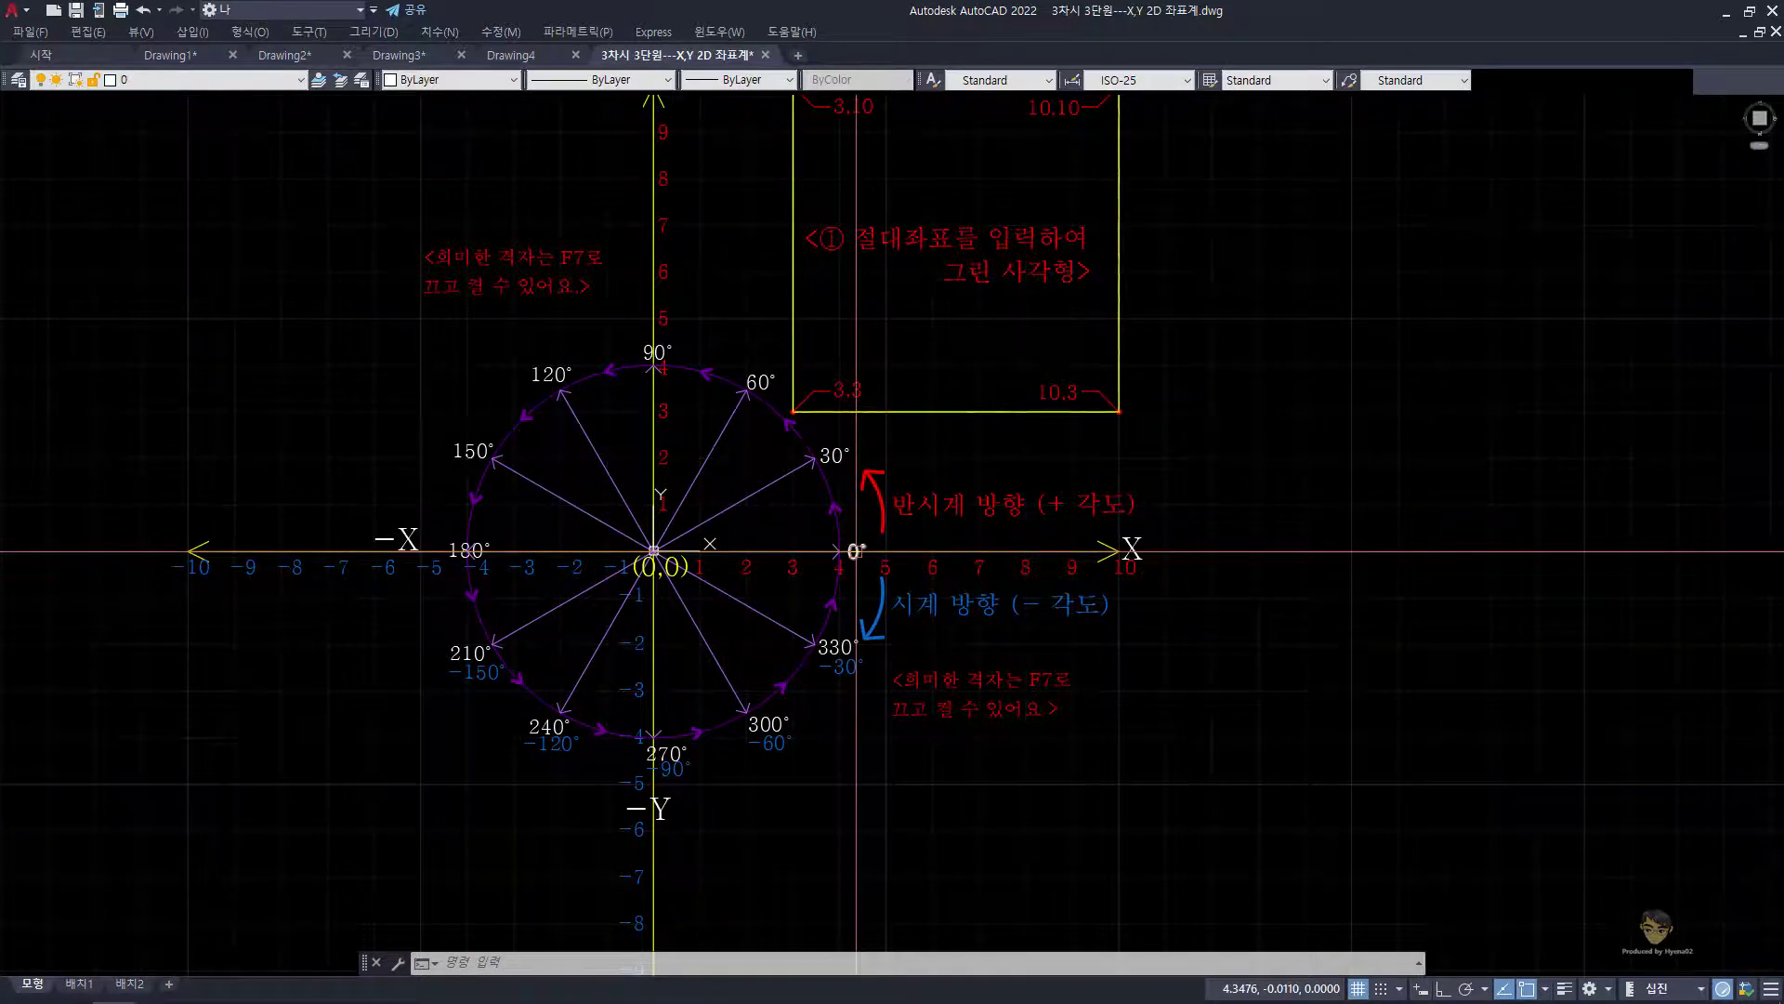
pyautogui.moveTo(853, 552)
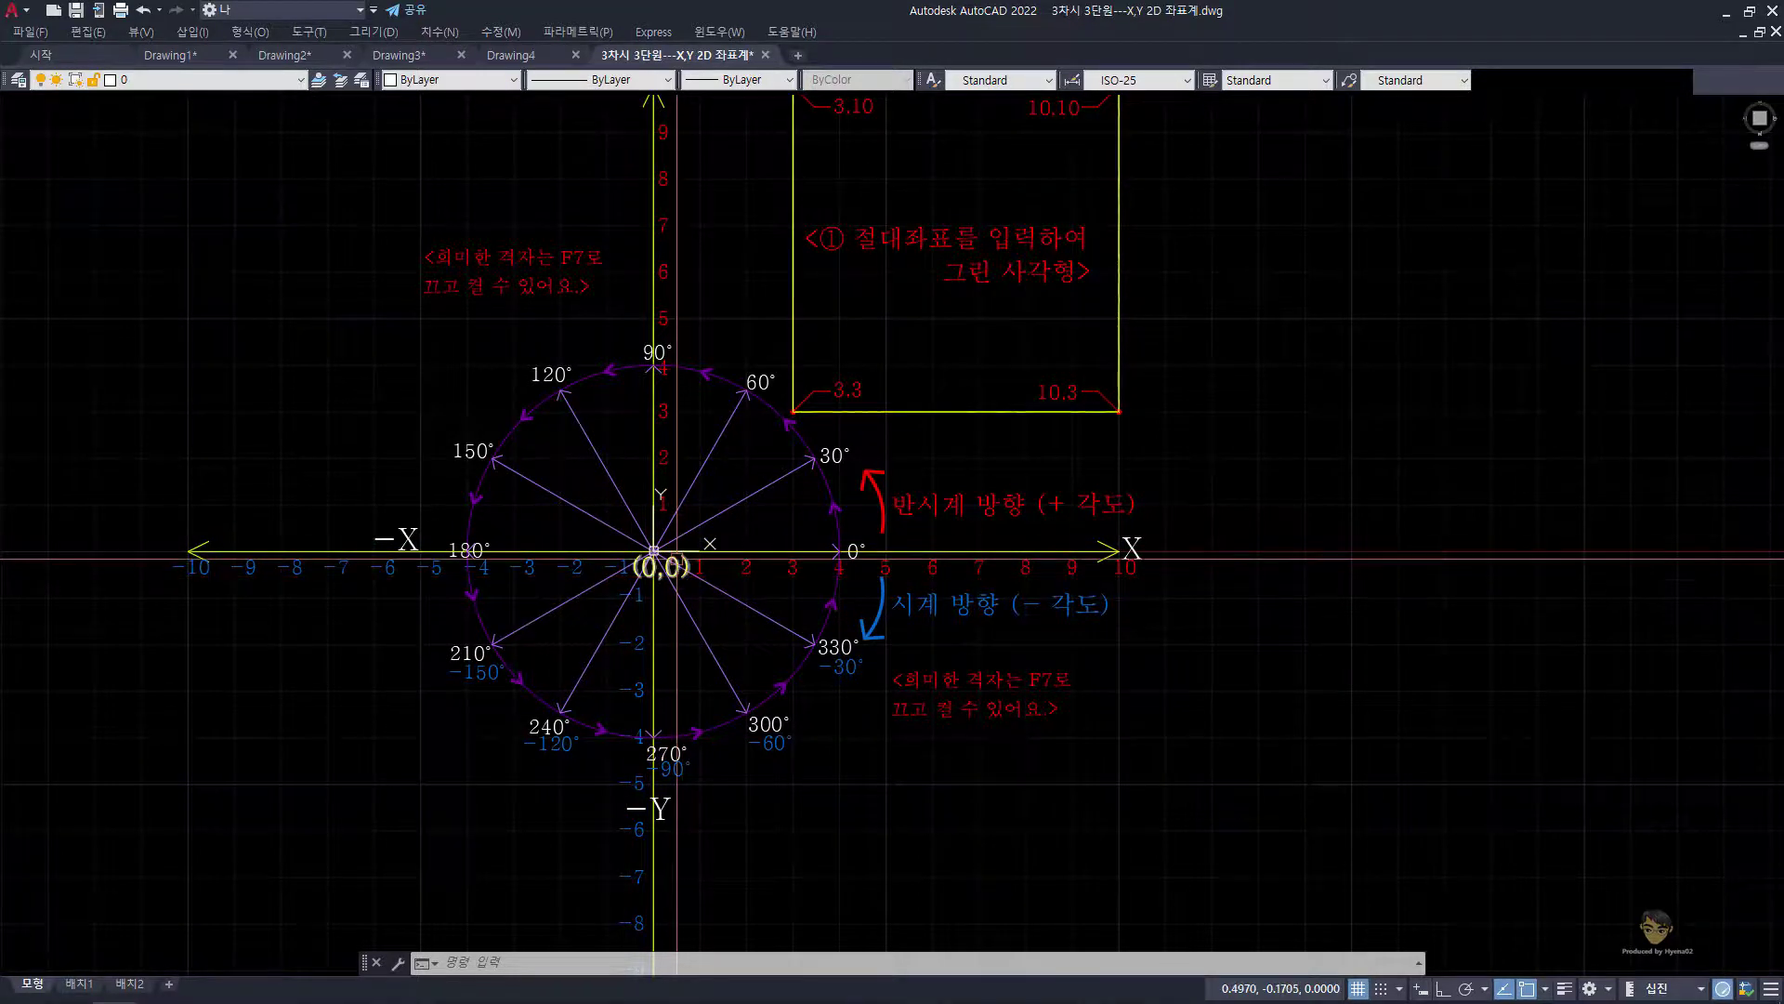
pyautogui.moveTo(656, 555)
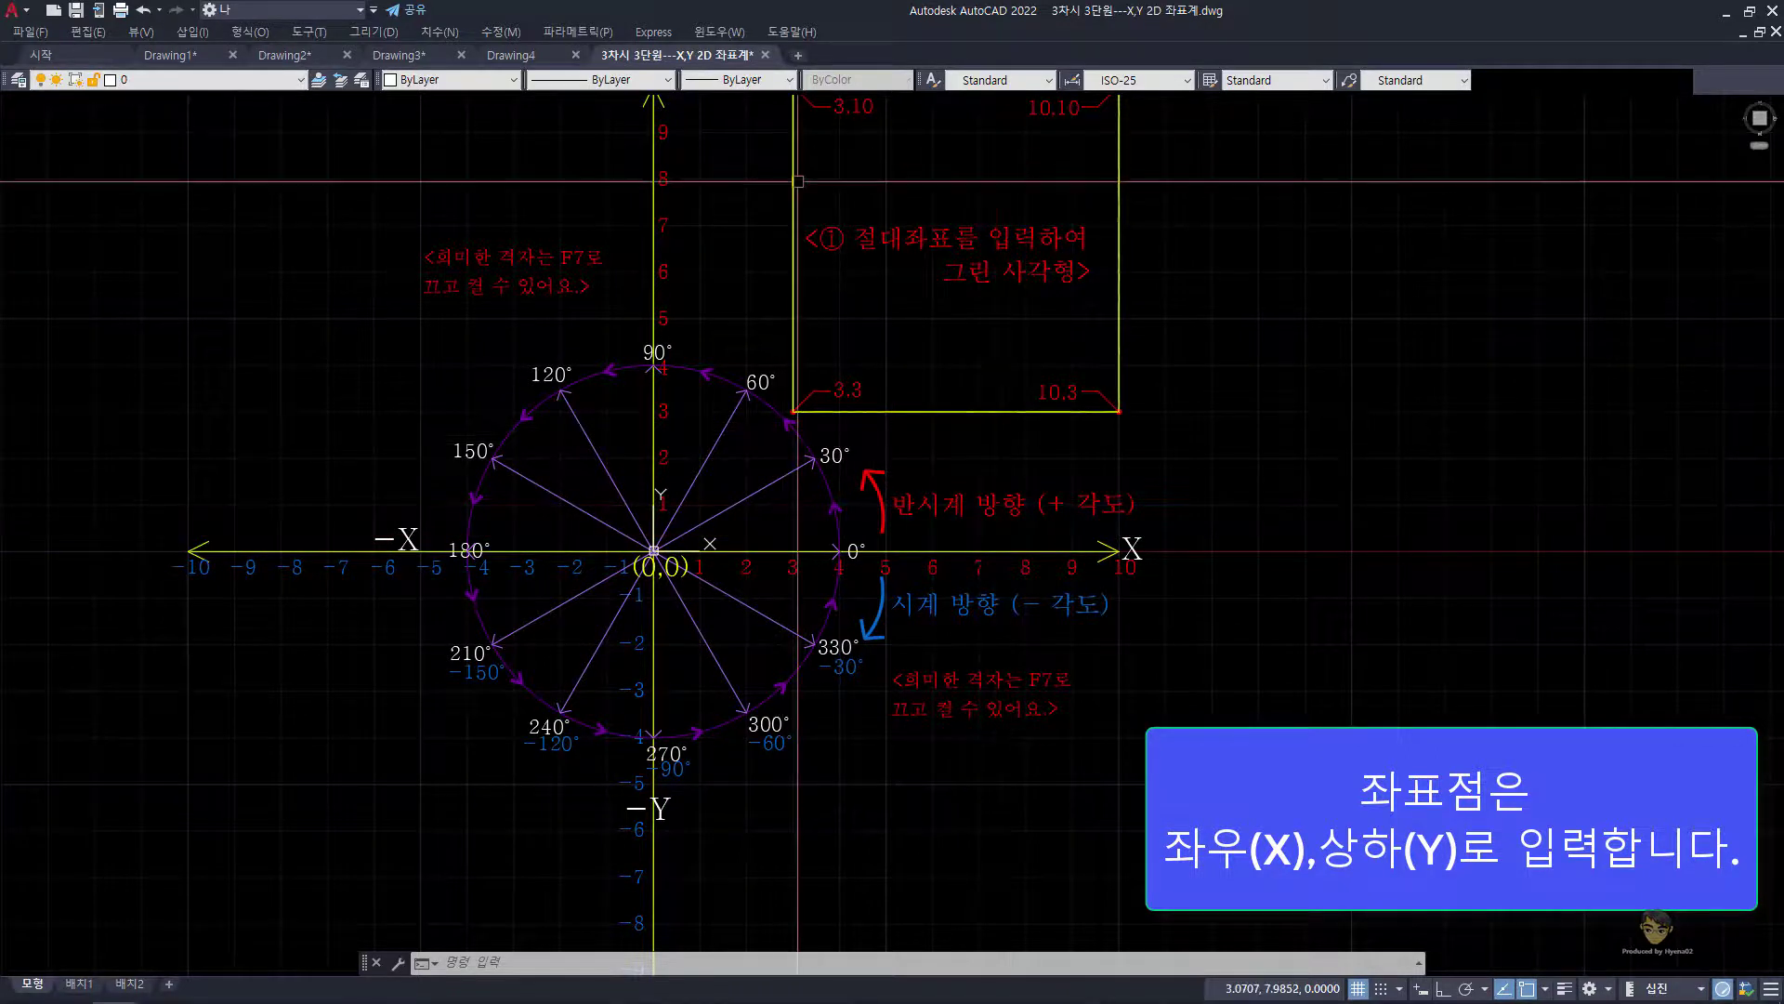
pyautogui.moveTo(1105, 362); pyautogui.dragTo(1043, 483, button='middle')
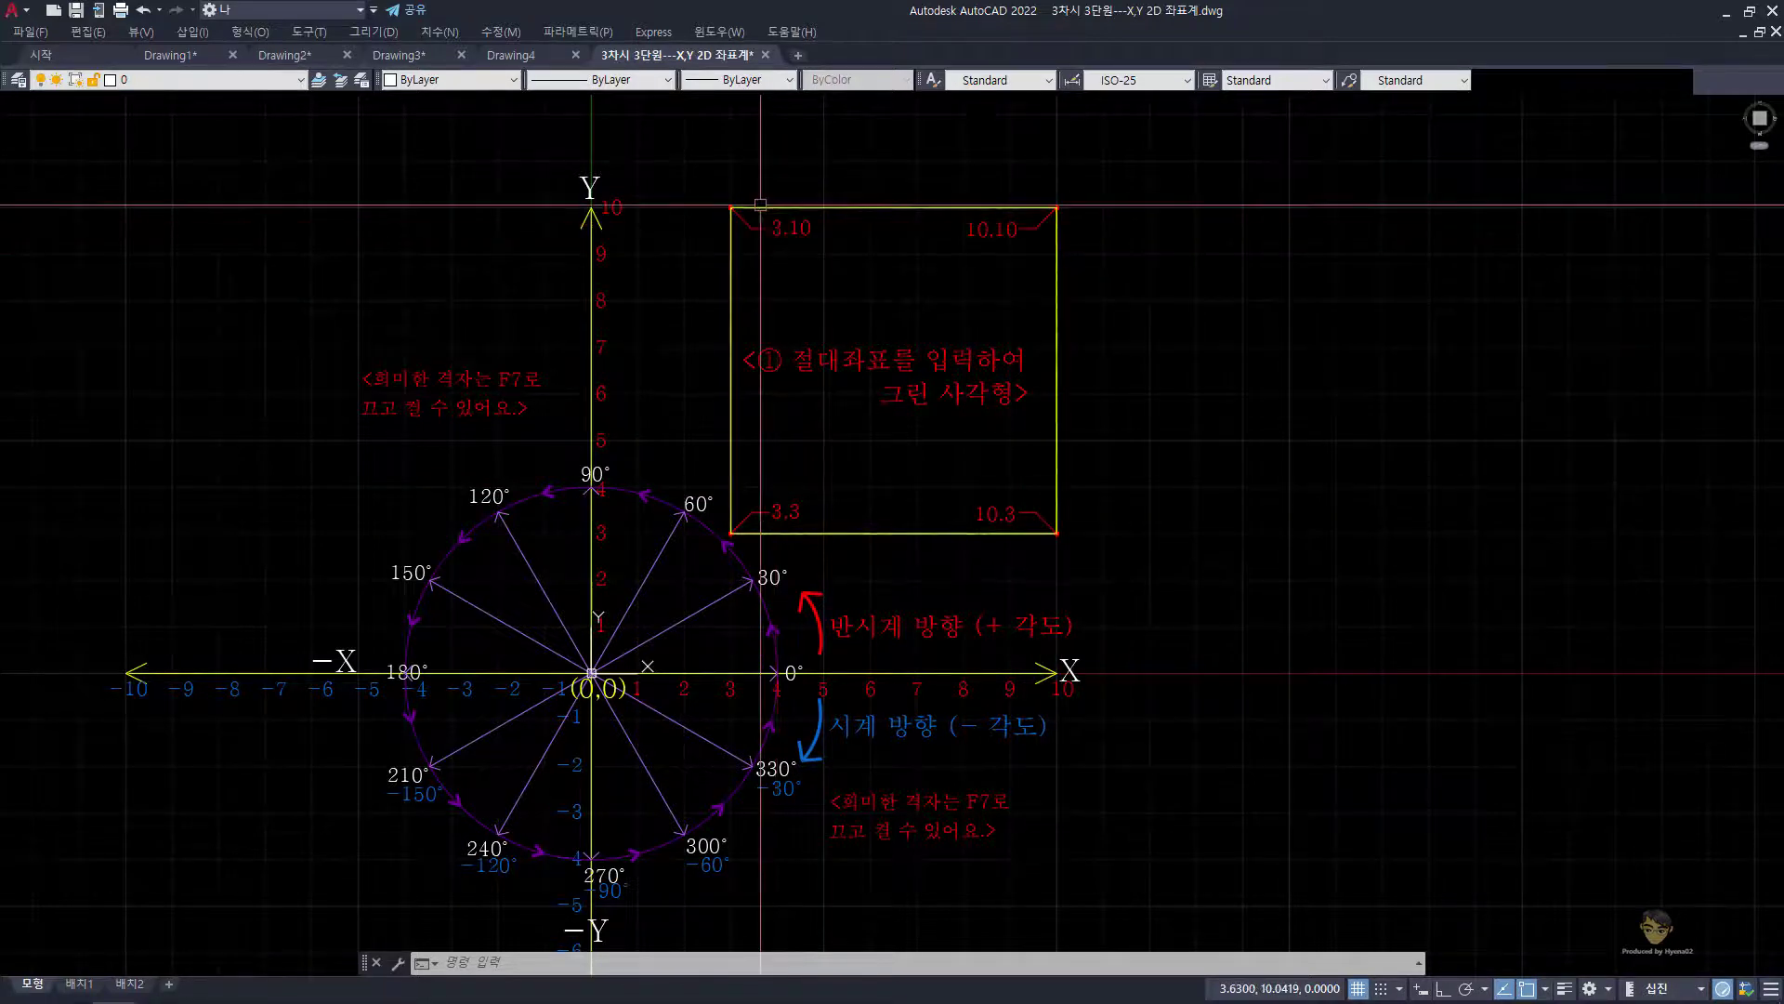
pyautogui.moveTo(747, 217)
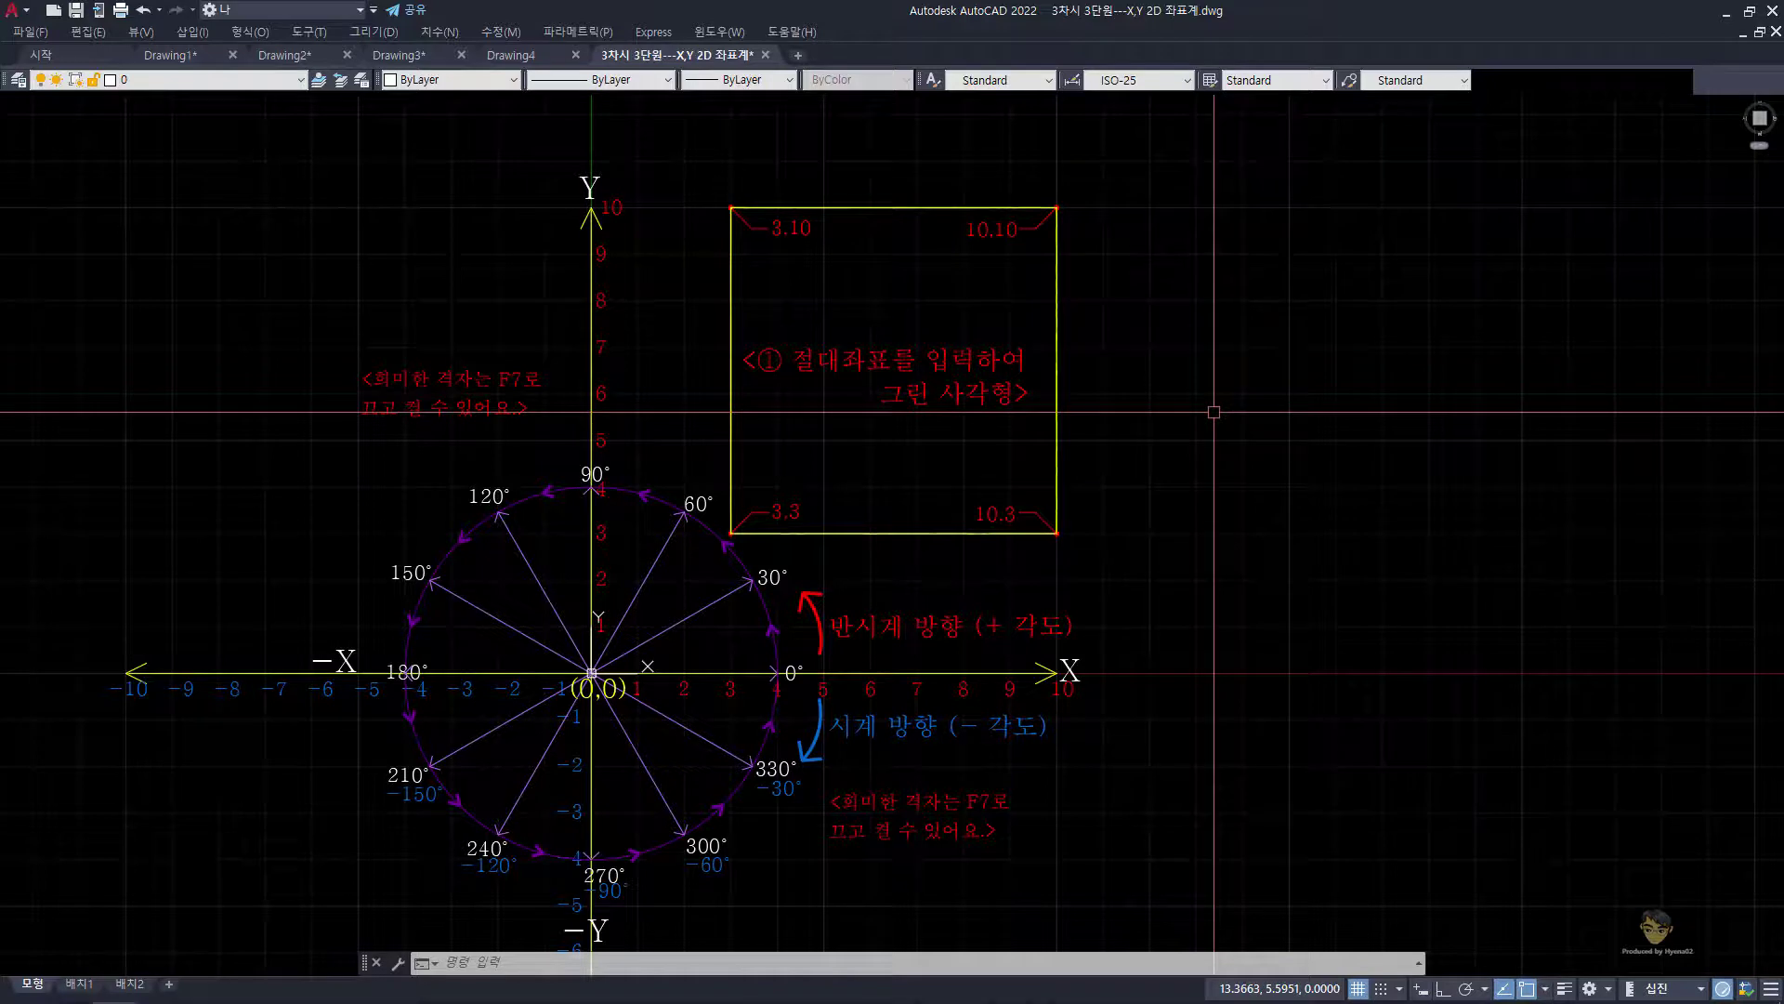
# Step: Turn off the background grid in both the X,Y 2D coordinate drawing and Drawing4
pyautogui.press('F7')
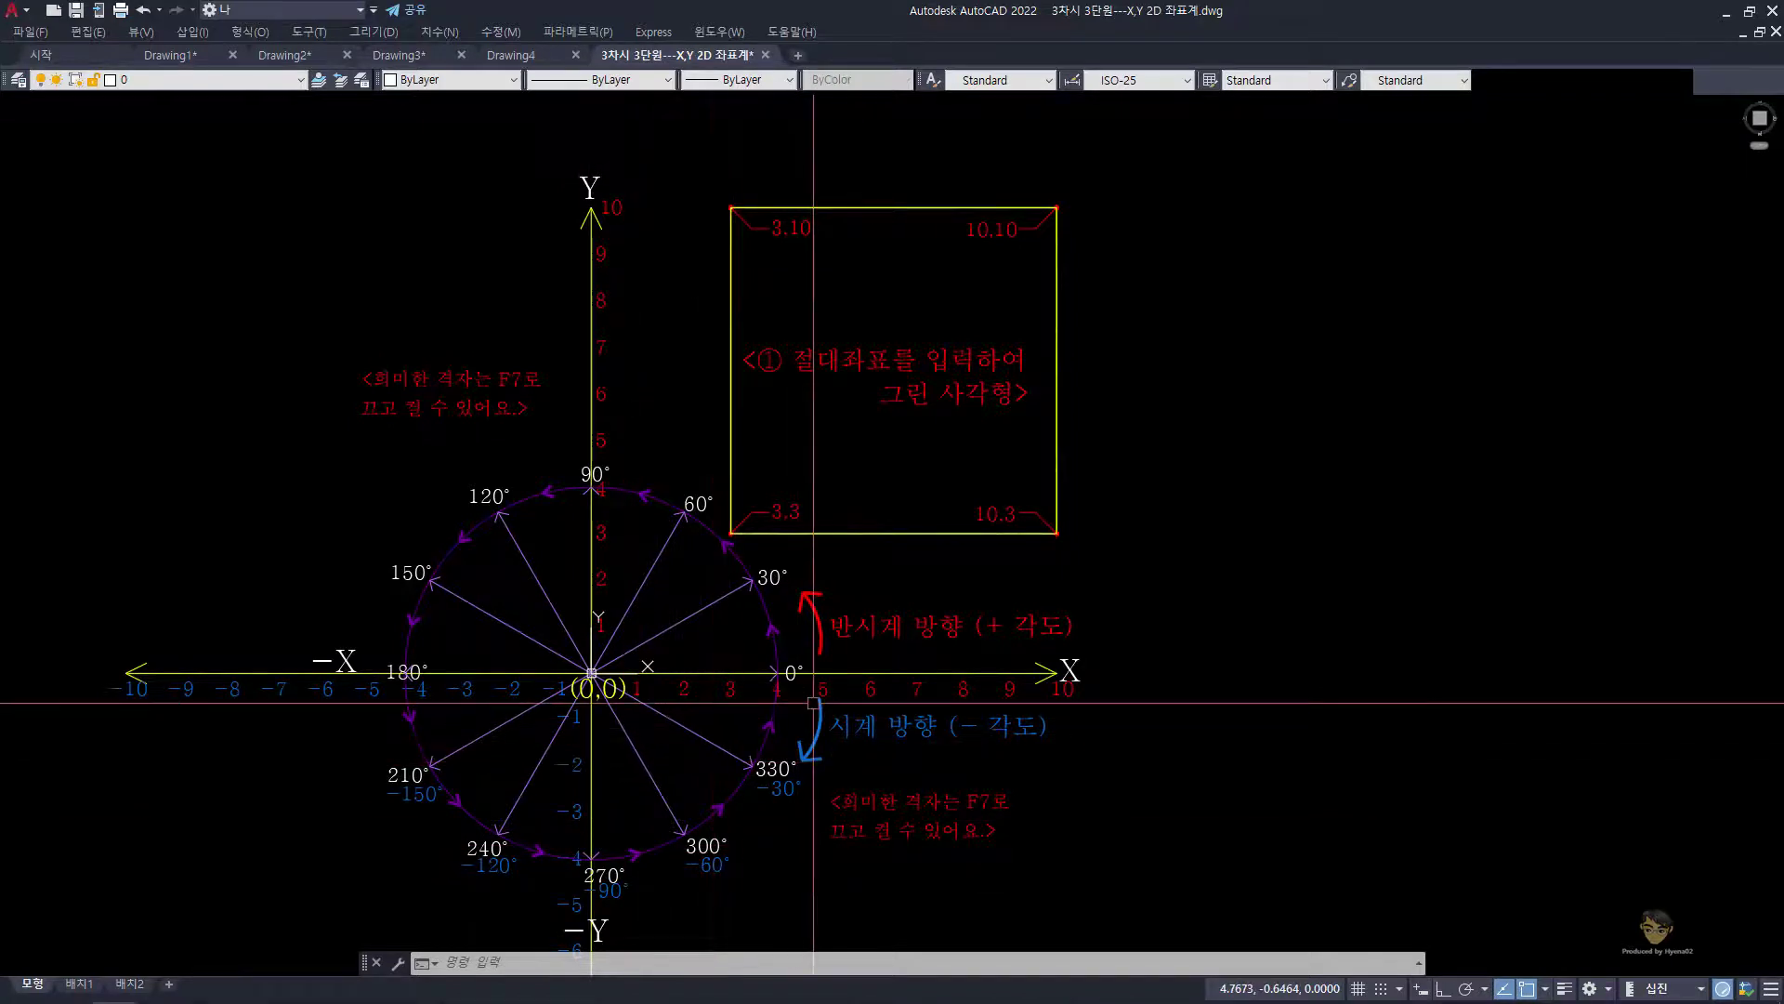
pyautogui.moveTo(780, 637)
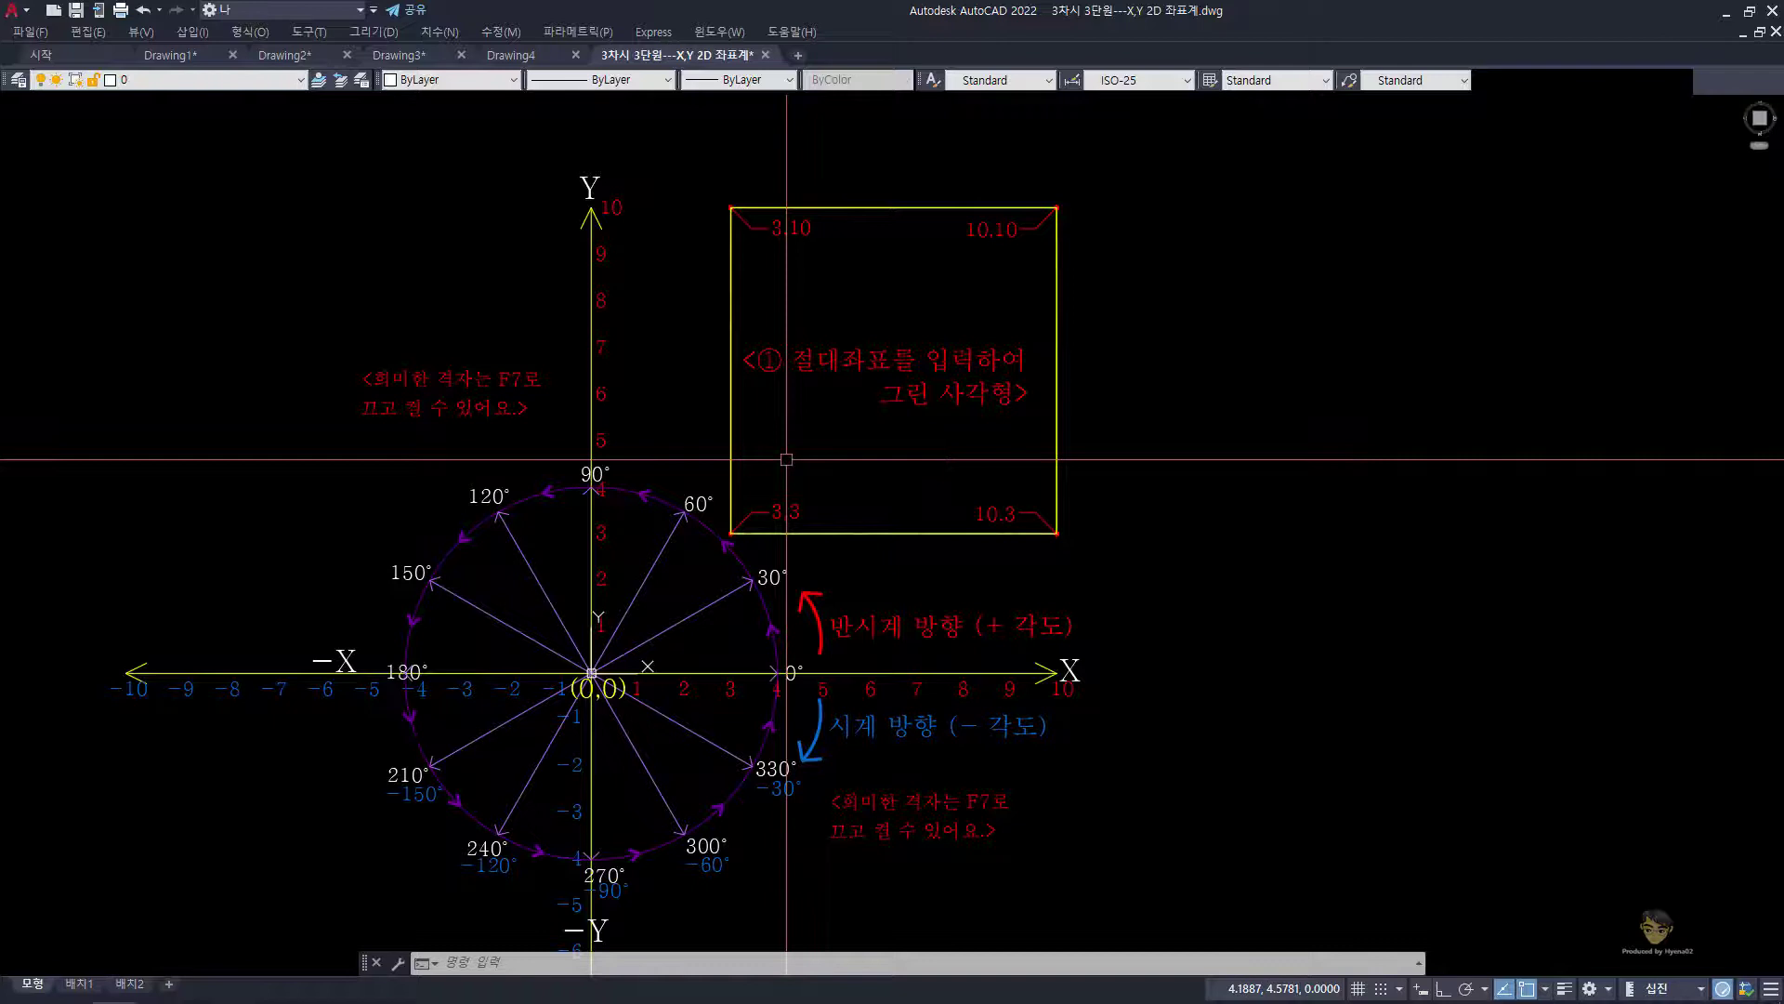
pyautogui.click(534, 56)
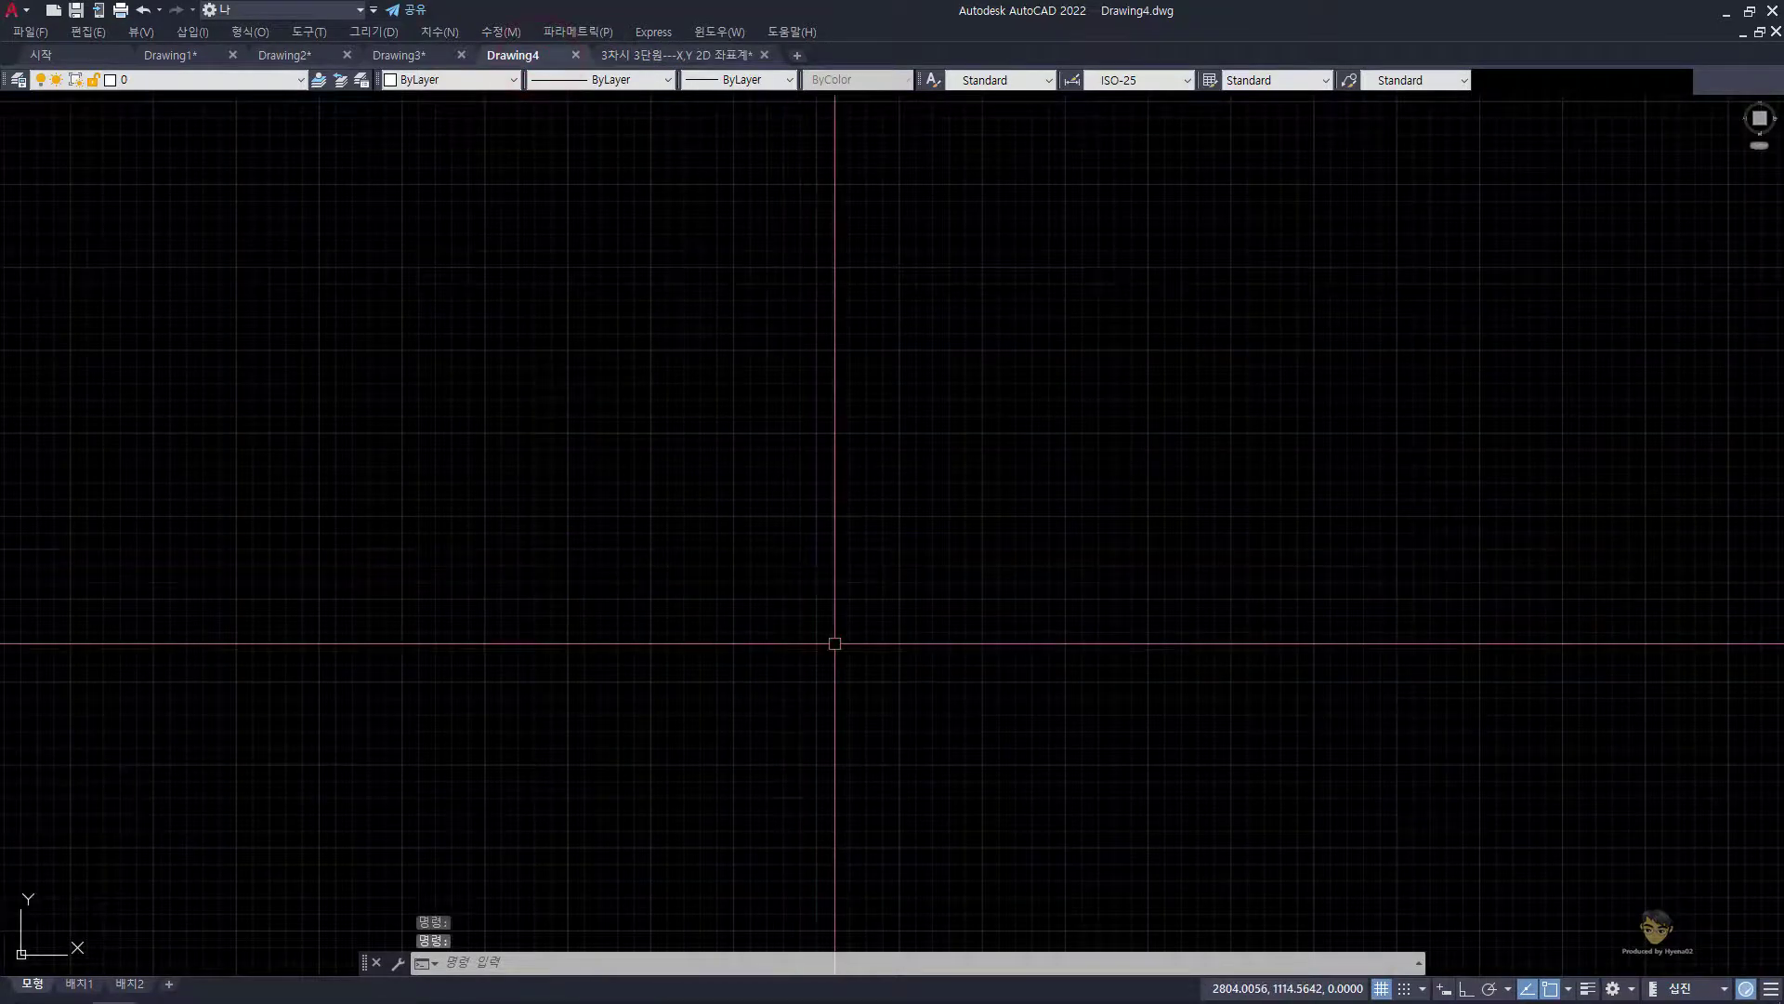
pyautogui.press('F7')
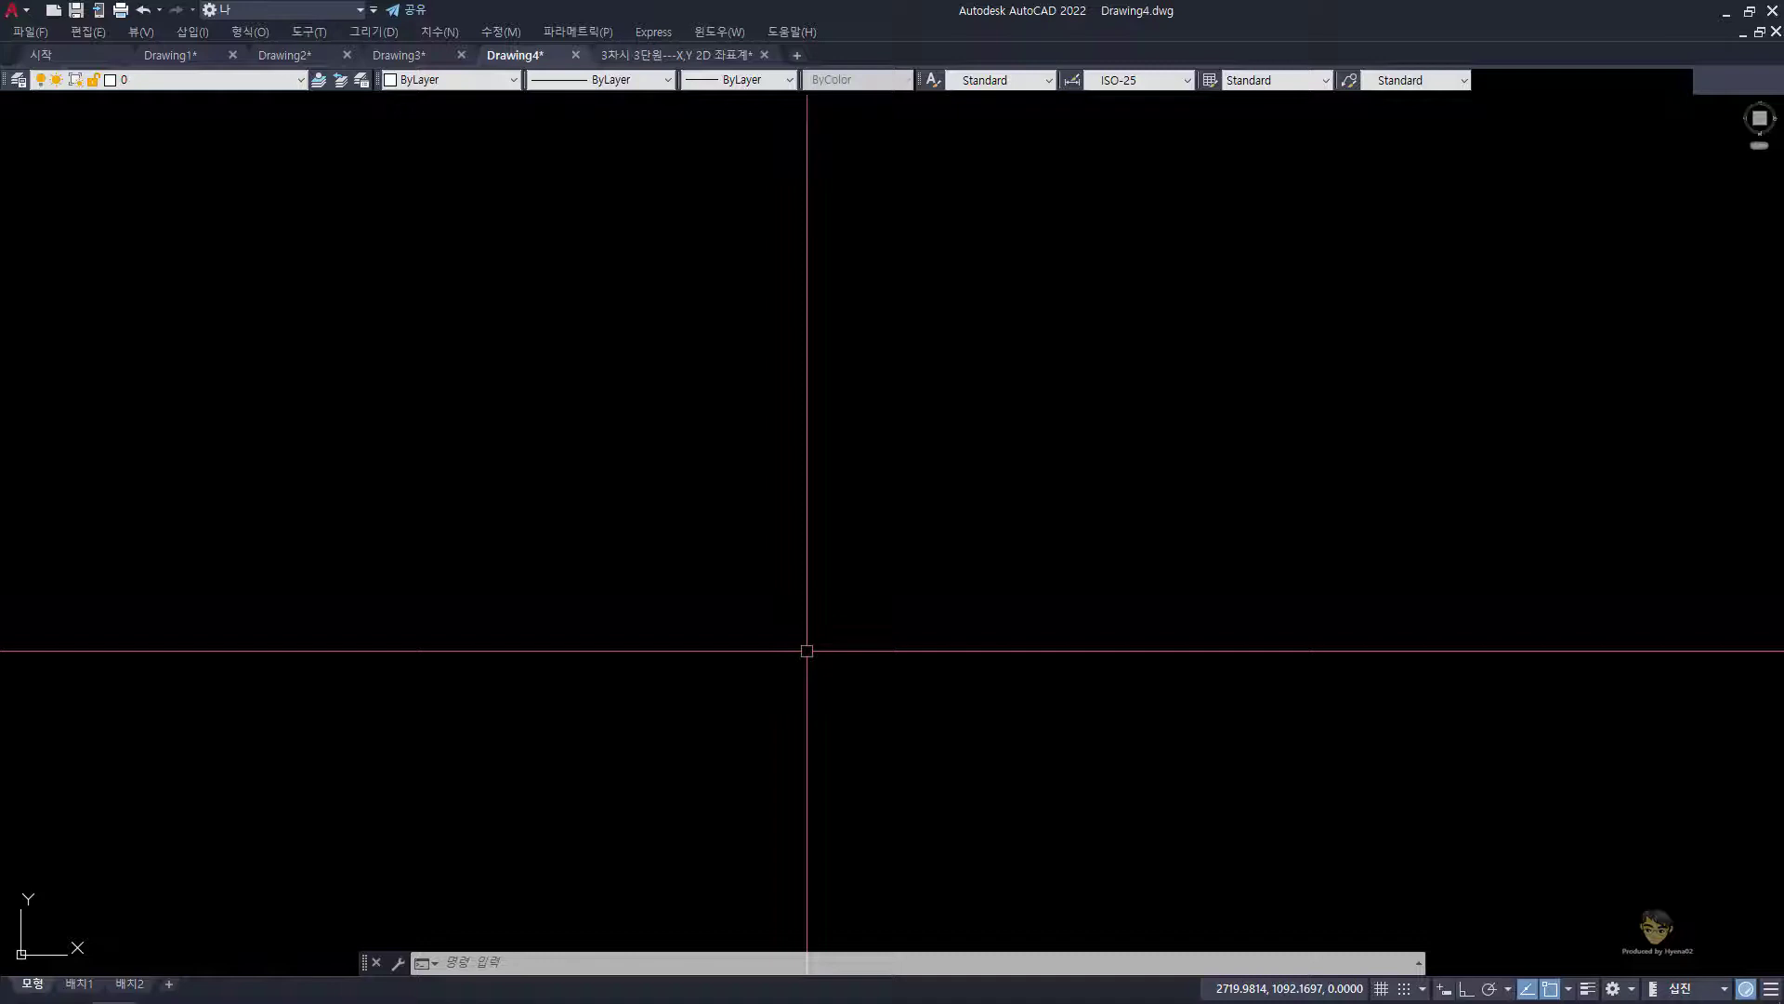
# Step: Start the Line command, then switch to the image viewer to compare the standard 106-key and tenkeyless keyboard layouts
pyautogui.write('L')
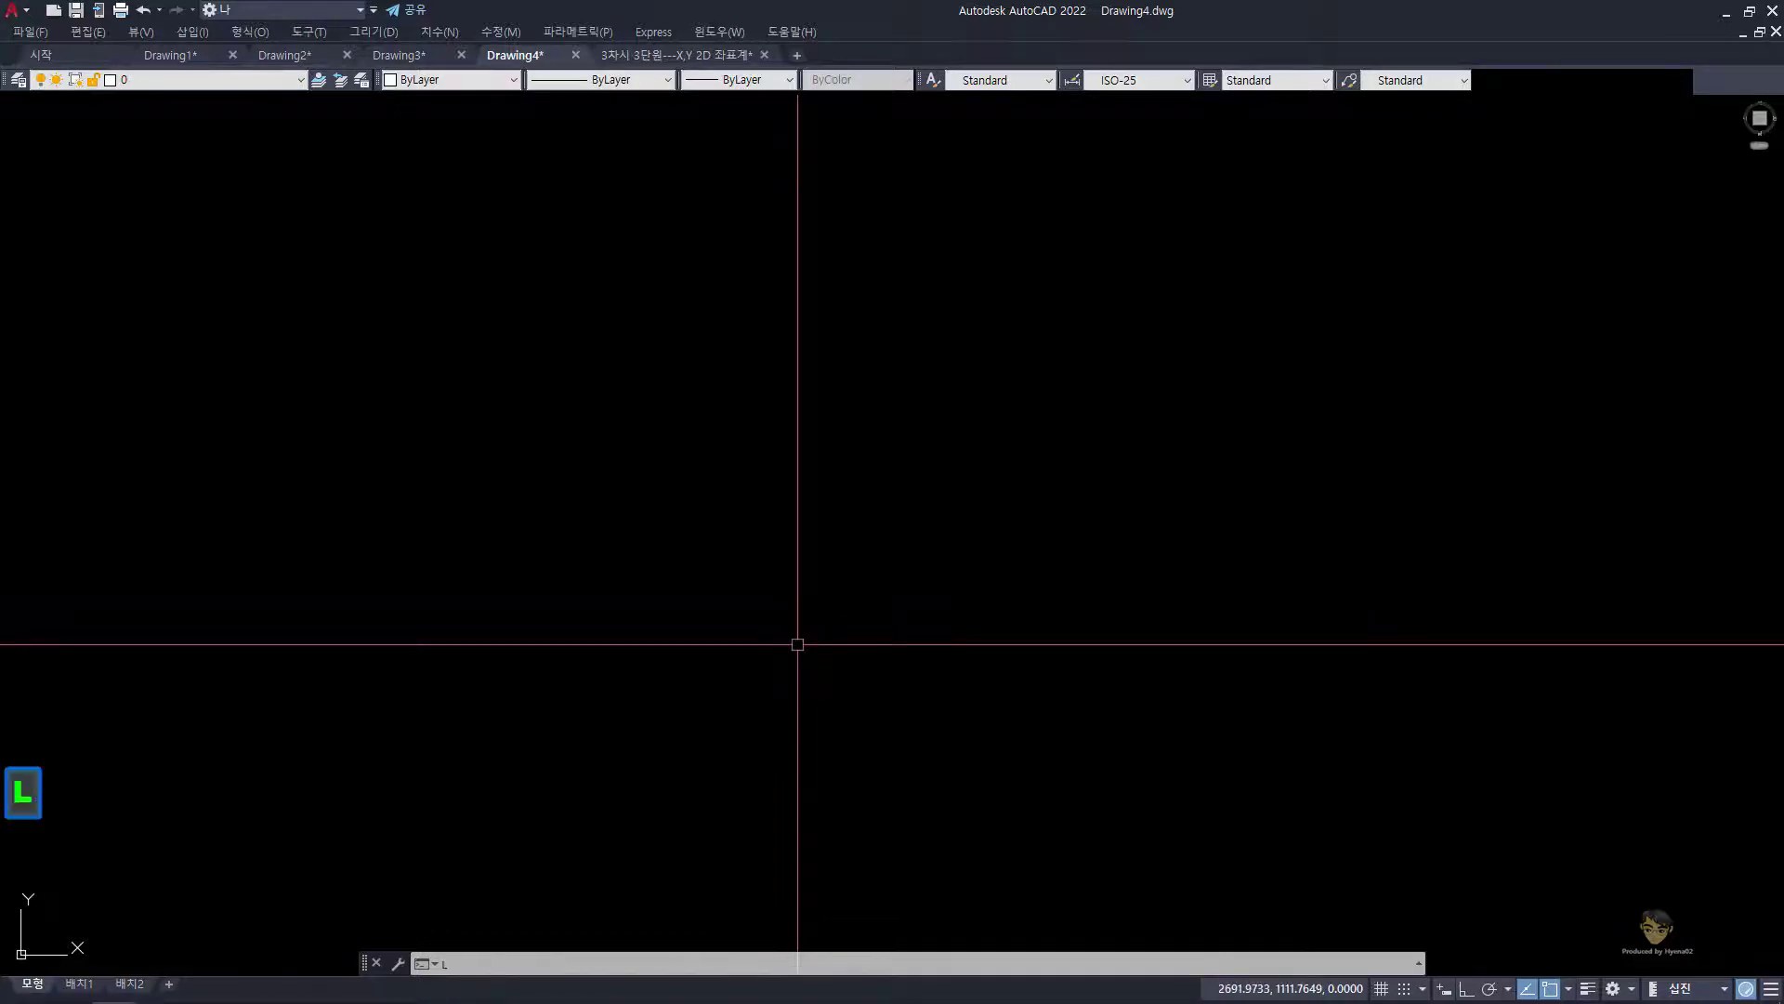
pyautogui.press('Return')
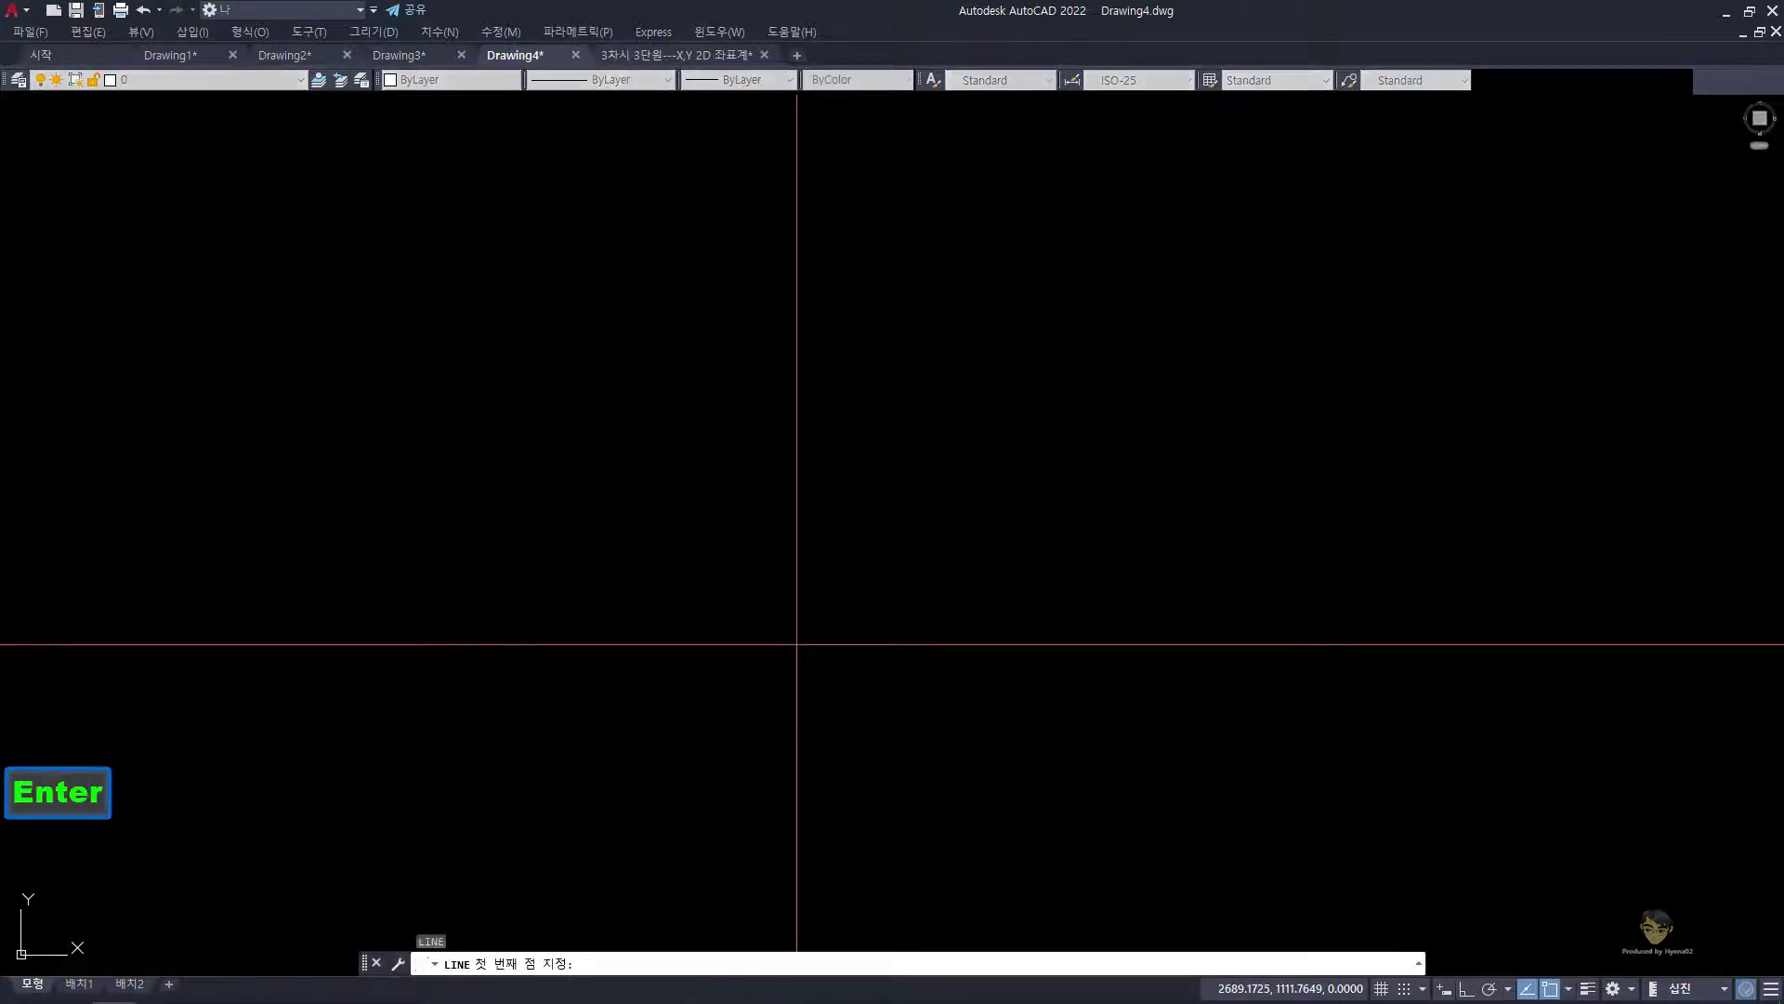
pyautogui.moveTo(295, 994)
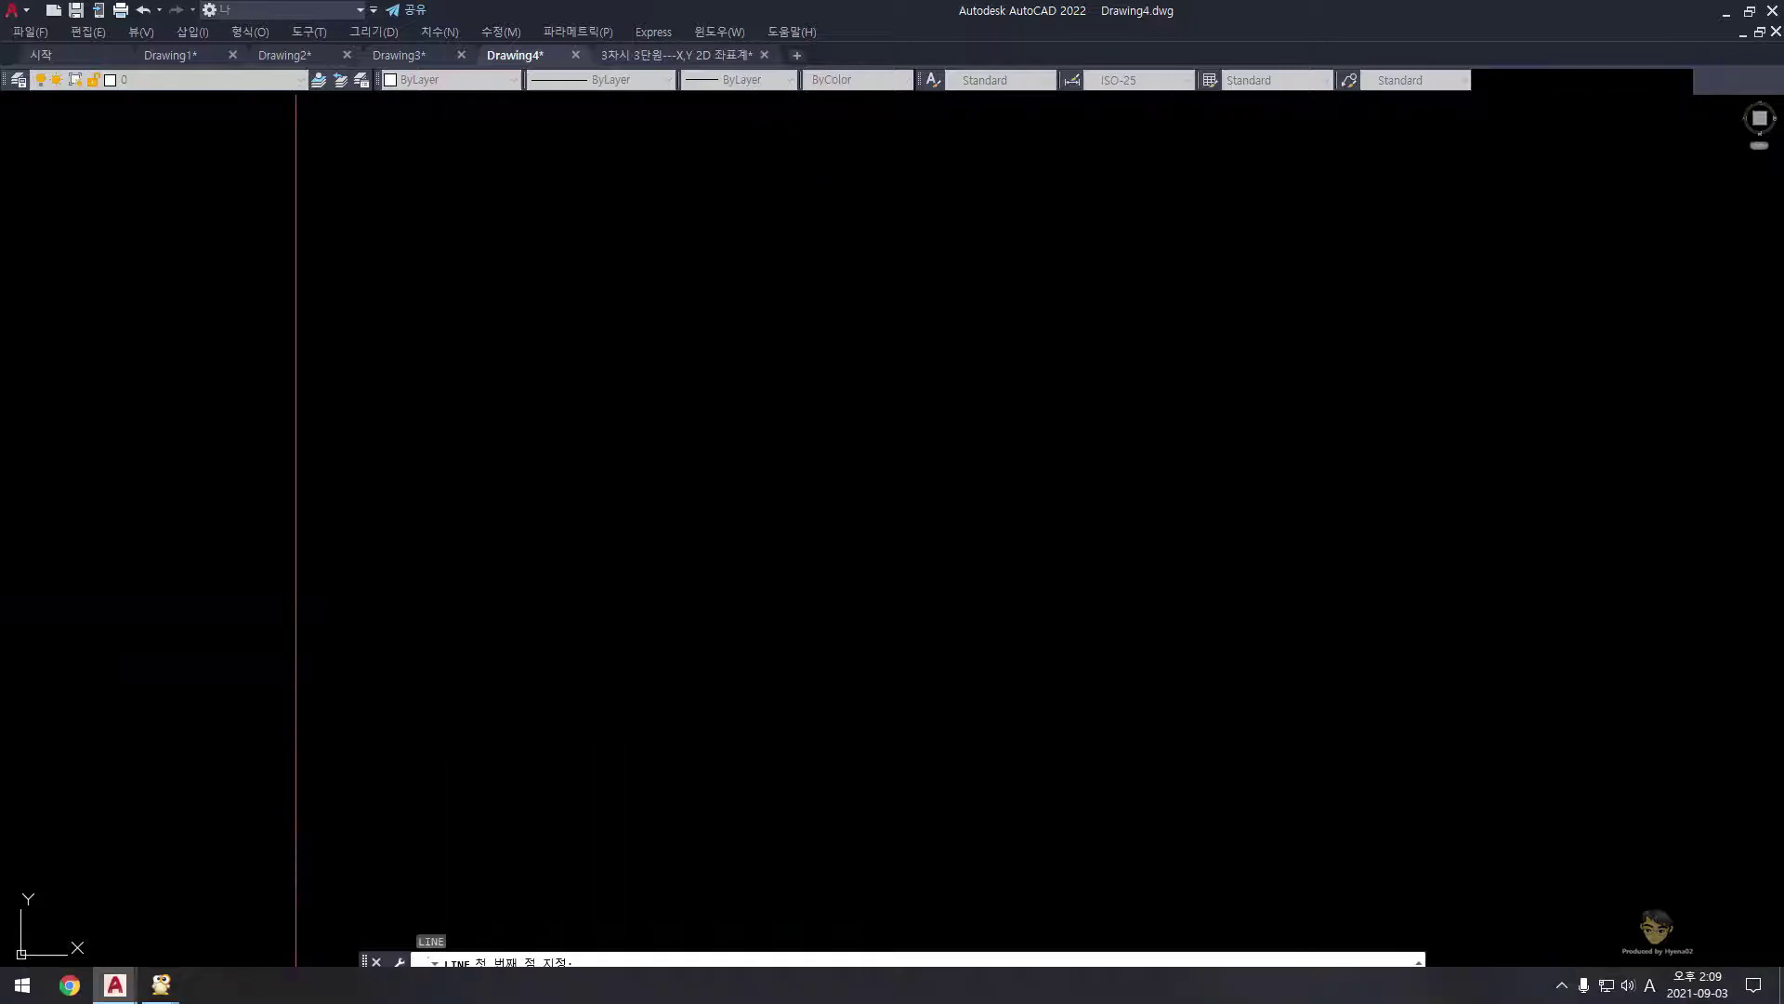
pyautogui.moveTo(161, 985)
pyautogui.click(164, 924)
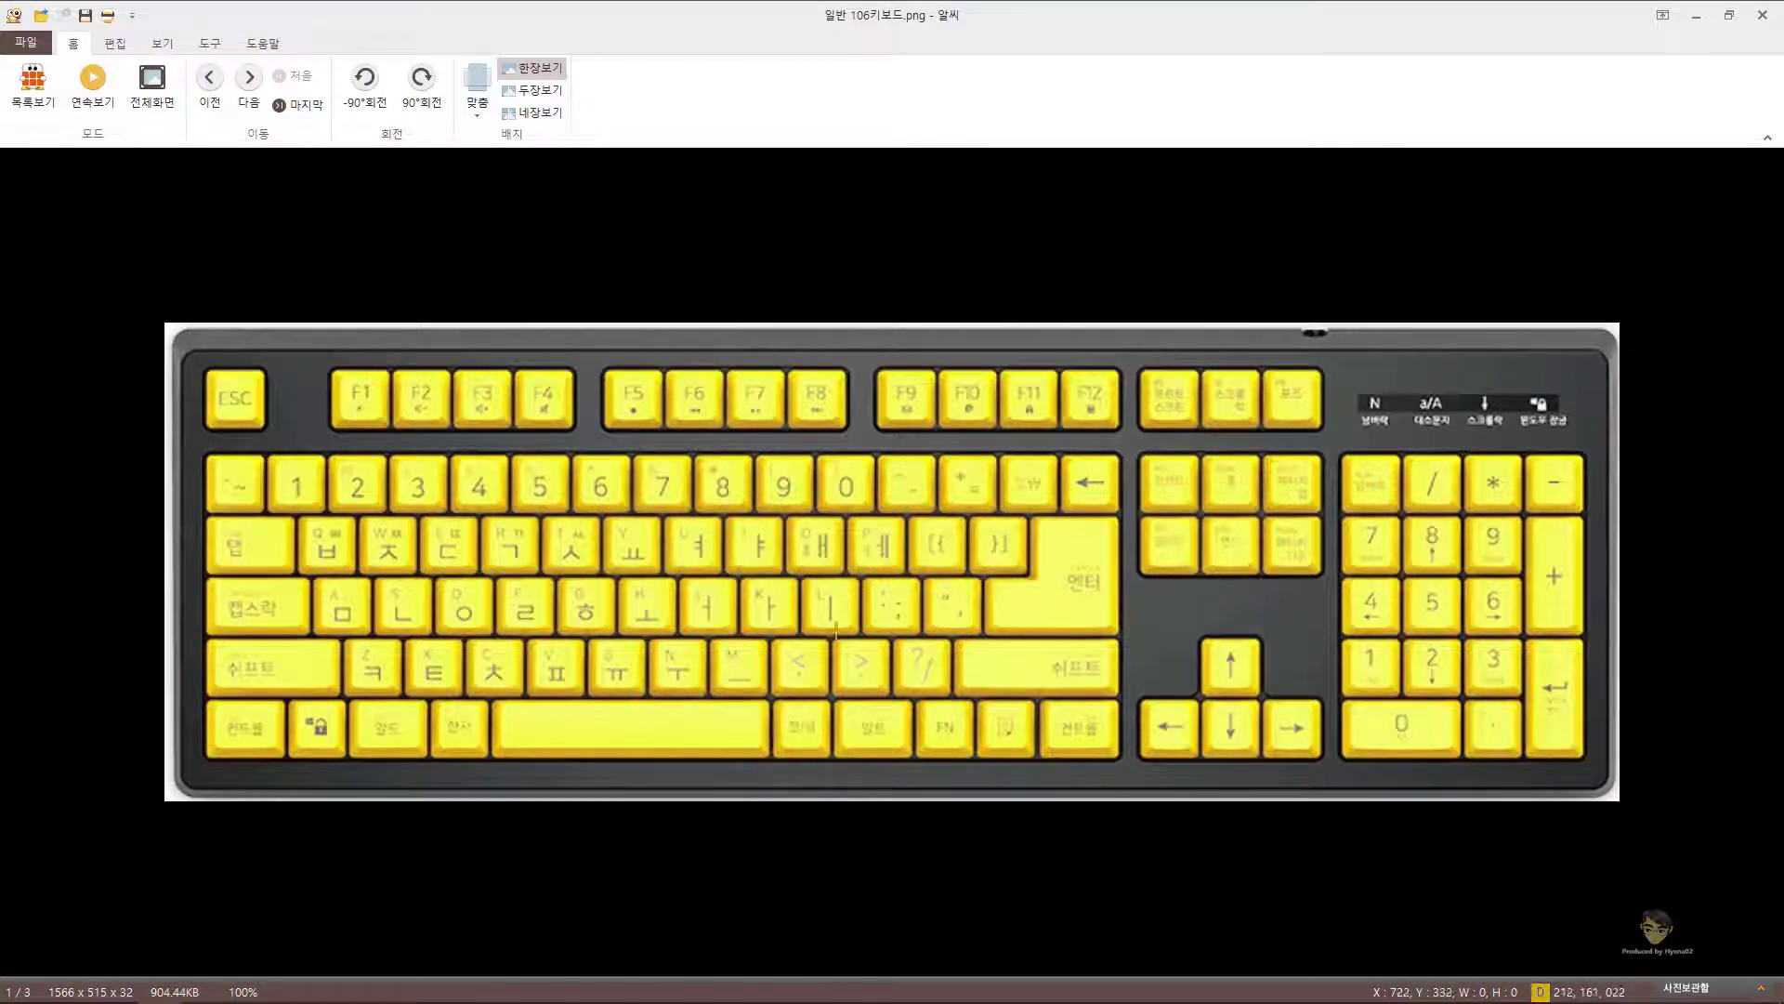
pyautogui.scroll(-1, 832, 599)
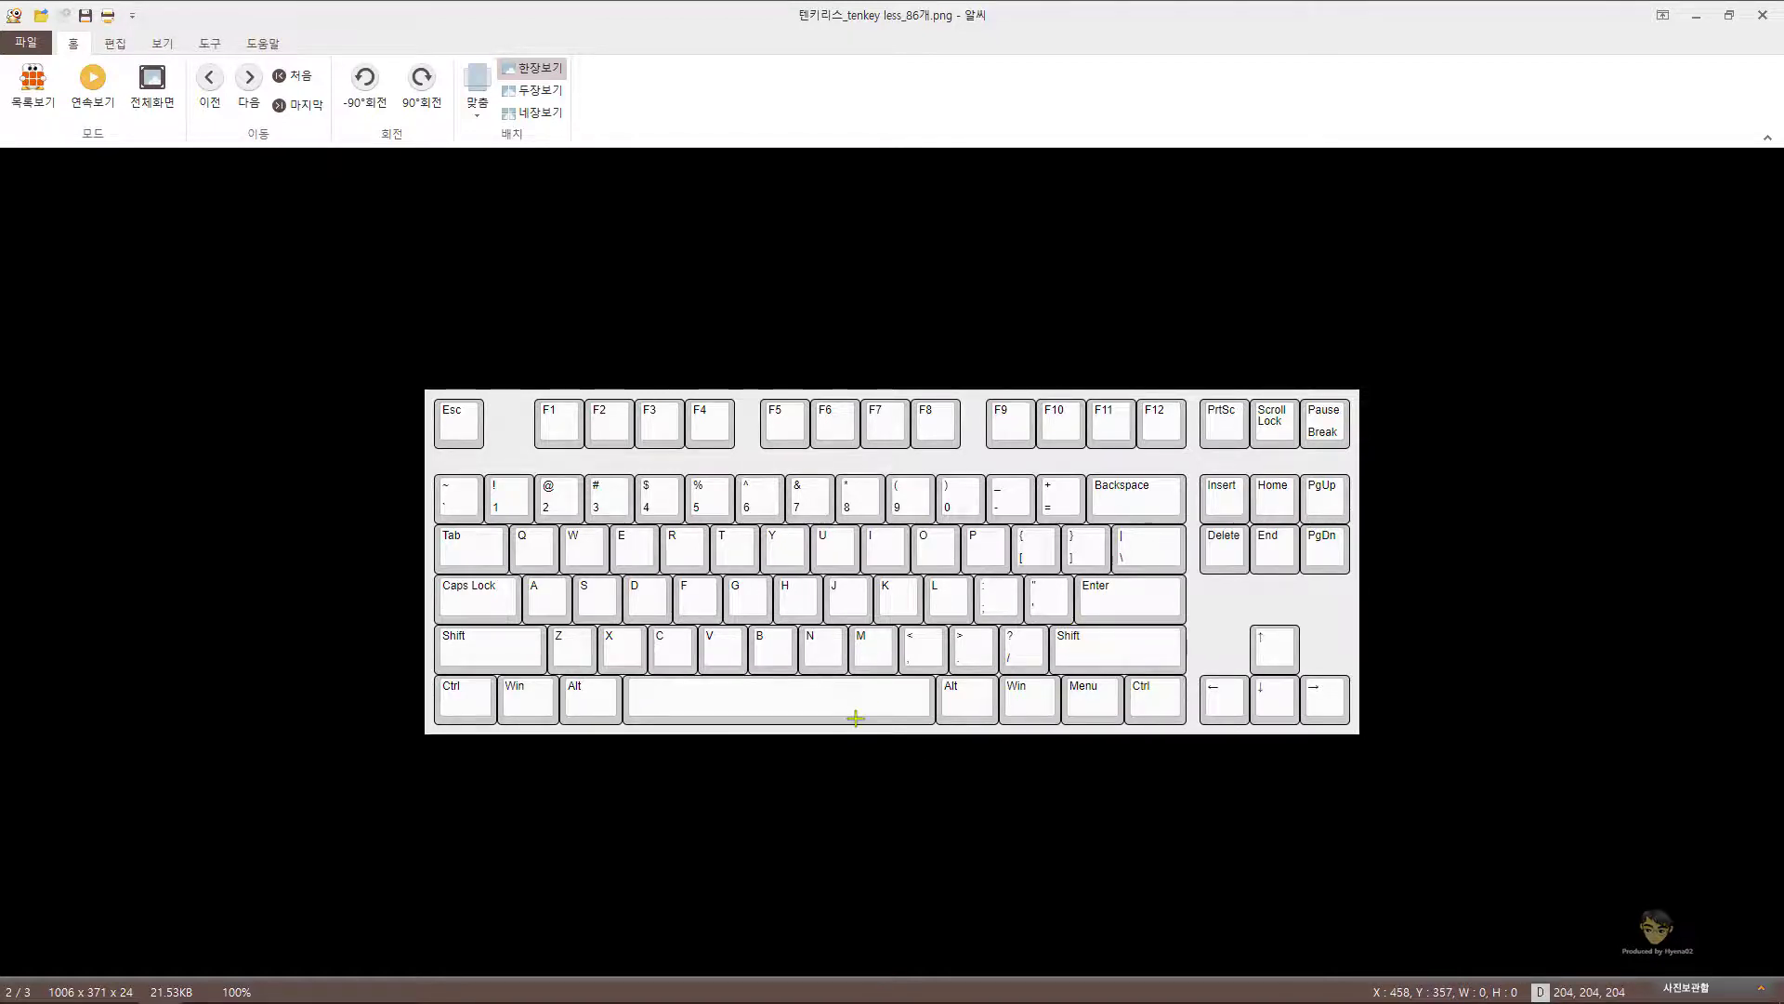
pyautogui.click(1696, 15)
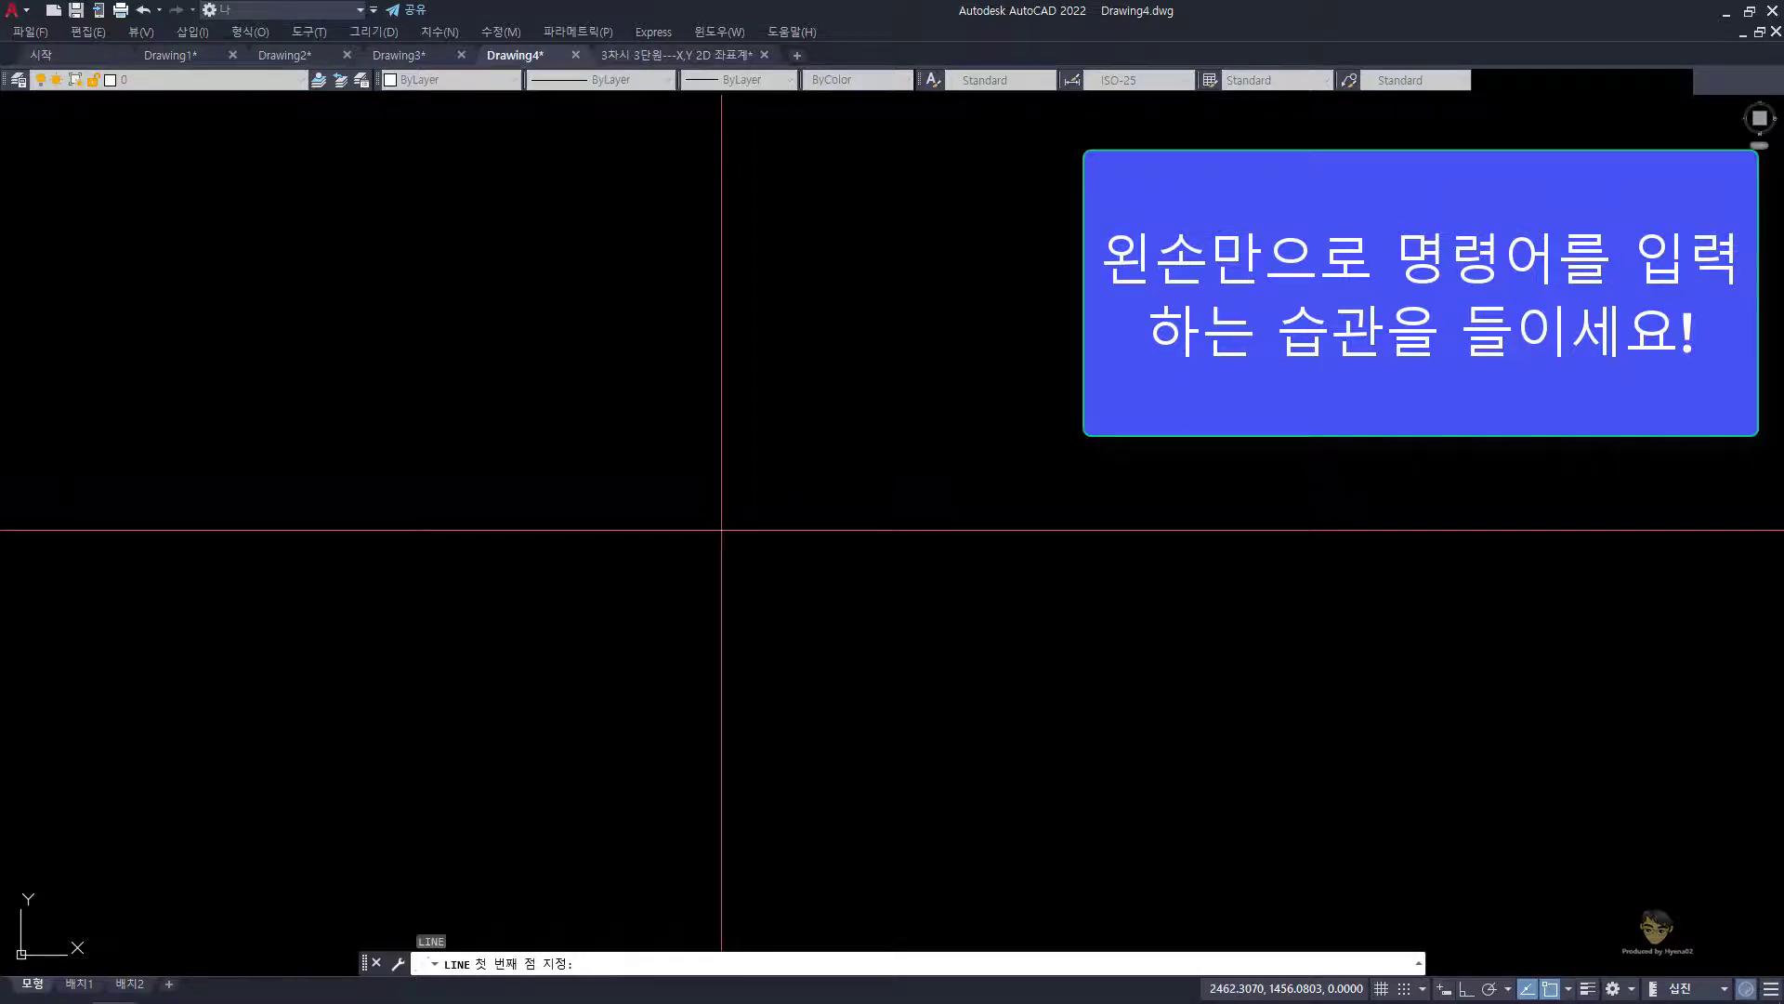
# Step: Draw a closed four-sided shape with freely picked corner points using the Line command in Drawing4
pyautogui.click(392, 395)
pyautogui.click(844, 228)
pyautogui.click(1120, 667)
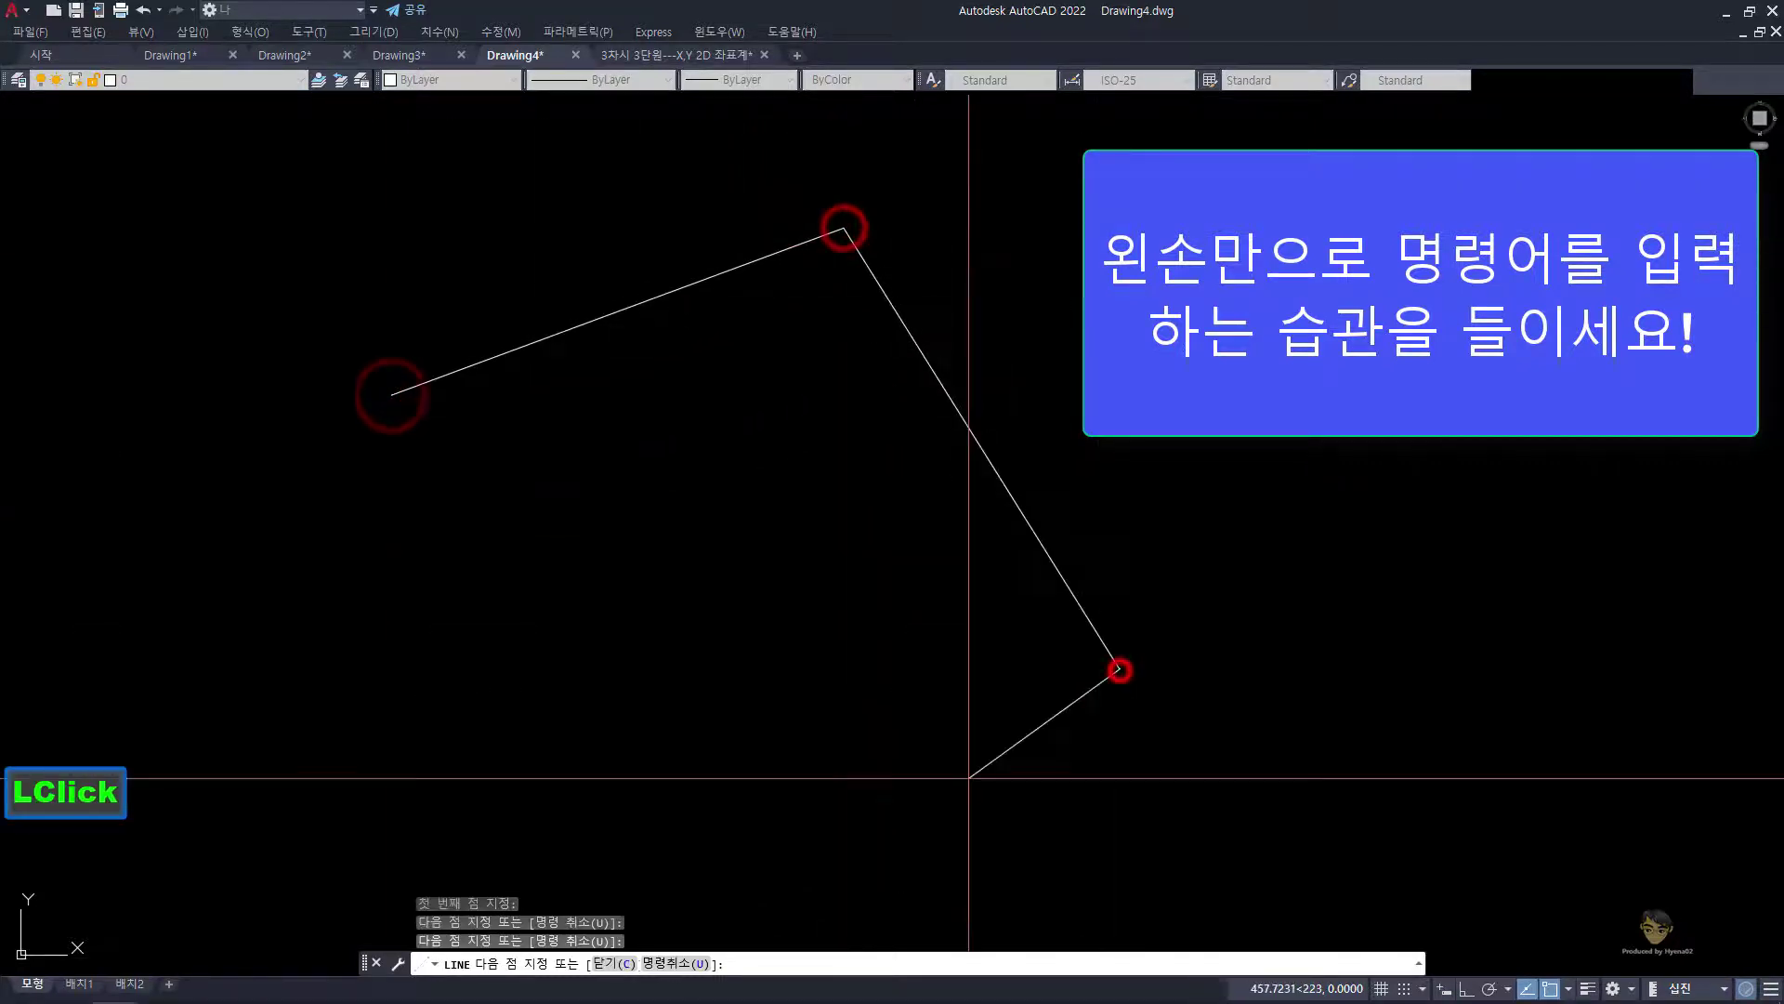
pyautogui.click(487, 814)
pyautogui.write('c')
pyautogui.press('space')
# Step: Erase the whole four-sided shape using a crossing selection
pyautogui.click(1223, 770)
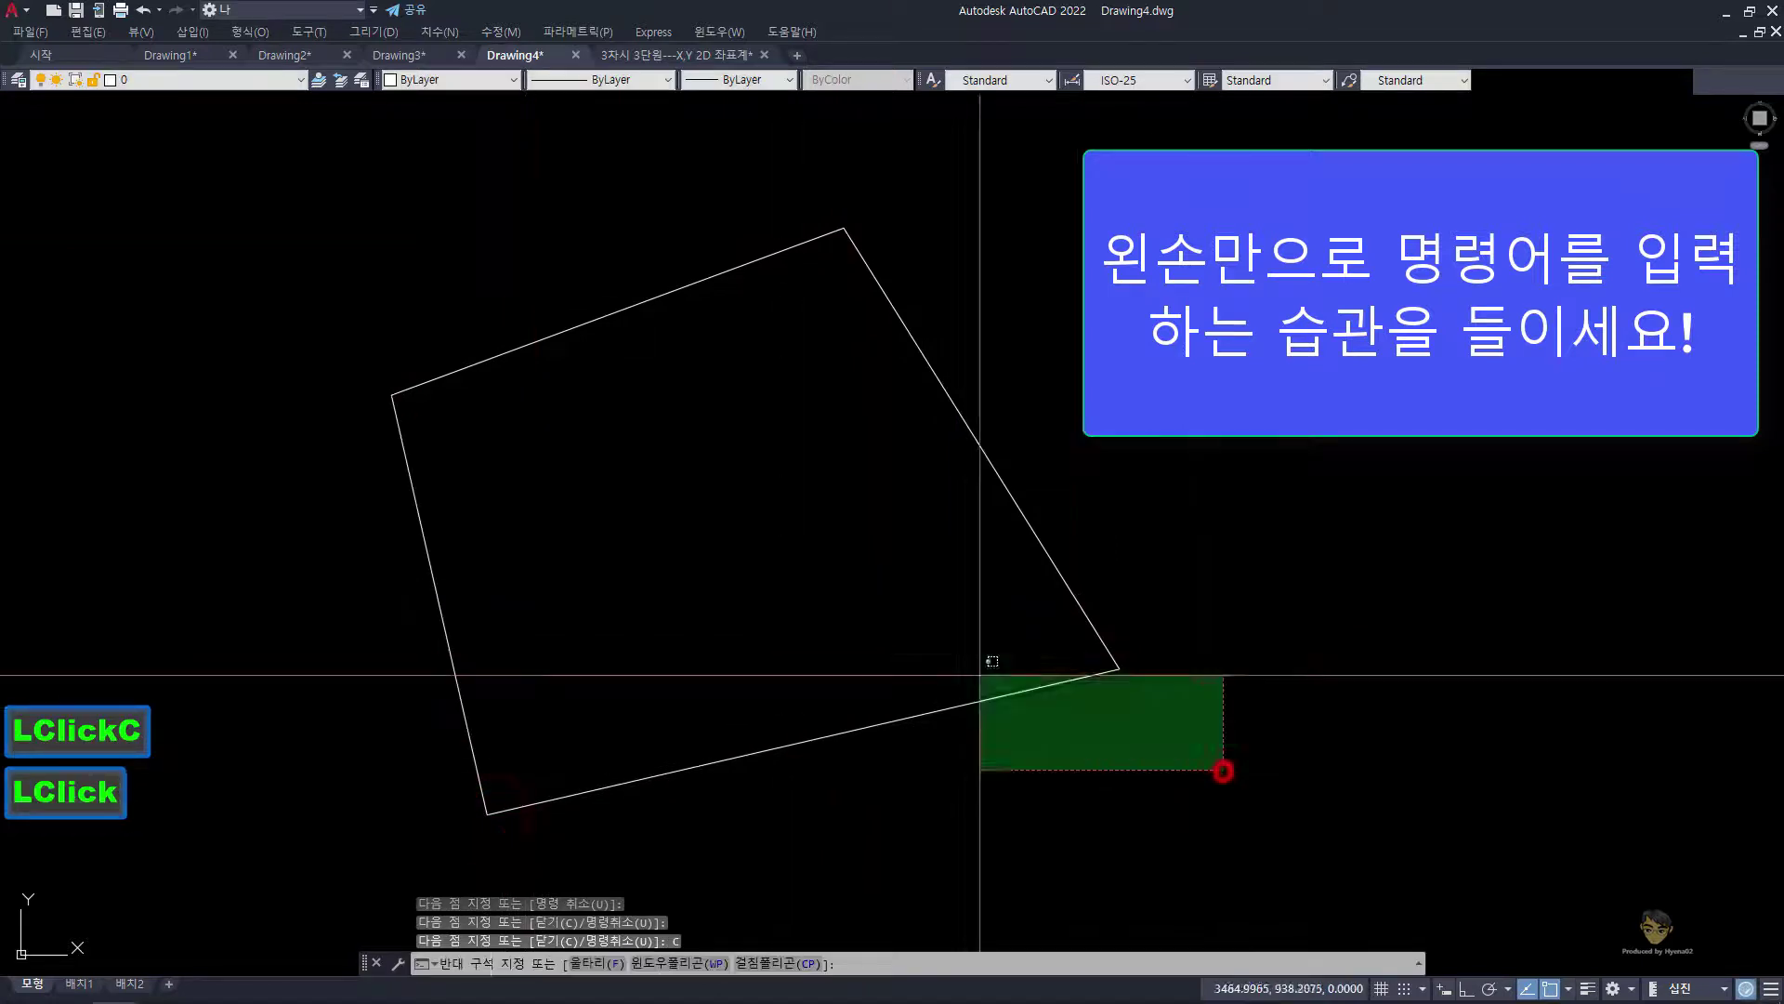
pyautogui.click(343, 264)
pyautogui.write('e')
pyautogui.press('space')
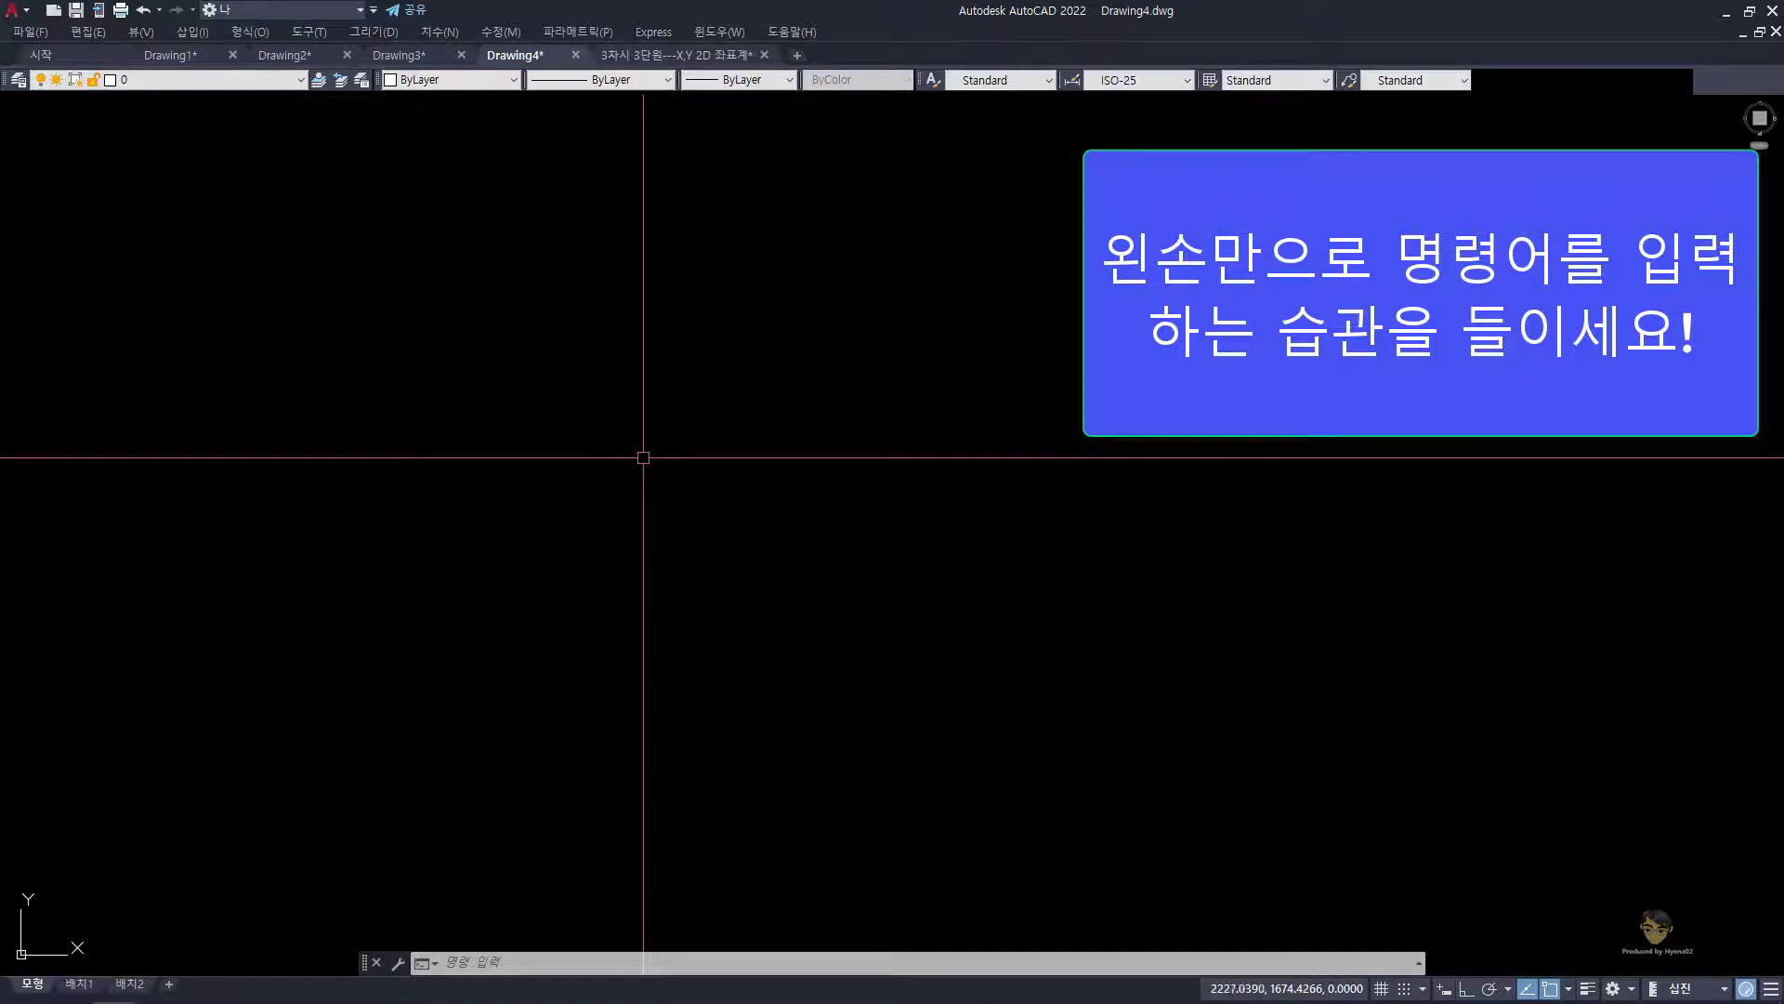
# Step: Check the corner coordinates of the absolute-coordinate rectangle in the X,Y 2D coordinate drawing and return to Drawing4
pyautogui.write('l')
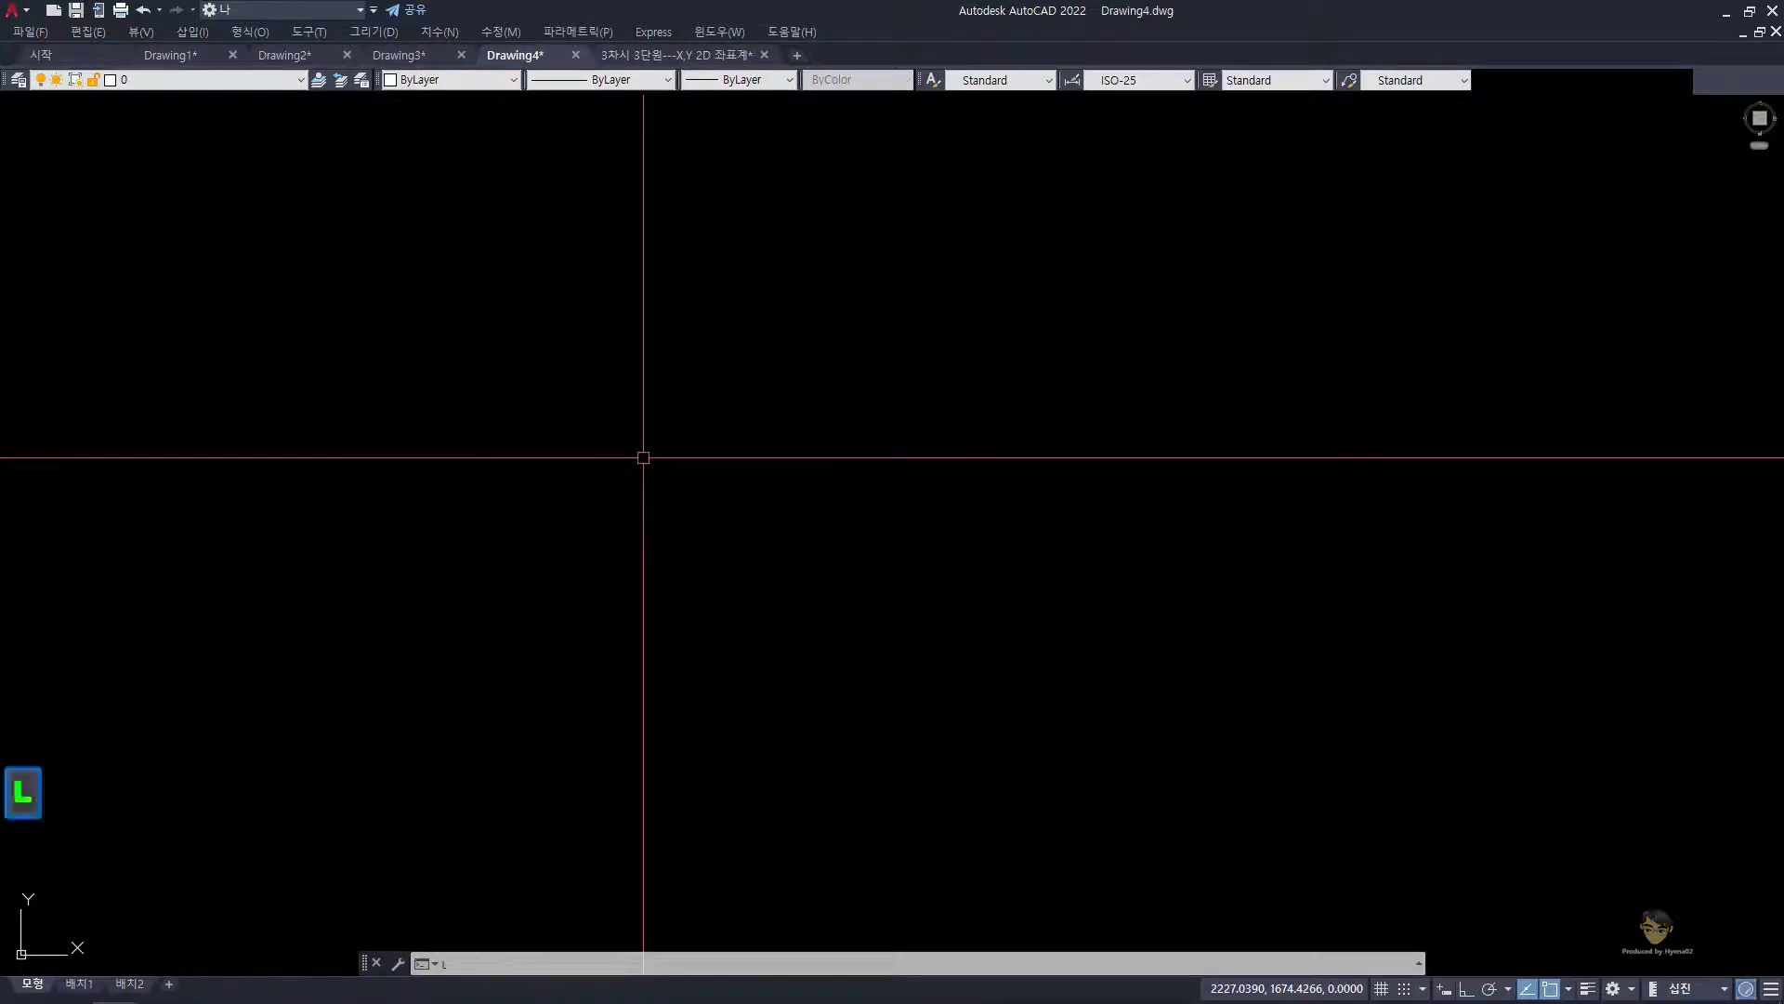
pyautogui.press('Return')
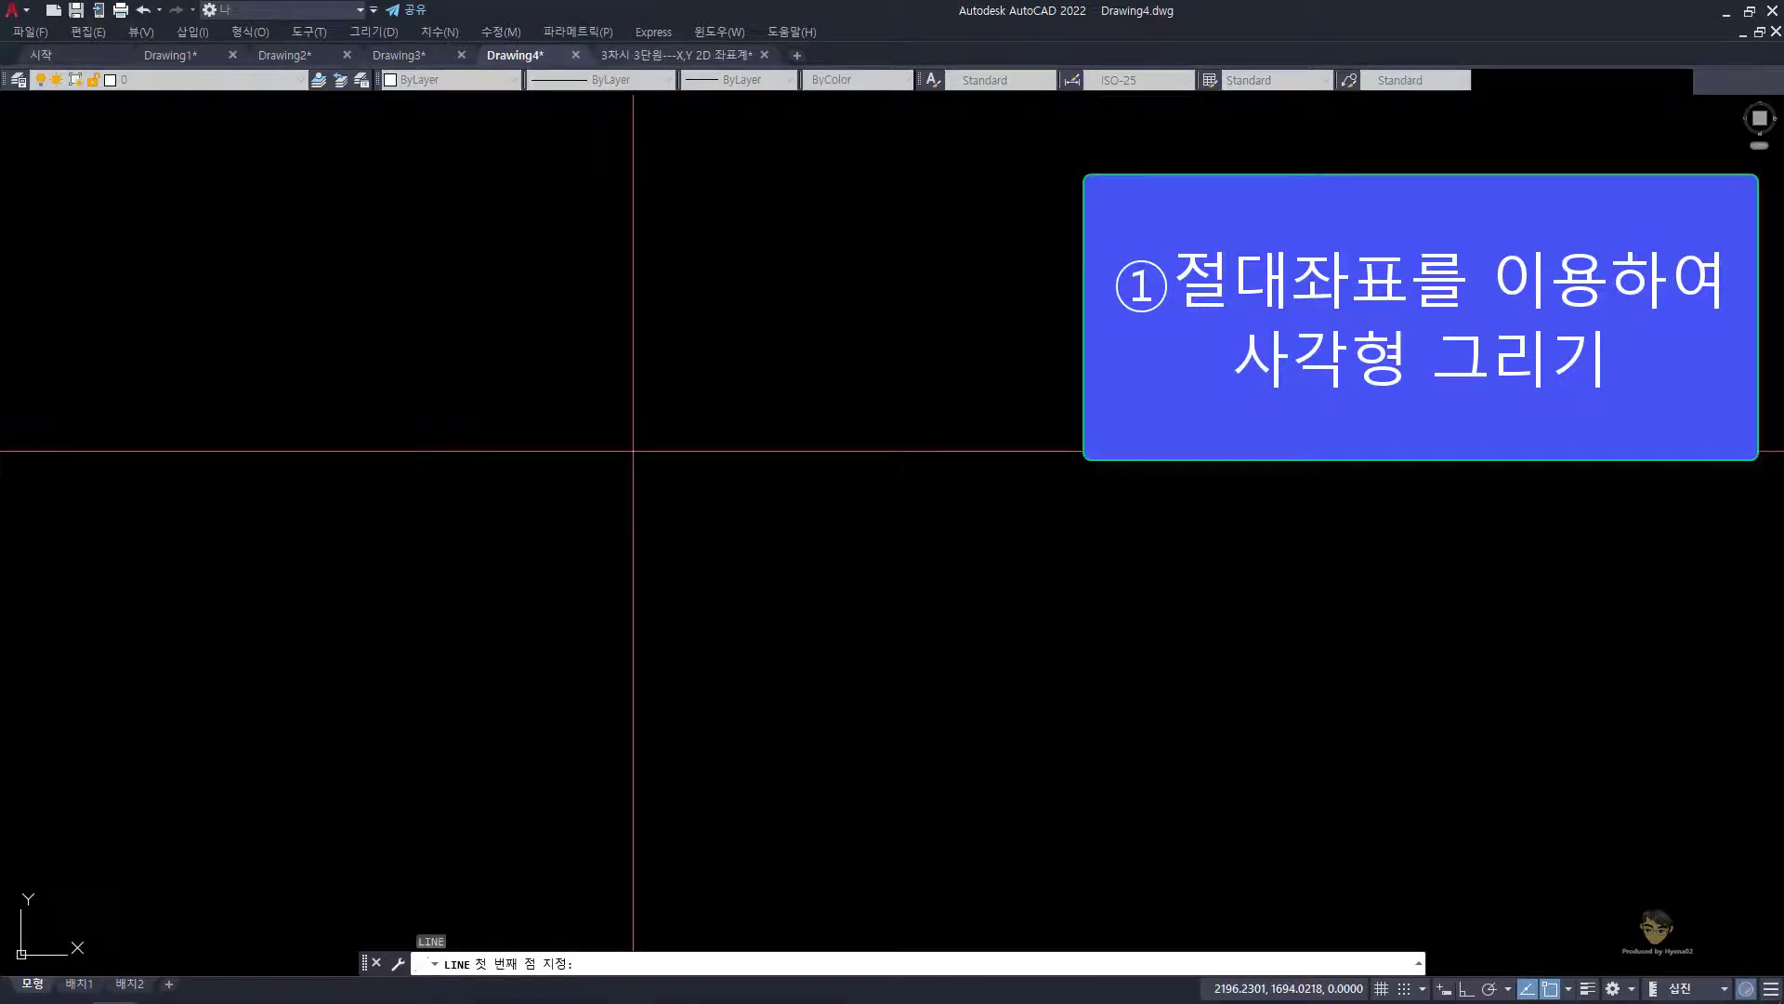
pyautogui.click(662, 57)
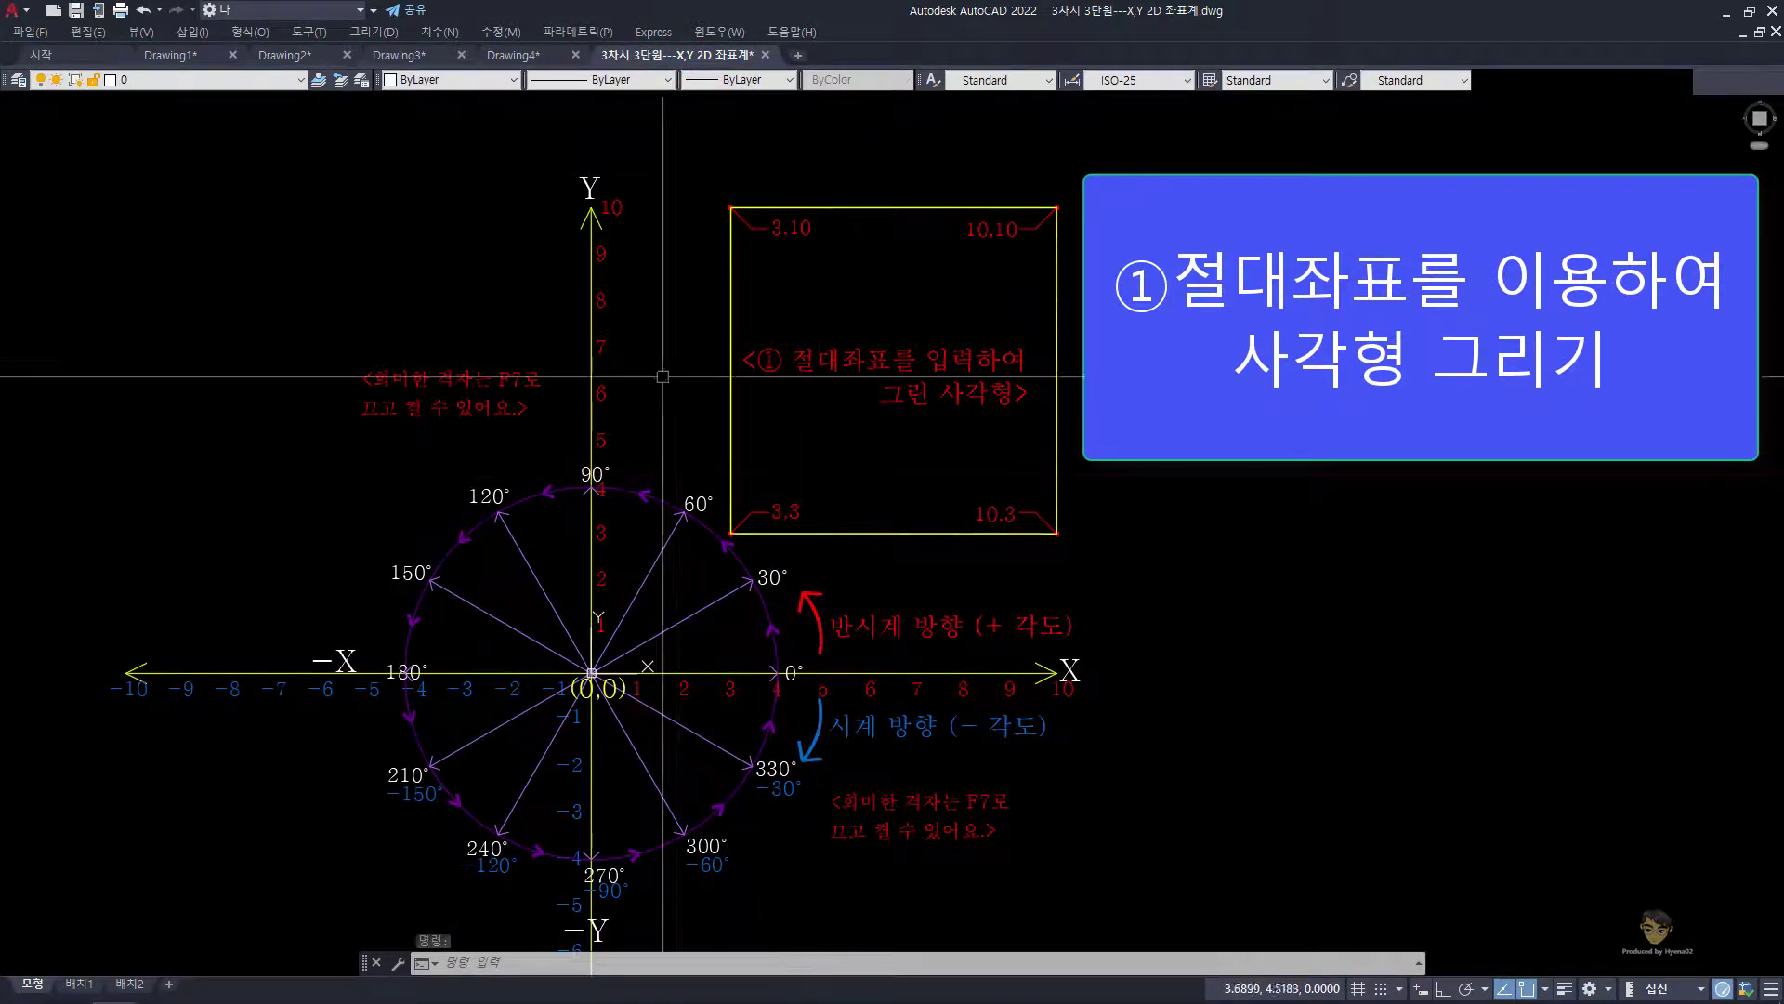
pyautogui.click(546, 58)
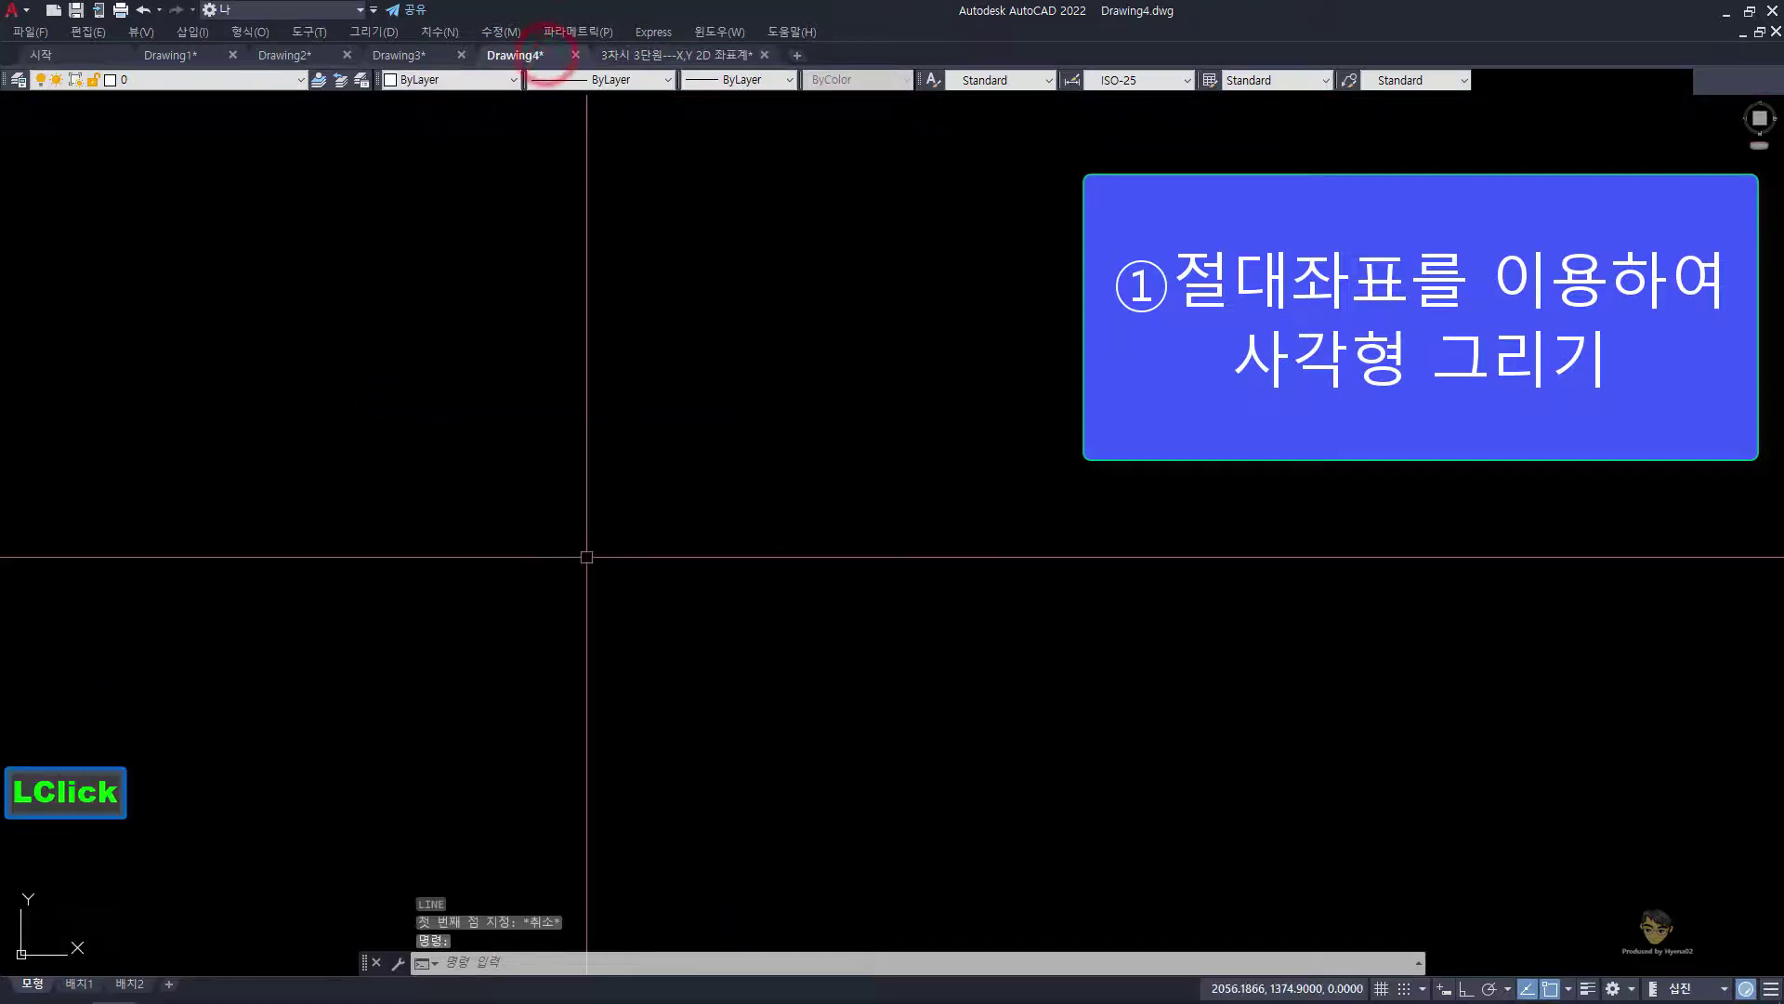
# Step: Start the Line command, then examine exercises 3-2 and 3-1 and their starting coordinates on the practice sheet in the image viewer
pyautogui.write('L')
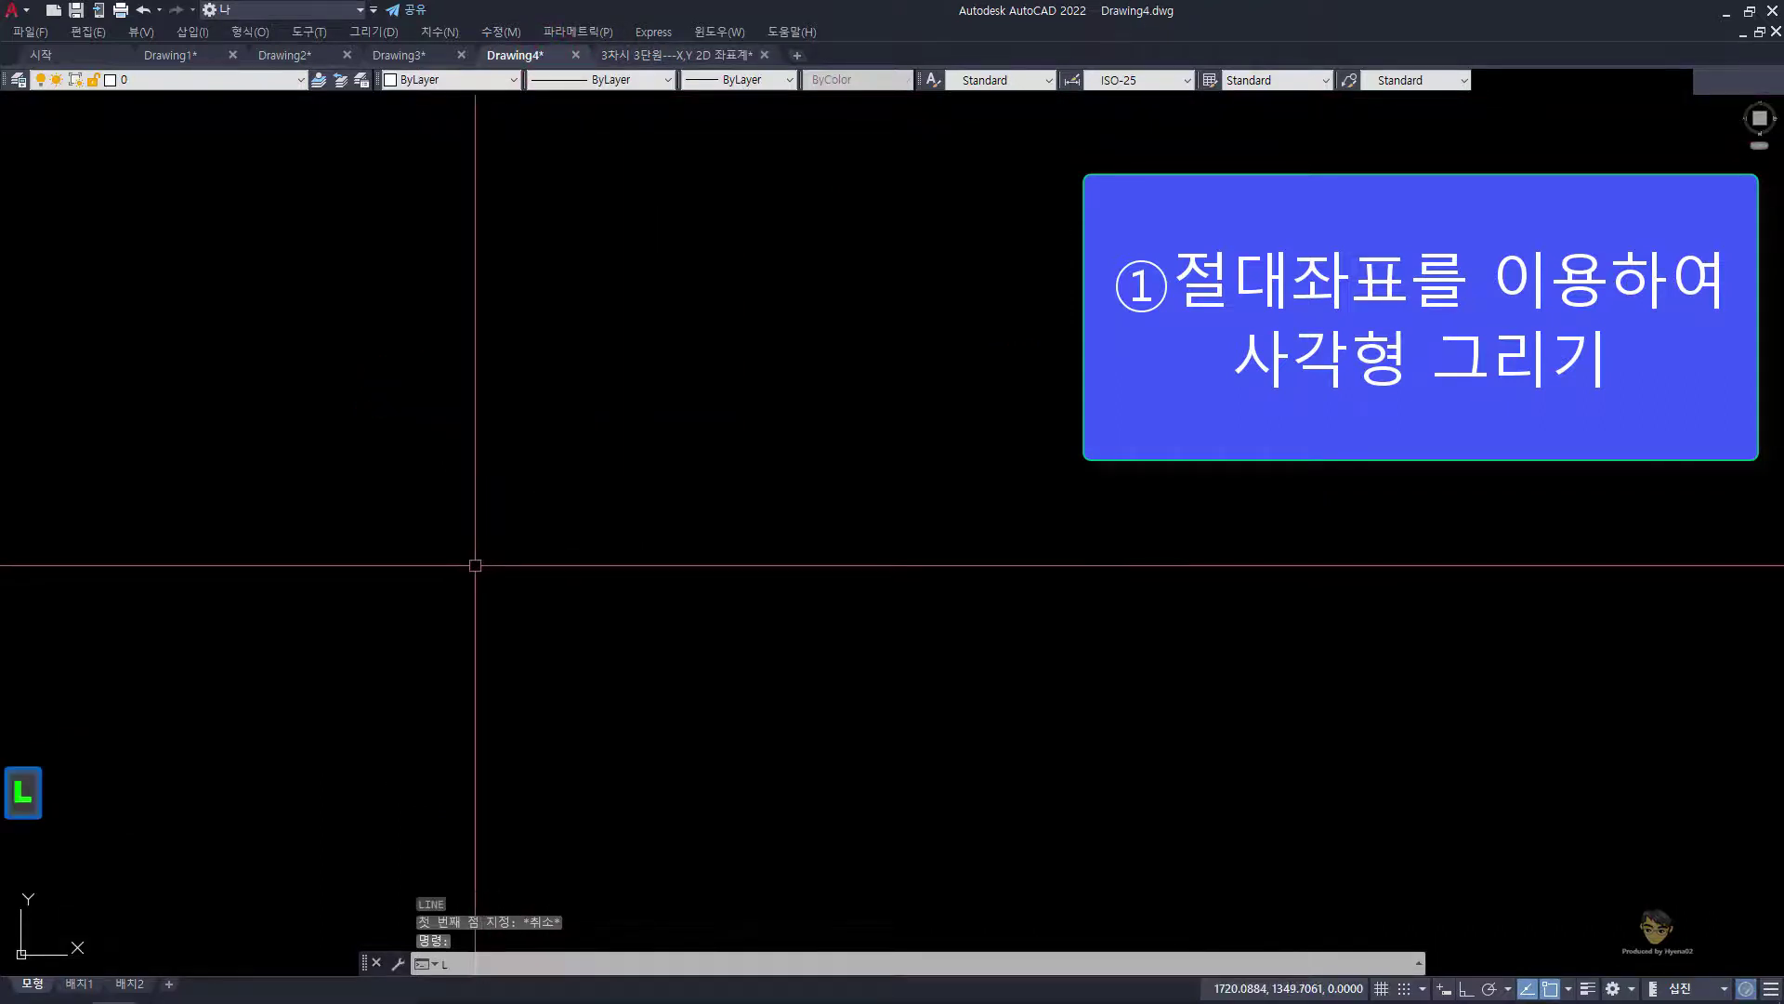
pyautogui.press('Return')
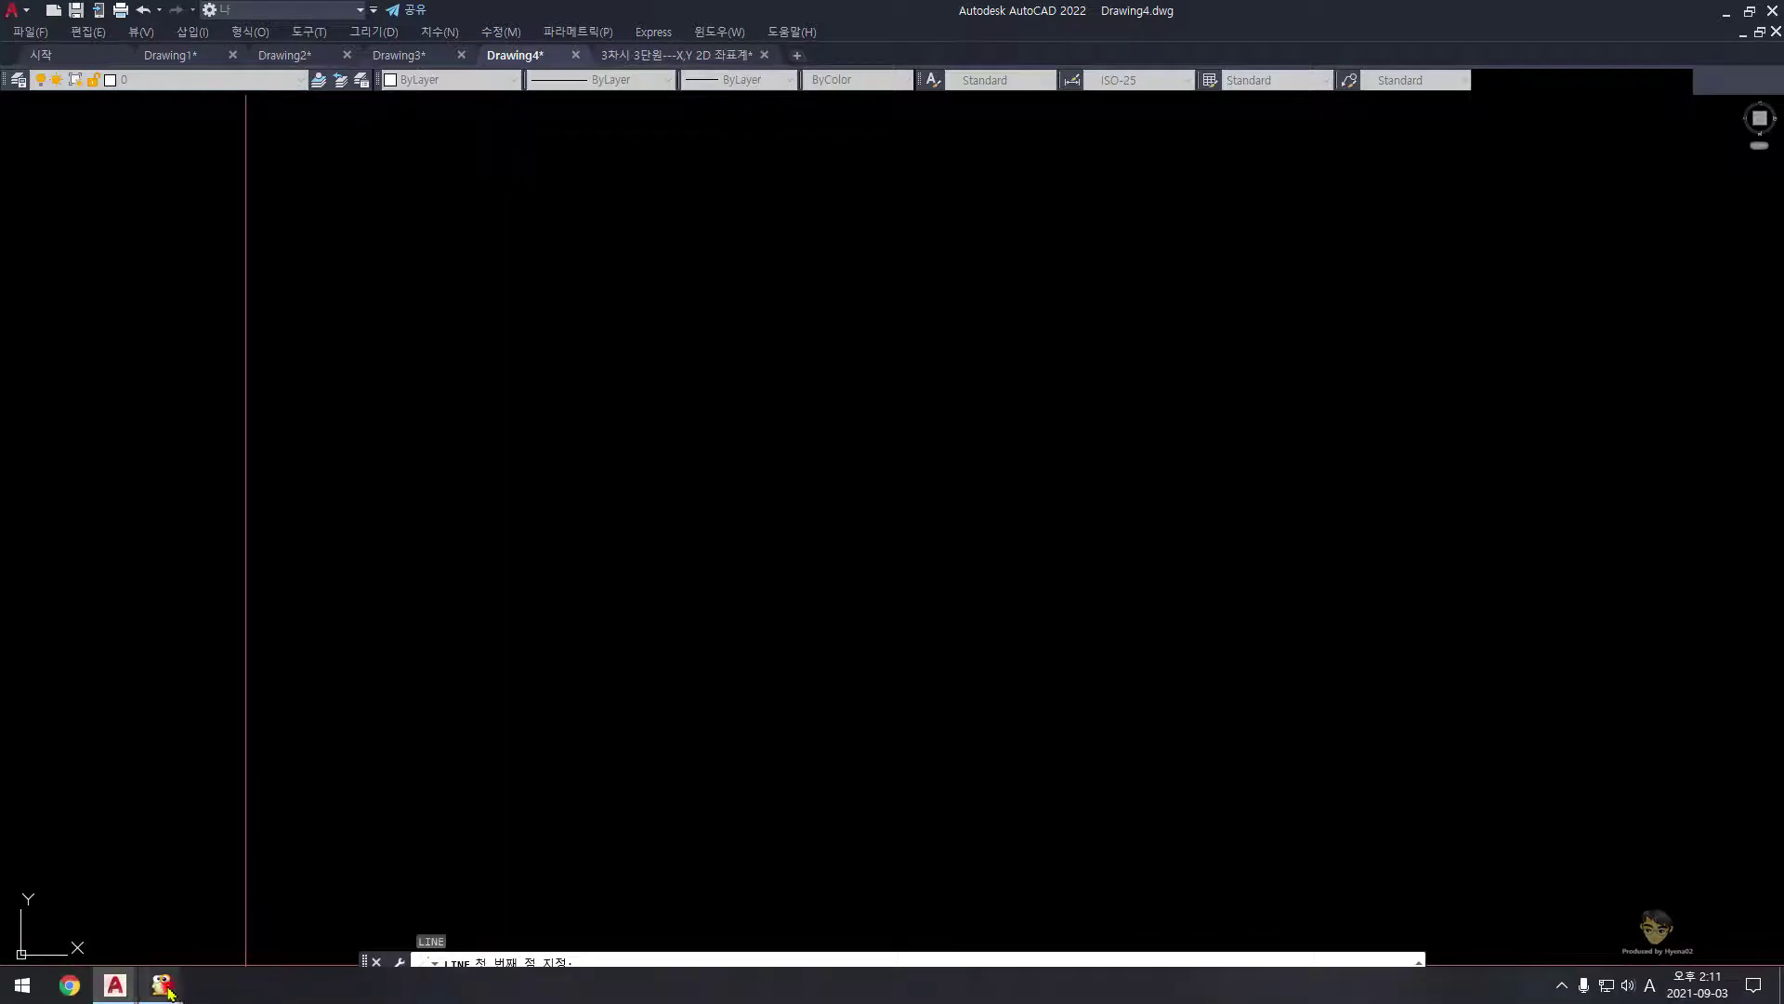
pyautogui.click(167, 993)
pyautogui.click(289, 925)
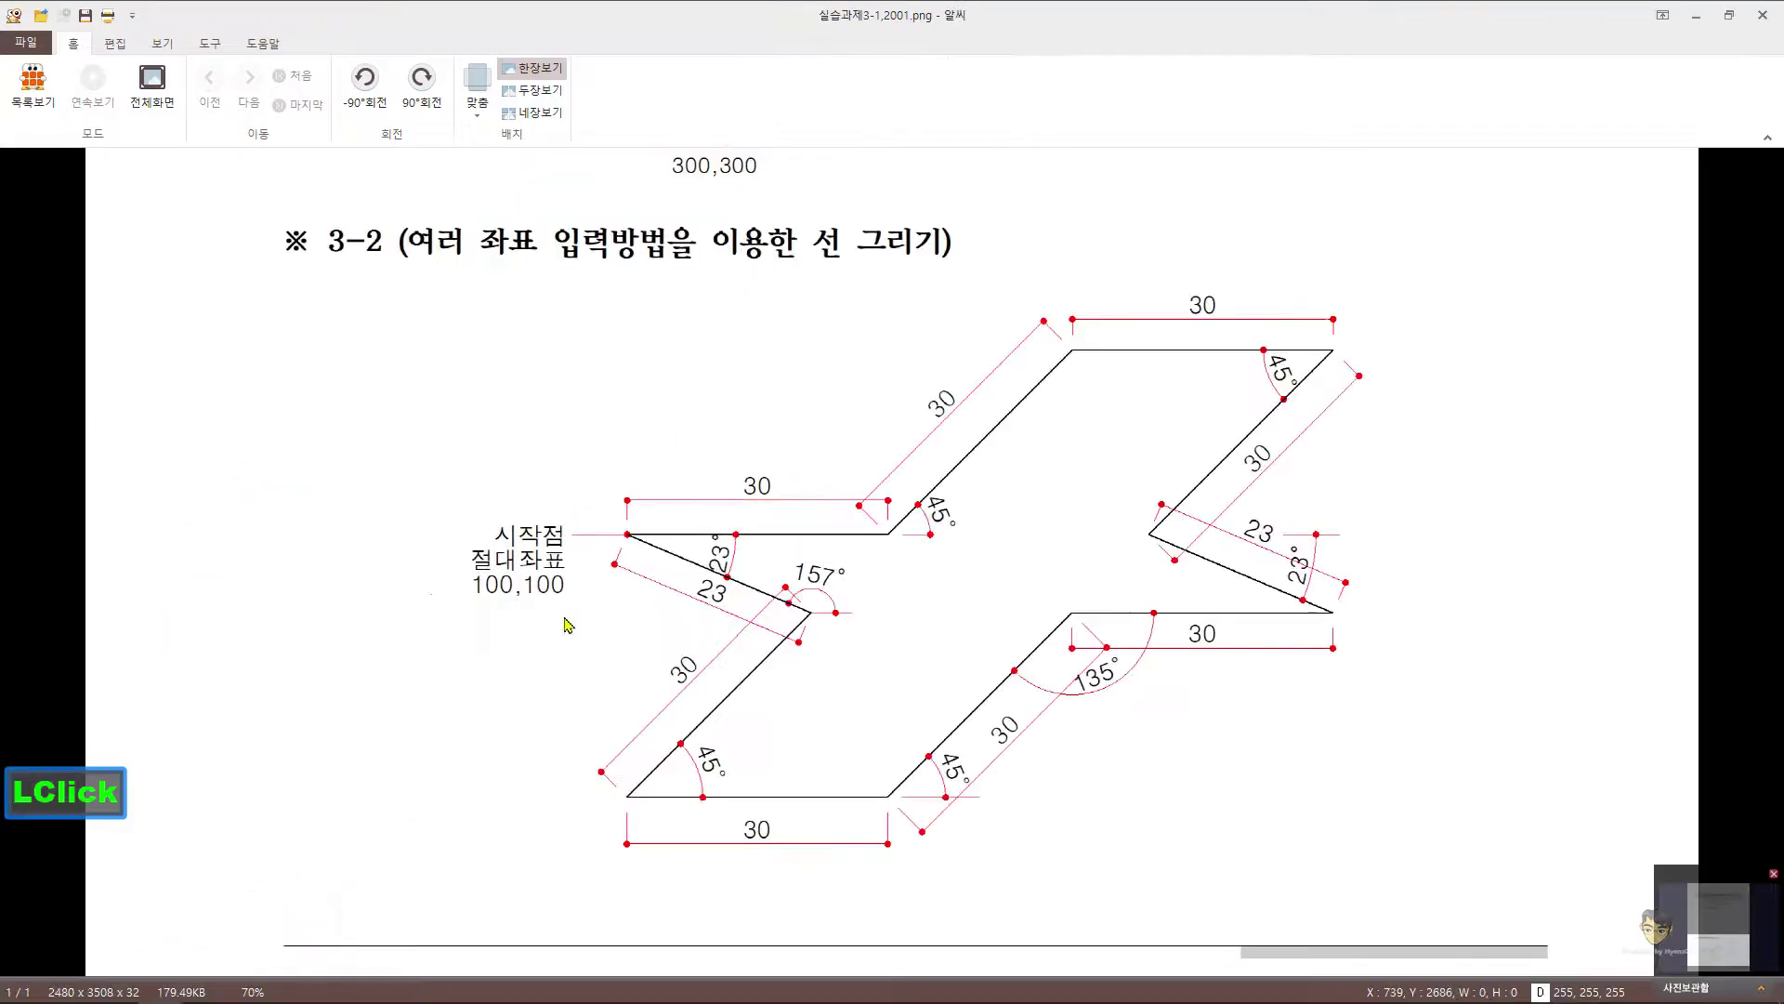
pyautogui.moveTo(755, 353)
pyautogui.mouseDown()
pyautogui.moveTo(812, 554)
pyautogui.moveTo(822, 731)
pyautogui.mouseUp()
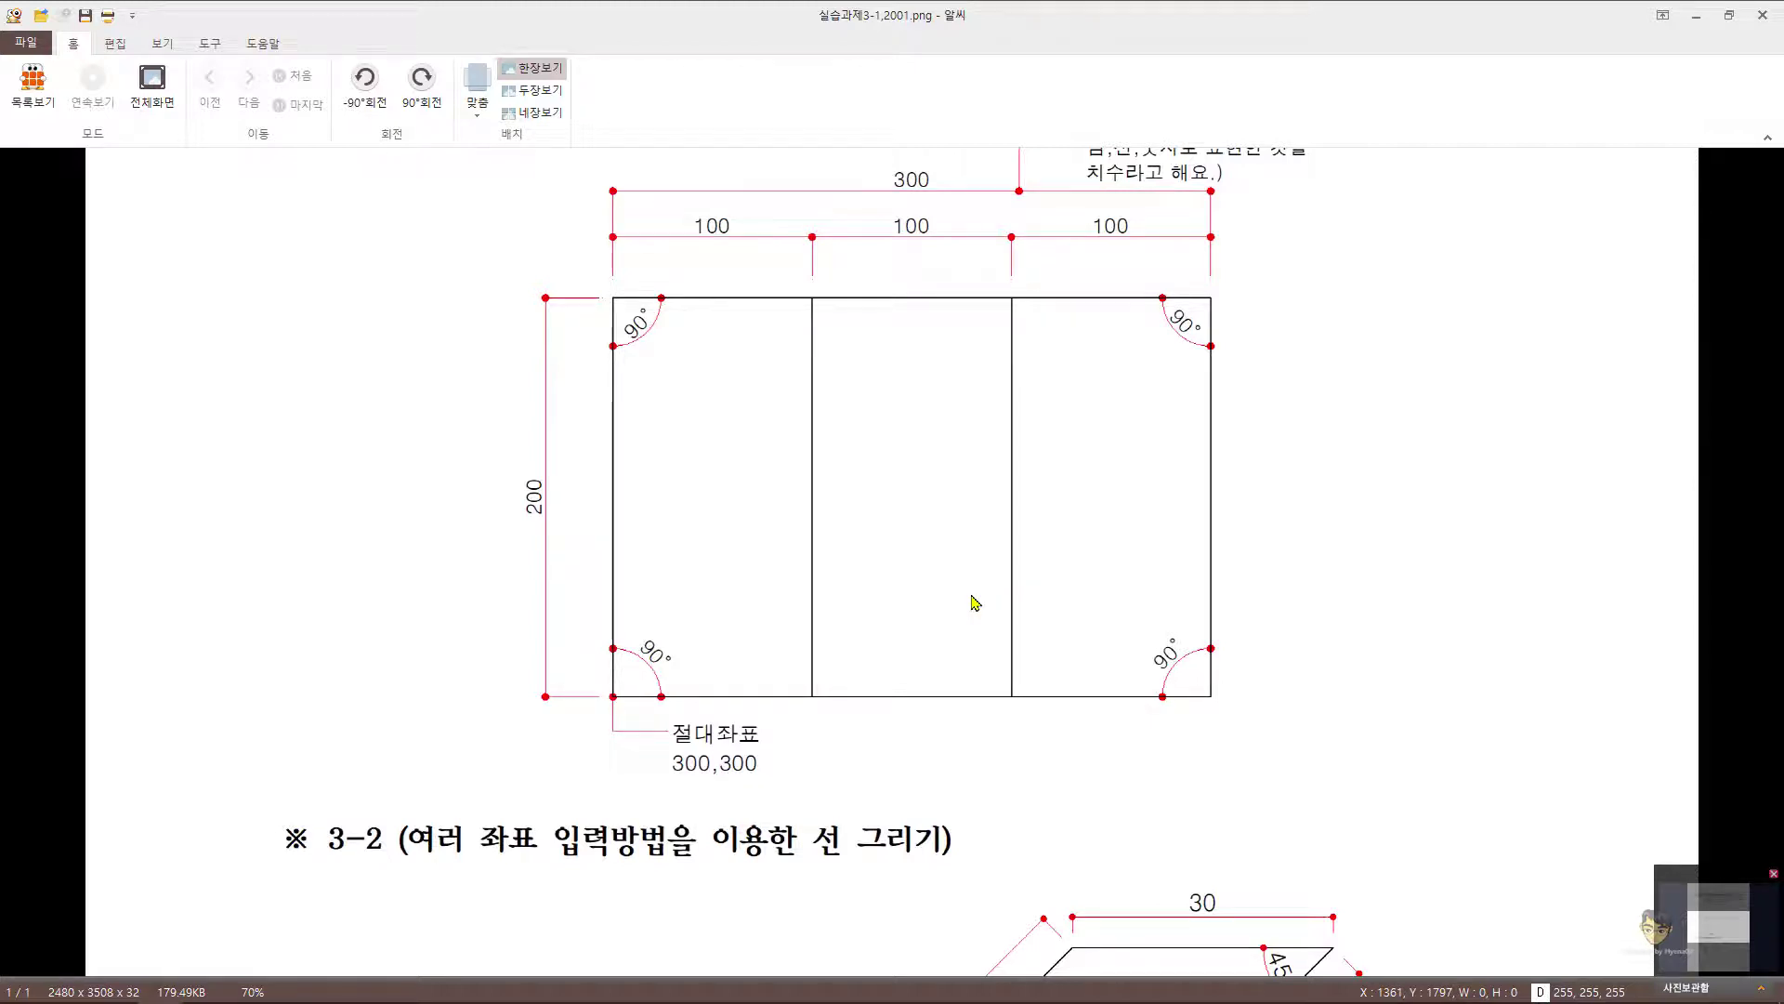
pyautogui.click(1697, 16)
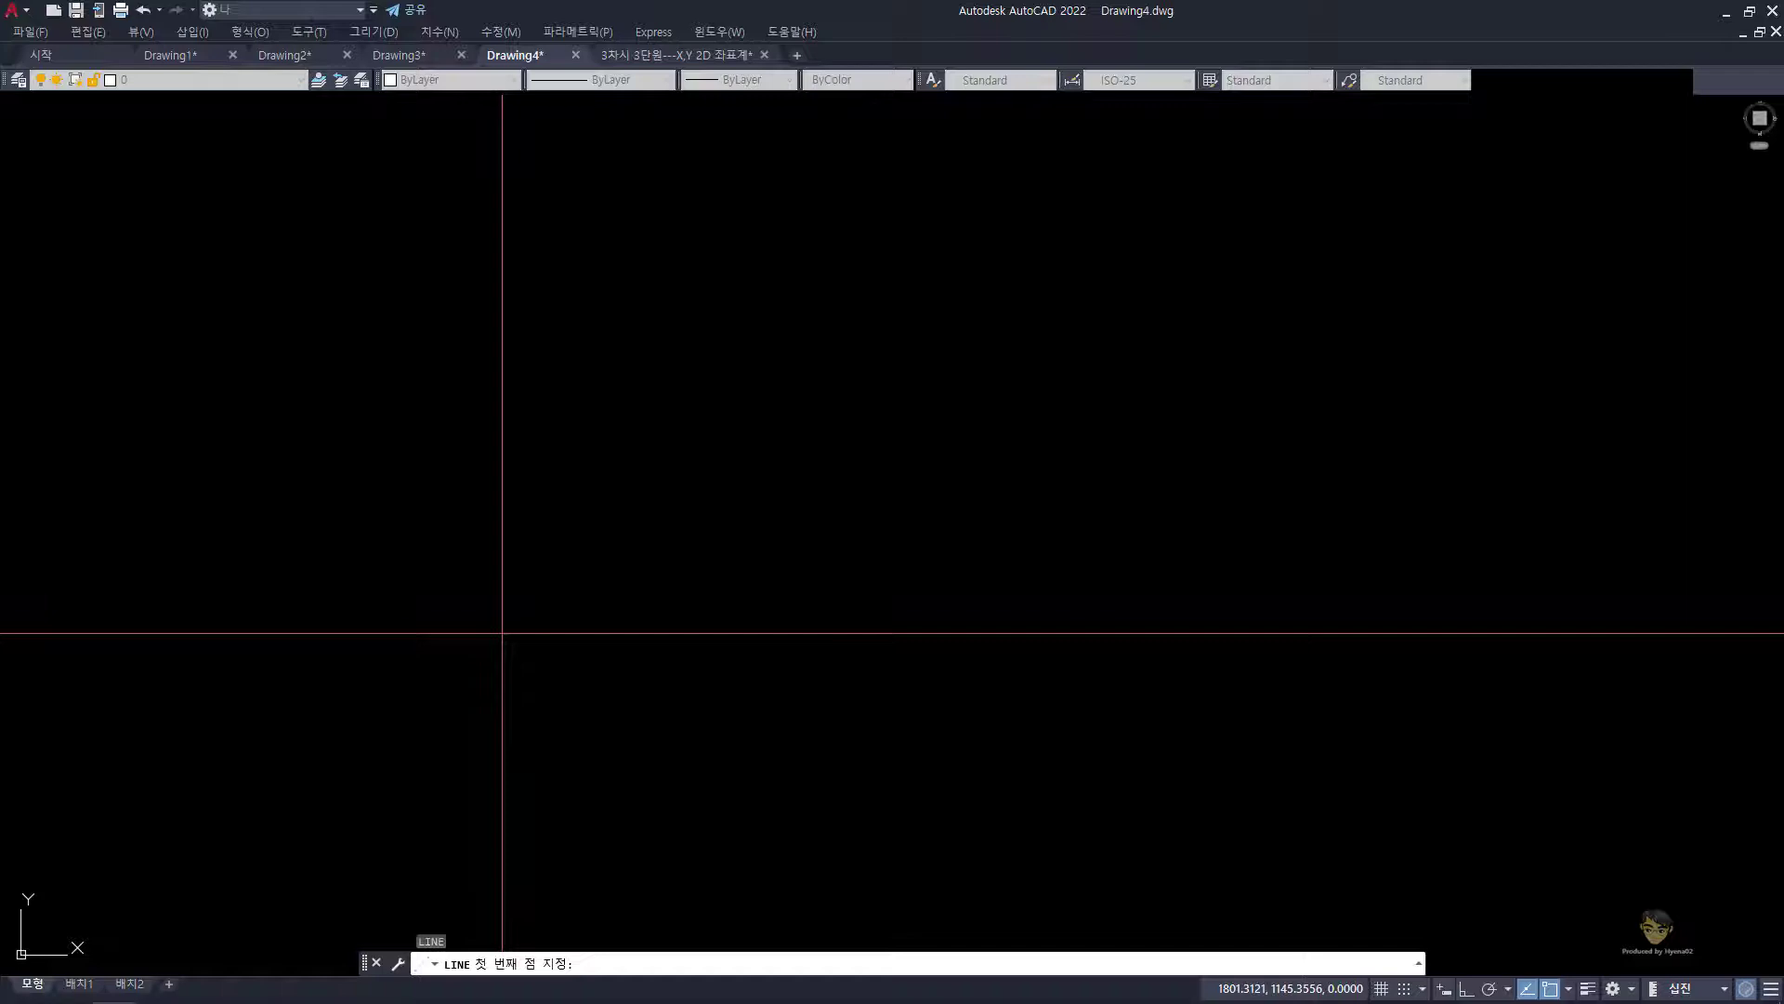
pyautogui.write('3,3')
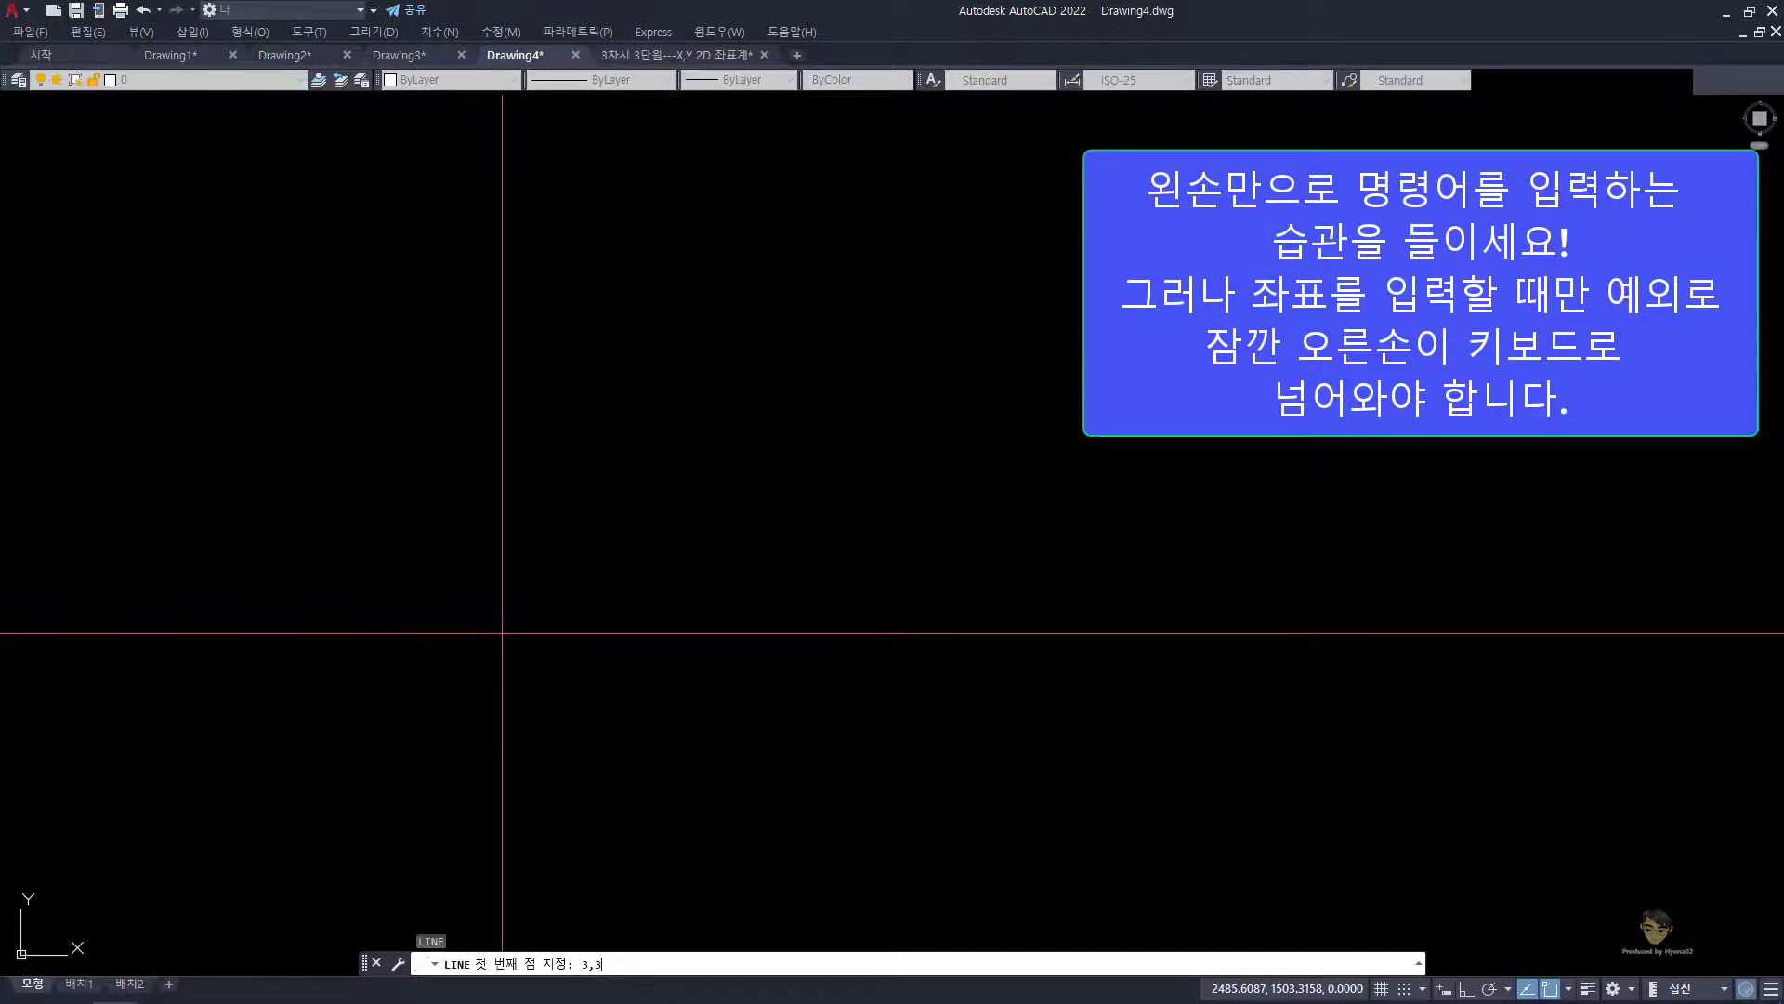
pyautogui.press('shift')
pyautogui.press('shift')
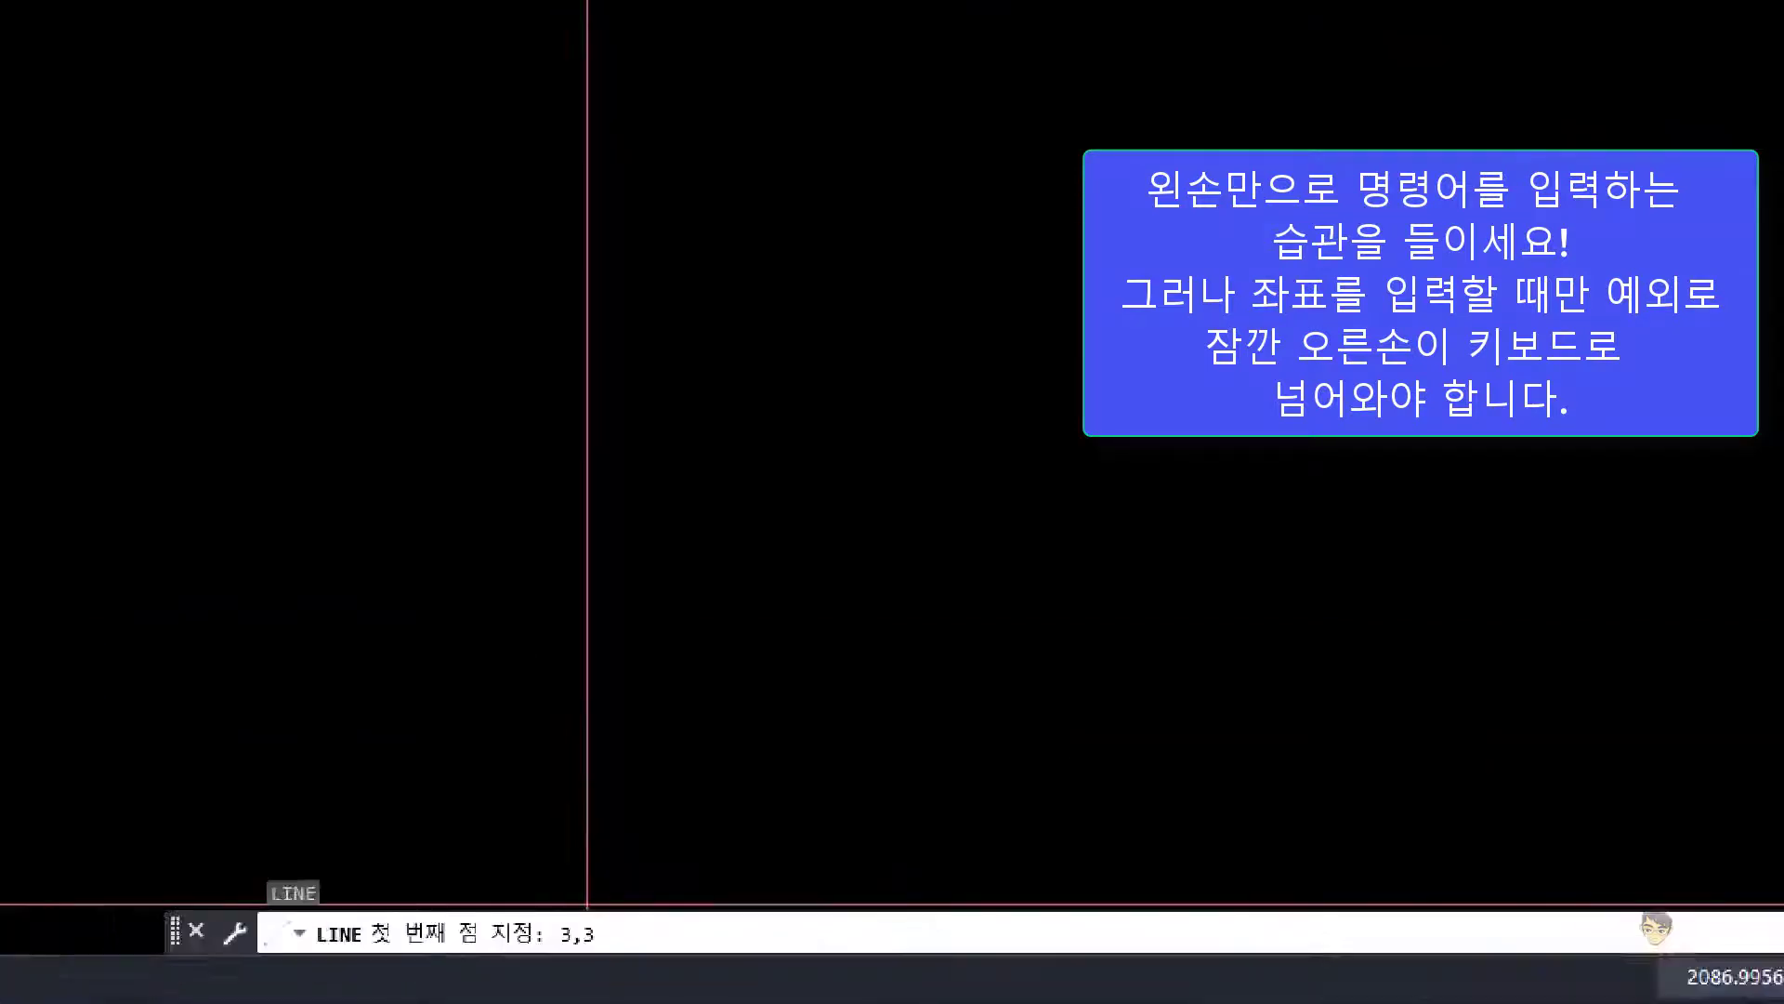
pyautogui.click(586, 965)
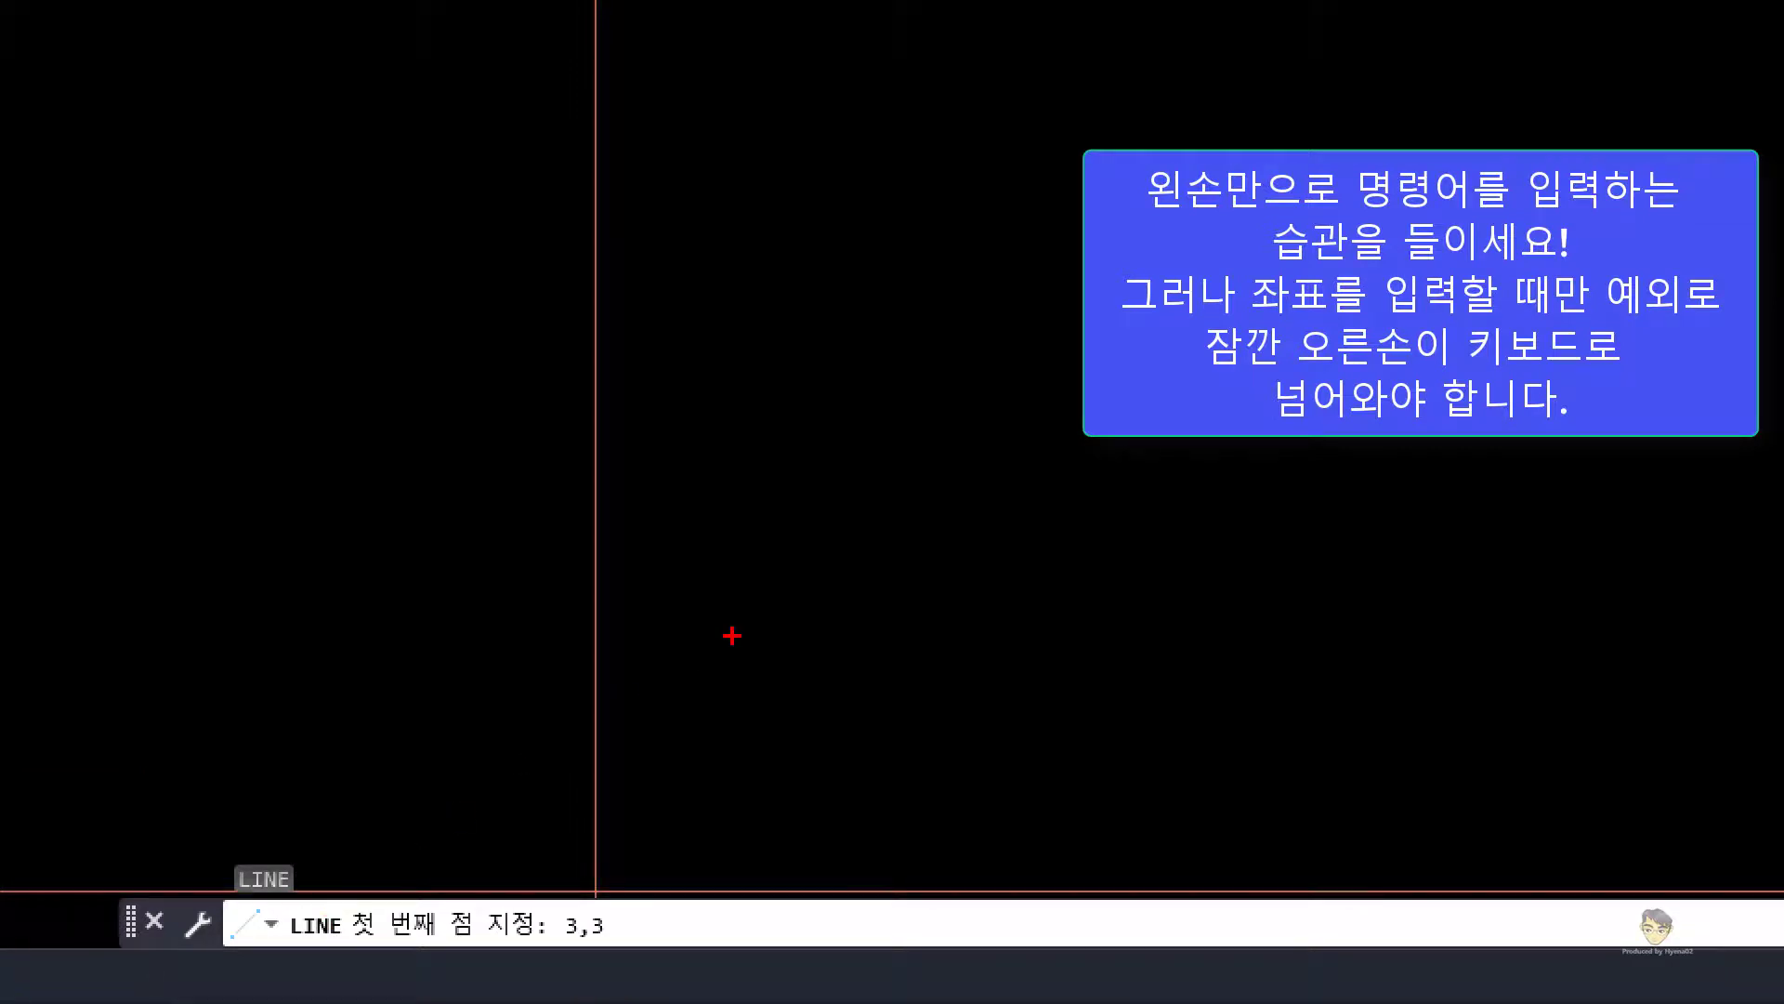
pyautogui.press('Escape')
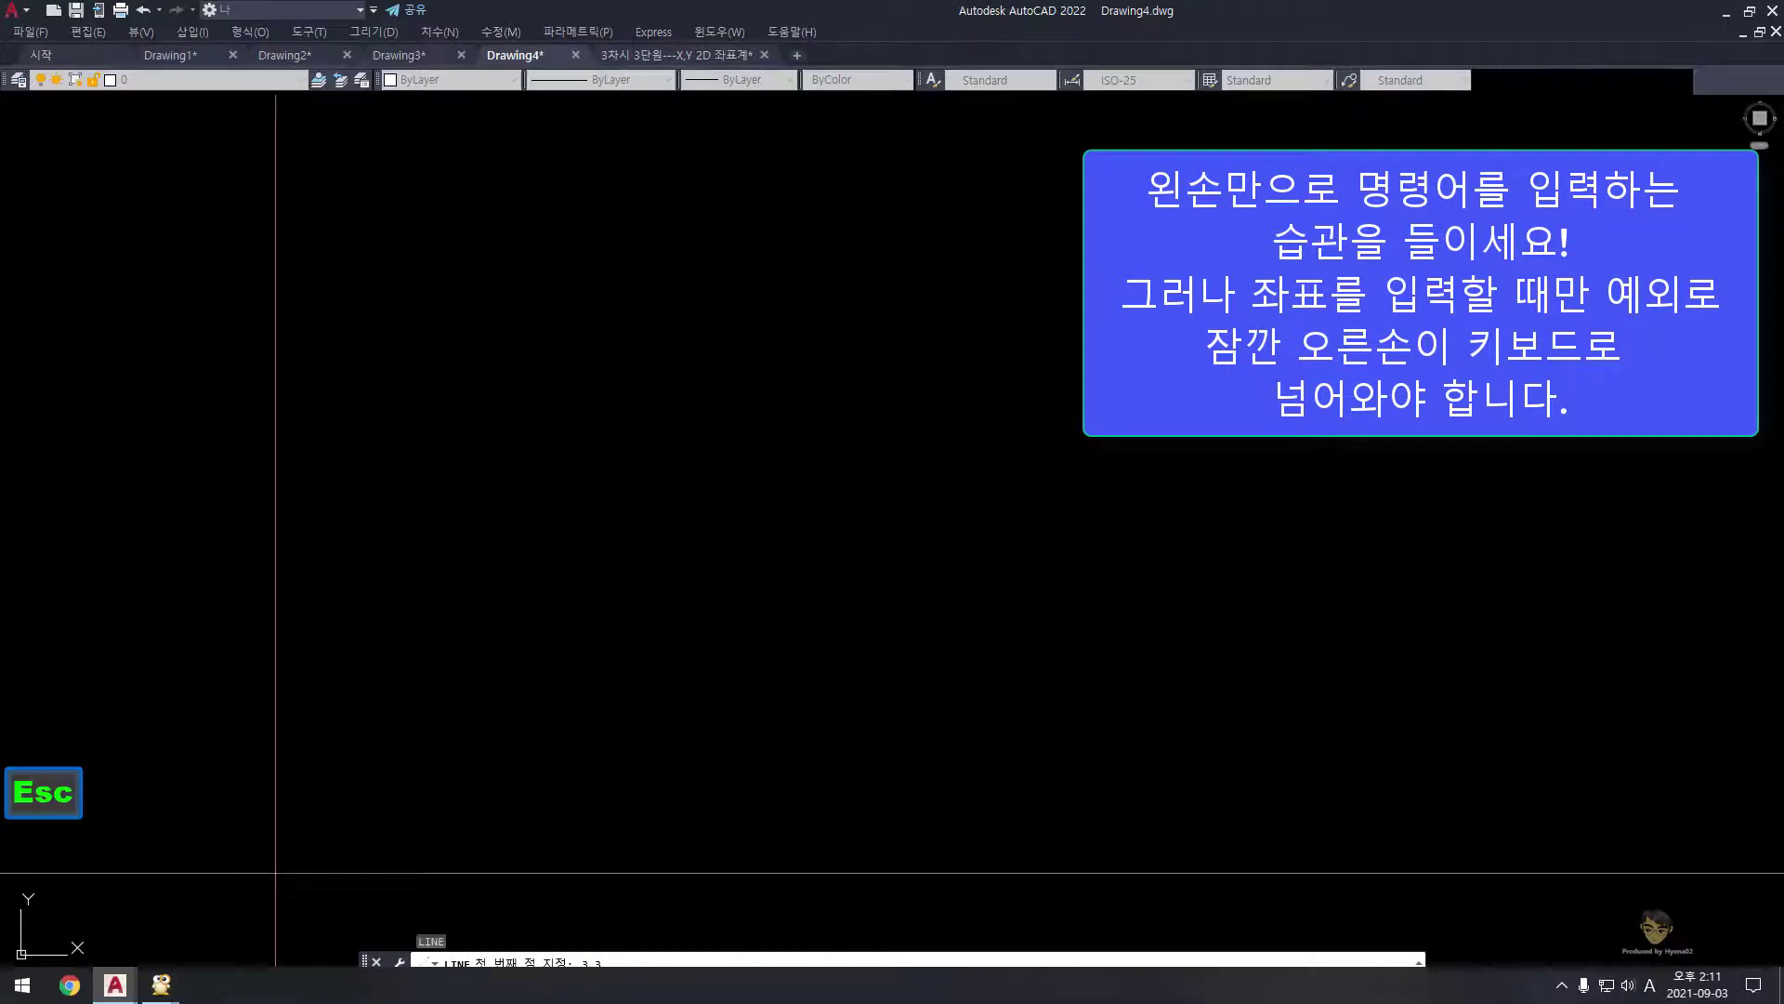
# Step: Examine the tenkeyless keyboard layout in the image viewer, then switch back to Drawing4 in AutoCAD
pyautogui.click(161, 984)
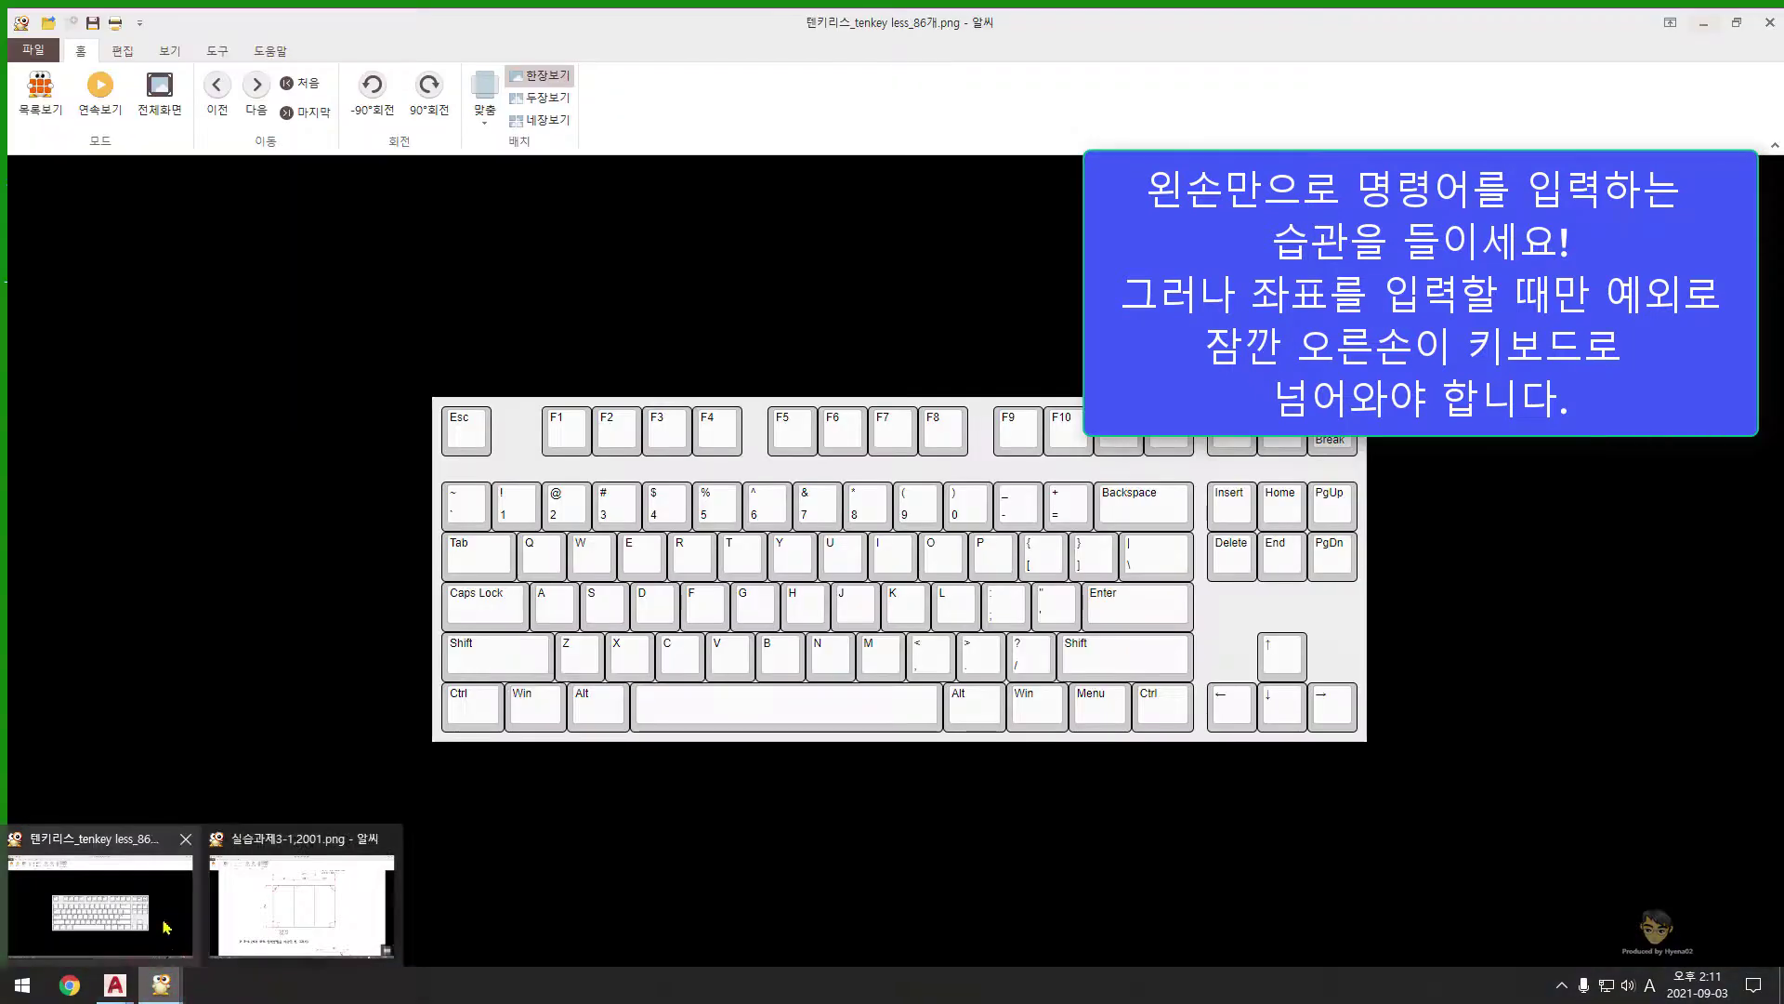
pyautogui.click(165, 927)
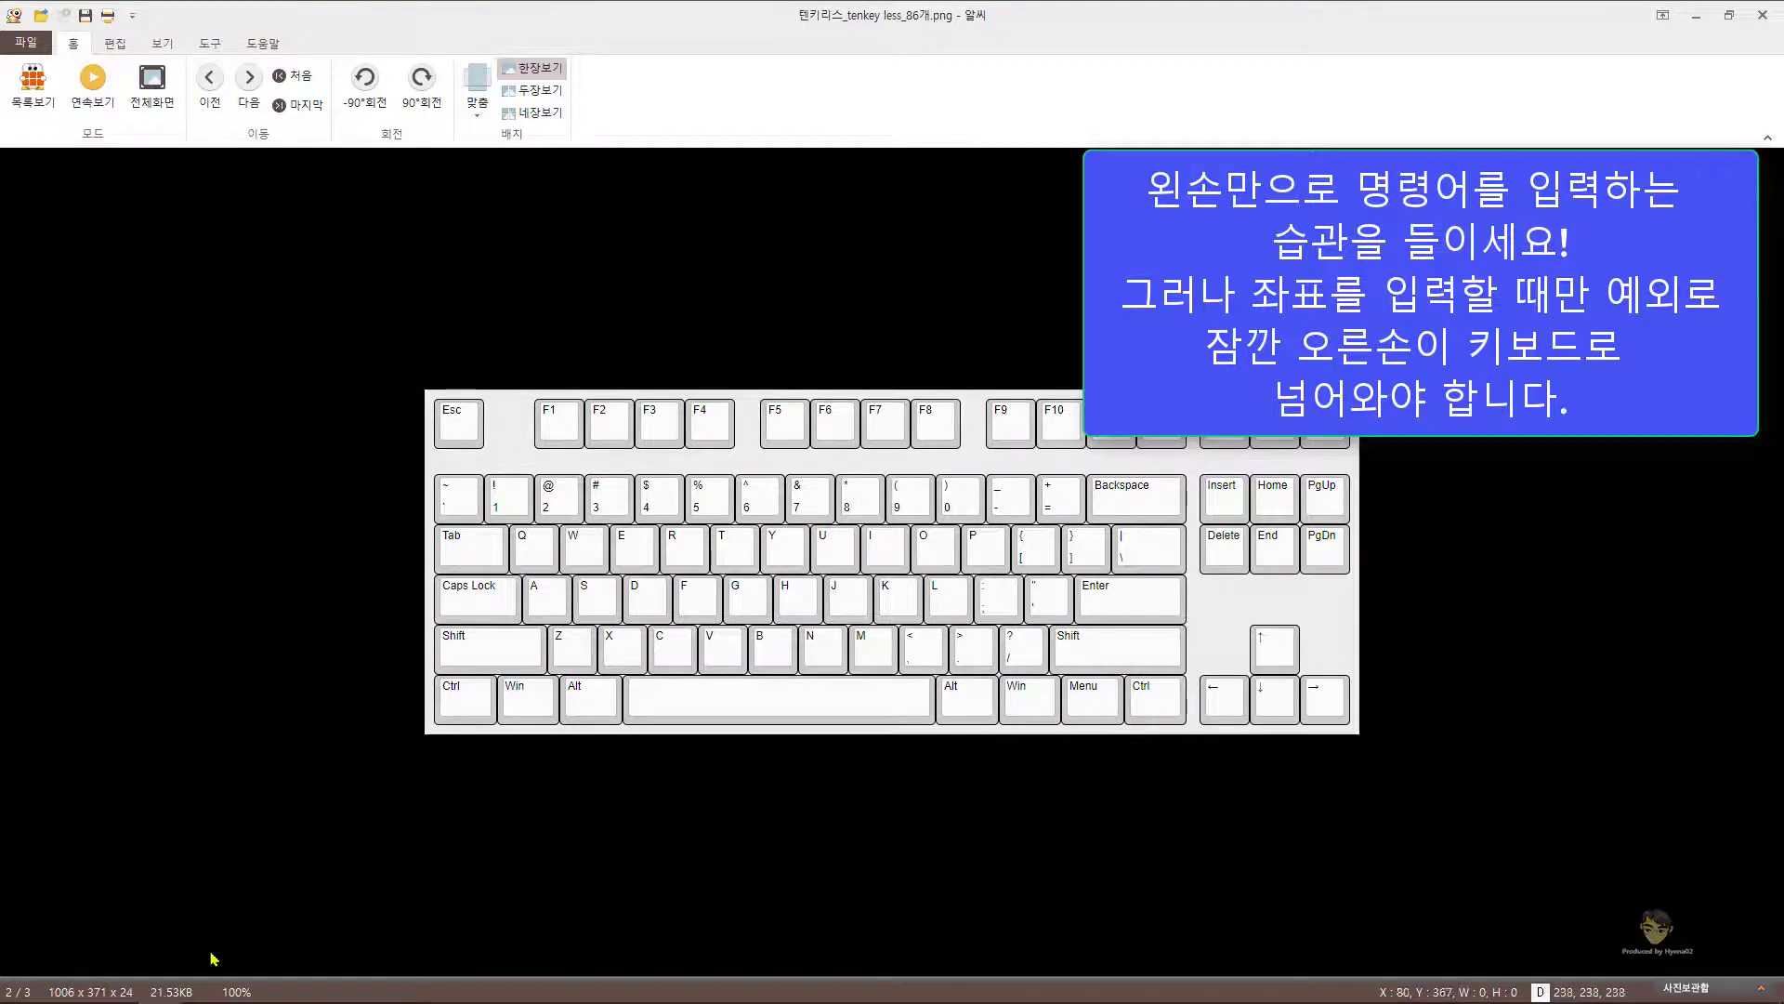
pyautogui.click(137, 976)
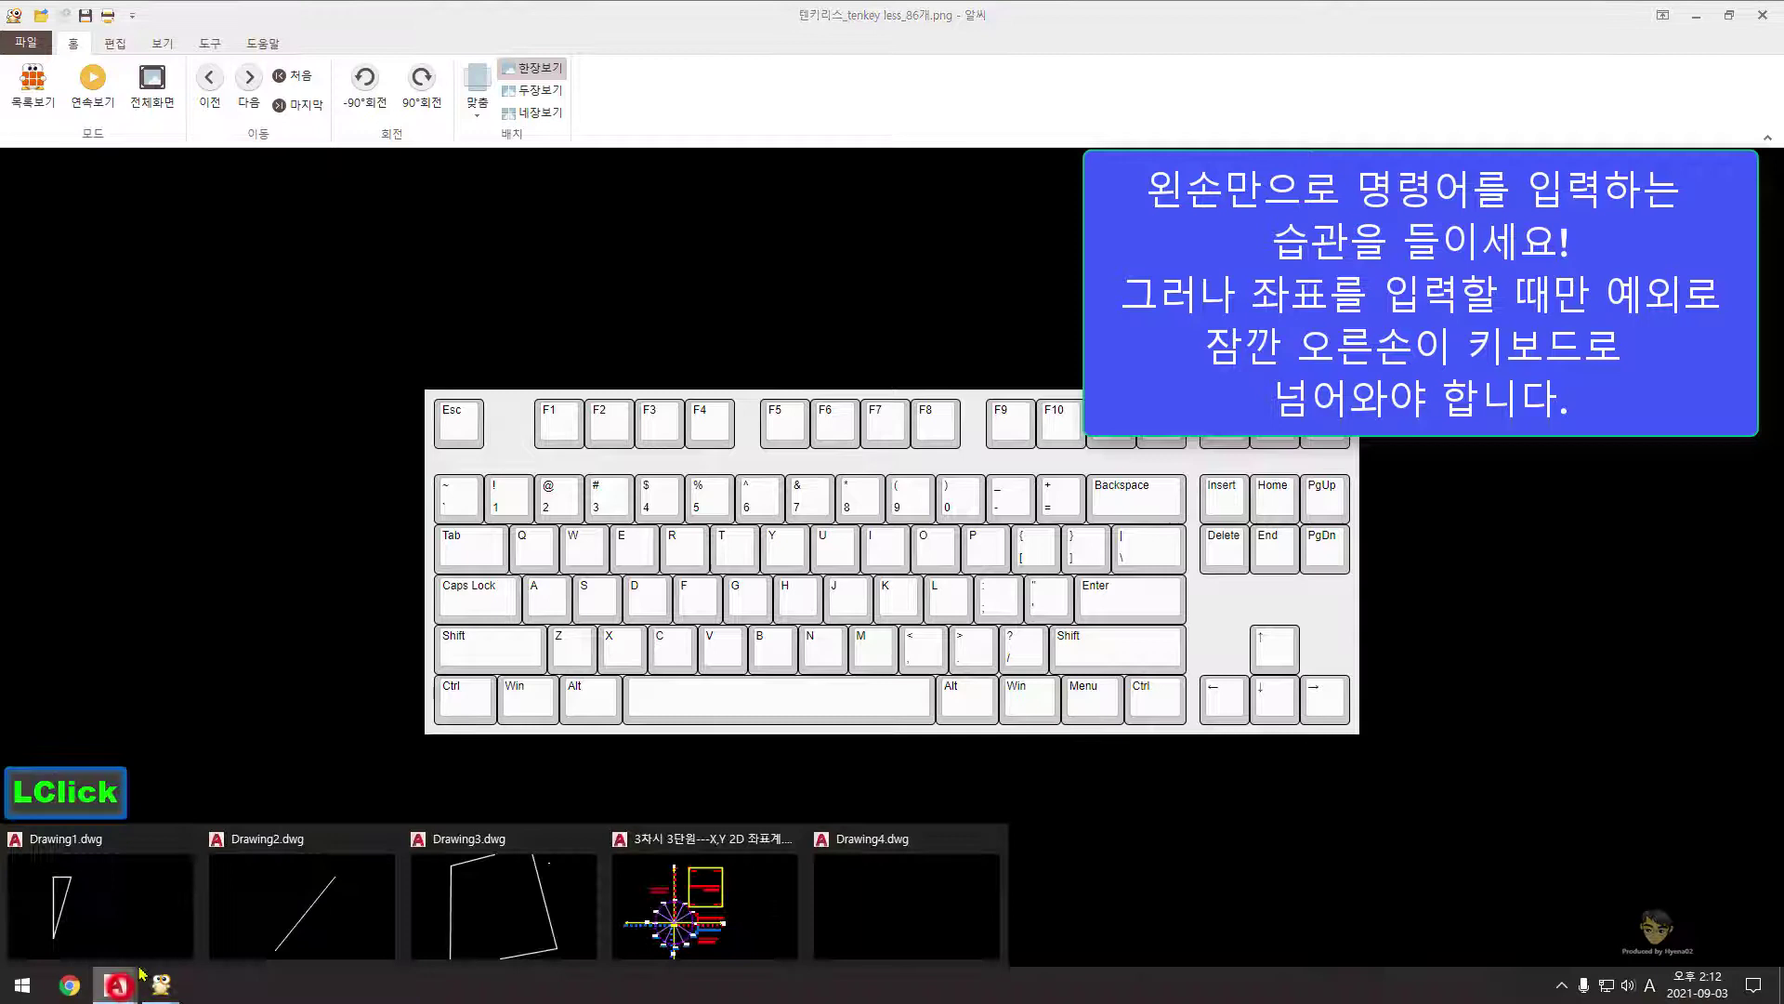
pyautogui.click(707, 897)
pyautogui.click(513, 55)
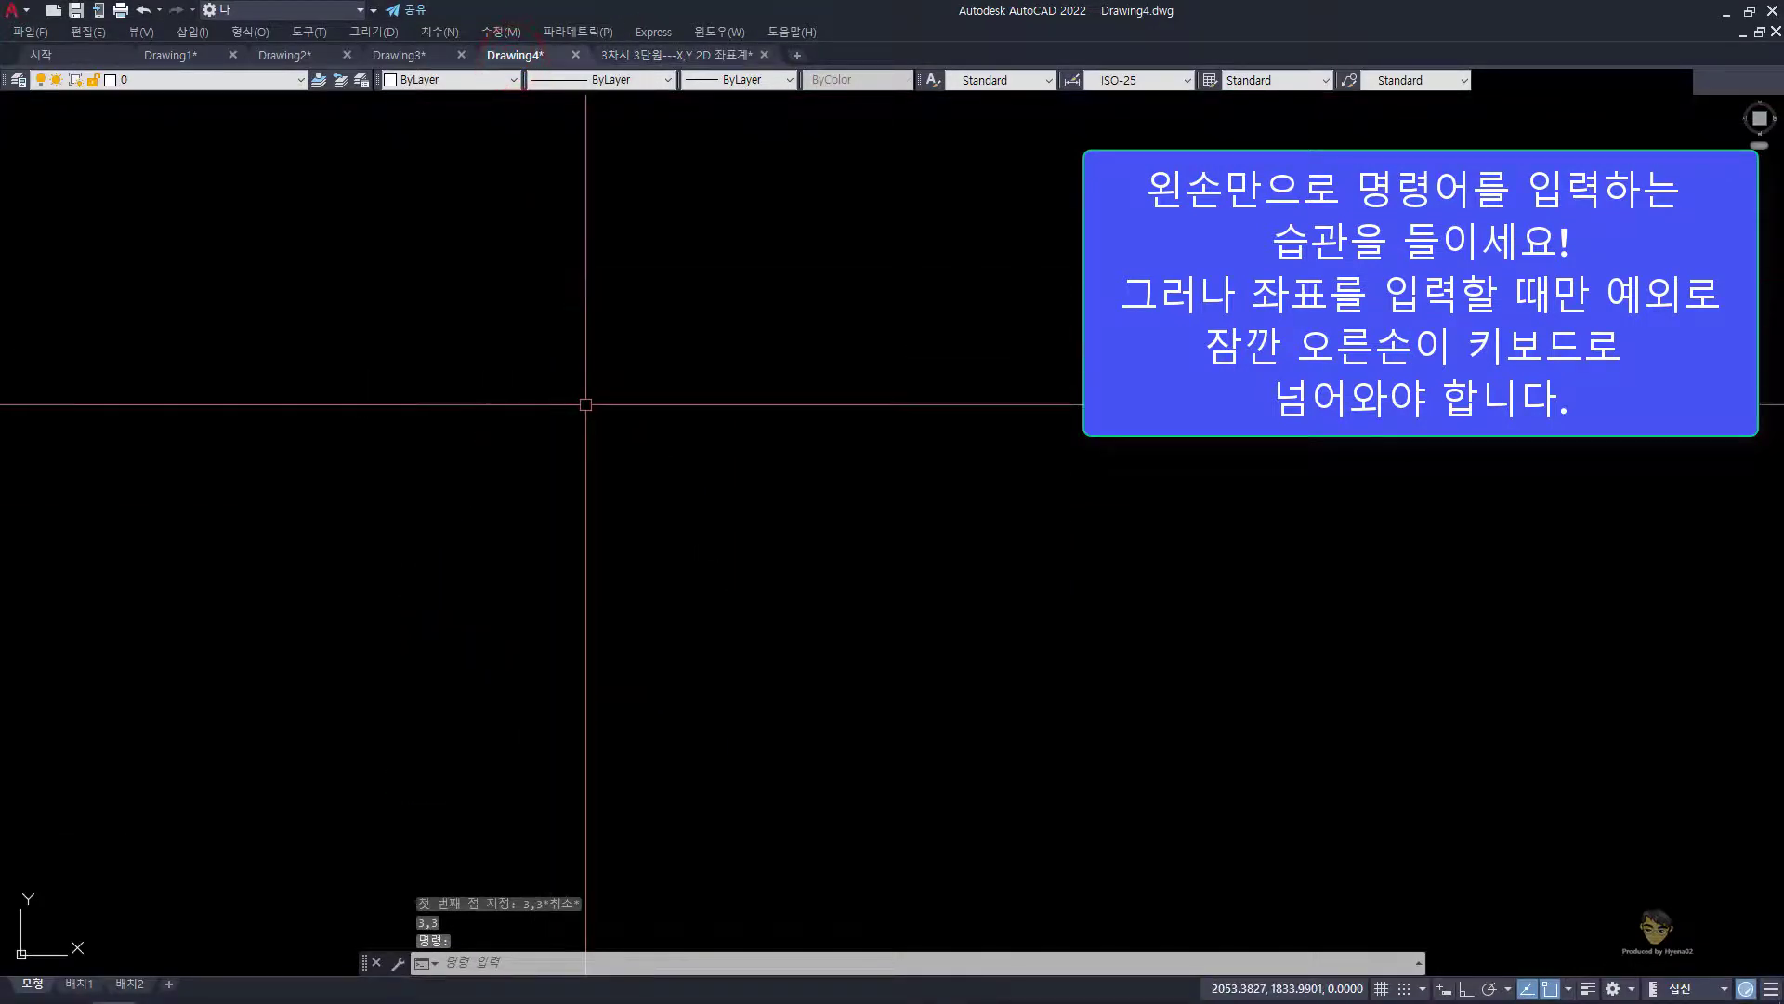
# Step: Draw a line from absolute coordinate 3,3 to 10,3
pyautogui.write('l')
pyautogui.press('Return')
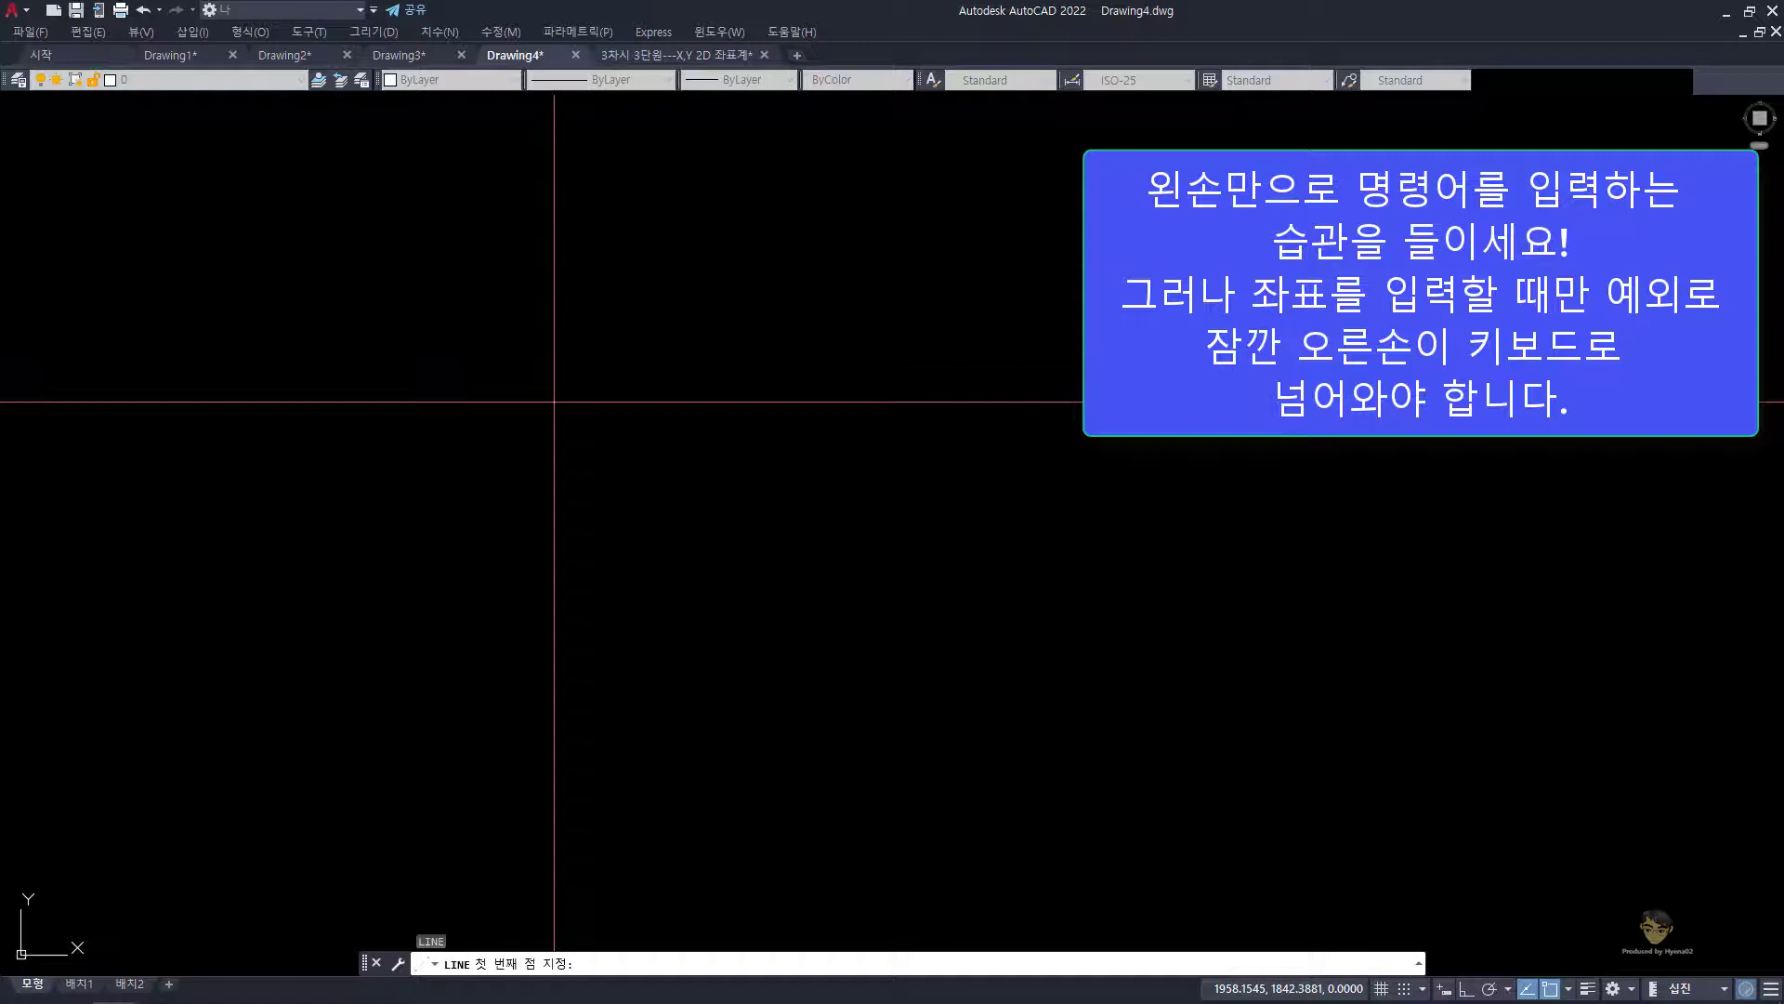
pyautogui.write('3,3')
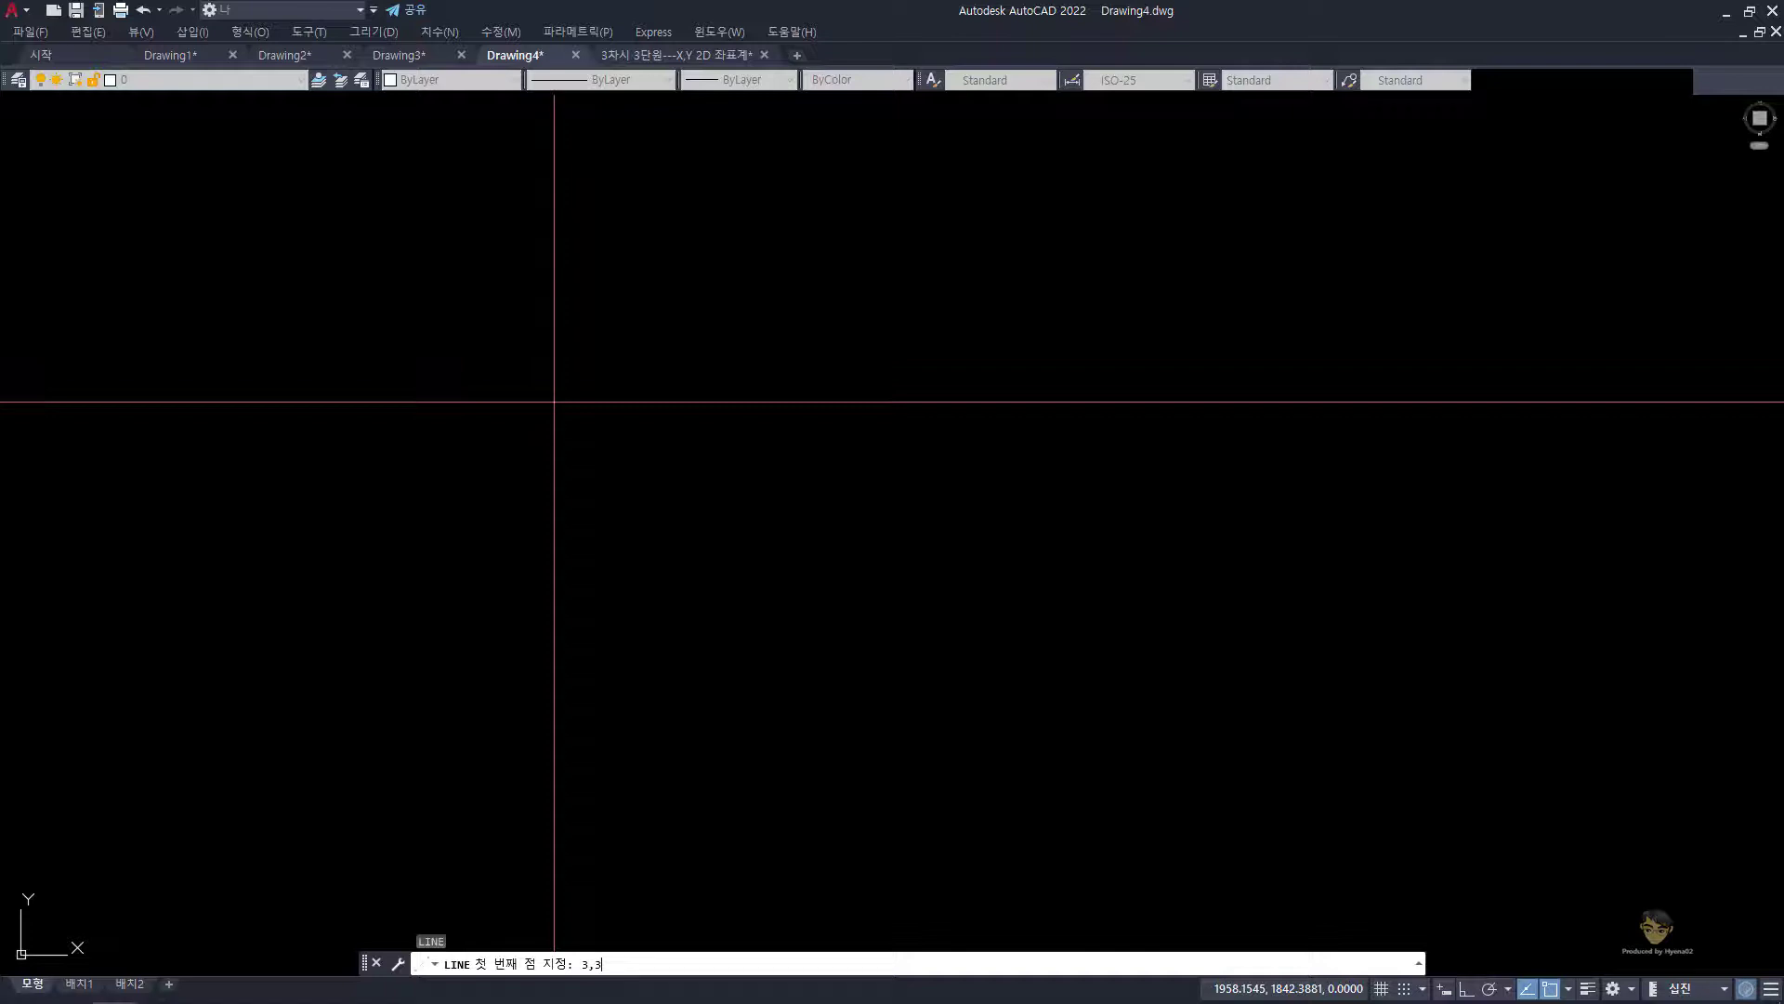
pyautogui.press('Return')
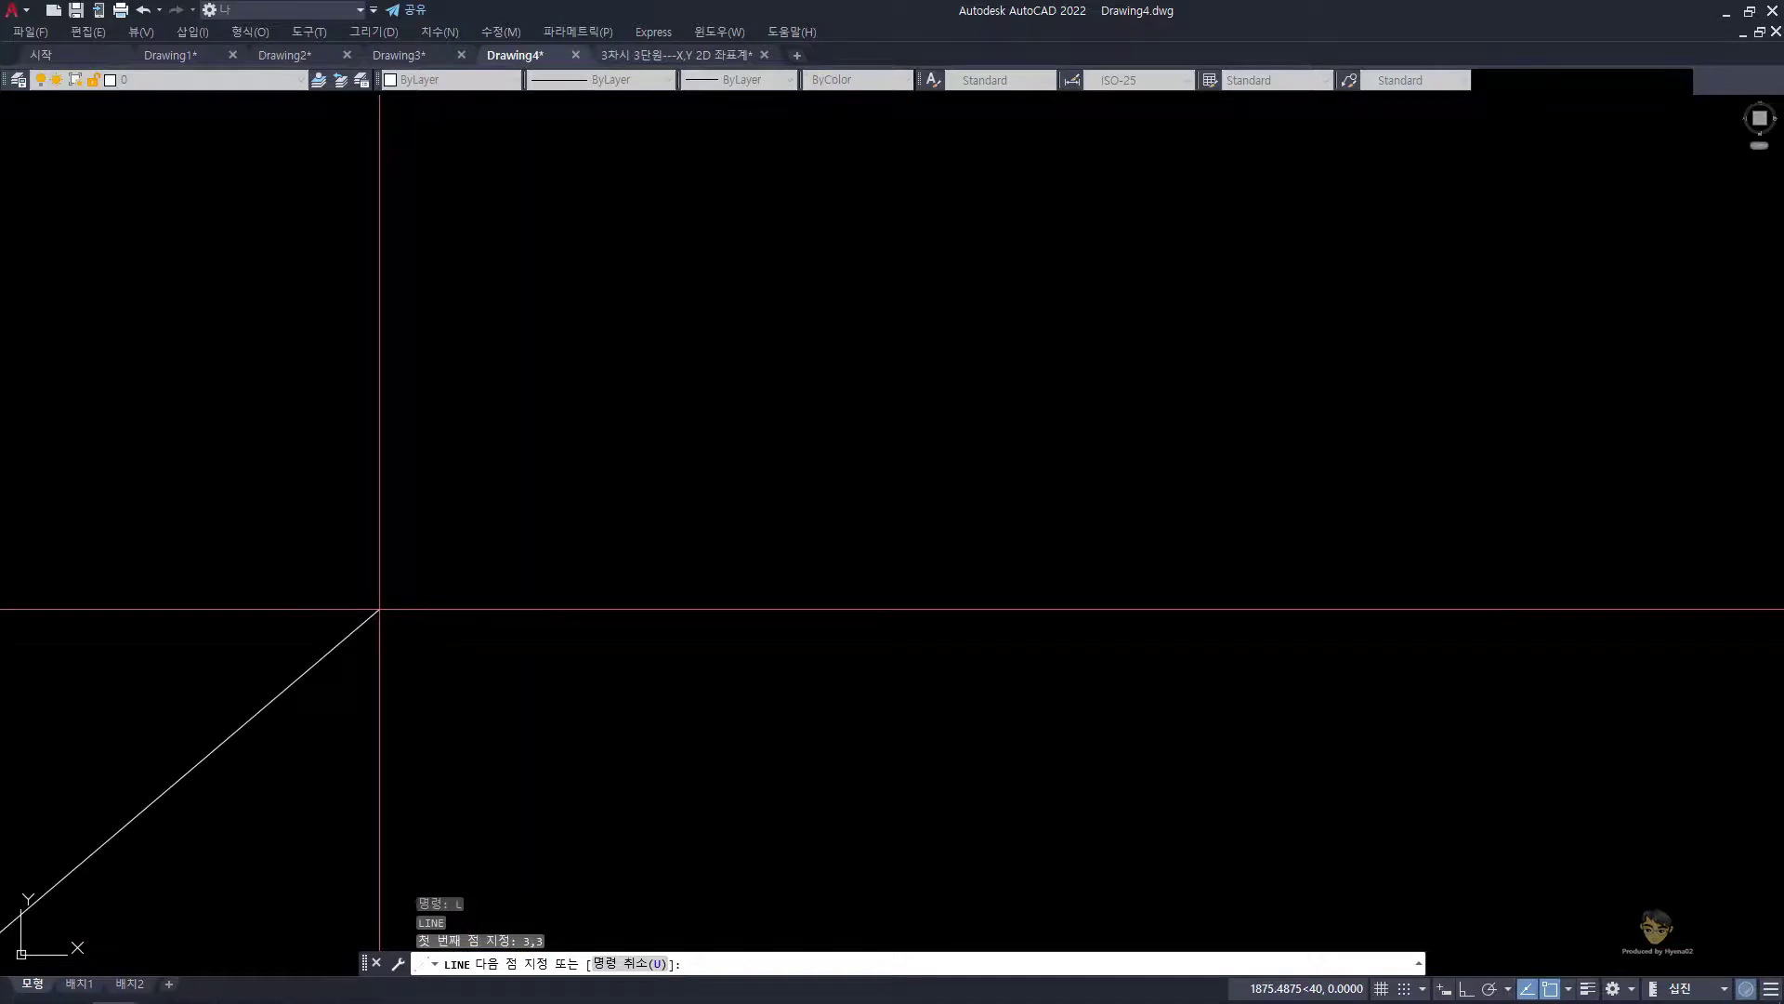
pyautogui.write('10,3')
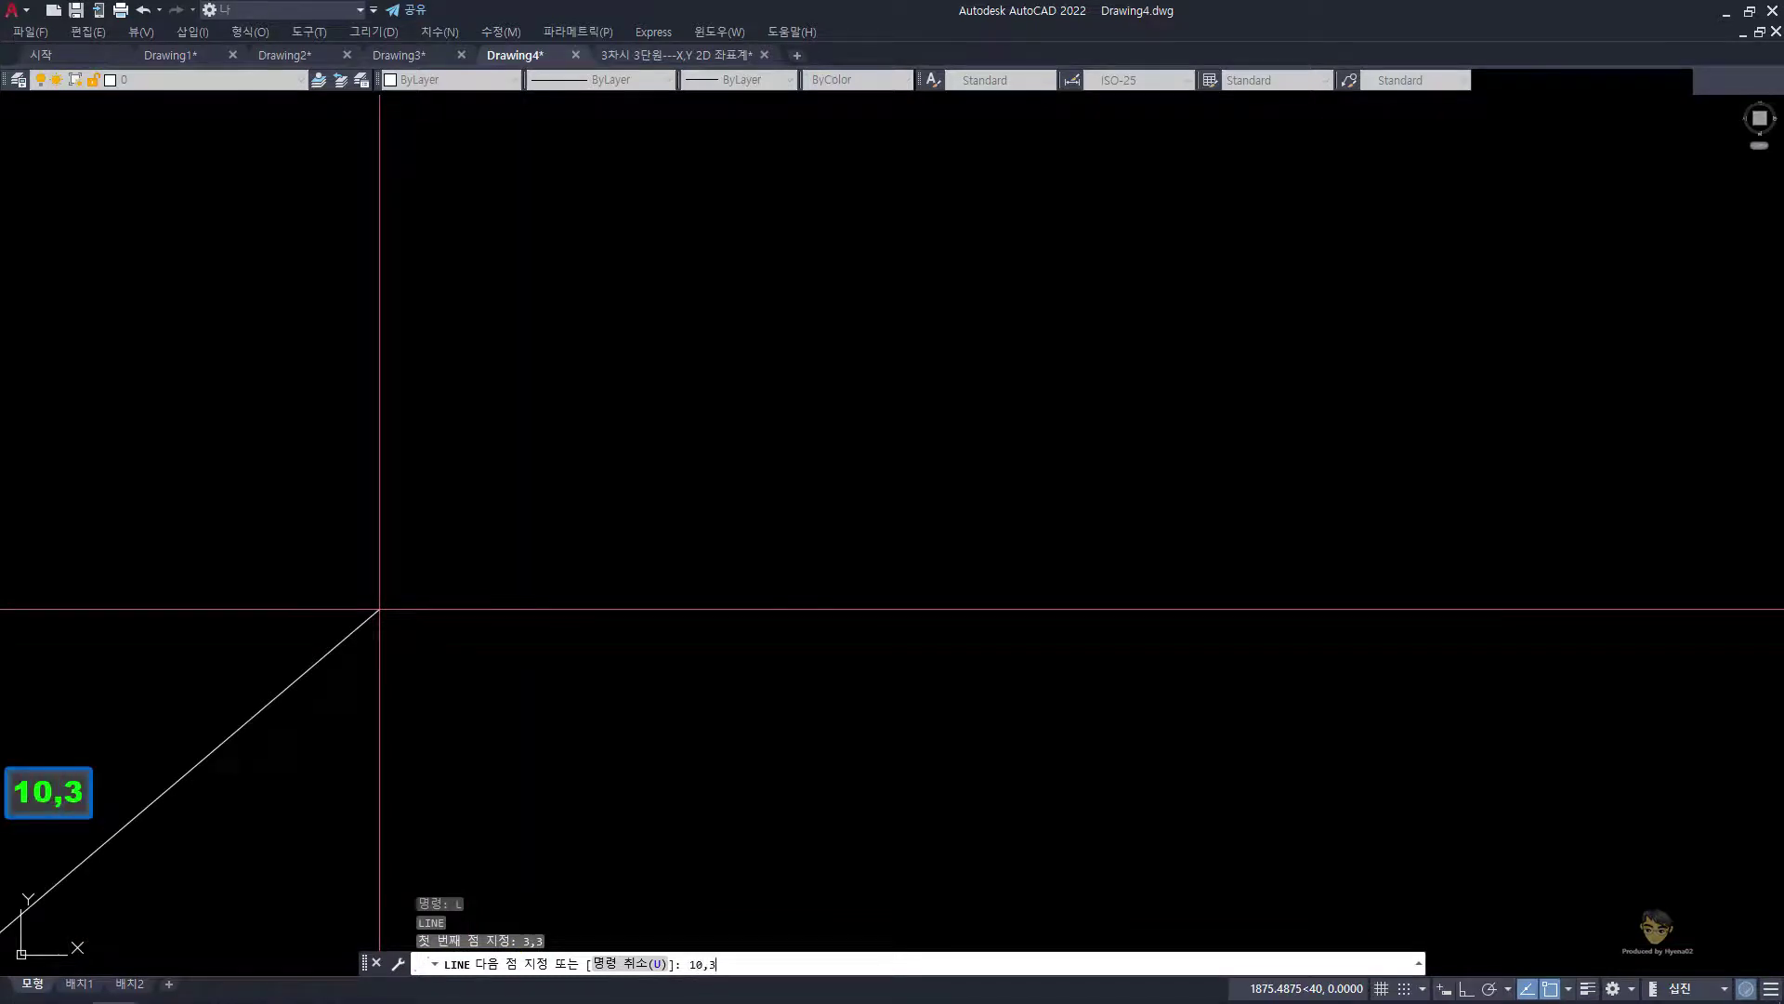
pyautogui.press('Return')
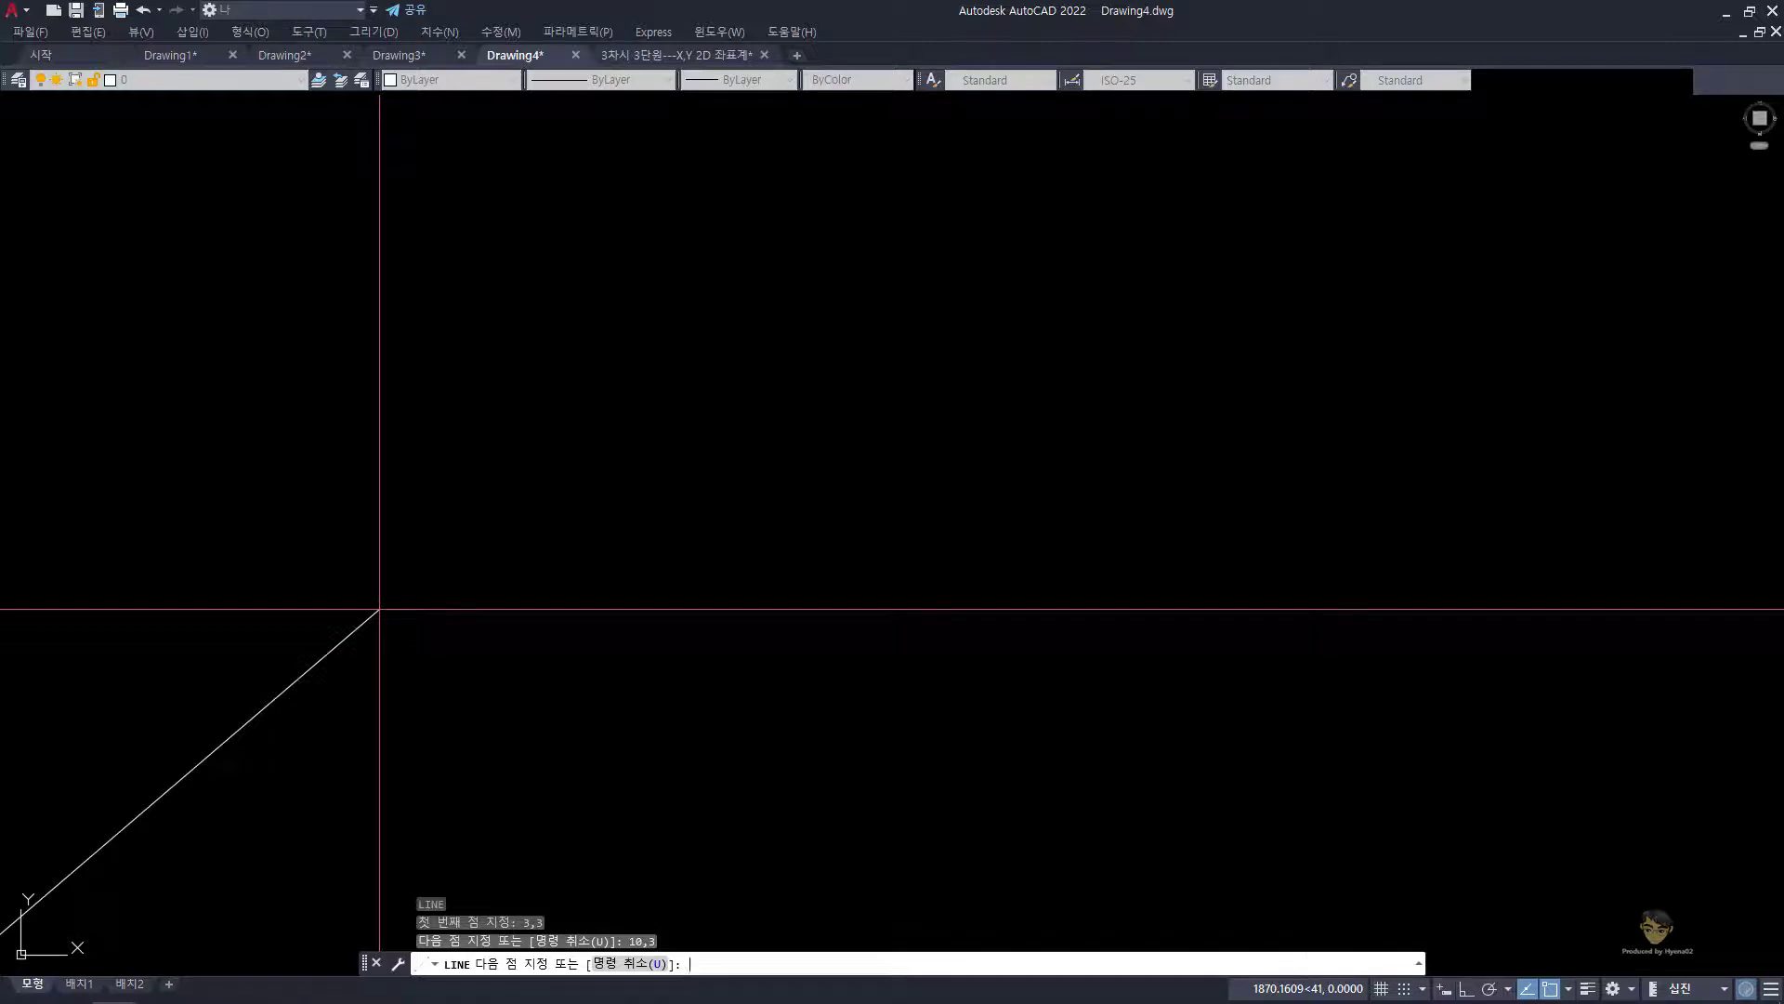
# Step: Continue the line through absolute coordinates 10,10 and 3,10, and close the shape back to its start point
pyautogui.write('10,10')
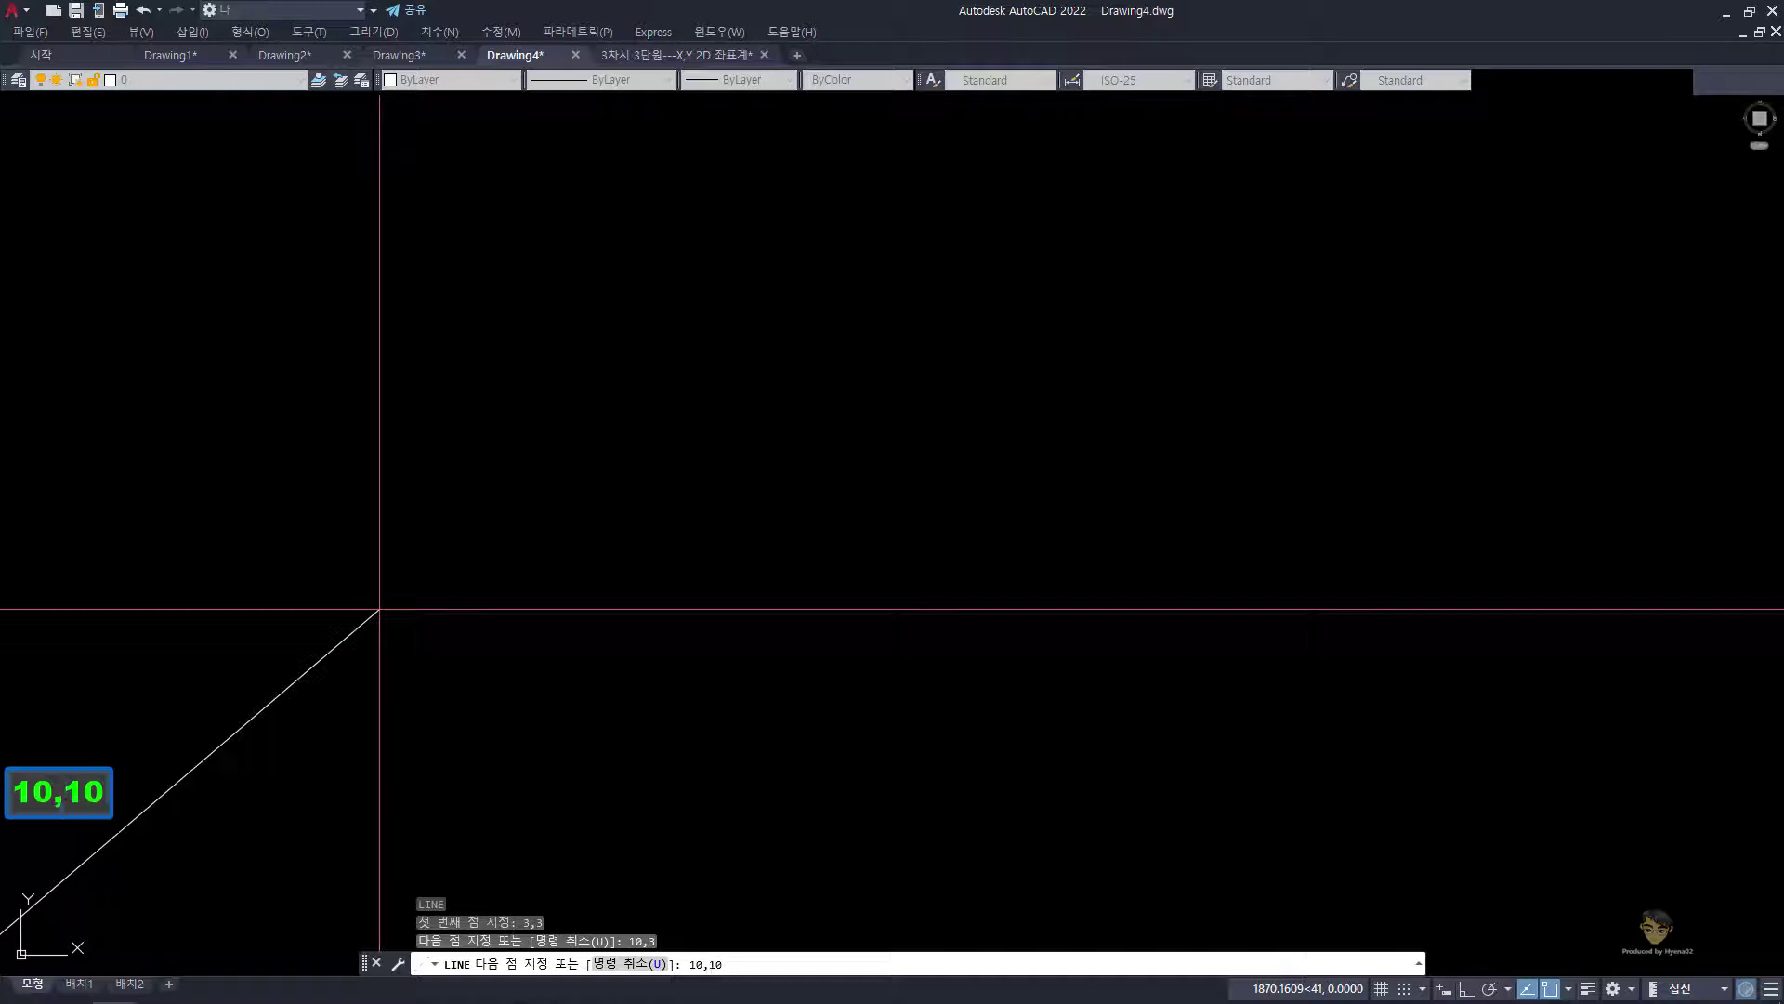
pyautogui.press('Return')
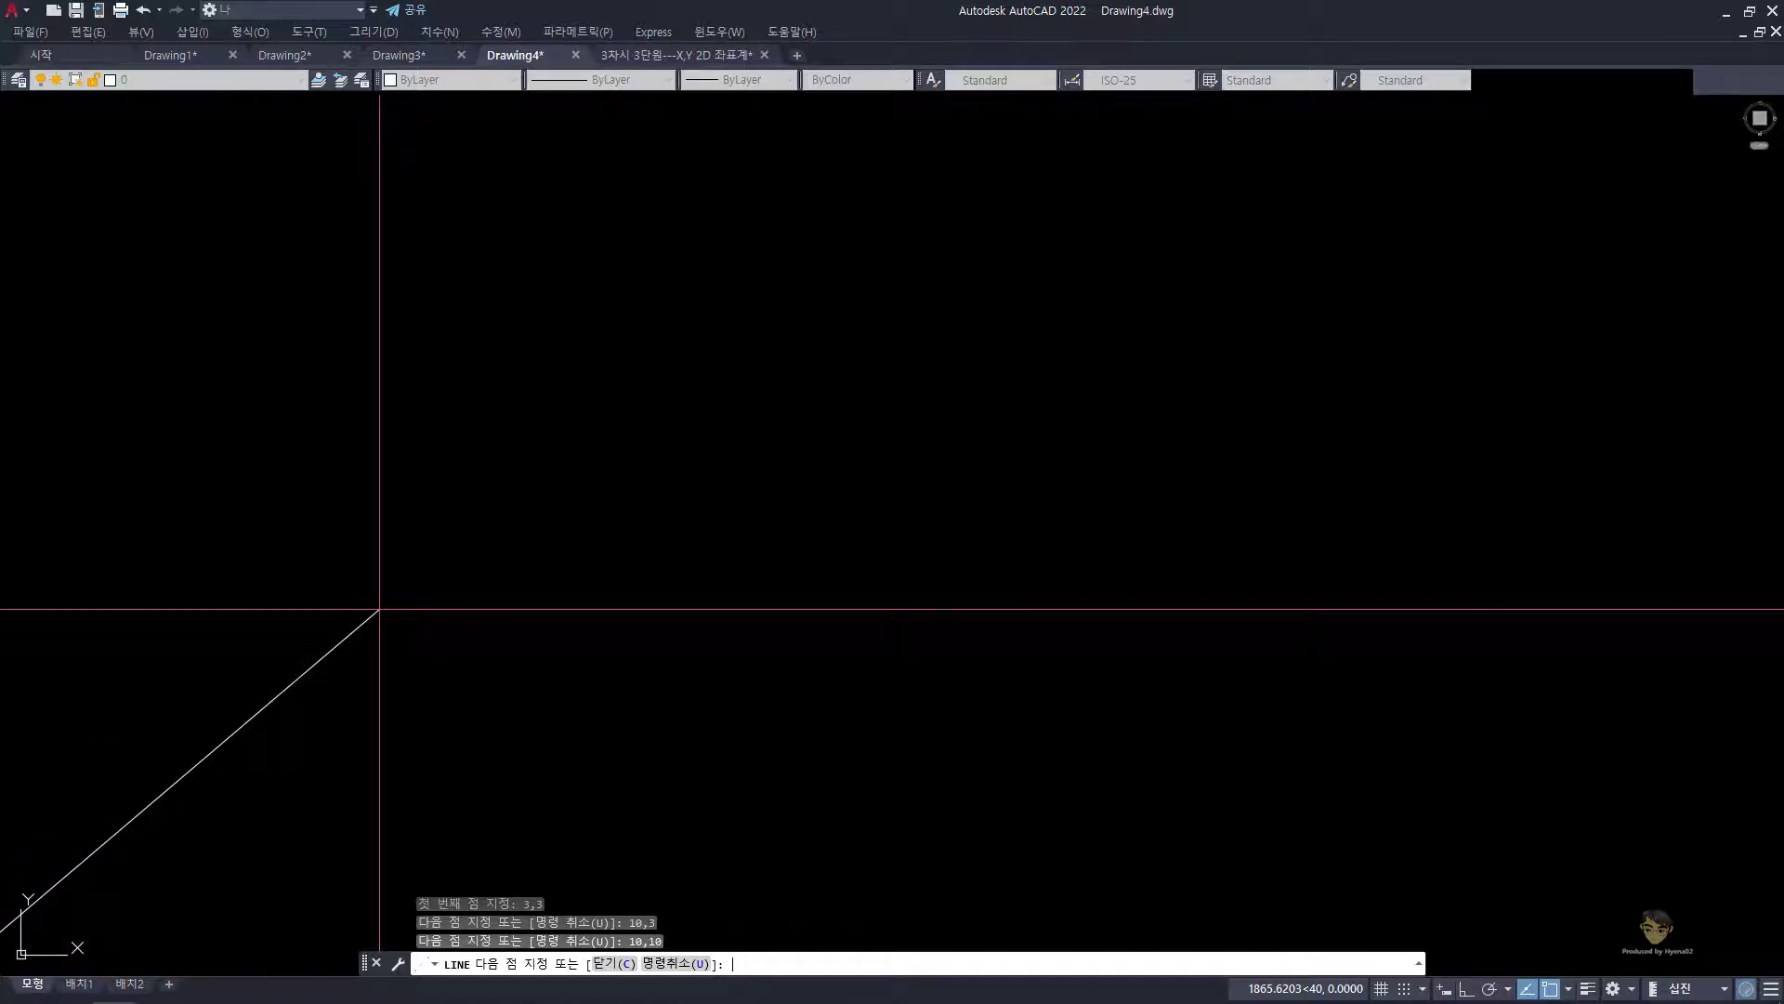
pyautogui.write('3')
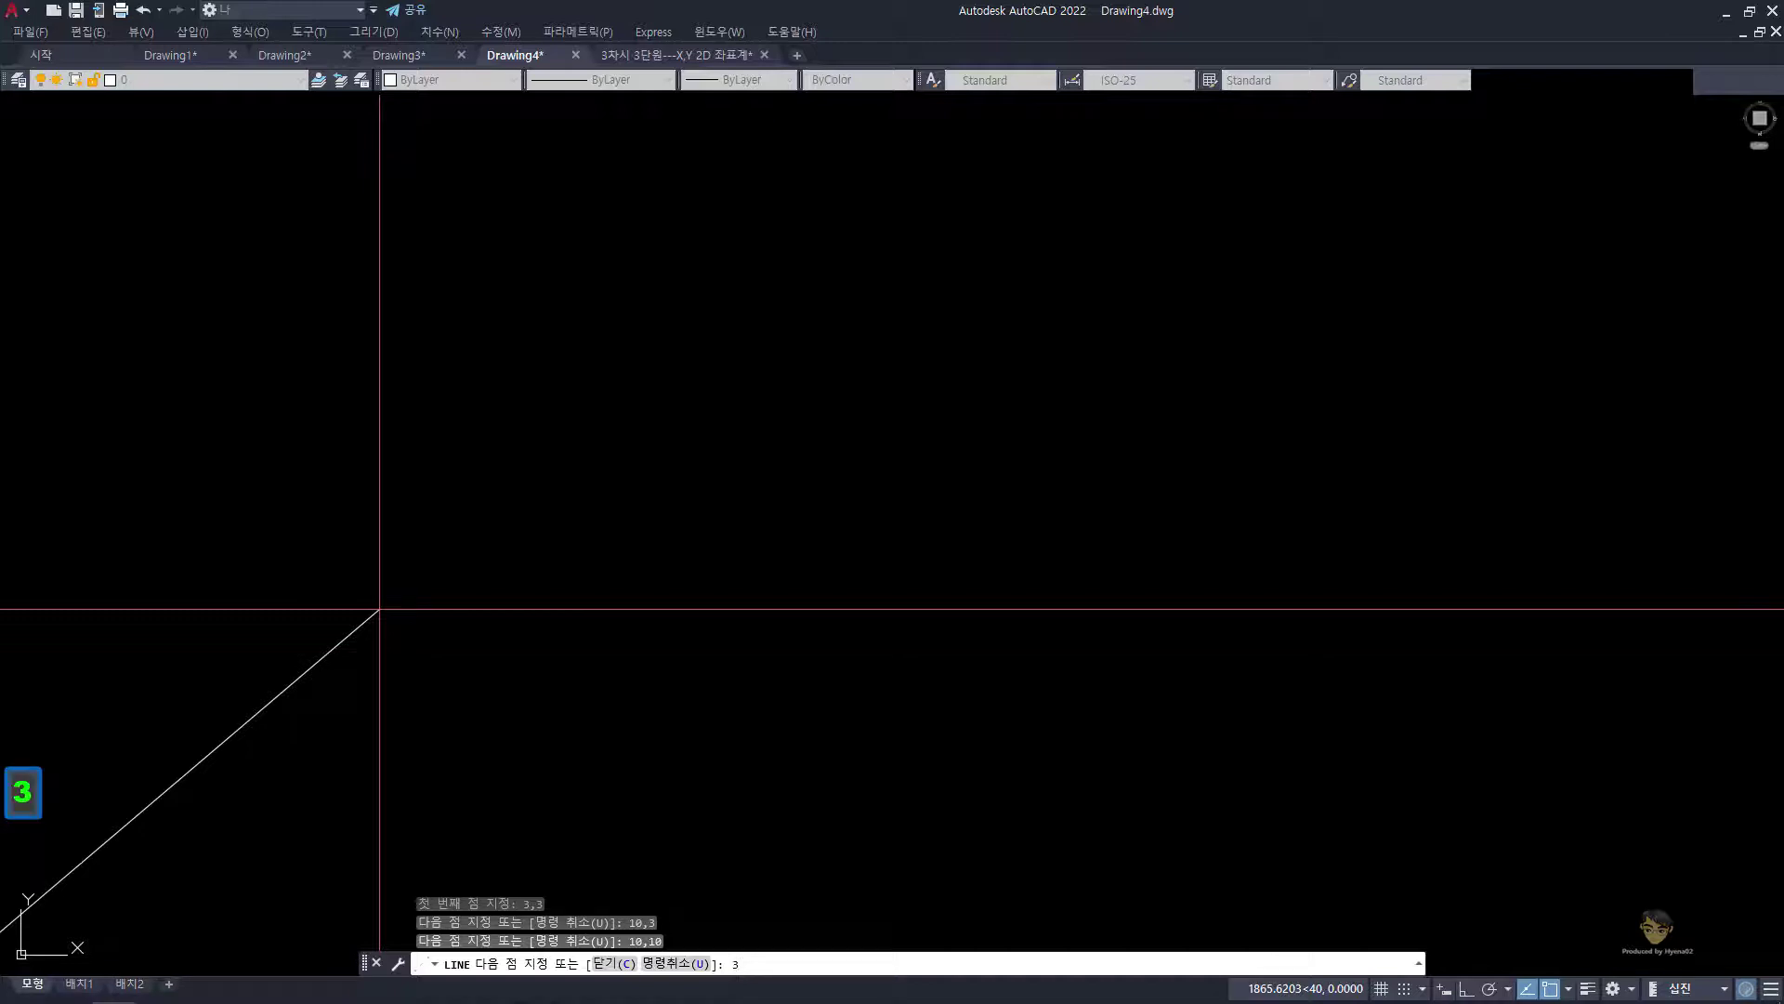
pyautogui.write(',10')
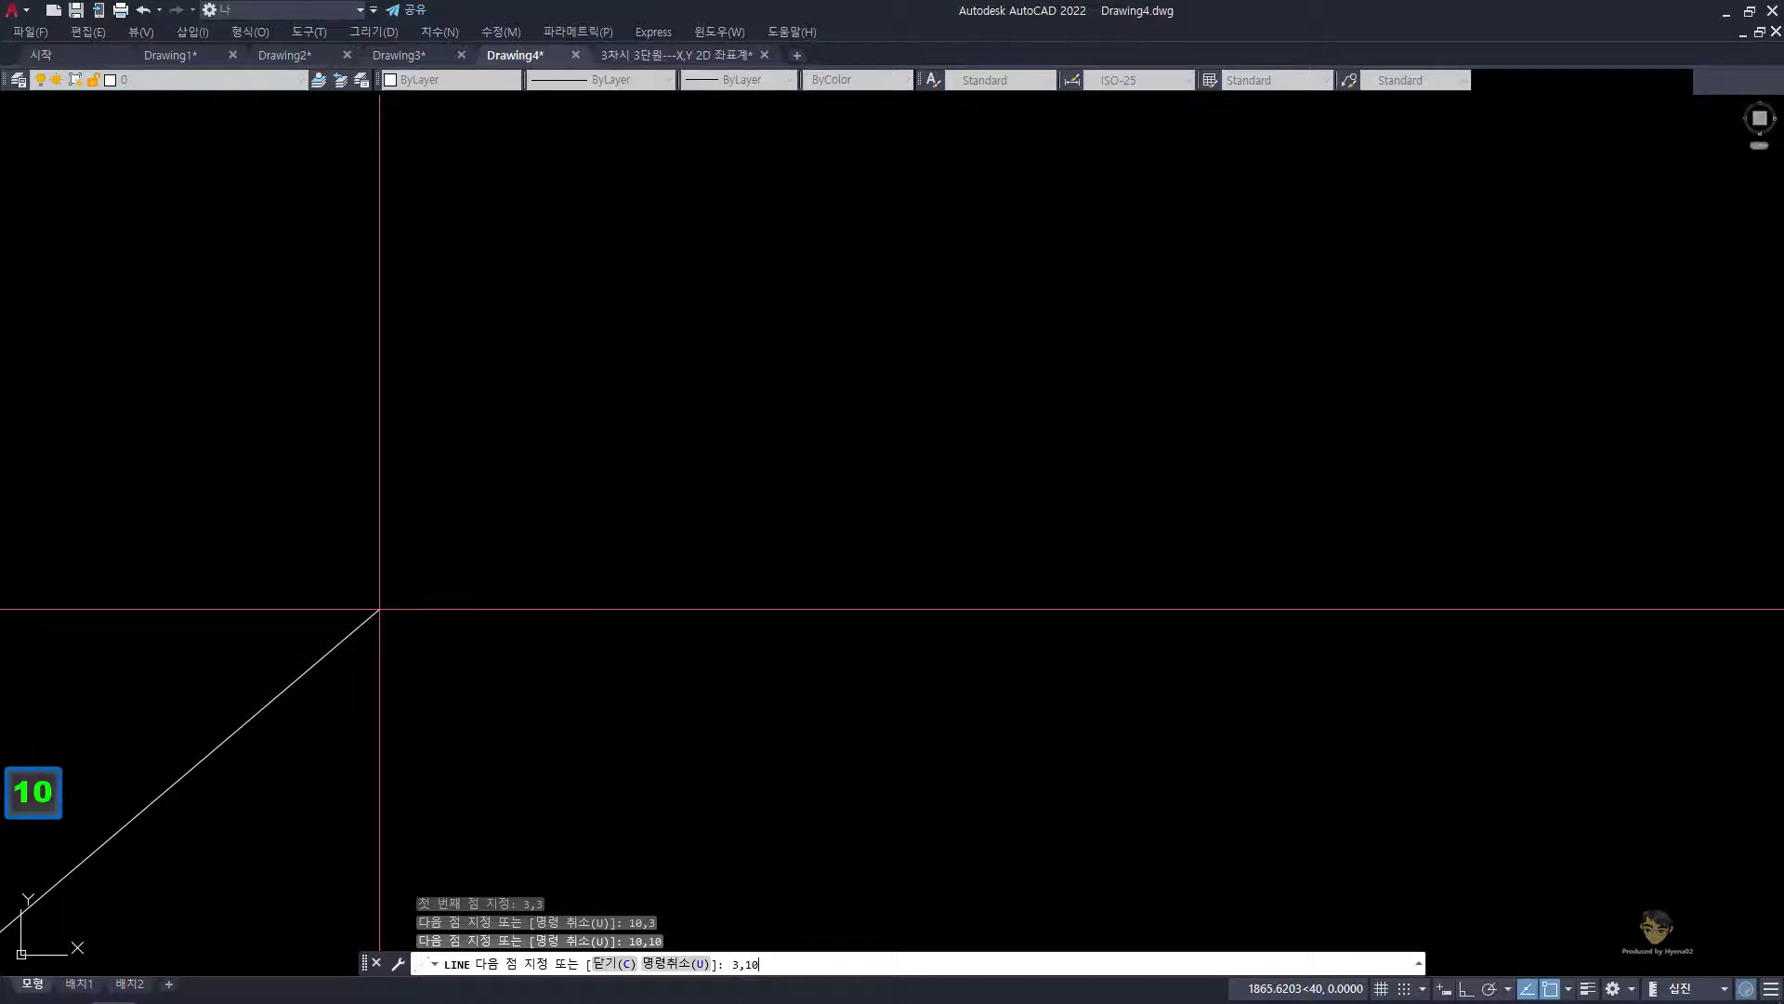
pyautogui.press('Return')
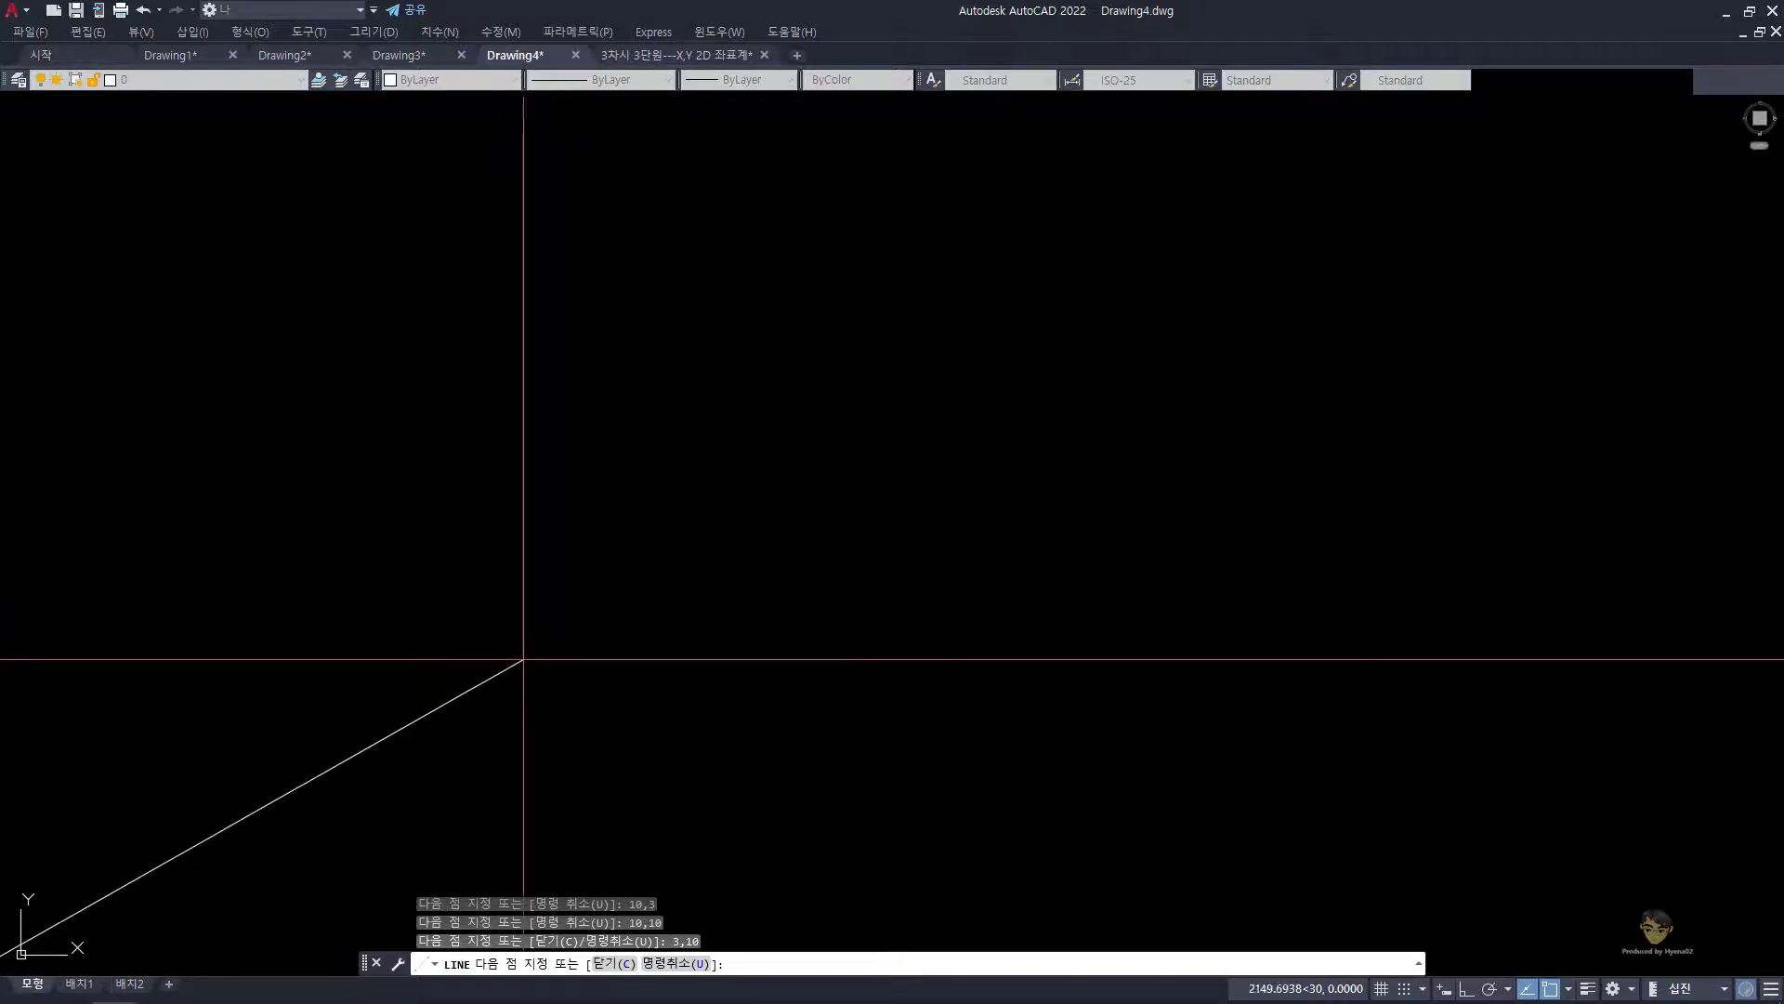
pyautogui.click(619, 971)
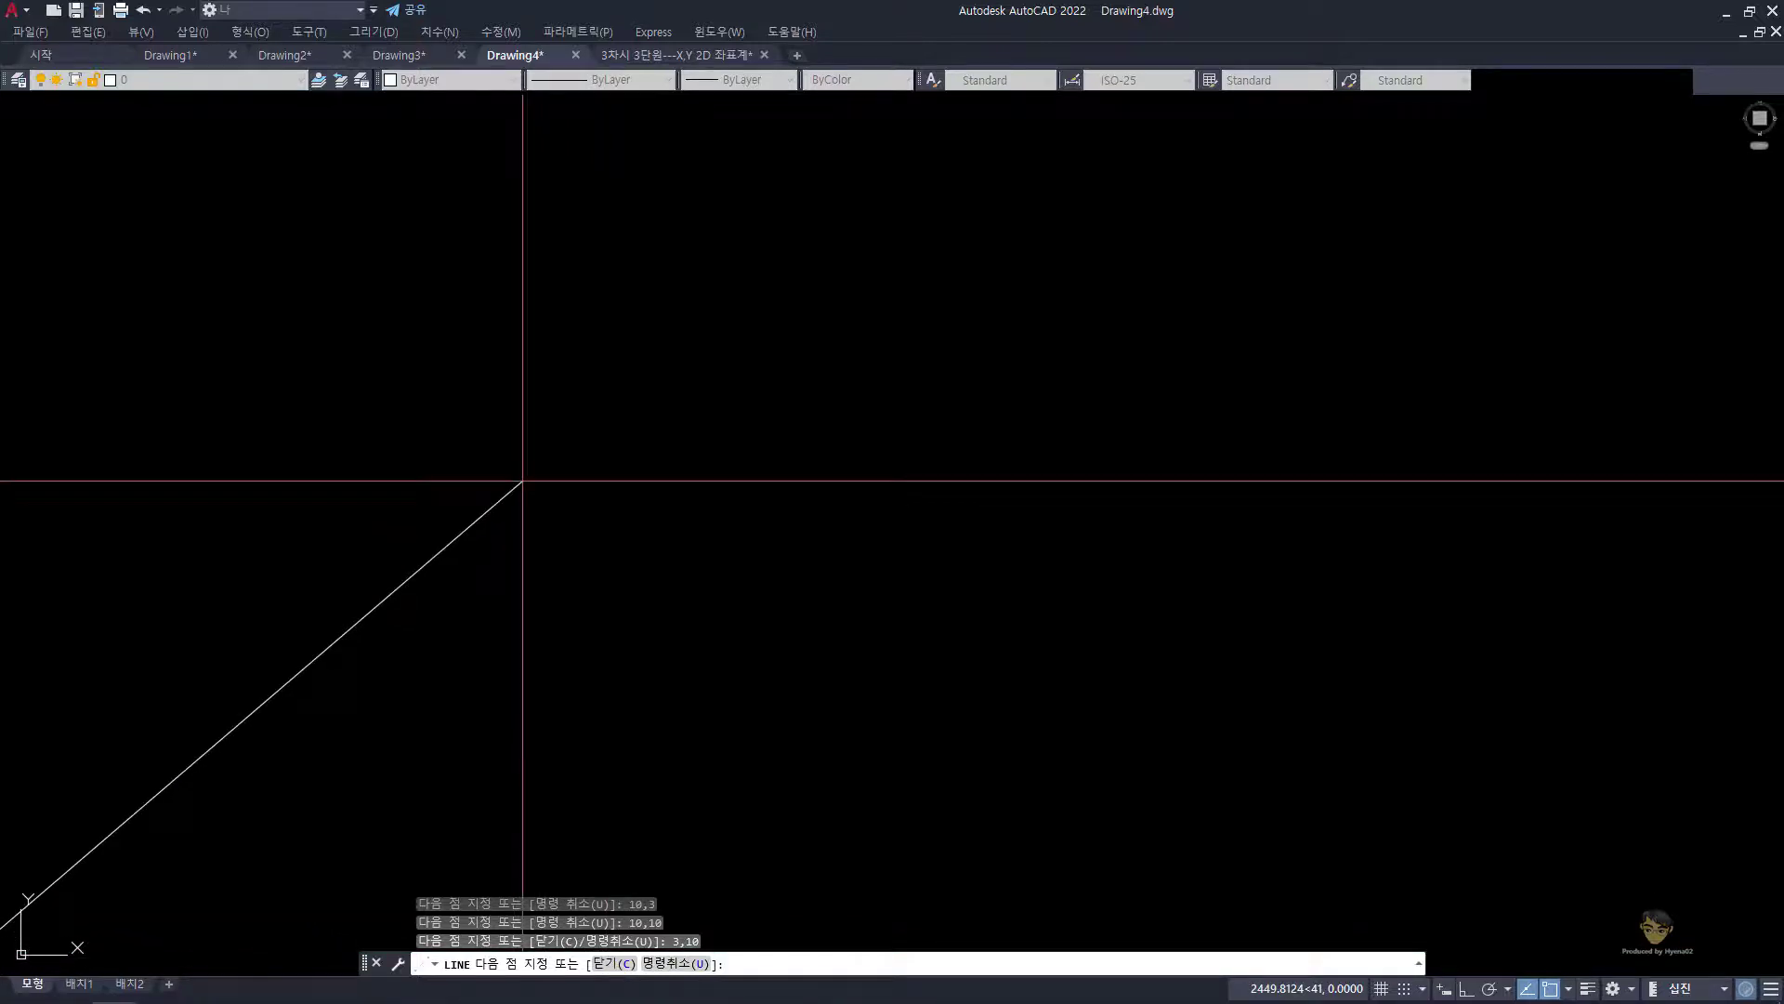
pyautogui.write('c')
pyautogui.press('space')
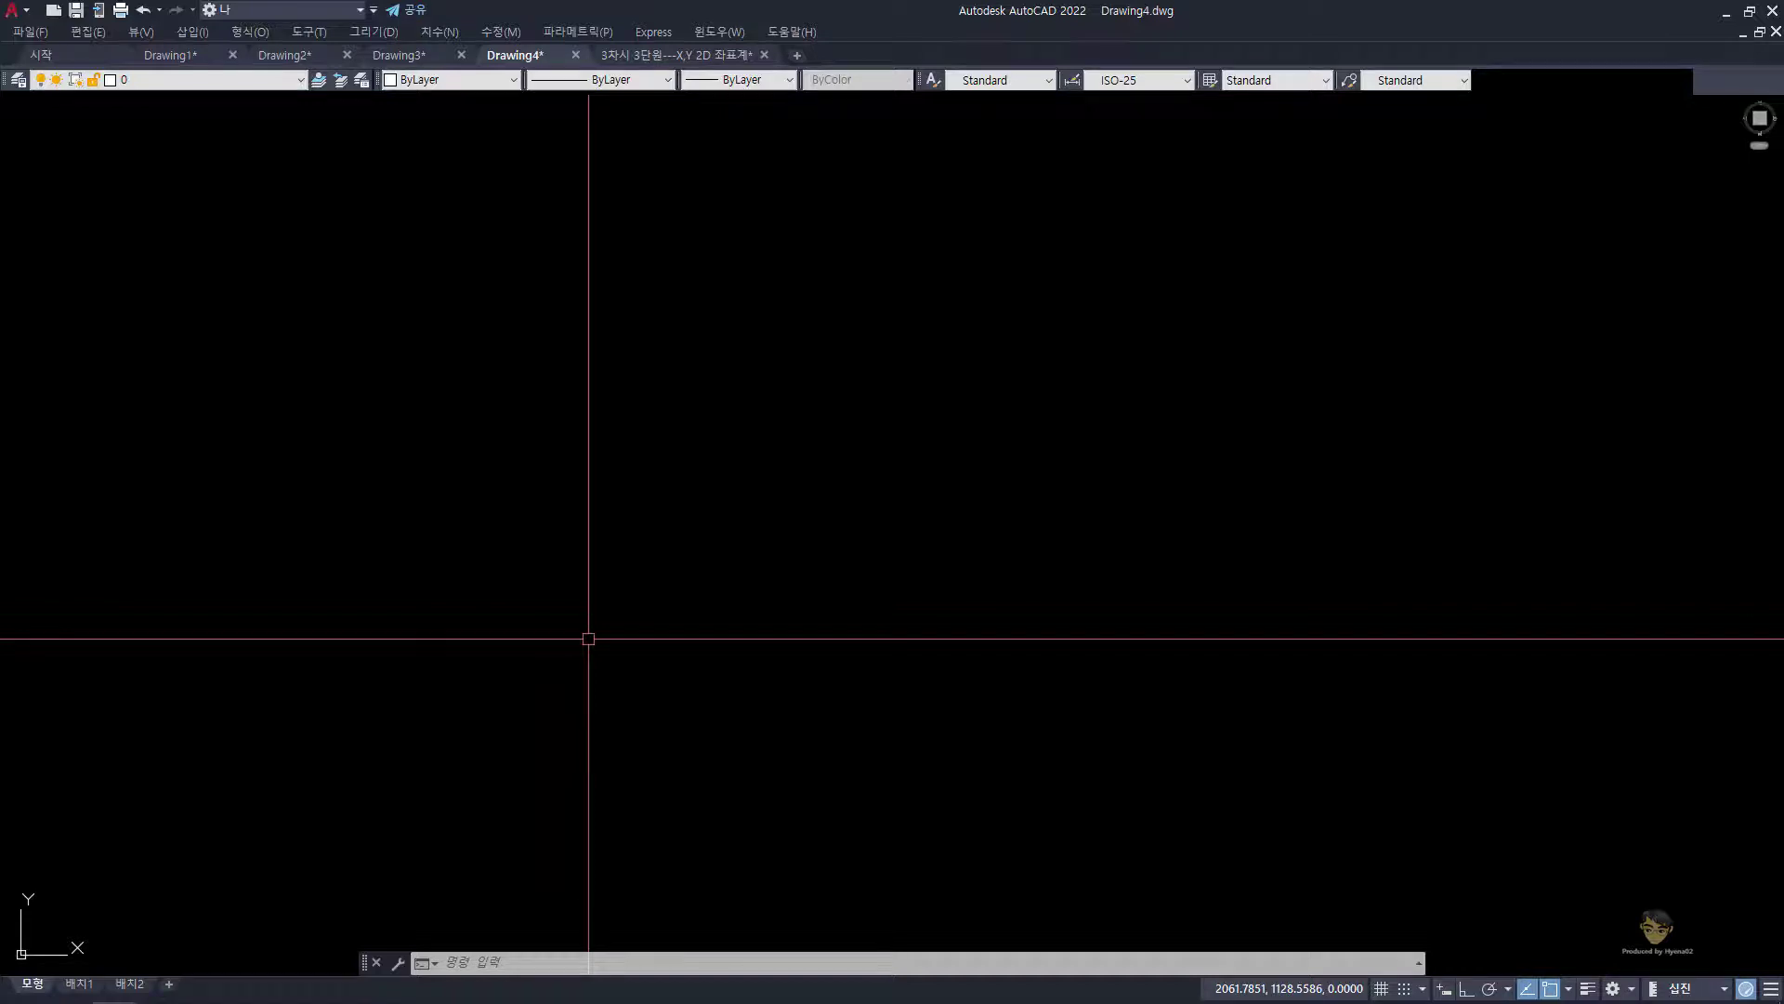
# Step: Zoom to the drawing's extents and frame the whole square with some margin around it
pyautogui.write('z')
pyautogui.press('space')
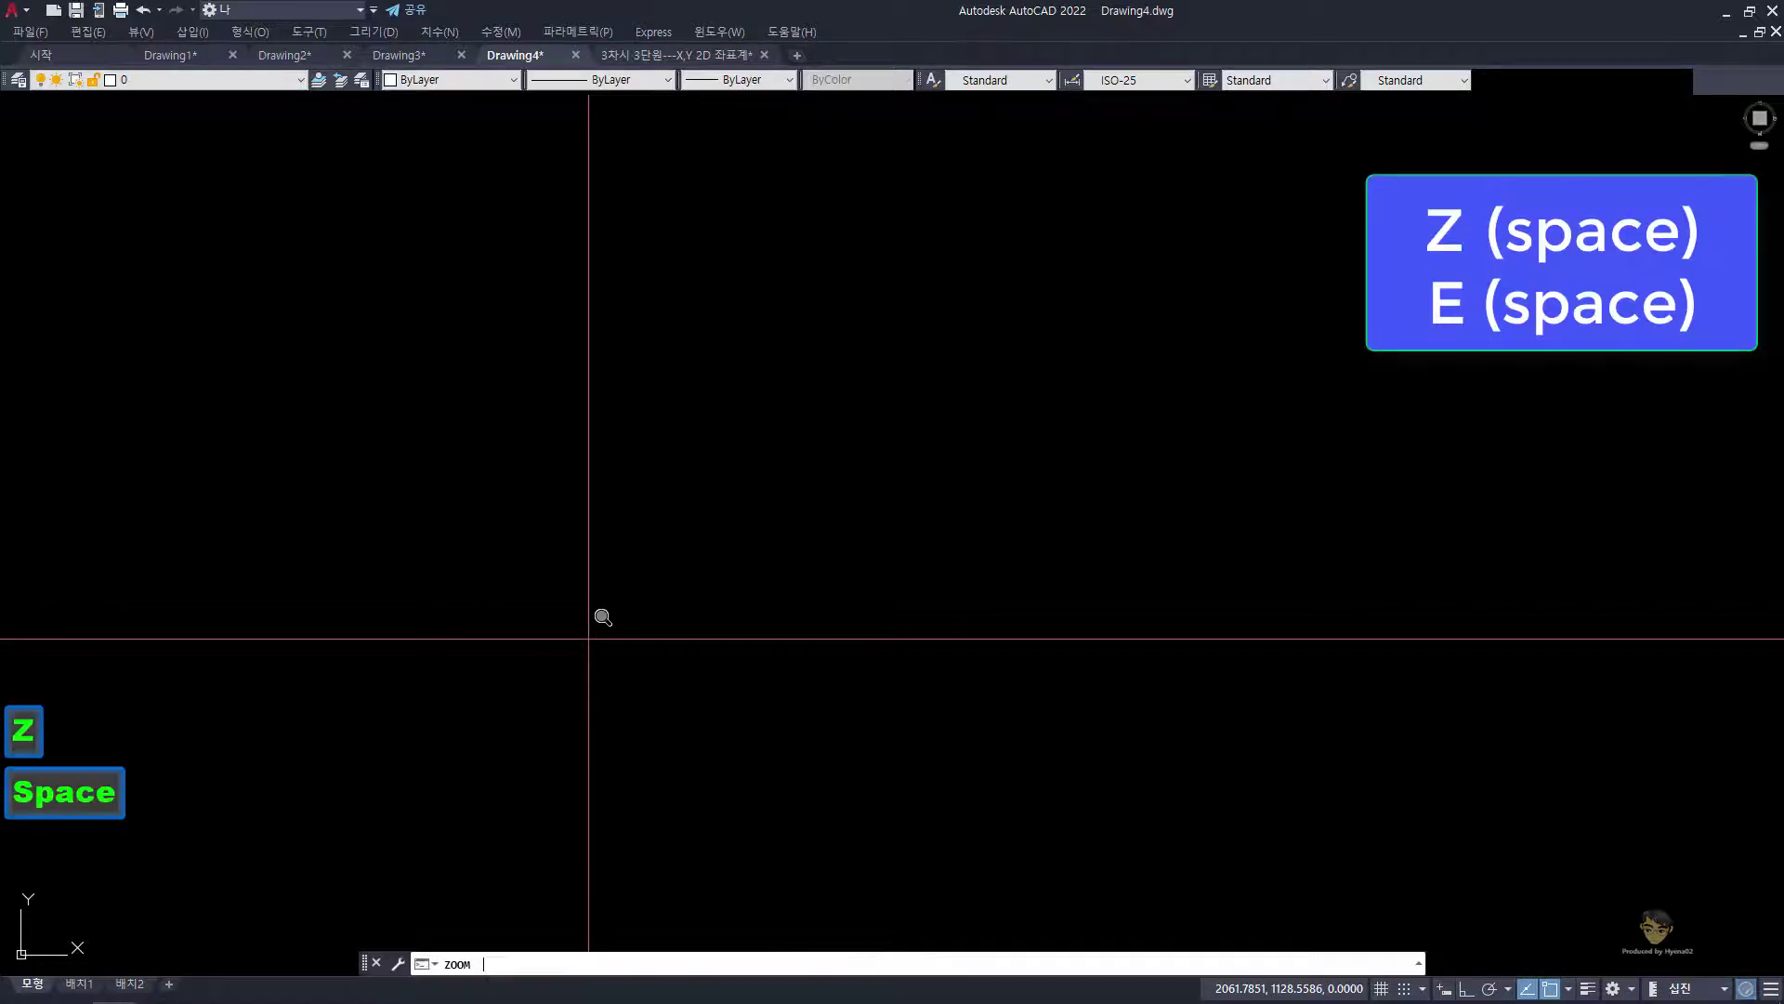
pyautogui.write('e')
pyautogui.press('space')
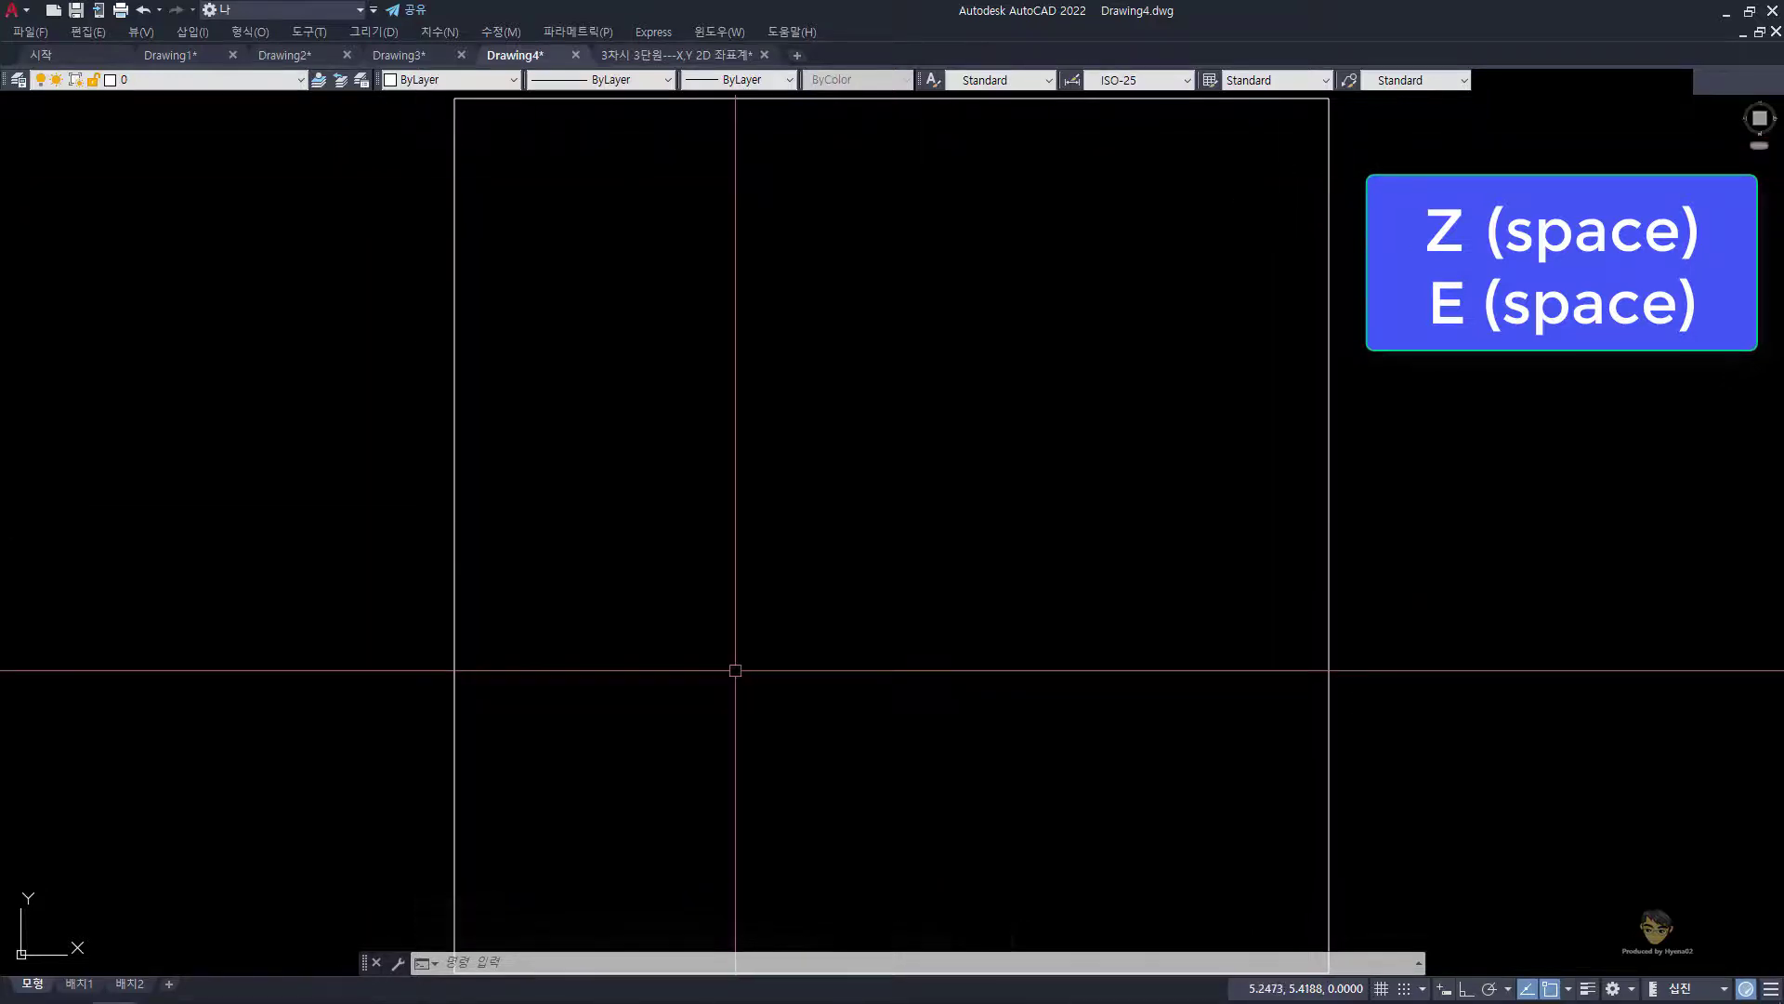
pyautogui.write('z')
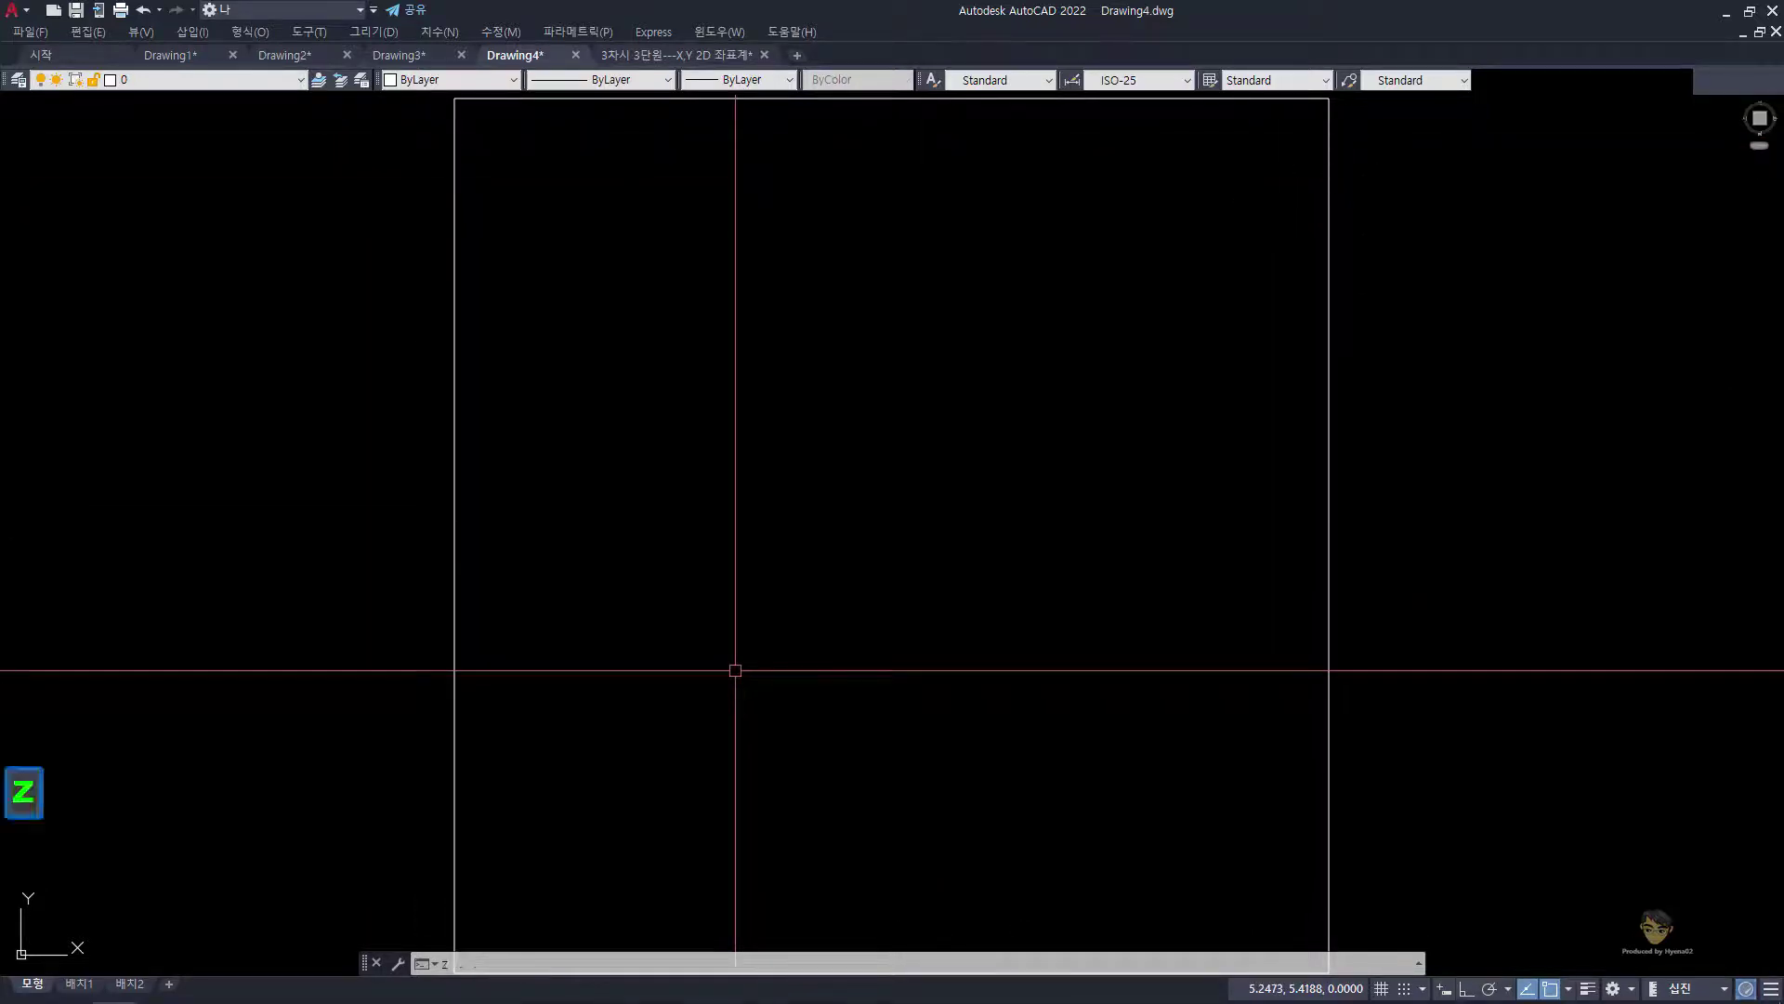
pyautogui.press('space')
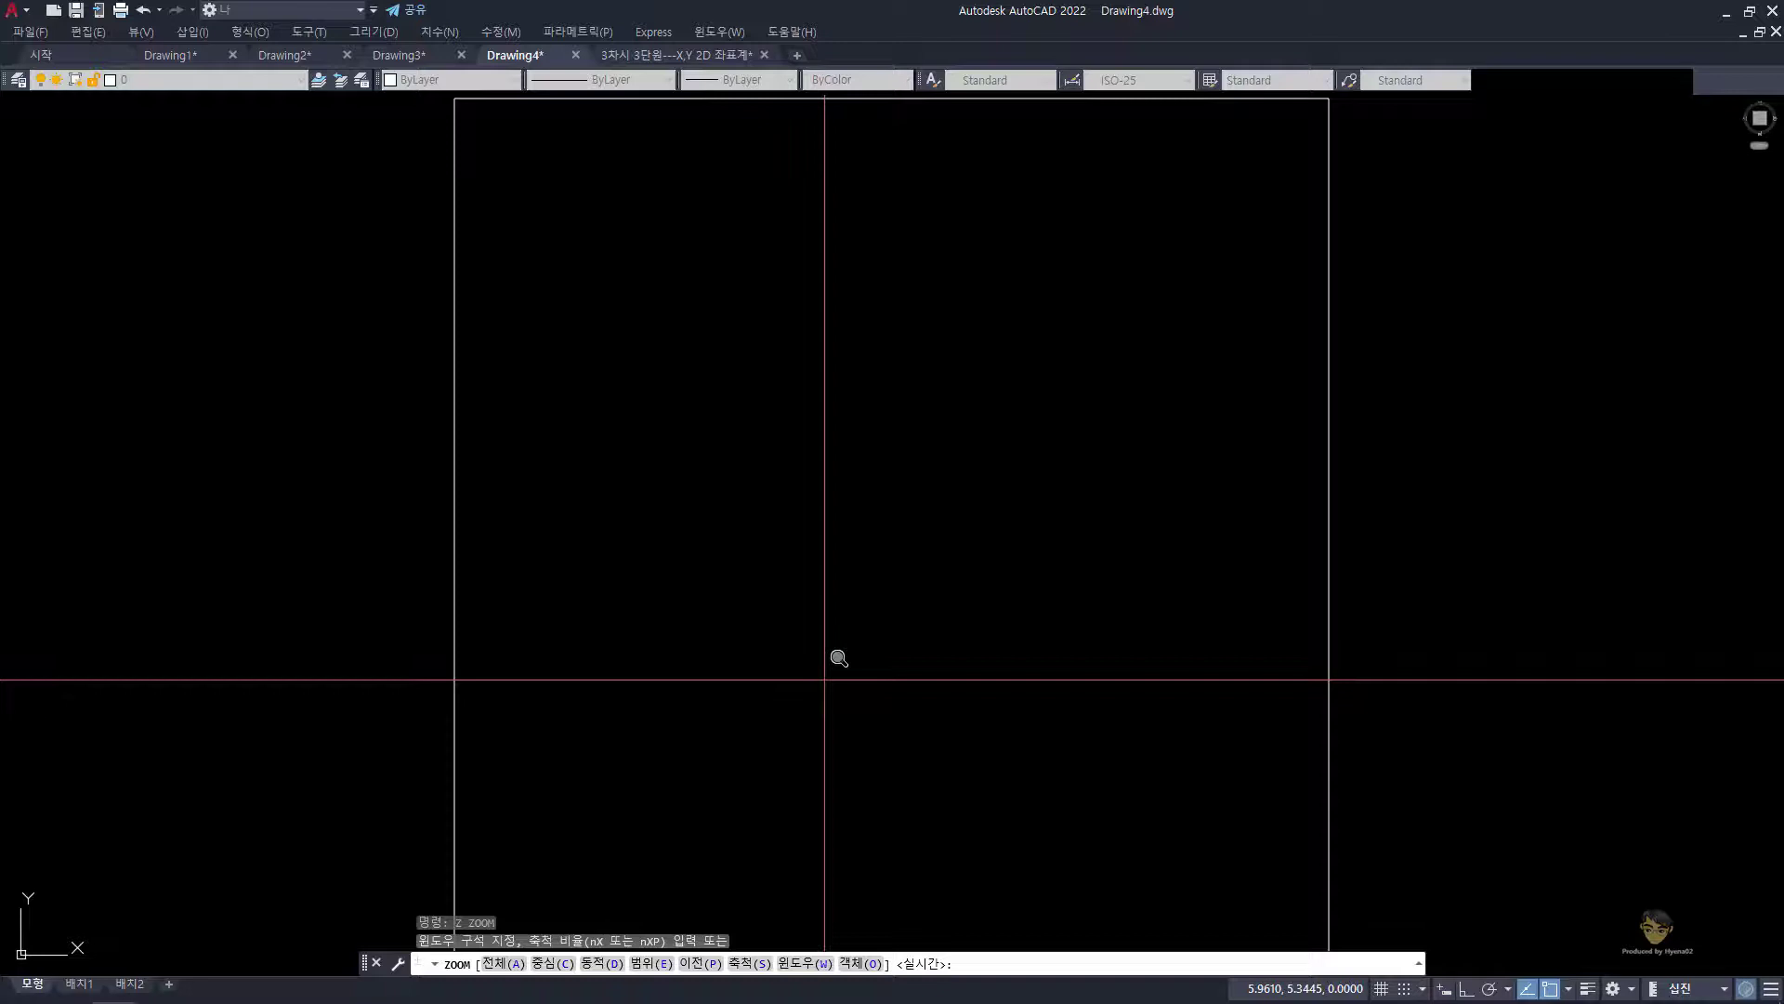
pyautogui.write('E')
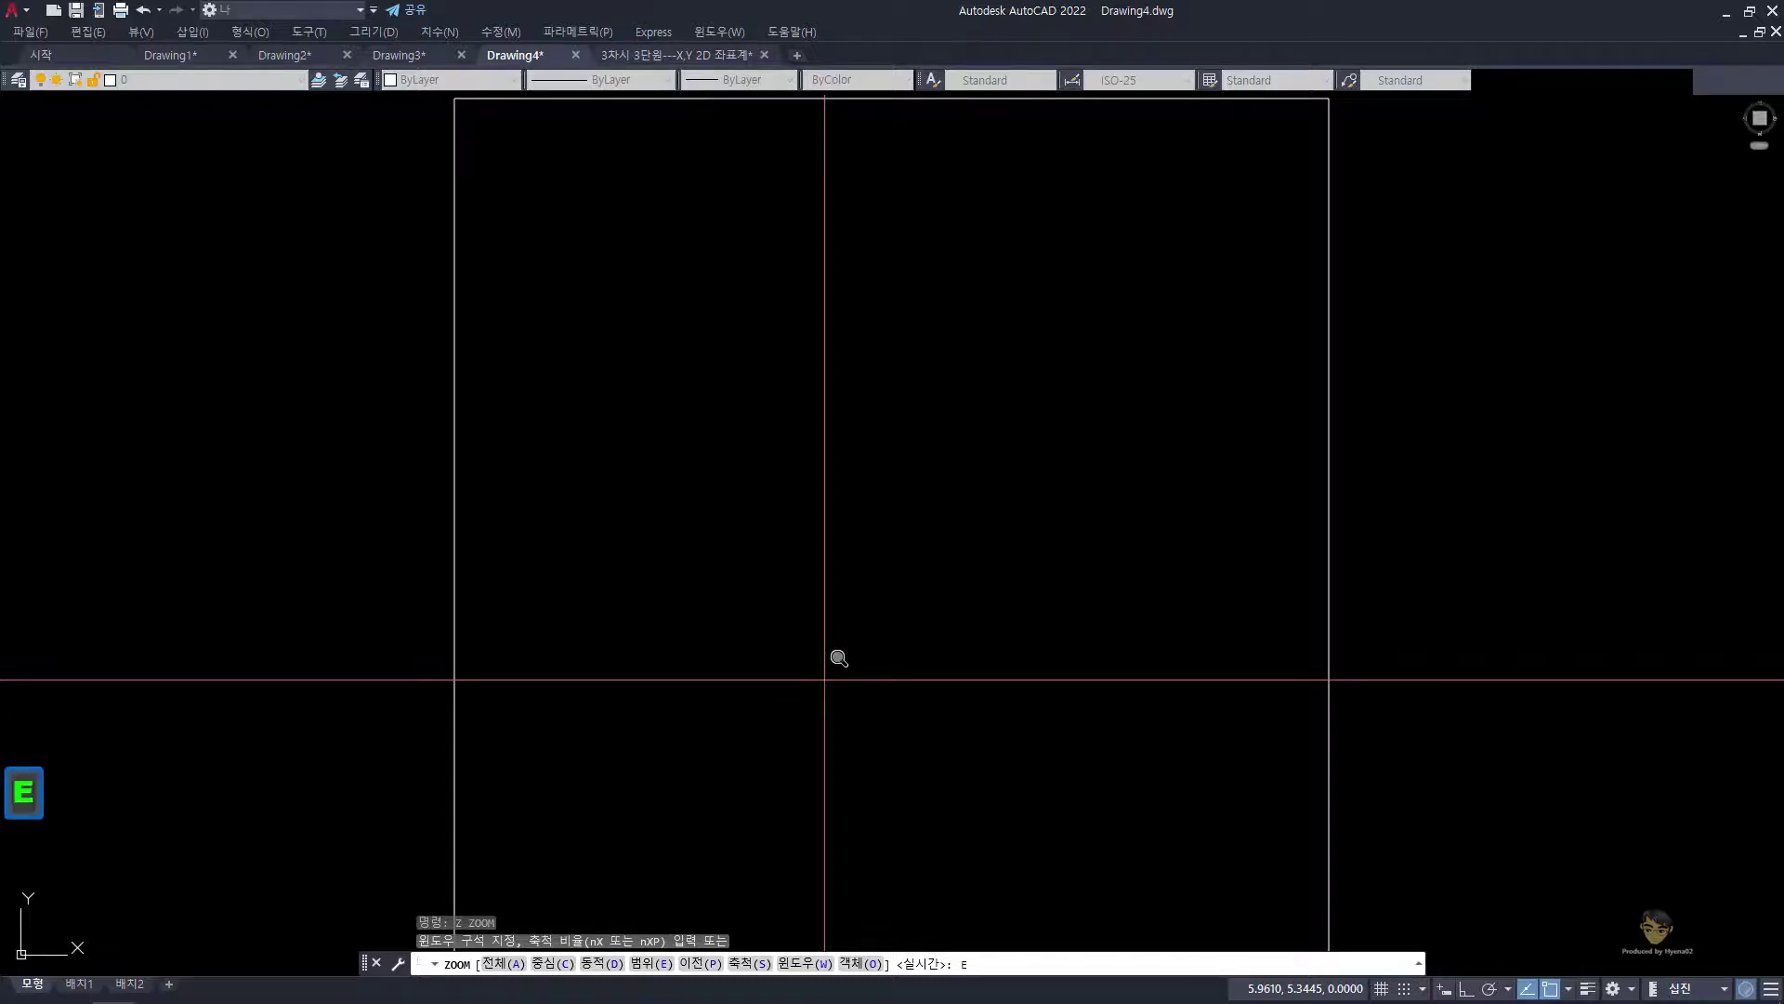
pyautogui.press('space')
pyautogui.scroll(-2, 925, 427)
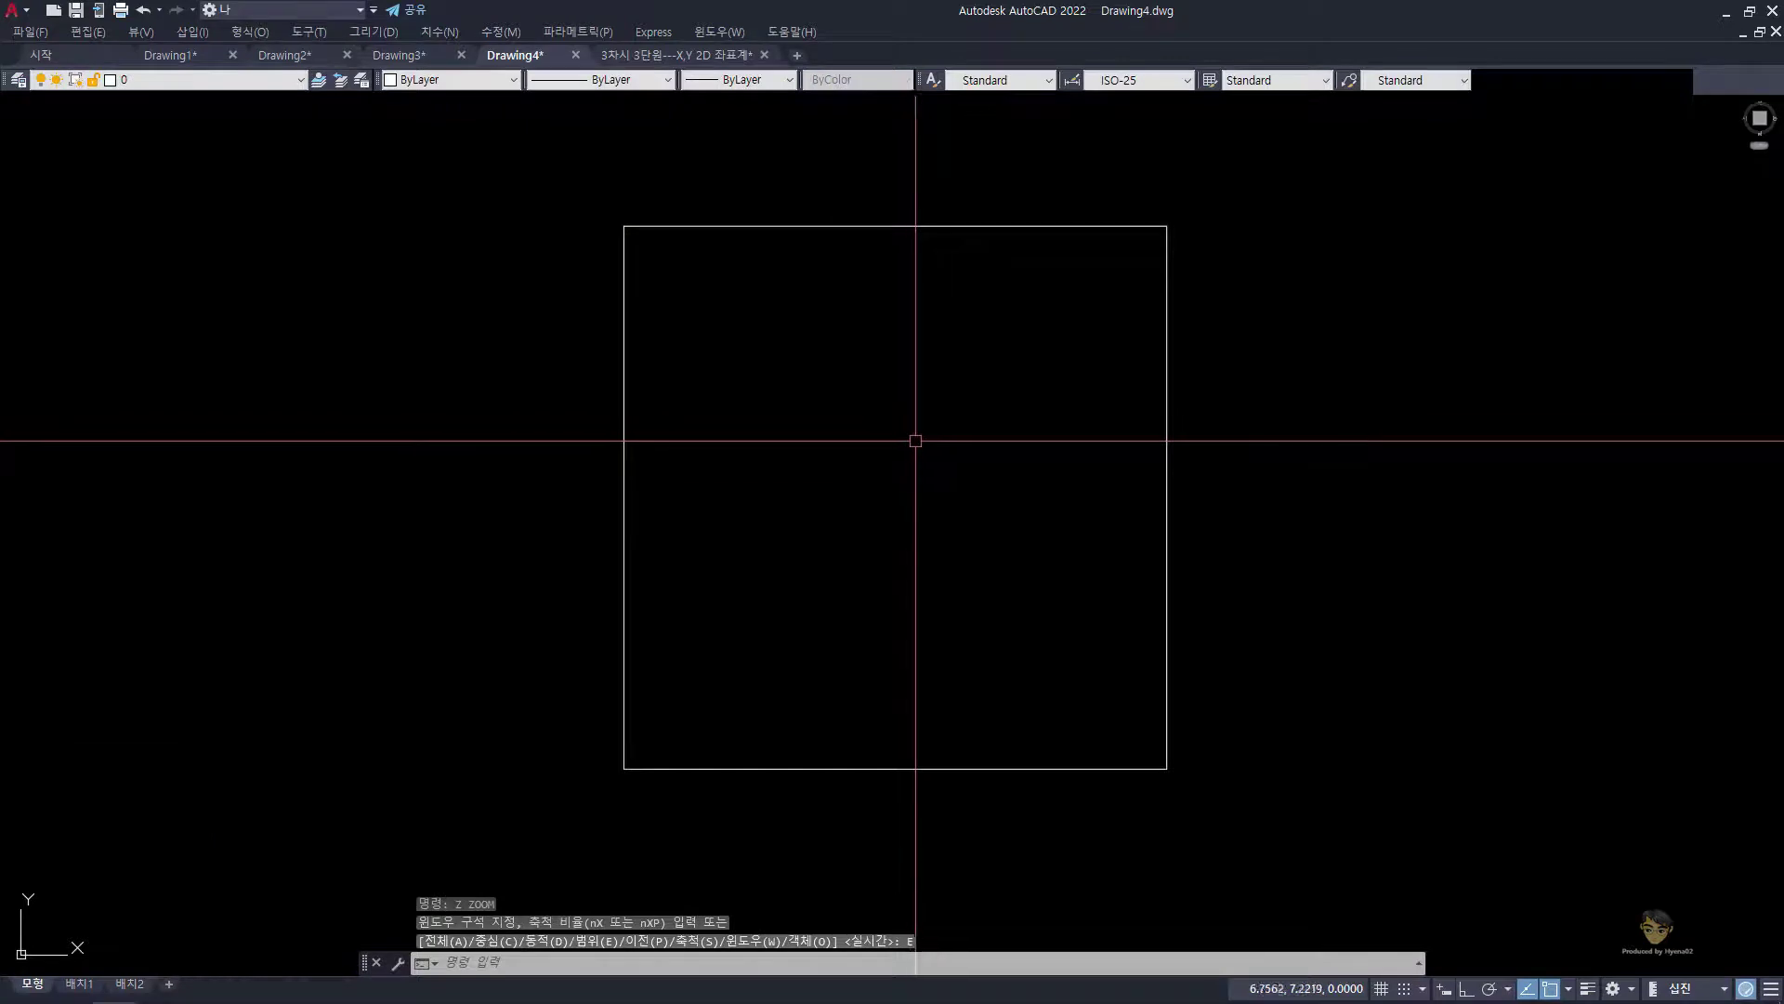
pyautogui.moveTo(885, 450); pyautogui.dragTo(888, 464, button='middle')
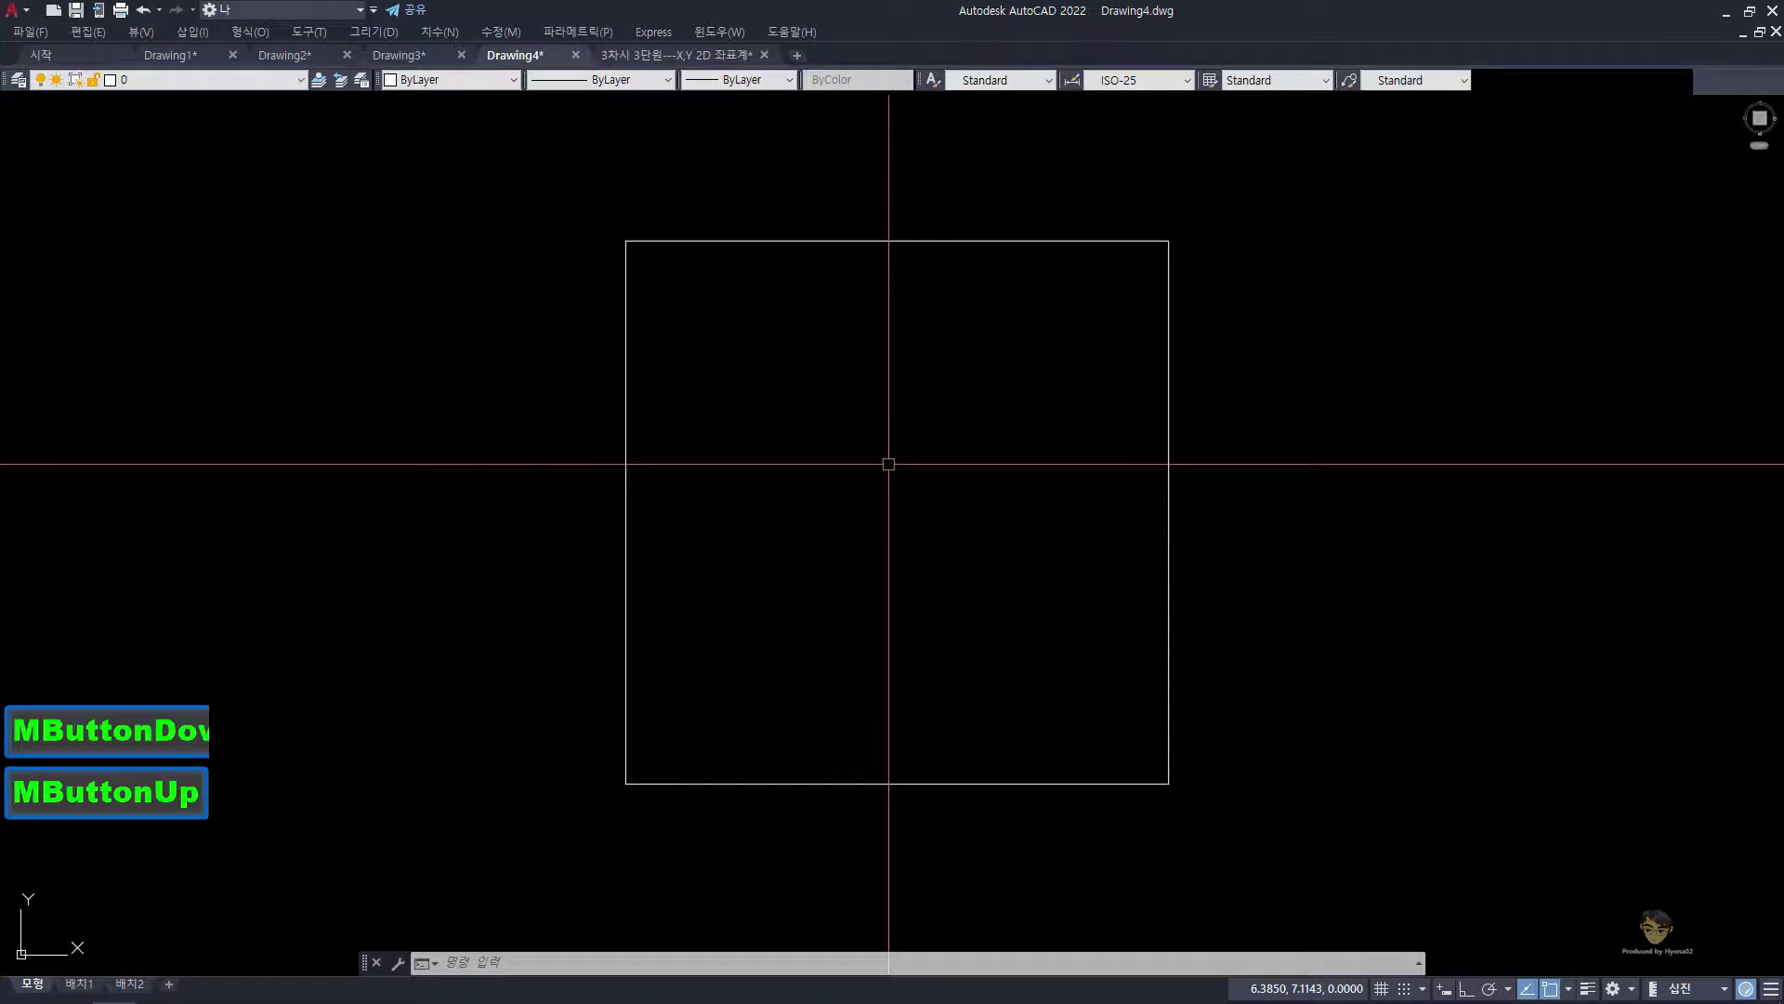
pyautogui.scroll(-1, 889, 464)
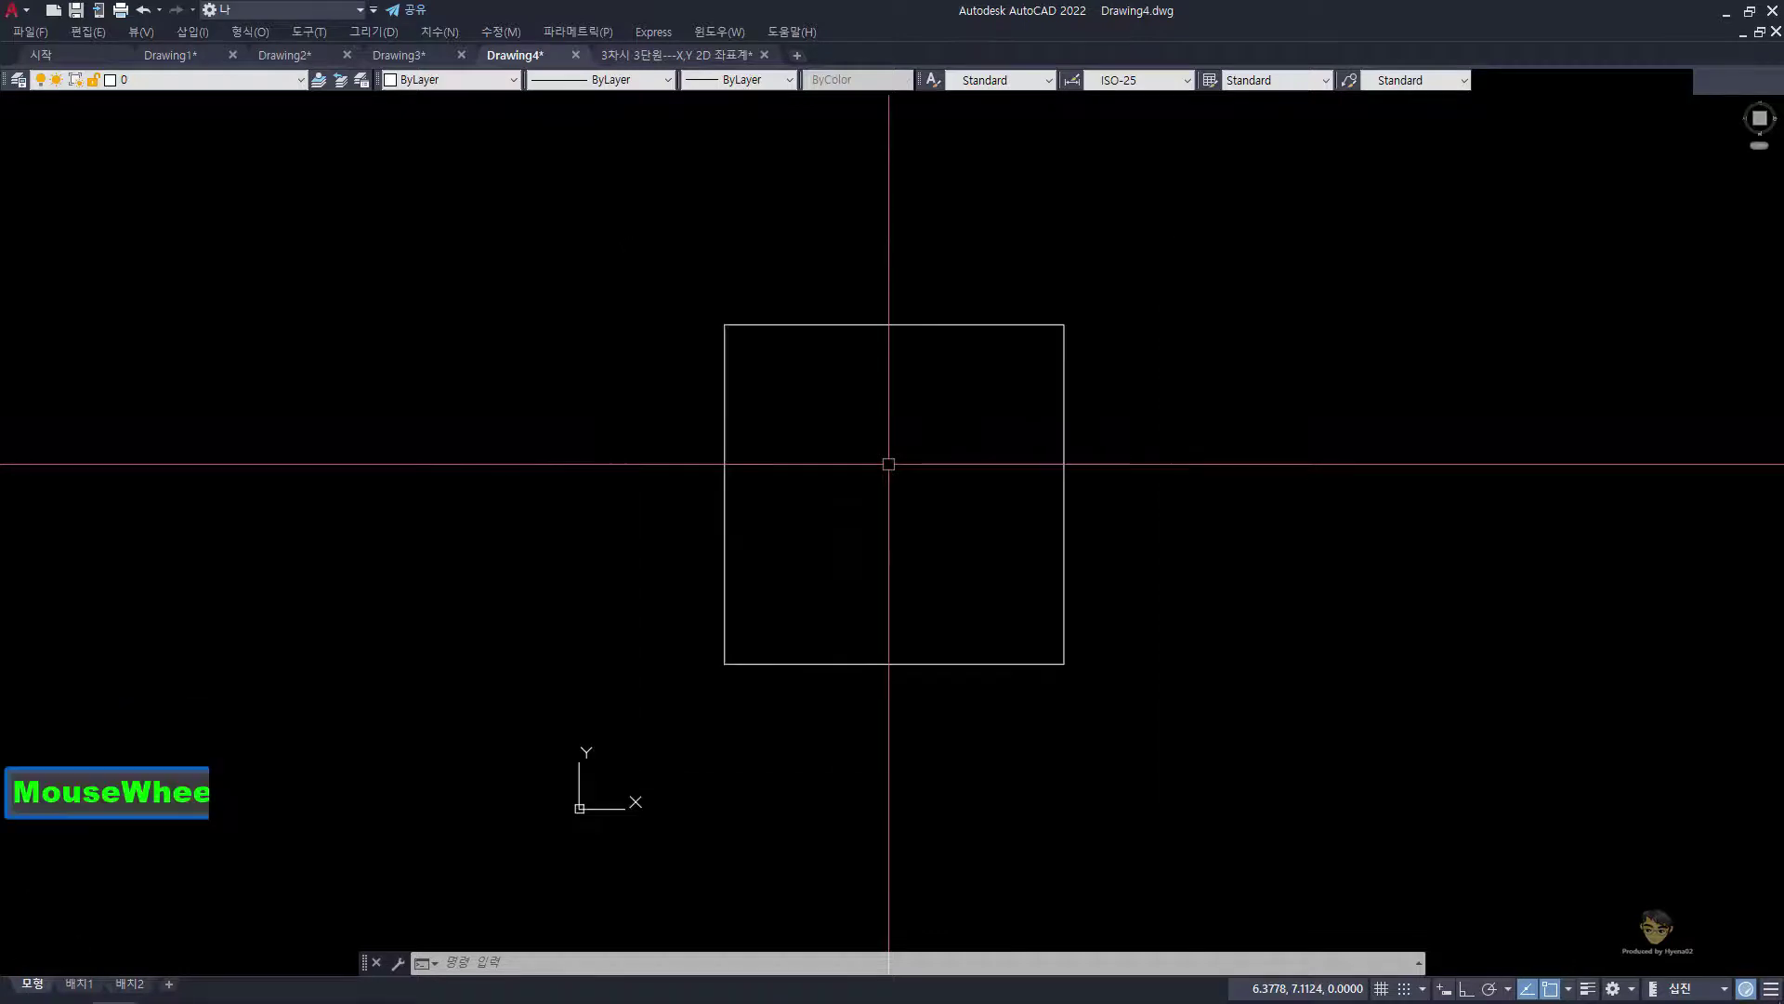
pyautogui.scroll(1, 888, 455)
pyautogui.moveTo(888, 456); pyautogui.dragTo(757, 444, button='middle')
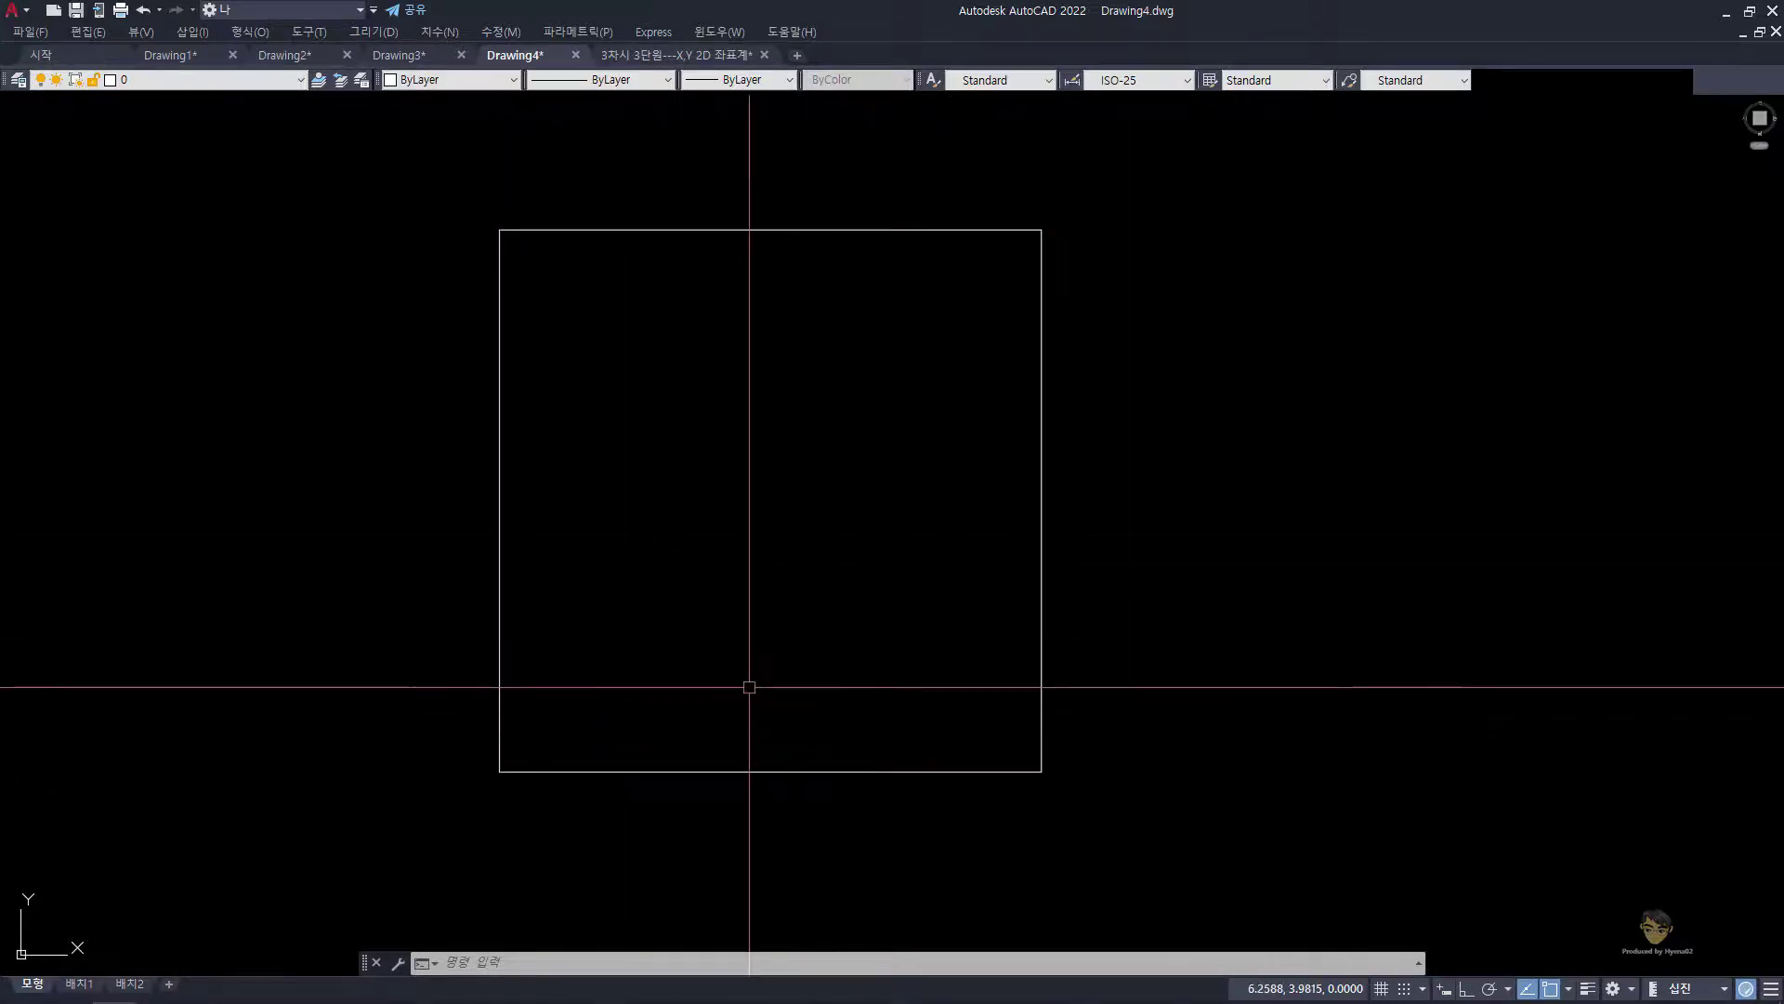
# Step: Switch to the X,Y 2D coordinate drawing and turn on its grid display
pyautogui.click(729, 55)
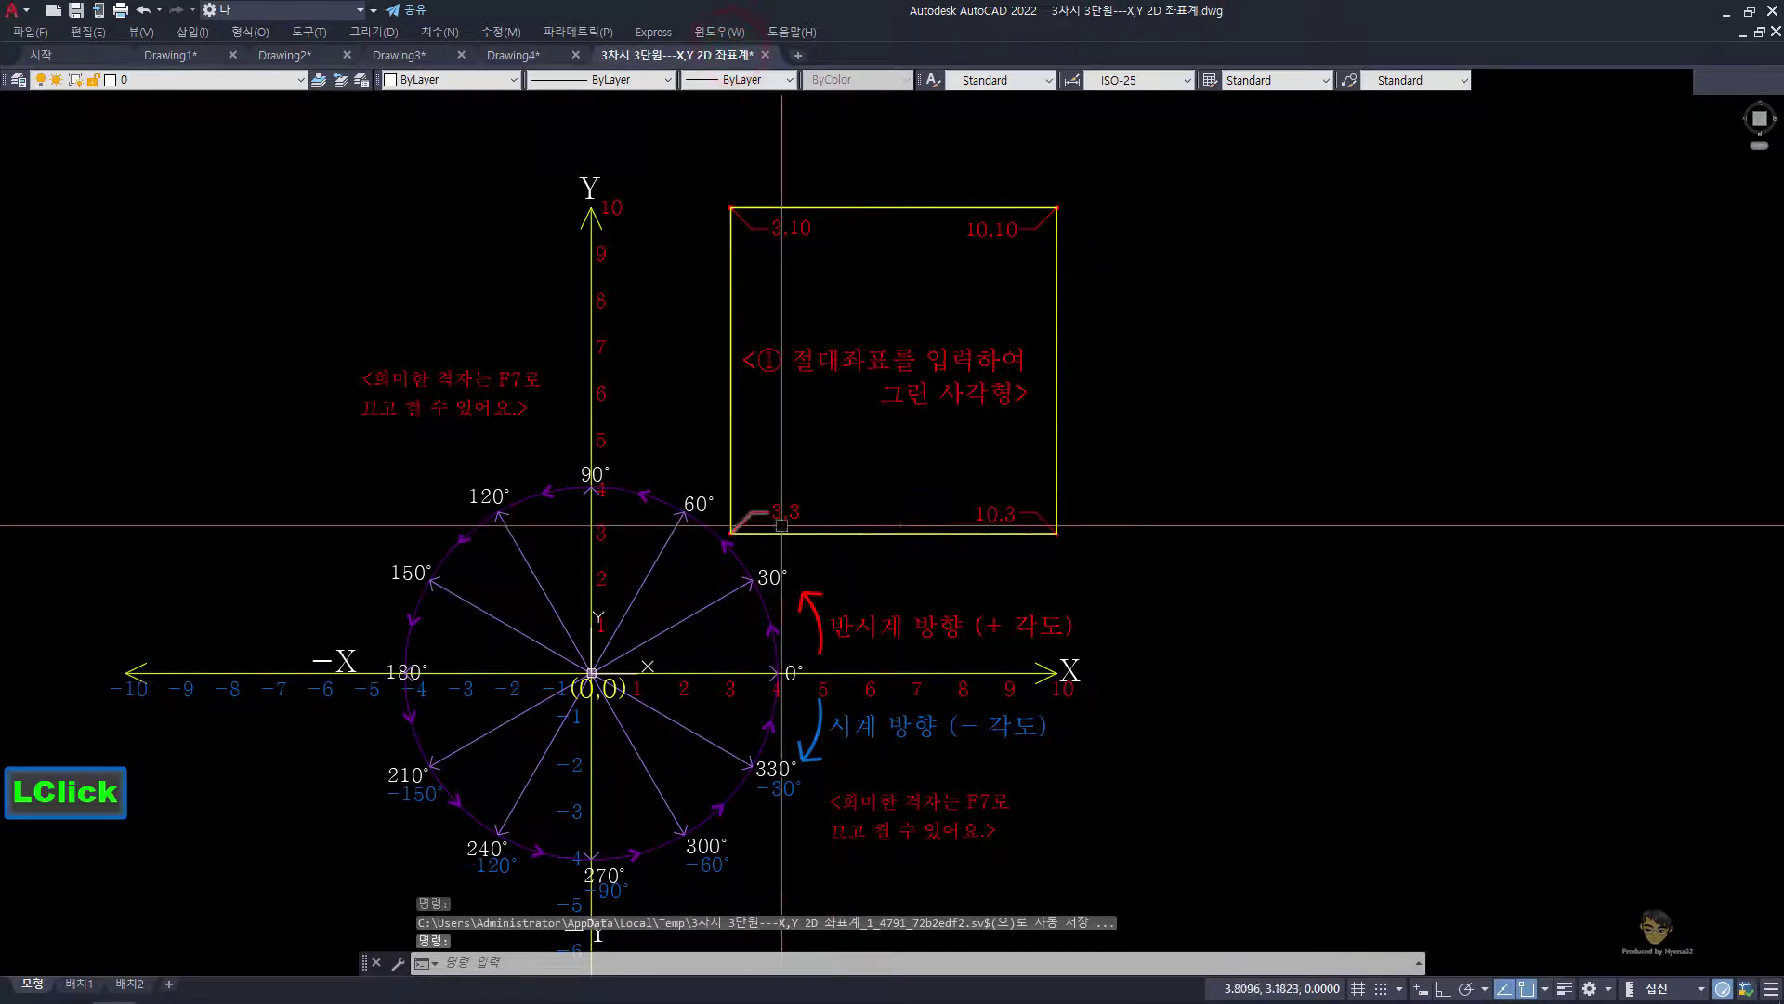
pyautogui.press('F7')
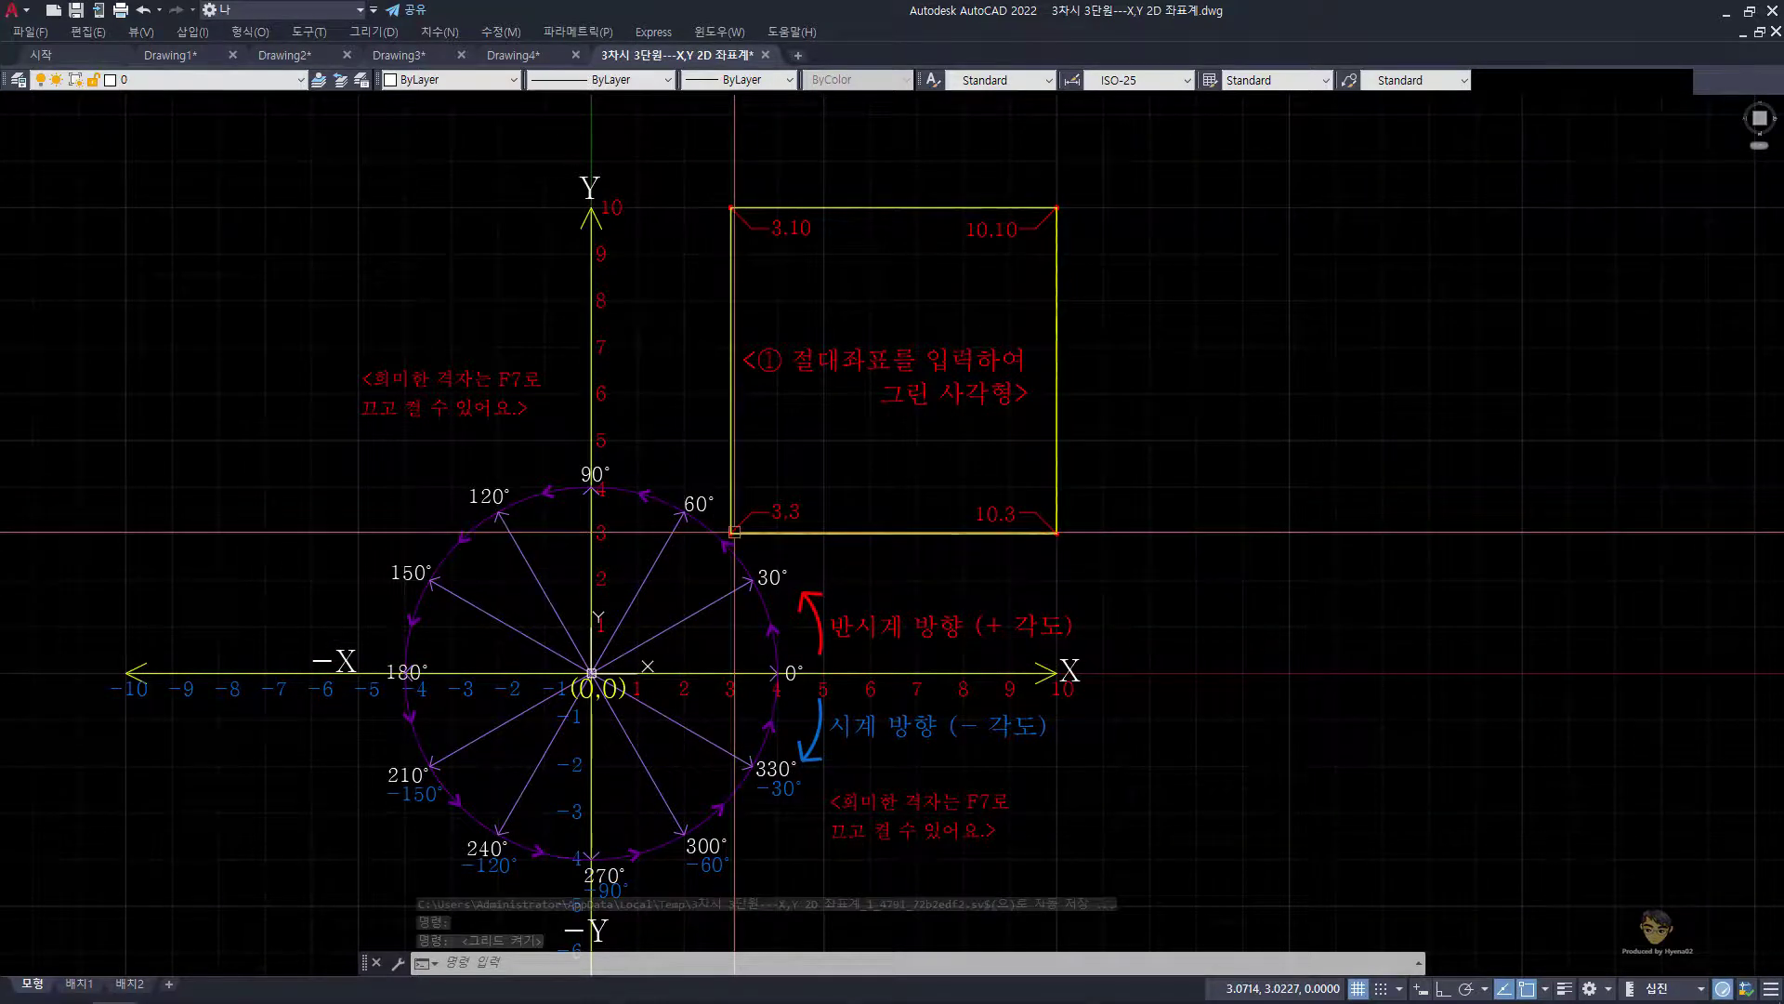
pyautogui.moveTo(734, 532)
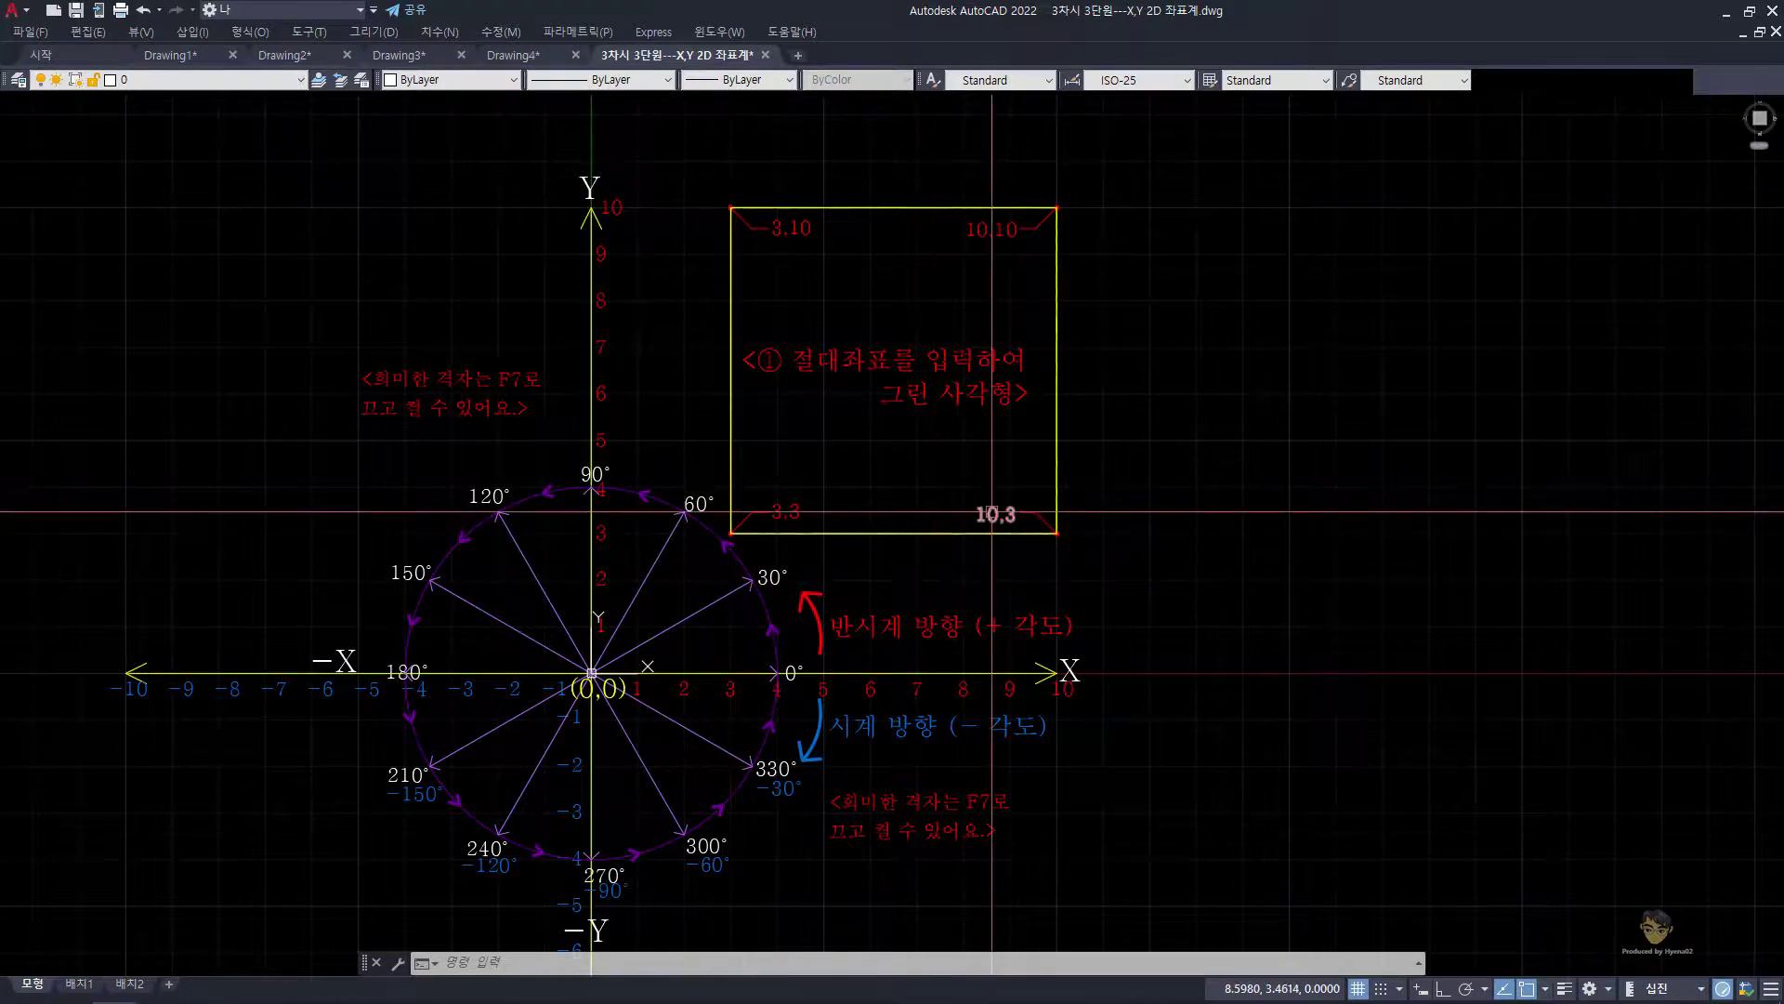
# Step: Explode the yellow absolute-coordinate rectangle into separate lines
pyautogui.click(907, 533)
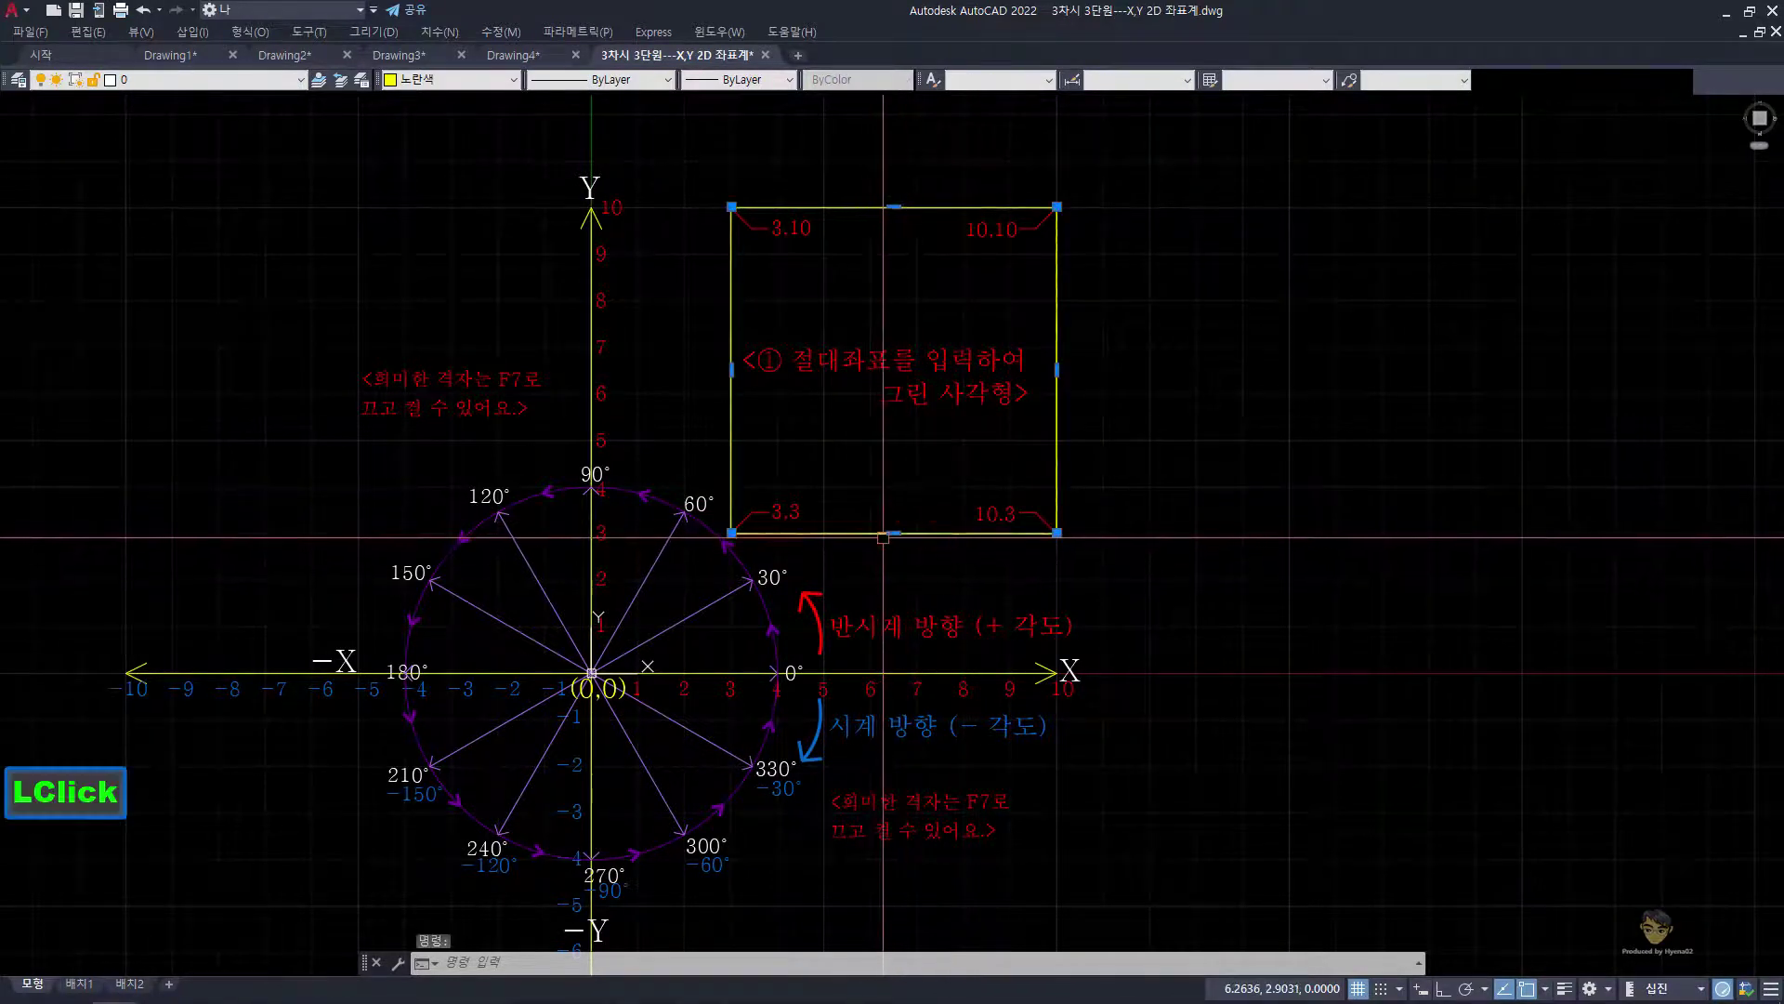
pyautogui.write('x')
pyautogui.press('space')
# Step: Examine the rectangle's lower, right and upper edges in drawing order by selecting them, and clear the selection
pyautogui.click(900, 532)
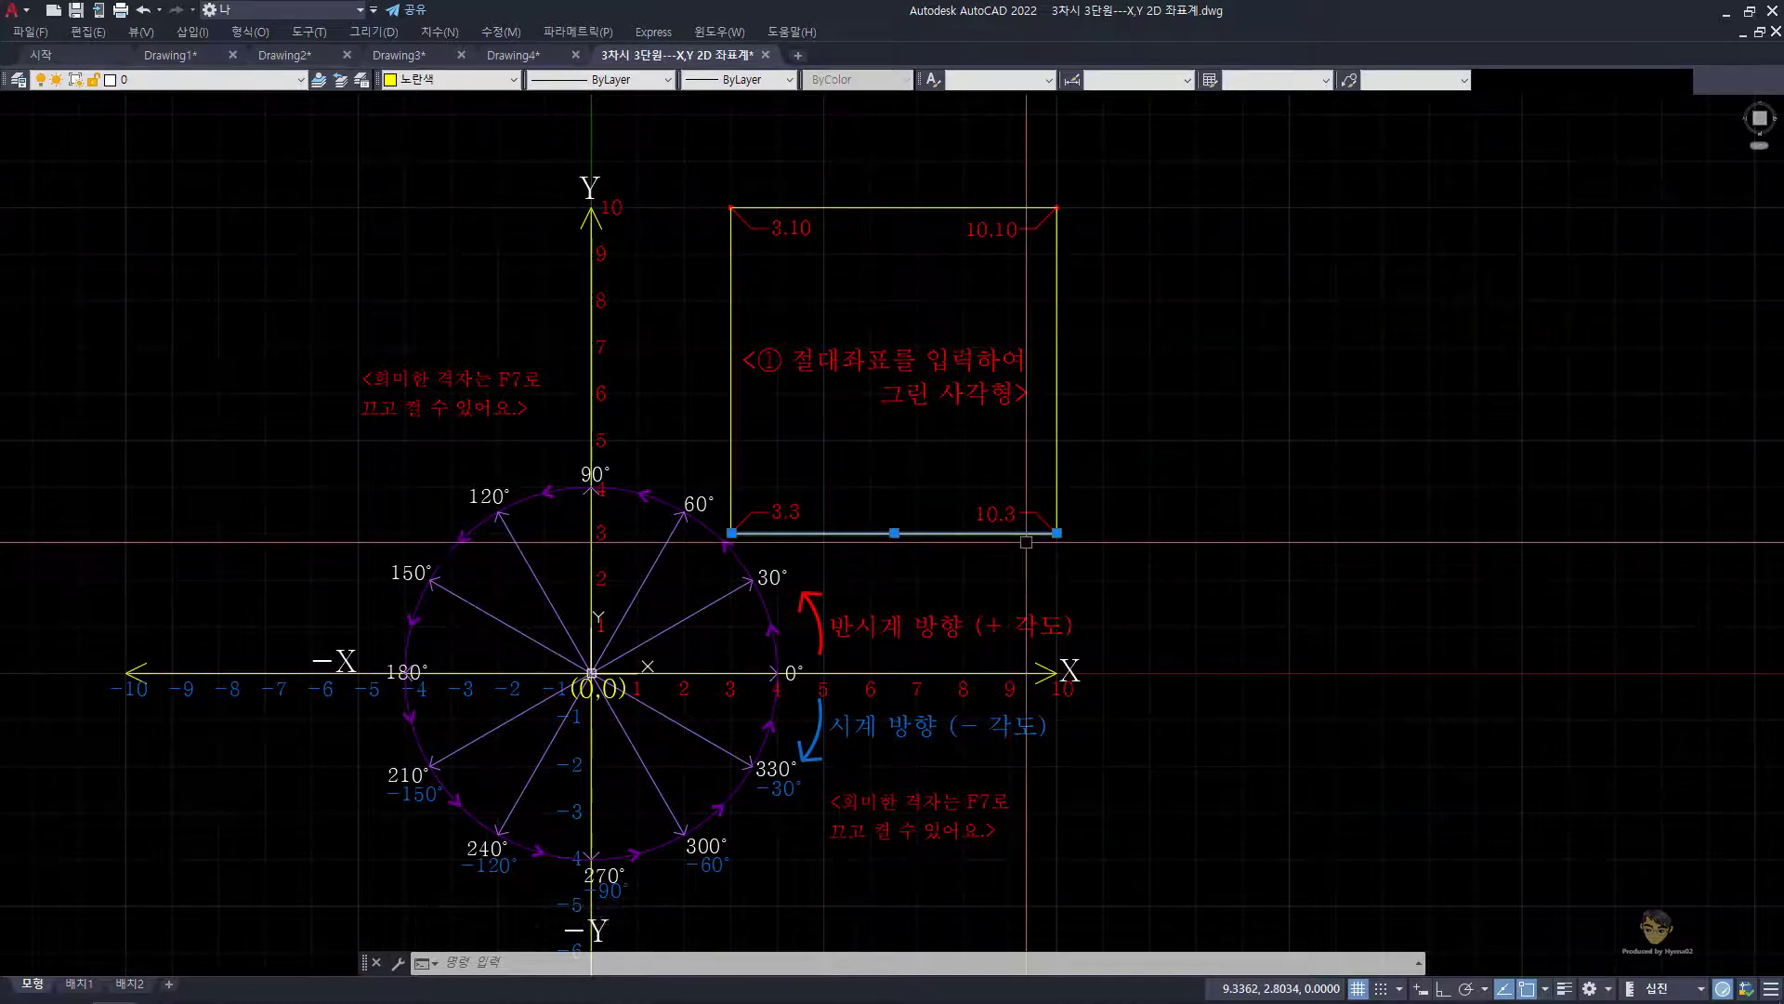
pyautogui.click(1056, 294)
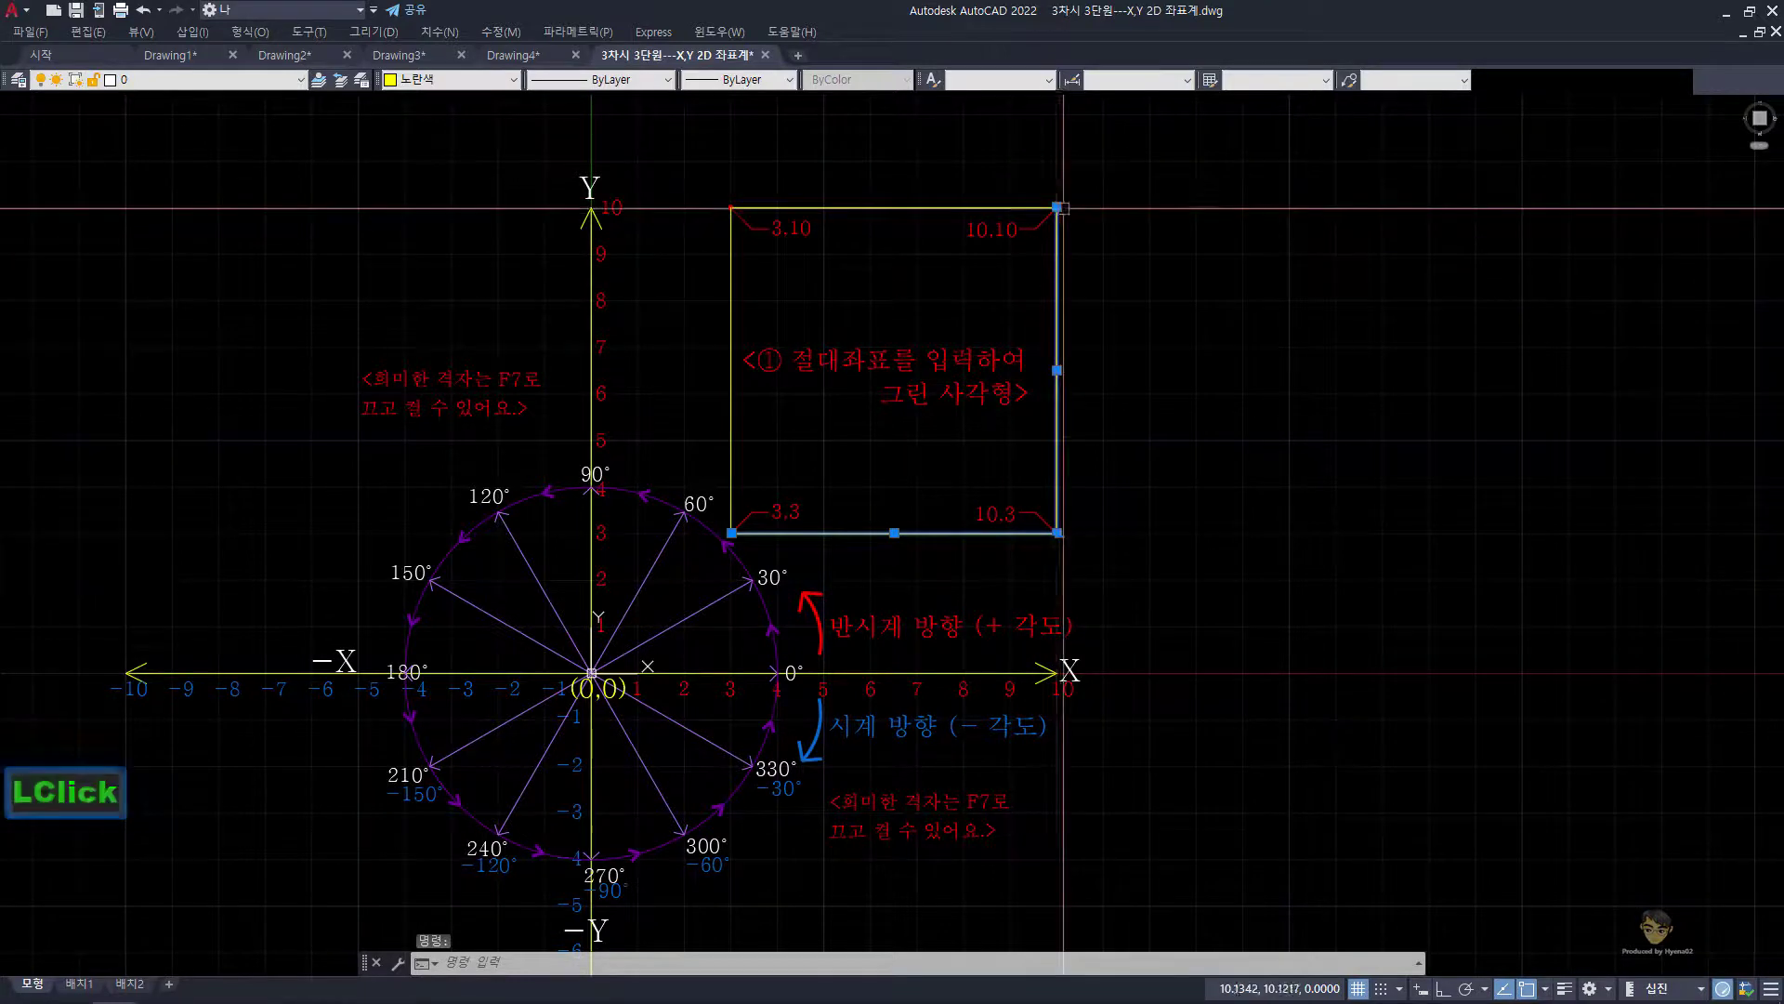
pyautogui.click(808, 207)
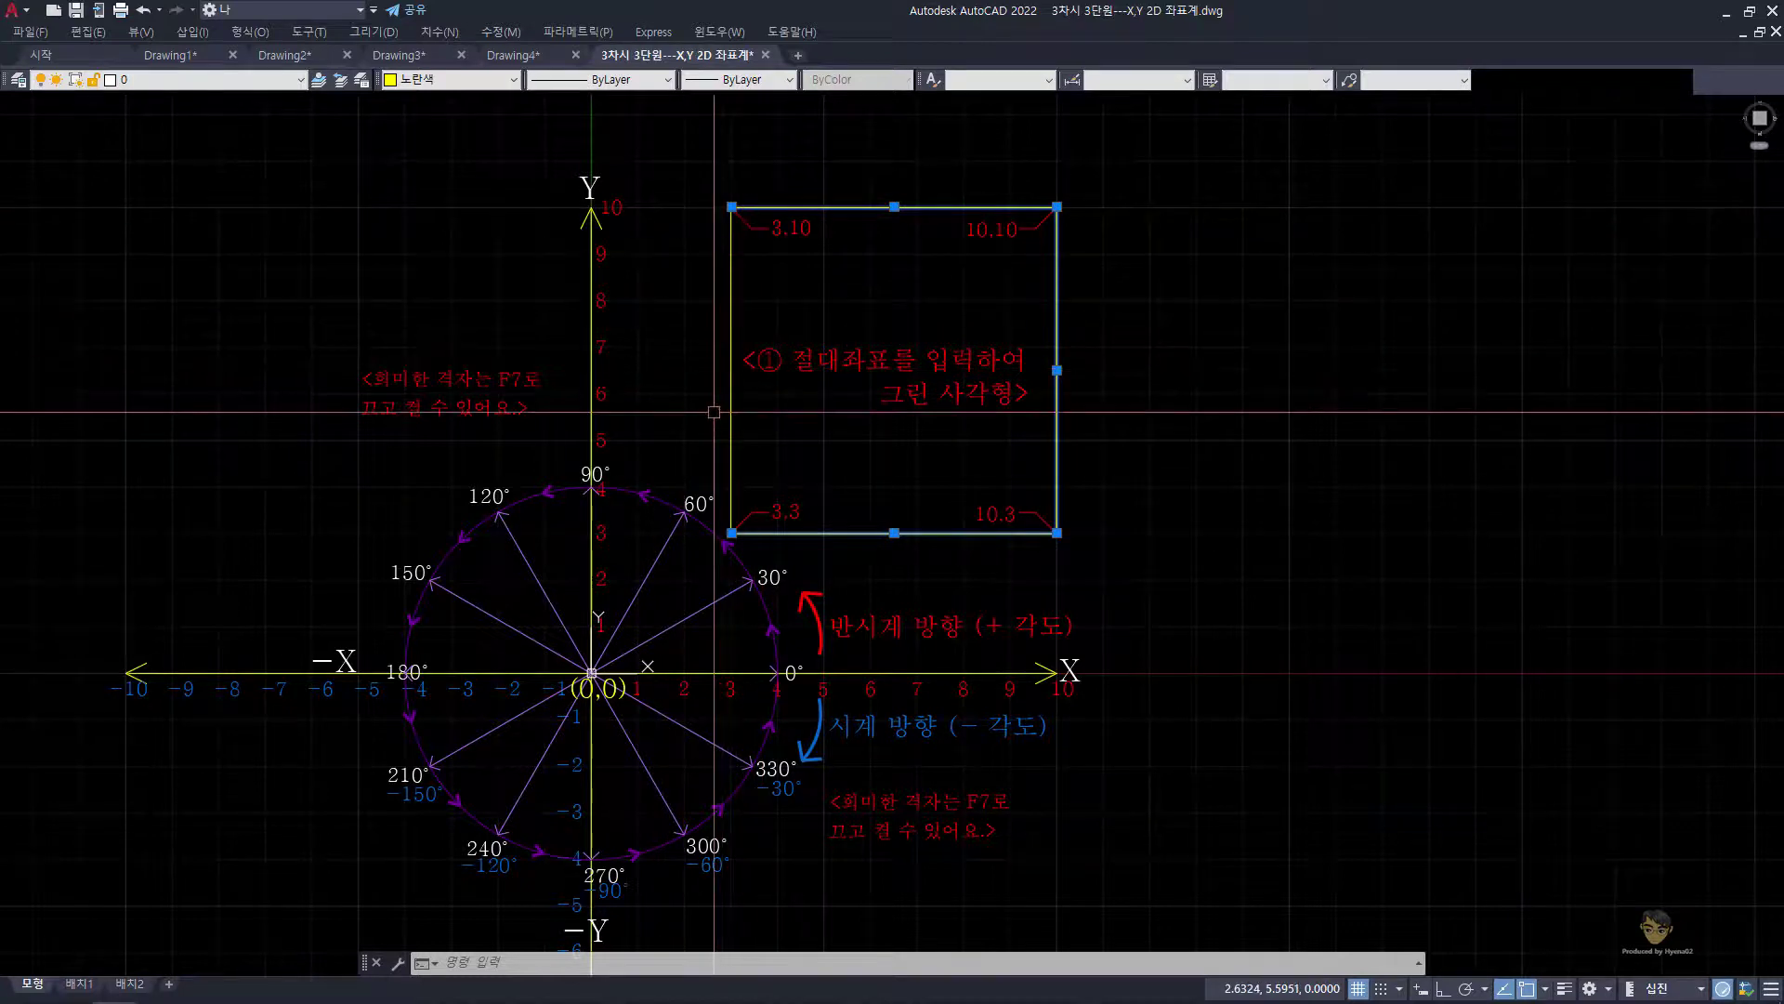
pyautogui.press('Escape')
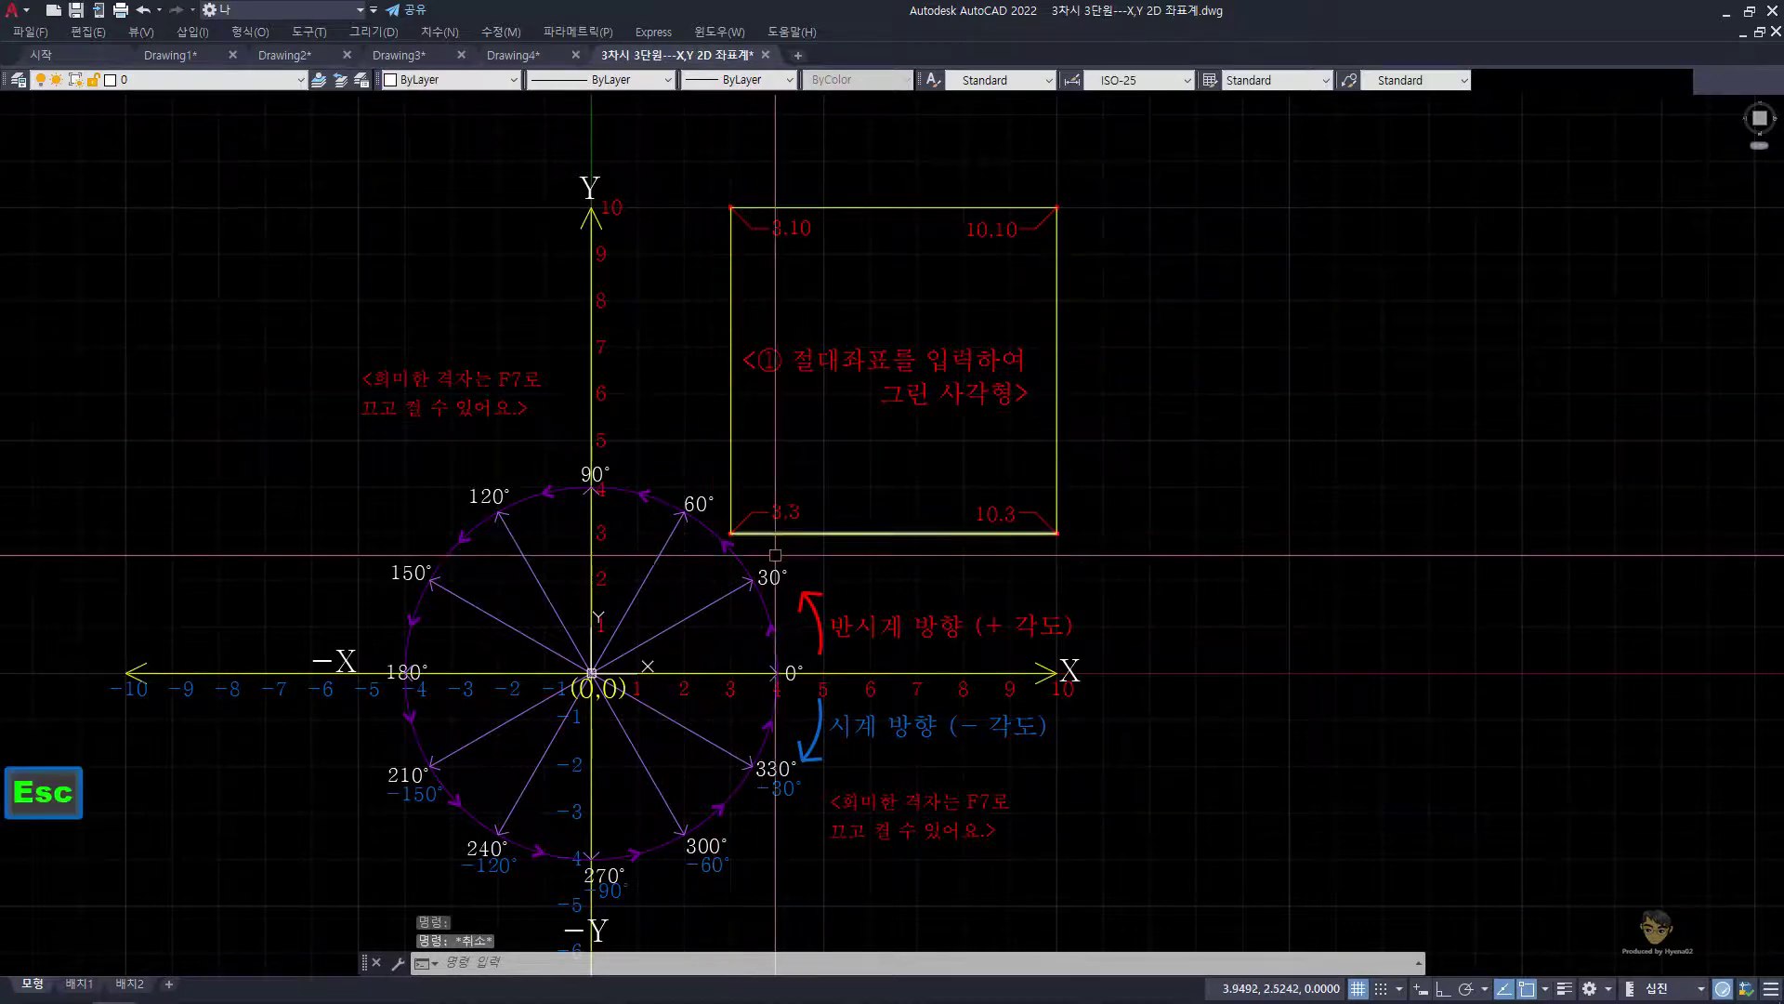
# Step: Examine the rectangle's lower edge from 3,3 to 10,3 and its right edge from 10,3 to 10,10 up close
pyautogui.scroll(3, 852, 539)
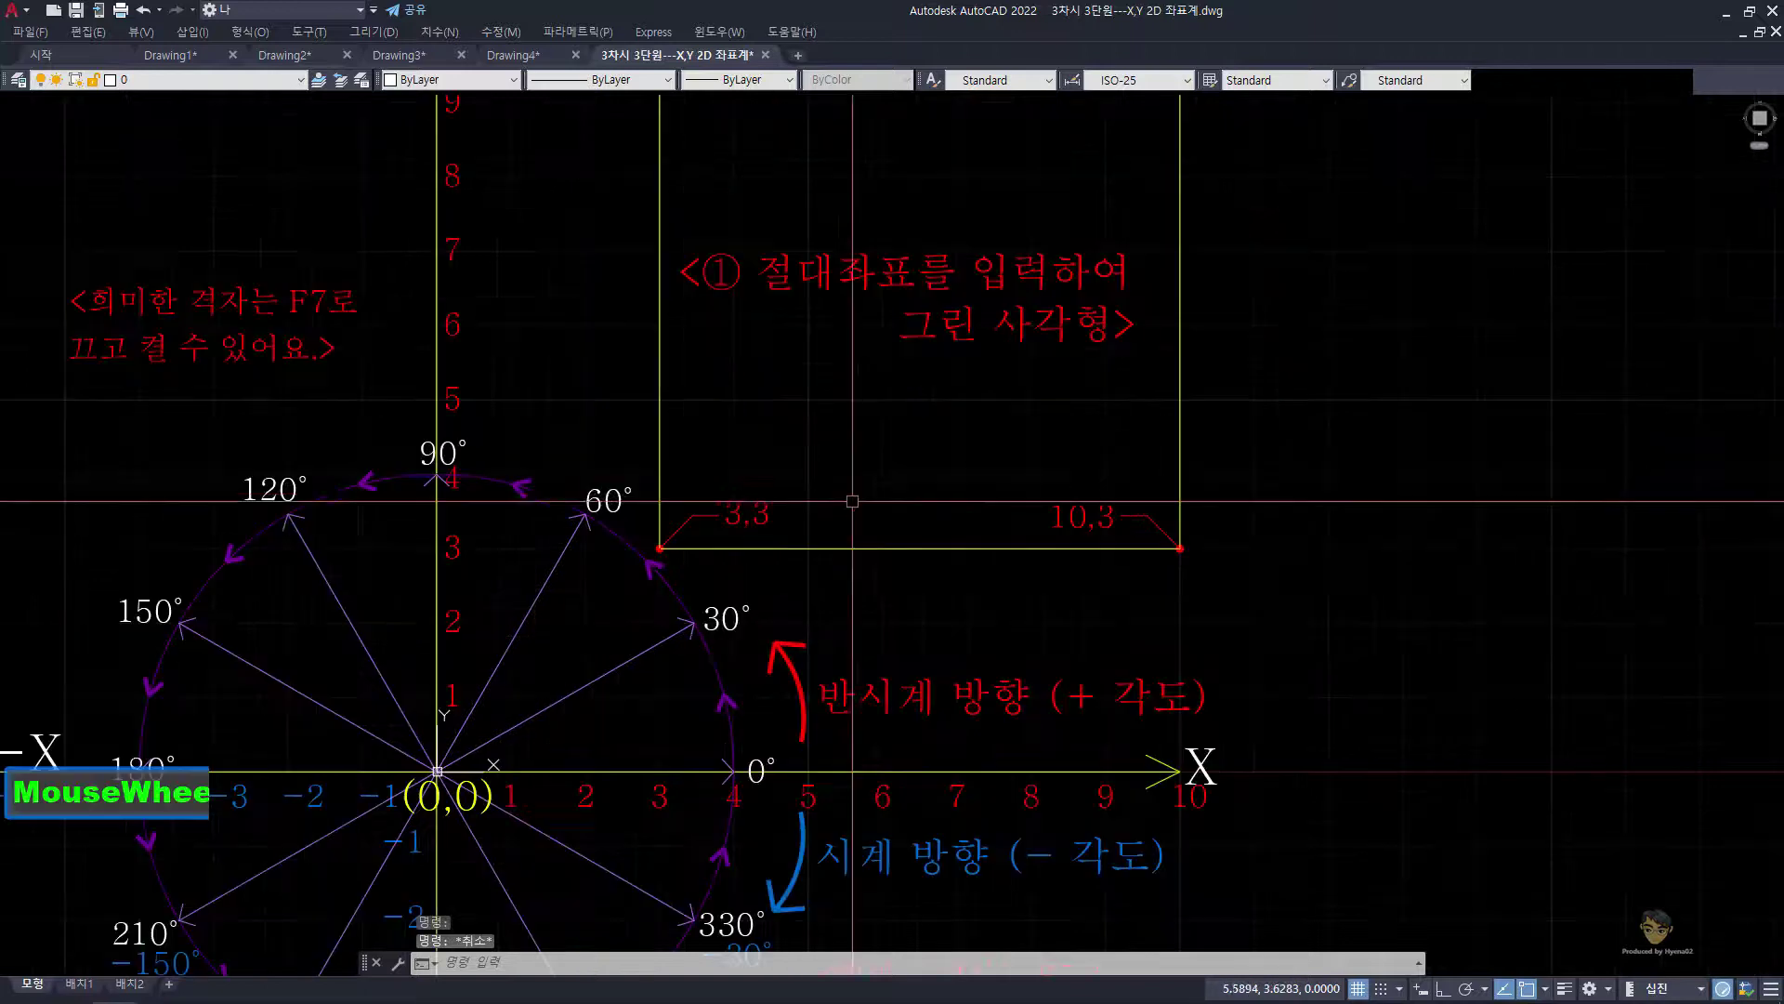
pyautogui.moveTo(870, 548); pyautogui.dragTo(813, 606, button='middle')
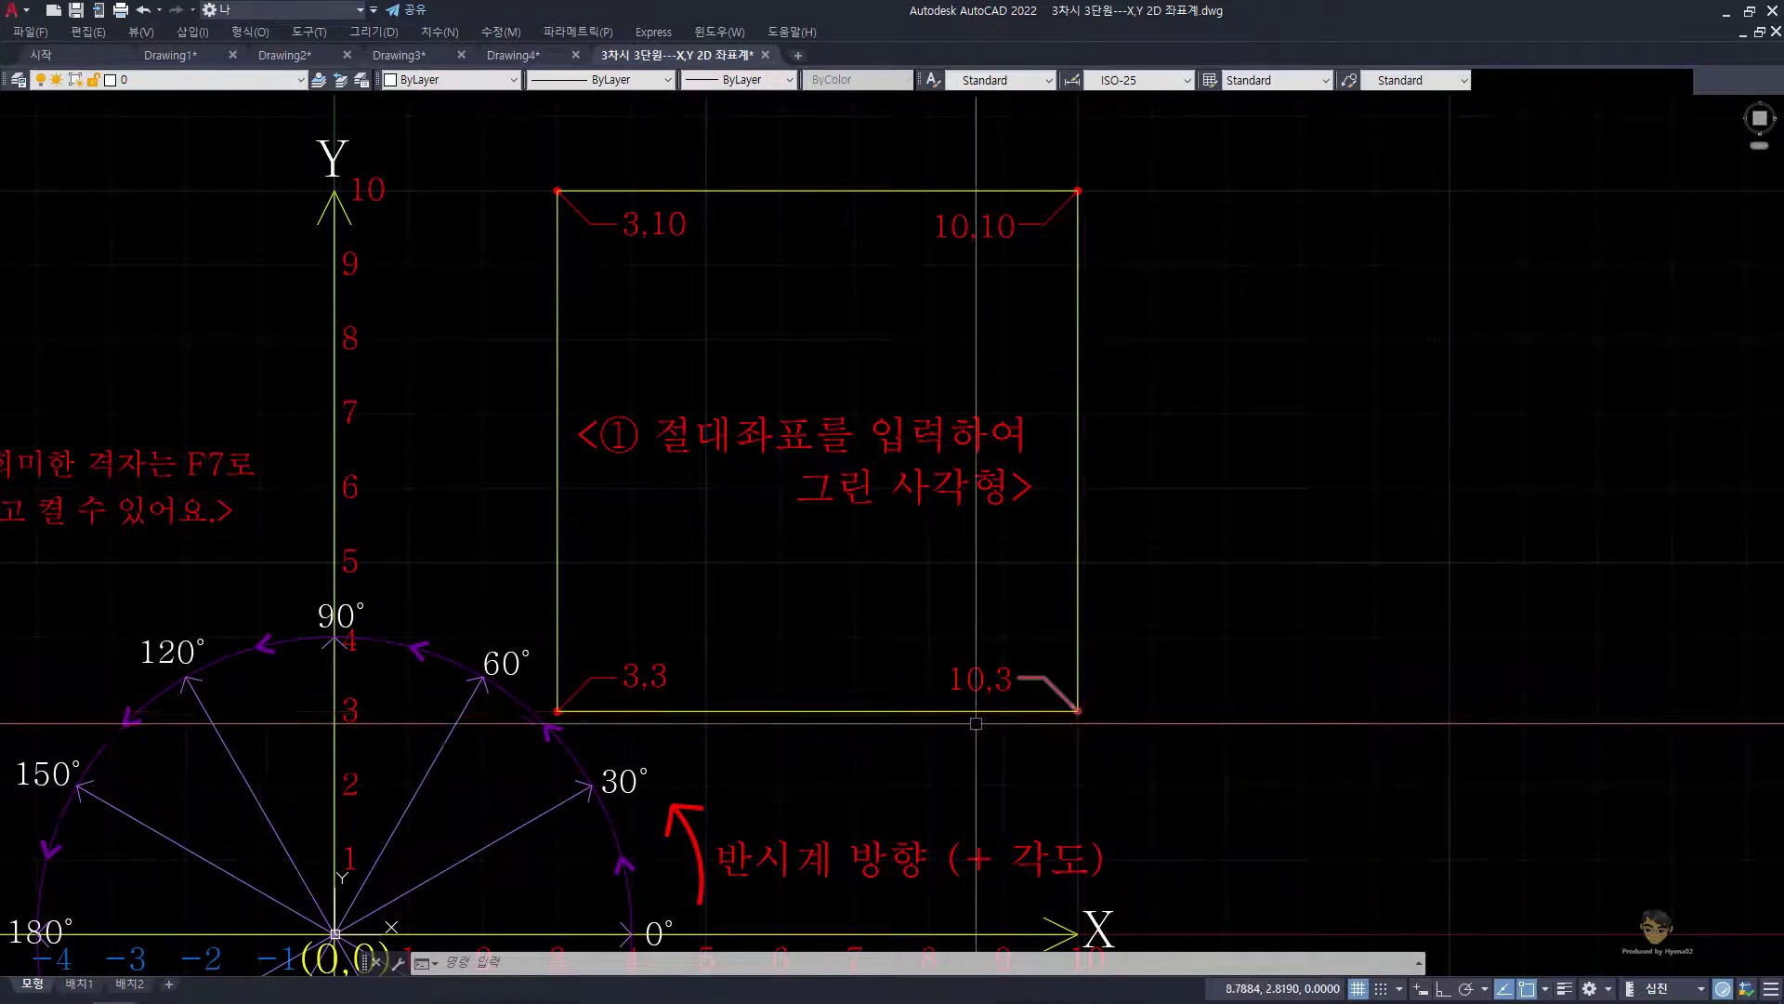
pyautogui.click(869, 710)
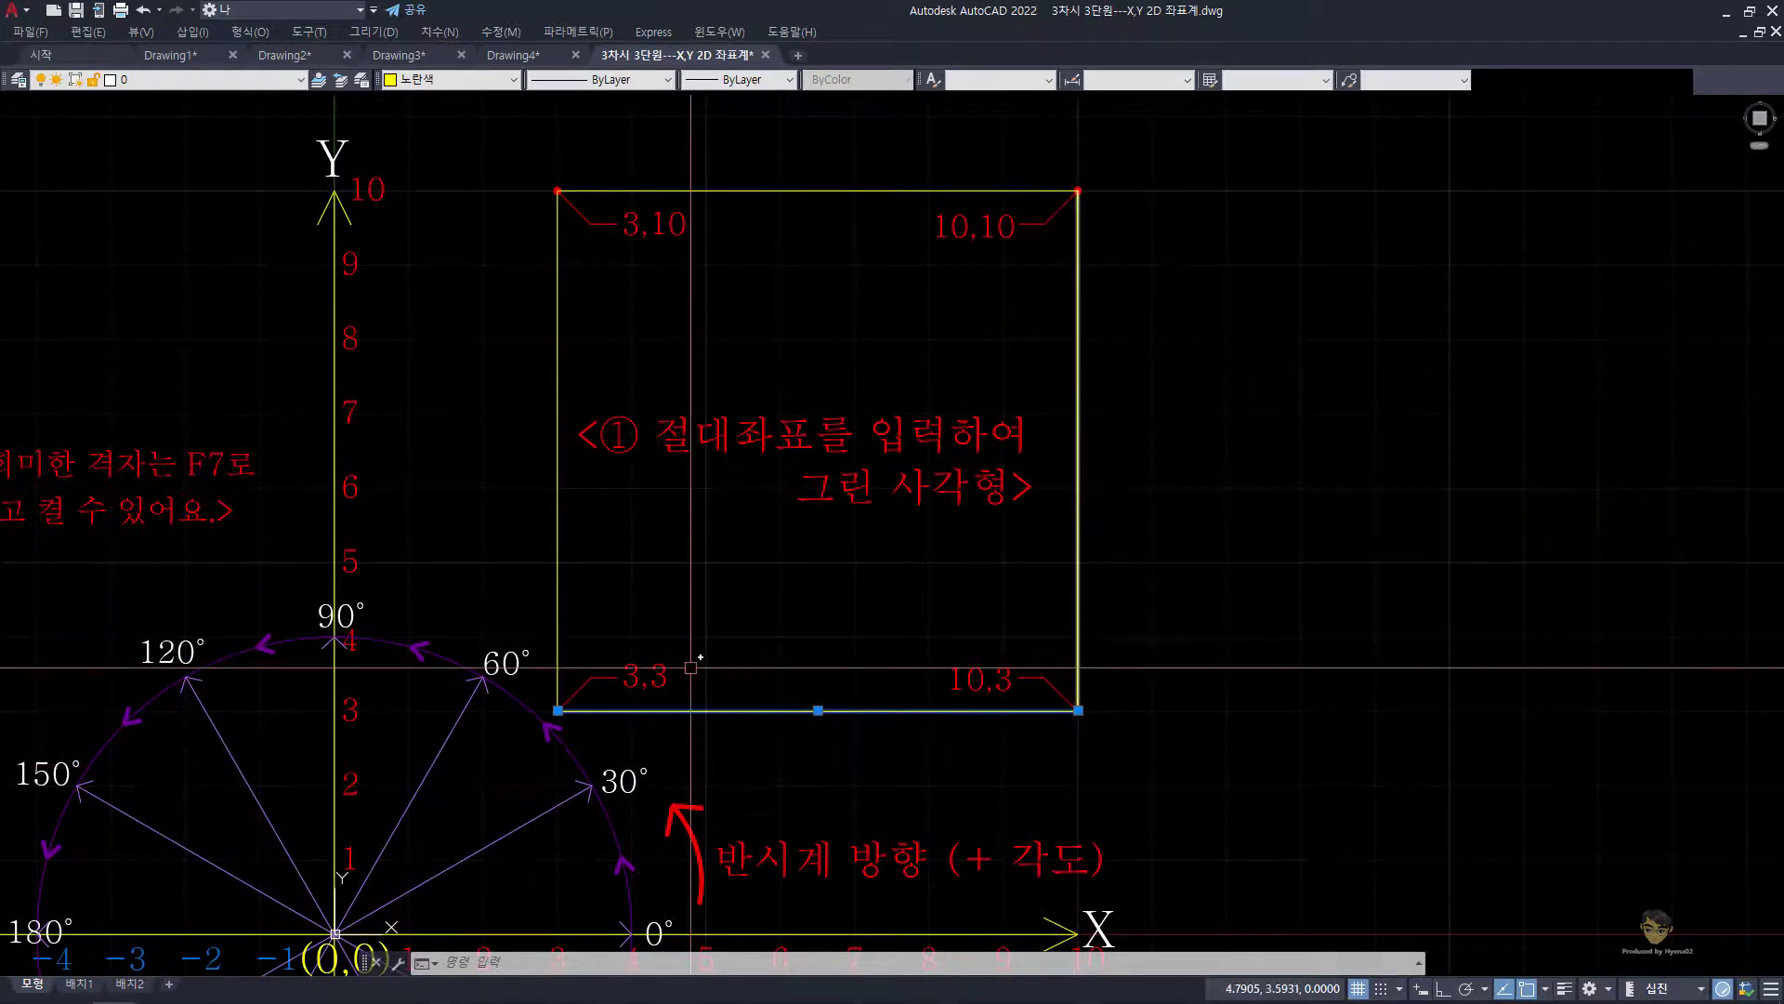
pyautogui.press('Escape')
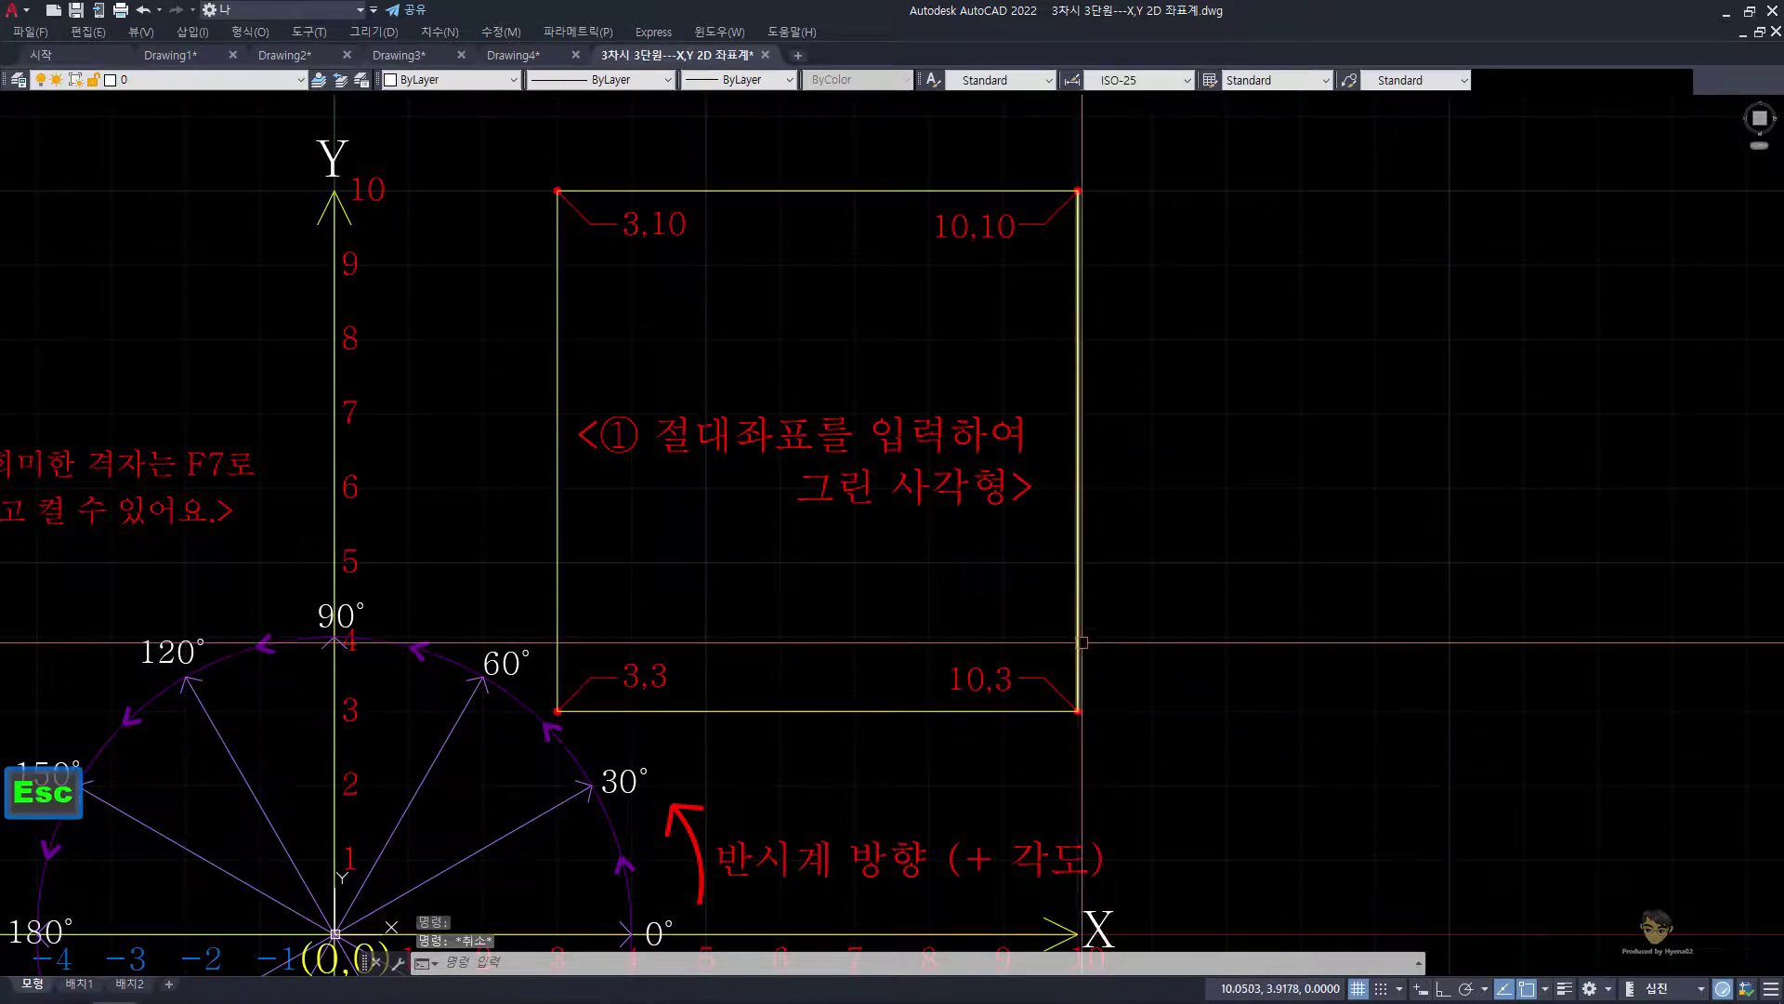
pyautogui.click(992, 711)
pyautogui.press('Escape')
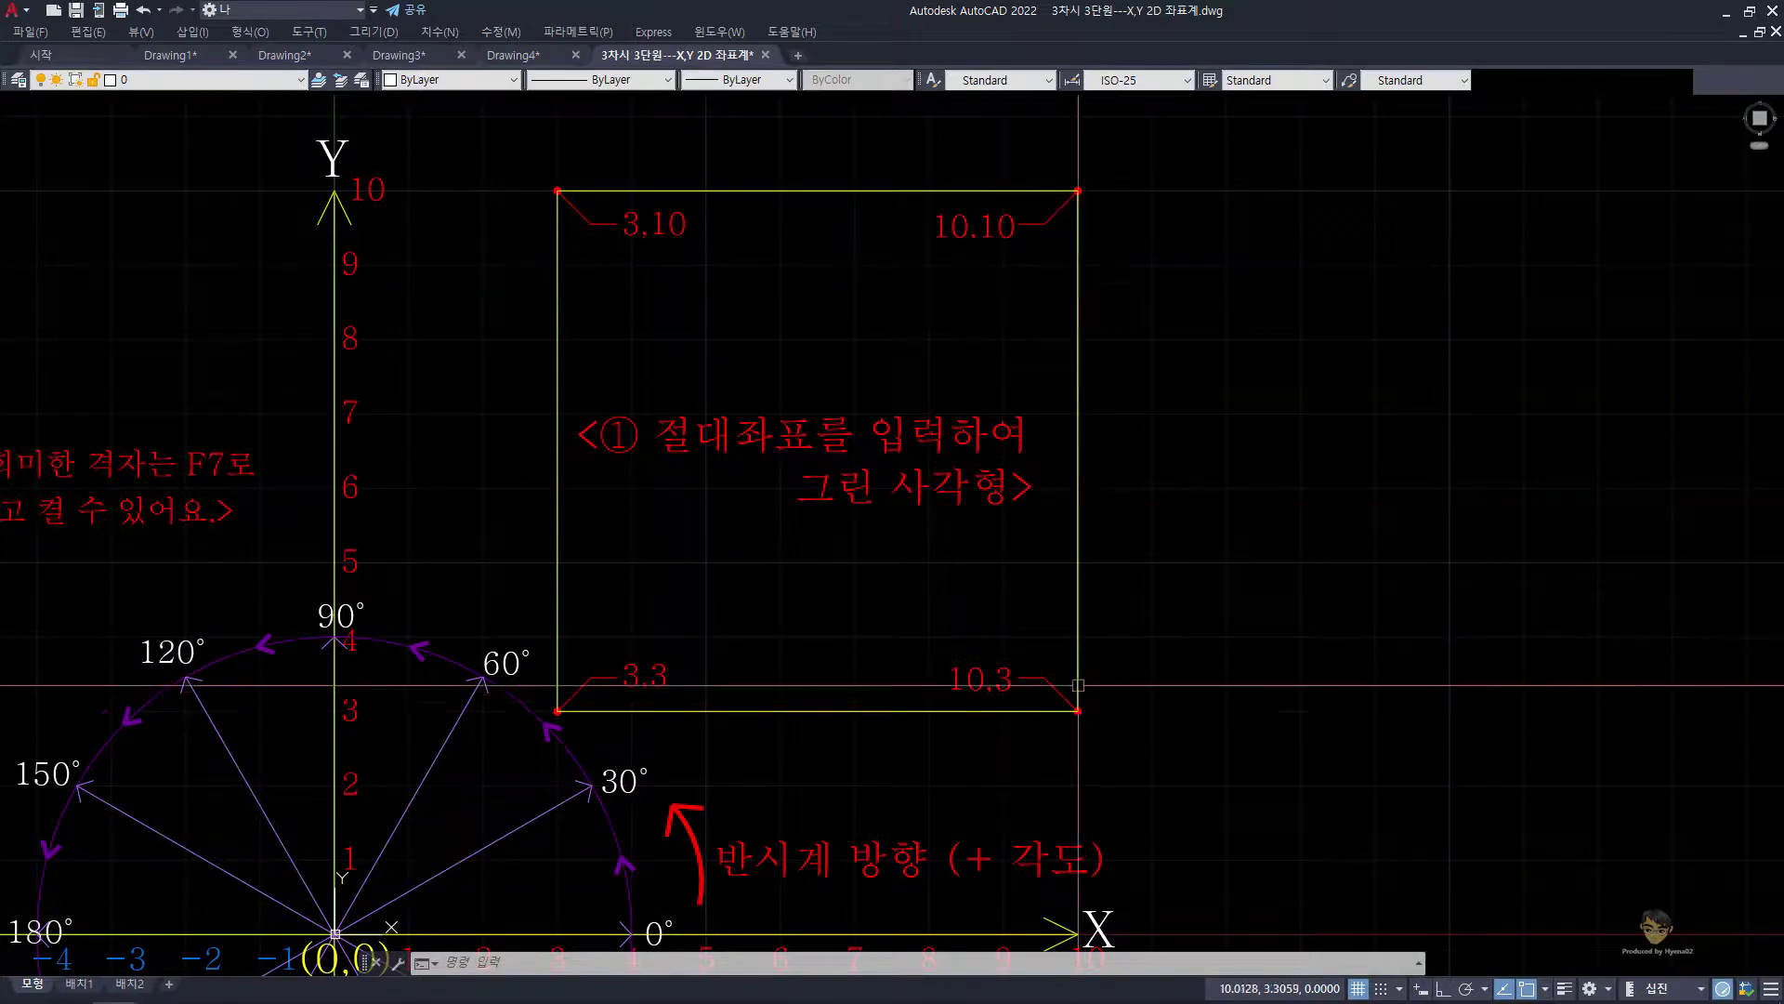
pyautogui.click(1075, 296)
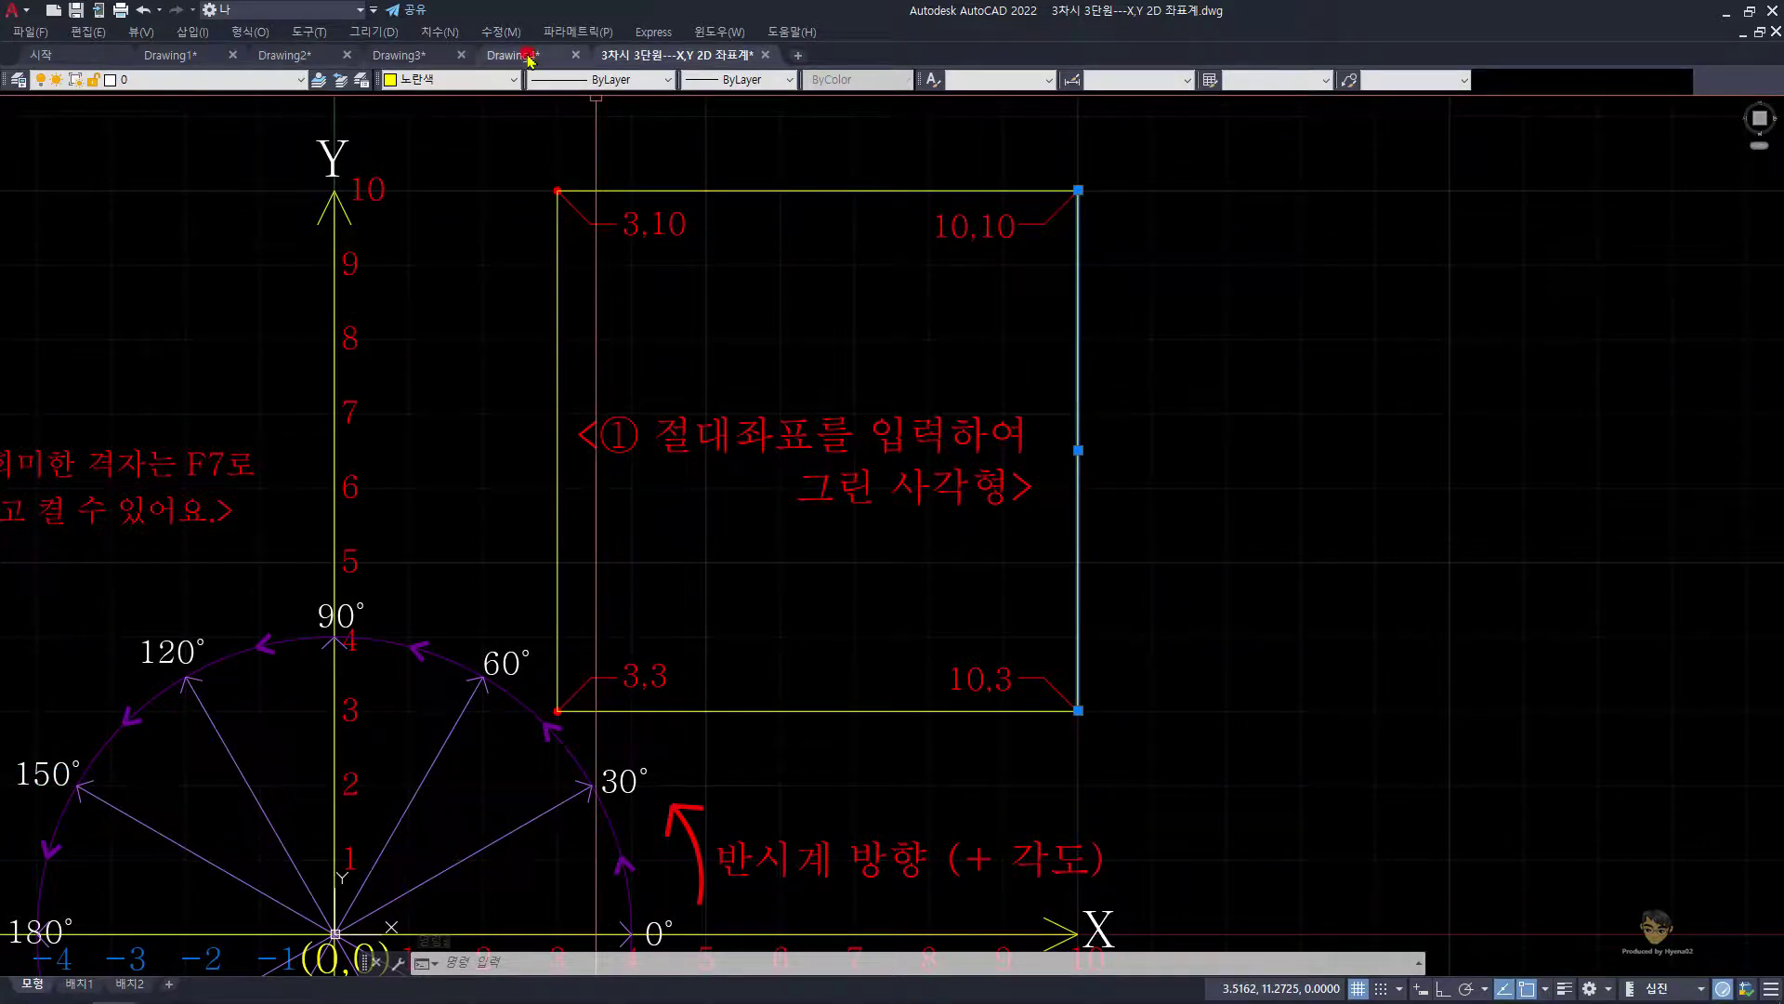
# Step: Switch to the Drawing4 drawing and erase all four lines of its square
pyautogui.click(528, 57)
pyautogui.press('Escape')
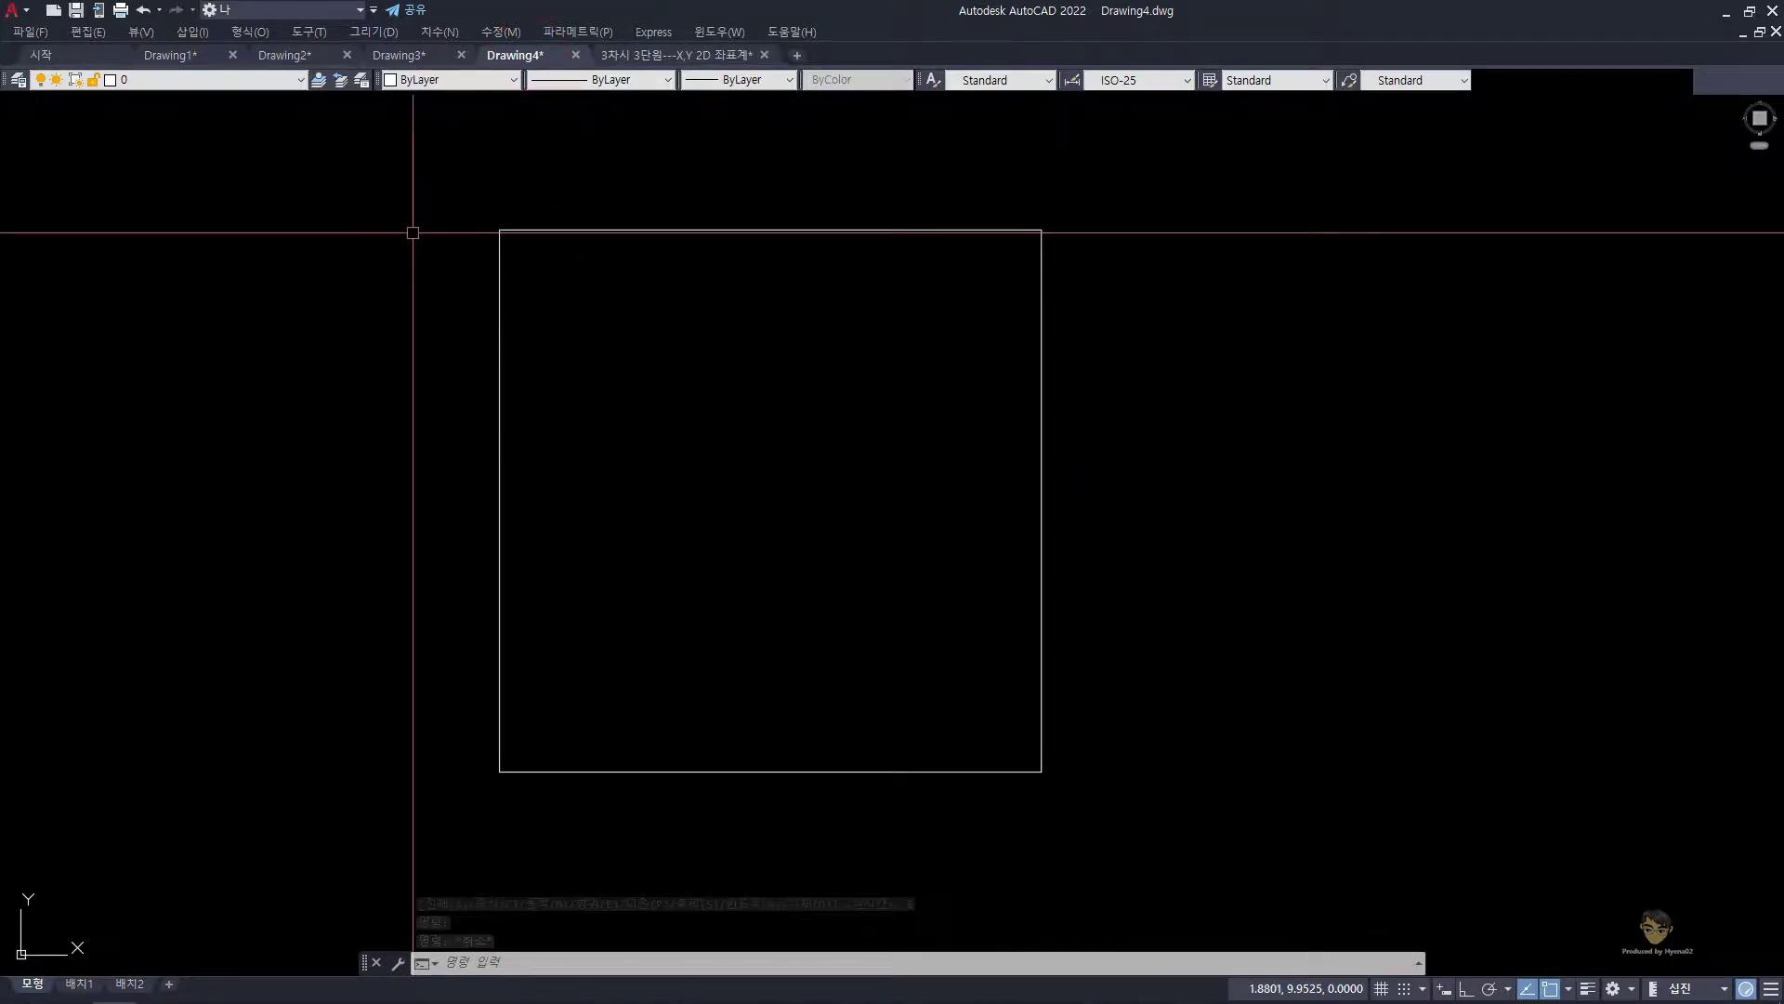
pyautogui.click(1164, 834)
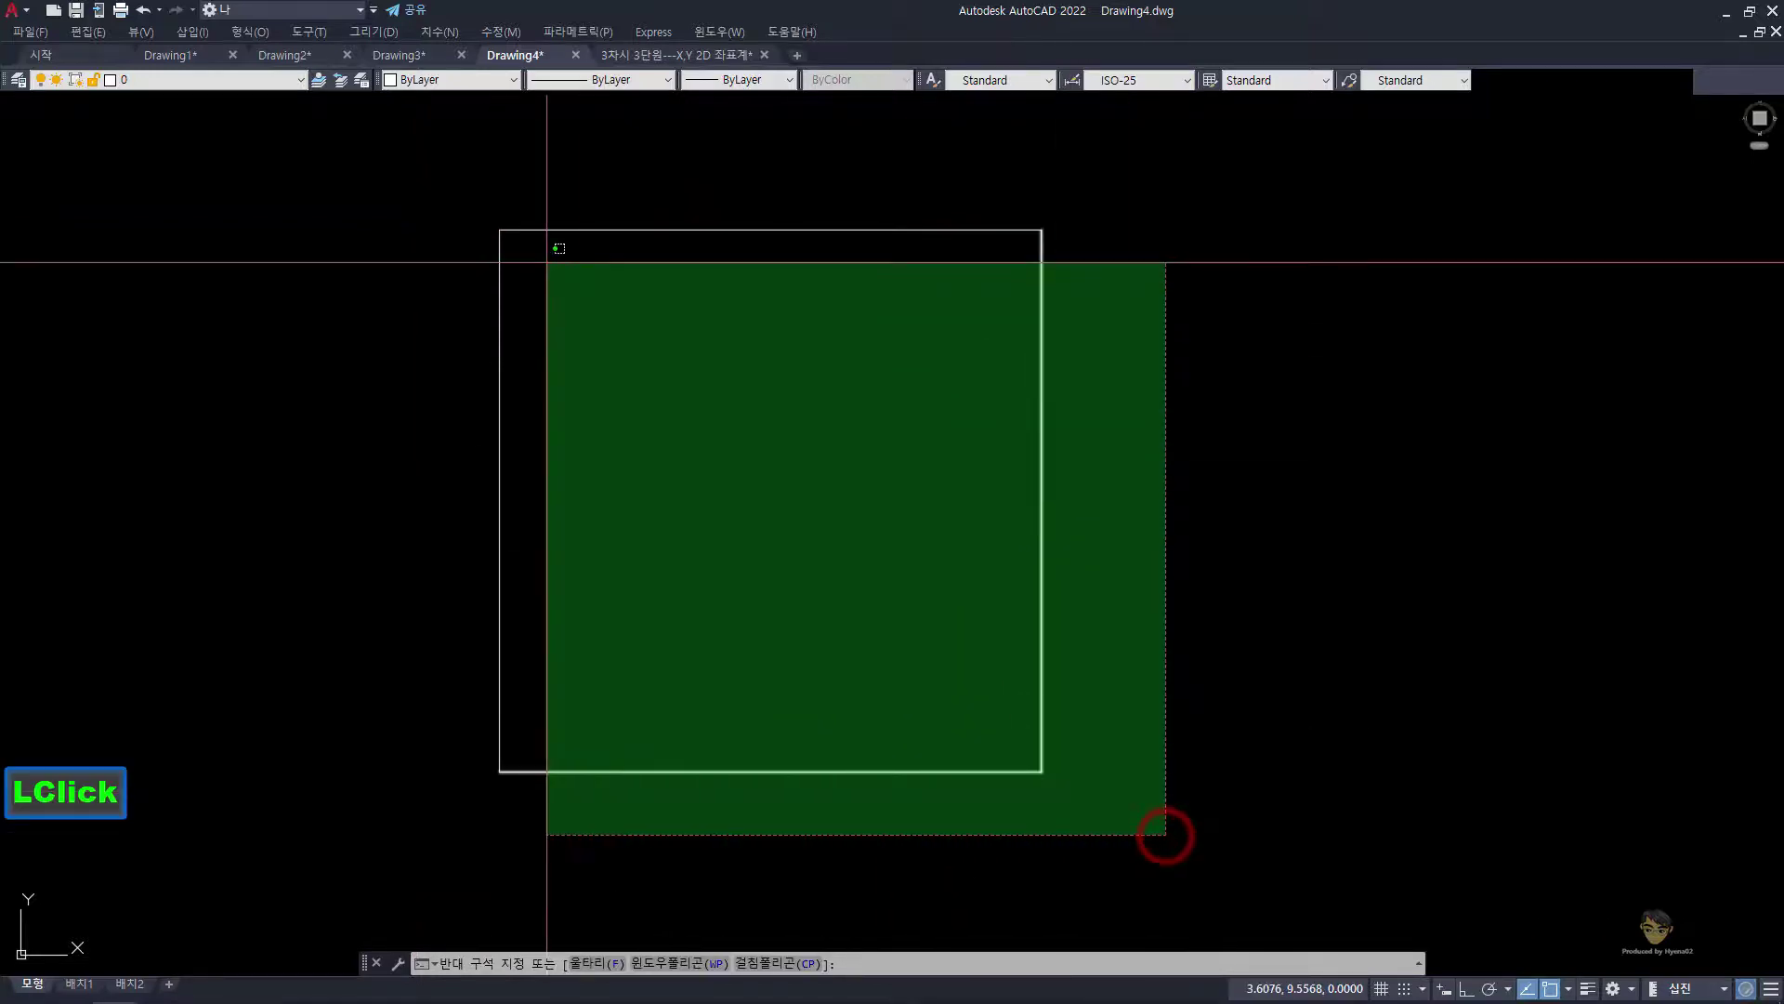
pyautogui.click(467, 202)
pyautogui.write('e')
pyautogui.press('space')
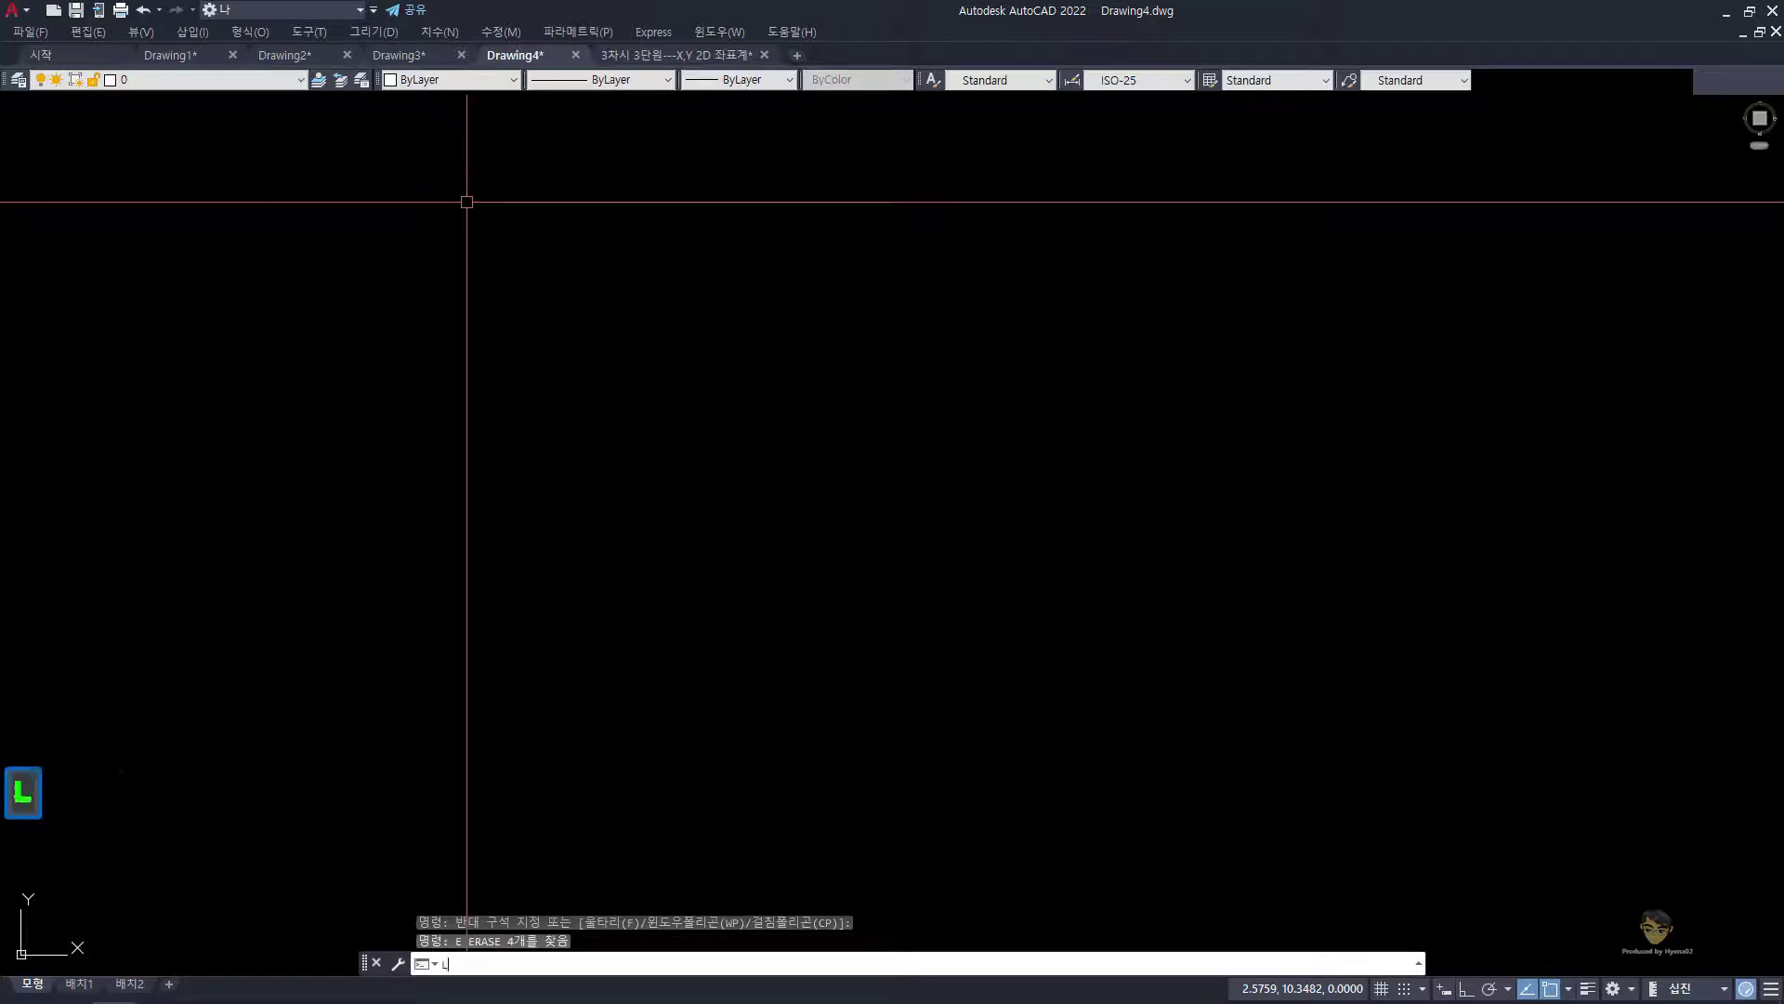
# Step: Draw the square's lower edge as a line from 3,3 to 10,3 using absolute coordinates
pyautogui.press('Return')
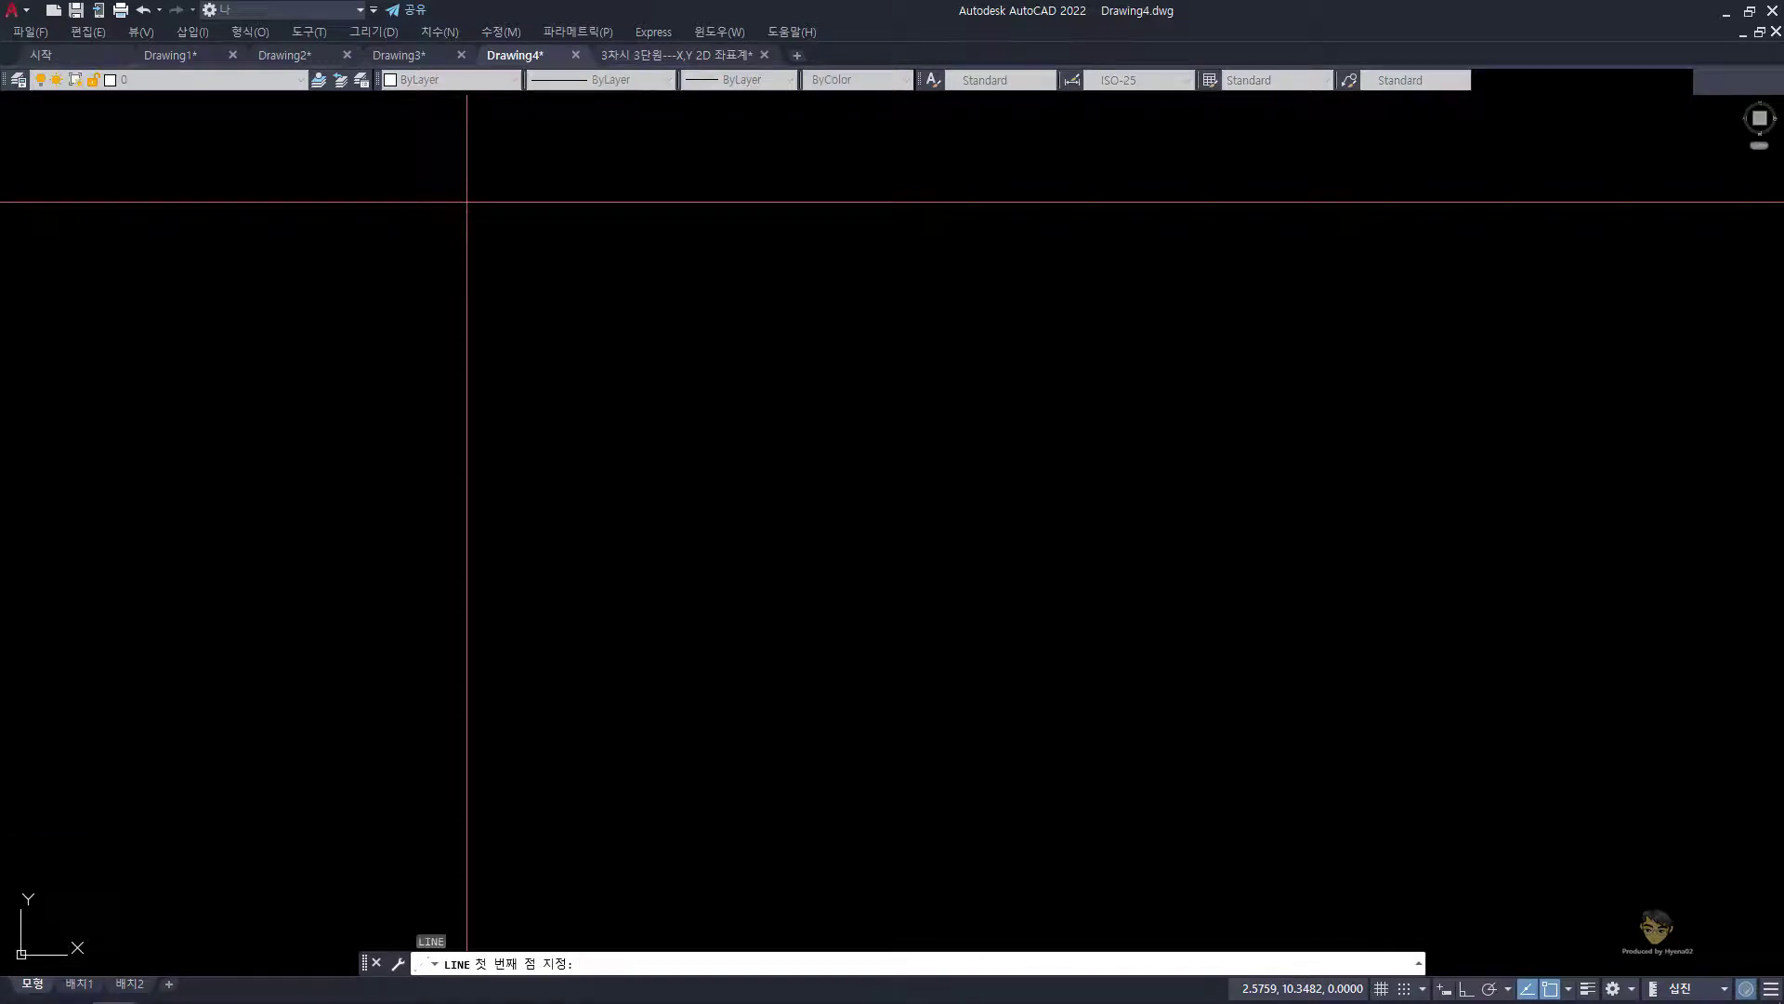
pyautogui.write('3,3')
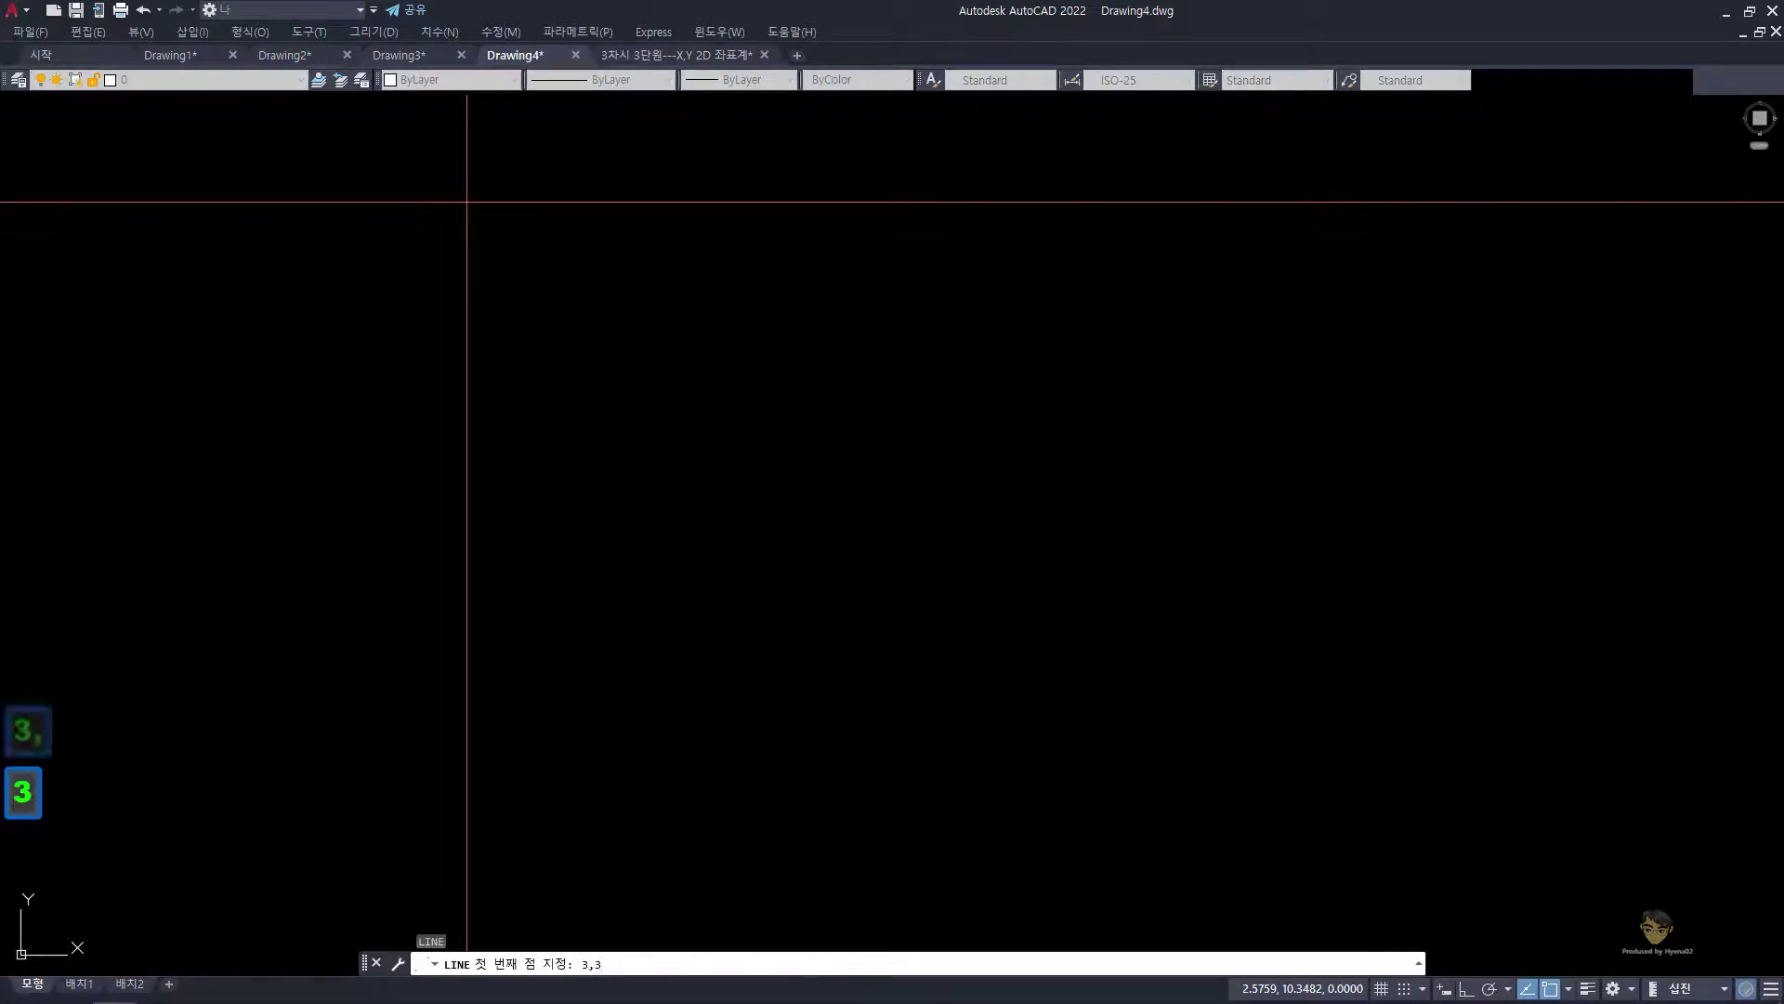
pyautogui.press('Return')
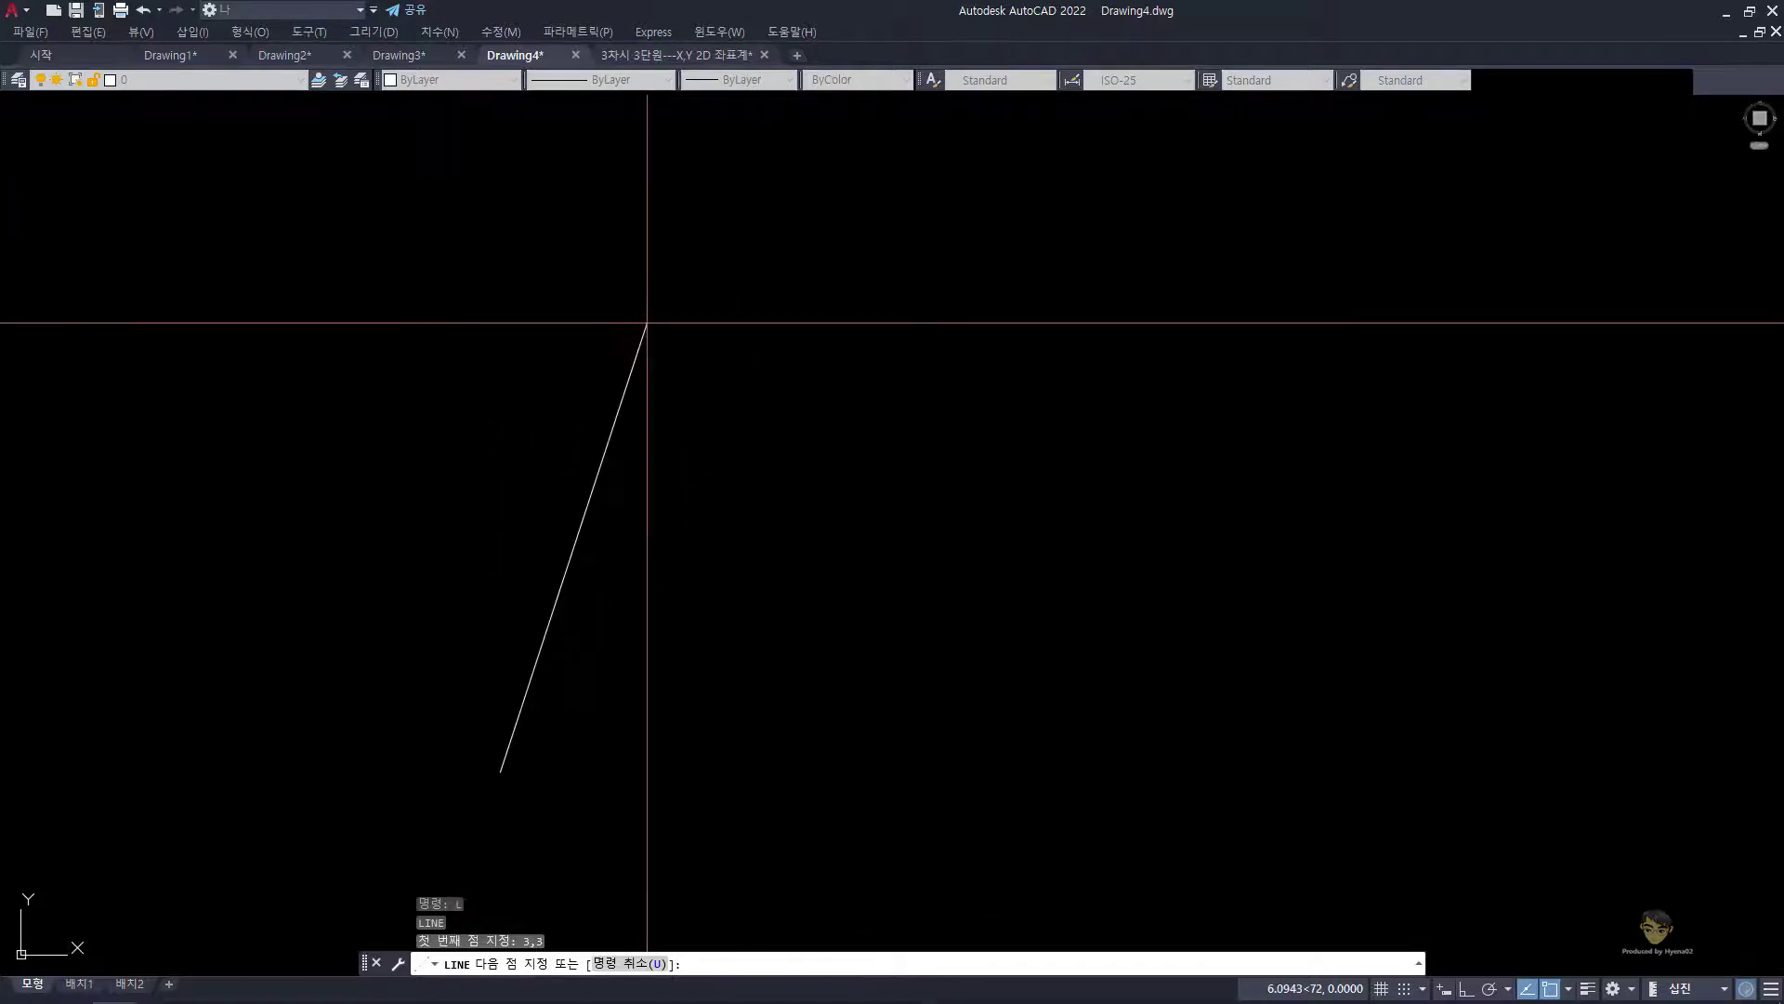
pyautogui.press('F7')
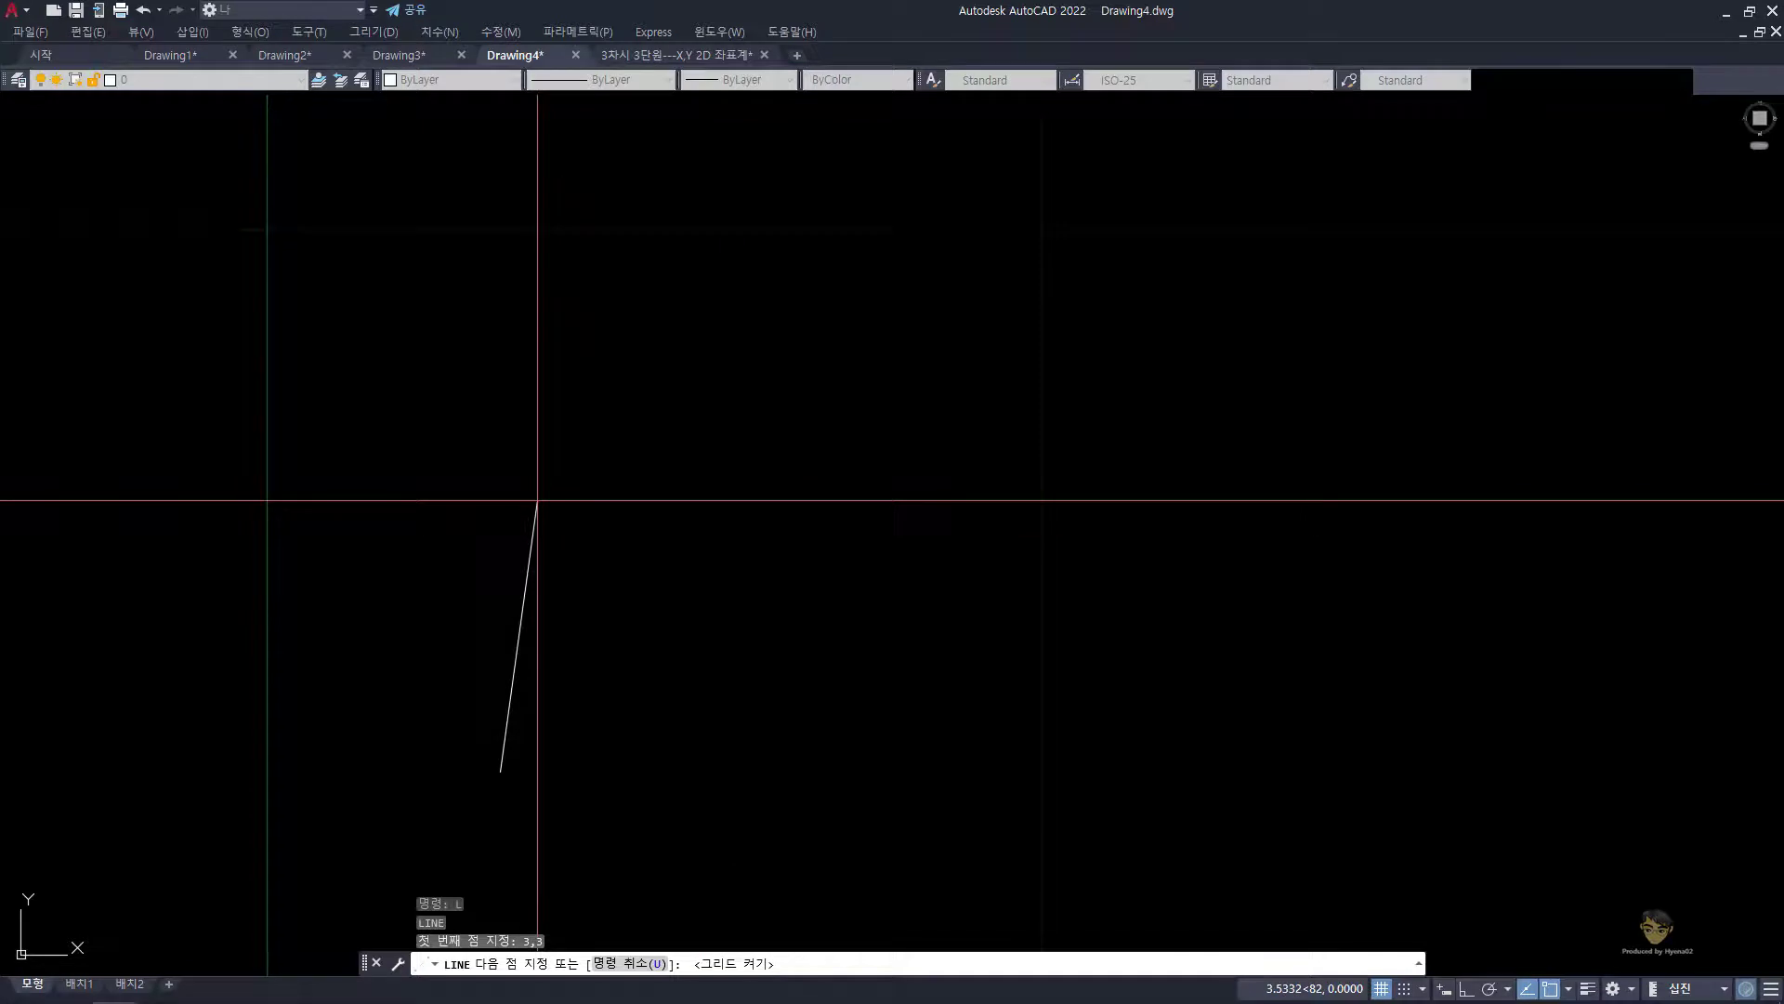
pyautogui.press('F7')
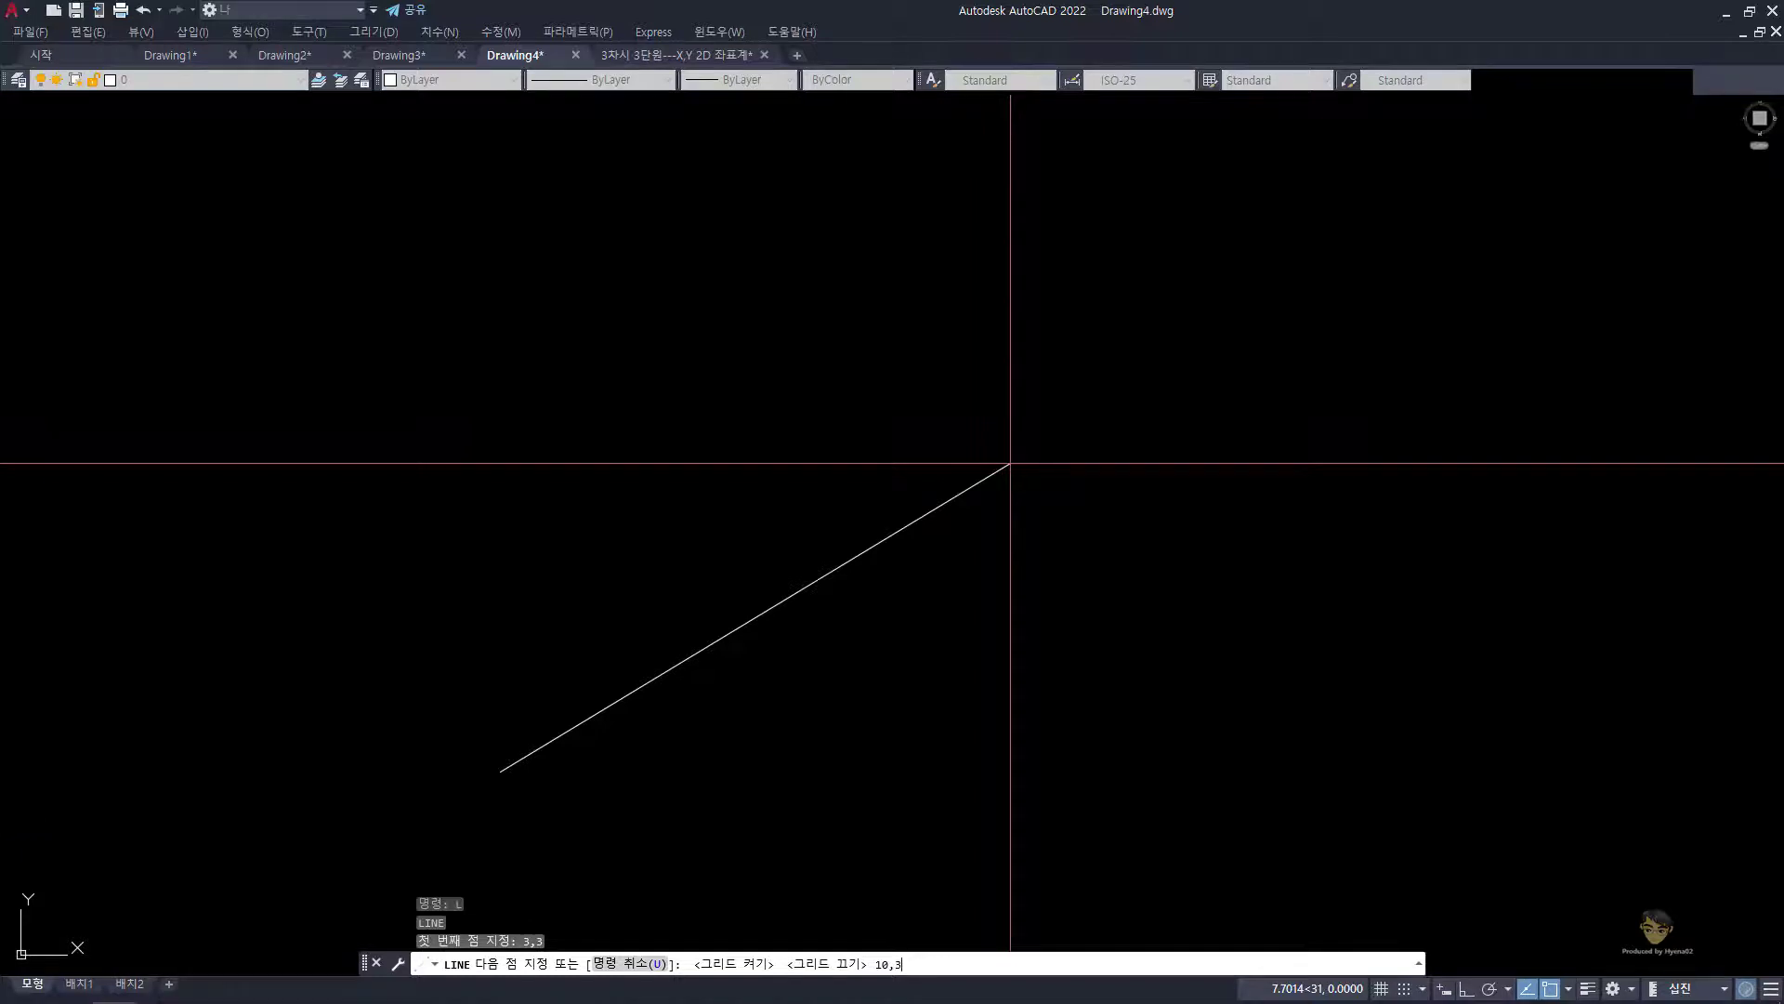
pyautogui.press('Return')
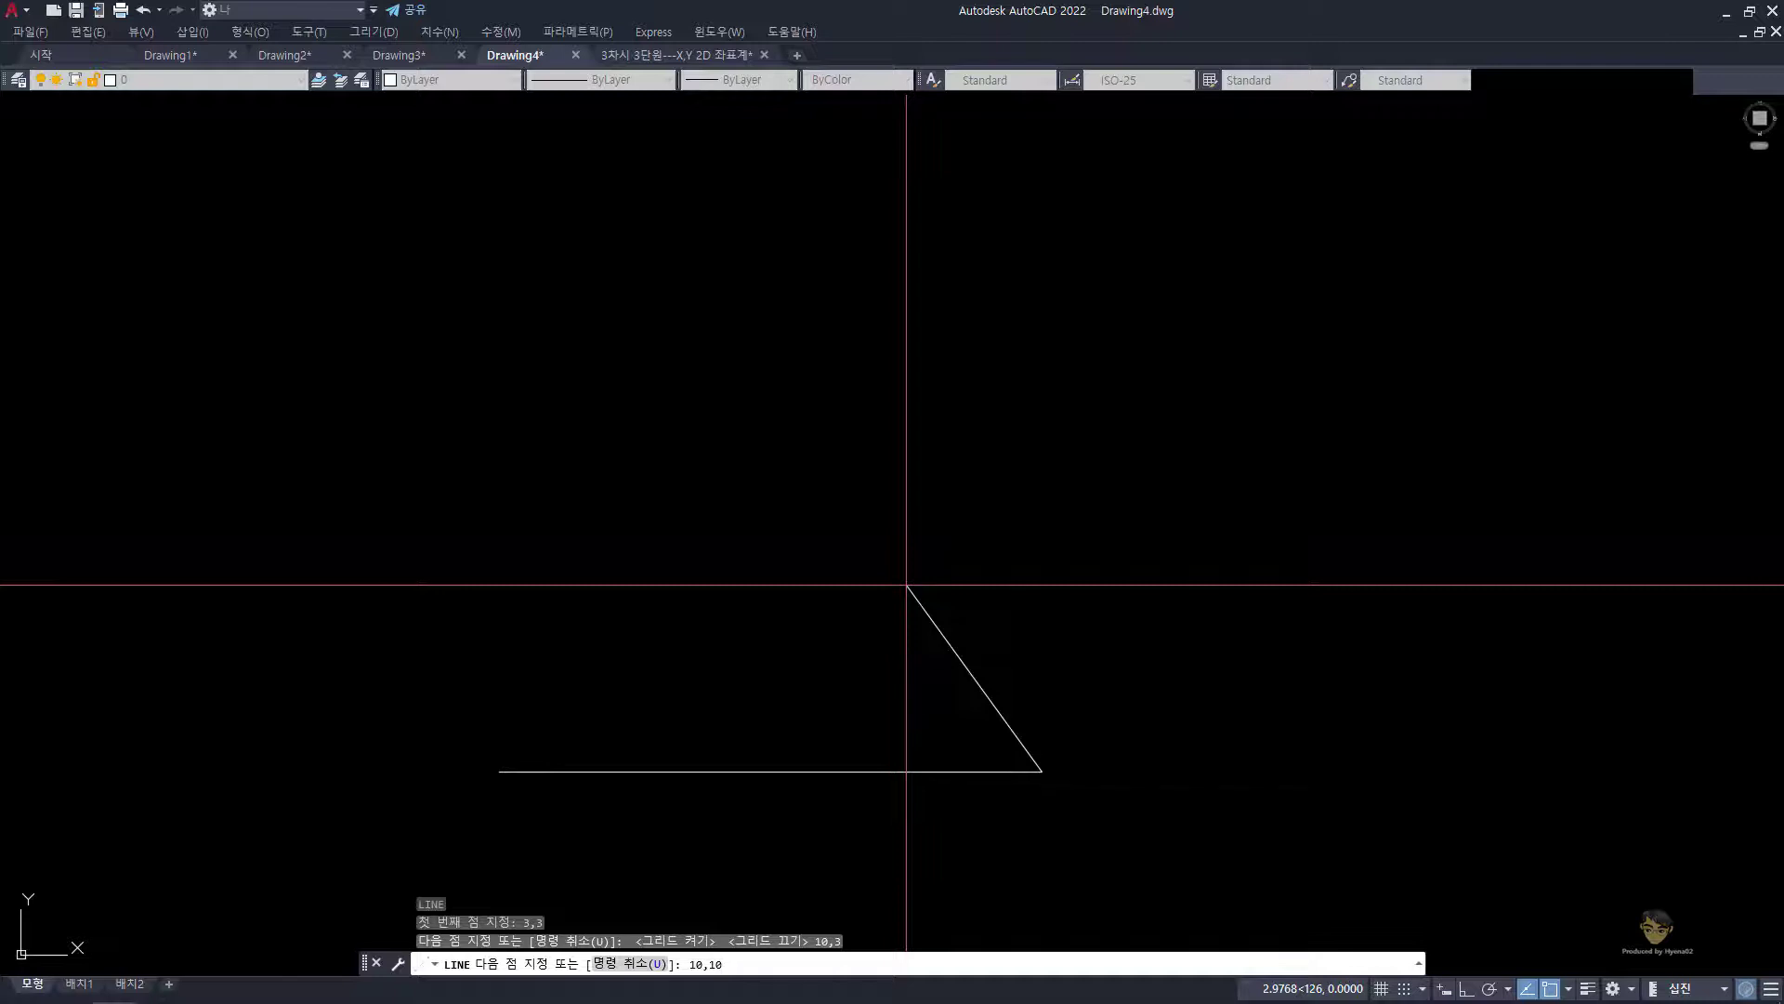
# Step: Continue the line to 10,10 and 3,10 by absolute coordinates, and close it back to the start point
pyautogui.press('Return')
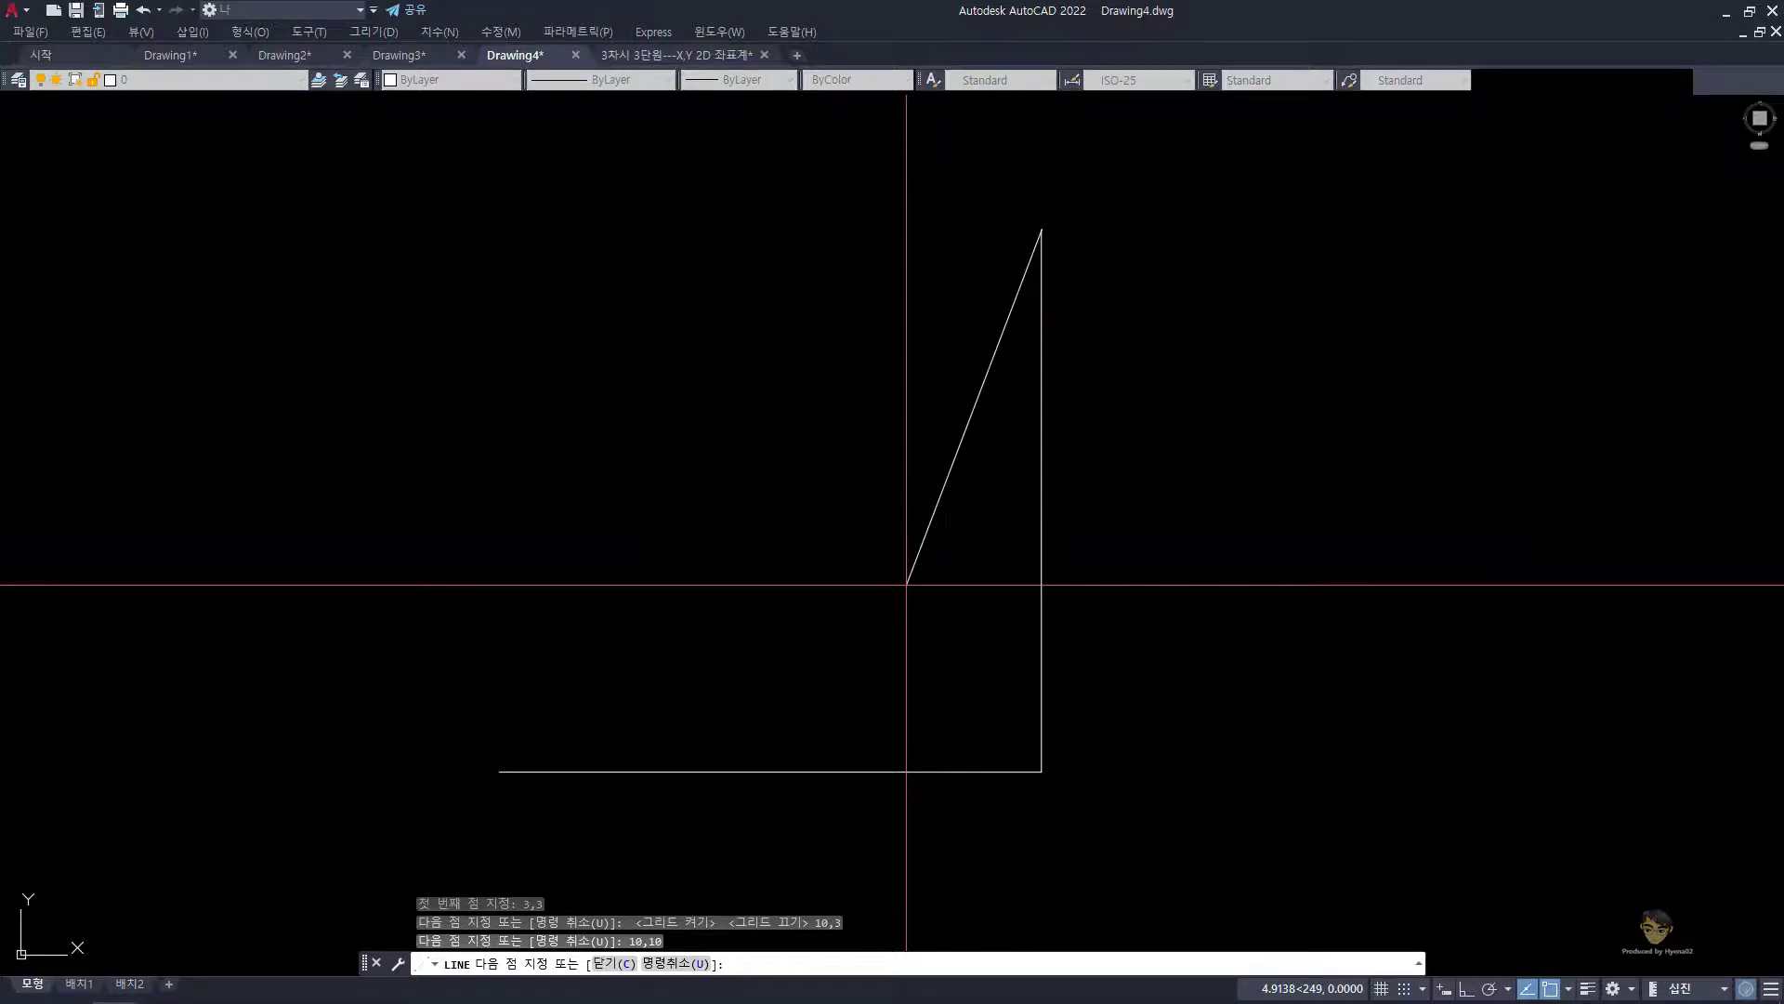
pyautogui.write('3,10')
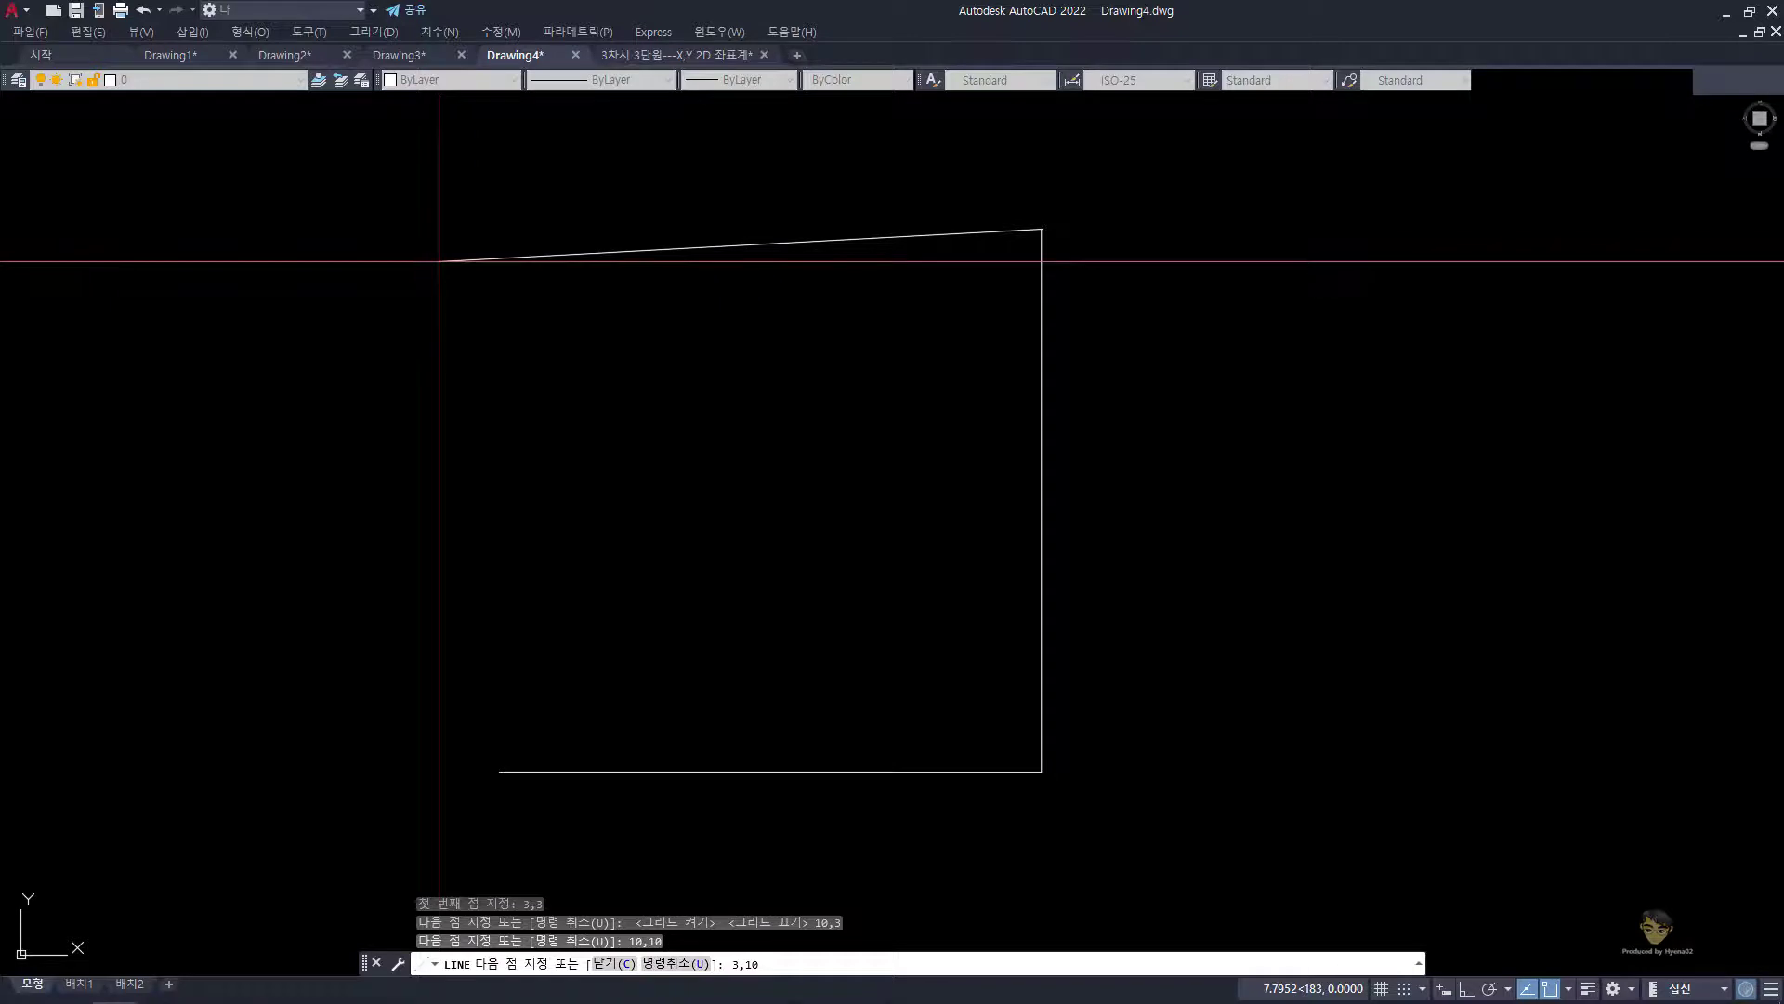
pyautogui.press('Return')
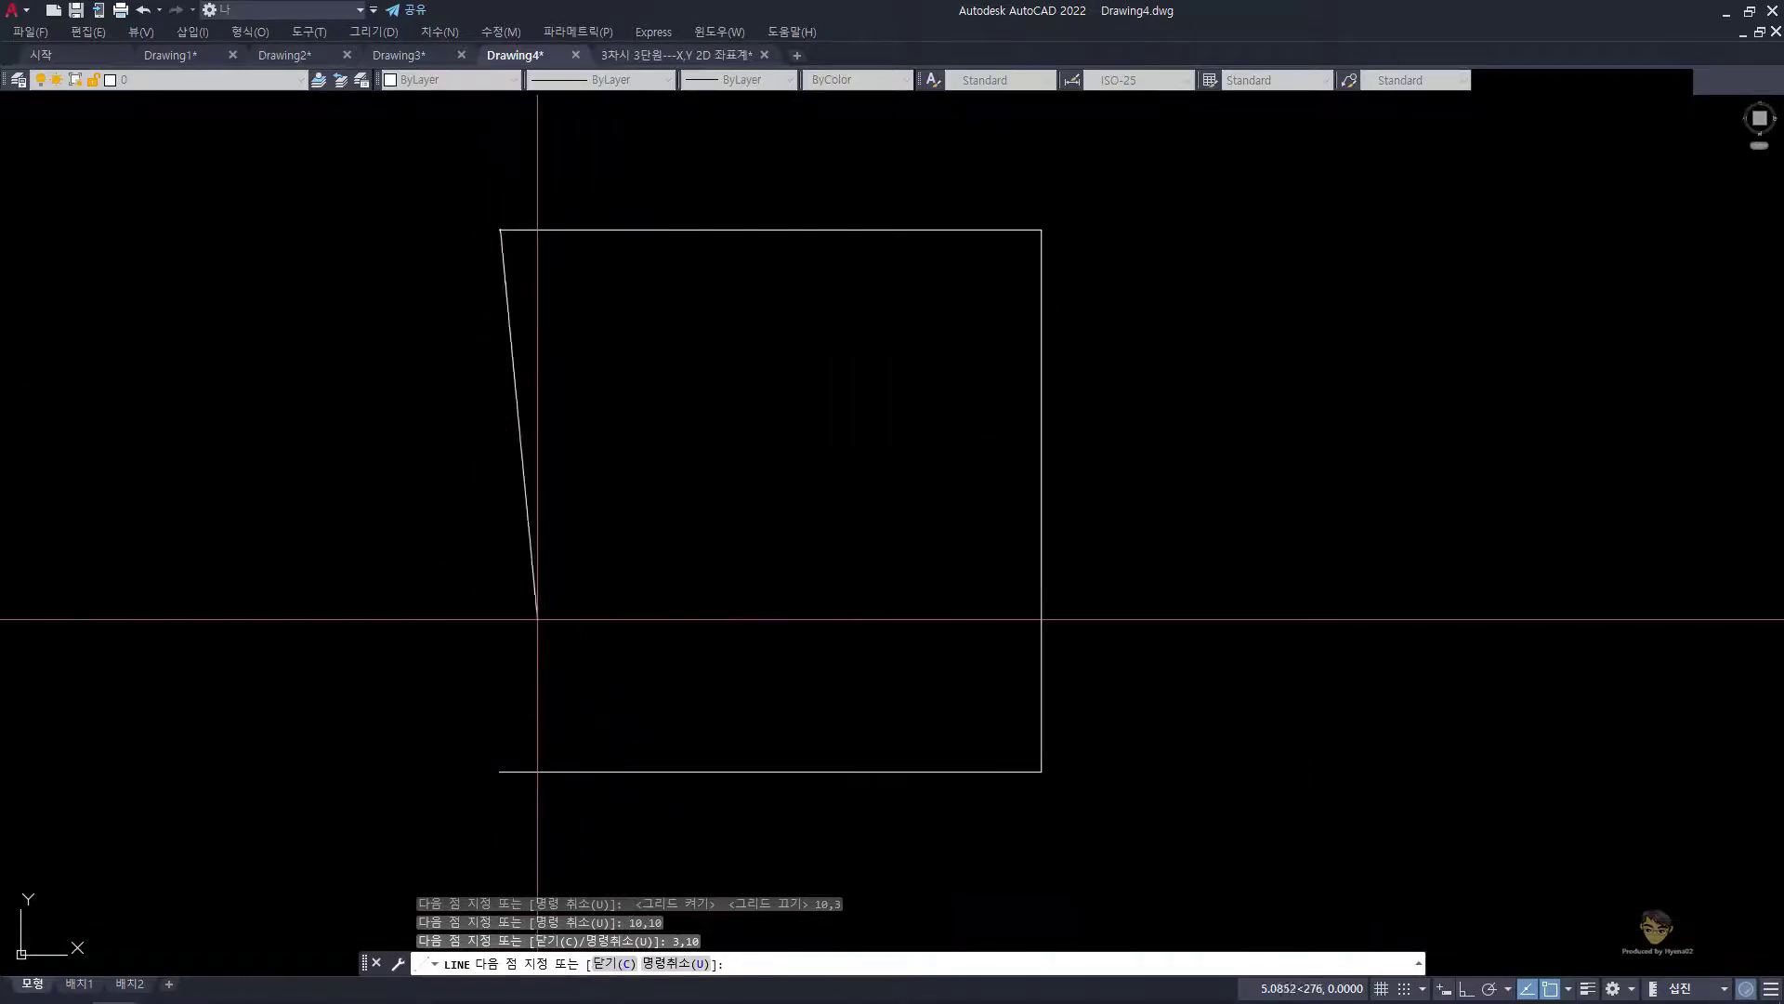
pyautogui.write('c')
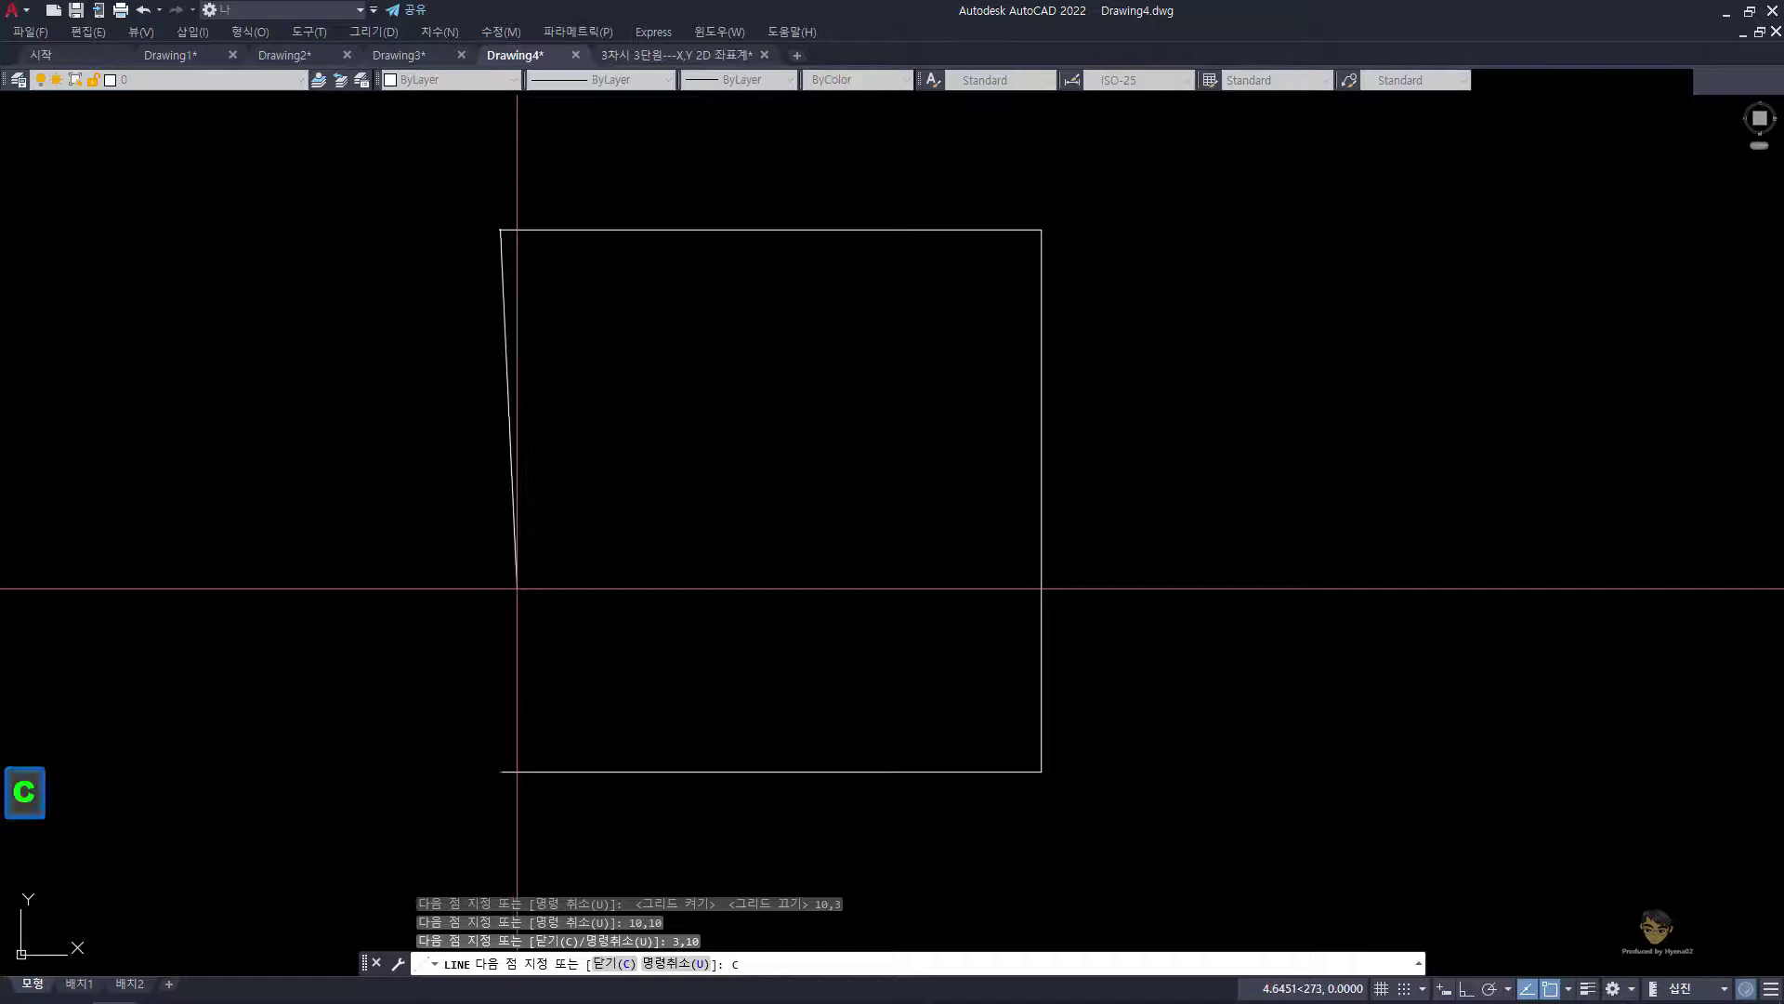
pyautogui.press('space')
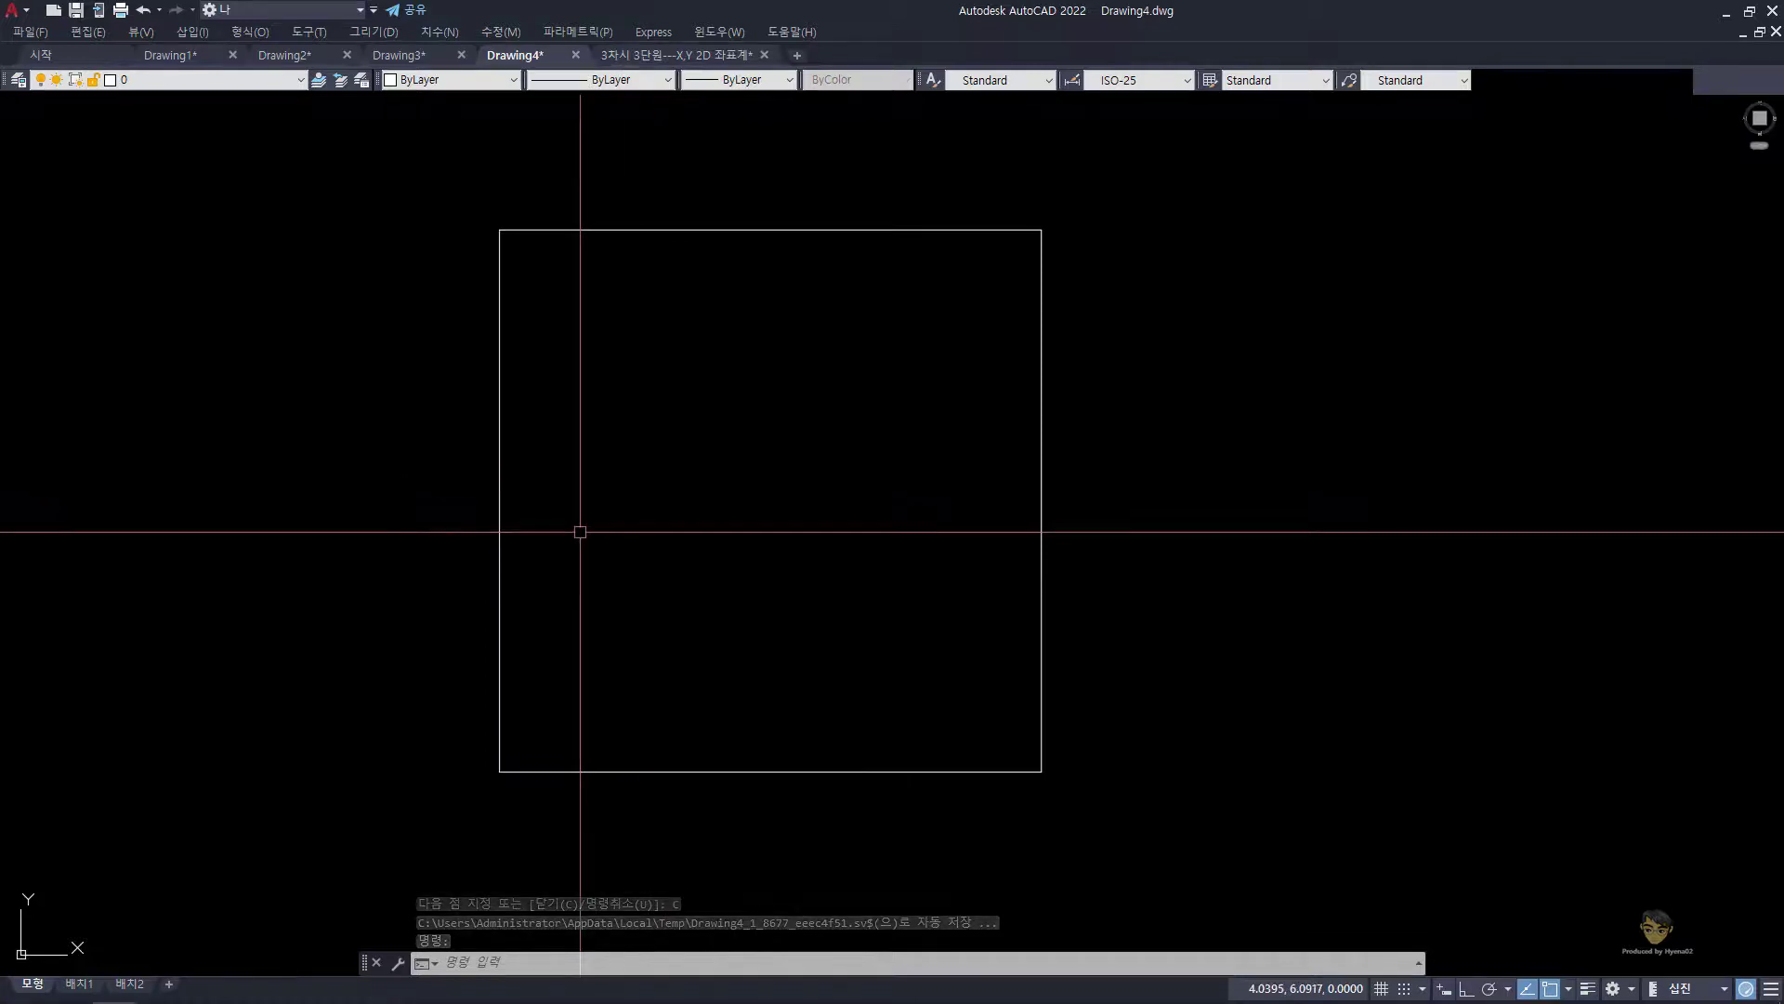
# Step: Erase the square's left edge and redraw it as a line from the upper-left corner to the lower-left corner
pyautogui.click(600, 571)
pyautogui.click(448, 502)
pyautogui.write('E')
pyautogui.press('space')
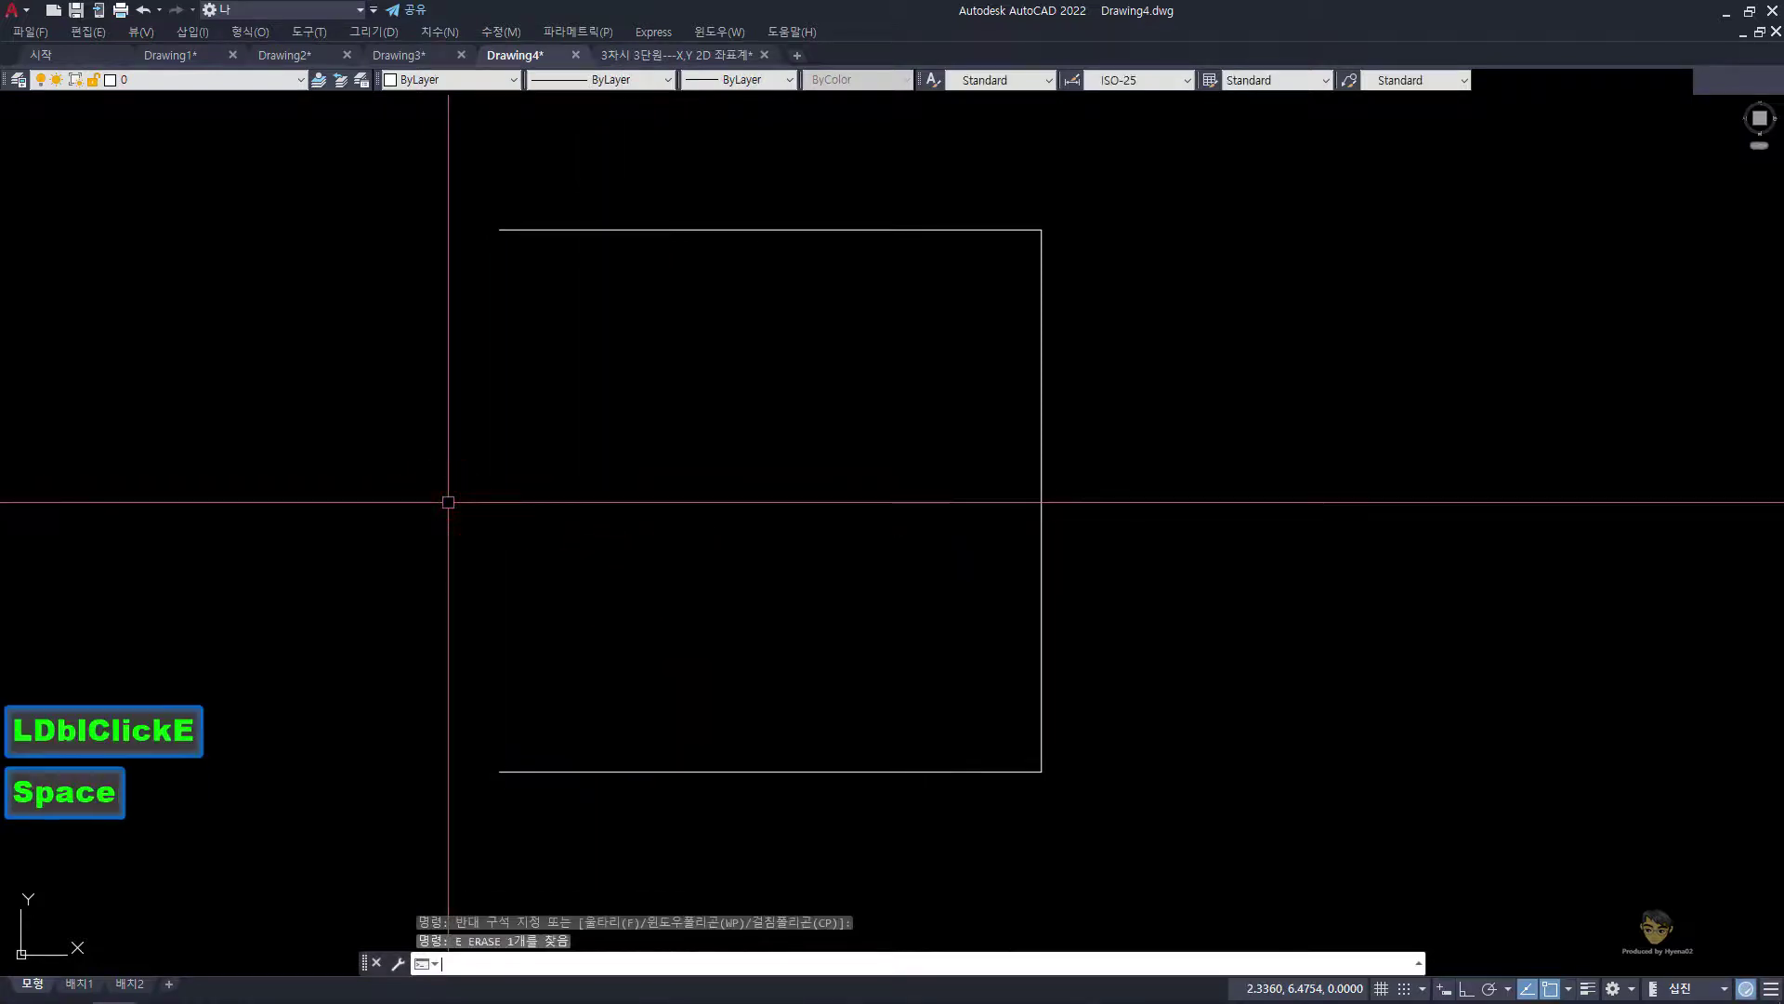
pyautogui.write('L')
pyautogui.press('Return')
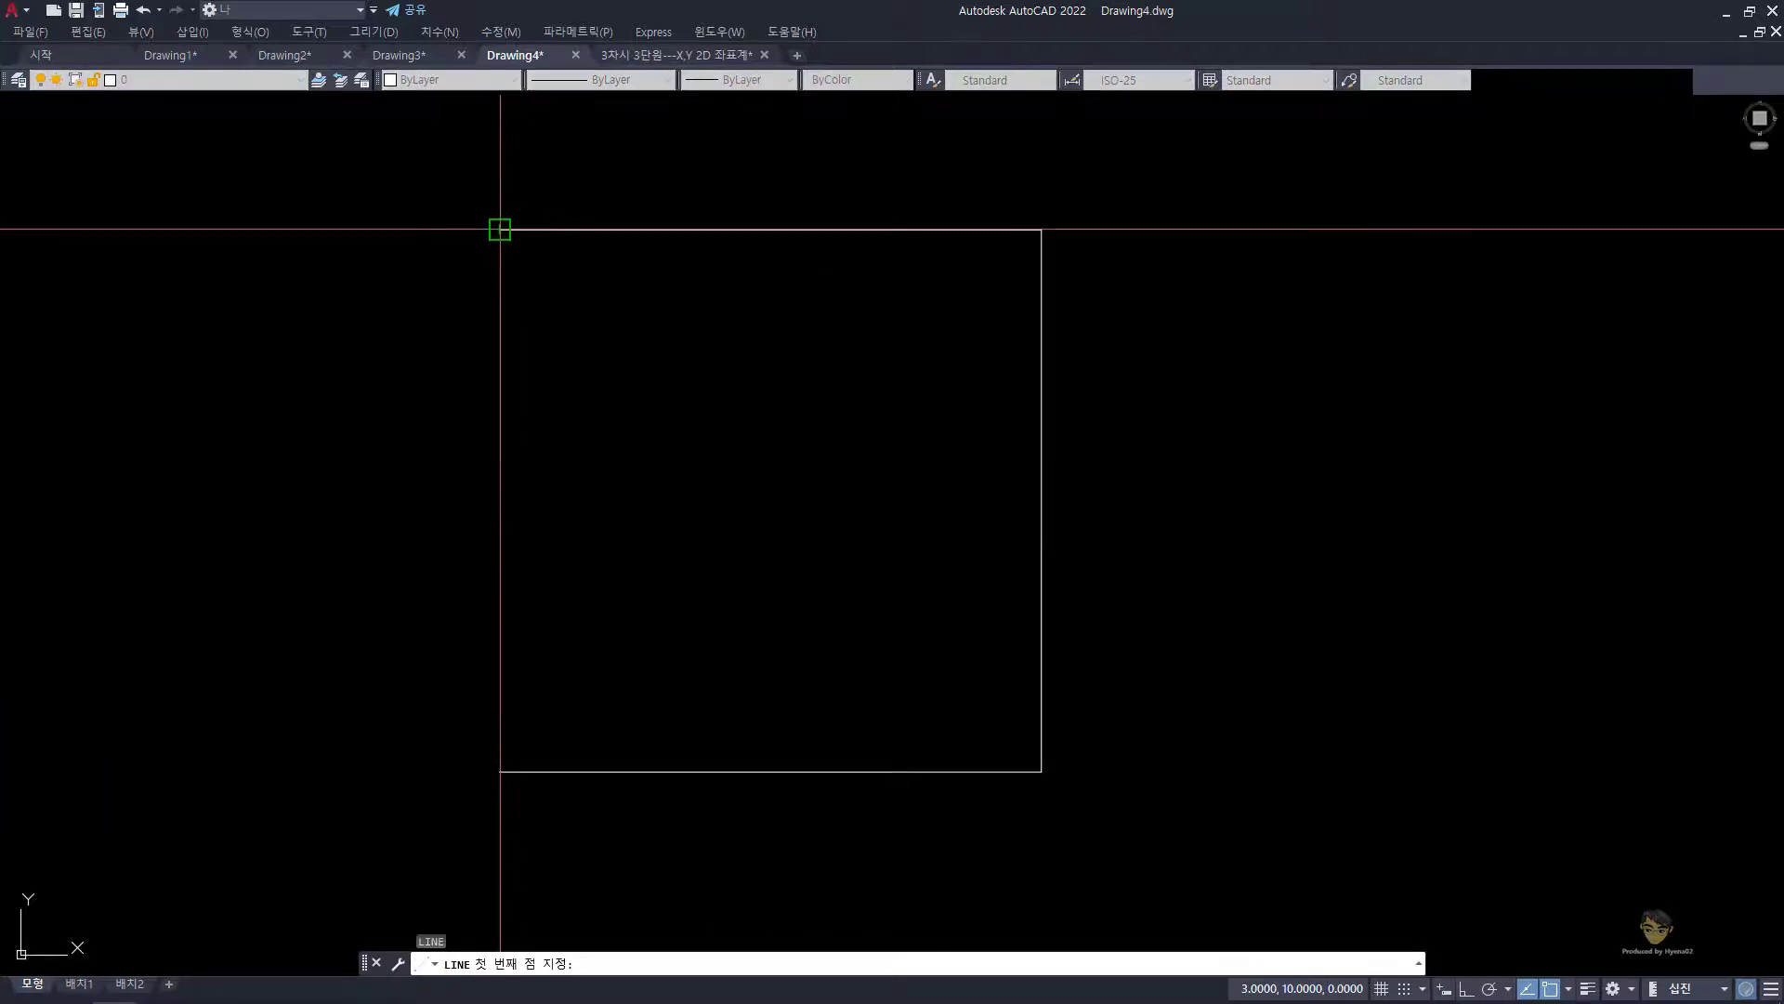
pyautogui.click(500, 229)
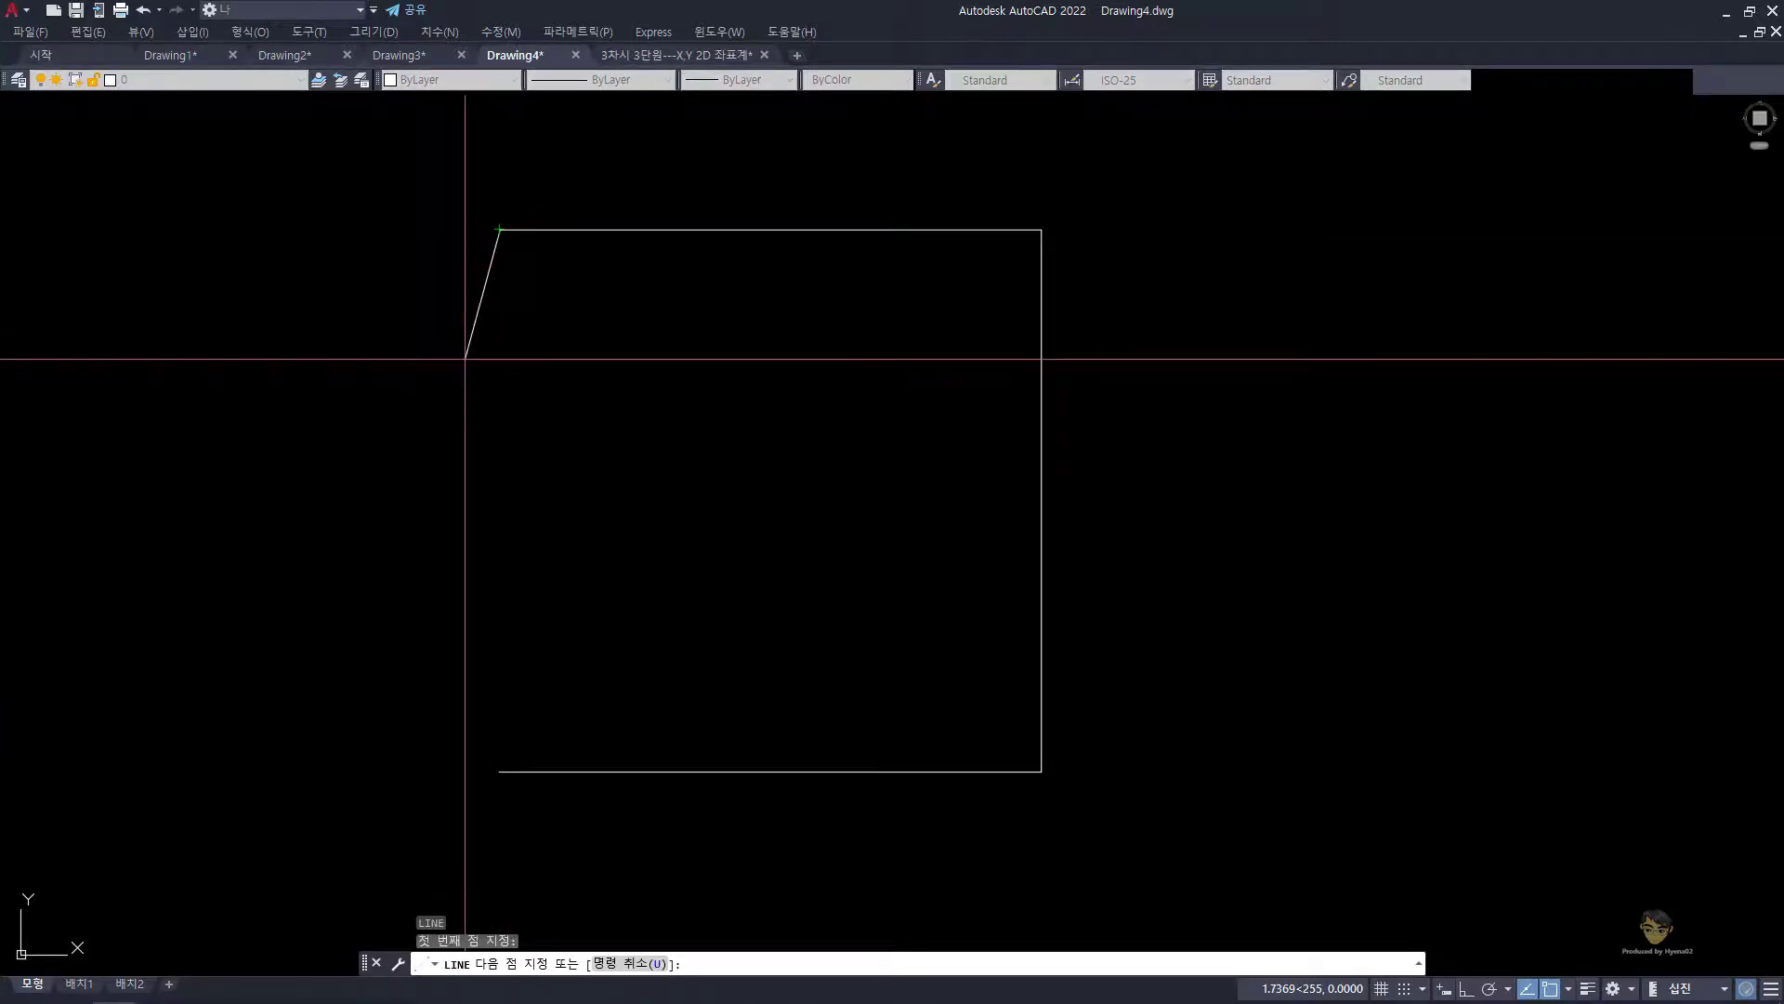
pyautogui.click(500, 772)
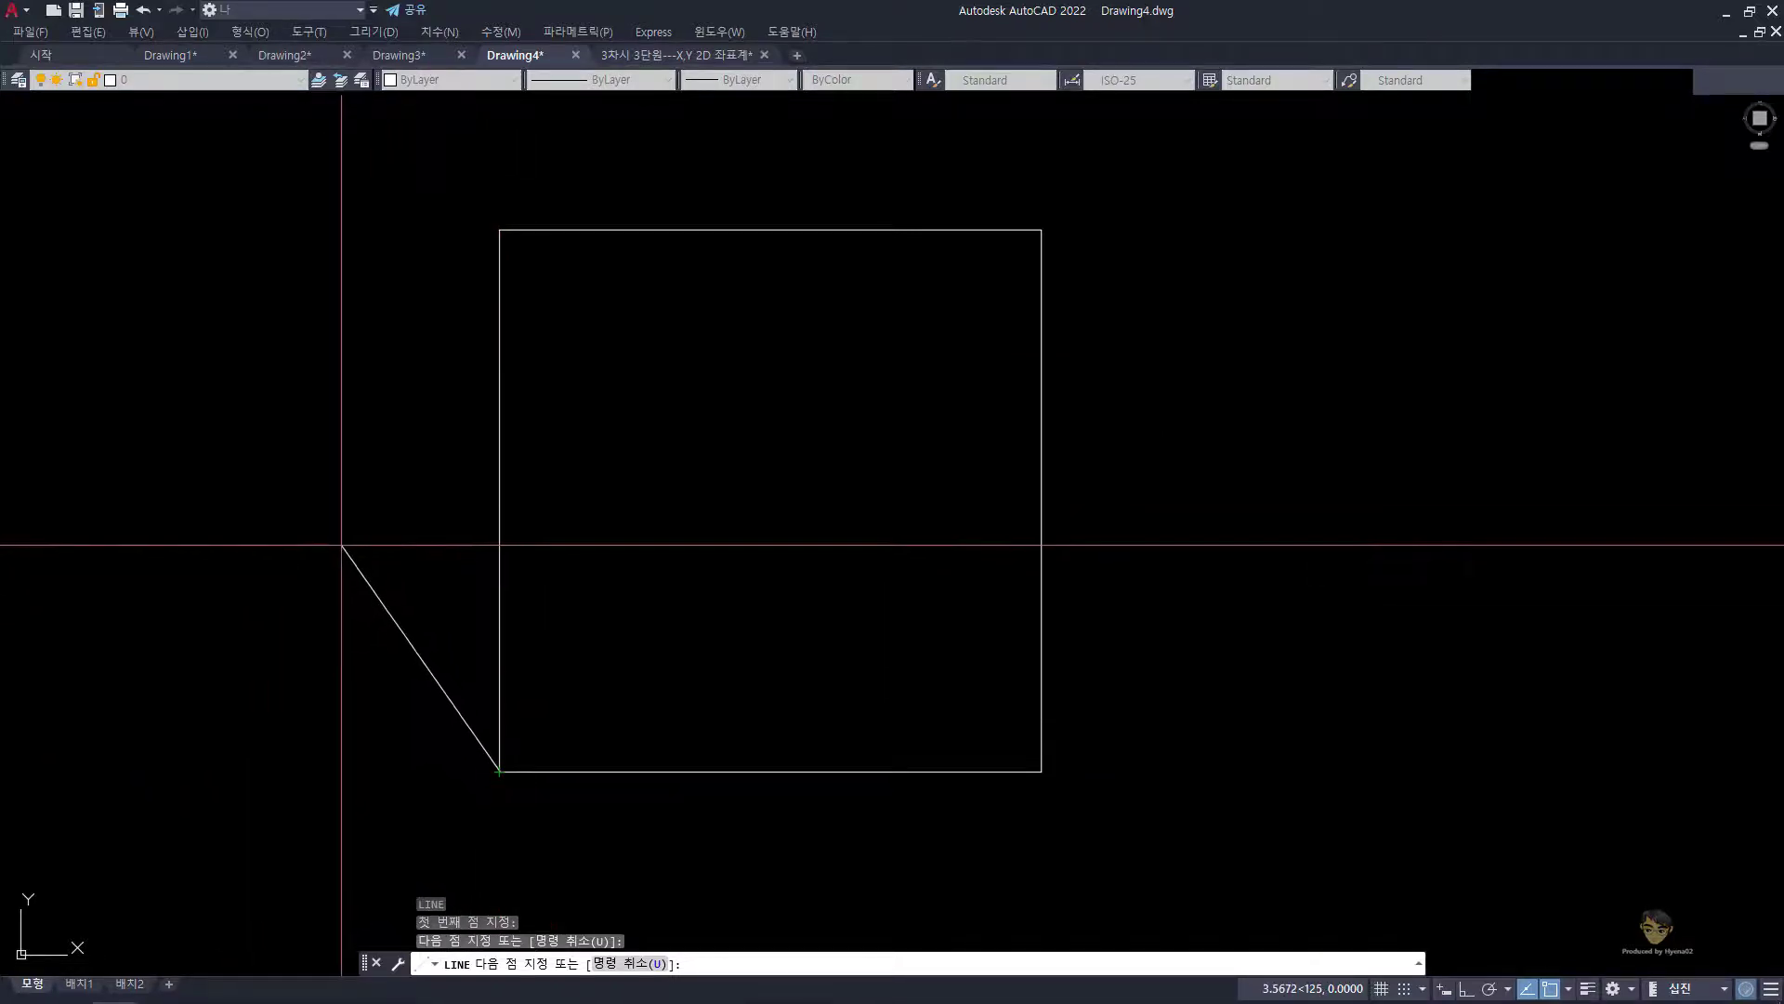
# Step: Continue the line freehand through five more points outside the square's left side and end it
pyautogui.click(196, 244)
pyautogui.doubleClick(139, 500)
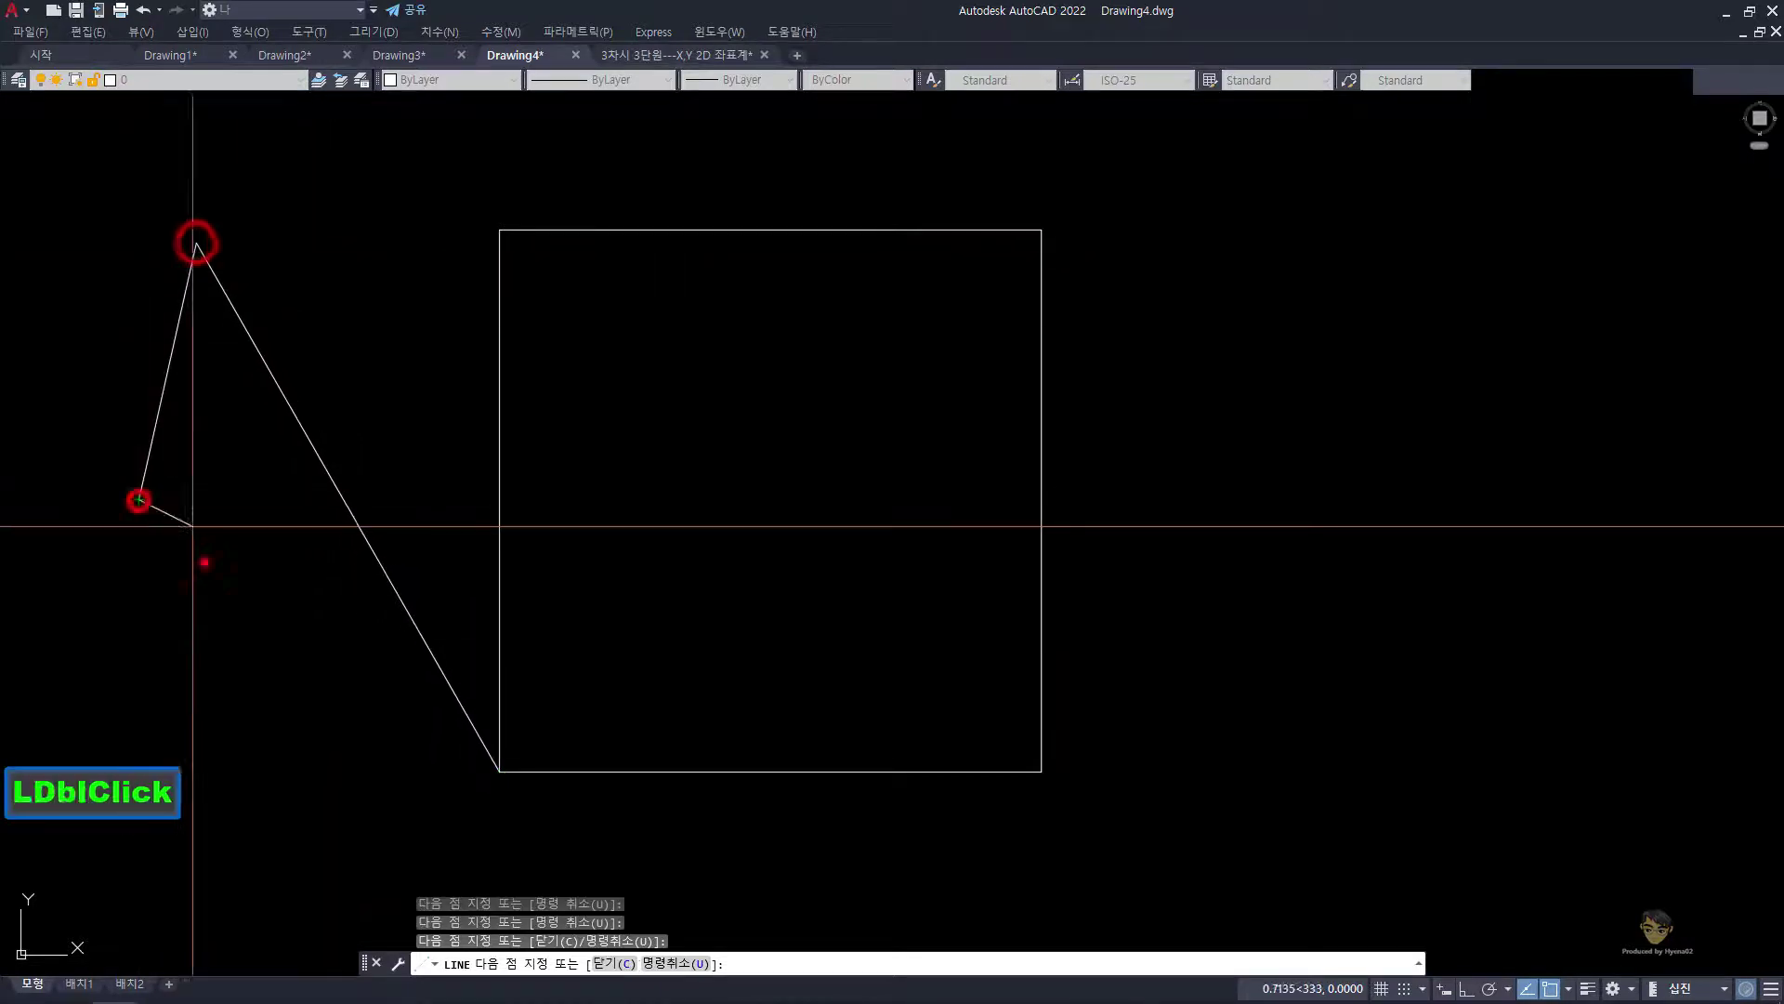
pyautogui.click(204, 562)
pyautogui.click(264, 667)
pyautogui.click(282, 679)
pyautogui.press('space')
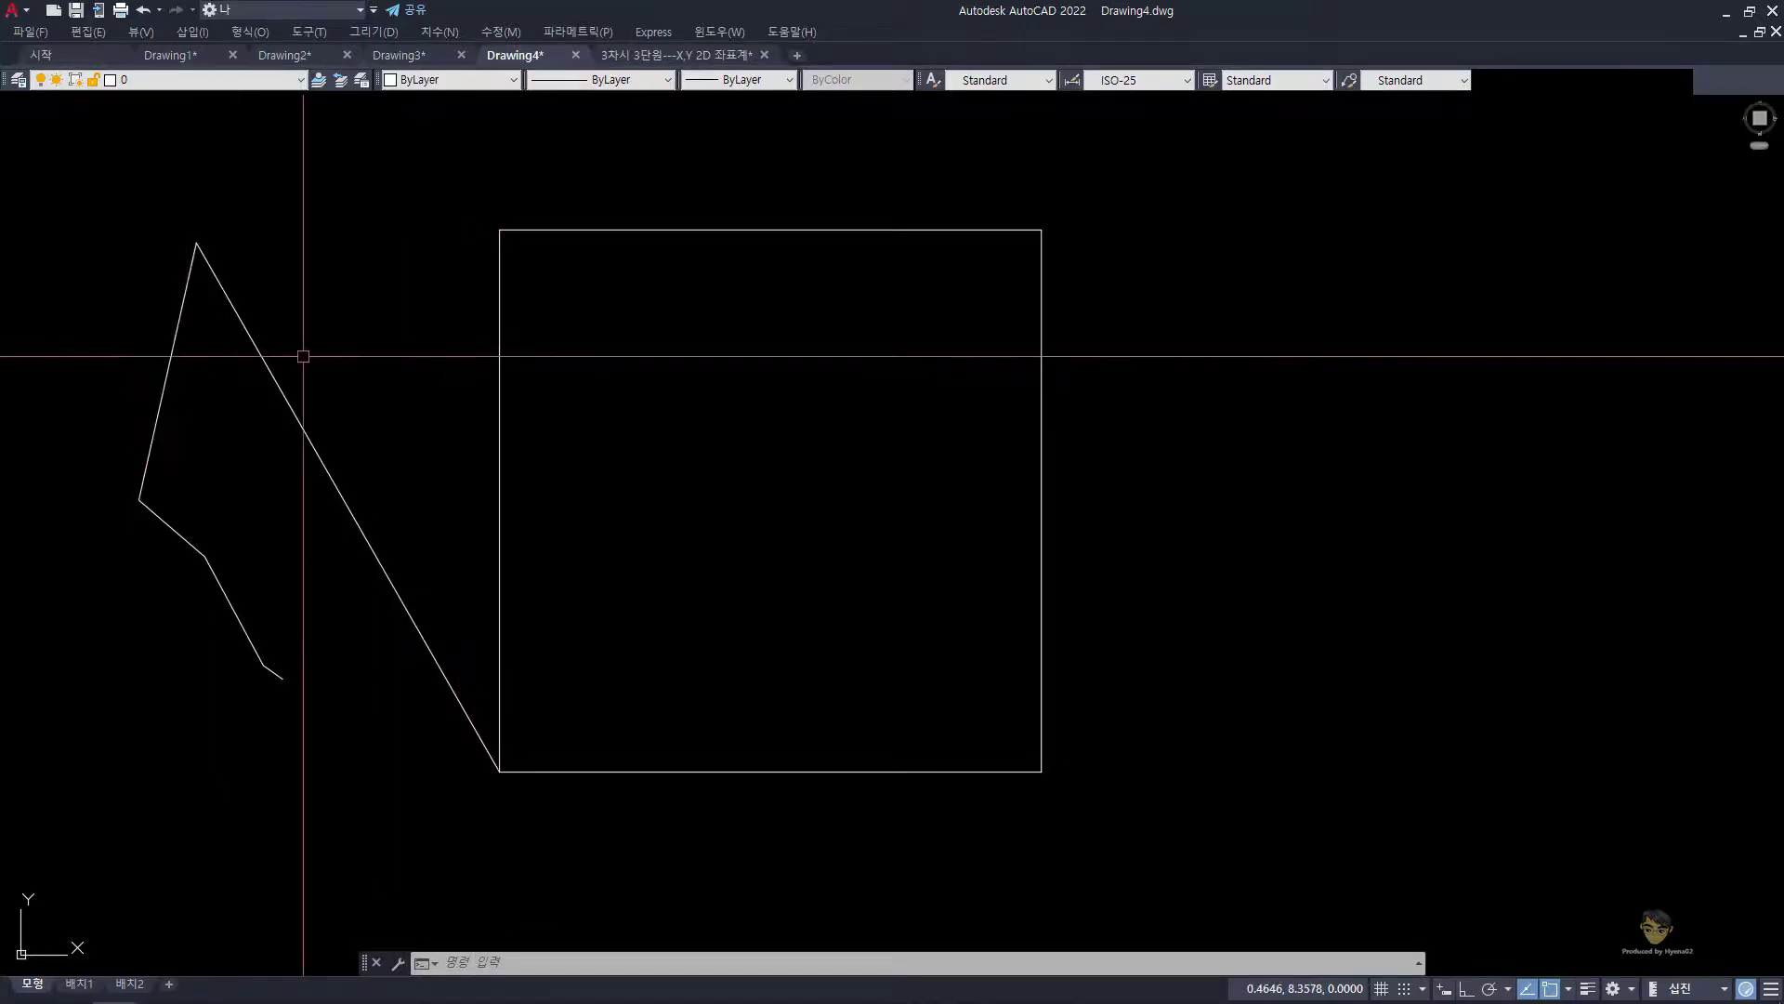
# Step: Erase the freehand line segments to the left of the square
pyautogui.press('space')
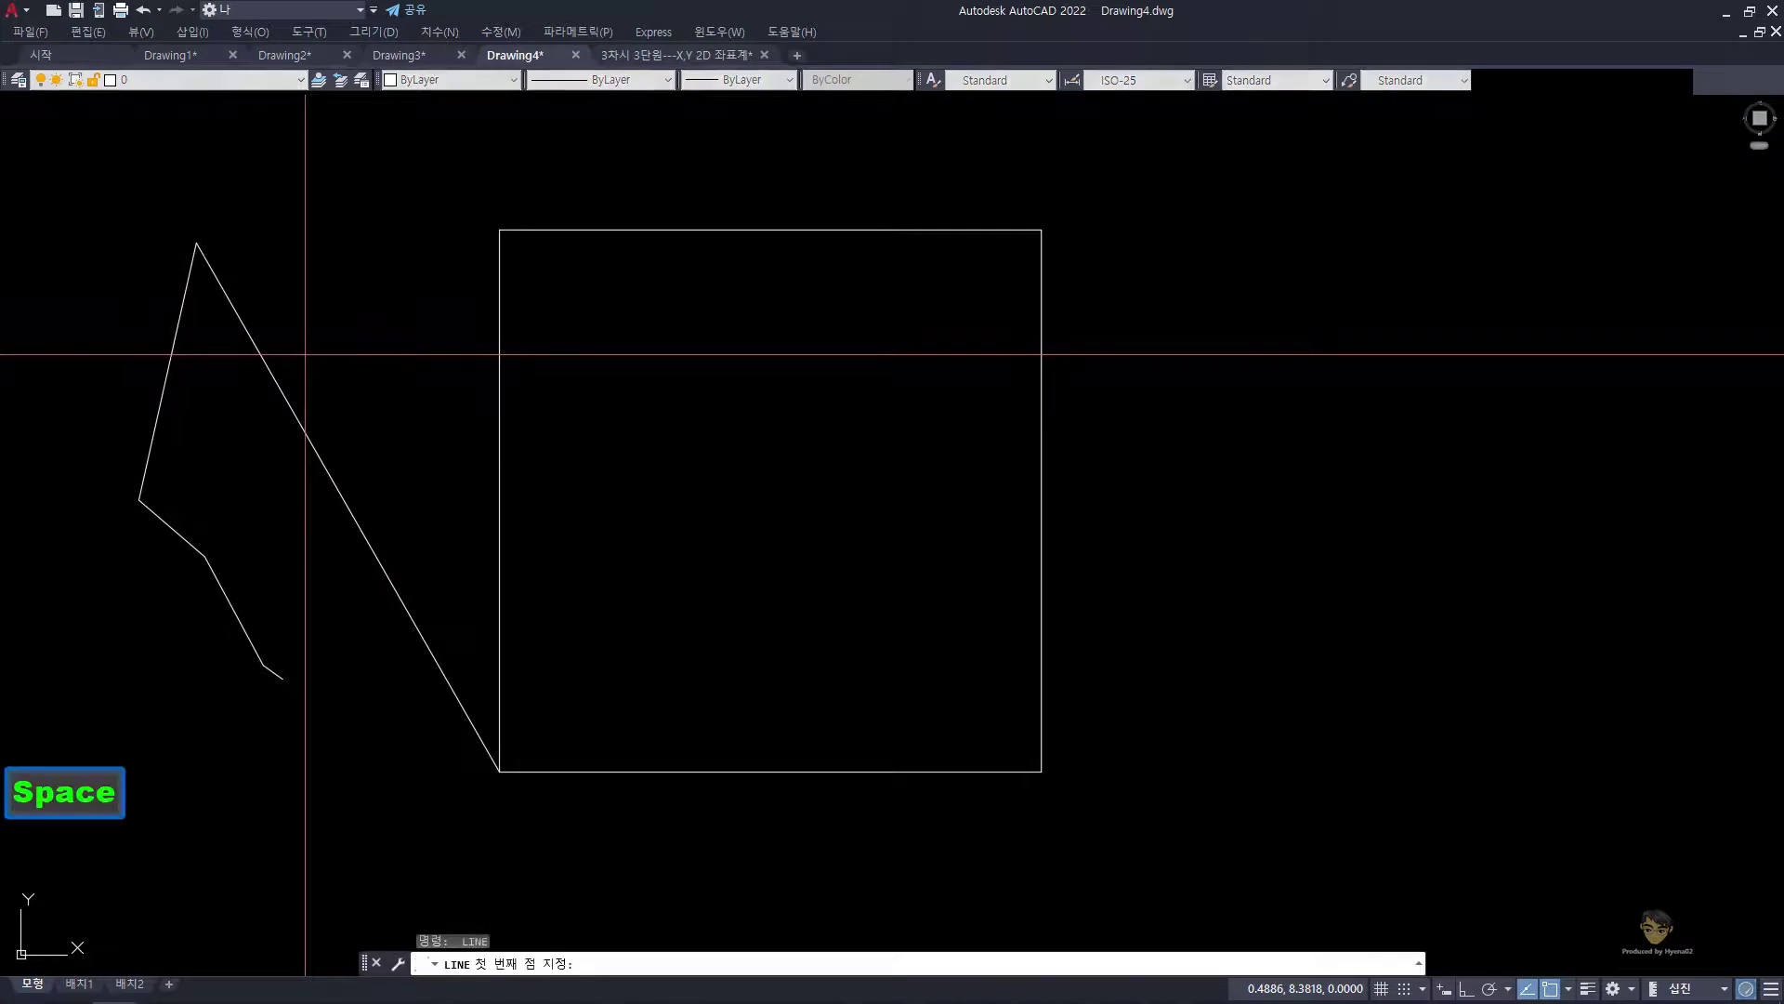
pyautogui.press('Escape')
pyautogui.click(379, 420)
pyautogui.click(131, 336)
pyautogui.click(347, 741)
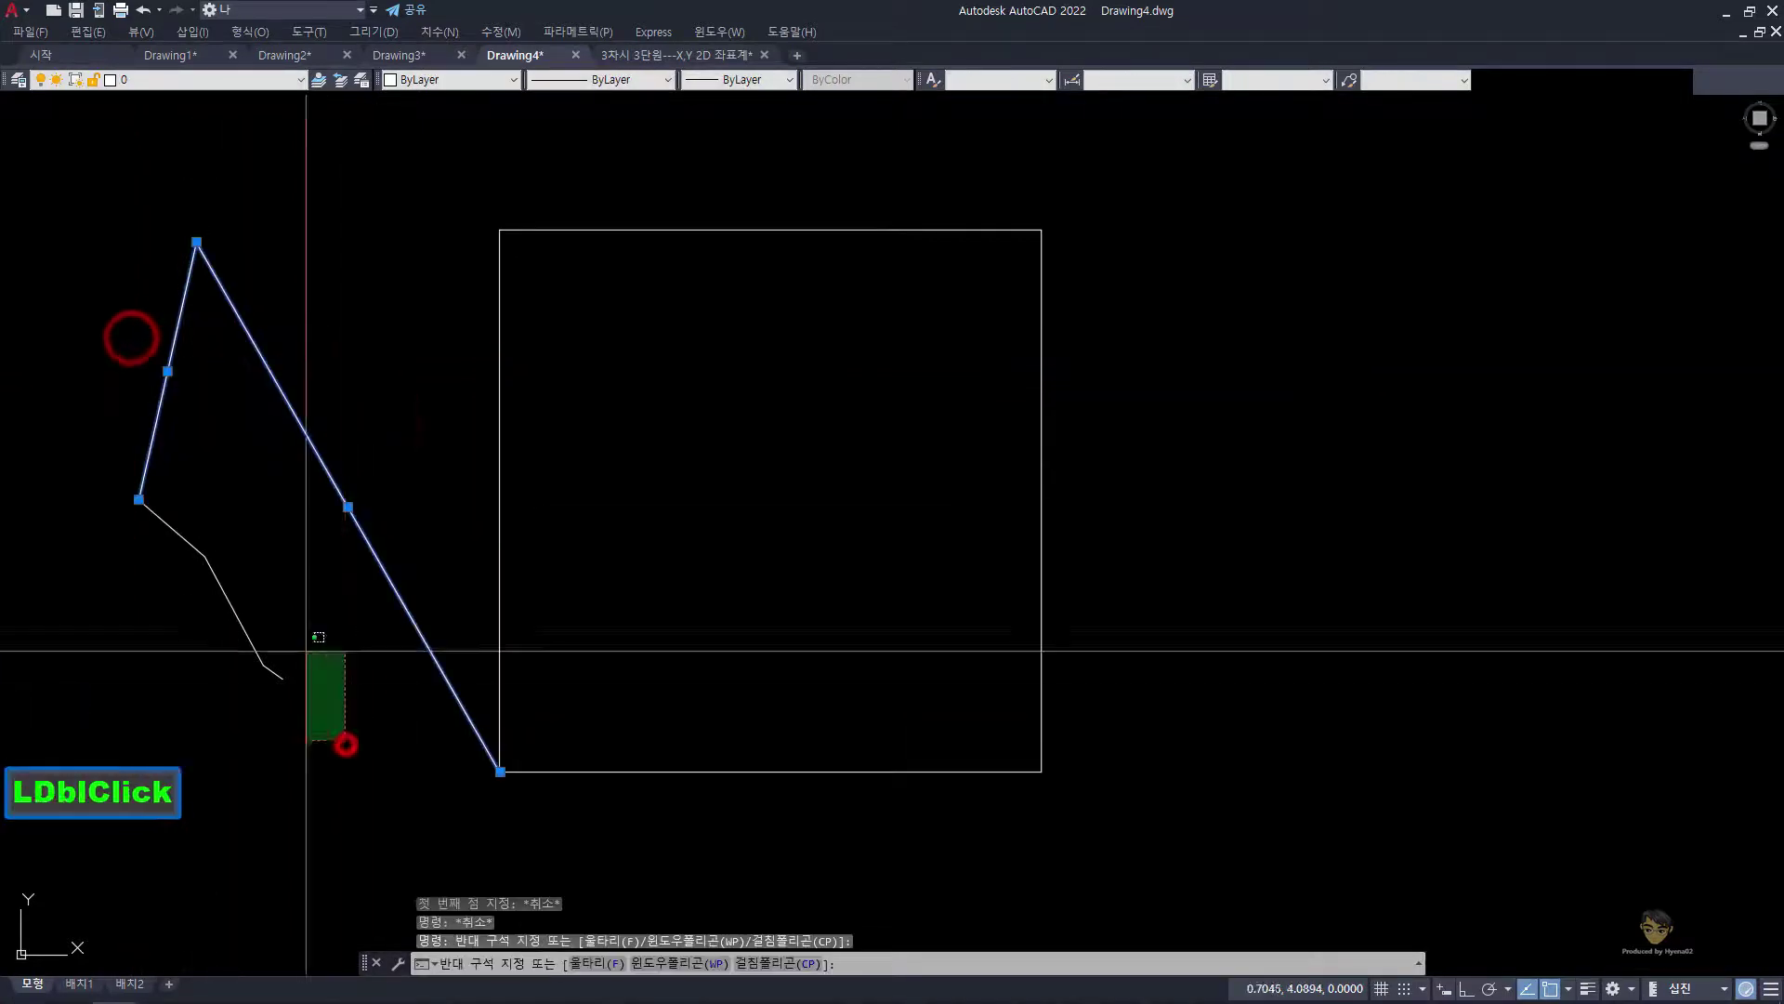
pyautogui.click(195, 458)
pyautogui.press('e')
pyautogui.press('space')
pyautogui.press('Escape')
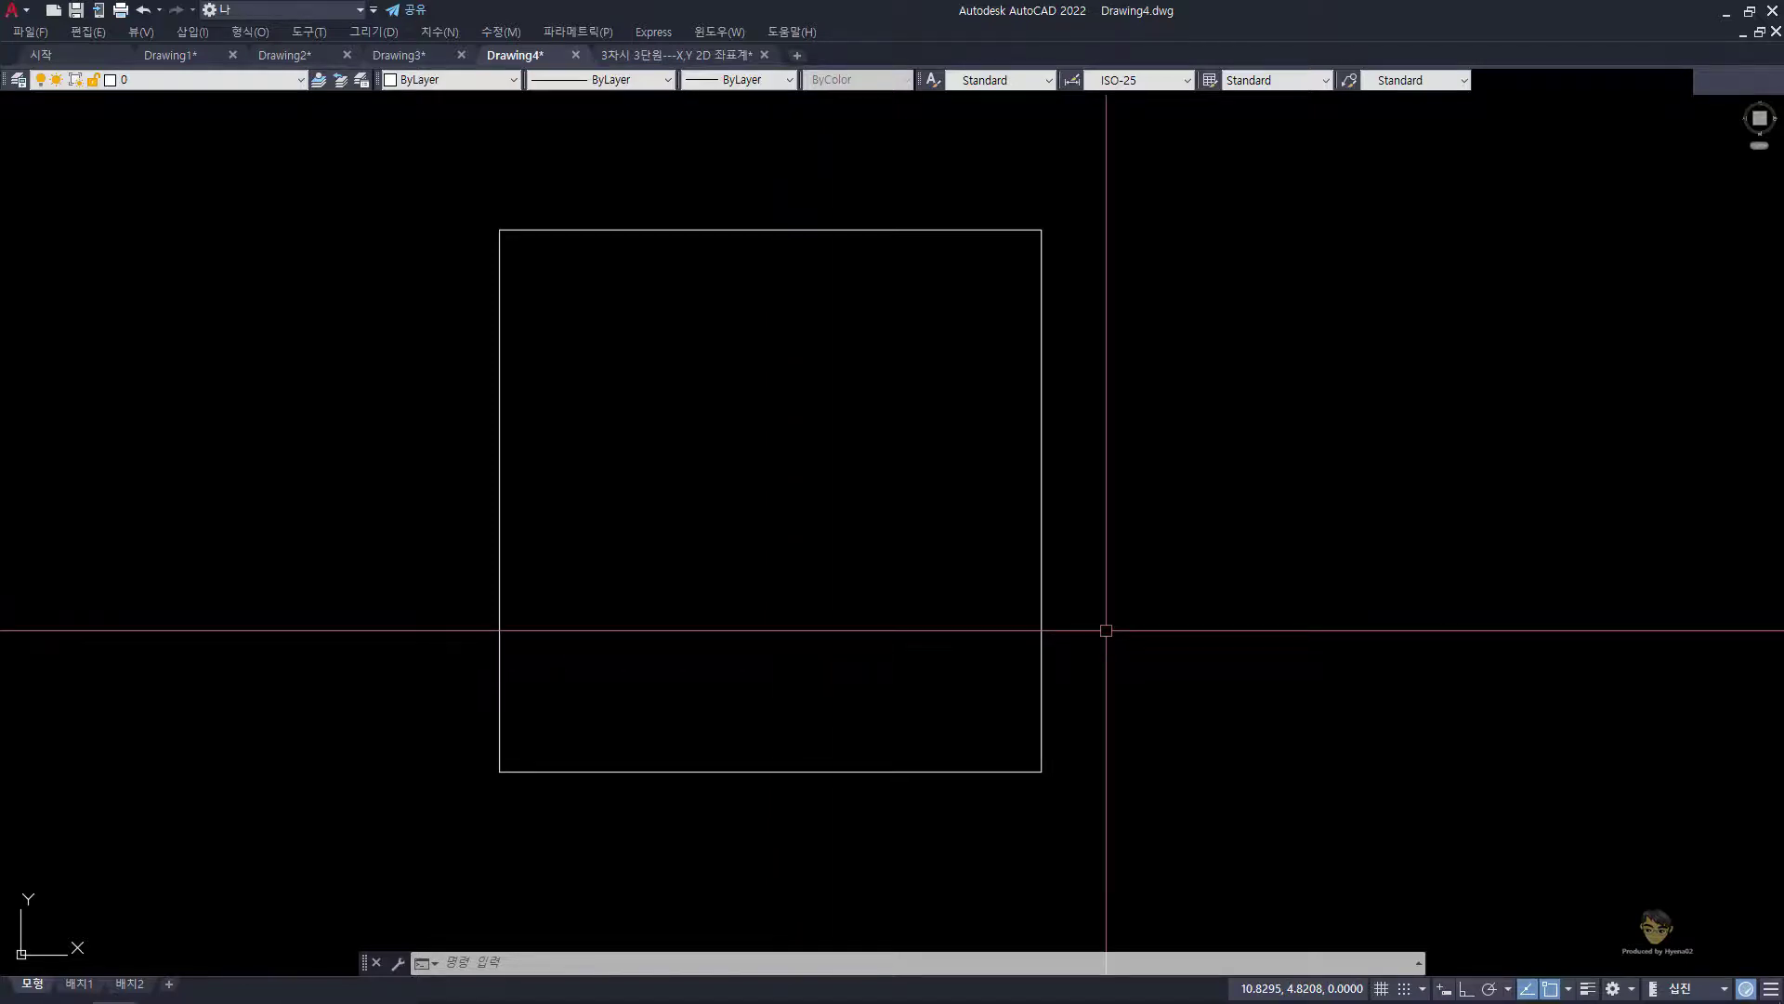
# Step: Start a line in the free space right of the square, level with its lower edge, at about 12.27,3
pyautogui.moveTo(1106, 631); pyautogui.dragTo(1106, 631, button='middle')
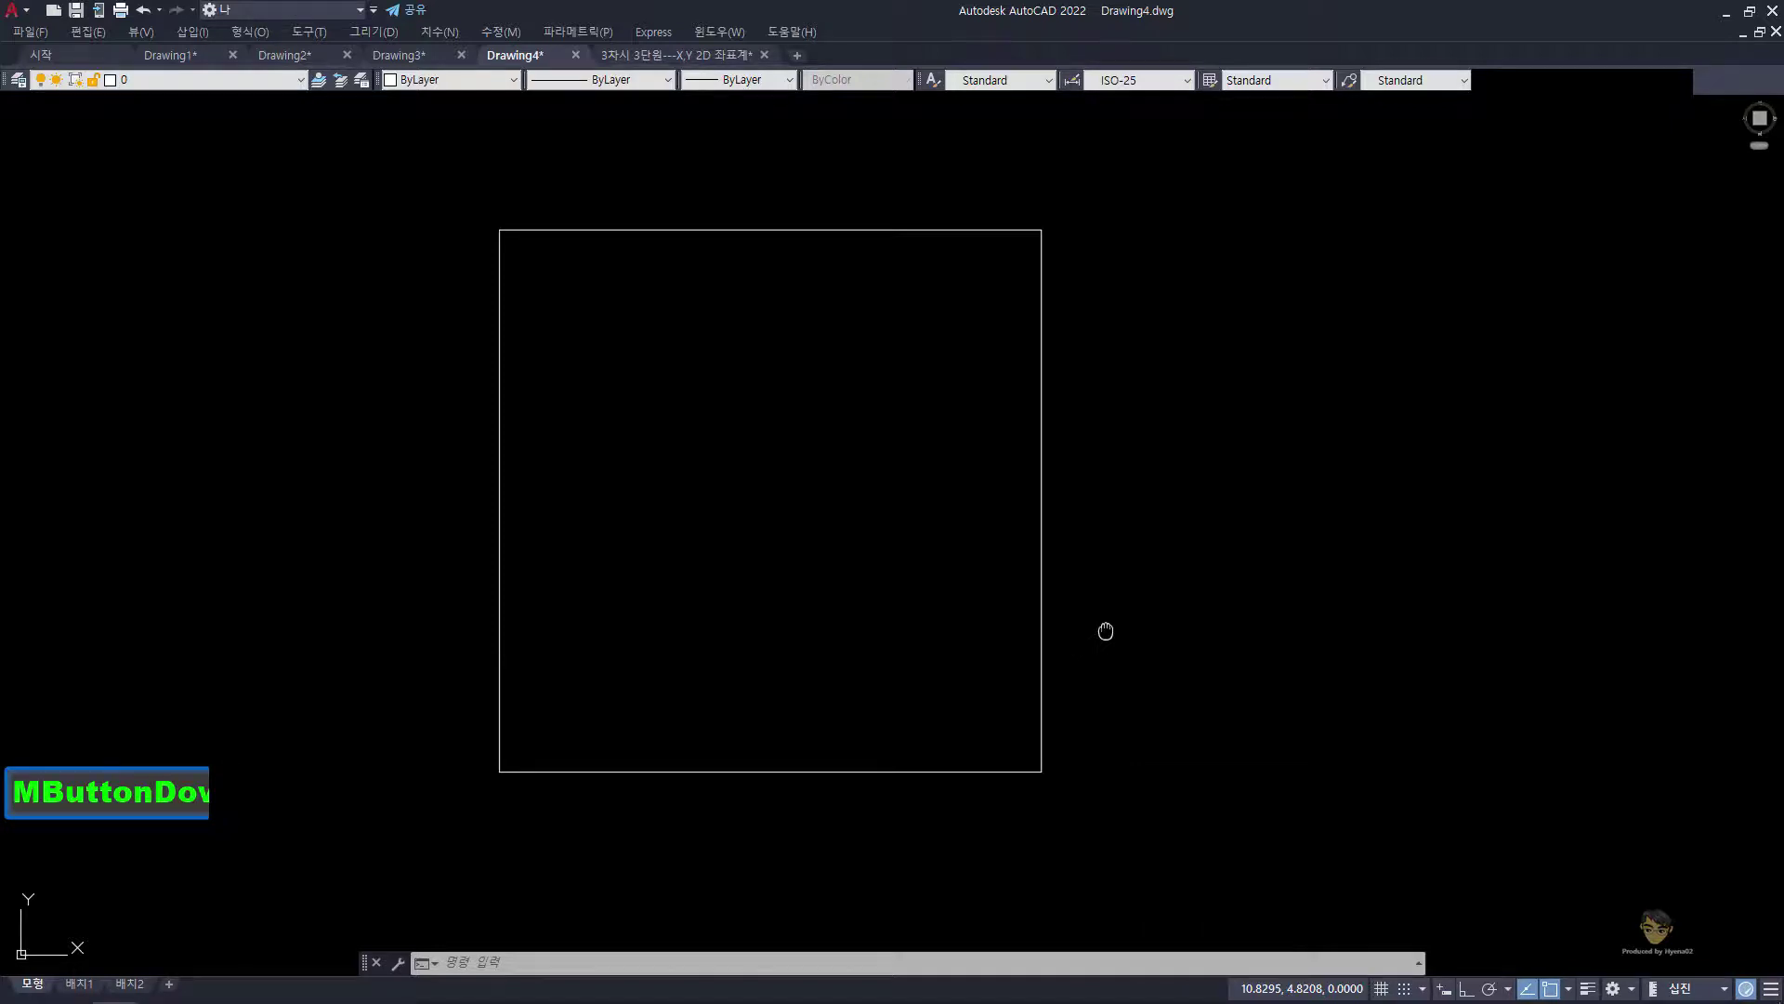
pyautogui.moveTo(1106, 631); pyautogui.dragTo(691, 631, button='middle')
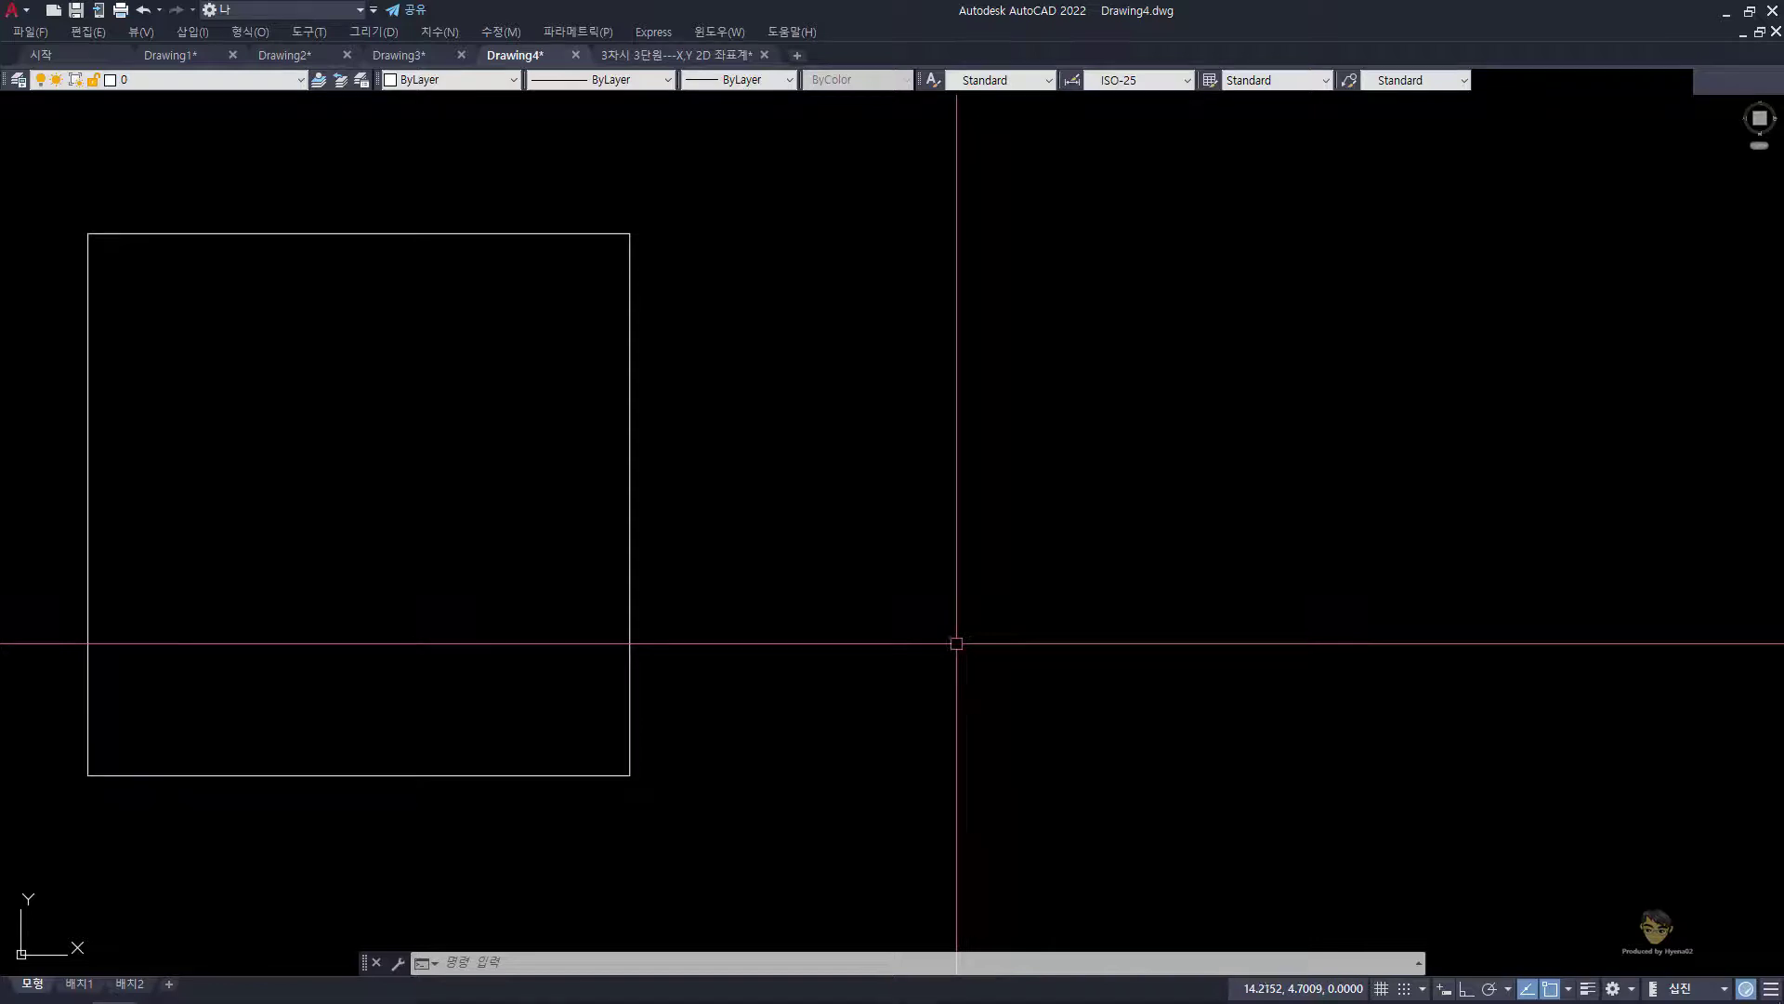
pyautogui.write('l')
pyautogui.press('Return')
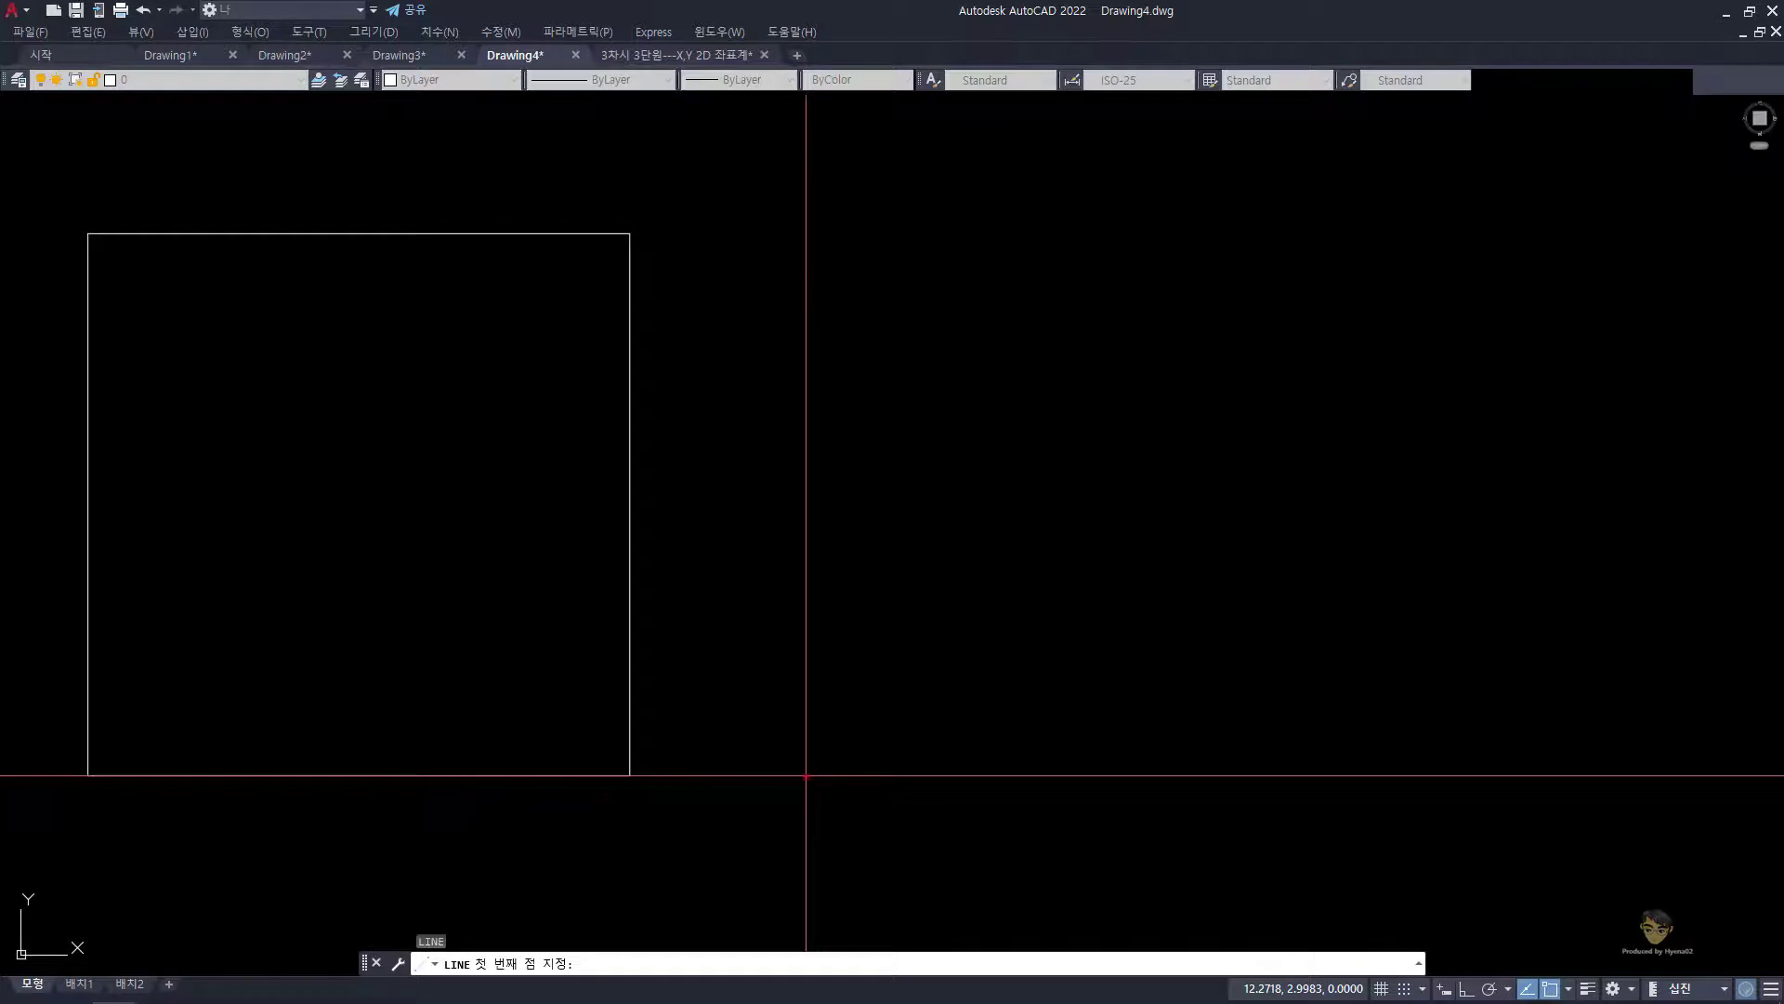
pyautogui.click(806, 775)
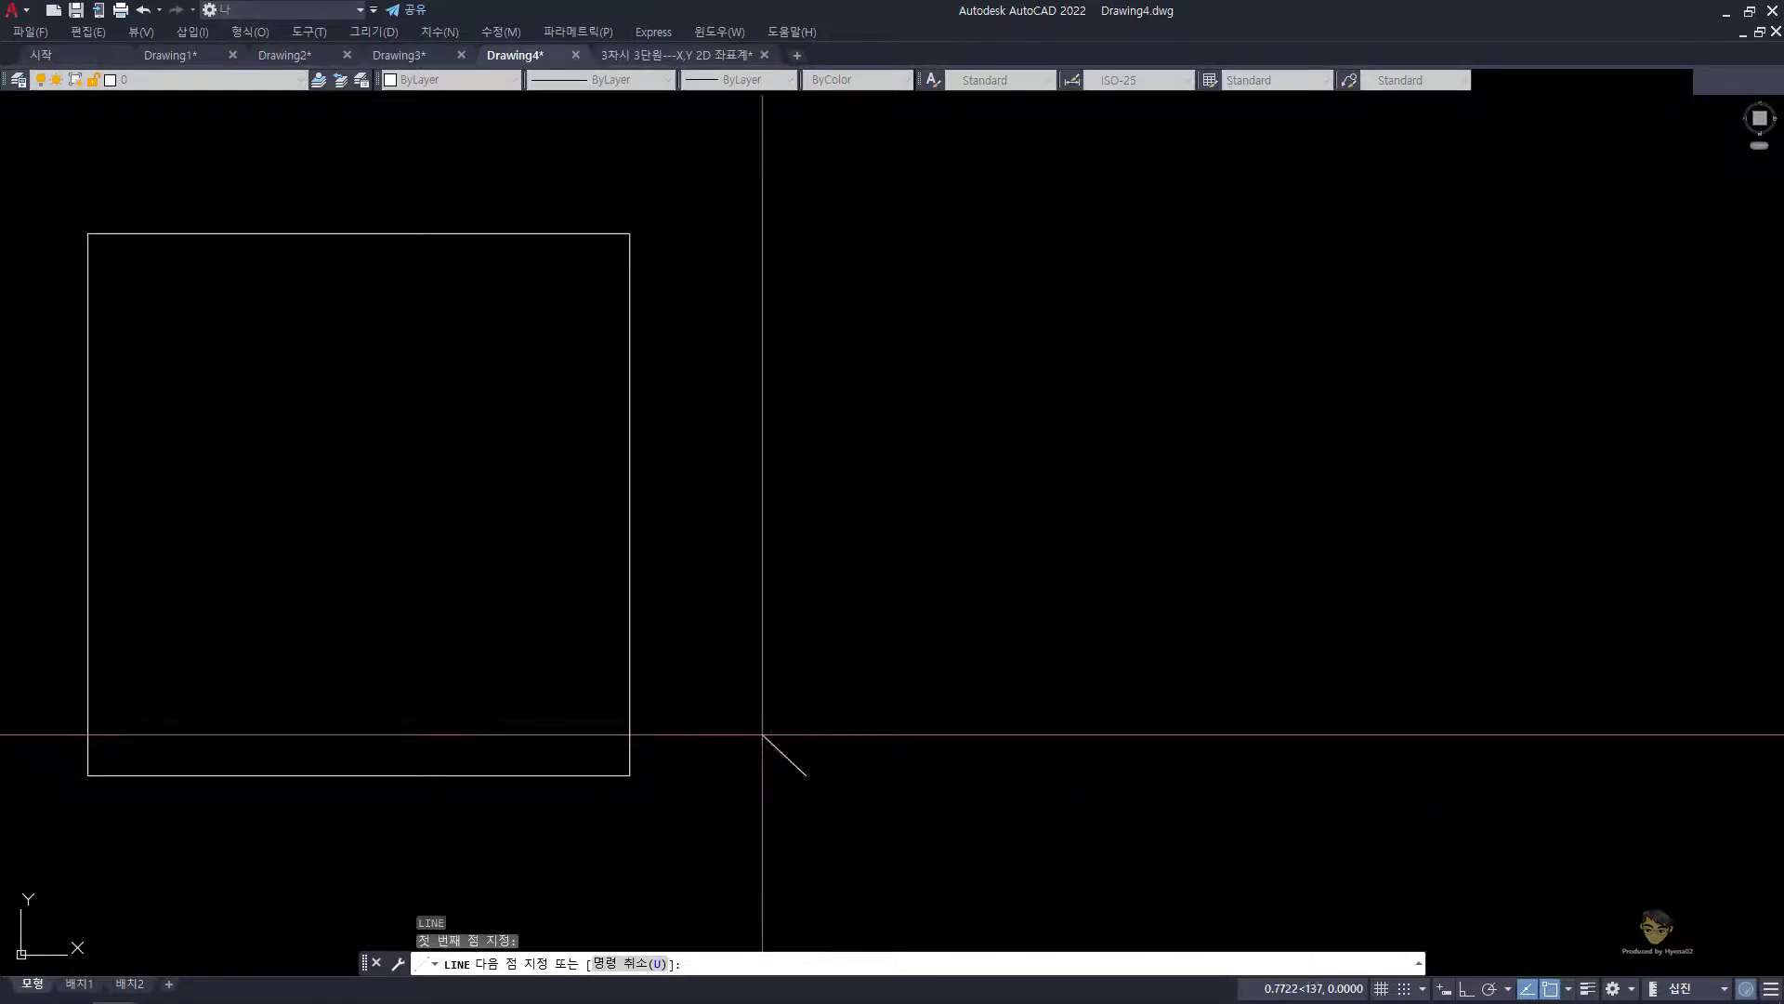
# Step: Switch to the image viewer to examine the exercise 3-1 drawing, and return to AutoCAD
pyautogui.click(160, 985)
pyautogui.click(276, 916)
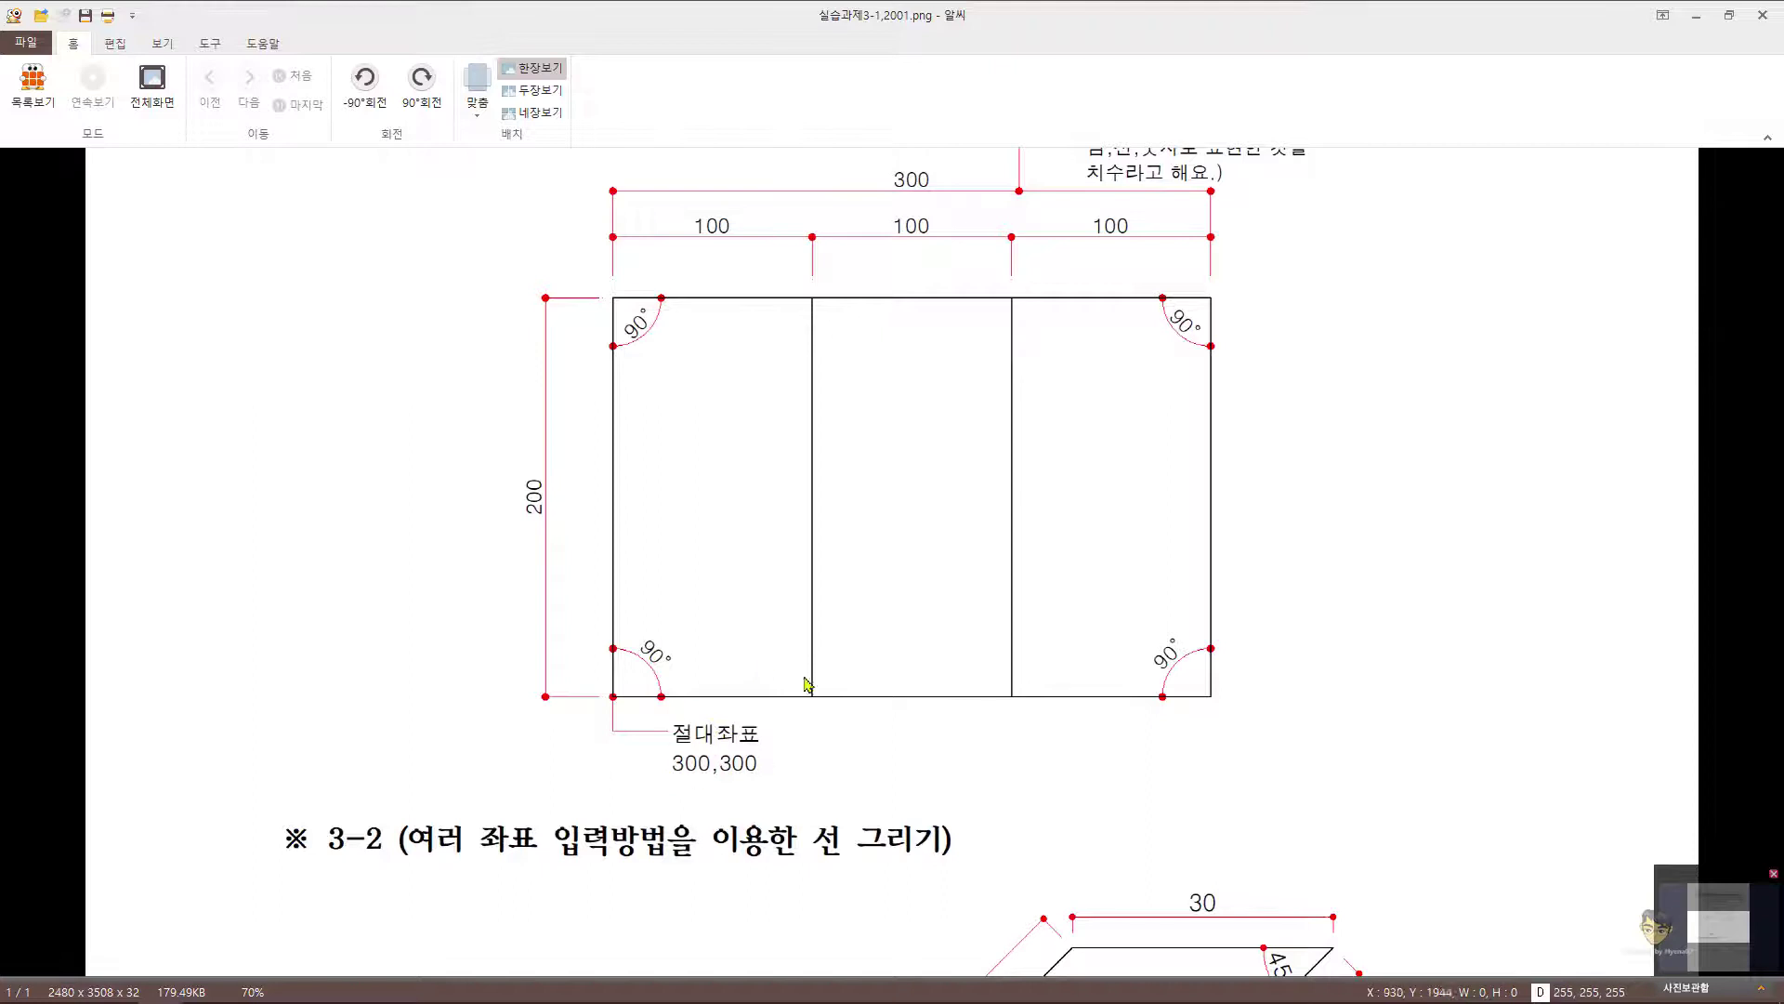
pyautogui.click(1696, 15)
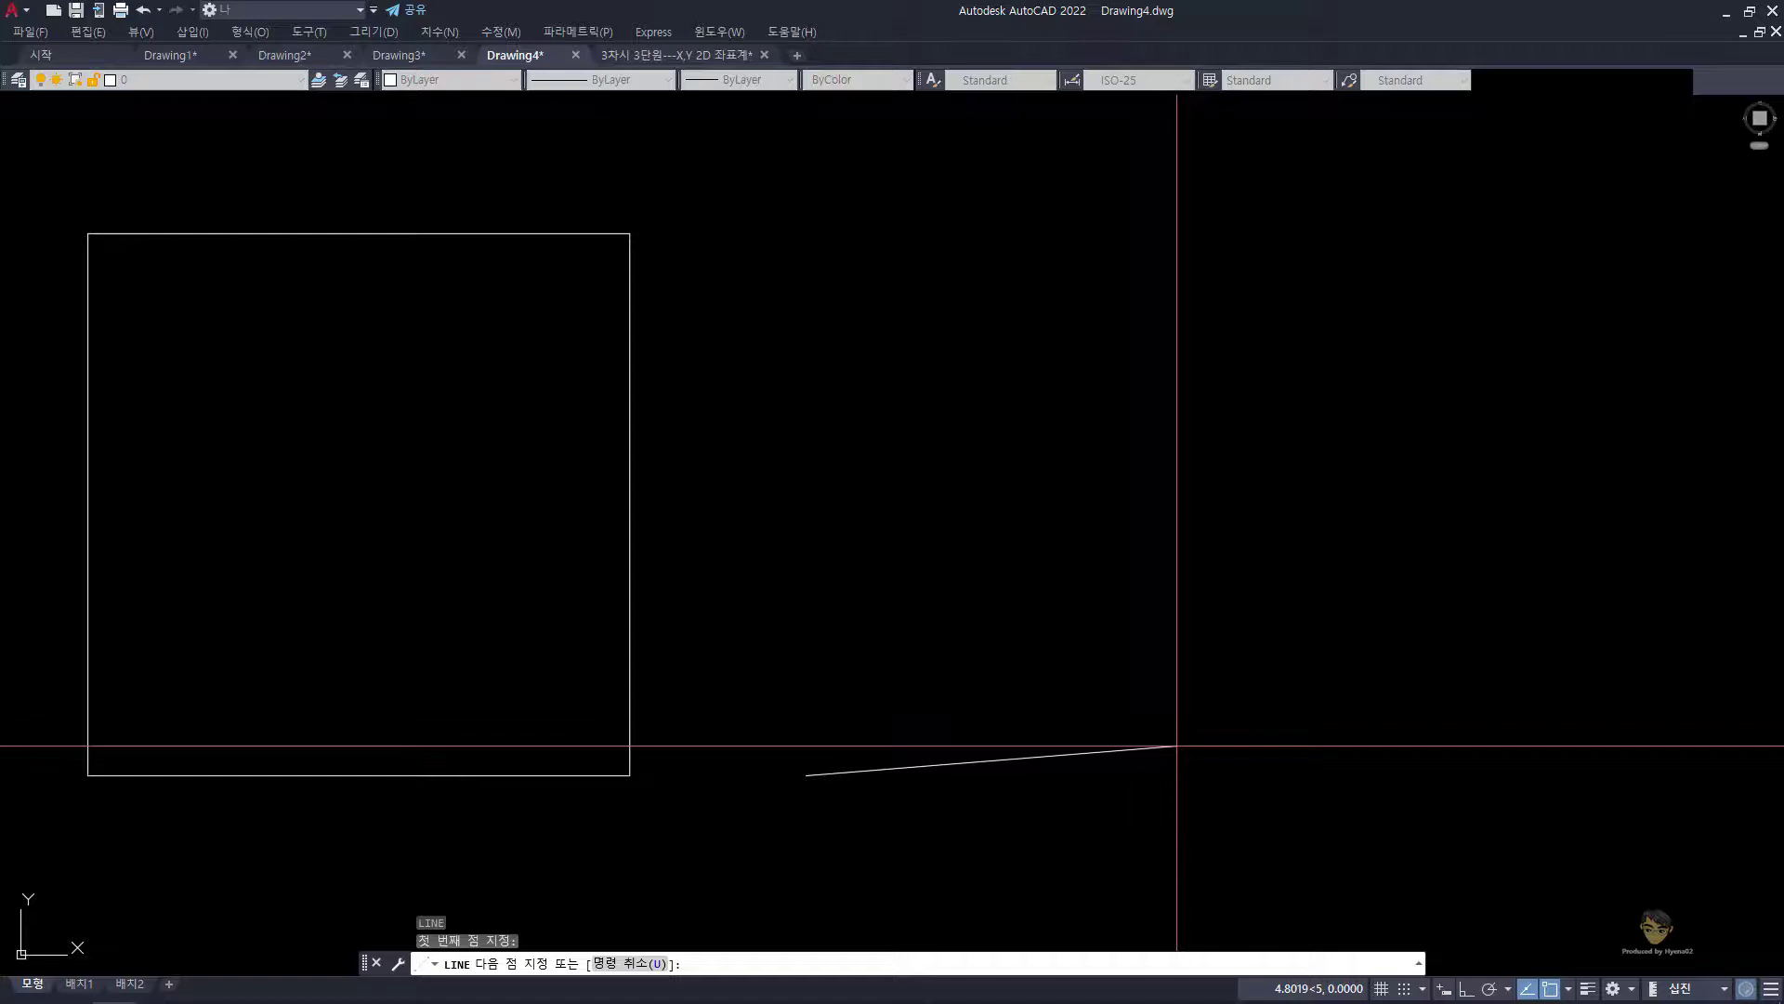
pyautogui.press('shift')
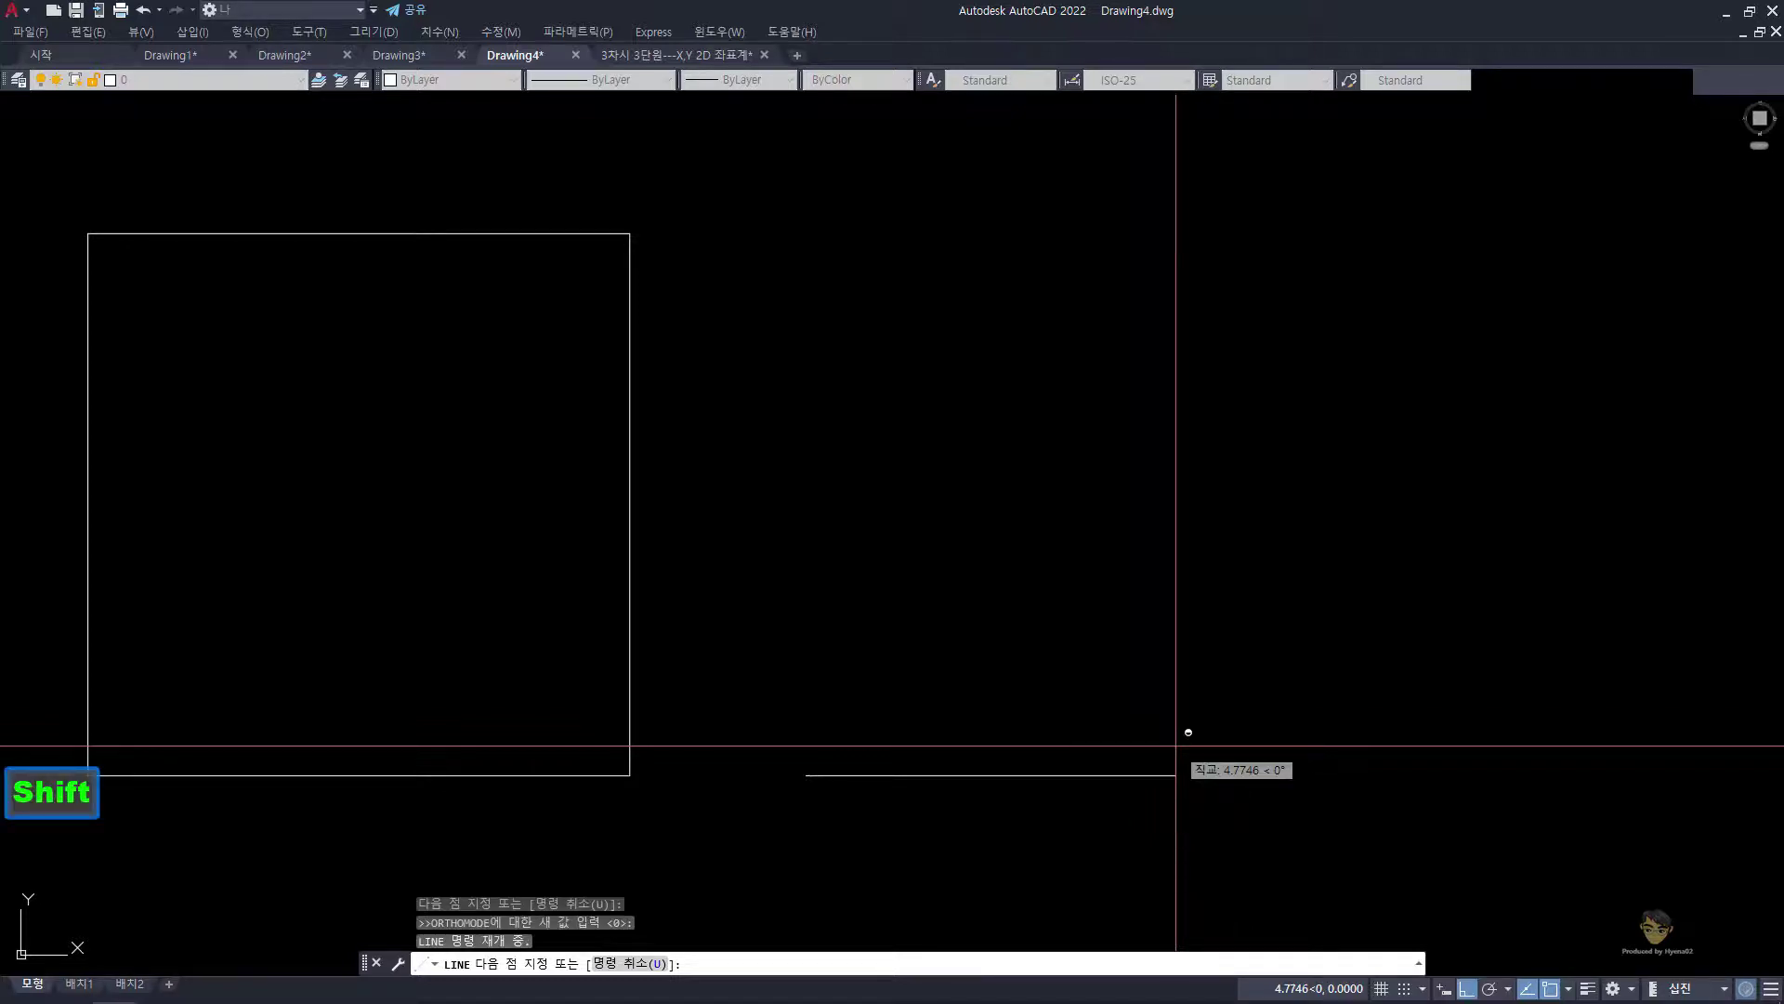
pyautogui.write('@')
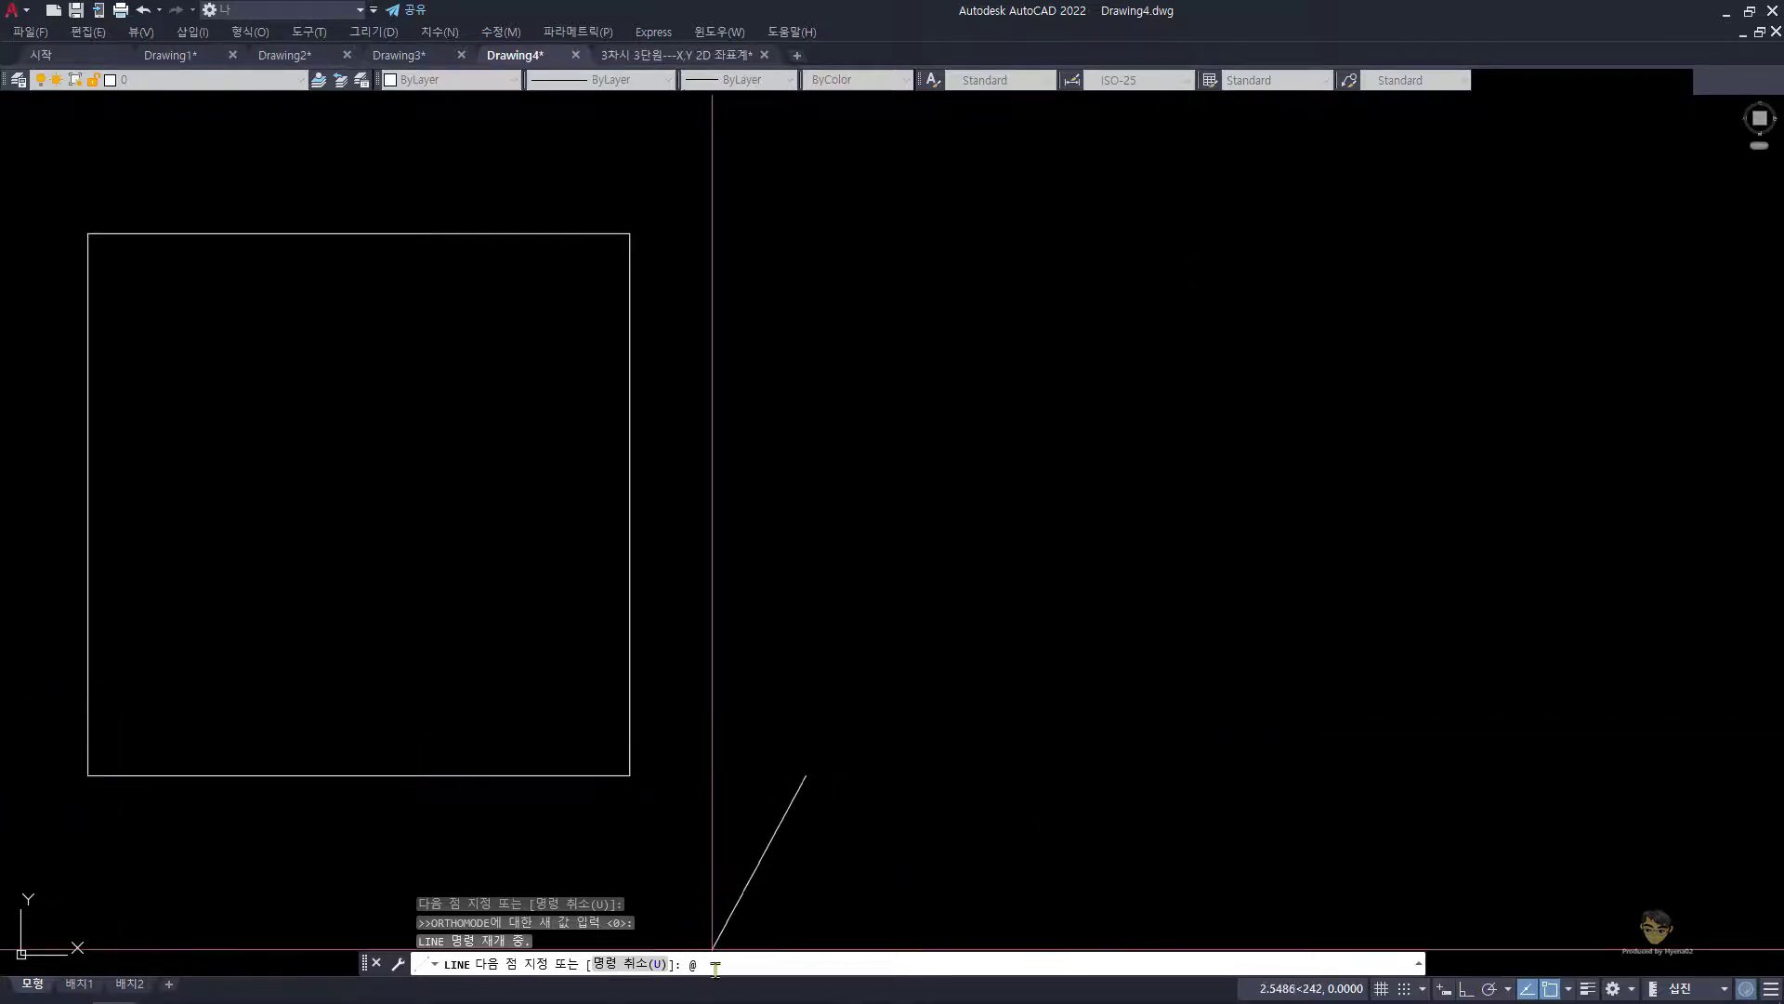
pyautogui.press('ctrl')
pyautogui.press('ctrl')
pyautogui.click(688, 987)
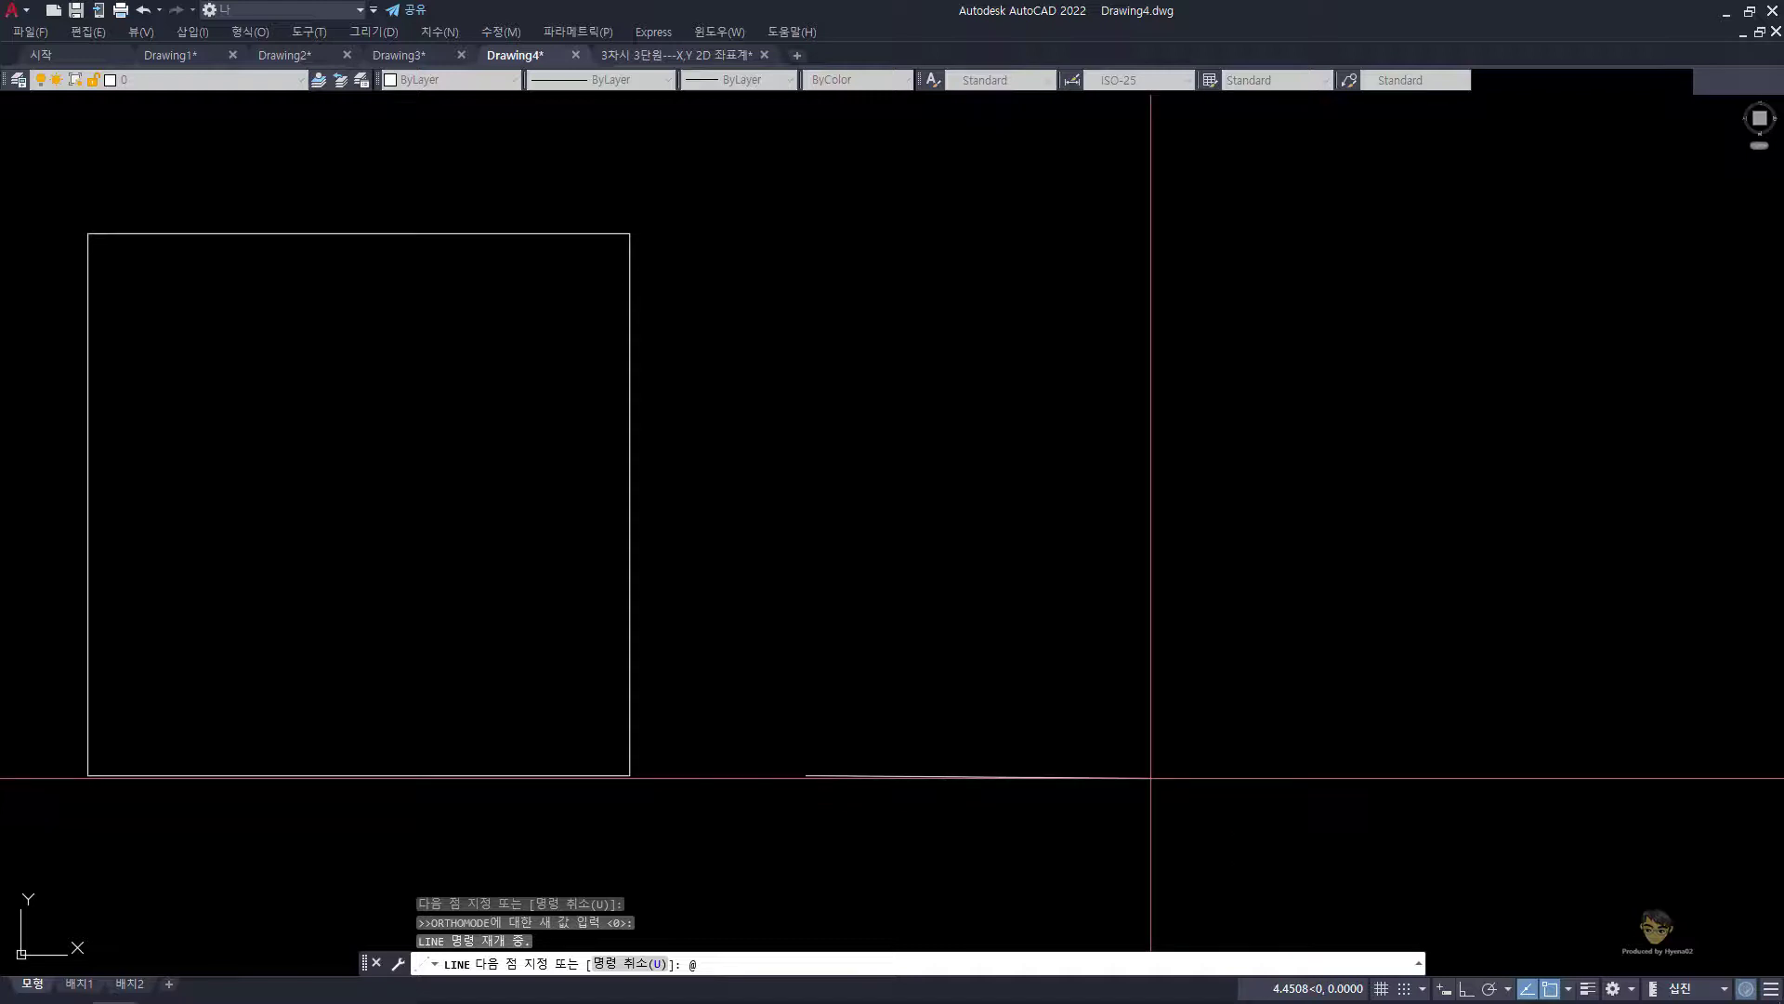
pyautogui.write('10,')
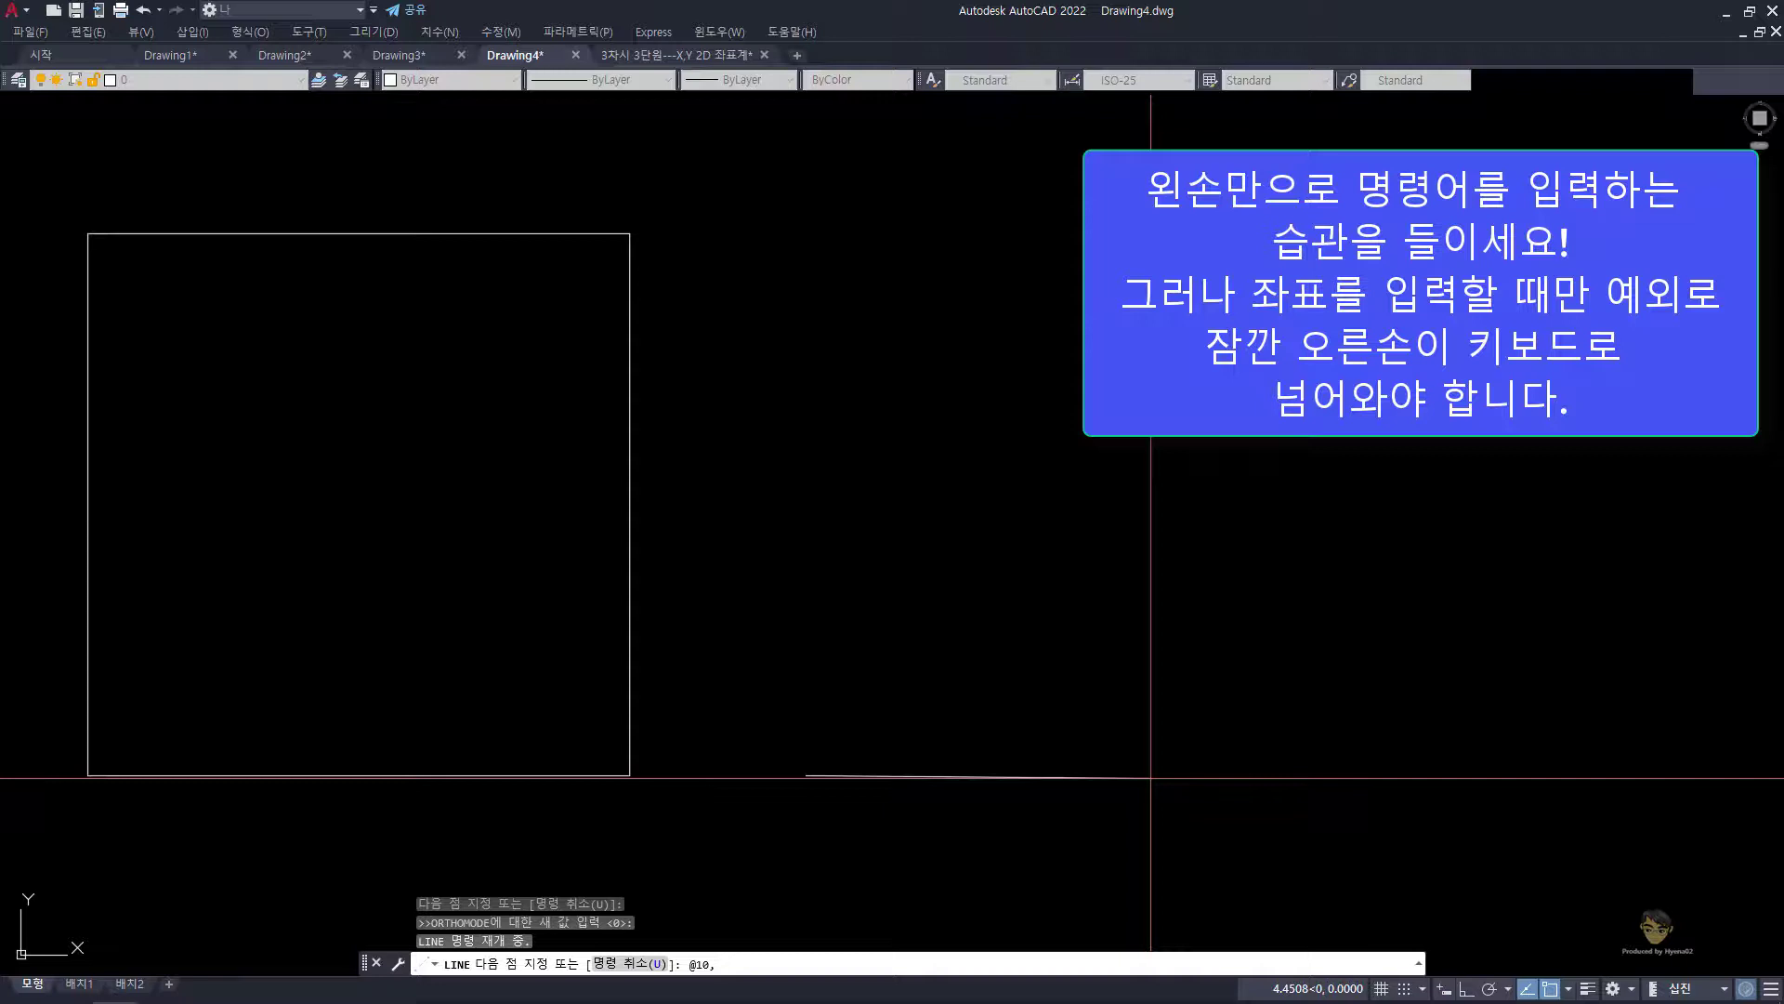
pyautogui.write('0')
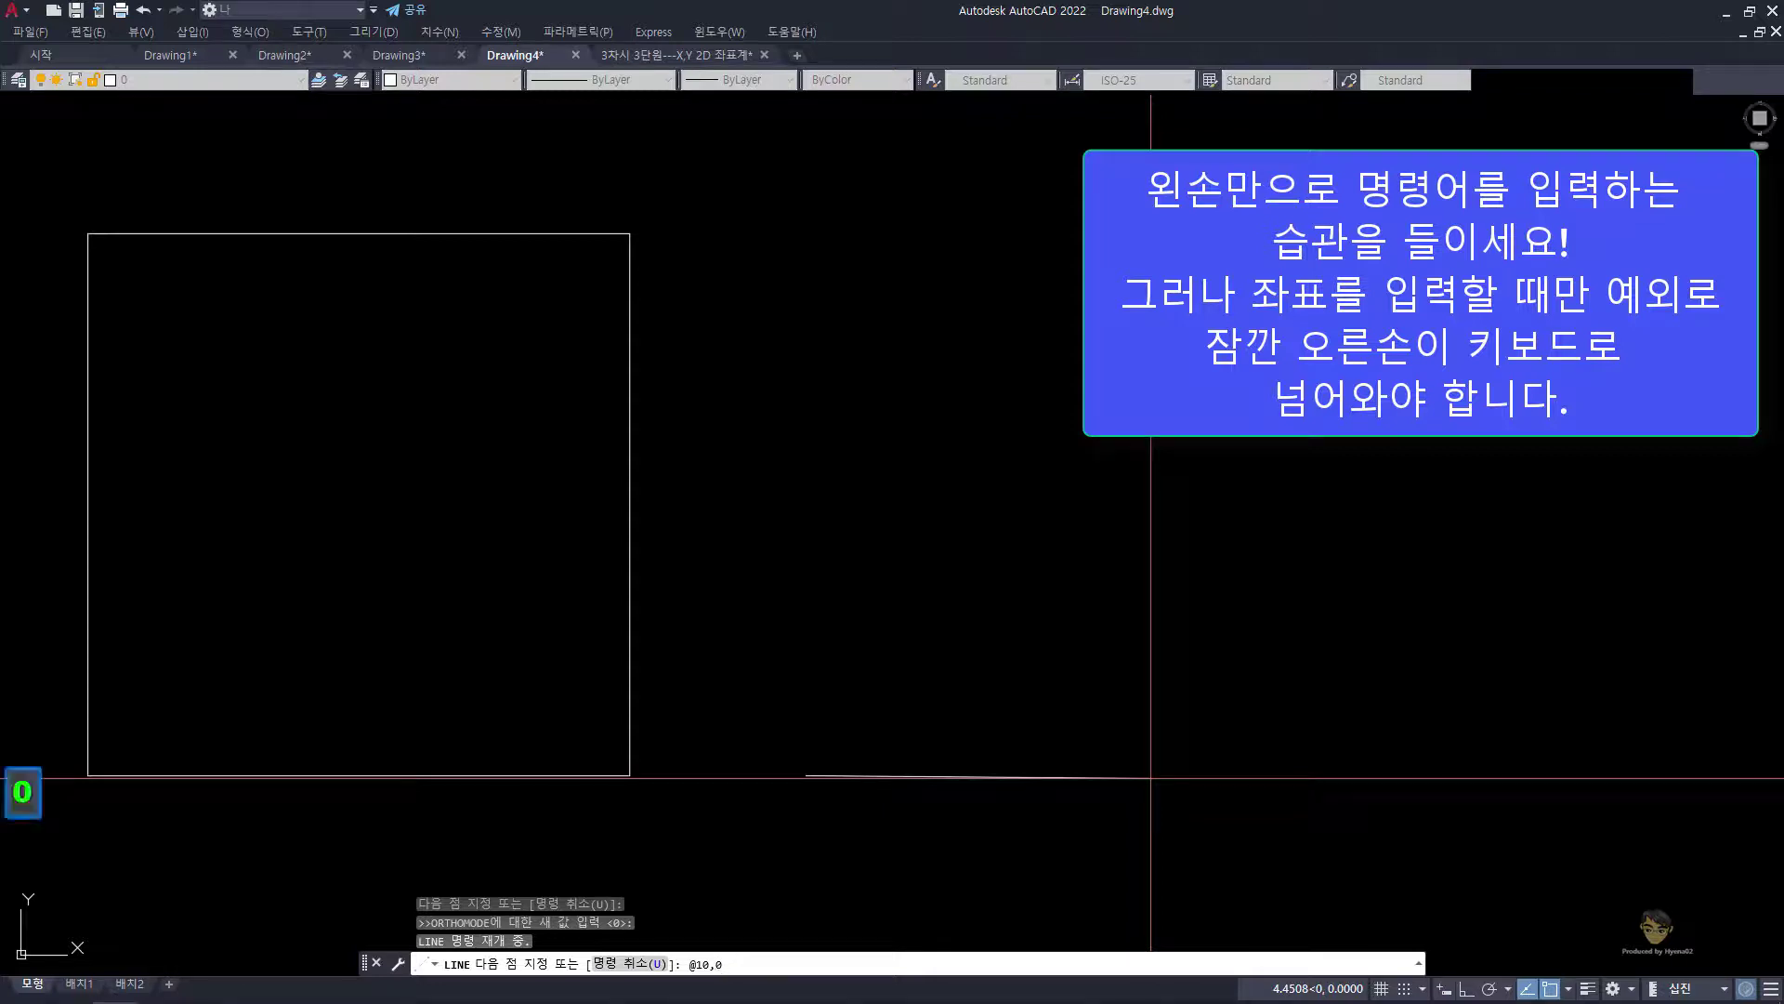
pyautogui.press('Return')
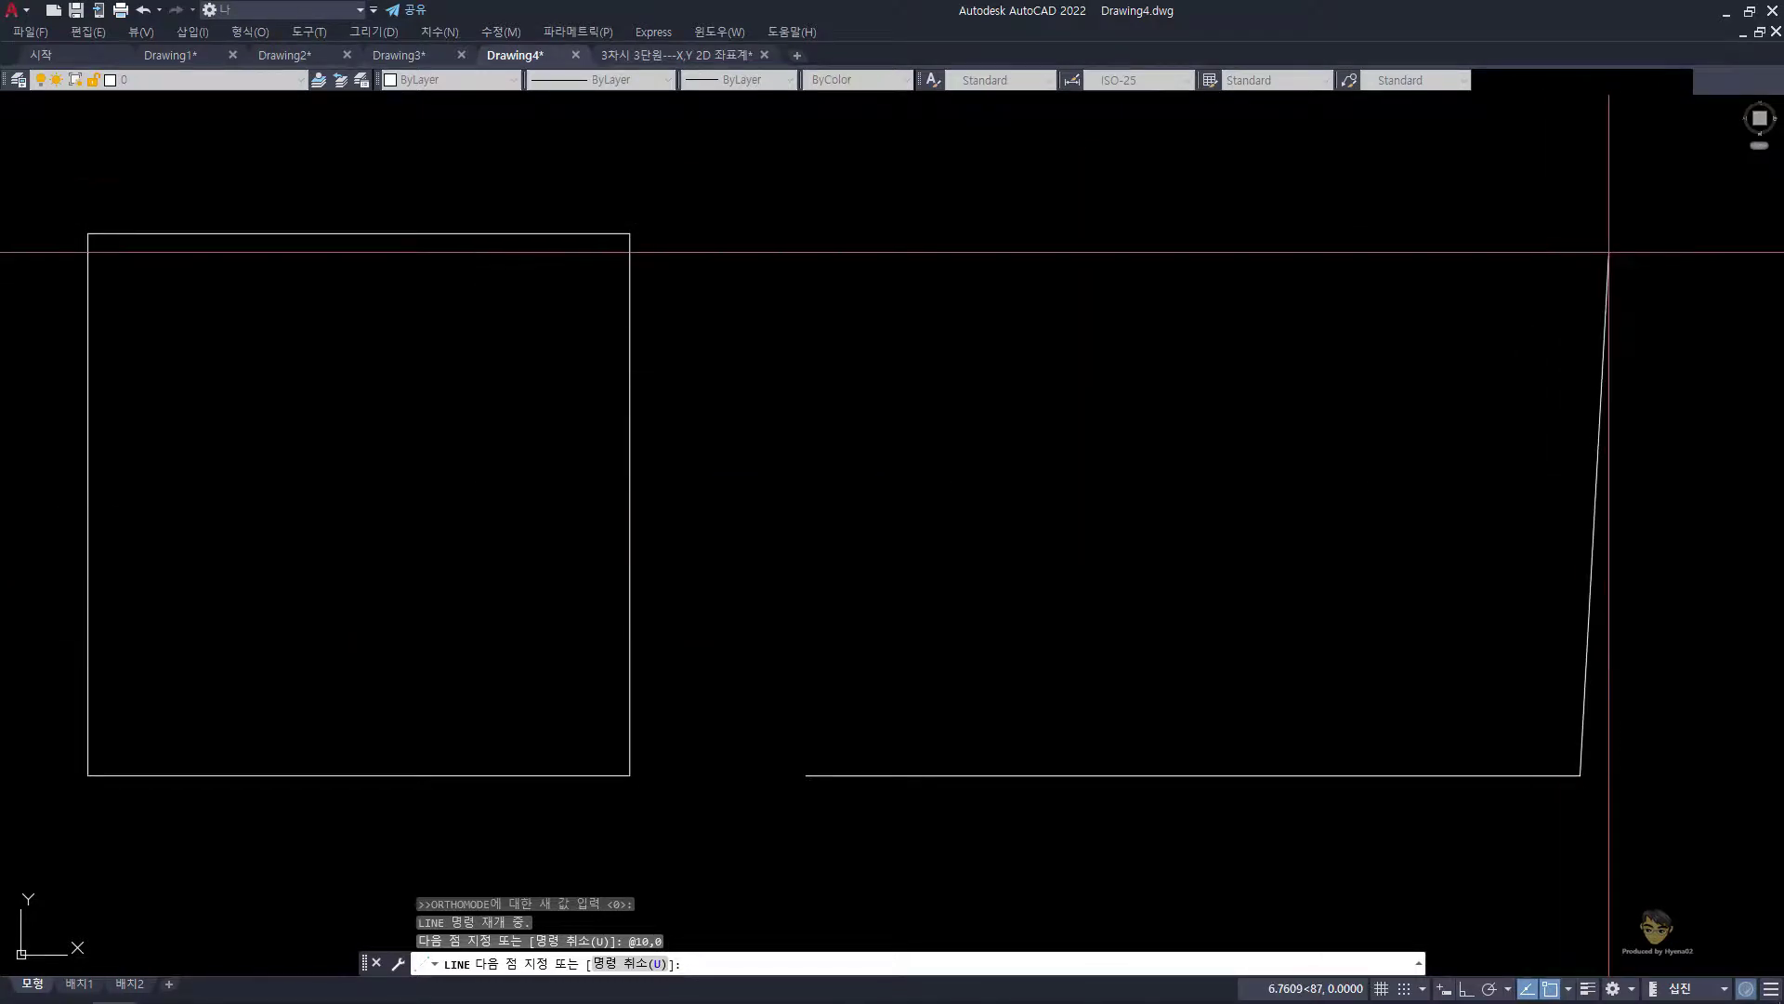
# Step: Draw the line's next segment vertically upward to the relative coordinate @0,10
pyautogui.write('@')
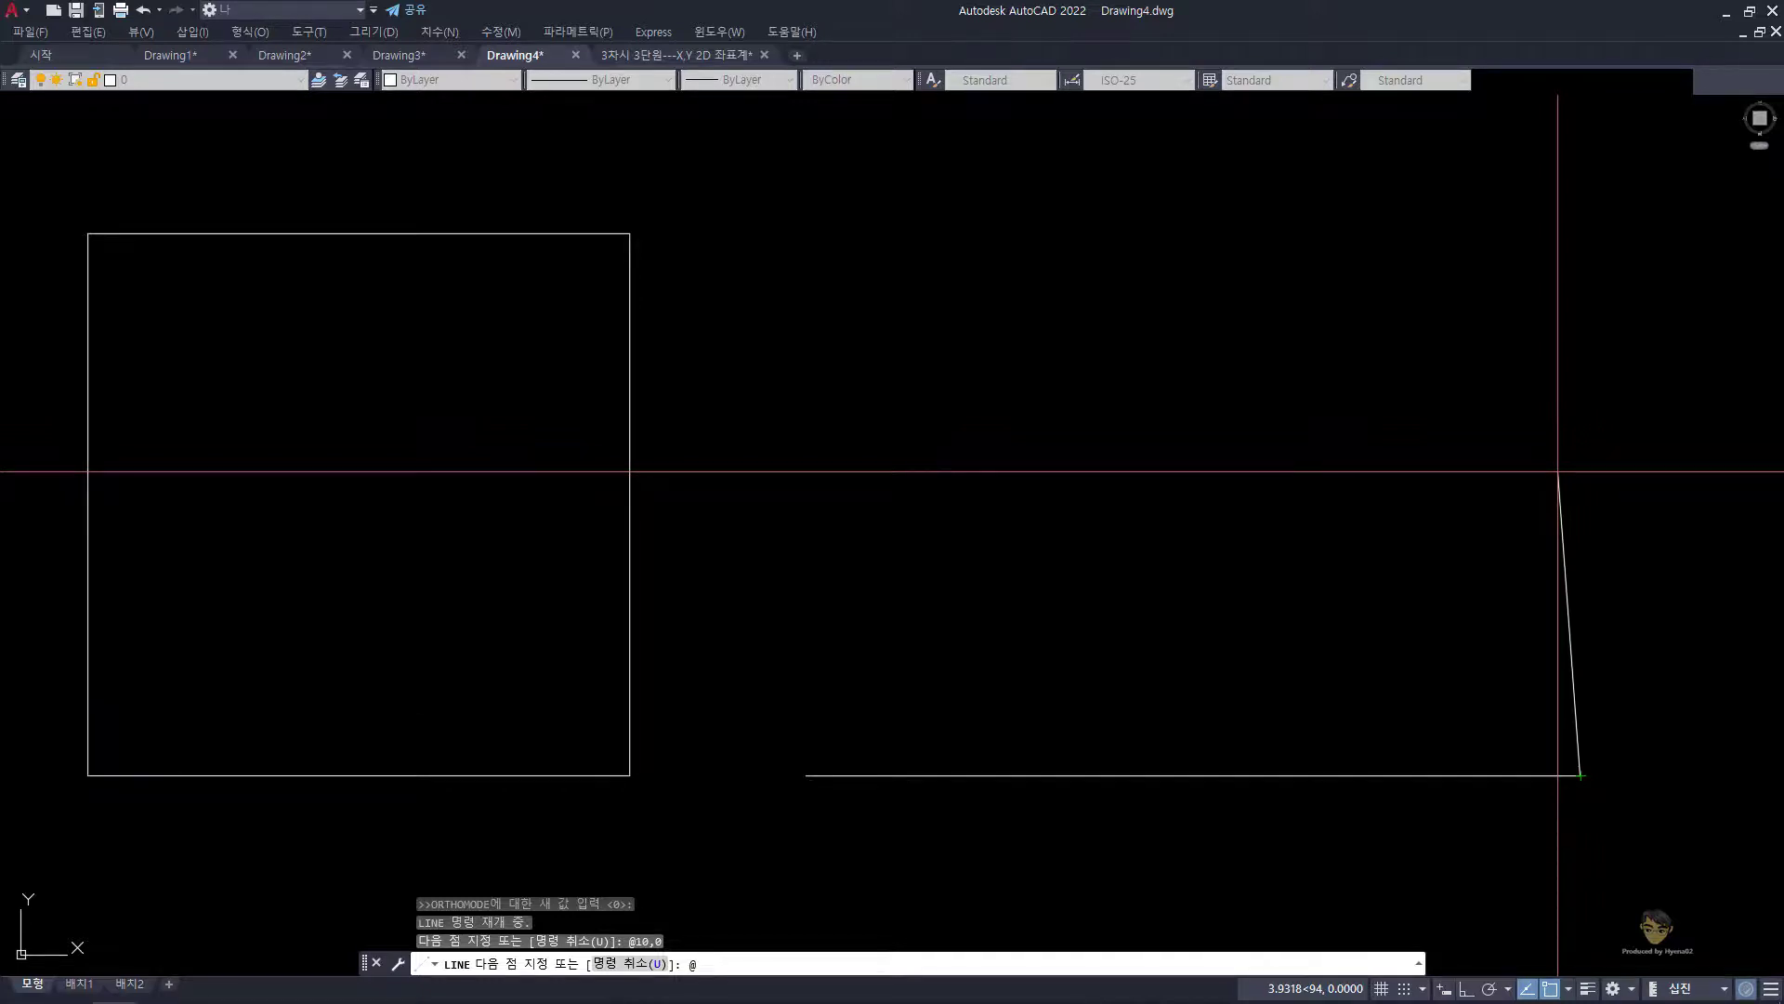
pyautogui.write('0,')
pyautogui.write('10')
pyautogui.press('Return')
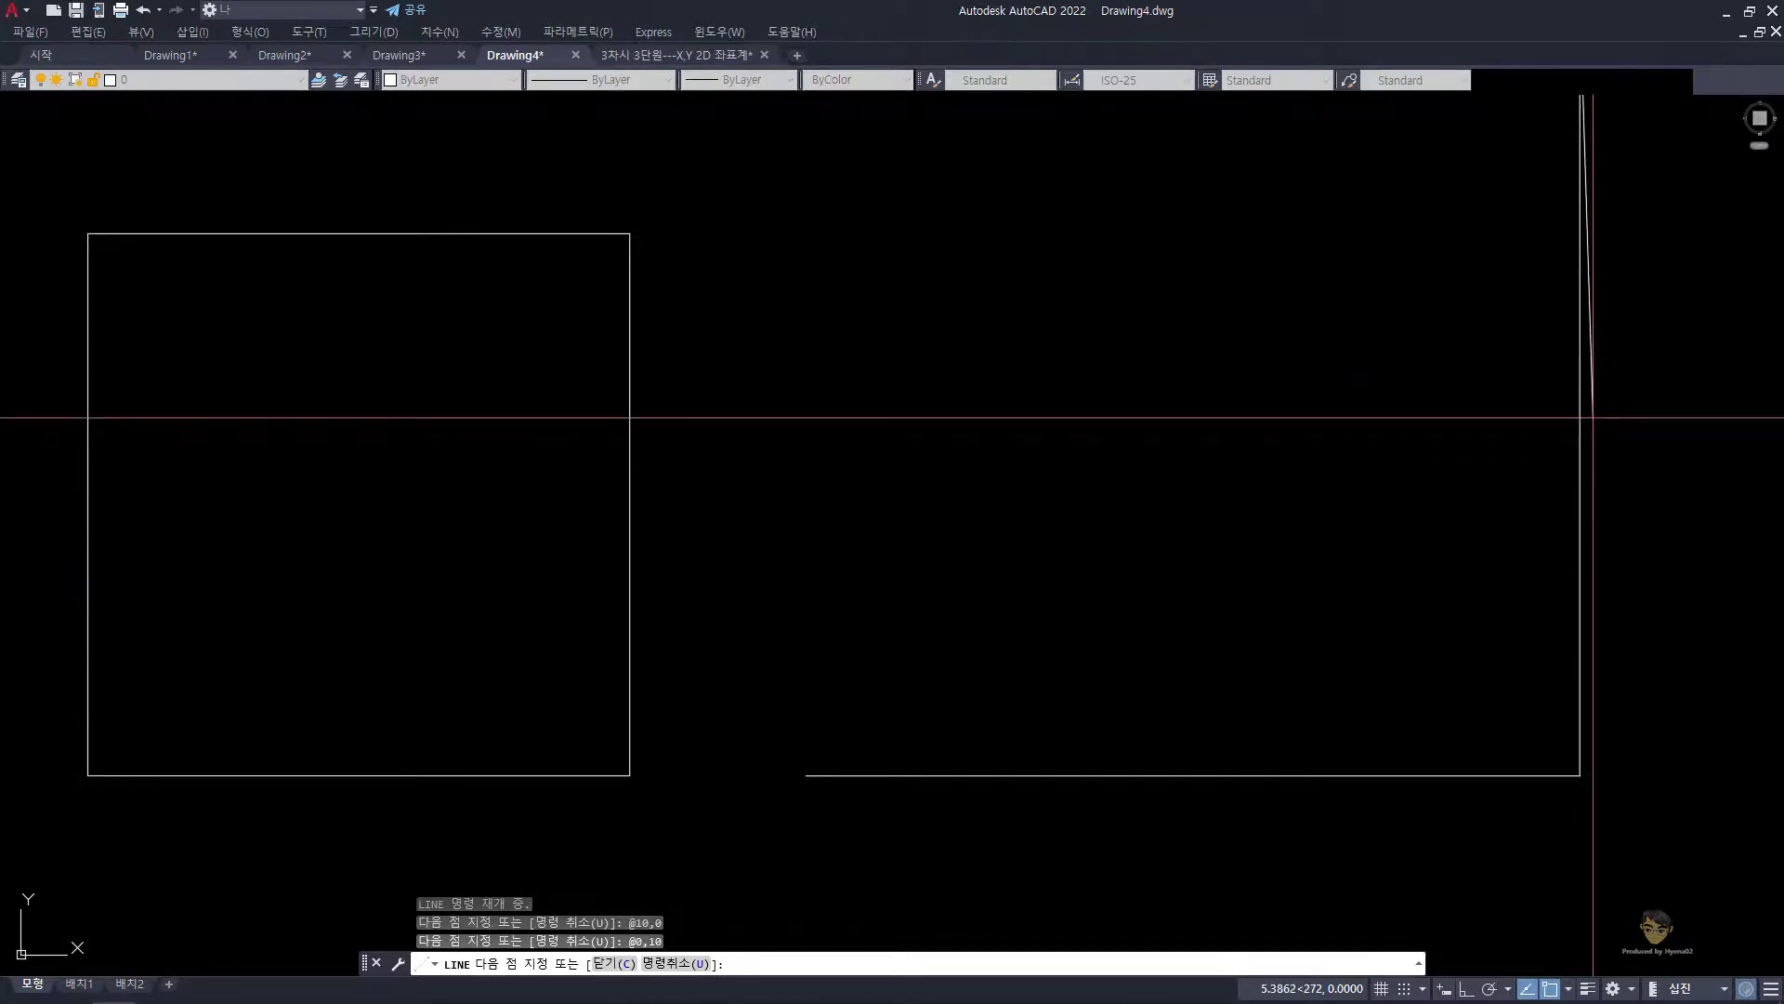
pyautogui.moveTo(1593, 418); pyautogui.dragTo(1518, 554, button='middle')
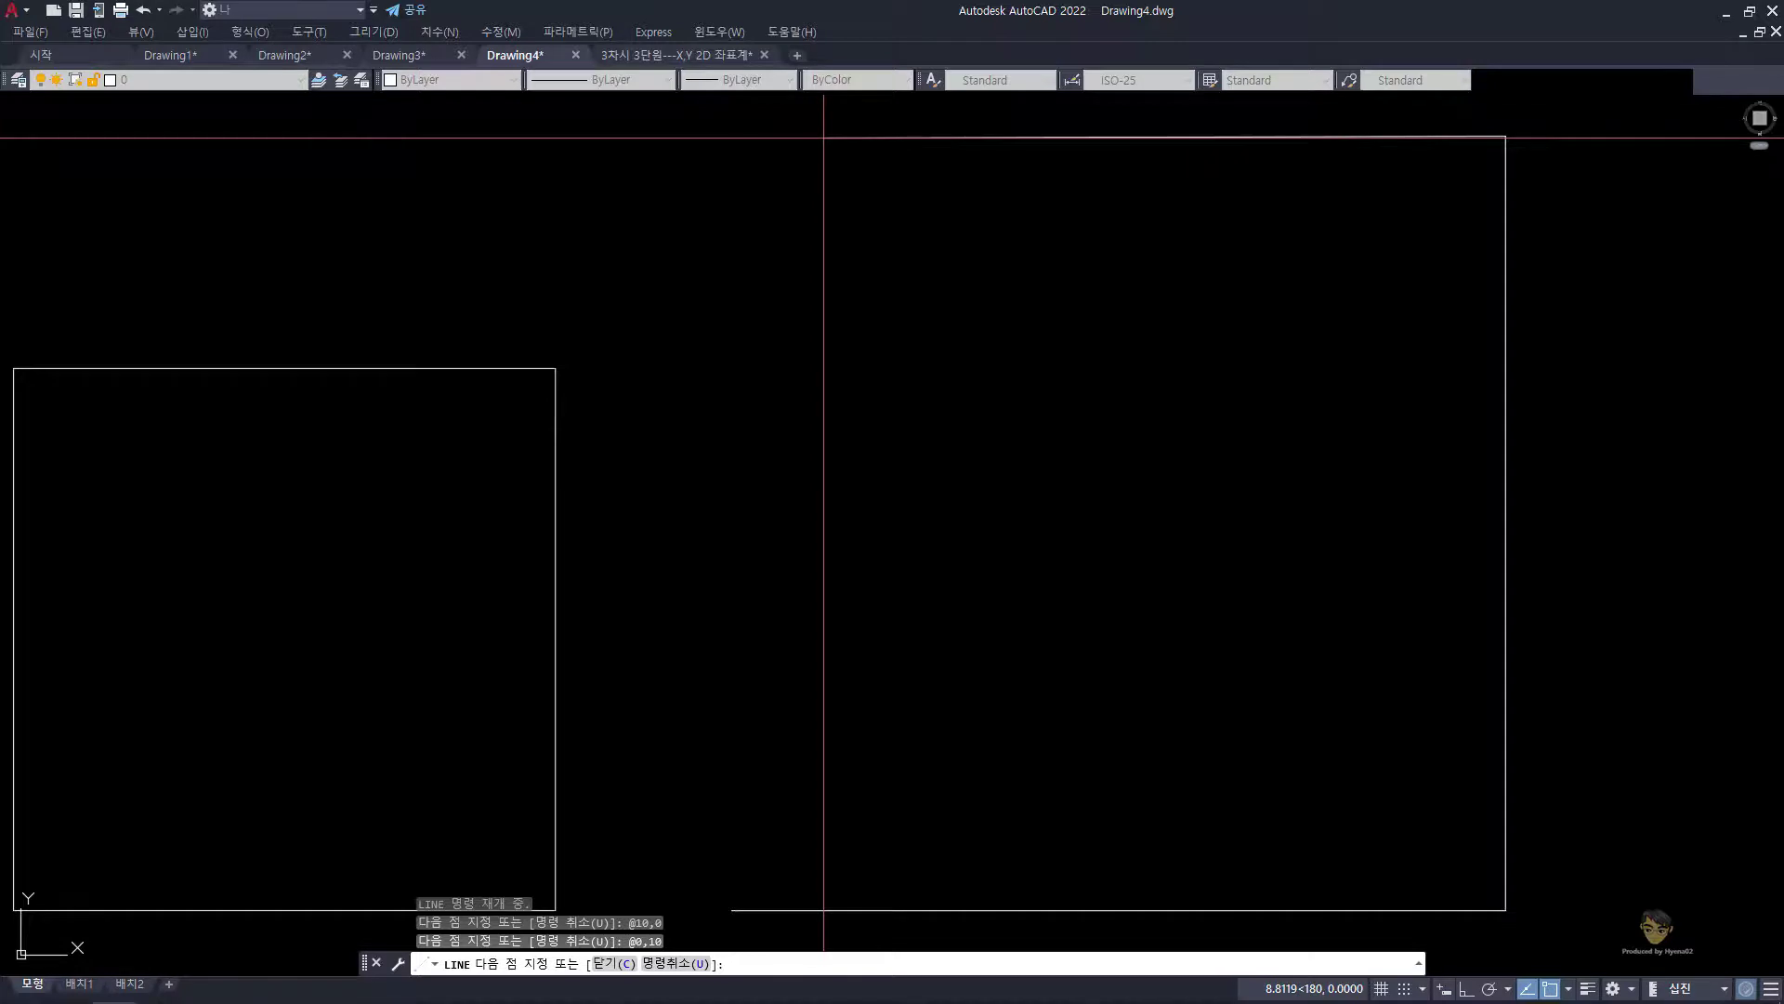
# Step: Switch to the X,Y 2D coordinate system drawing to examine the positive and negative X axis directions, and return to Drawing4
pyautogui.click(654, 61)
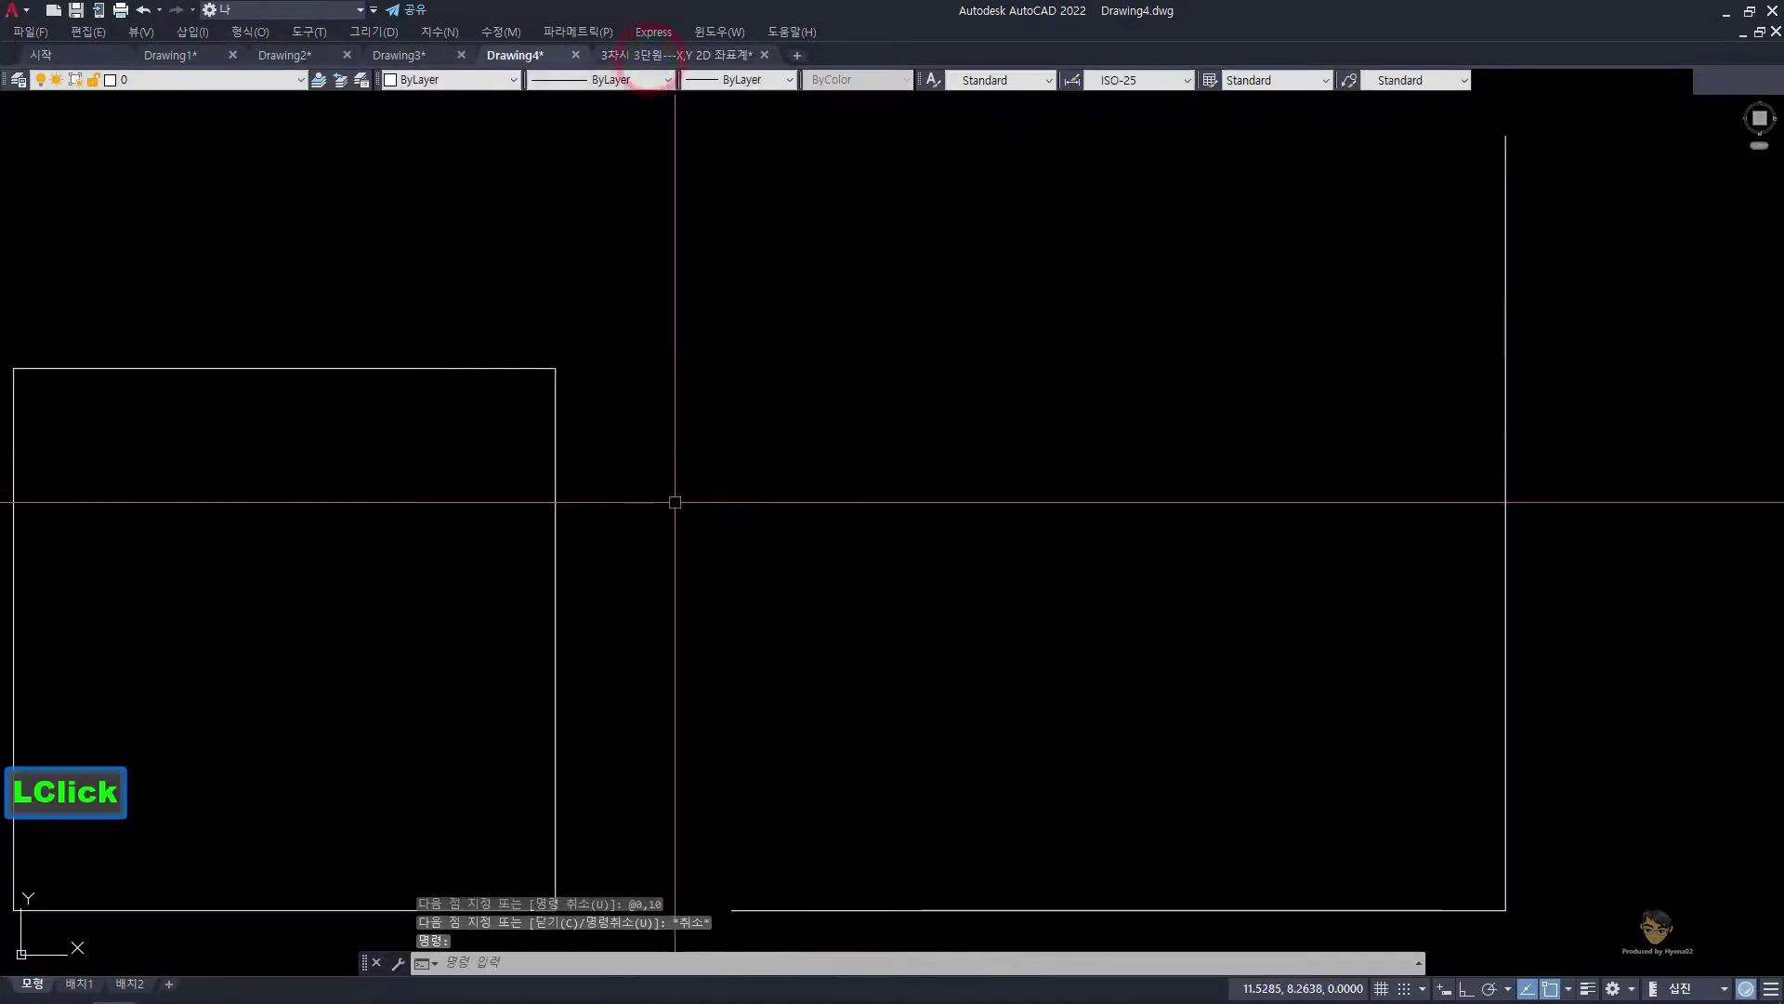
pyautogui.scroll(-2, 675, 502)
pyautogui.click(688, 55)
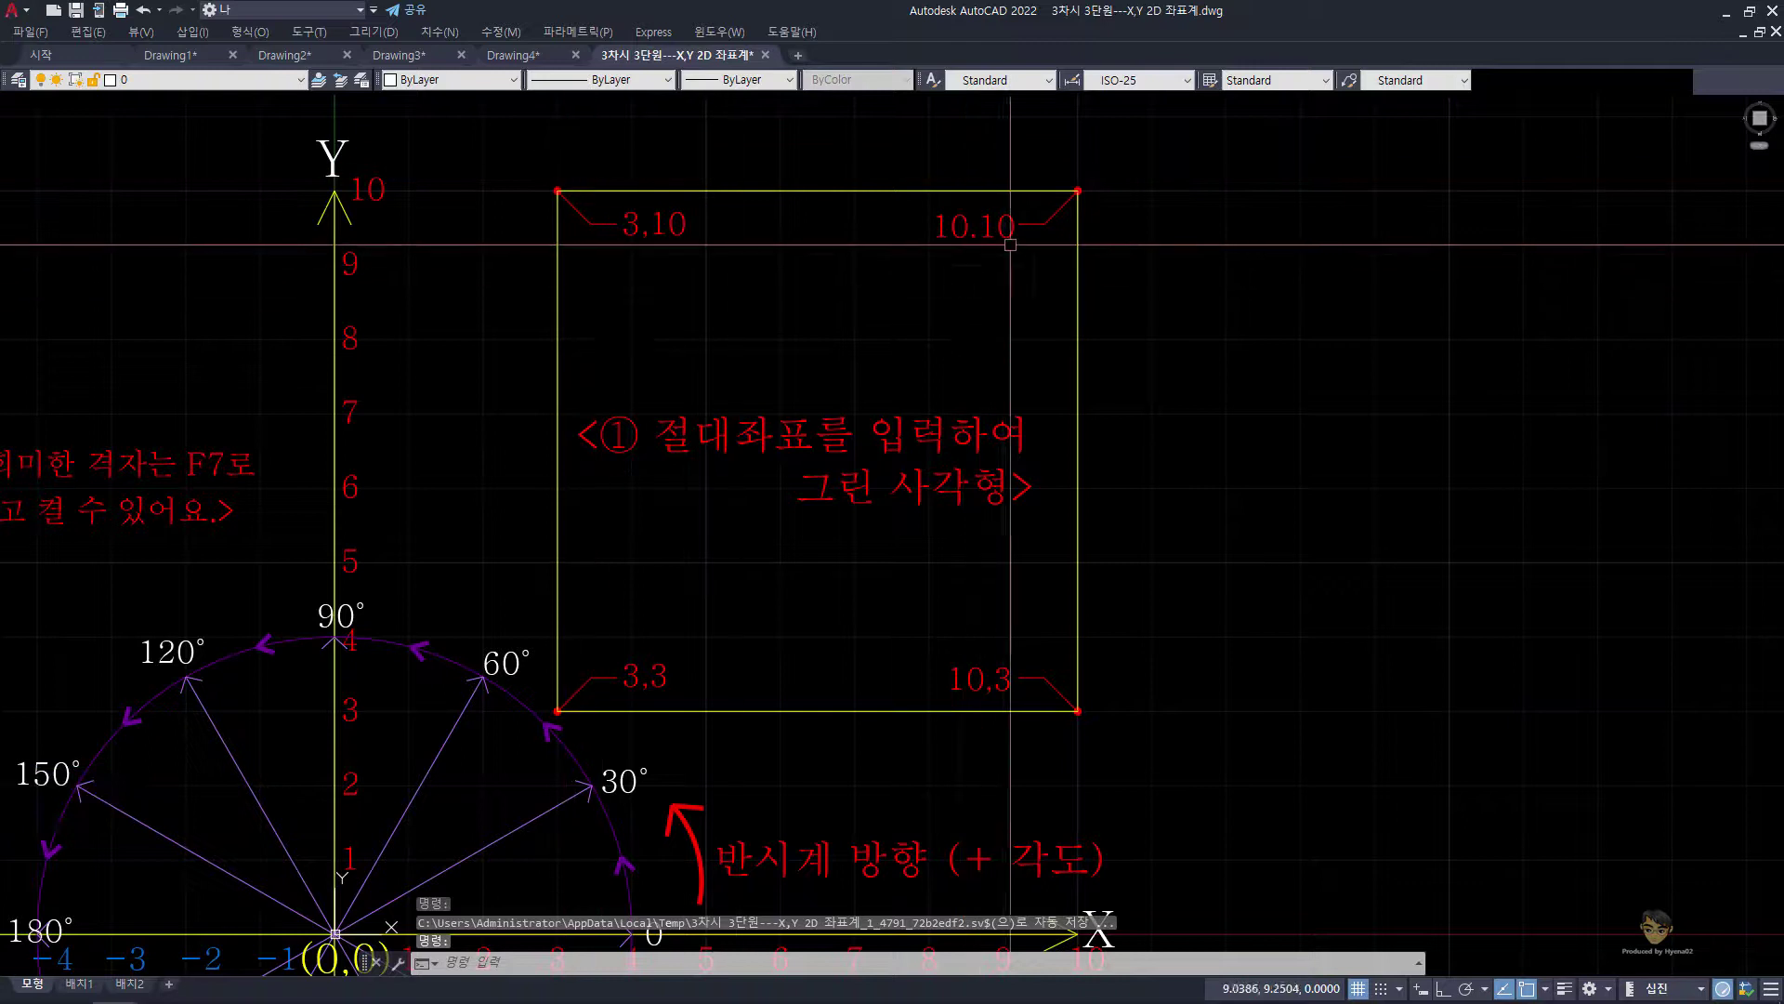
pyautogui.moveTo(354, 938)
pyautogui.mouseDown(button='middle')
pyautogui.moveTo(456, 829)
pyautogui.moveTo(710, 748)
pyautogui.mouseUp(button='middle')
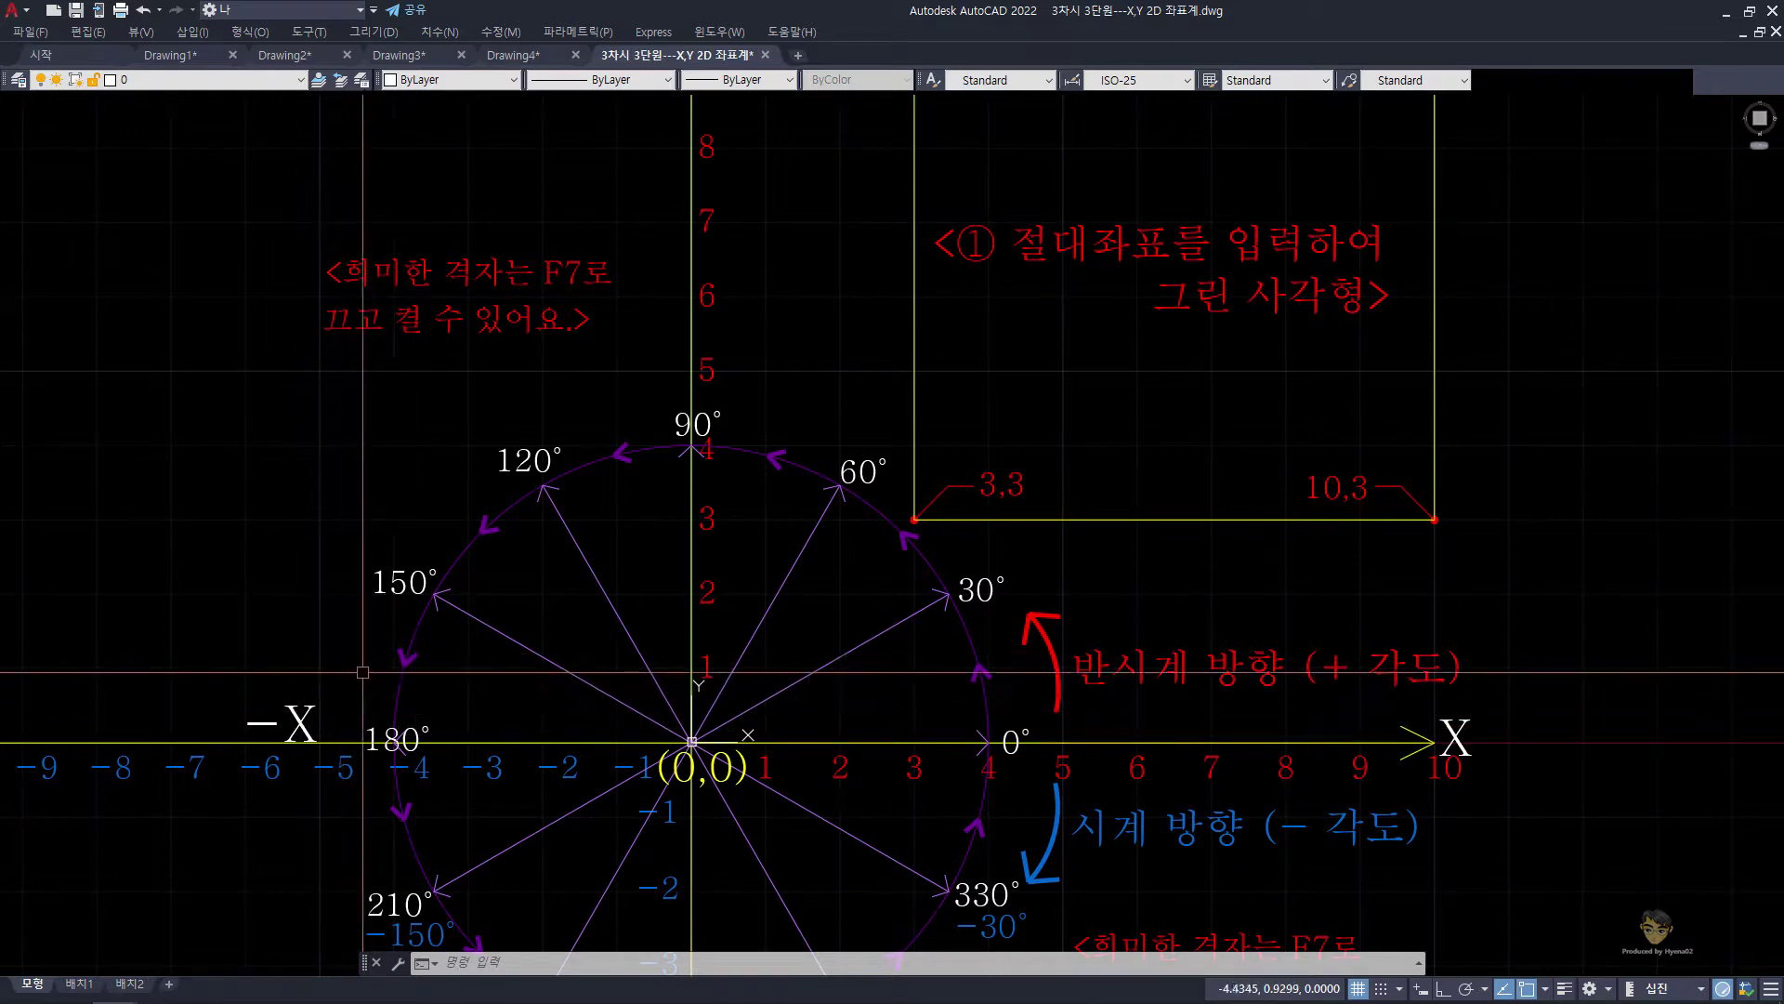
pyautogui.click(514, 54)
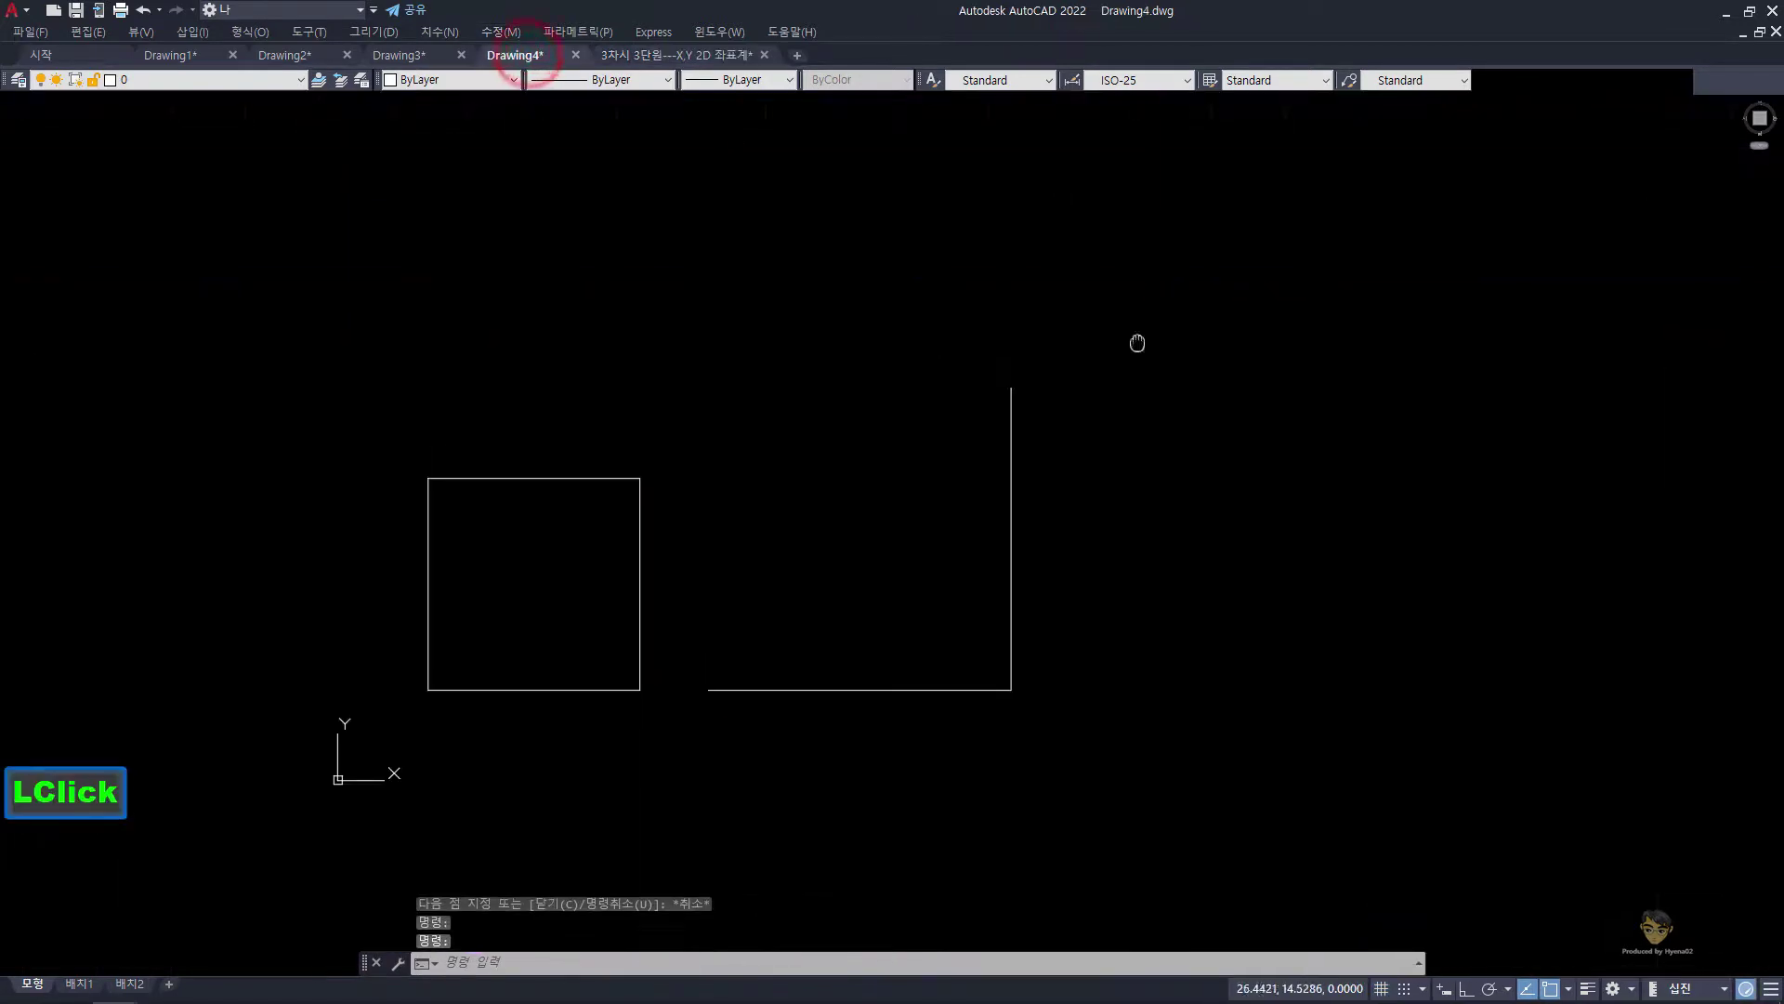
# Step: Draw the square's upper edge from the vertical line's upper end to @-10,0 and close it at the open end of the lower edge
pyautogui.middleClick(1138, 343)
pyautogui.press('l')
pyautogui.press('Return')
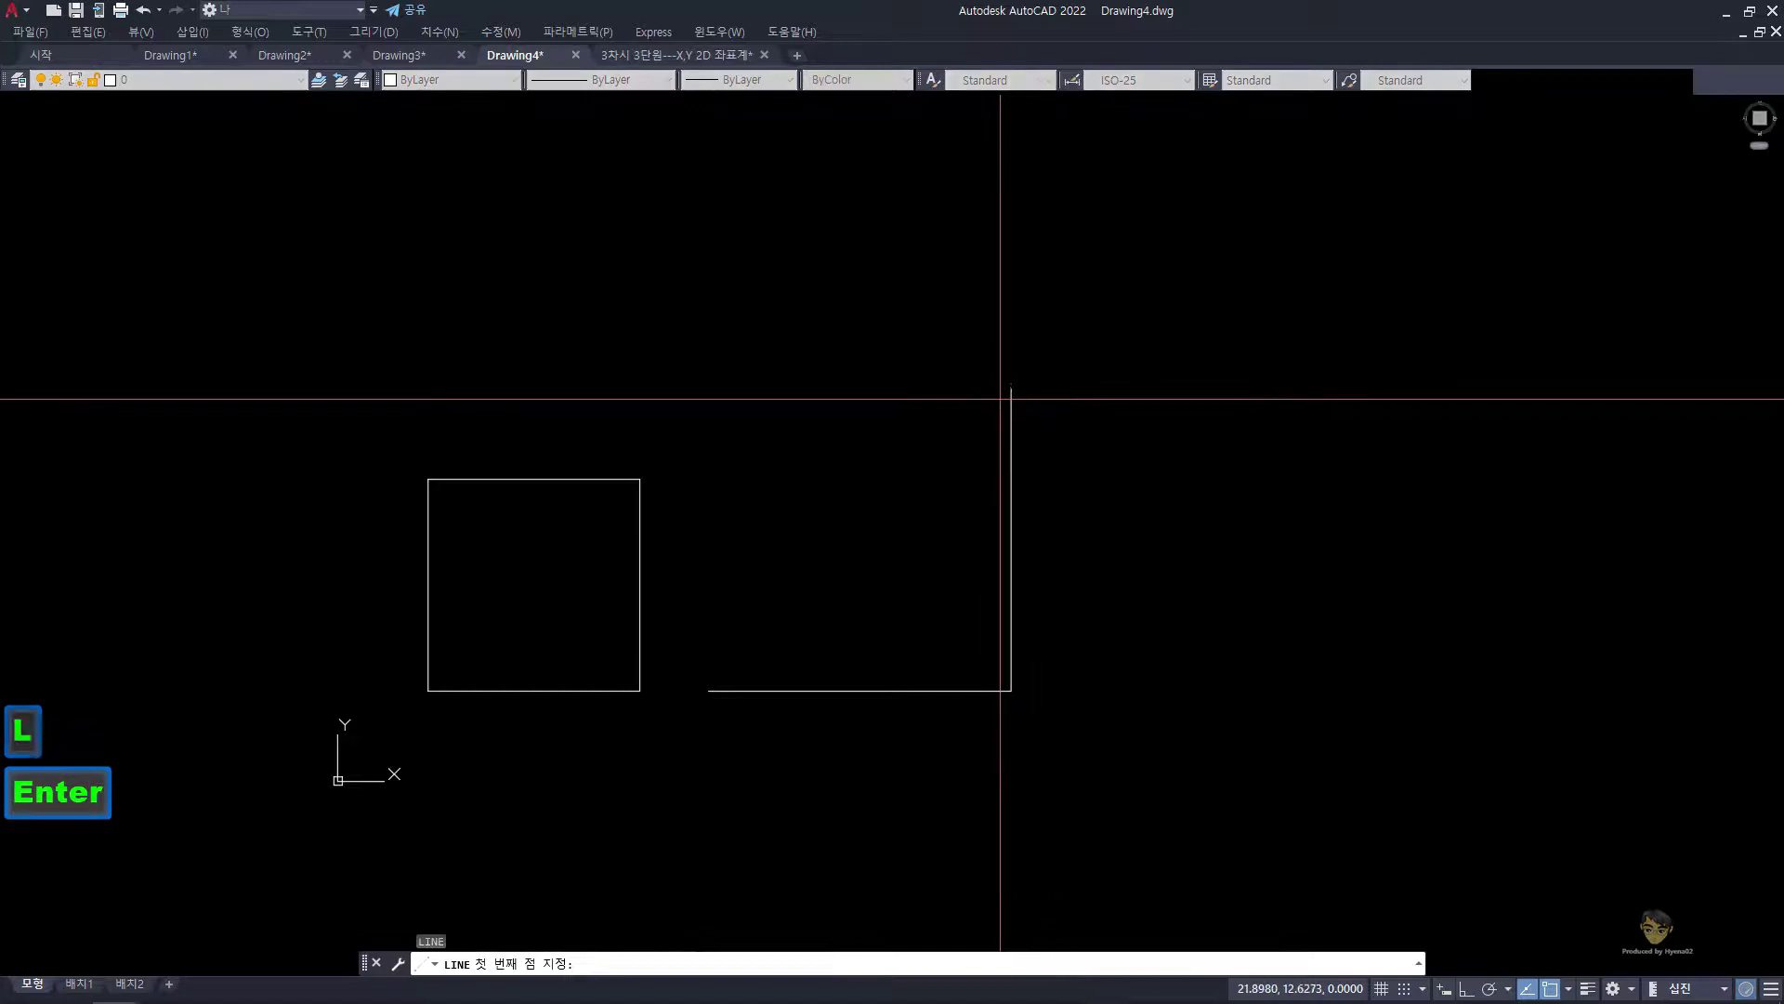
pyautogui.click(1011, 388)
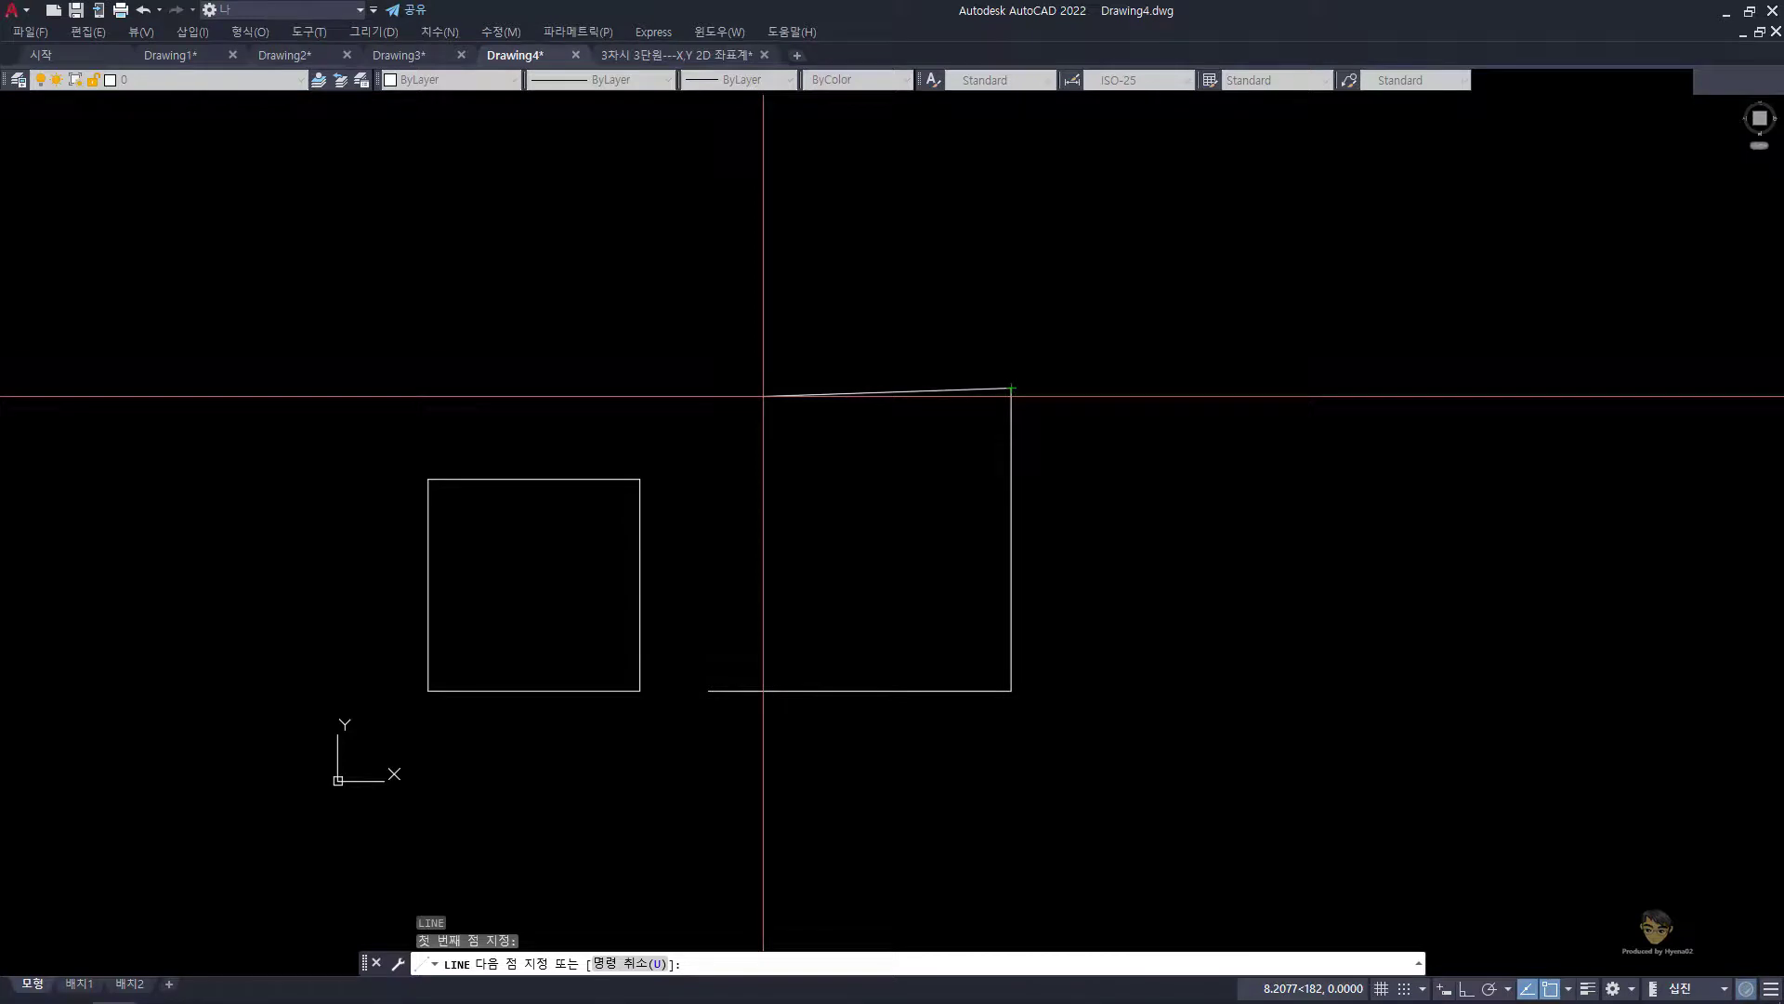
pyautogui.write('@')
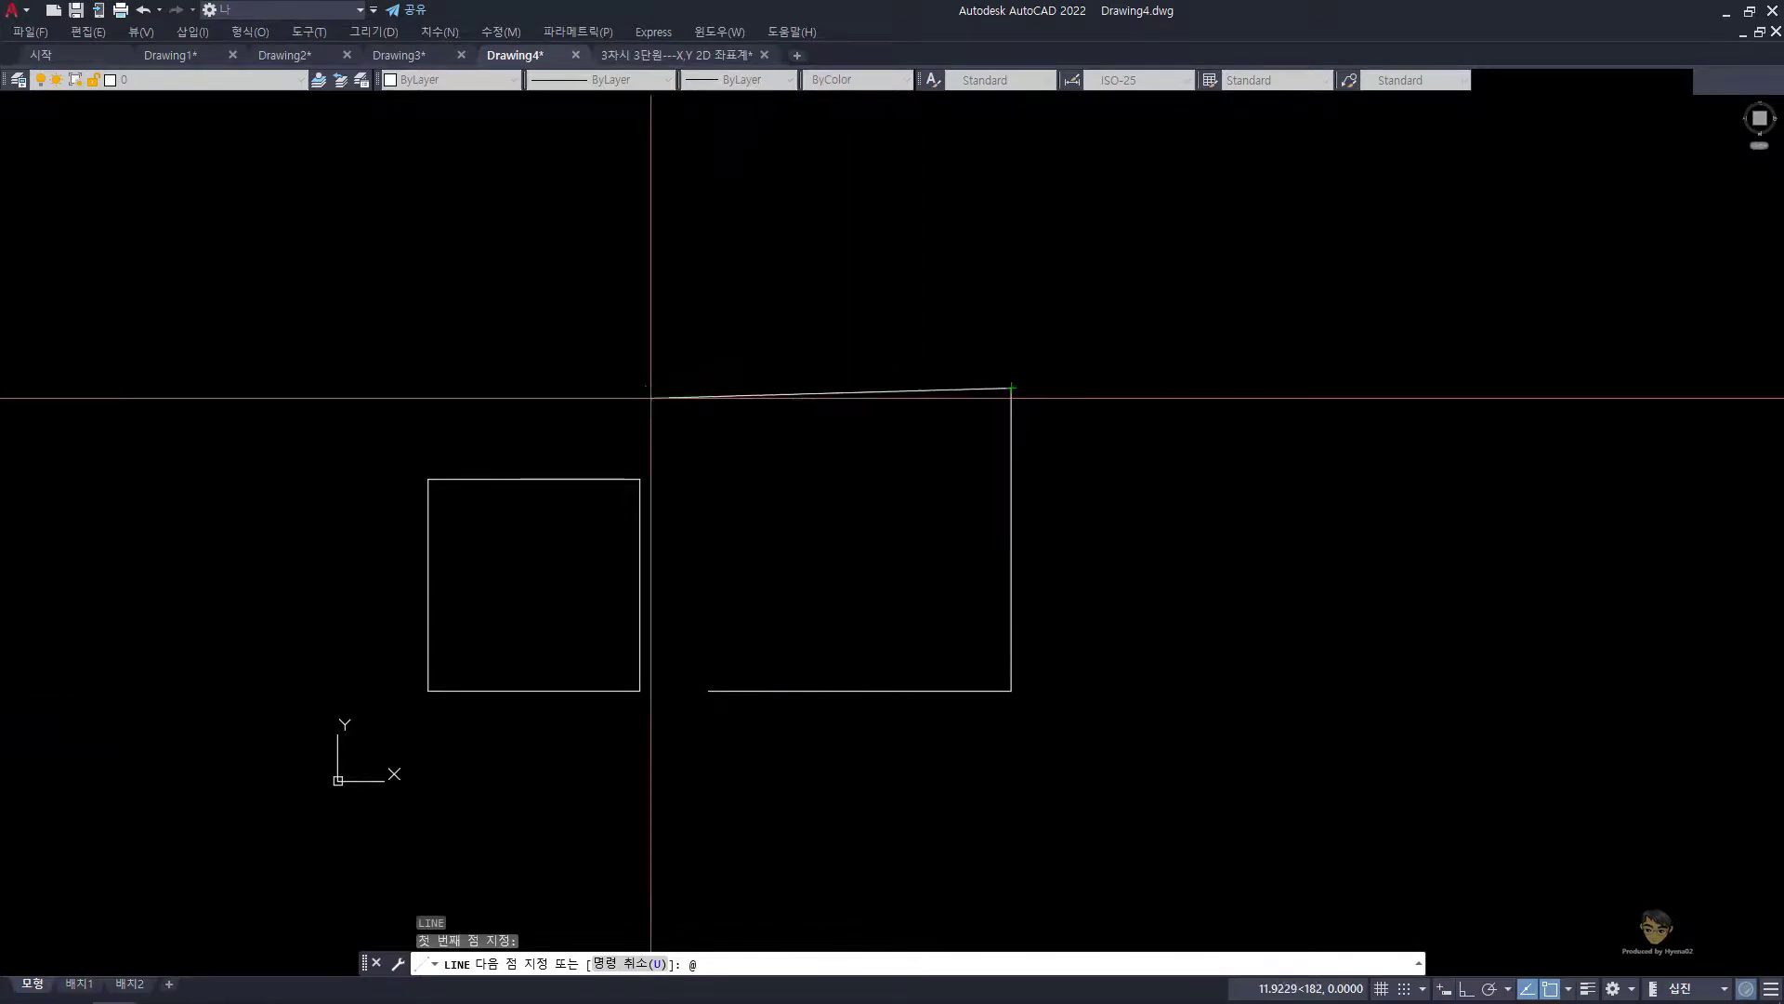
pyautogui.write('-10')
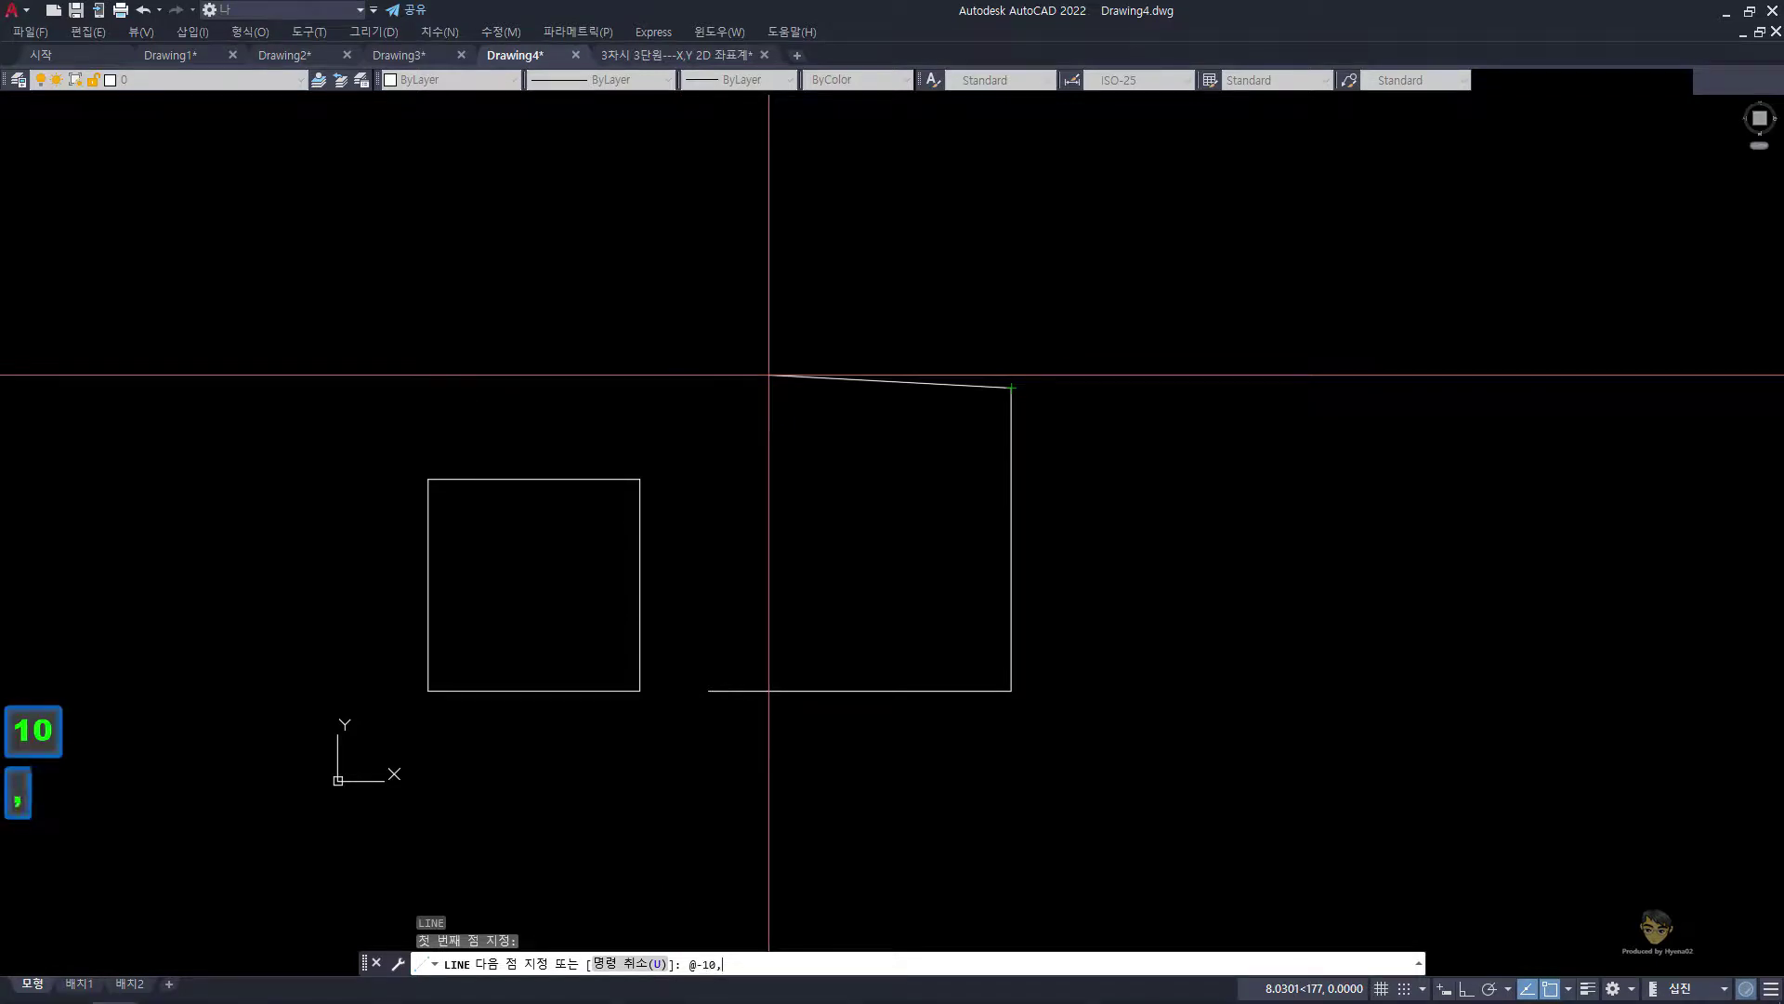
pyautogui.write(',')
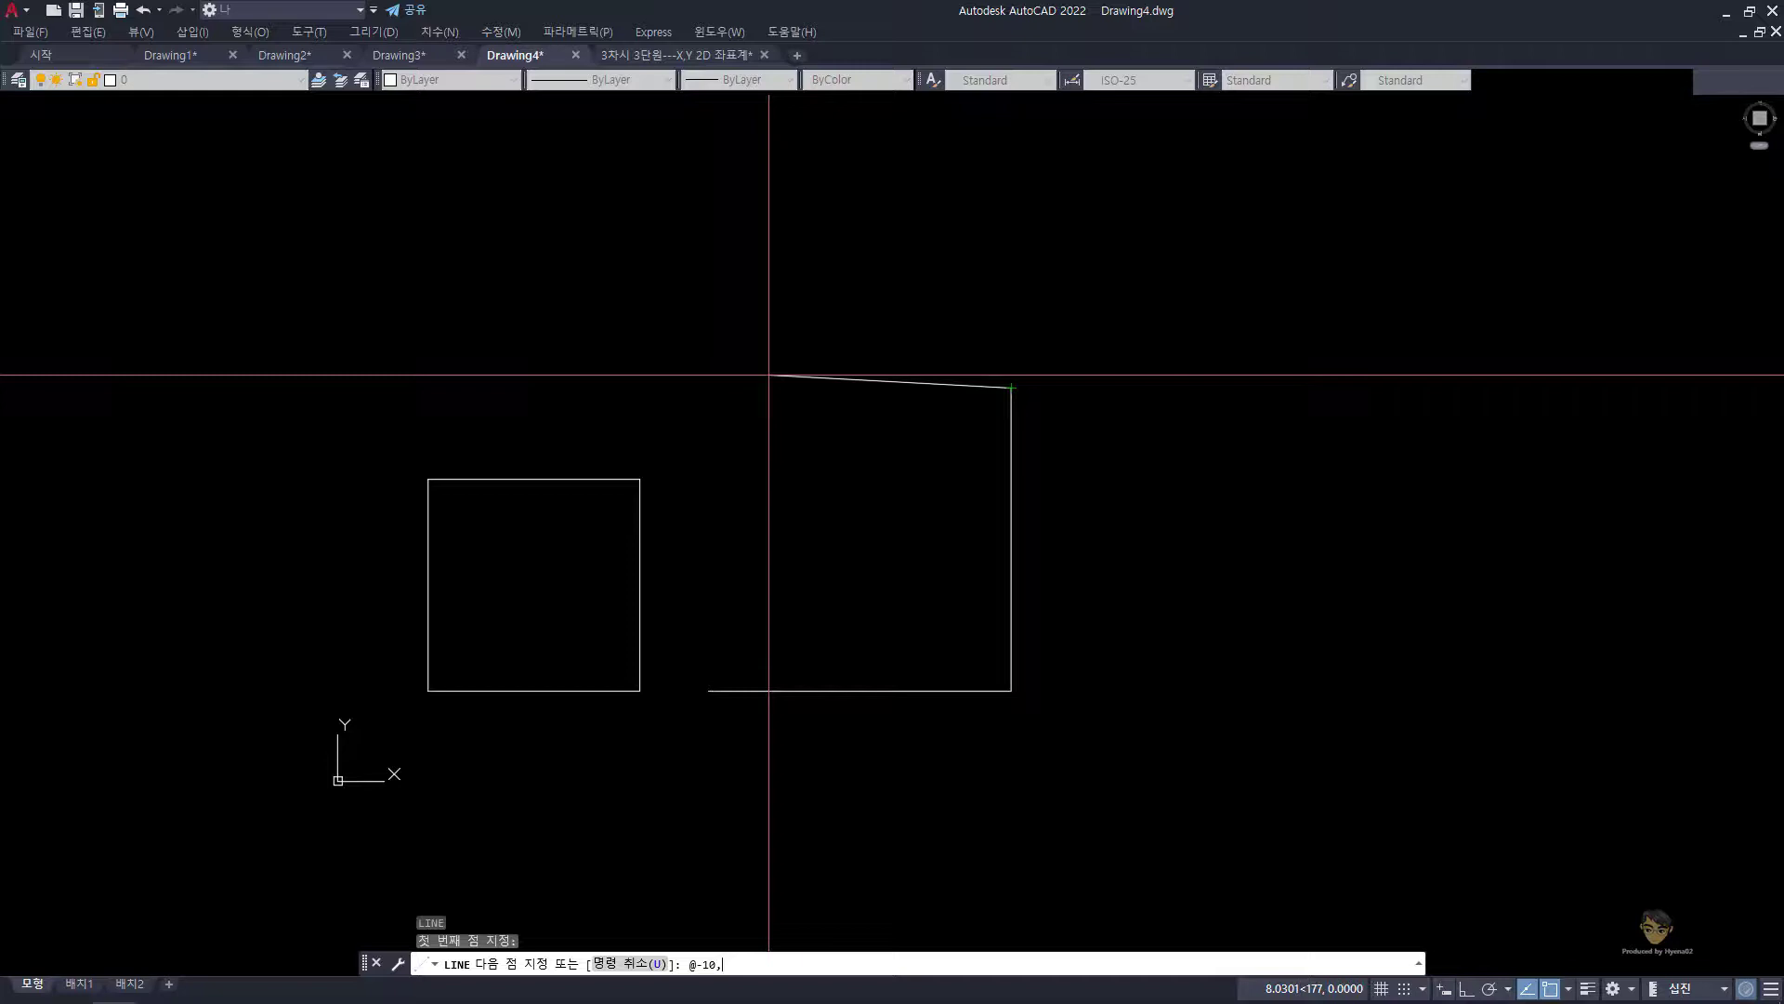
pyautogui.write('0')
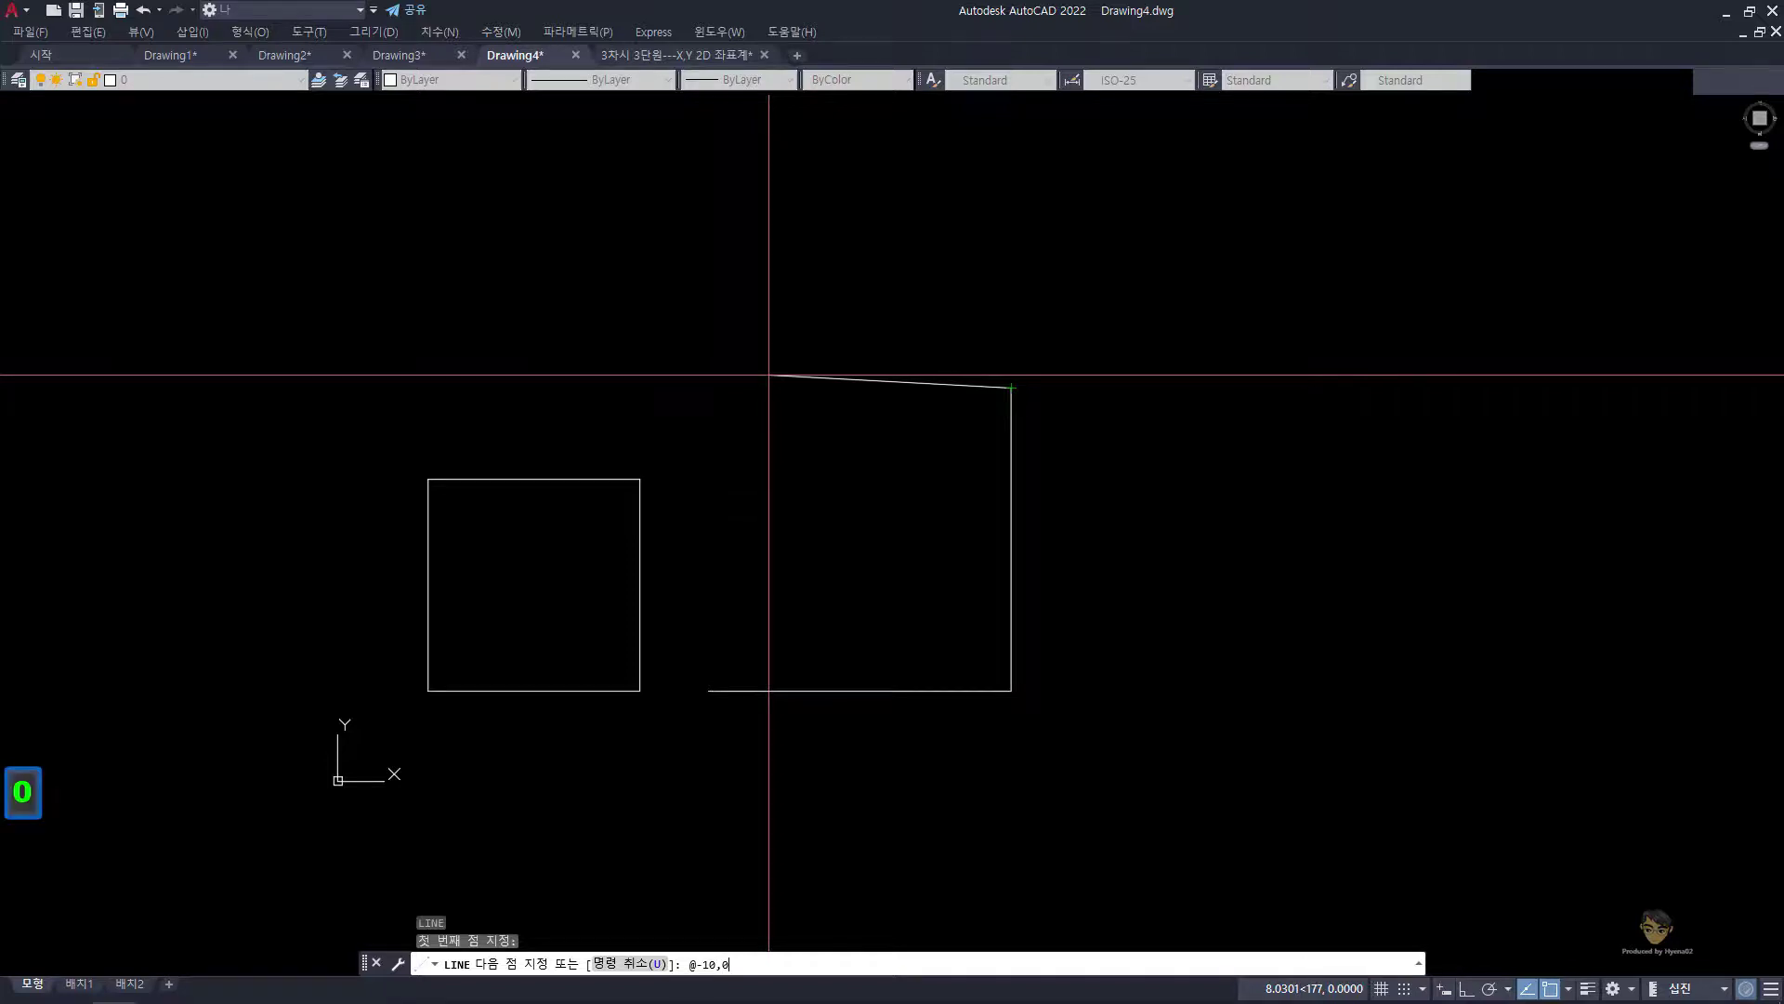
pyautogui.press('Return')
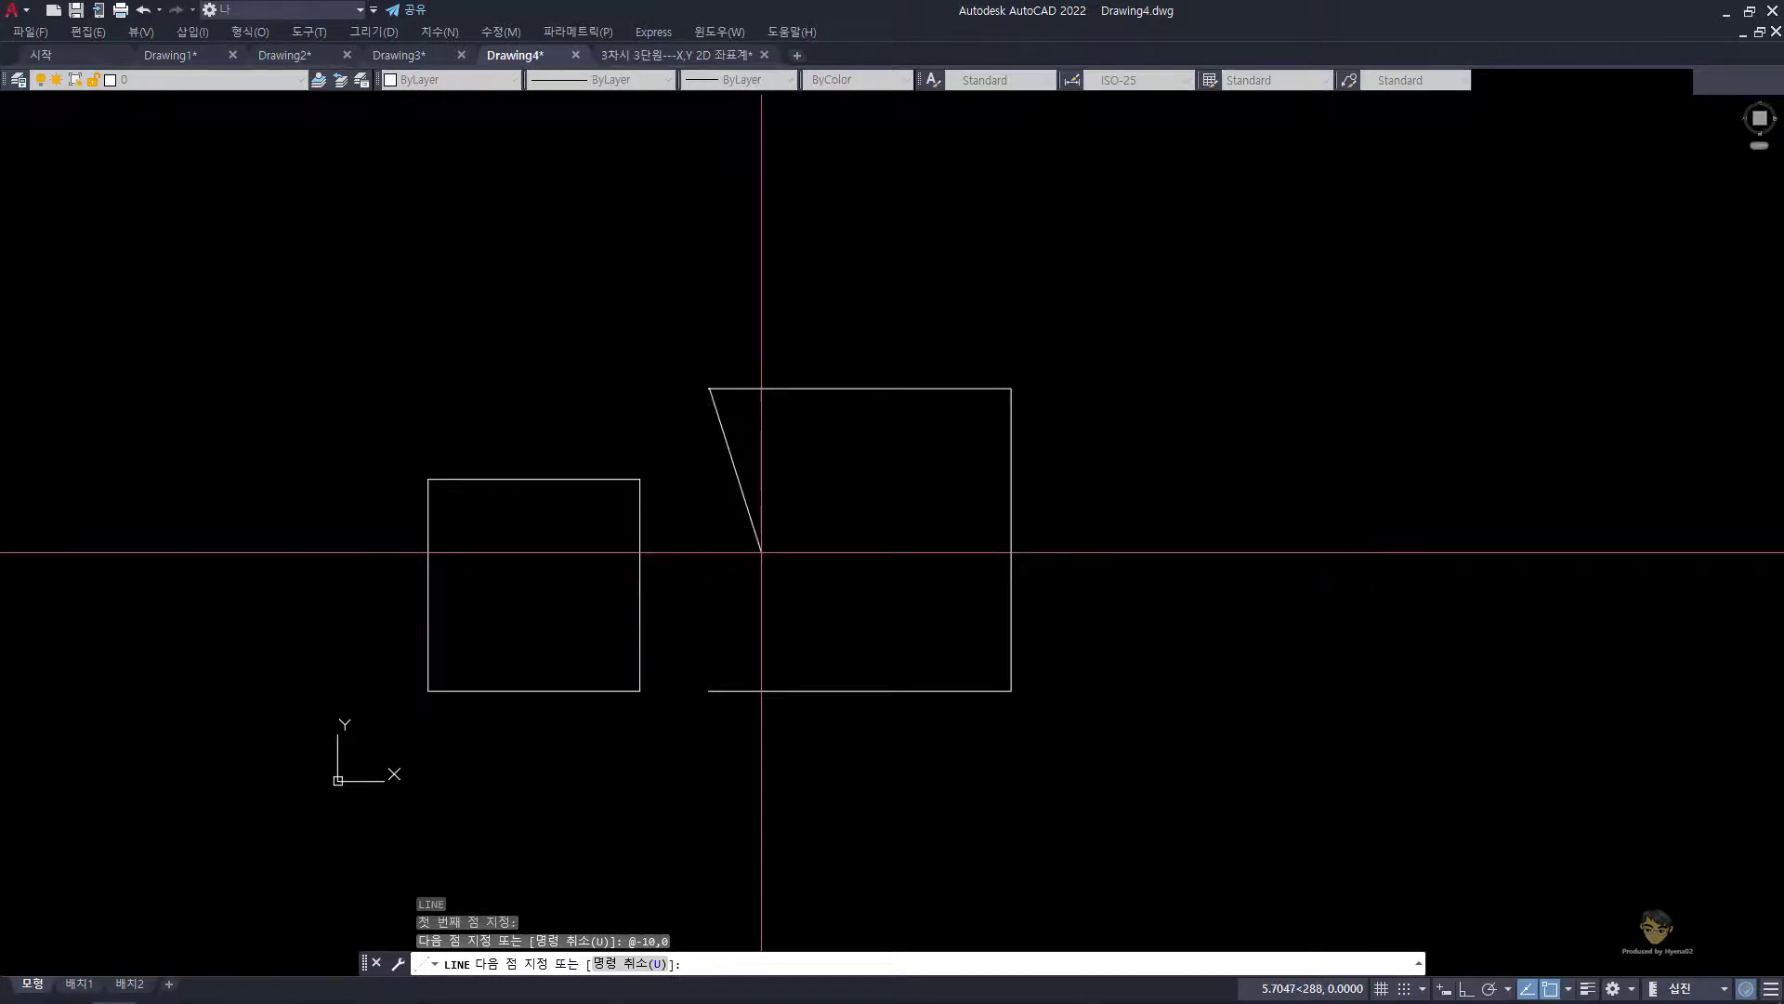
pyautogui.click(708, 690)
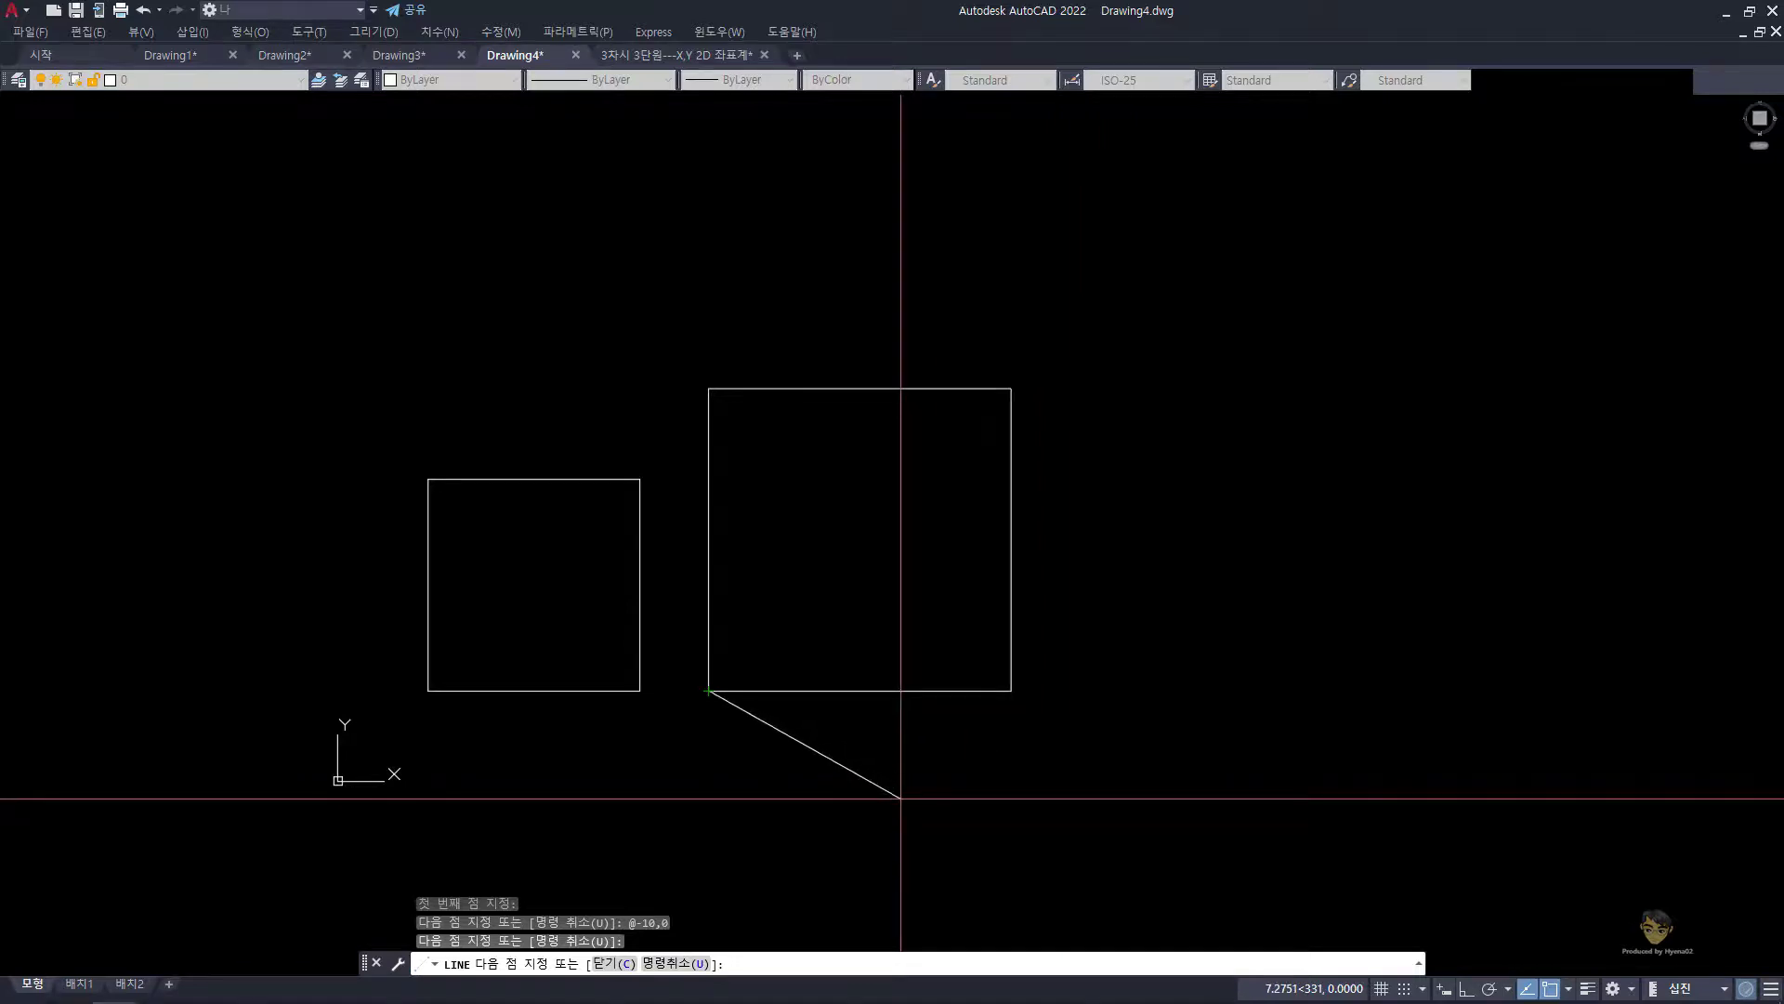
pyautogui.press('space')
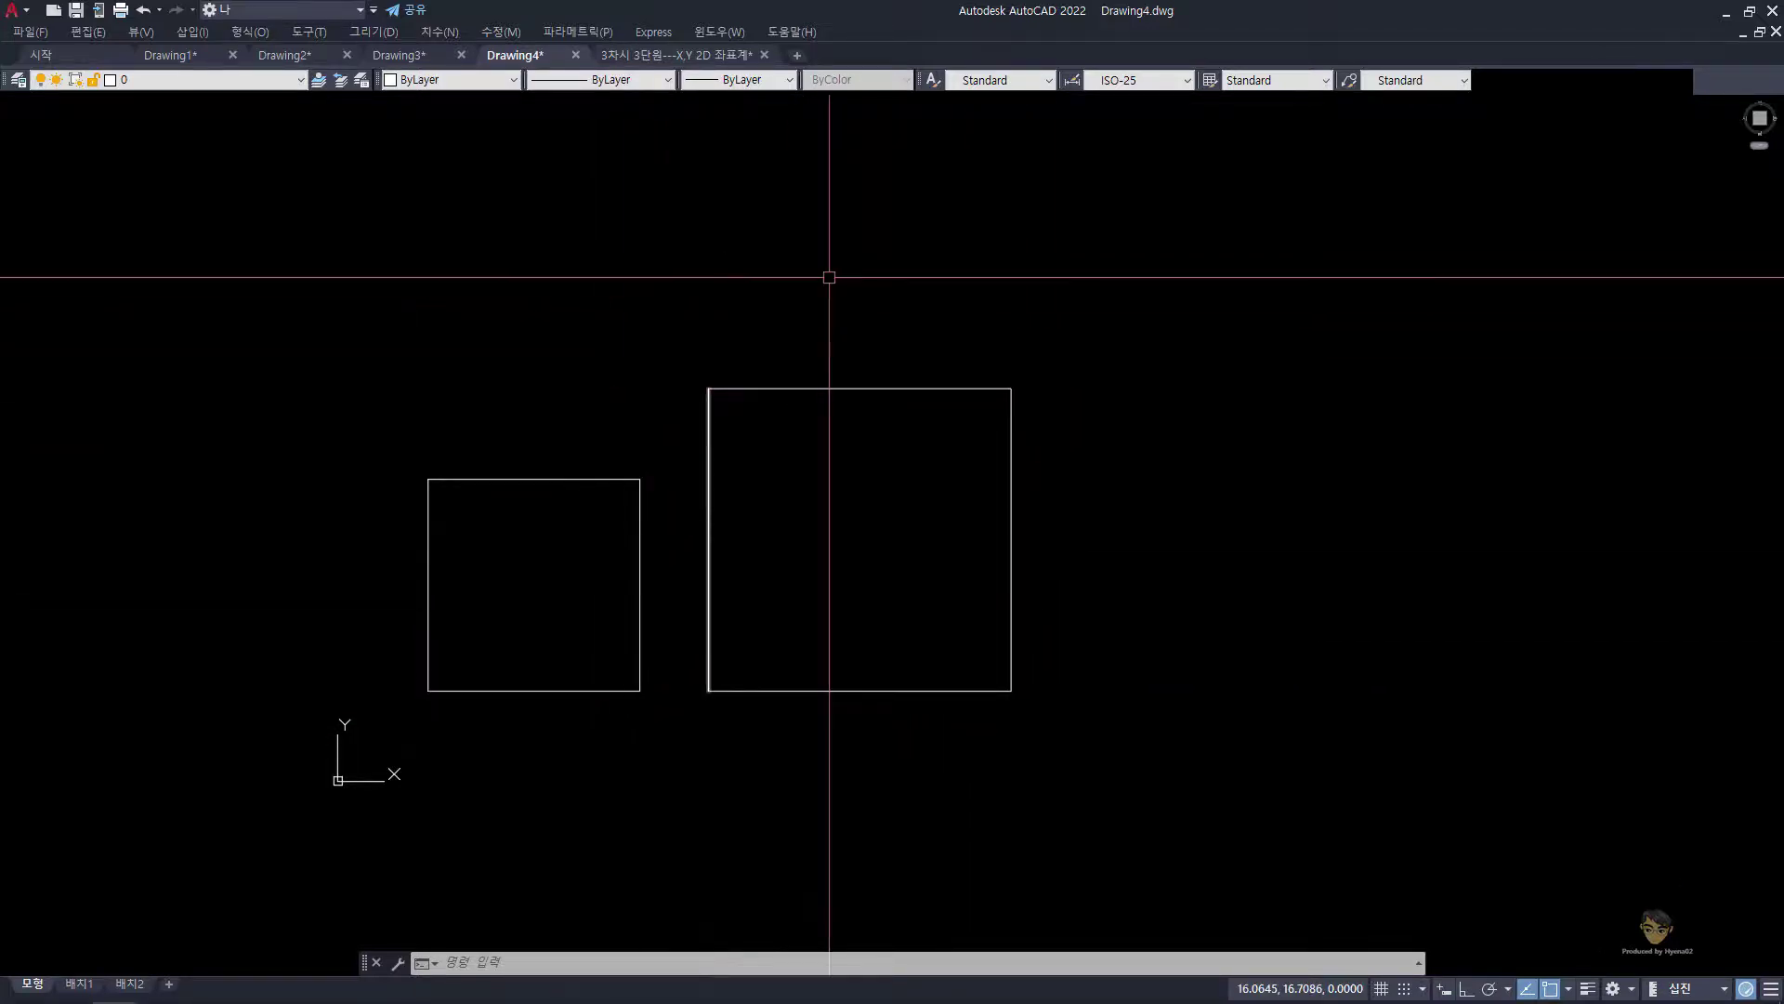
# Step: Draw a circle of radius 5 centred on the larger square's upper-right corner
pyautogui.write('c')
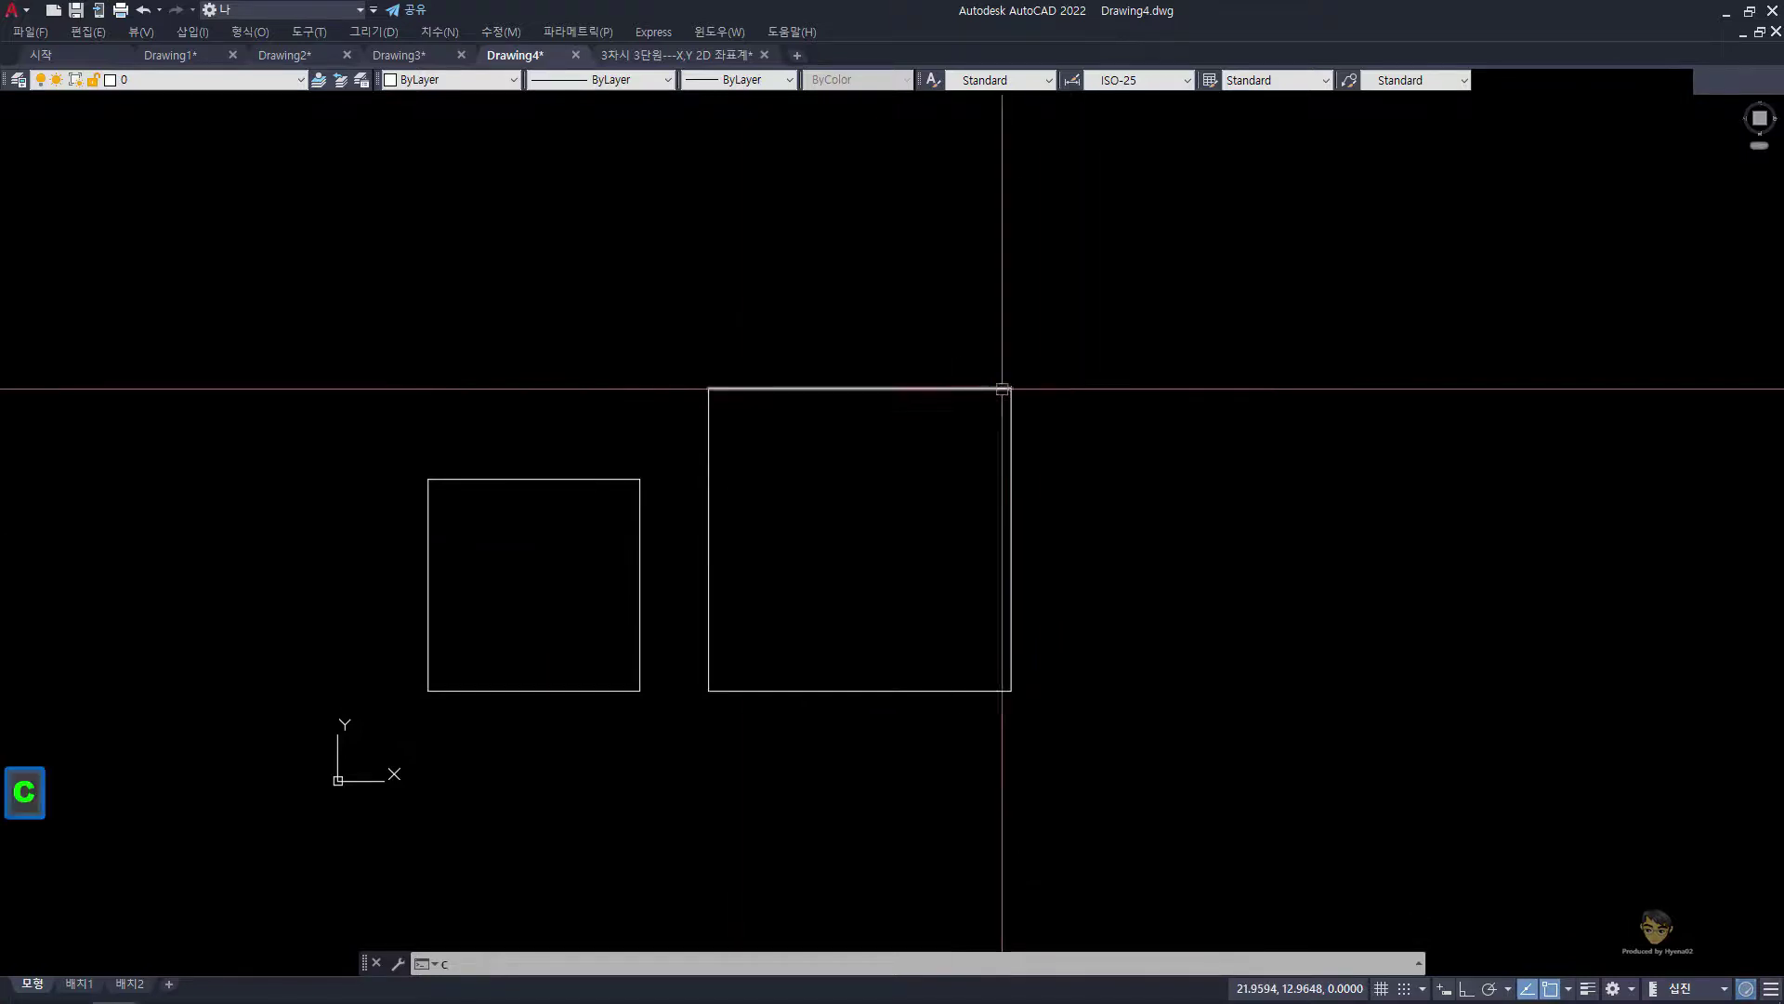
pyautogui.press('space')
pyautogui.click(1010, 389)
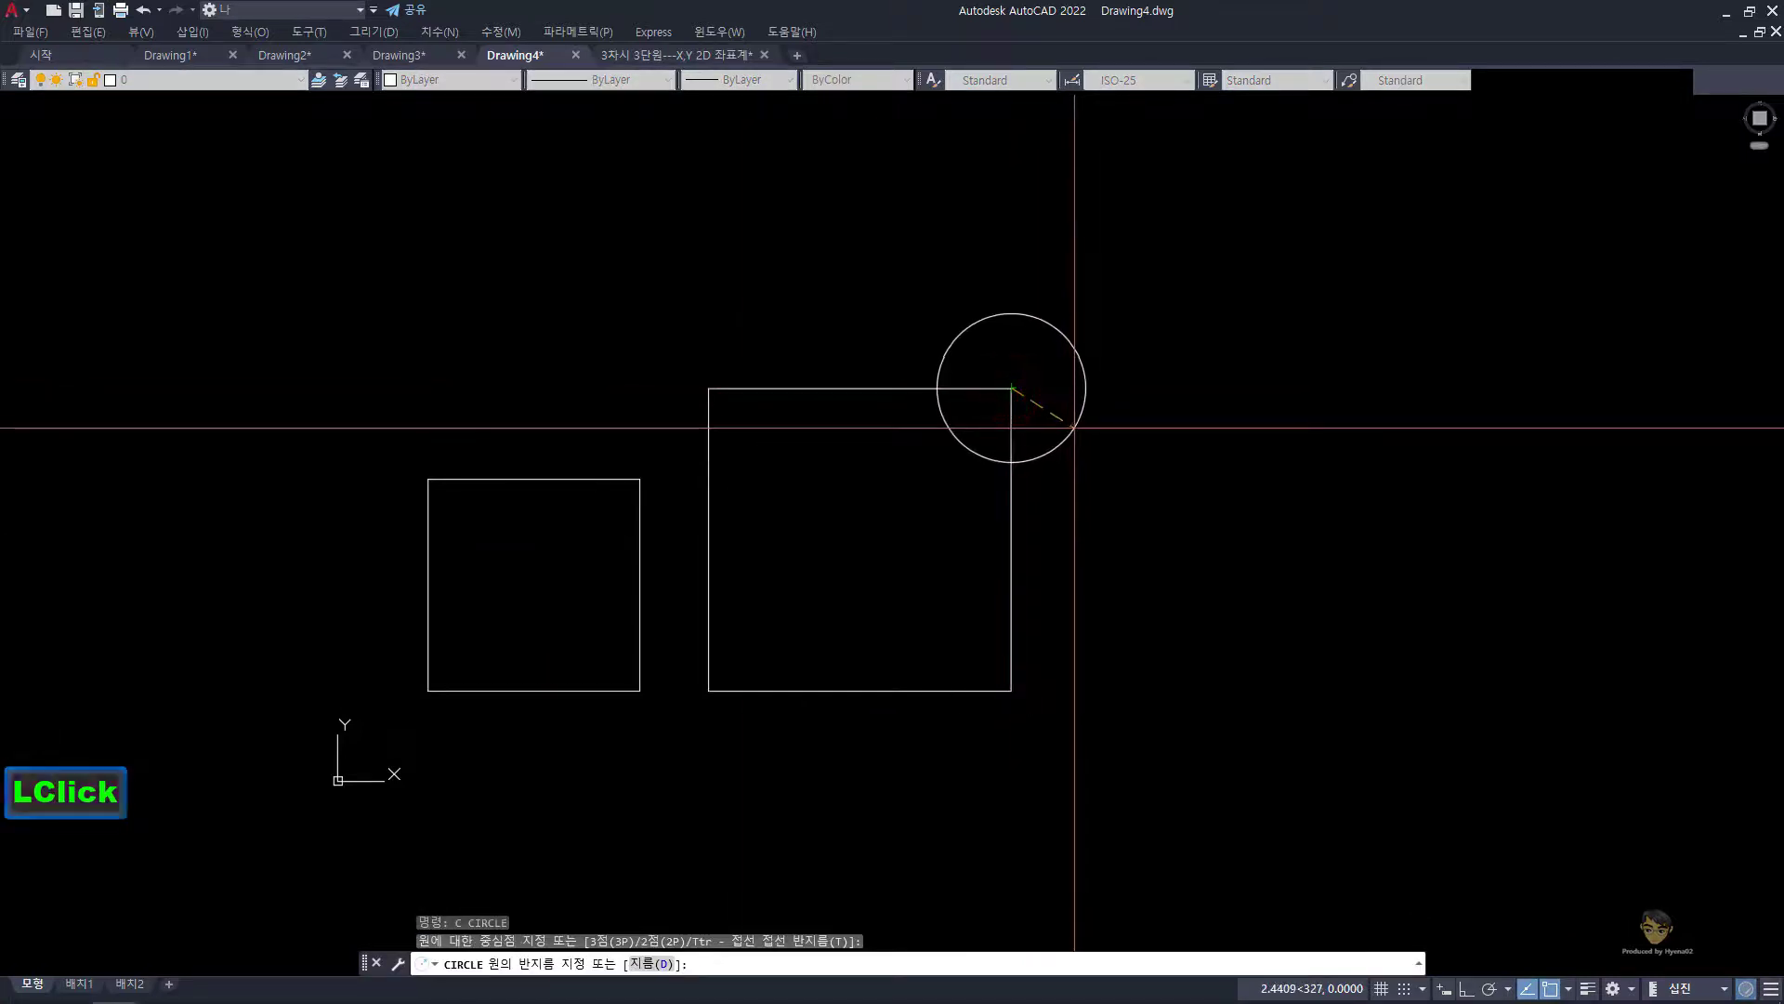
pyautogui.write('5')
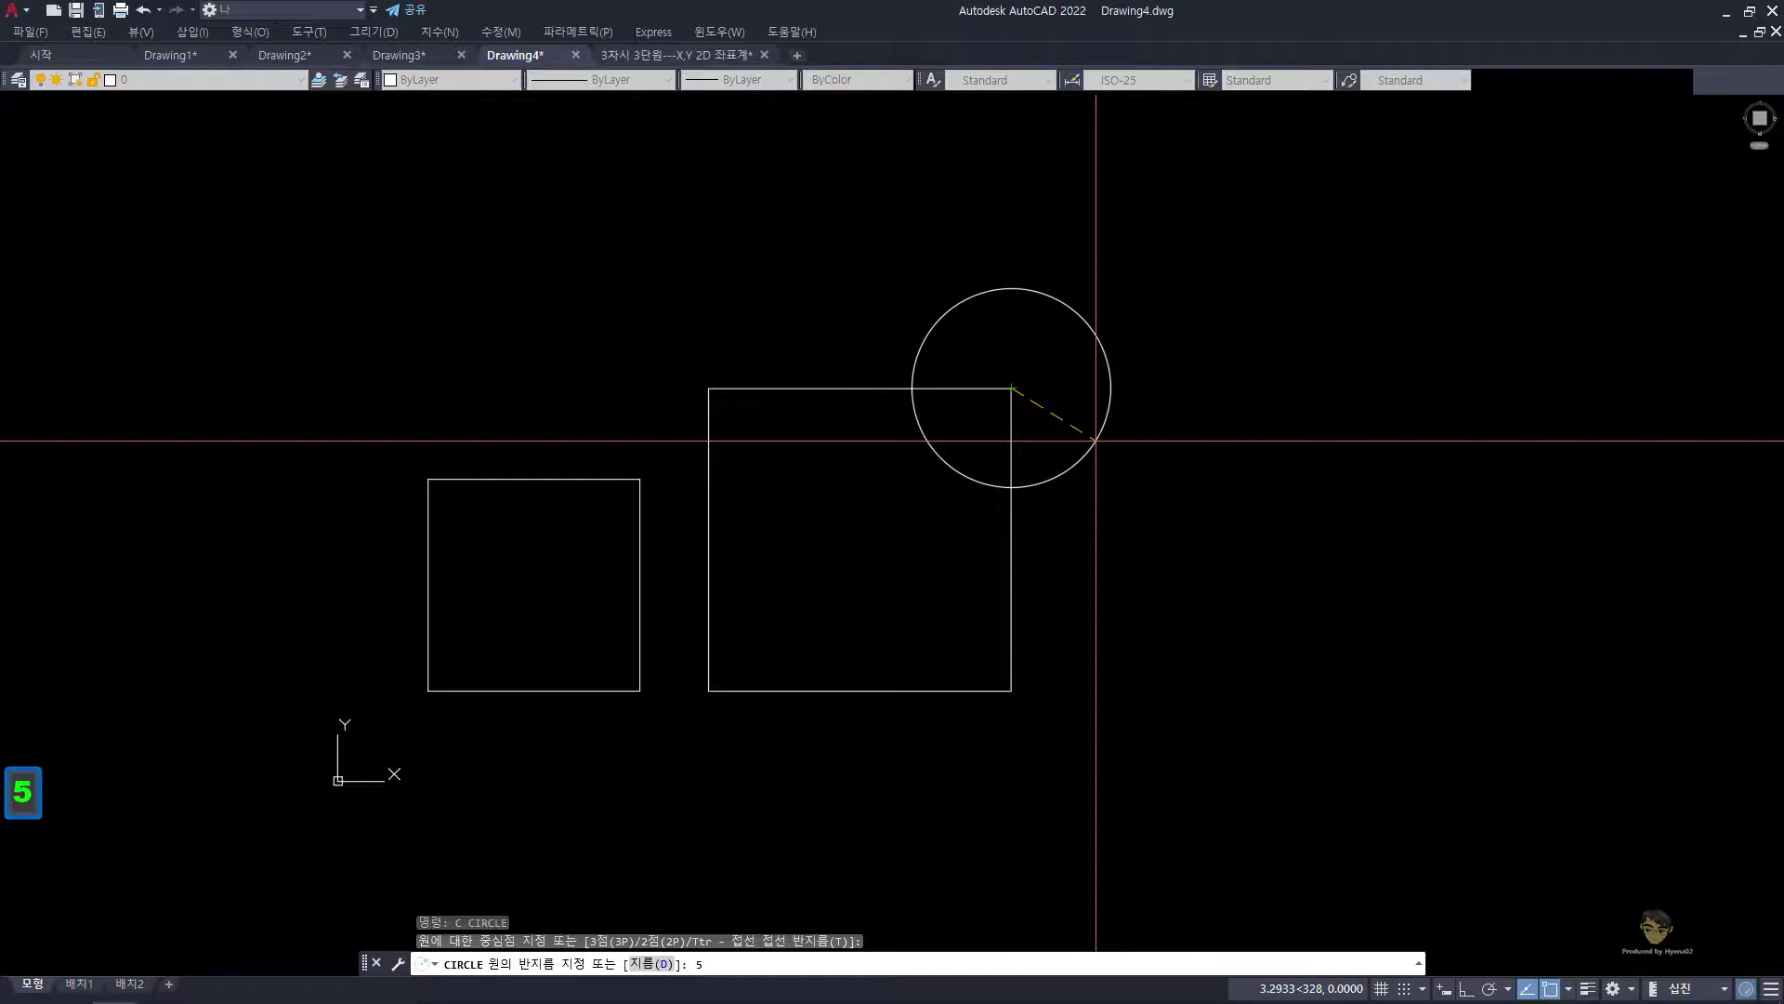
pyautogui.press('space')
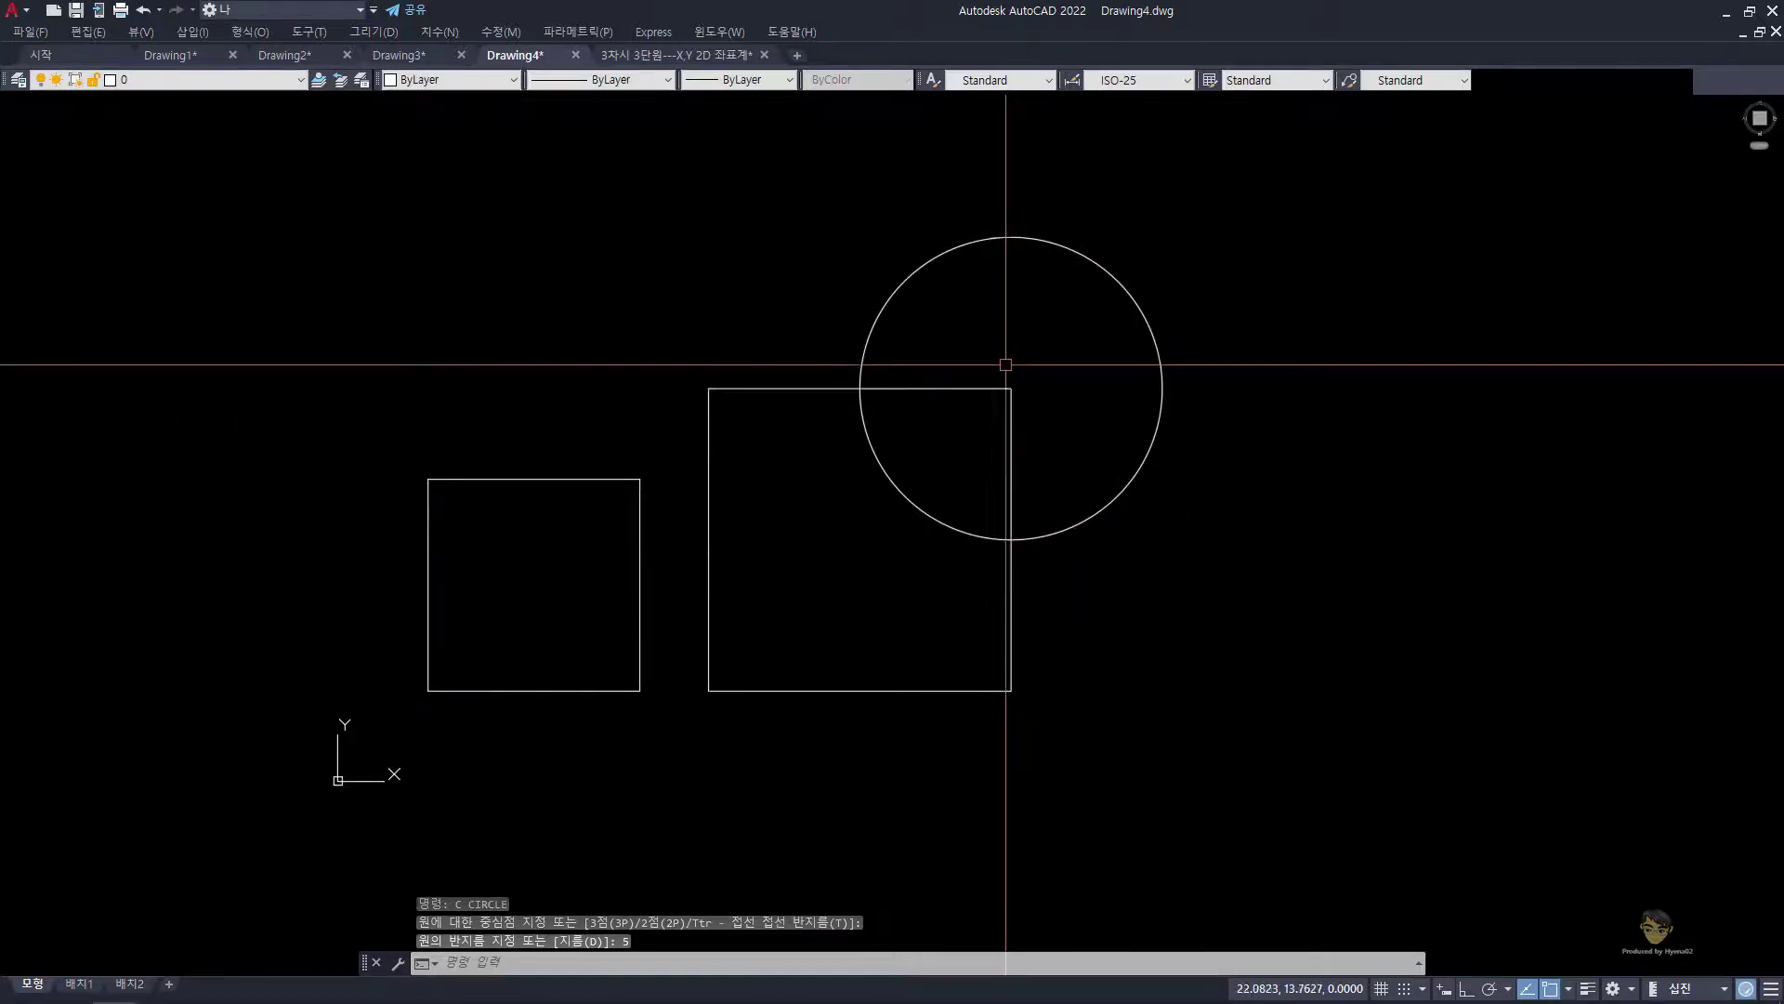
pyautogui.click(1064, 430)
pyautogui.click(970, 337)
pyautogui.click(832, 786)
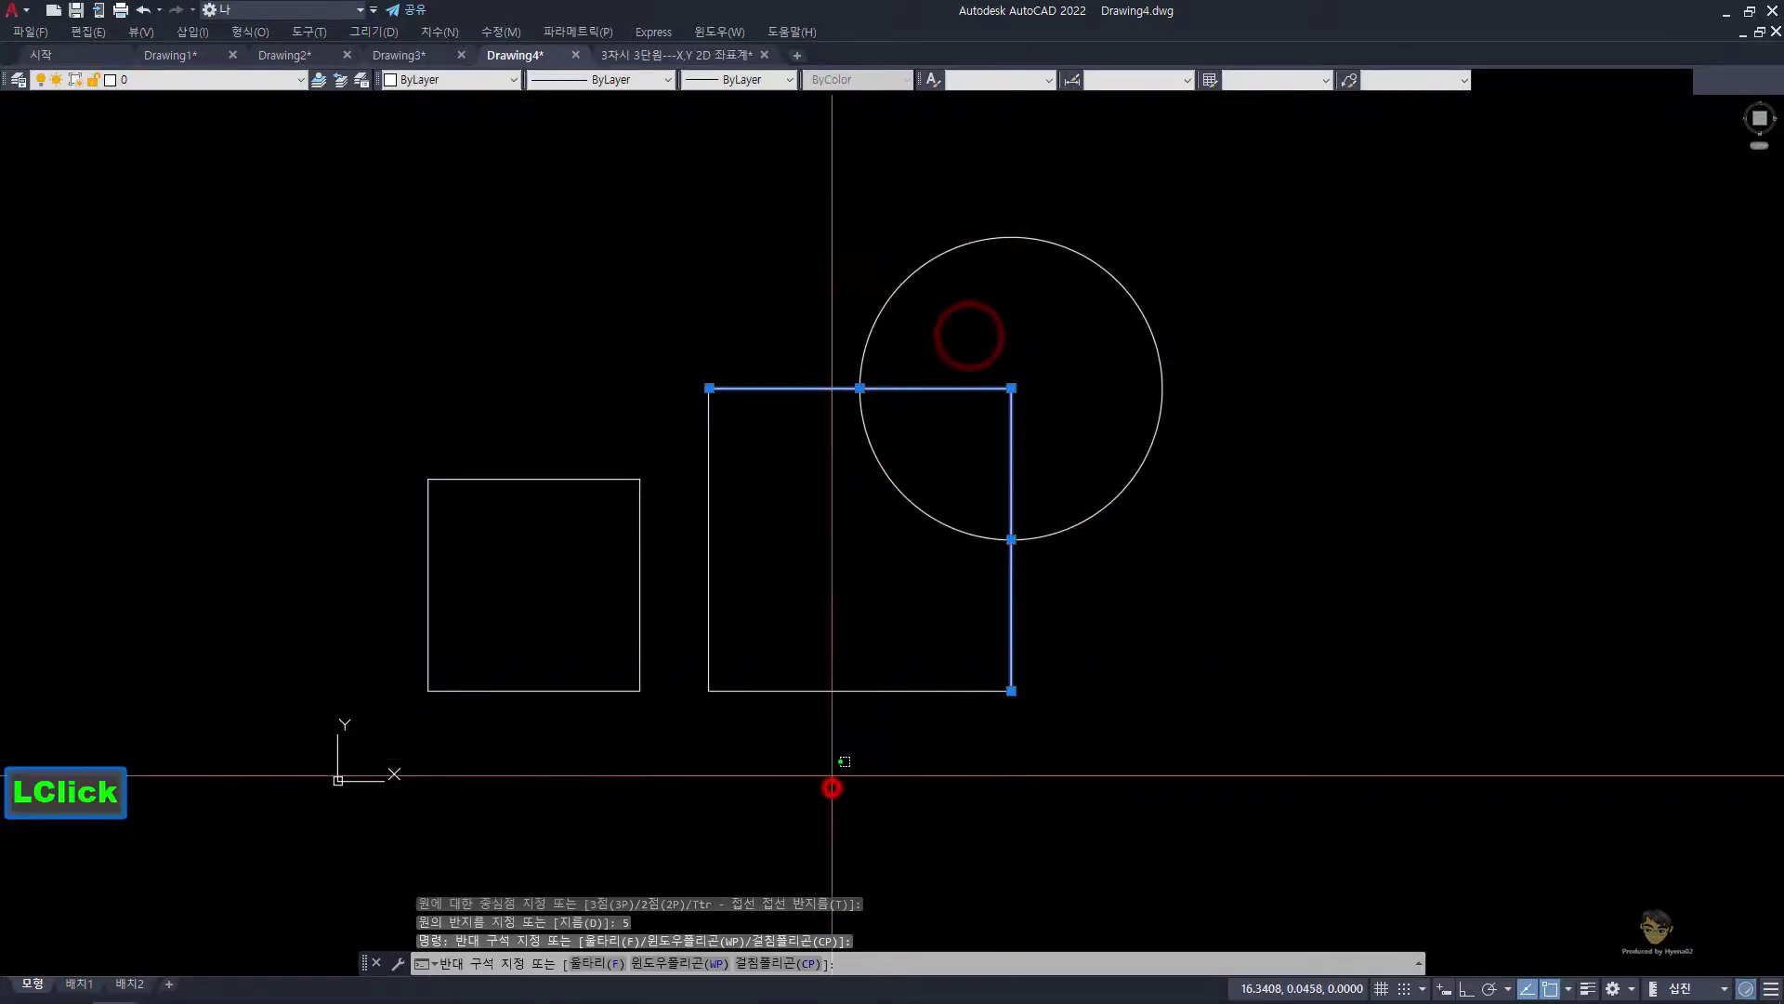
pyautogui.click(667, 605)
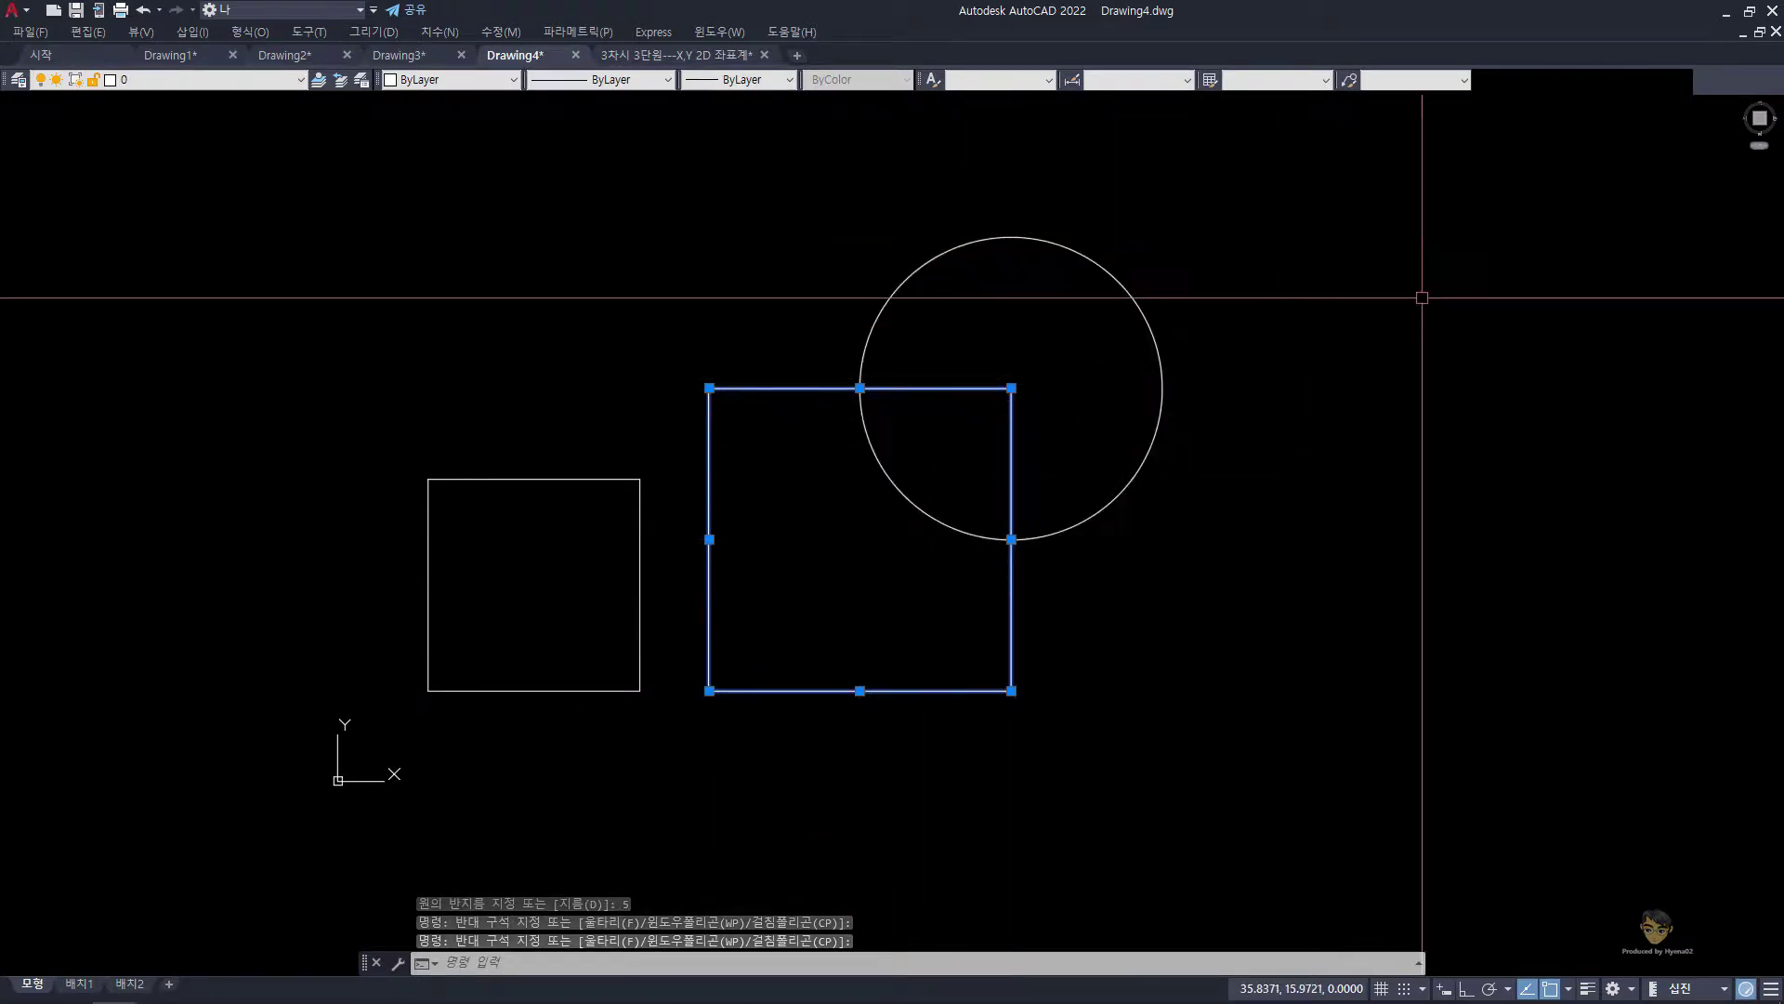
pyautogui.press('Escape')
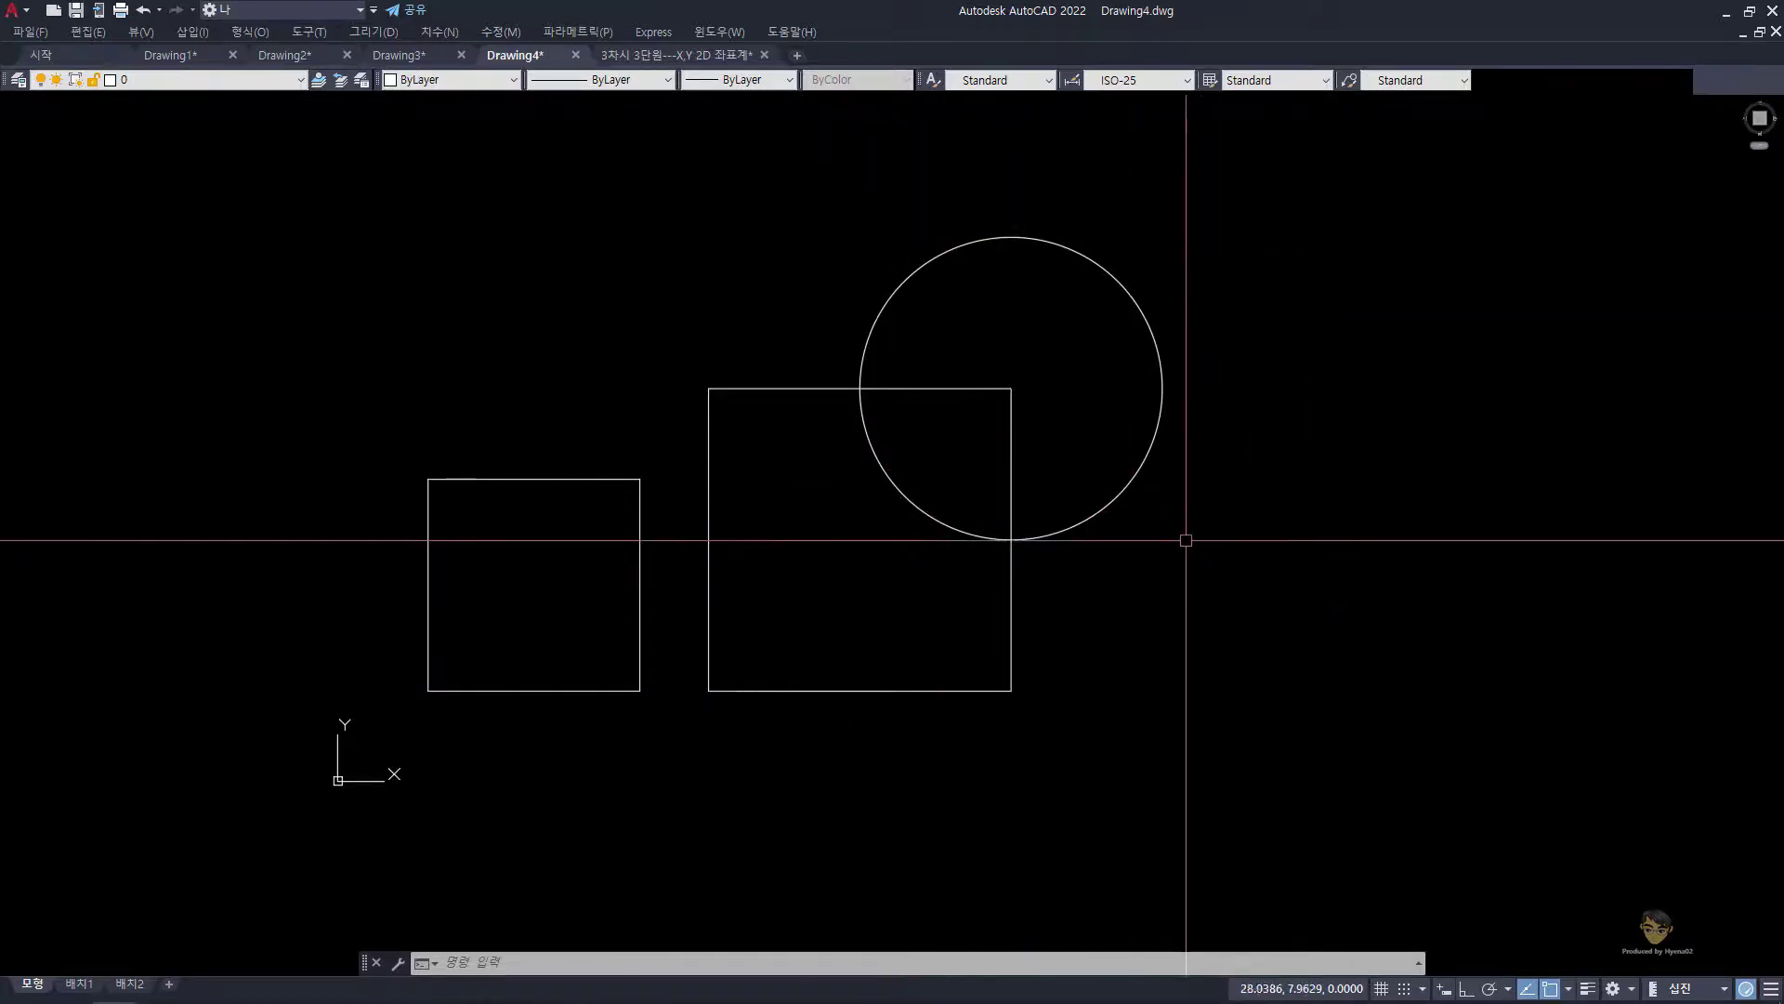
# Step: Copy the circle several times to freehand positions in the space right of the larger square
pyautogui.click(1195, 577)
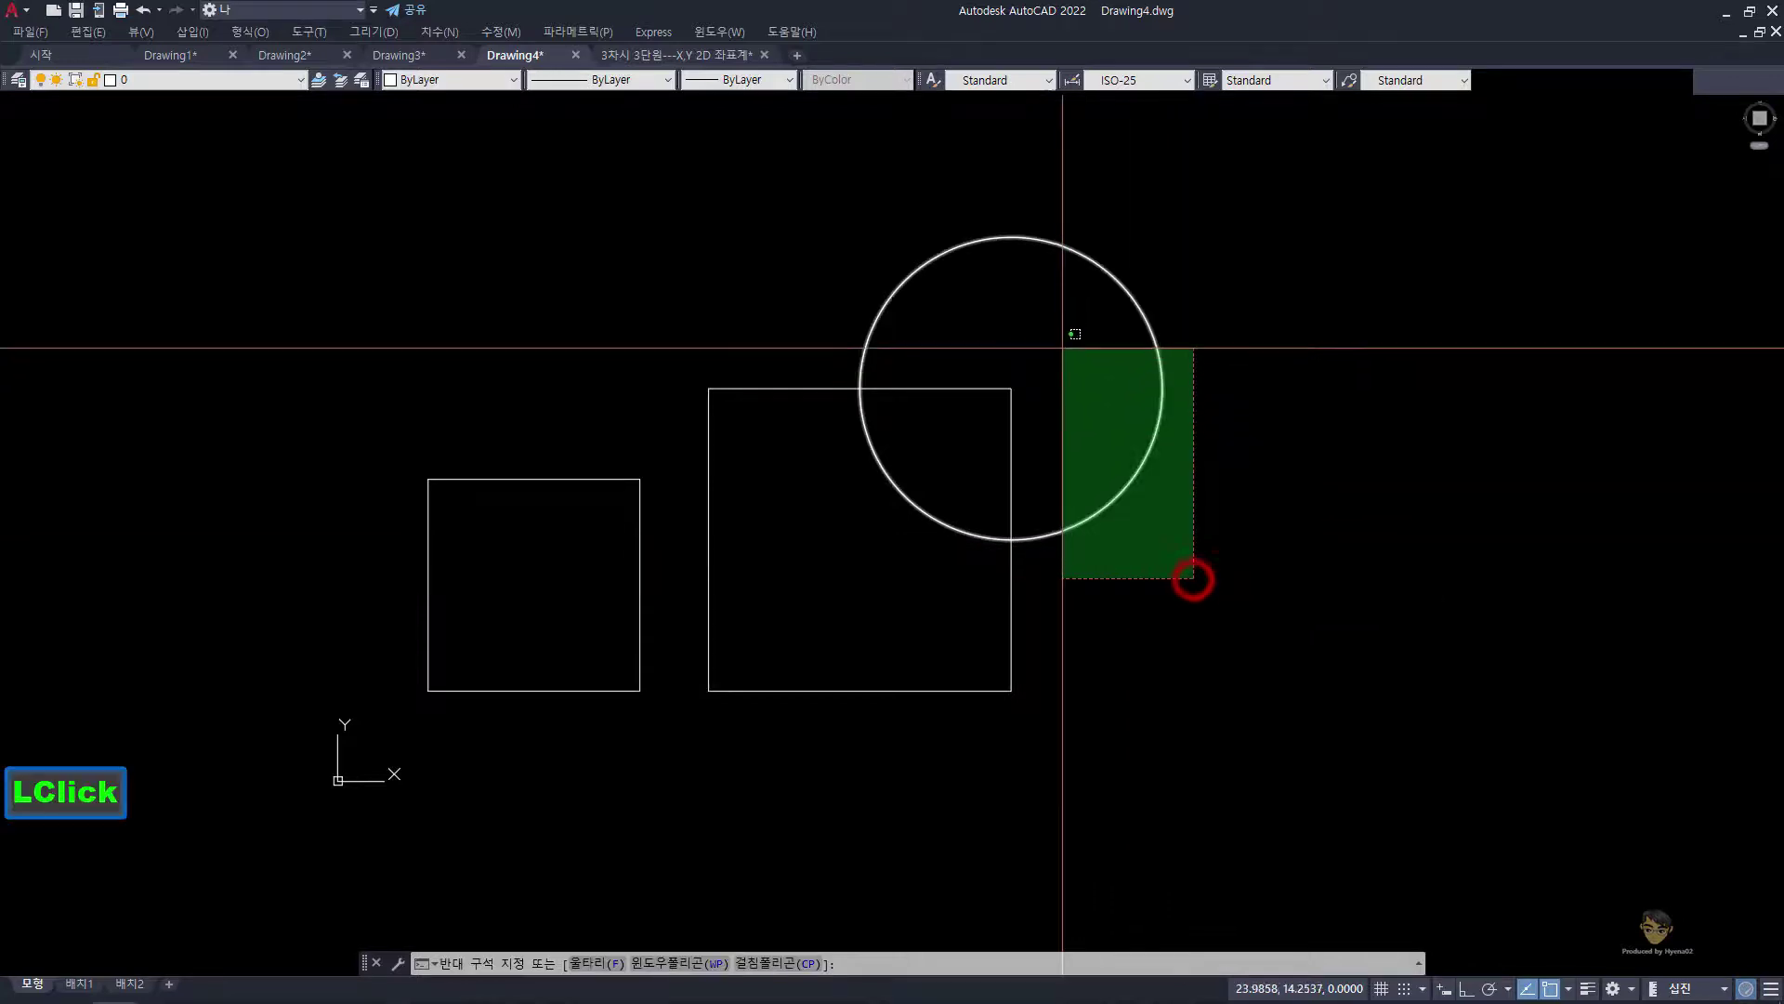
pyautogui.click(1077, 344)
pyautogui.write('cc')
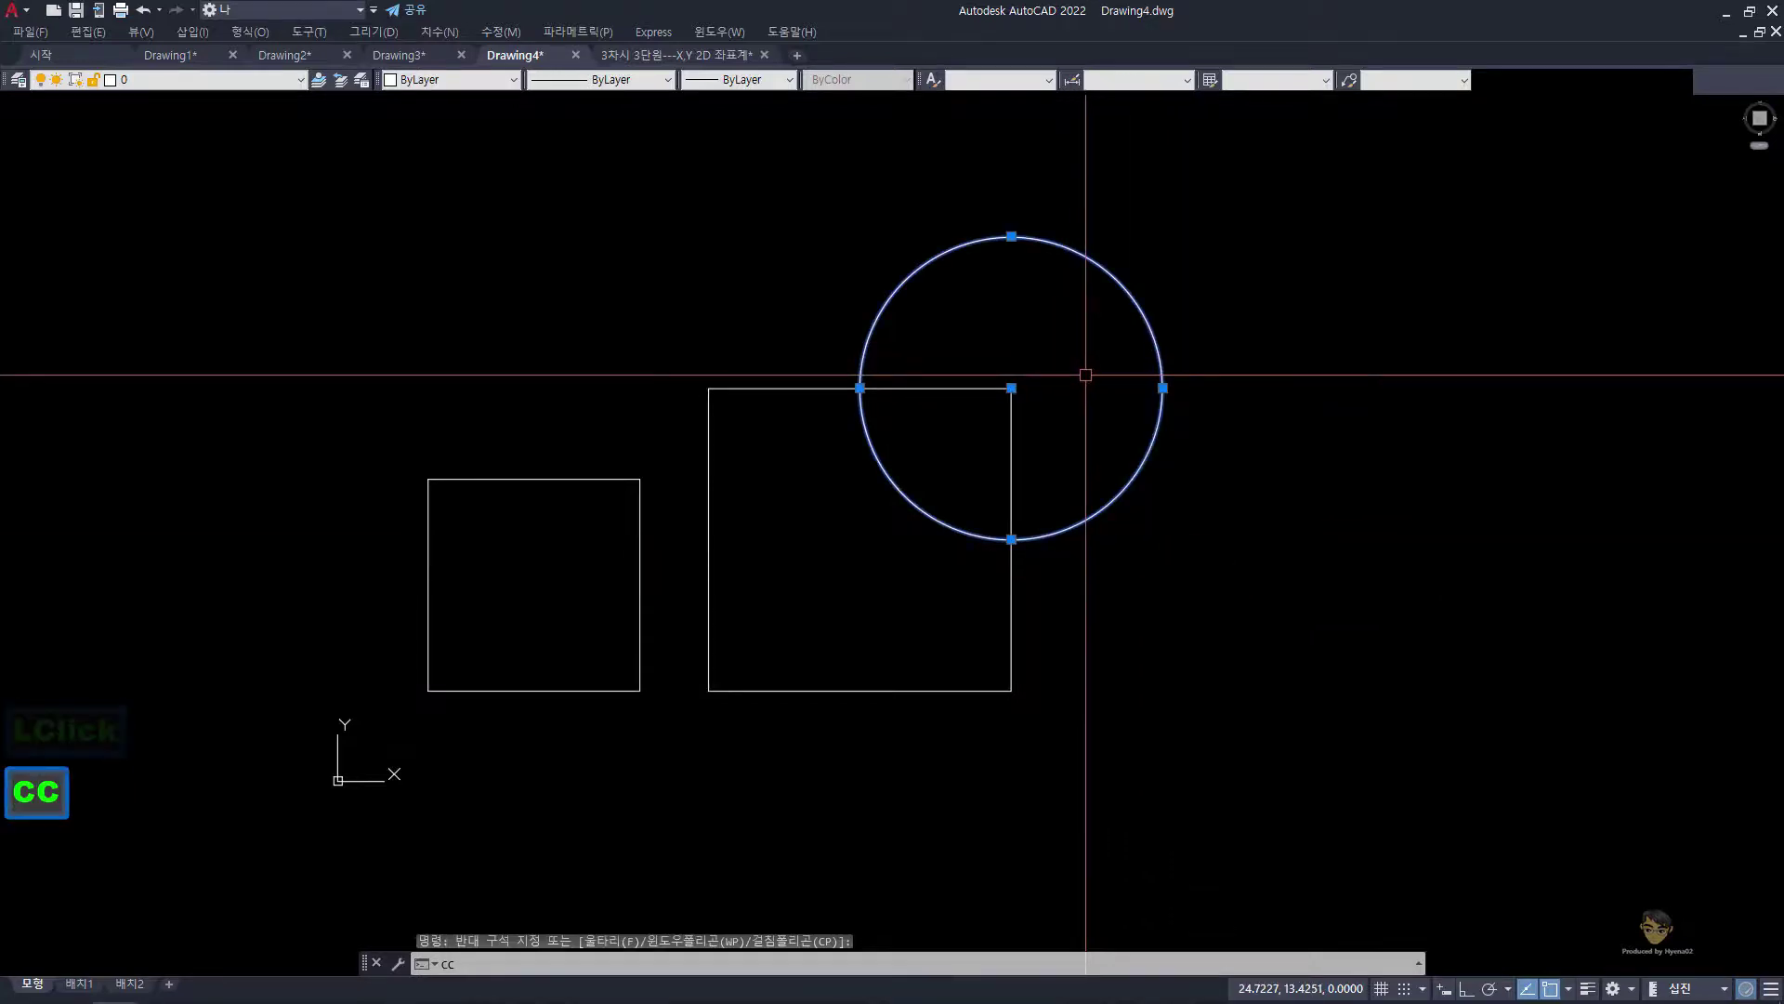
pyautogui.press('Return')
pyautogui.click(1046, 449)
pyautogui.click(1218, 312)
pyautogui.click(1440, 385)
pyautogui.click(1441, 579)
pyautogui.click(1441, 662)
pyautogui.click(1215, 530)
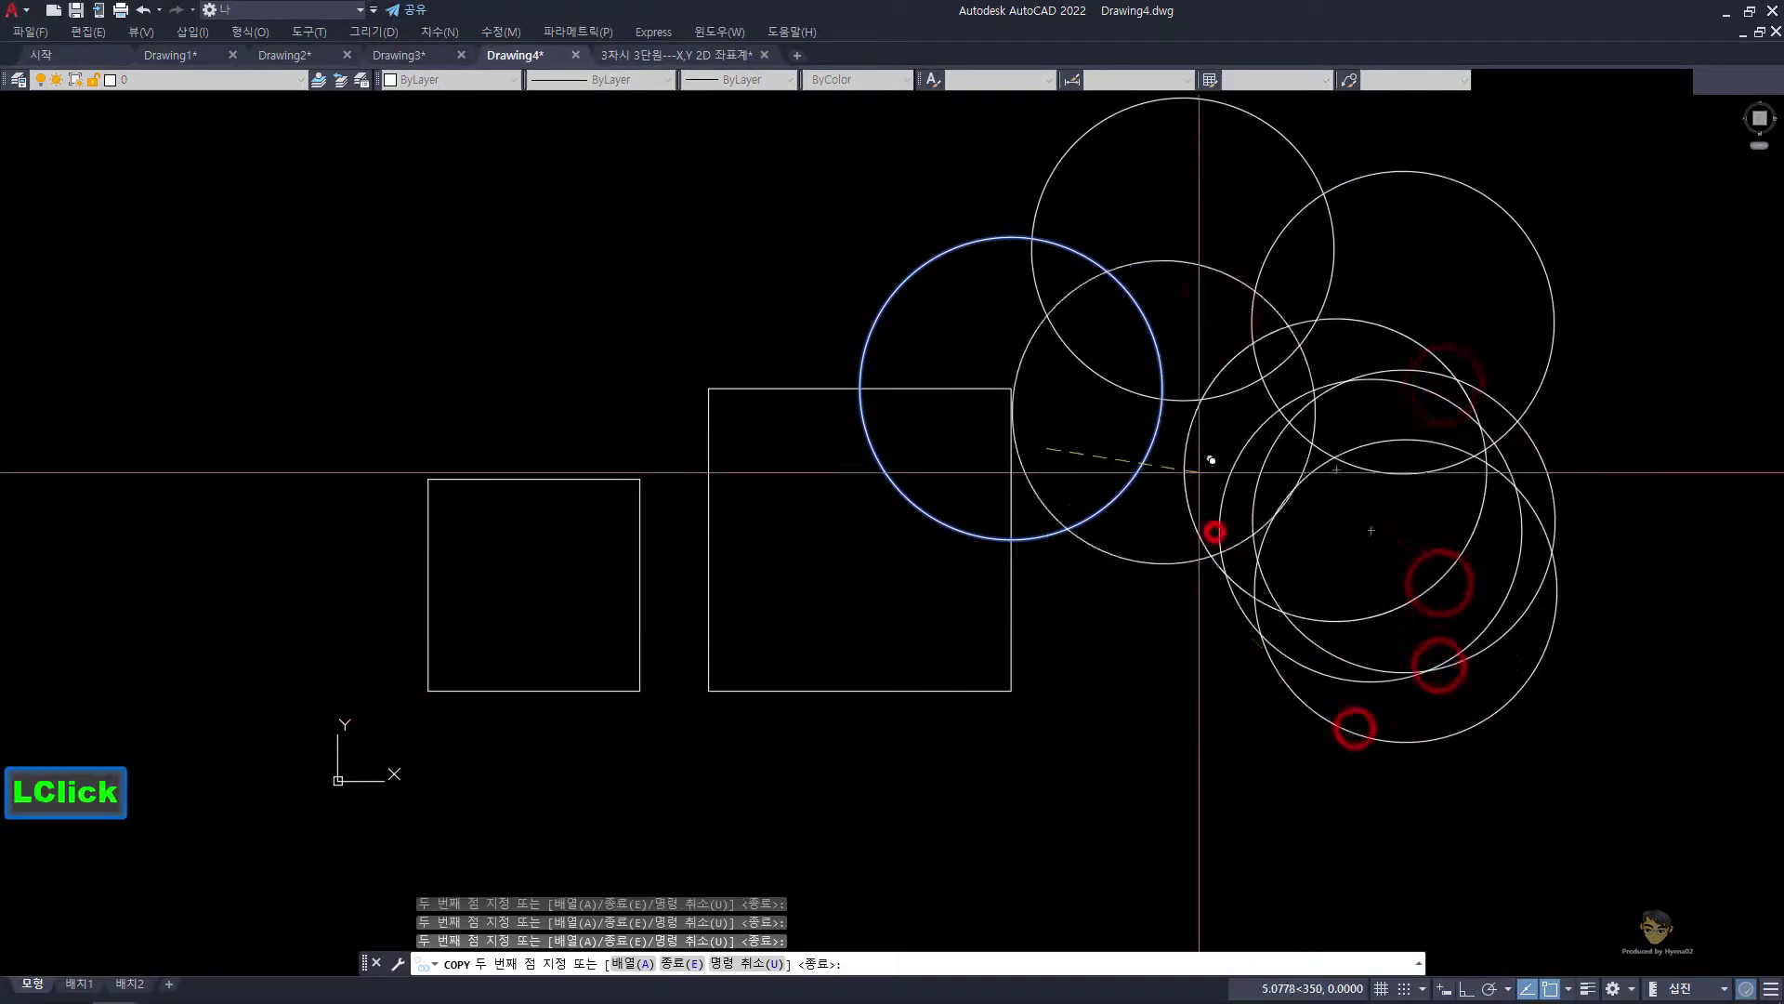
pyautogui.click(1251, 436)
pyautogui.press('space')
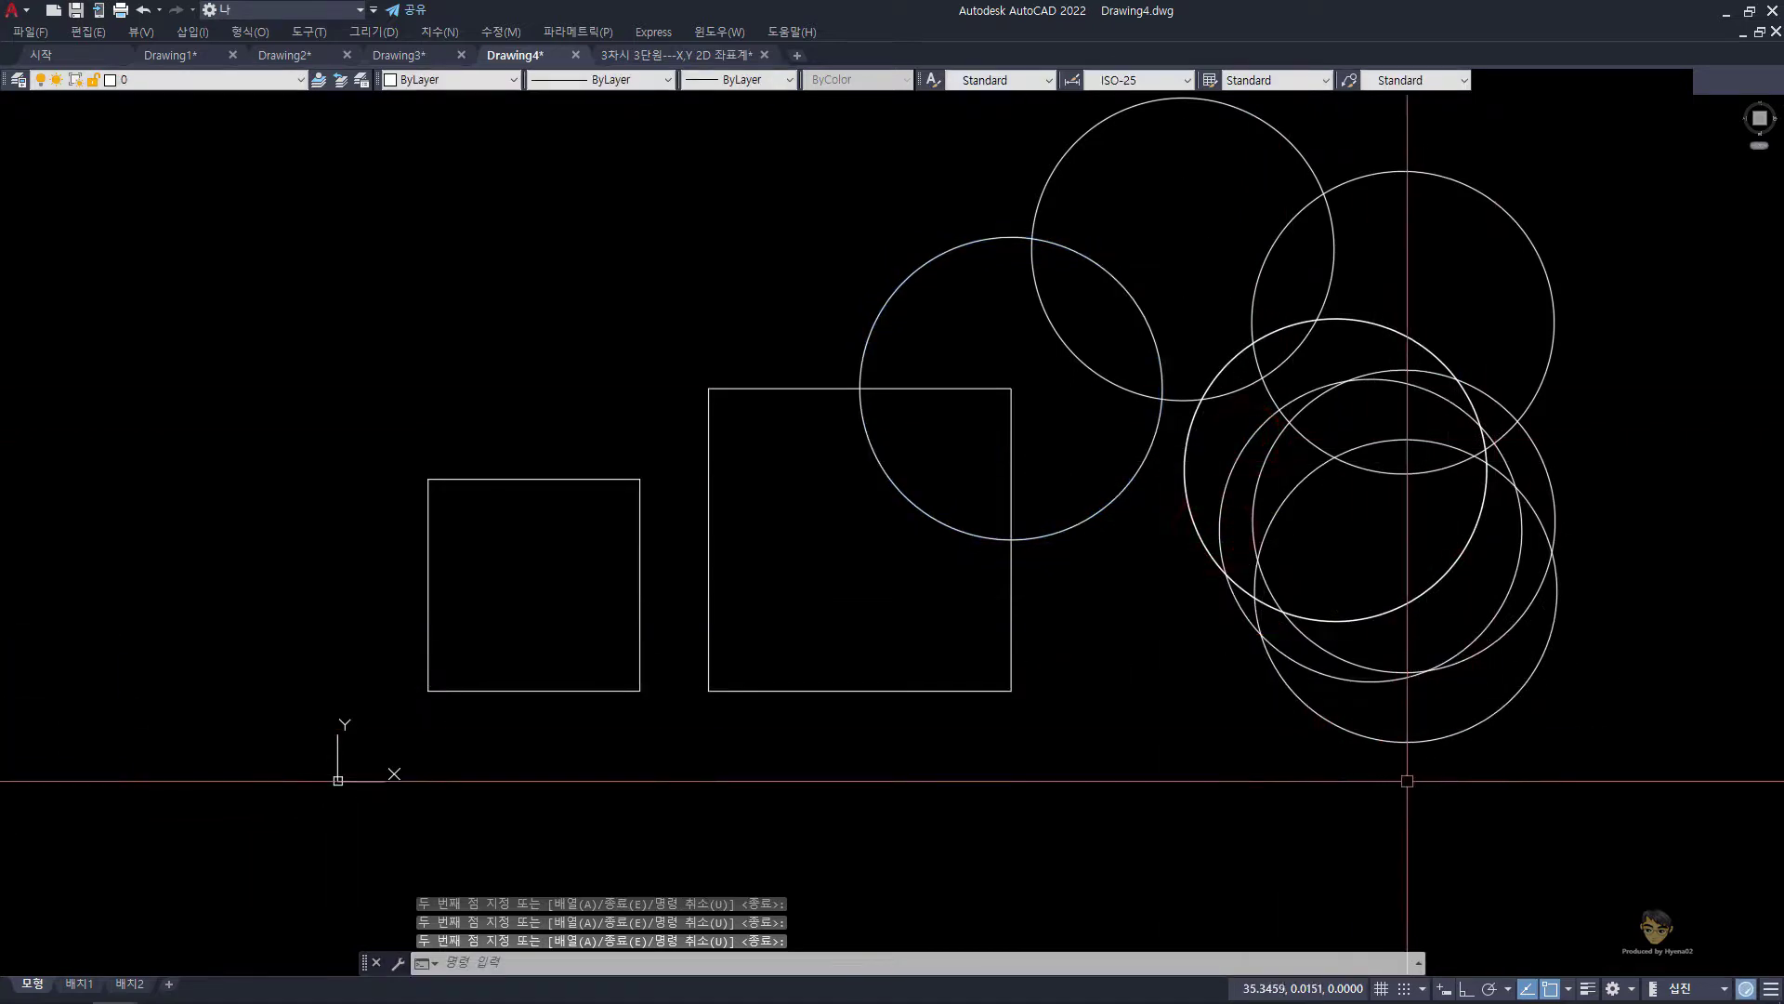
# Step: Erase the circle on the larger square's corner and all its copies
pyautogui.click(1400, 782)
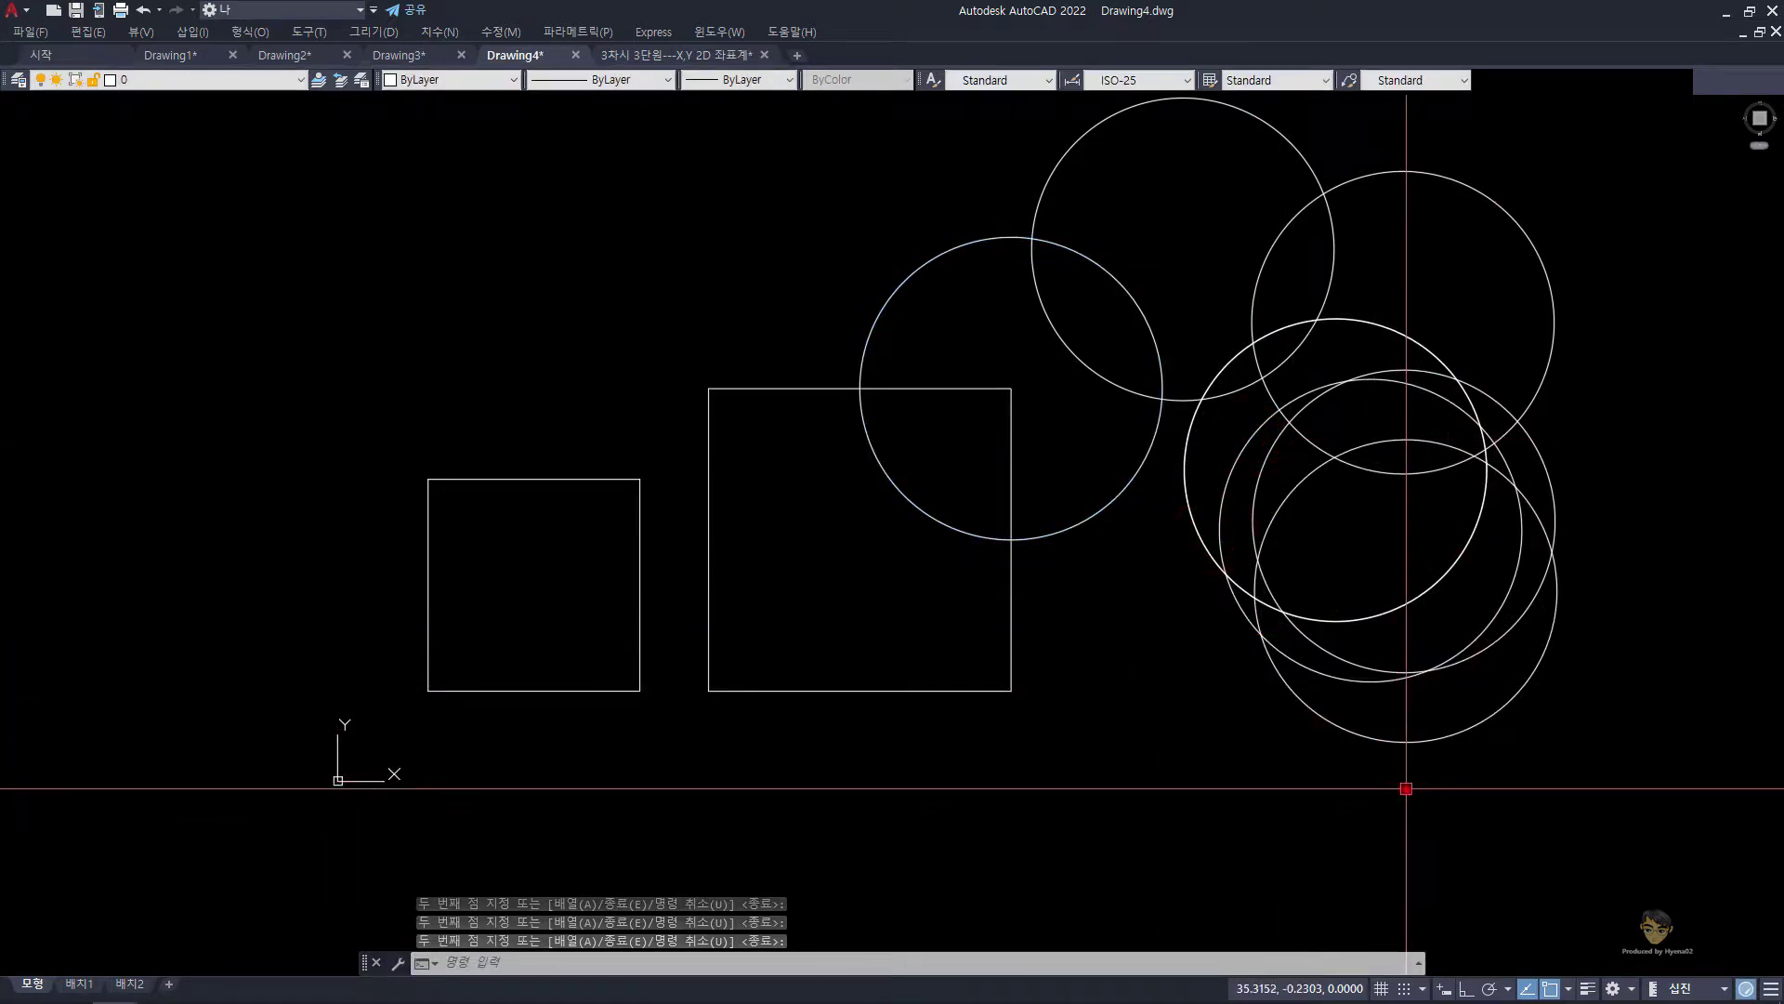
pyautogui.click(1119, 273)
pyautogui.write('E')
pyautogui.press('space')
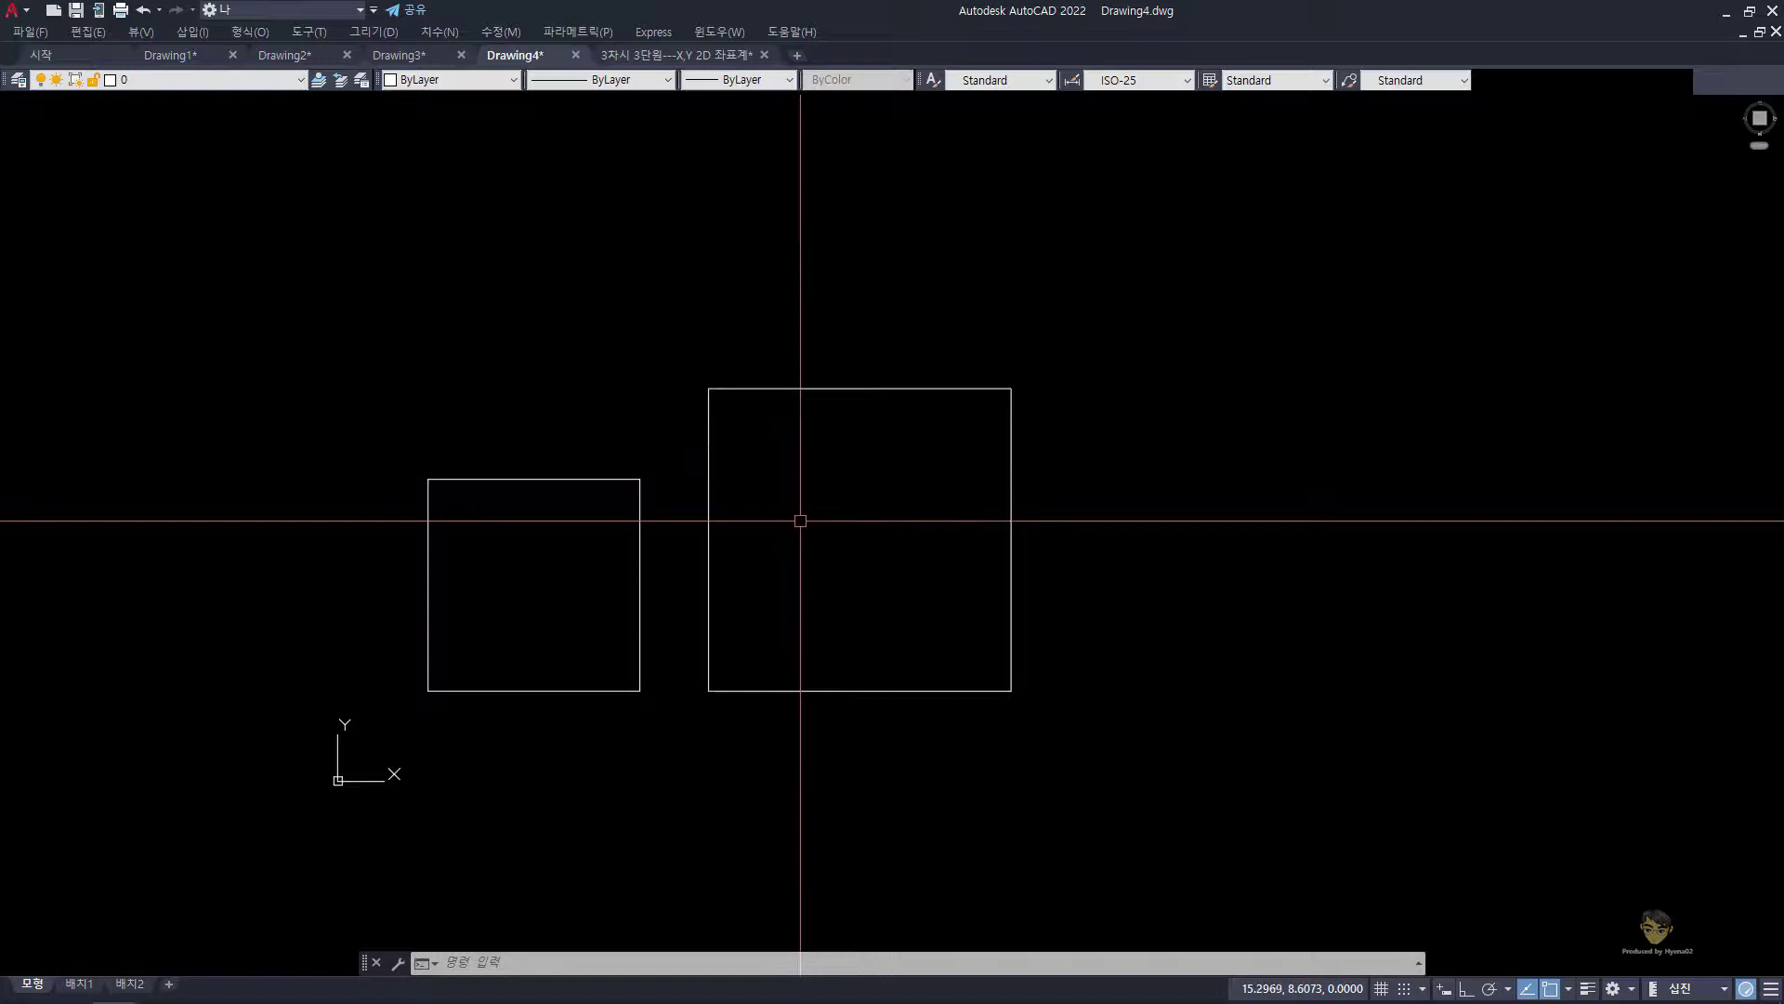
pyautogui.moveTo(1143, 549); pyautogui.dragTo(789, 558, button='middle')
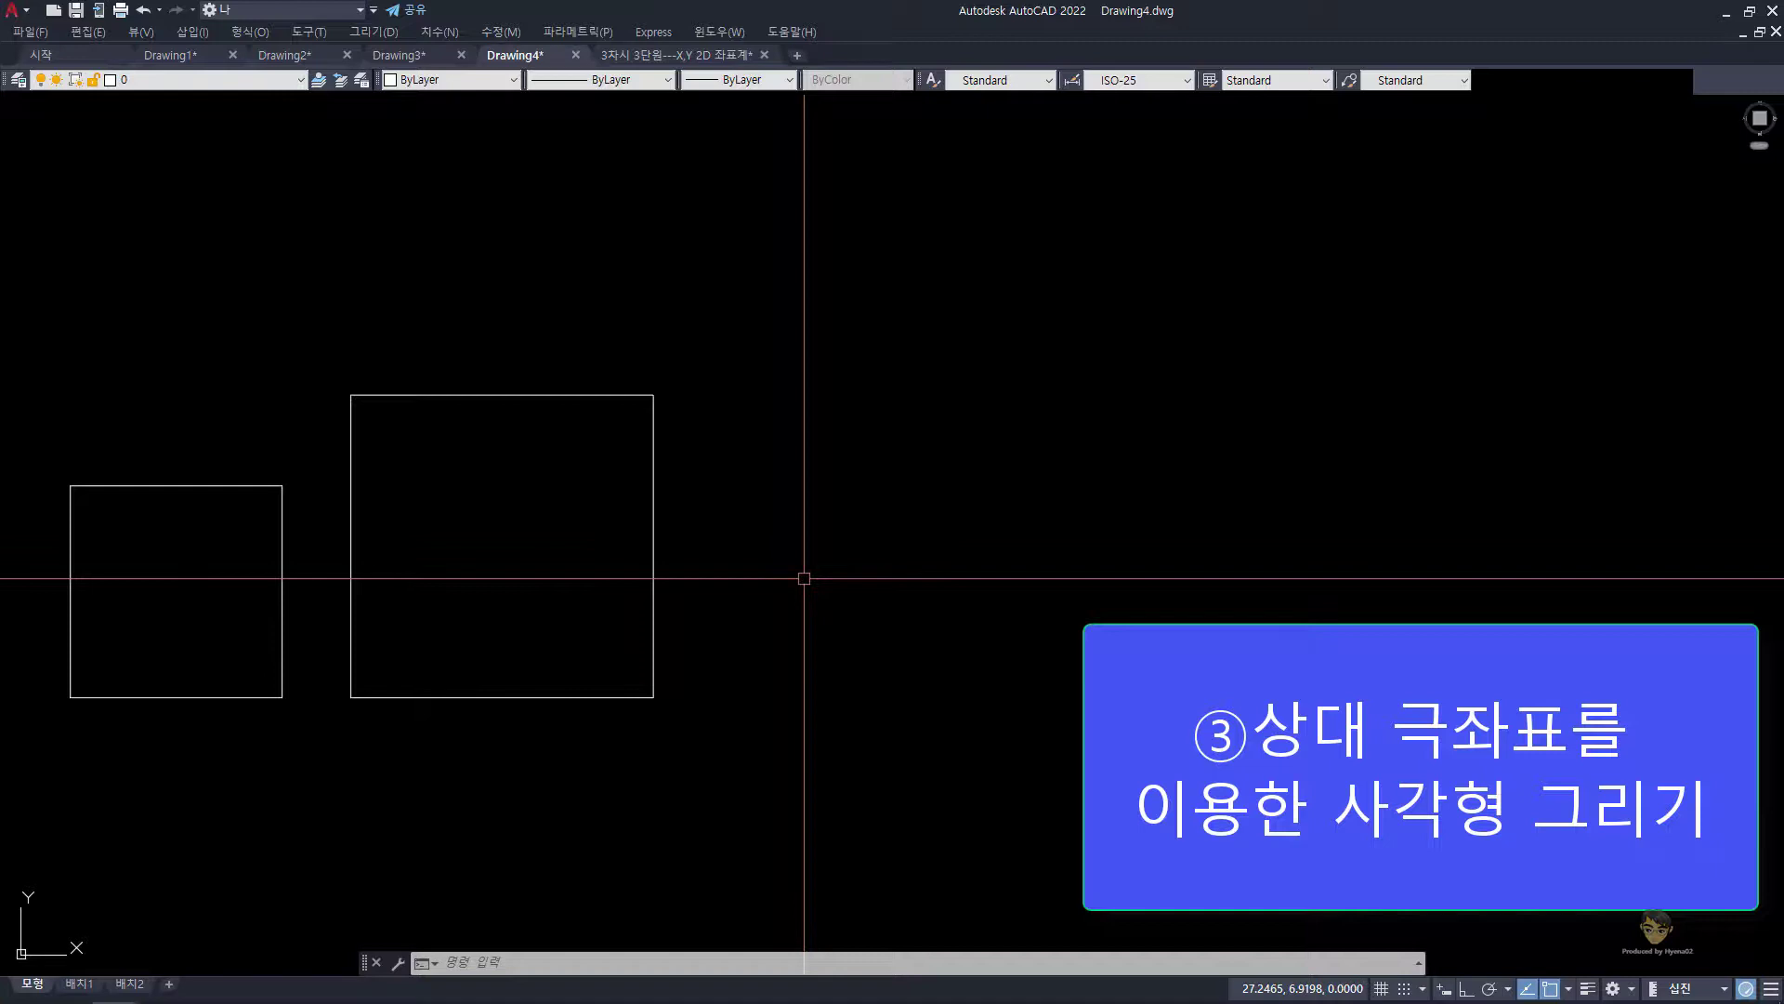
pyautogui.write('L')
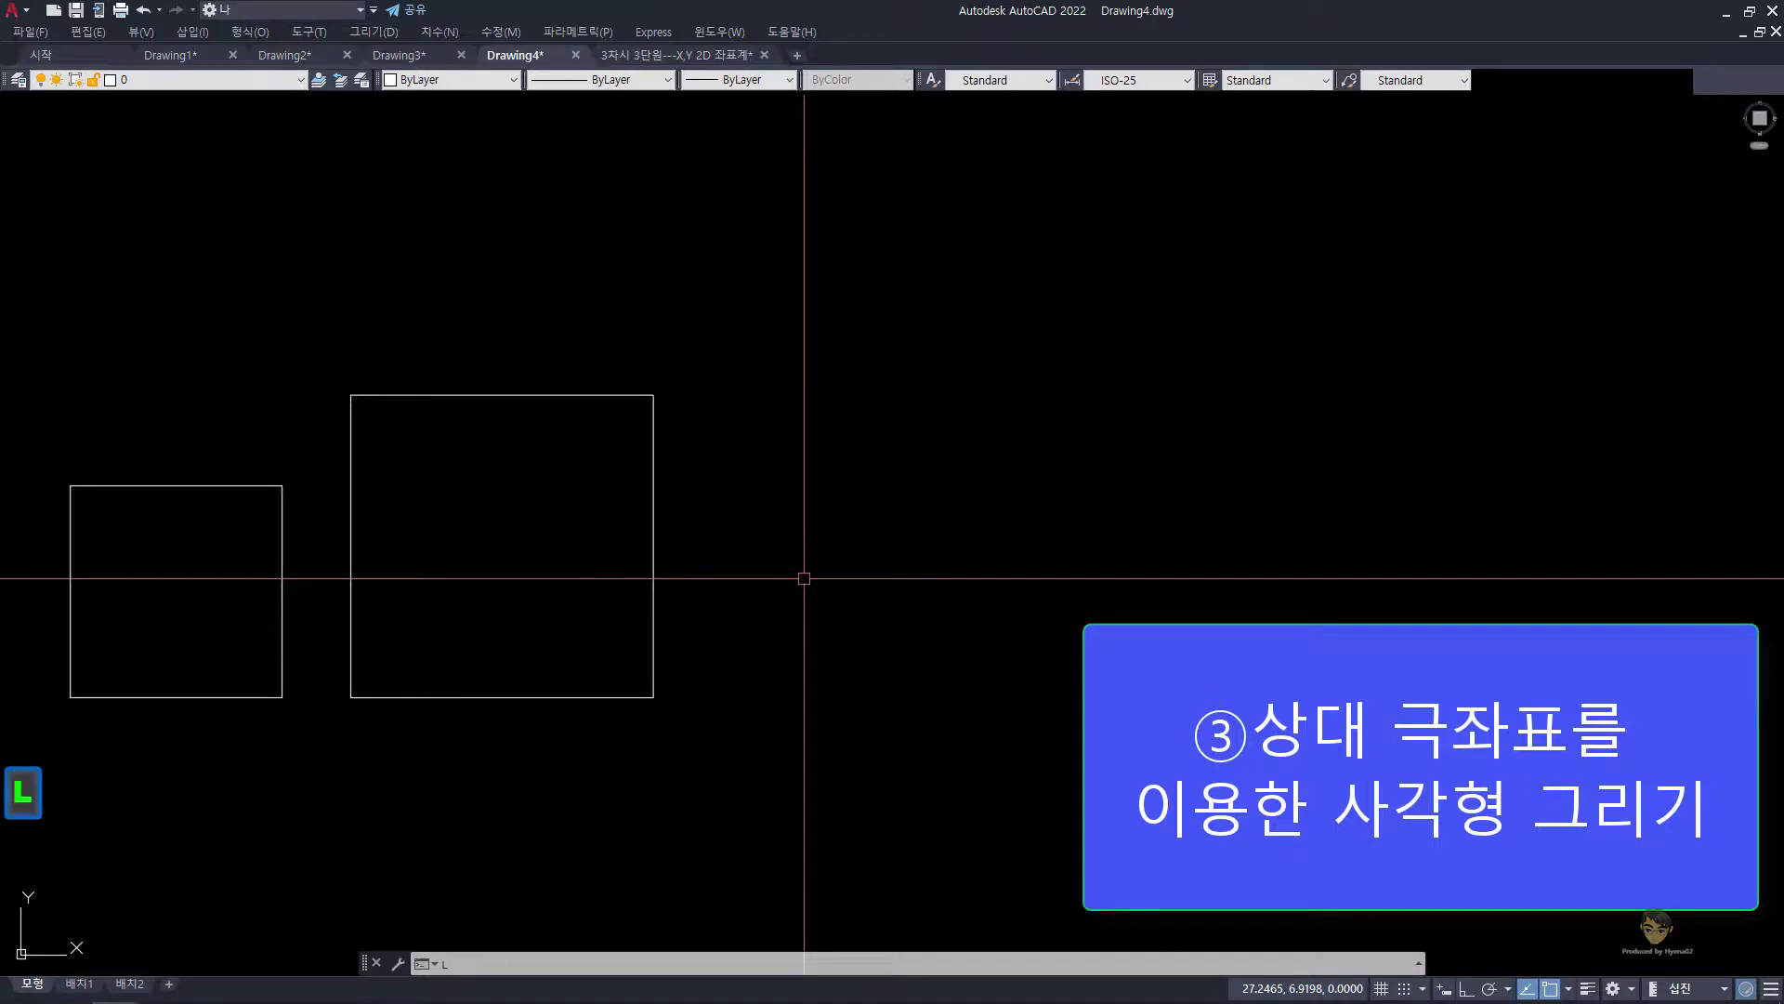
pyautogui.press('Return')
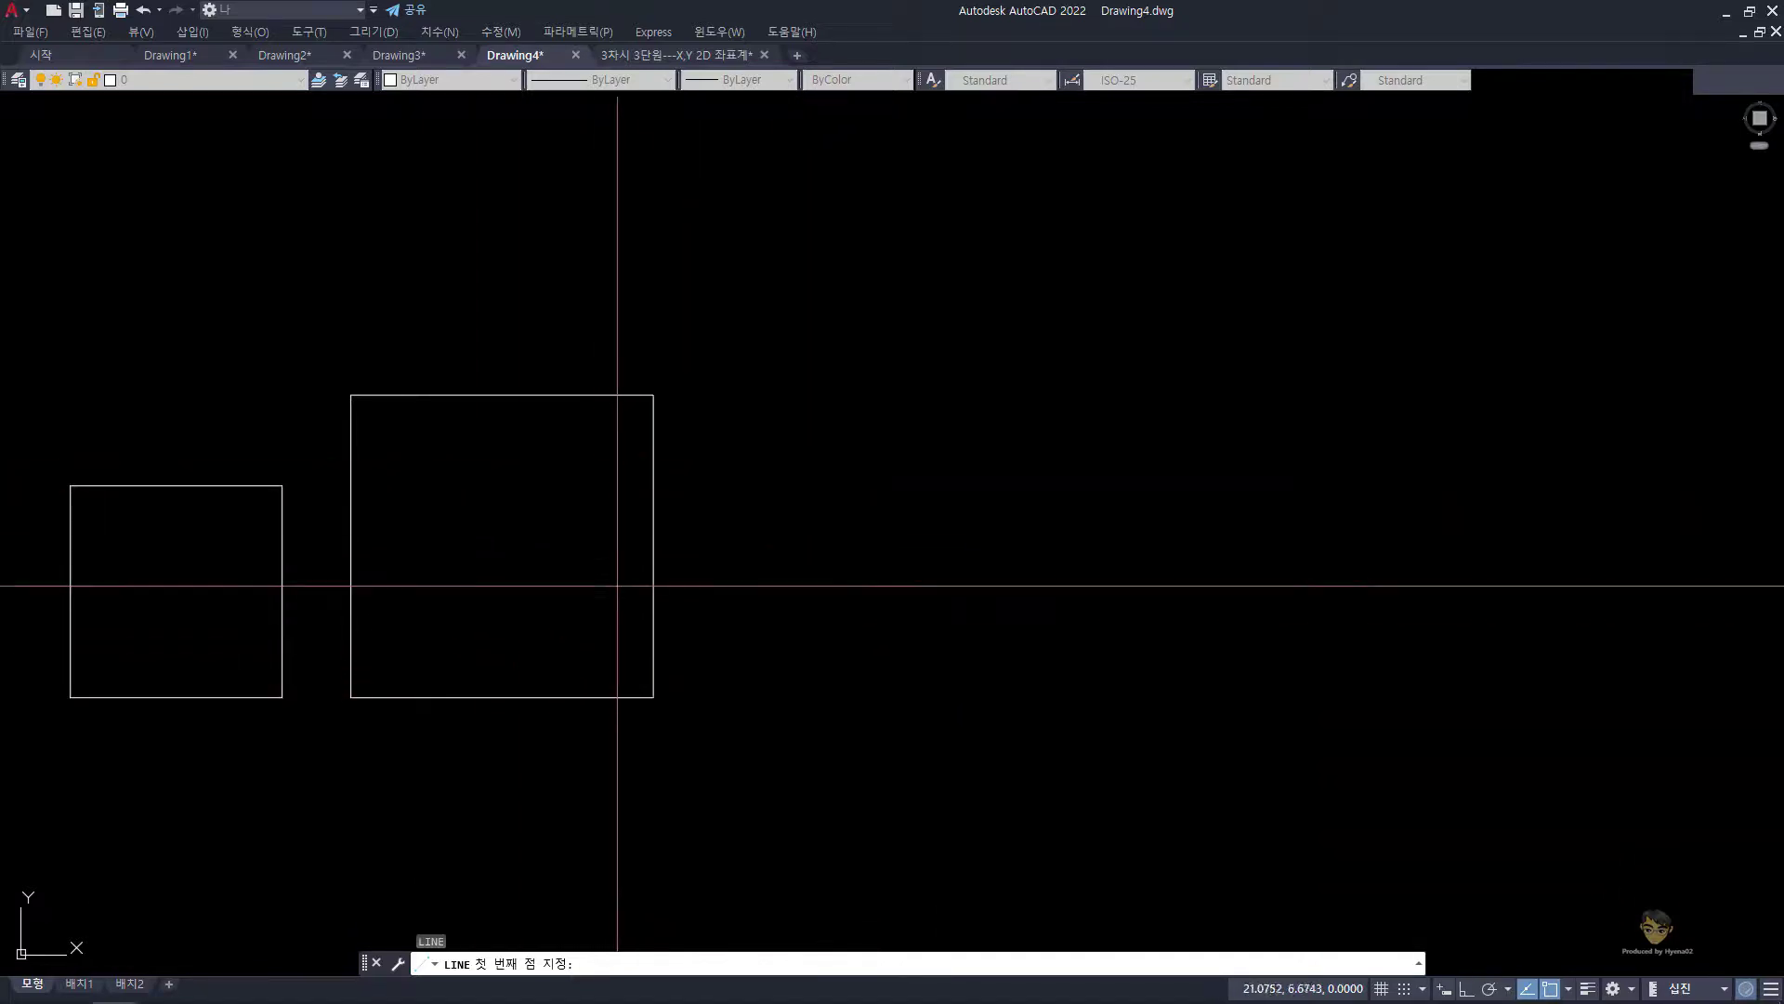
pyautogui.click(733, 701)
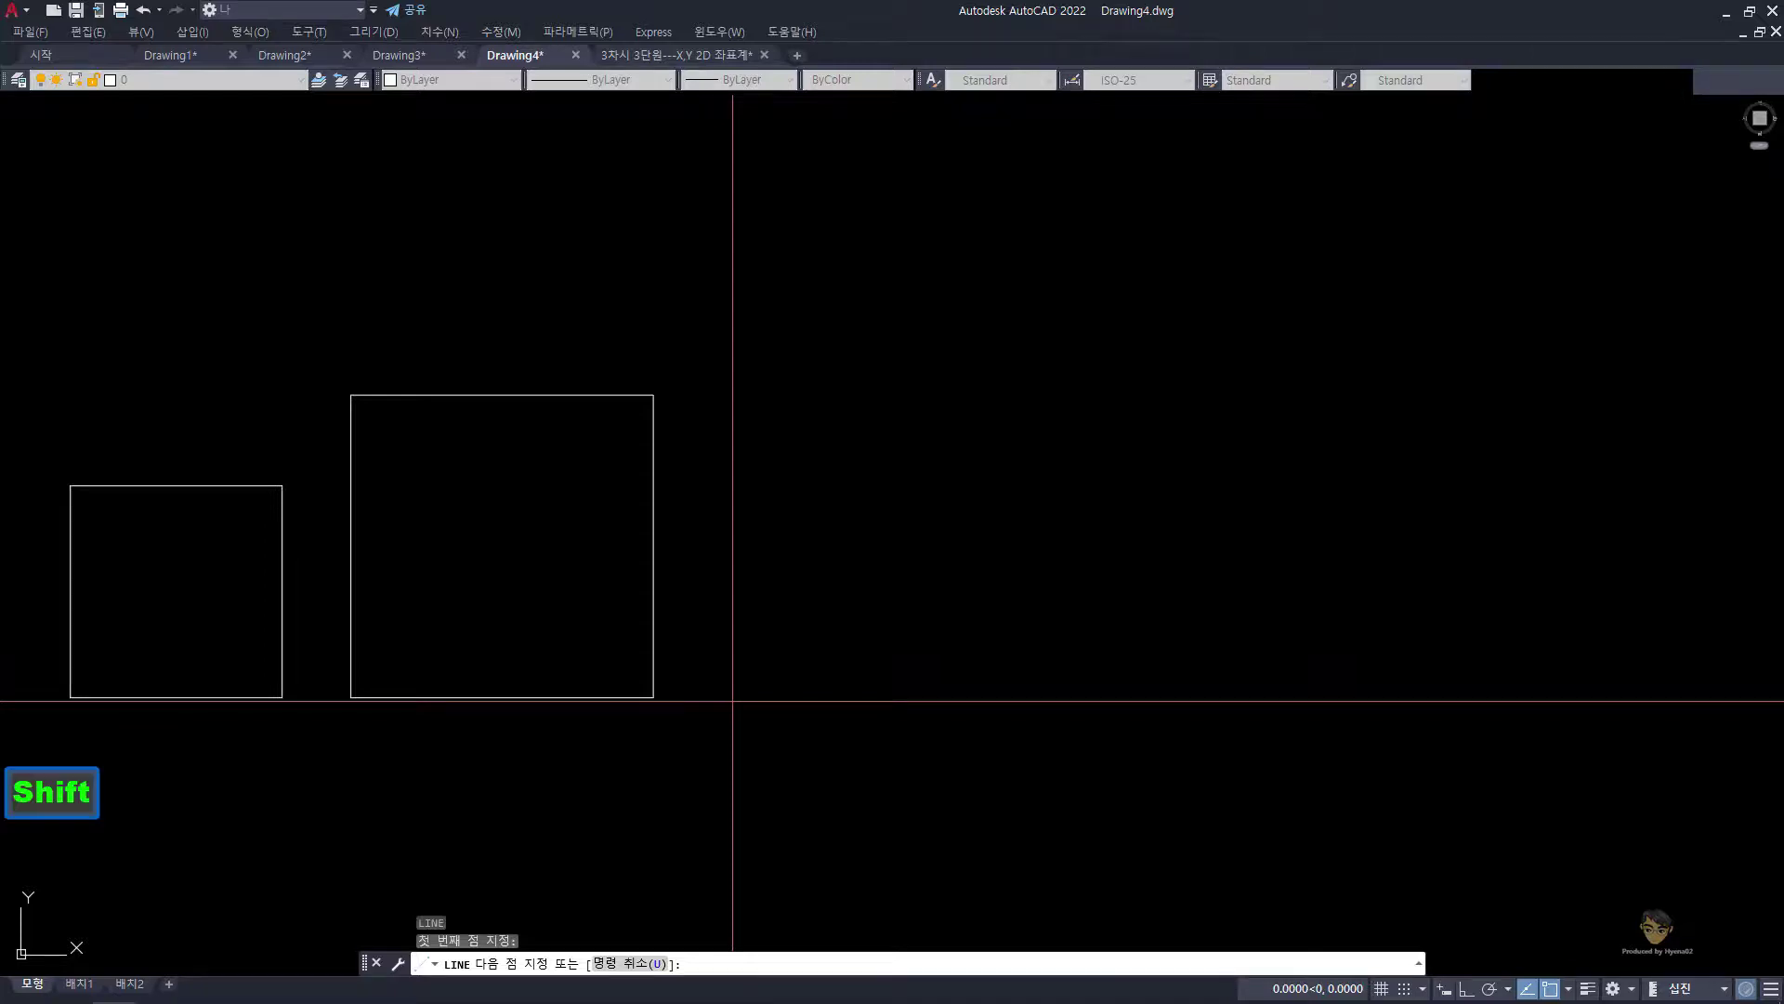
pyautogui.write('@')
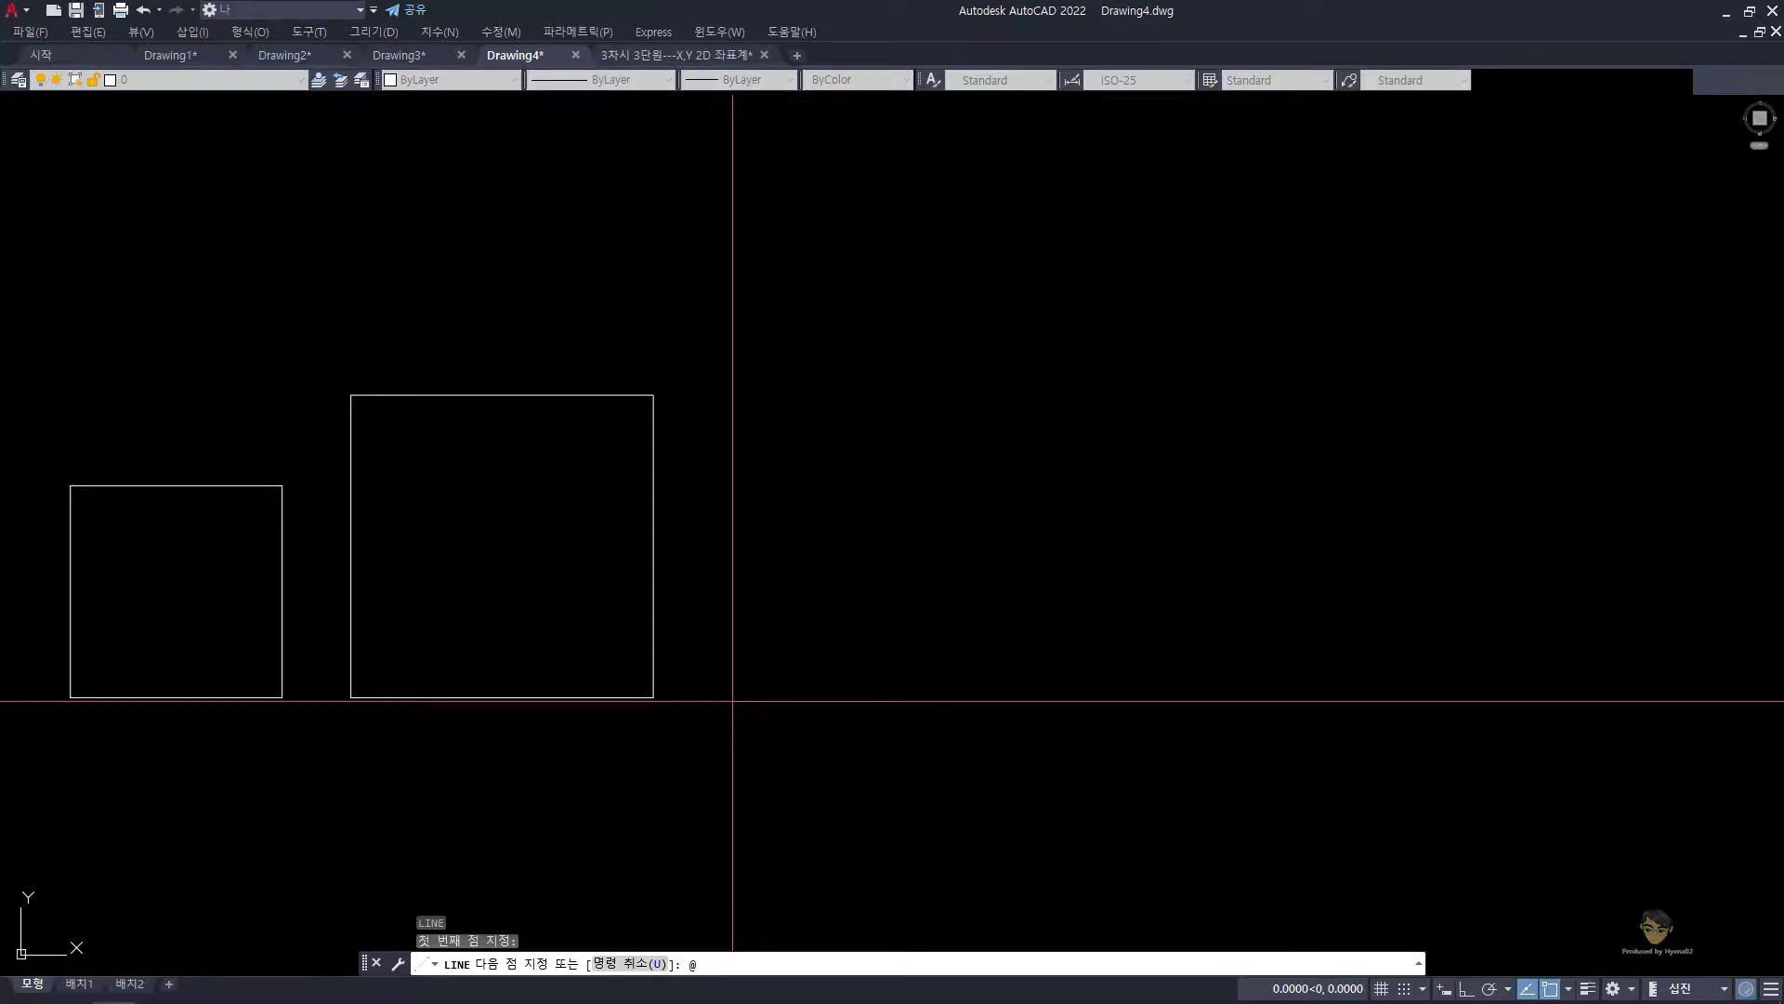
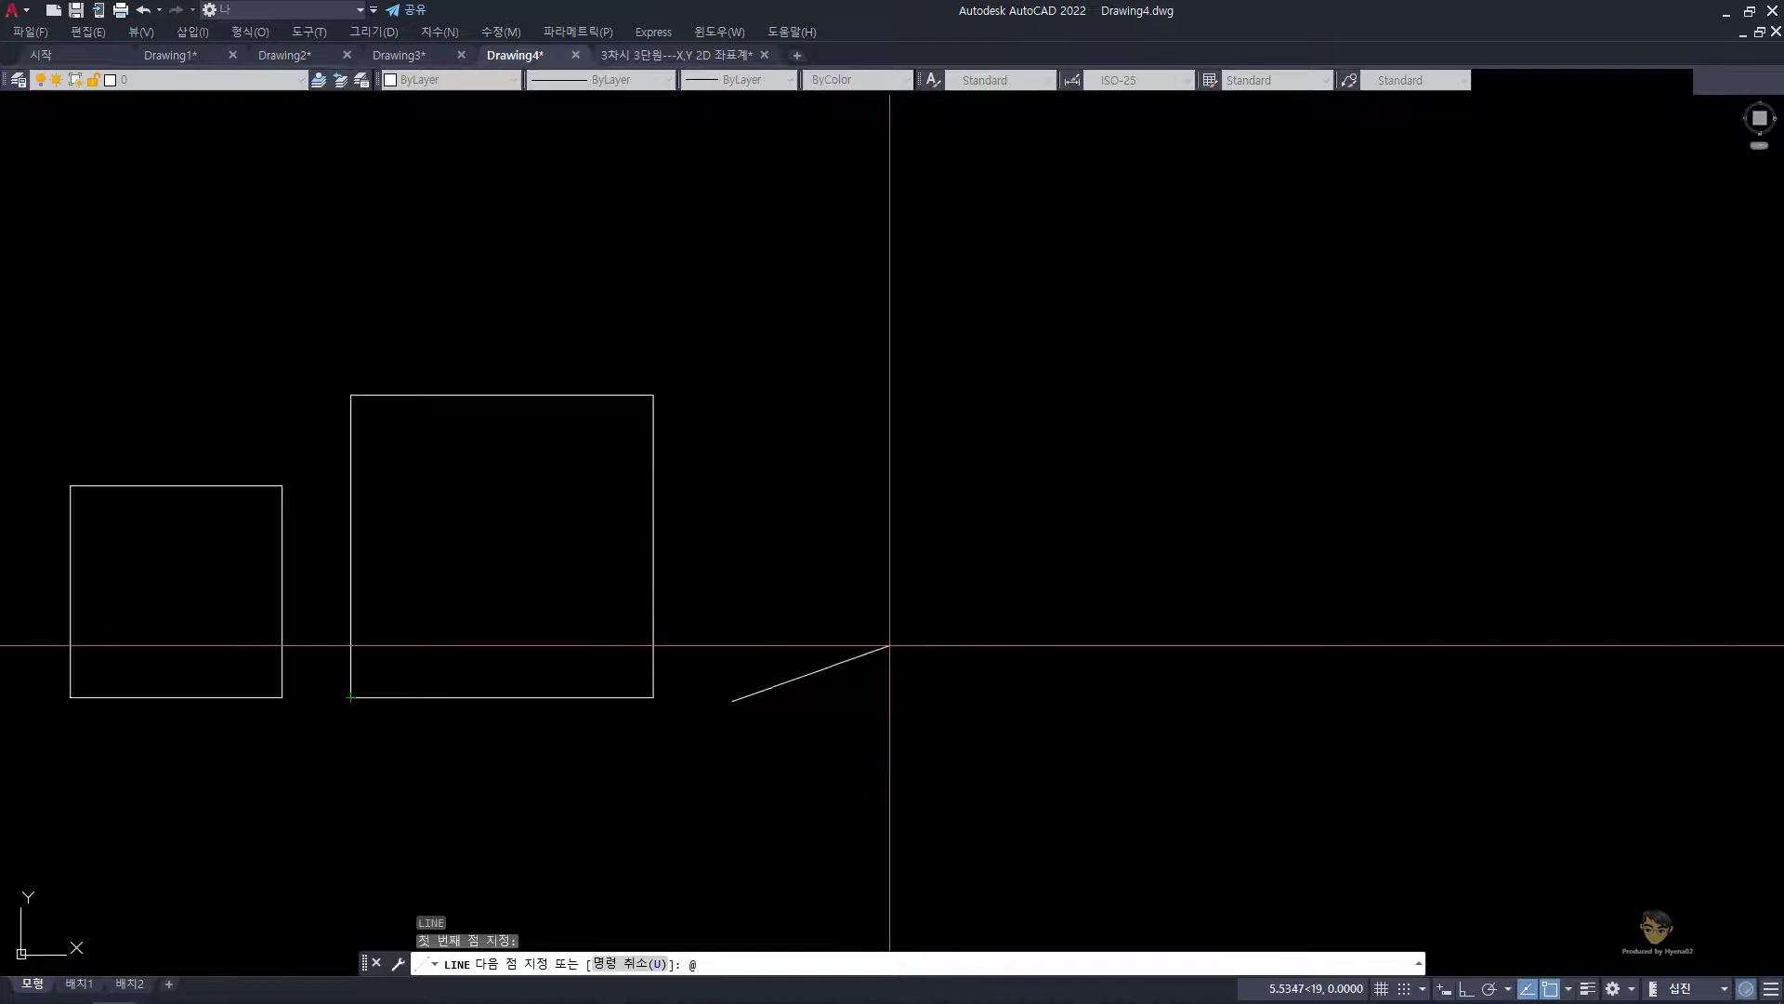
pyautogui.press('Escape')
# Step: Check the angle directions in the X,Y 2D coordinate system drawing and return to Drawing4
pyautogui.click(725, 54)
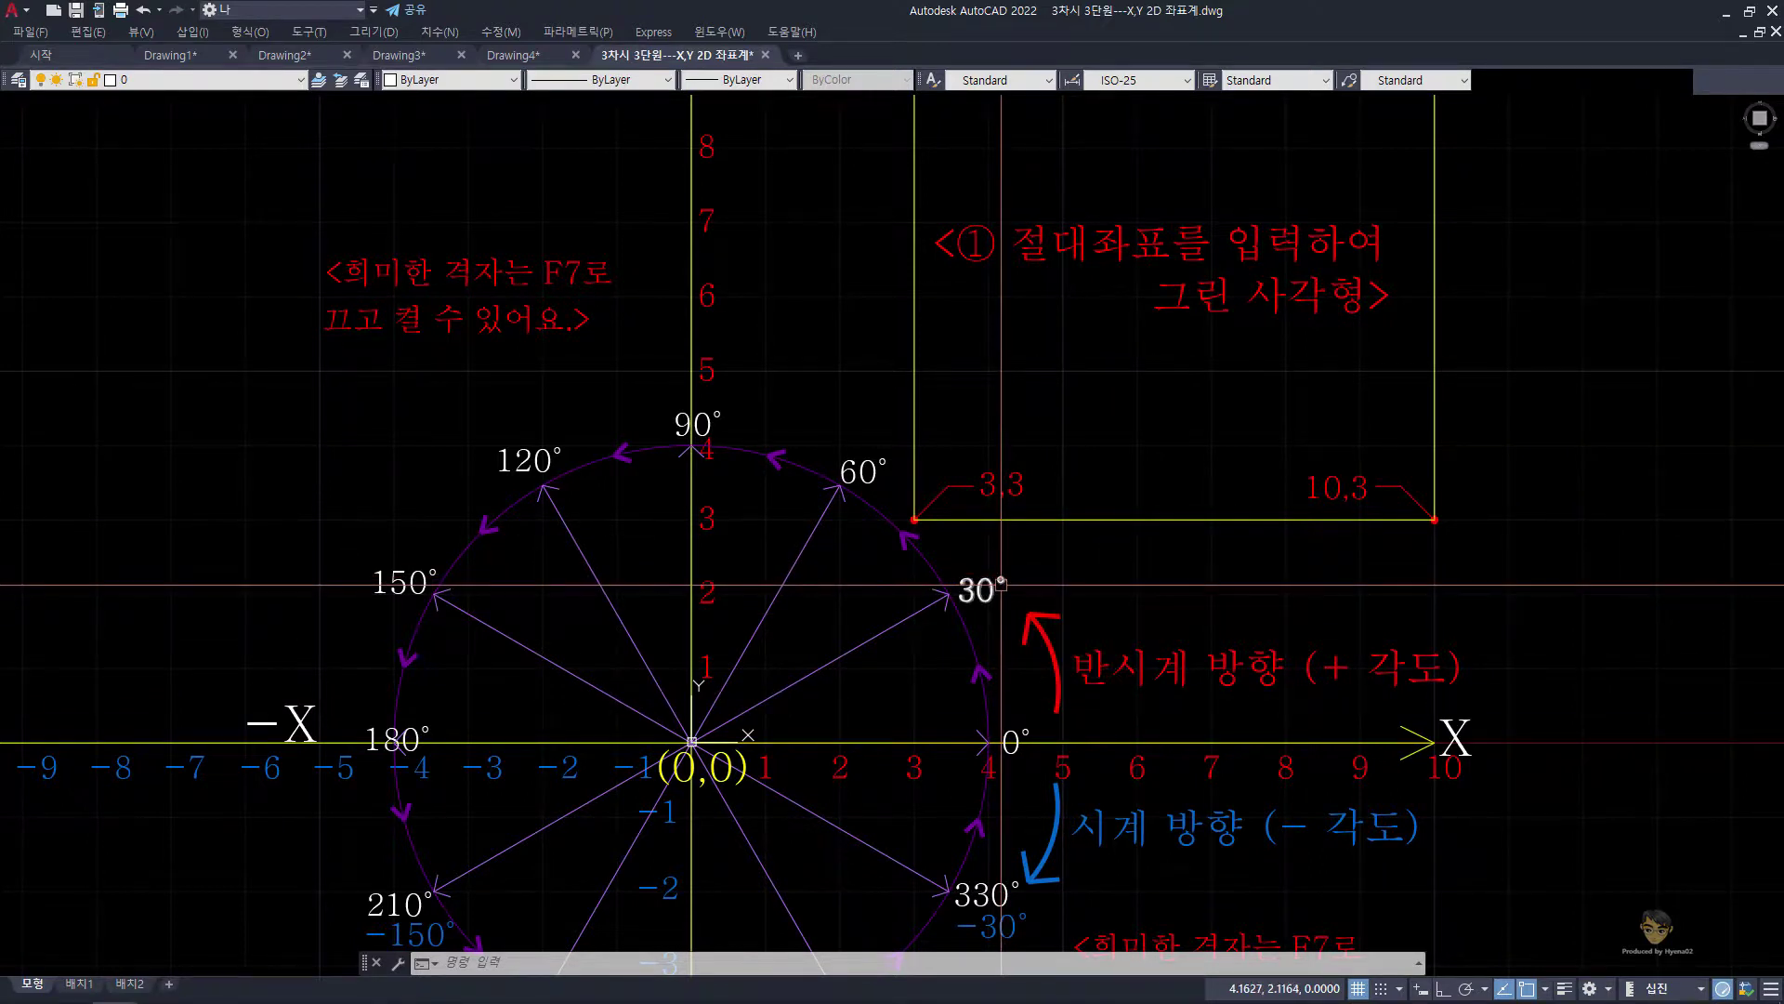
pyautogui.click(521, 55)
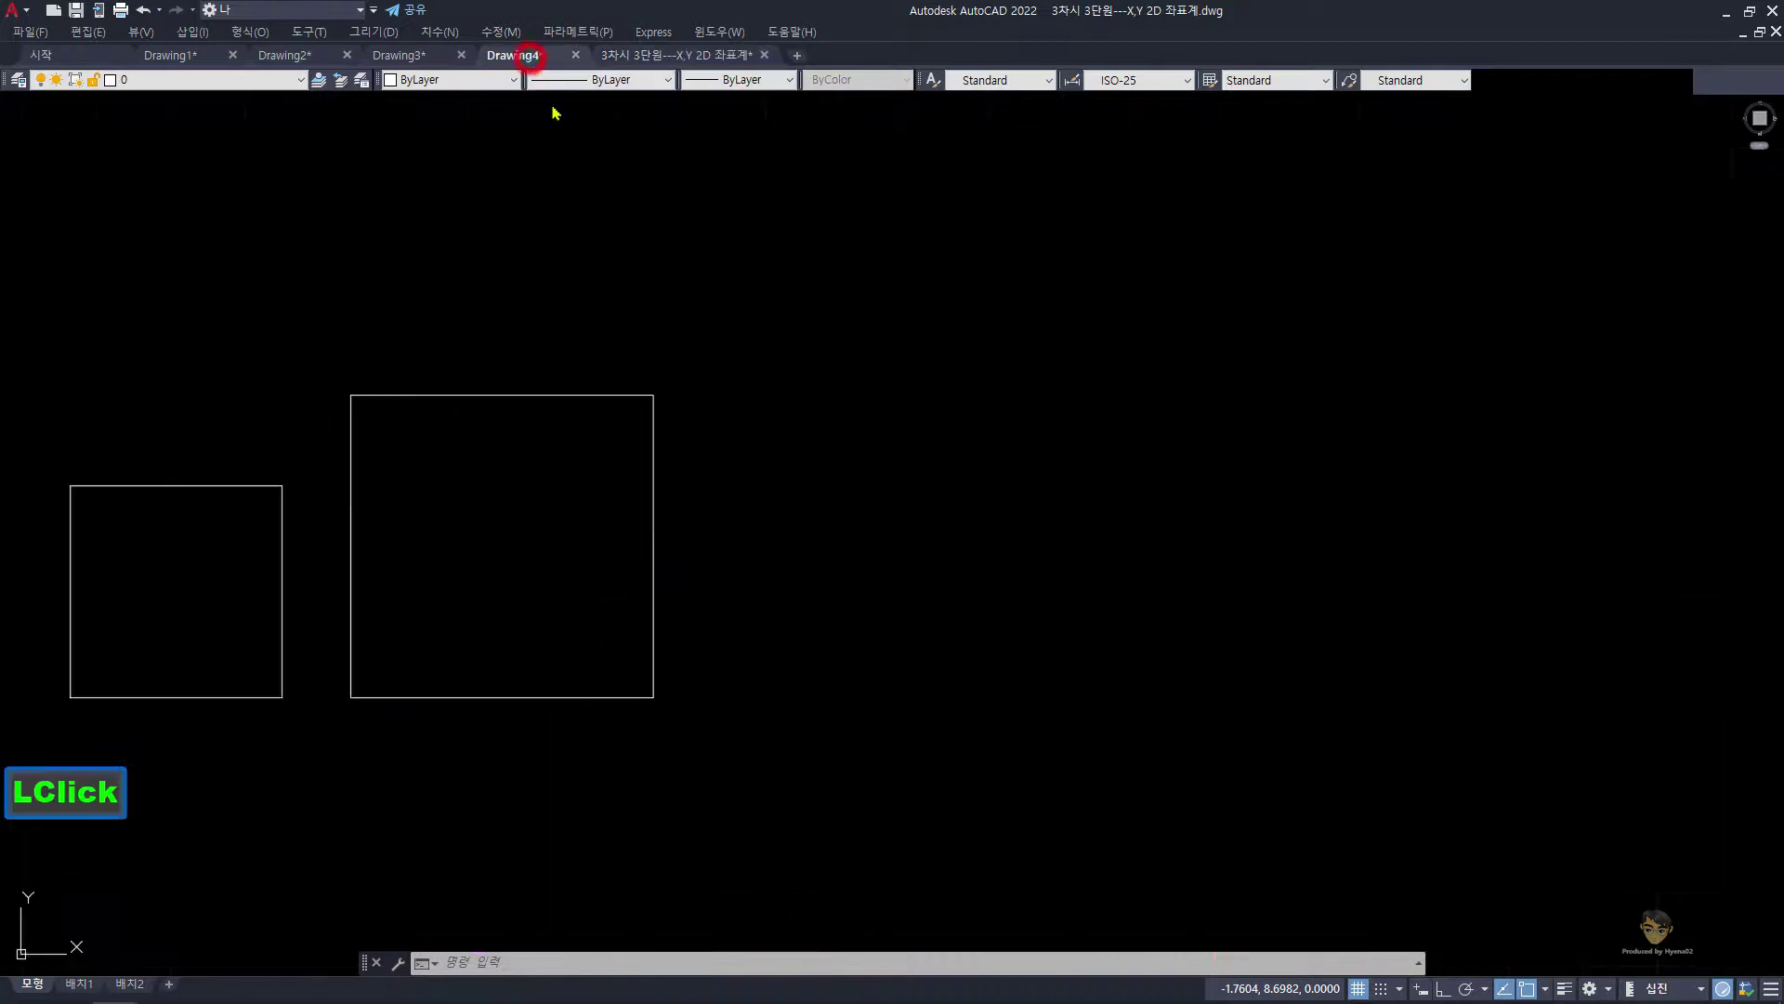
pyautogui.click(756, 672)
pyautogui.click(765, 581)
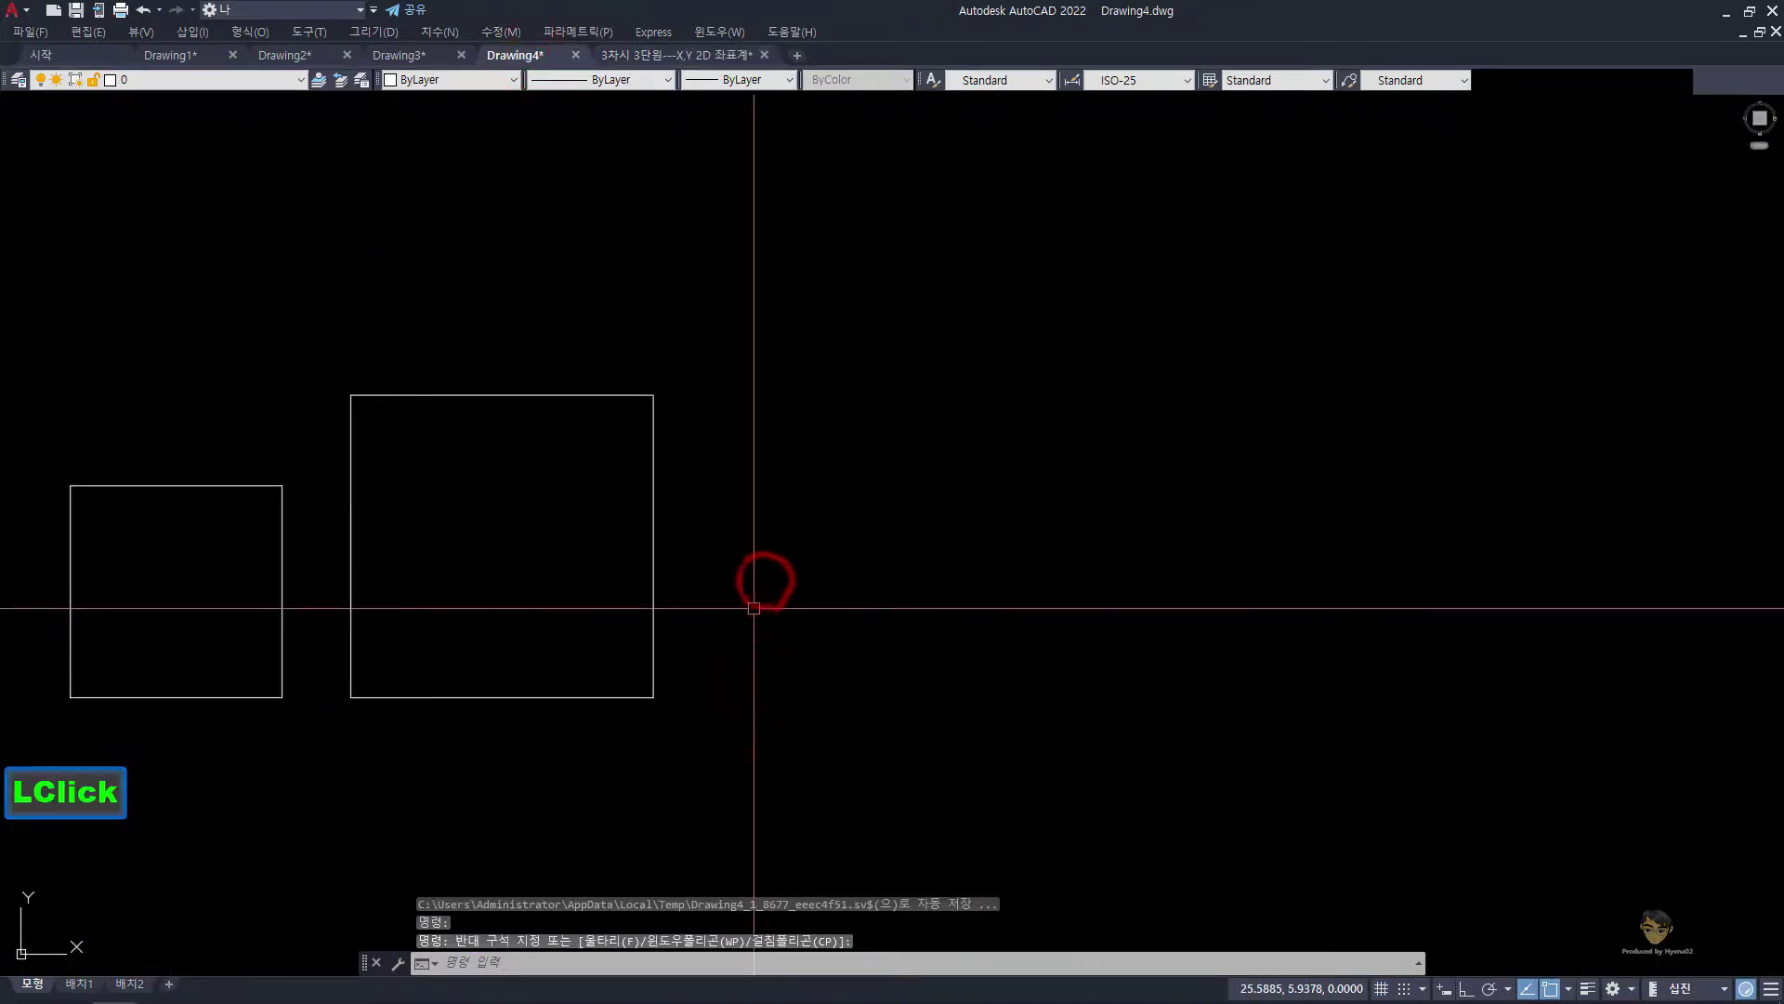
pyautogui.write('l')
pyautogui.press('Return')
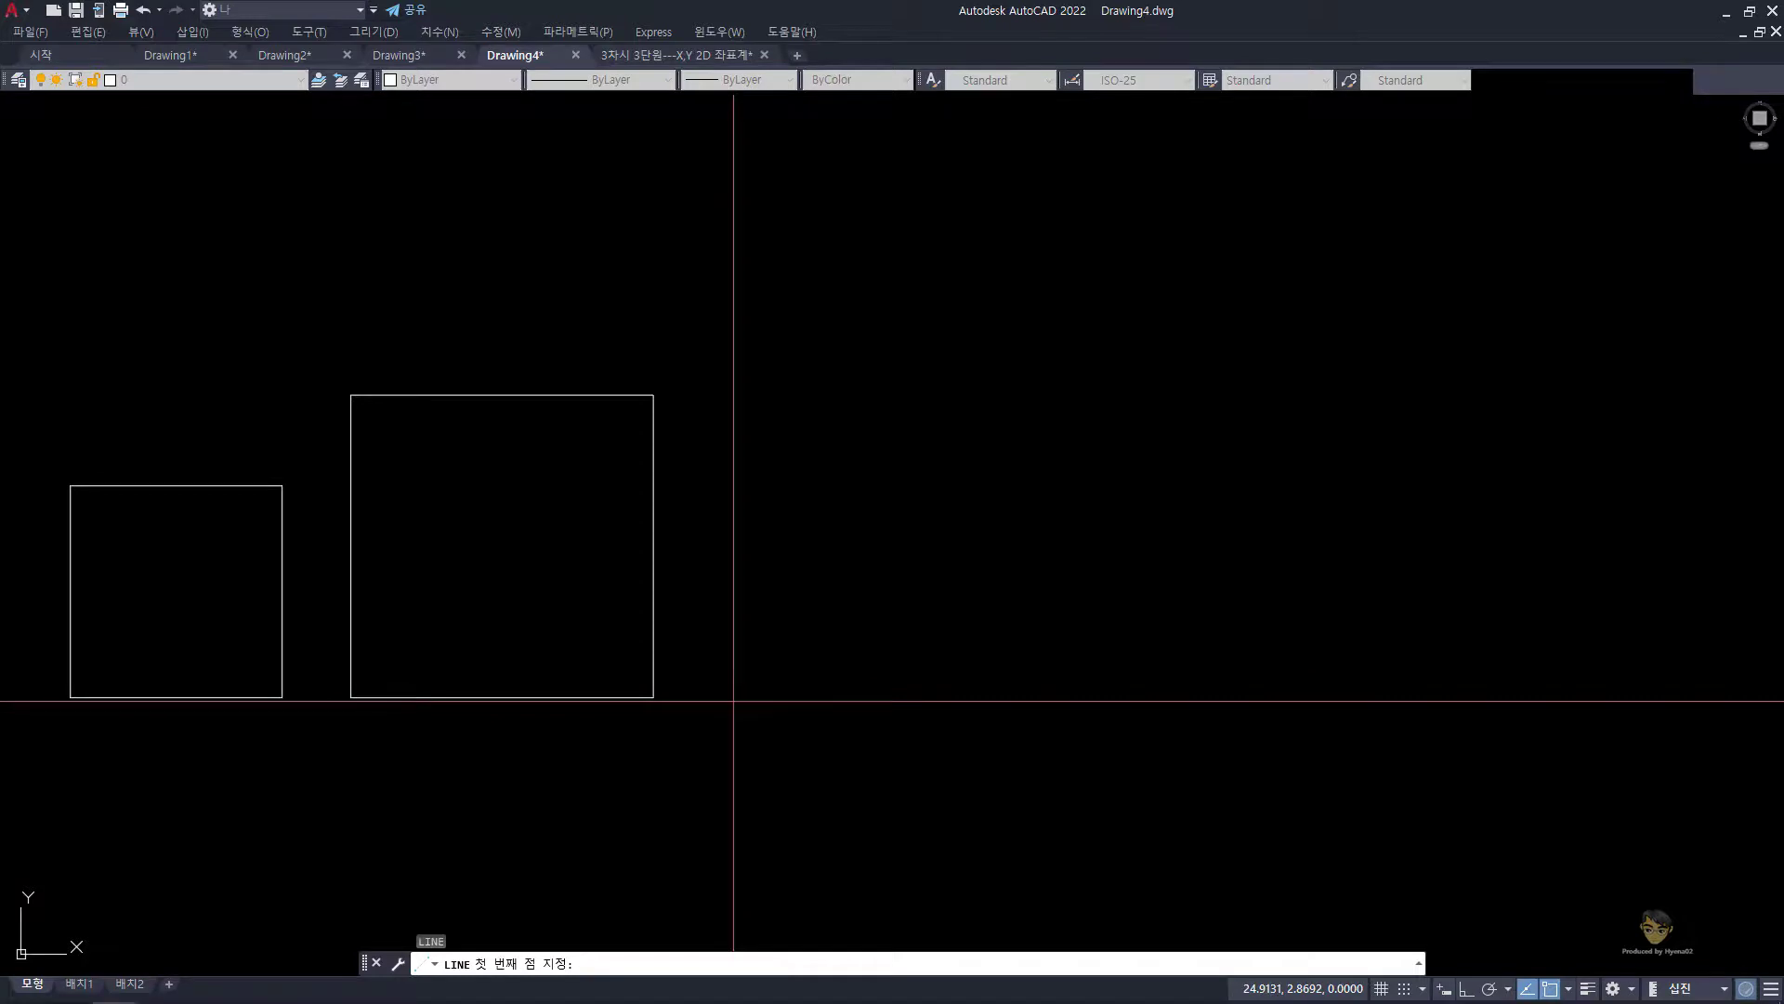
pyautogui.click(733, 701)
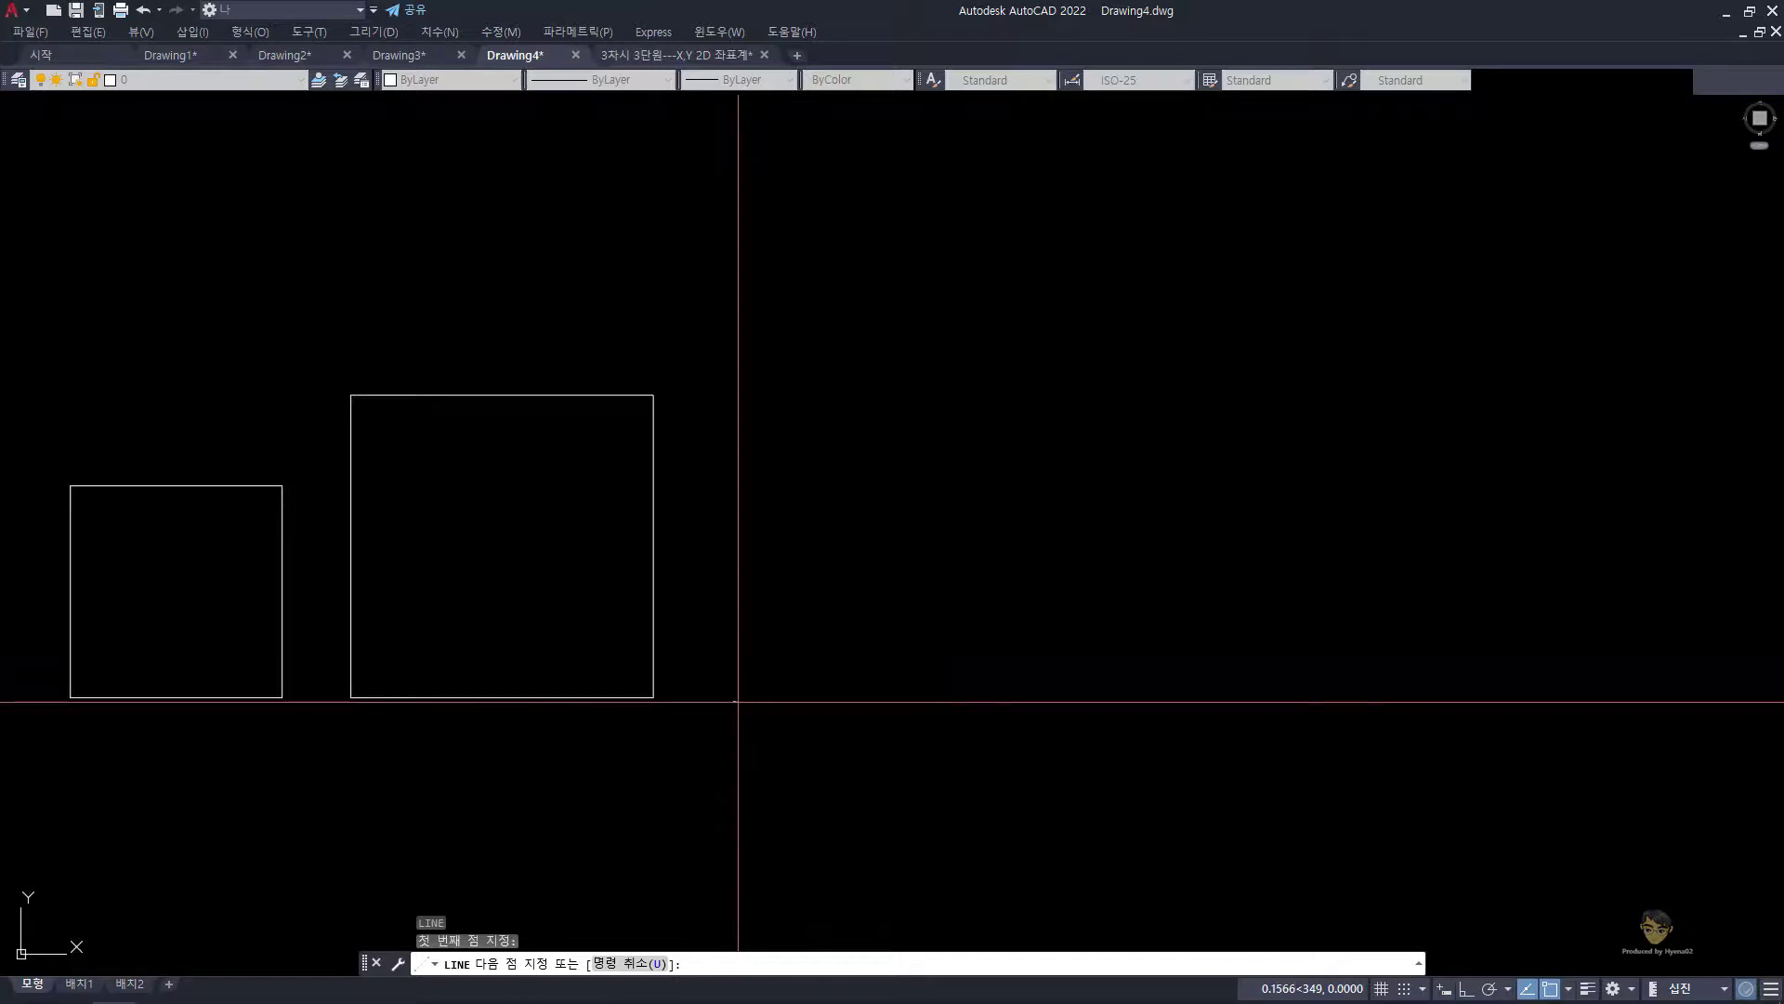
pyautogui.write('@10')
pyautogui.press('shift')
pyautogui.write('<')
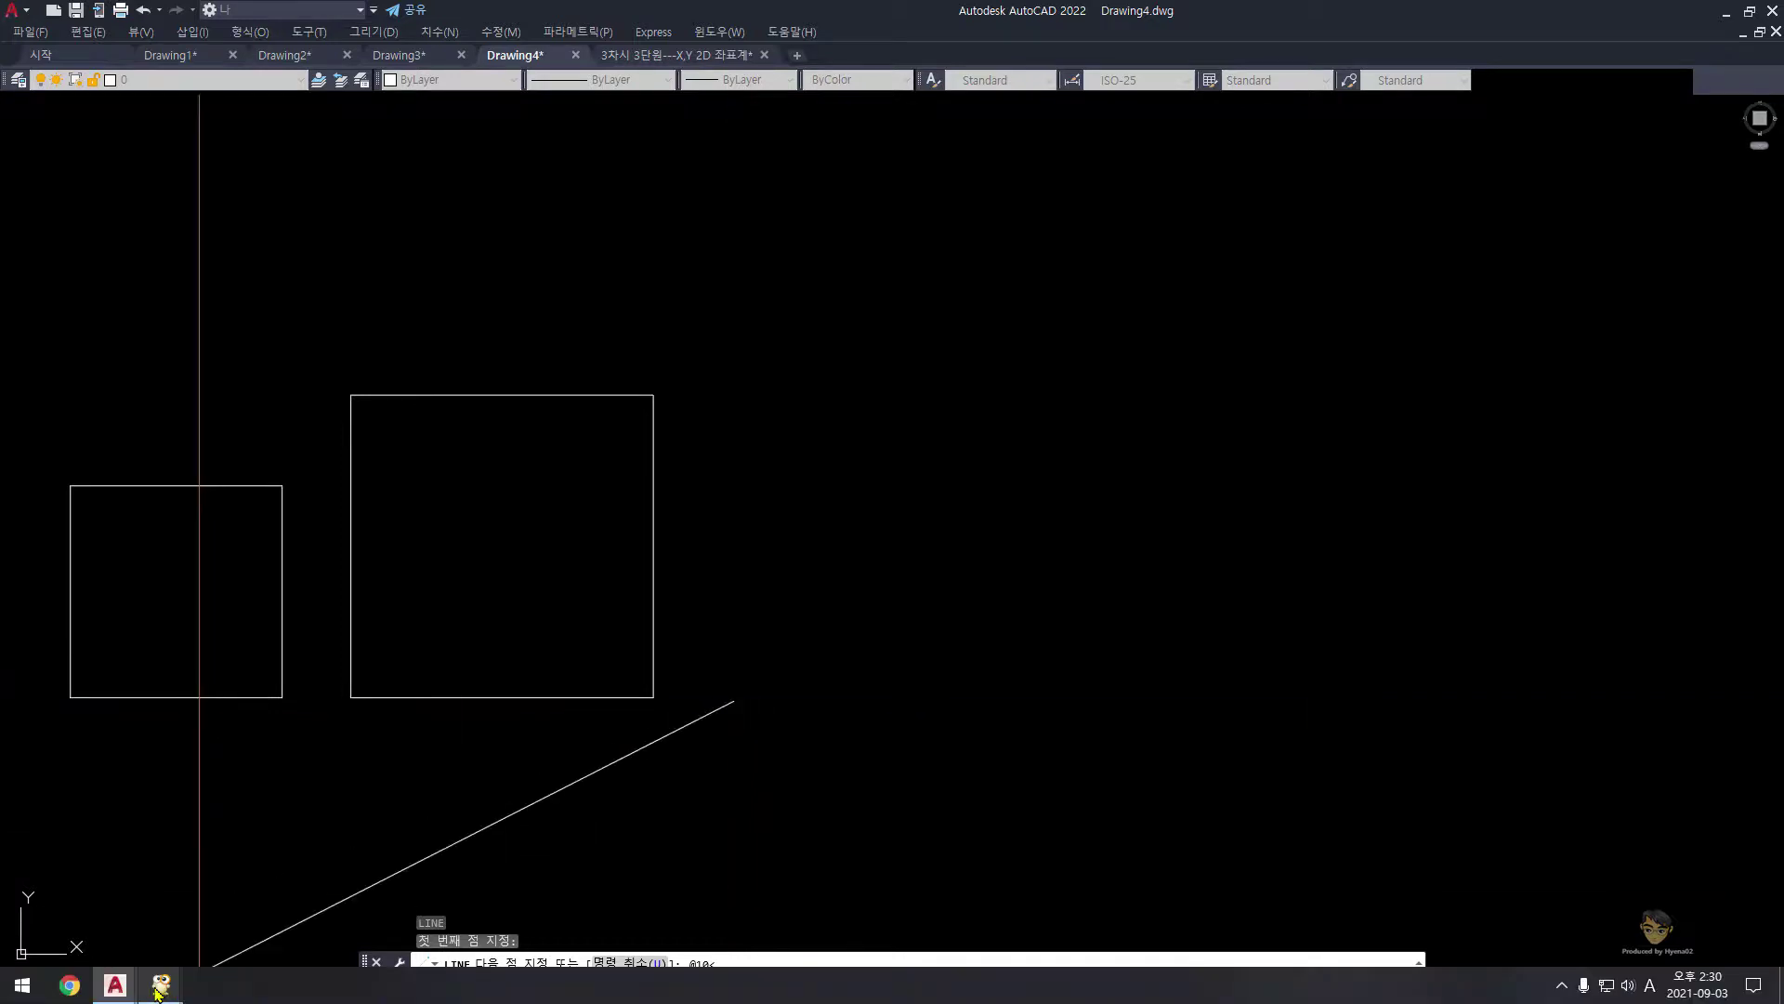
# Step: Switch to the keyboard picture in the 알씨 image viewer, examine where the < character is, and return to AutoCAD
pyautogui.click(161, 987)
pyautogui.click(149, 934)
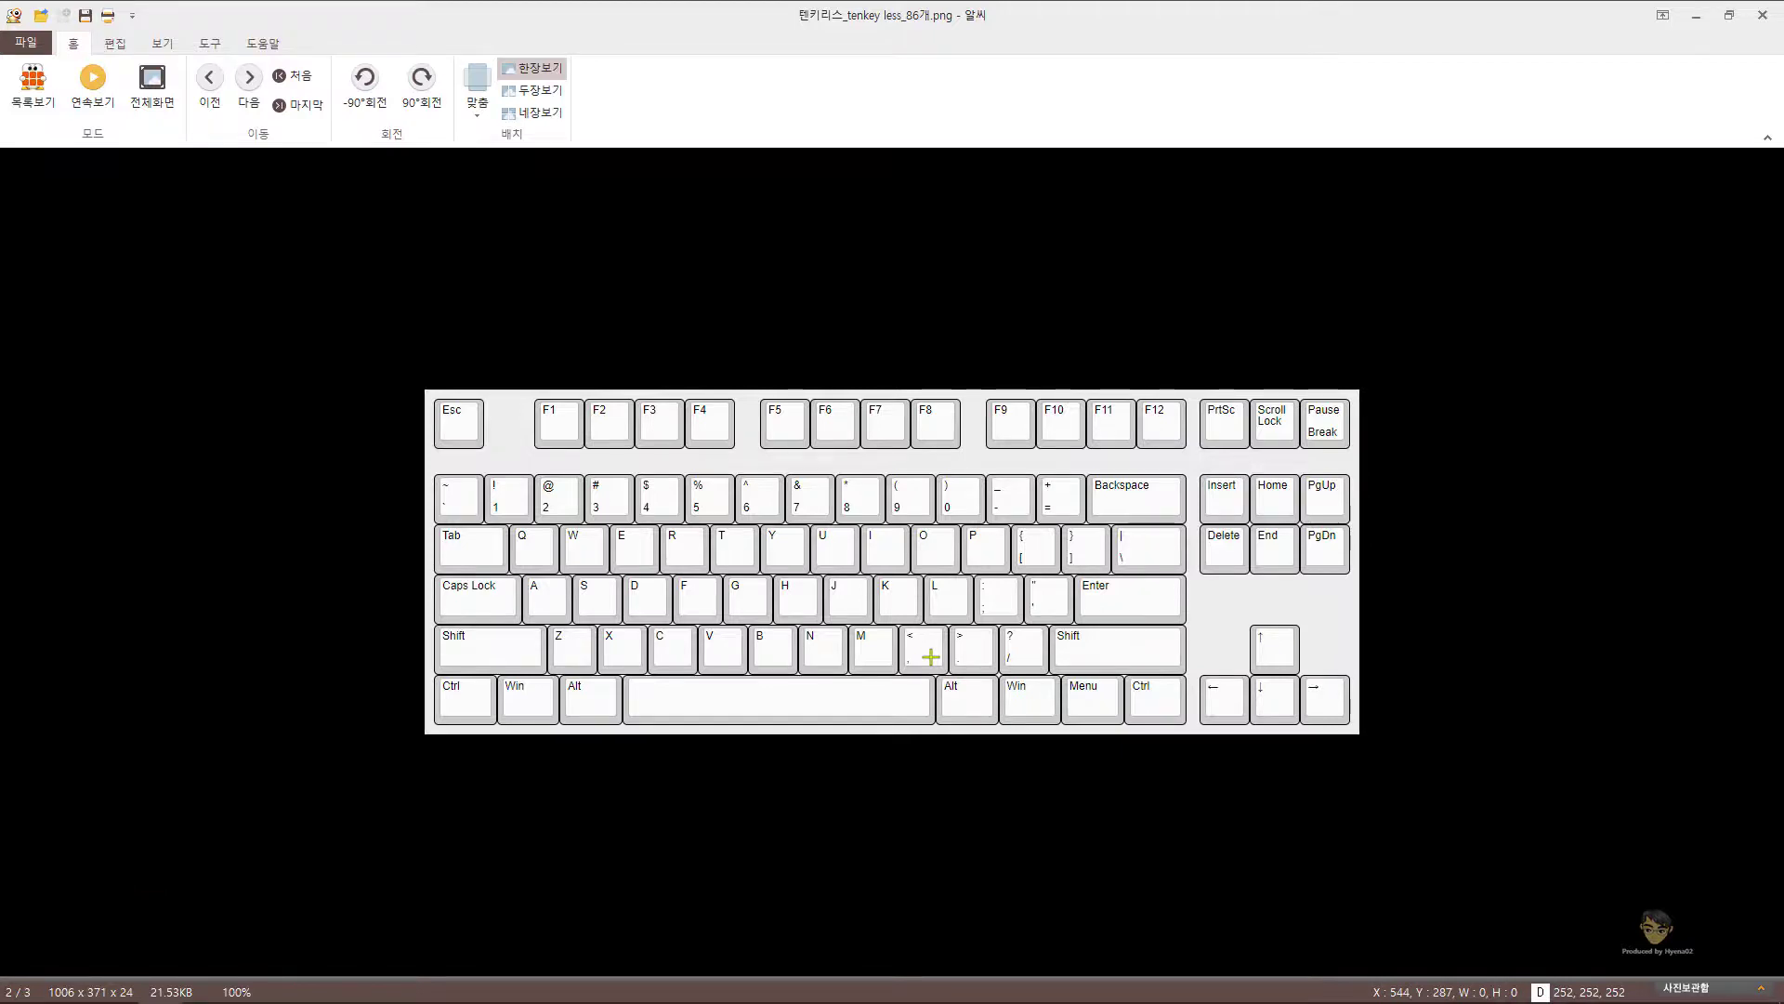
pyautogui.scroll(1, 930, 657)
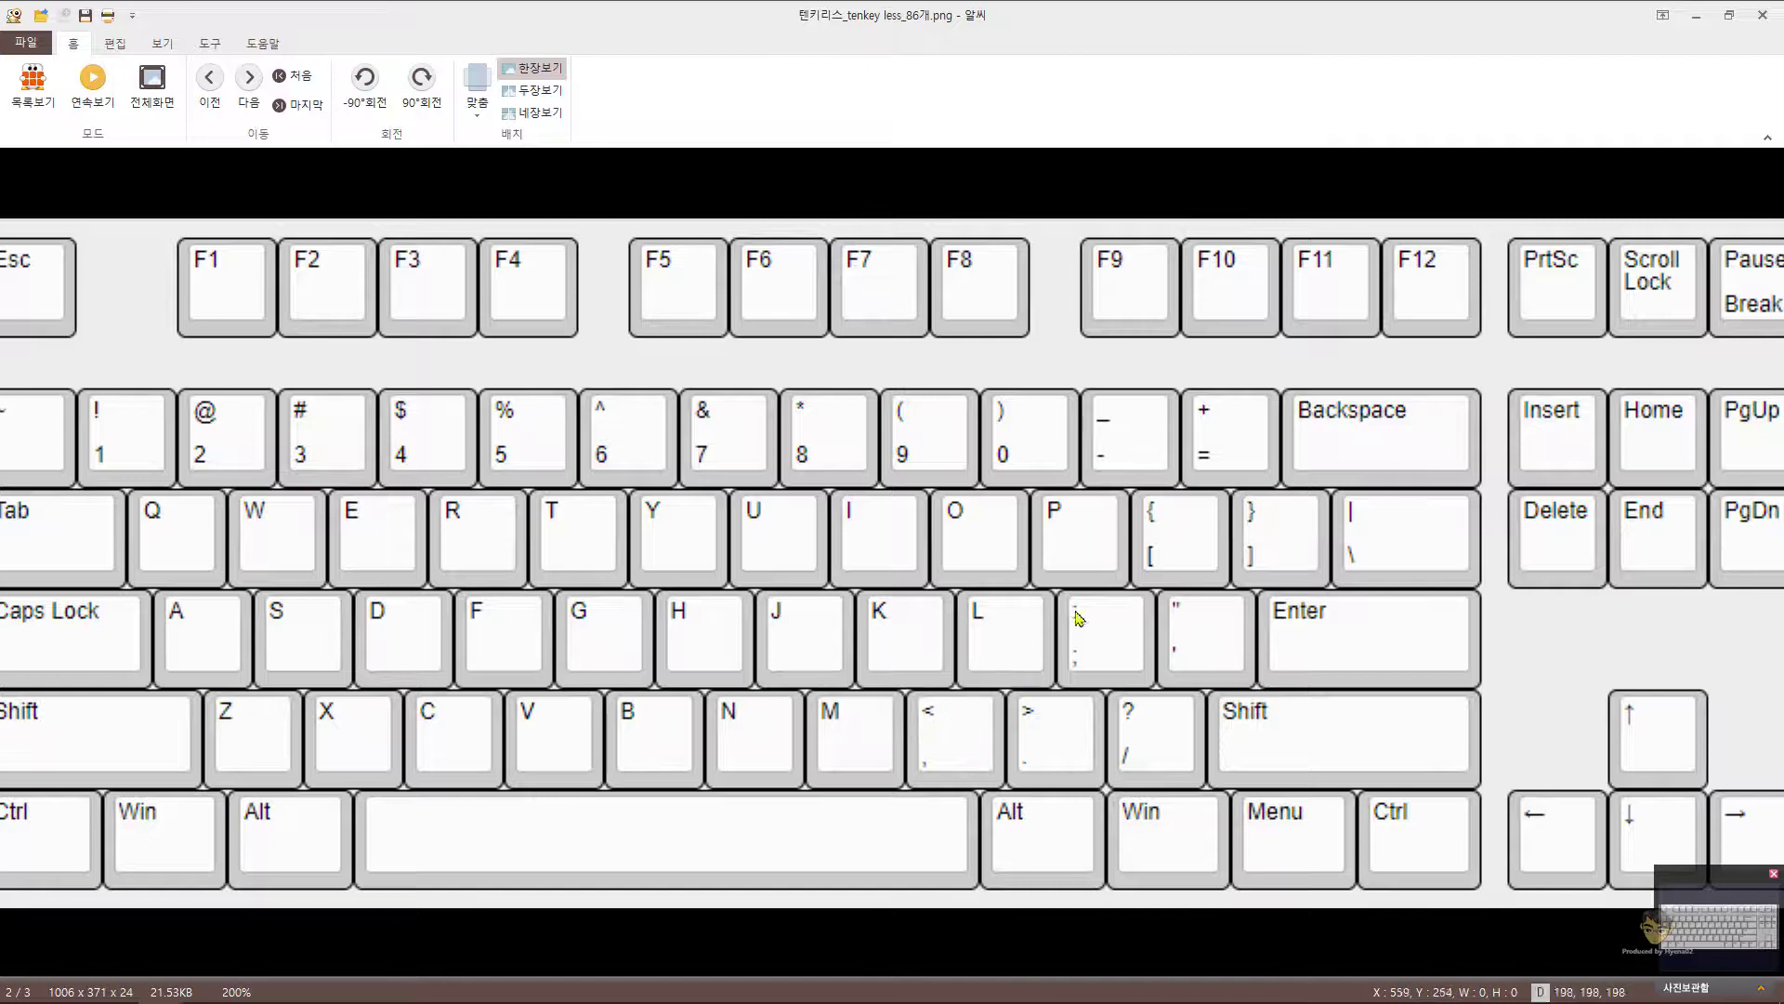
pyautogui.click(1697, 15)
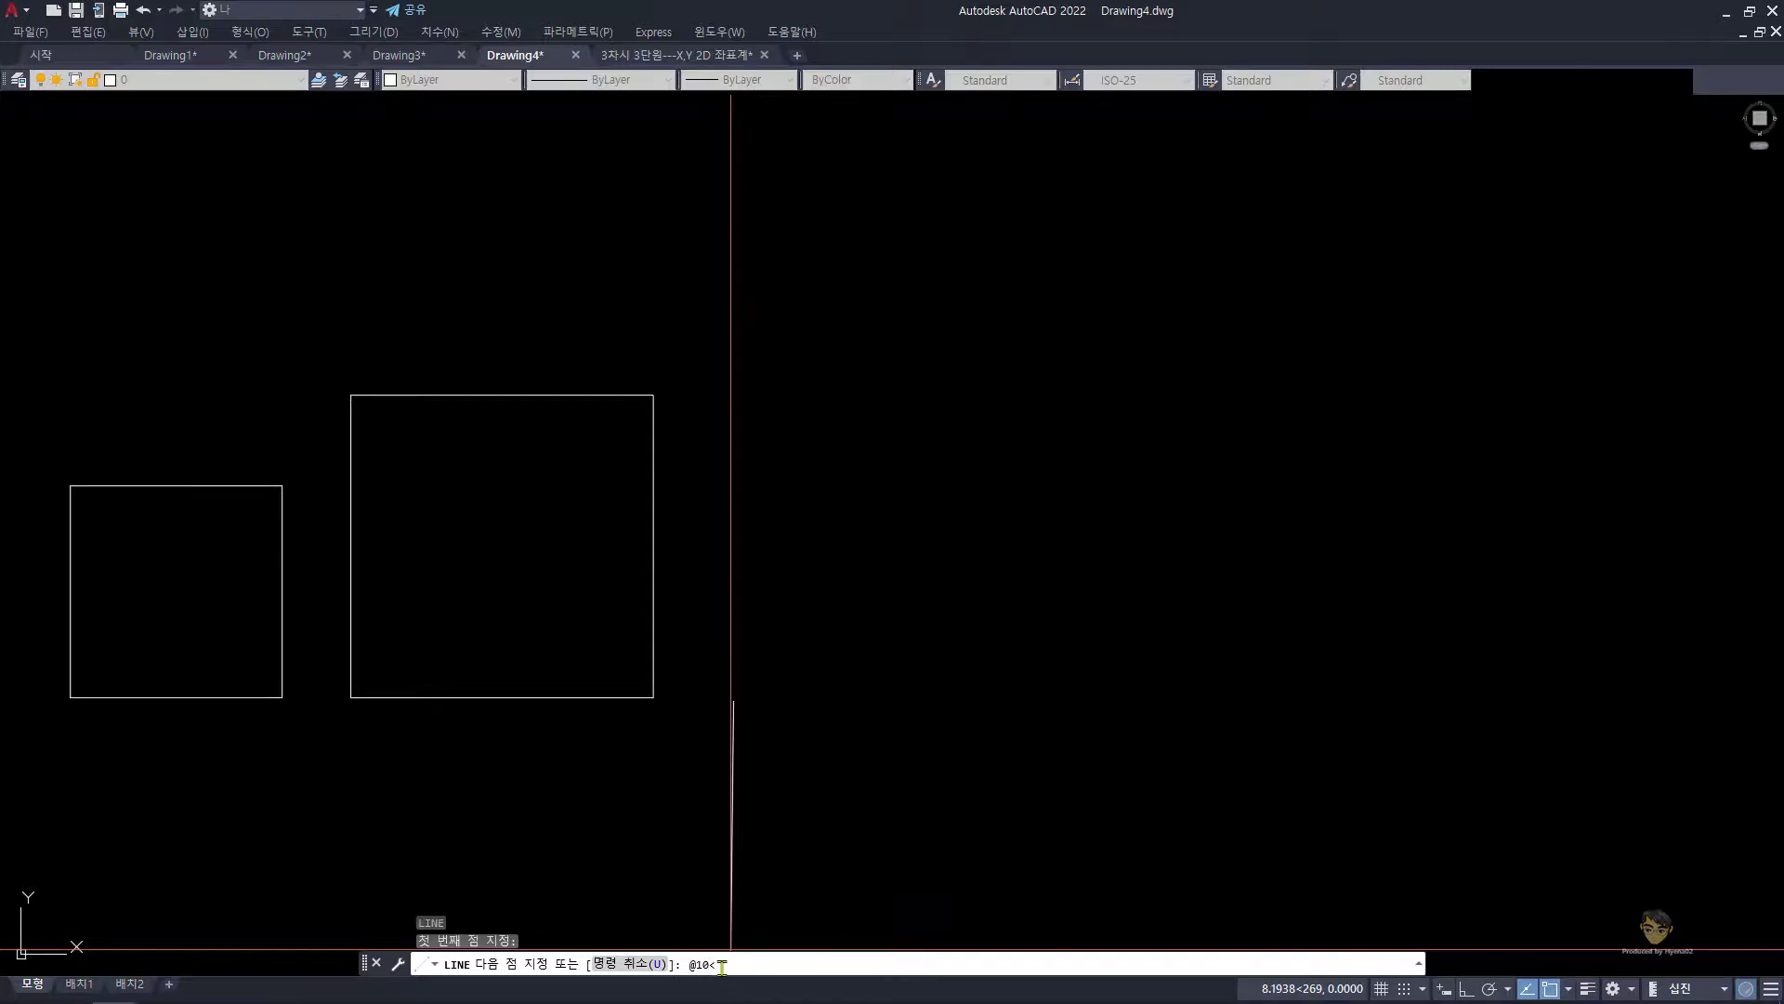
pyautogui.click(723, 968)
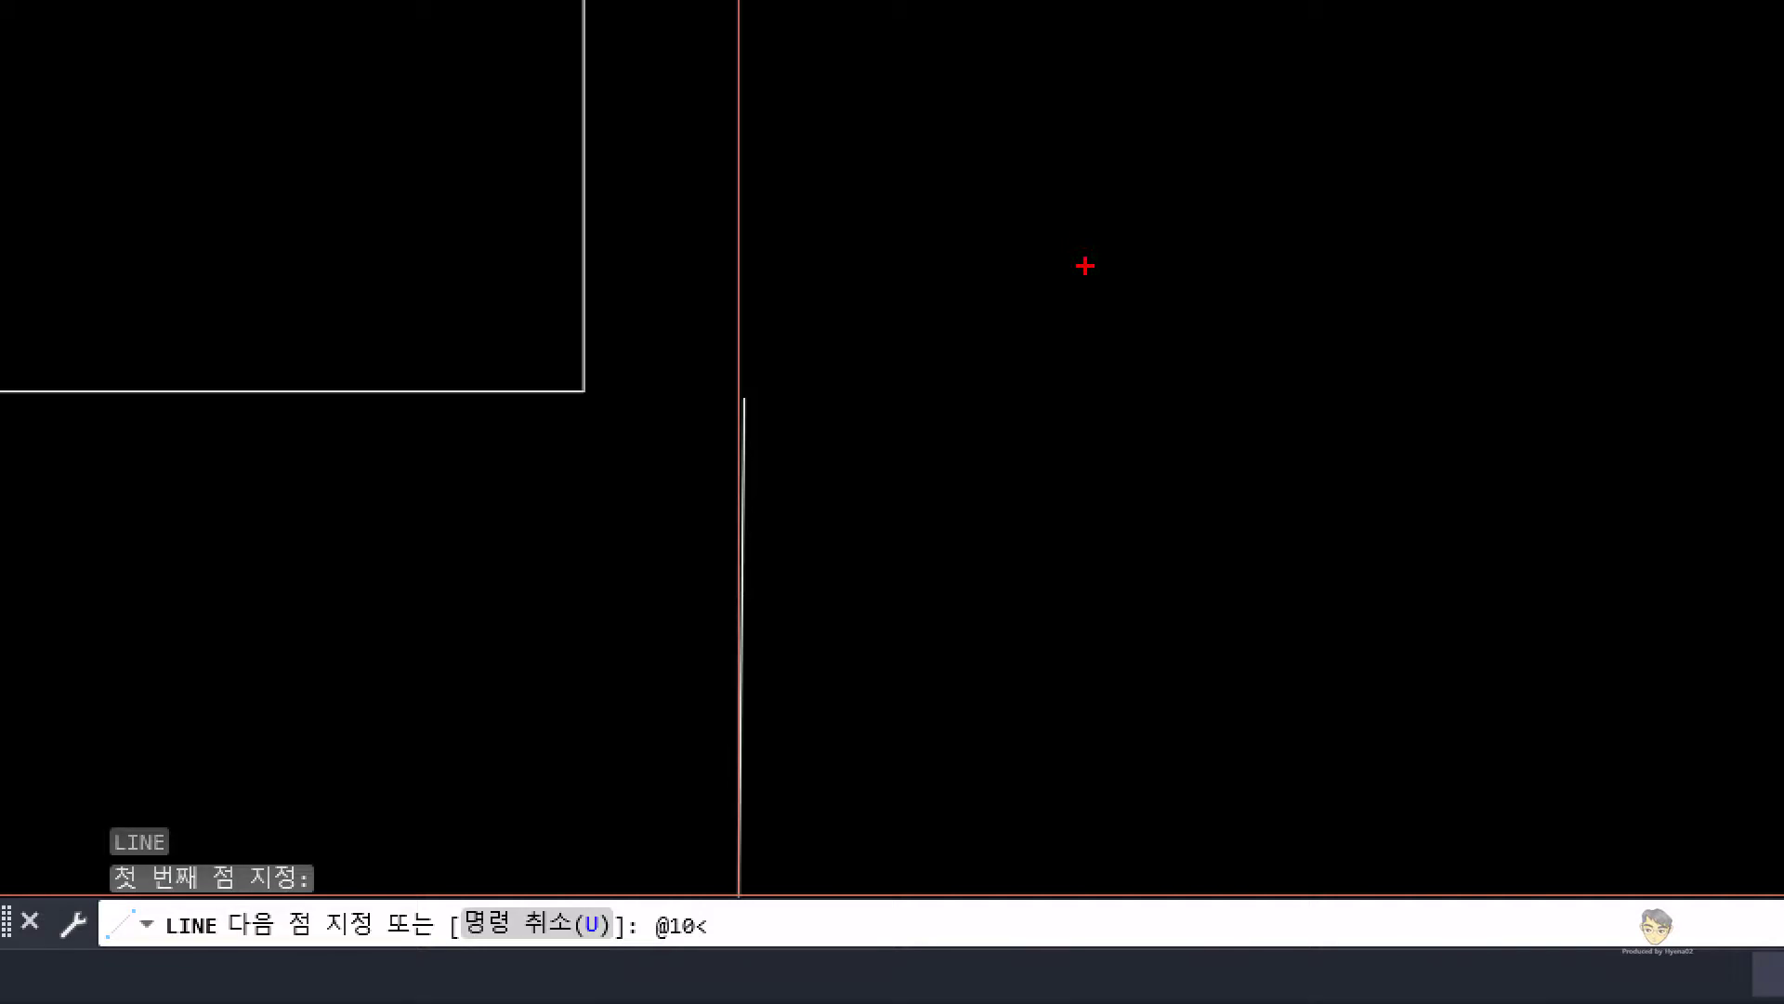
pyautogui.press('Escape')
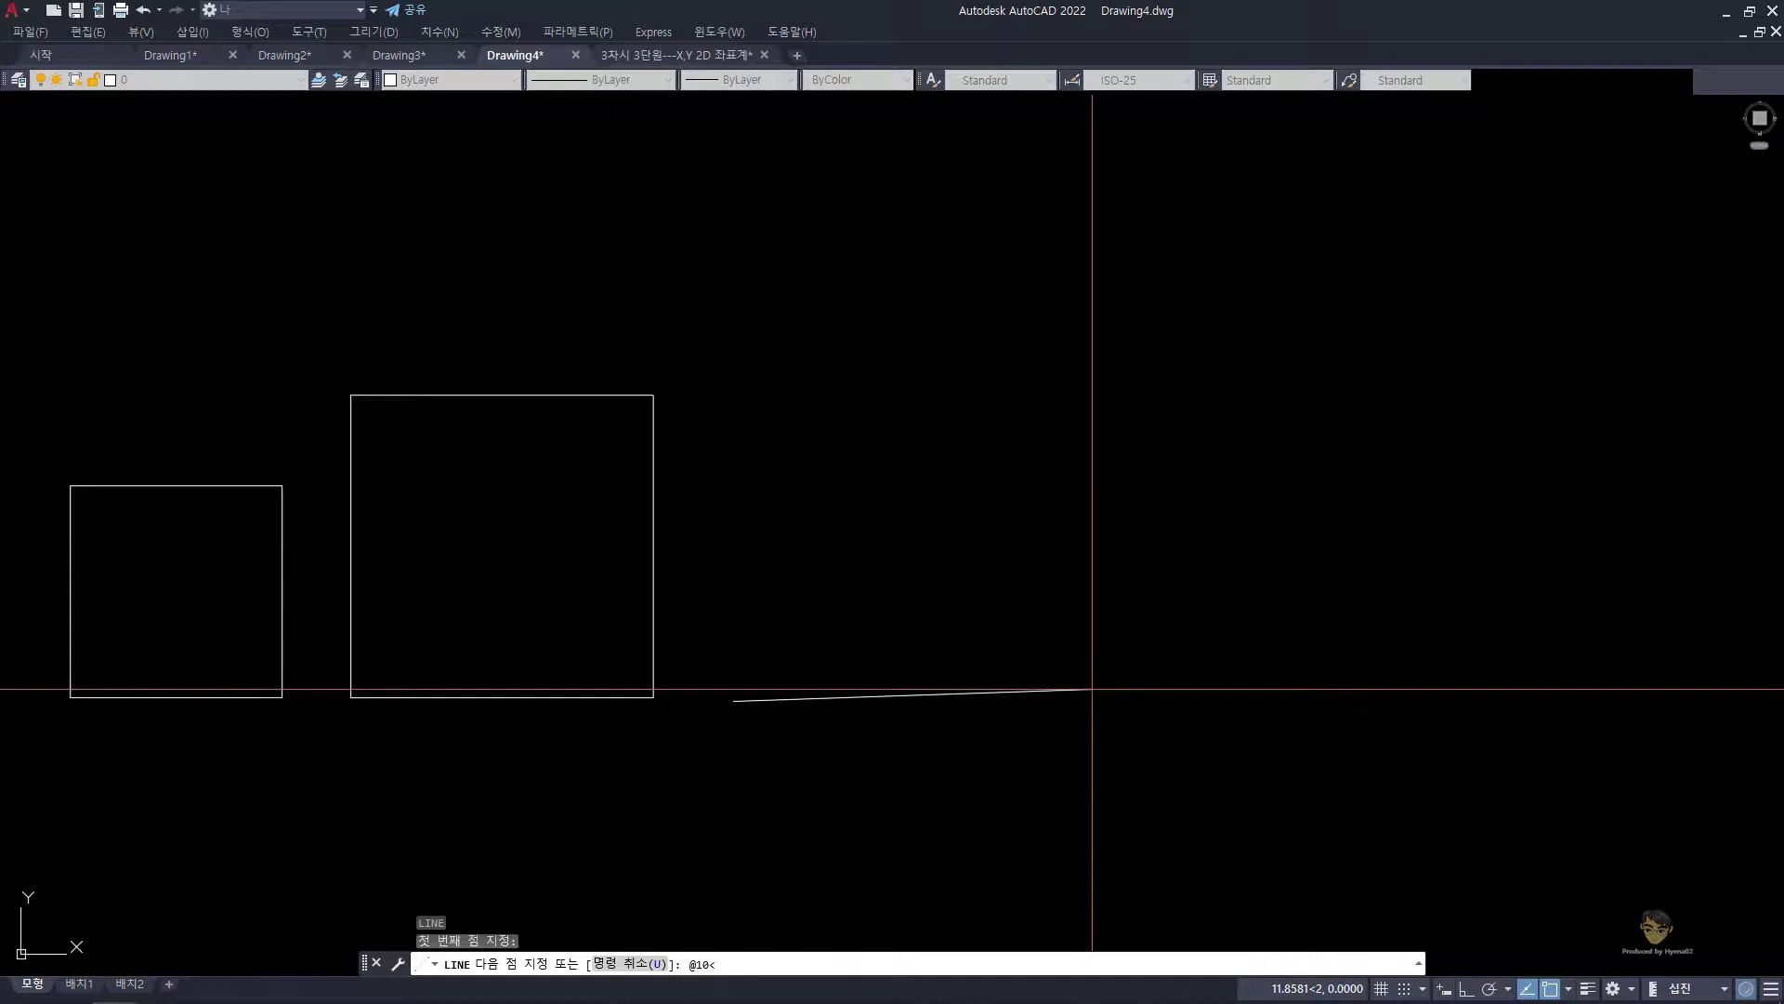
pyautogui.write('0')
pyautogui.press('Return')
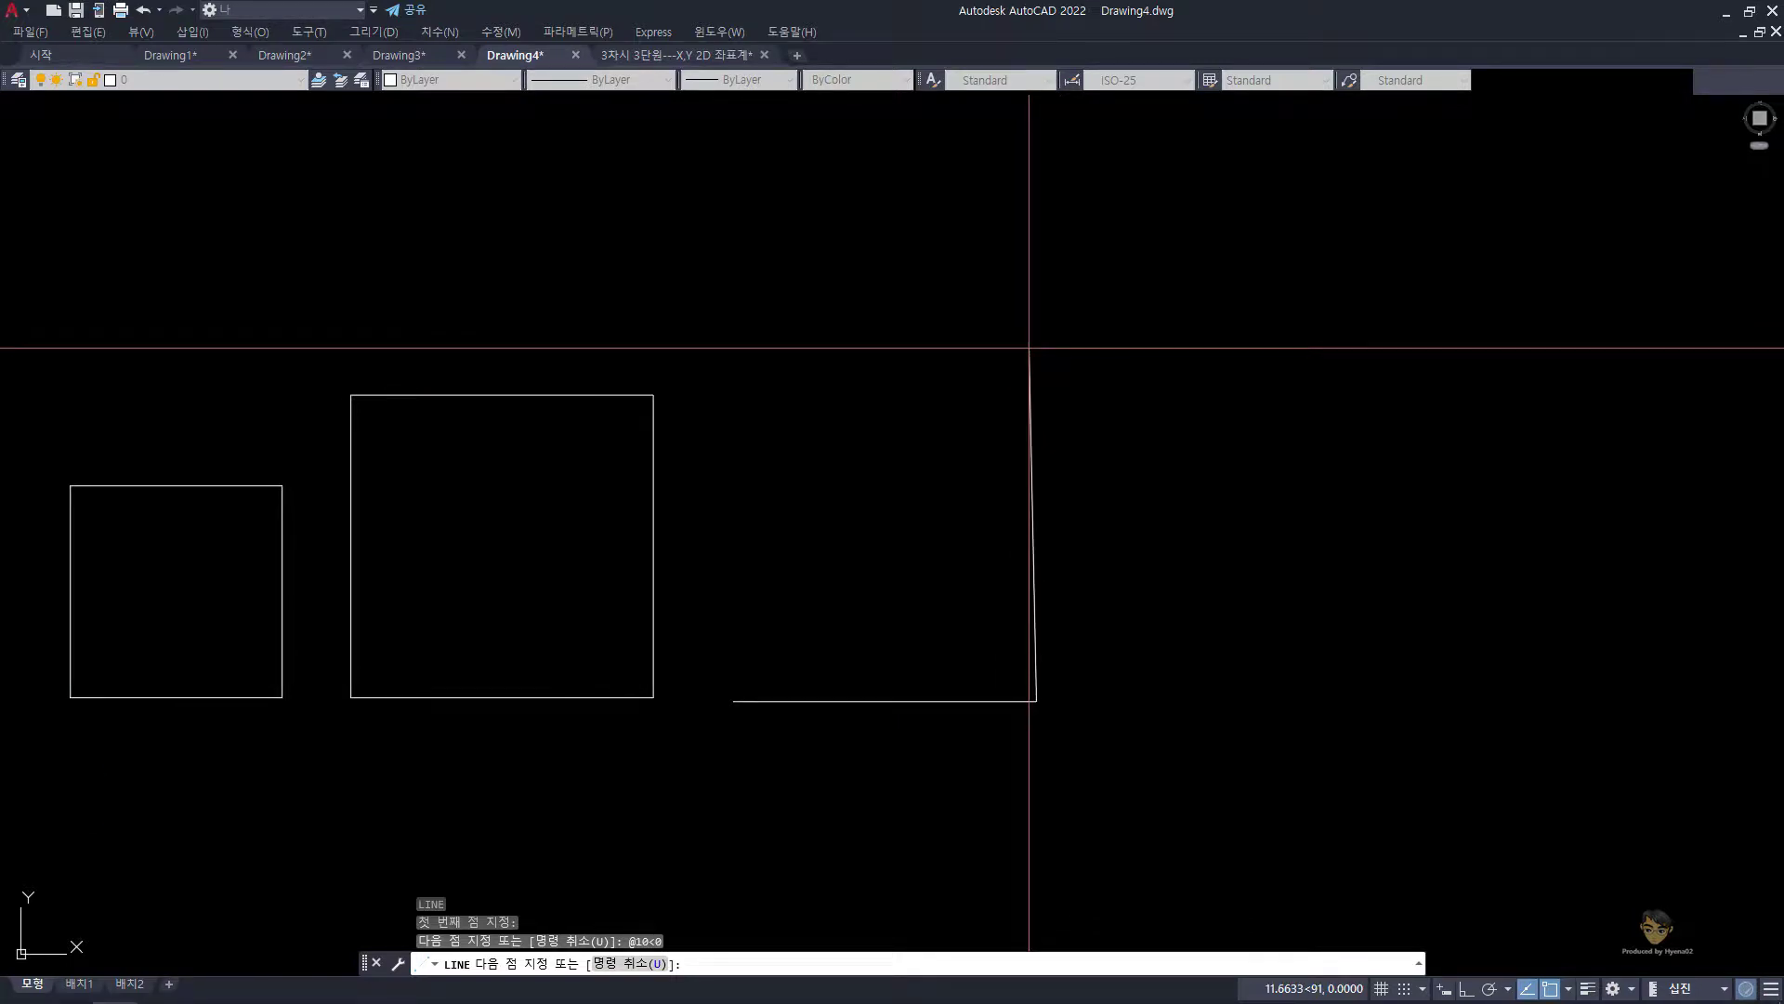
pyautogui.write('@')
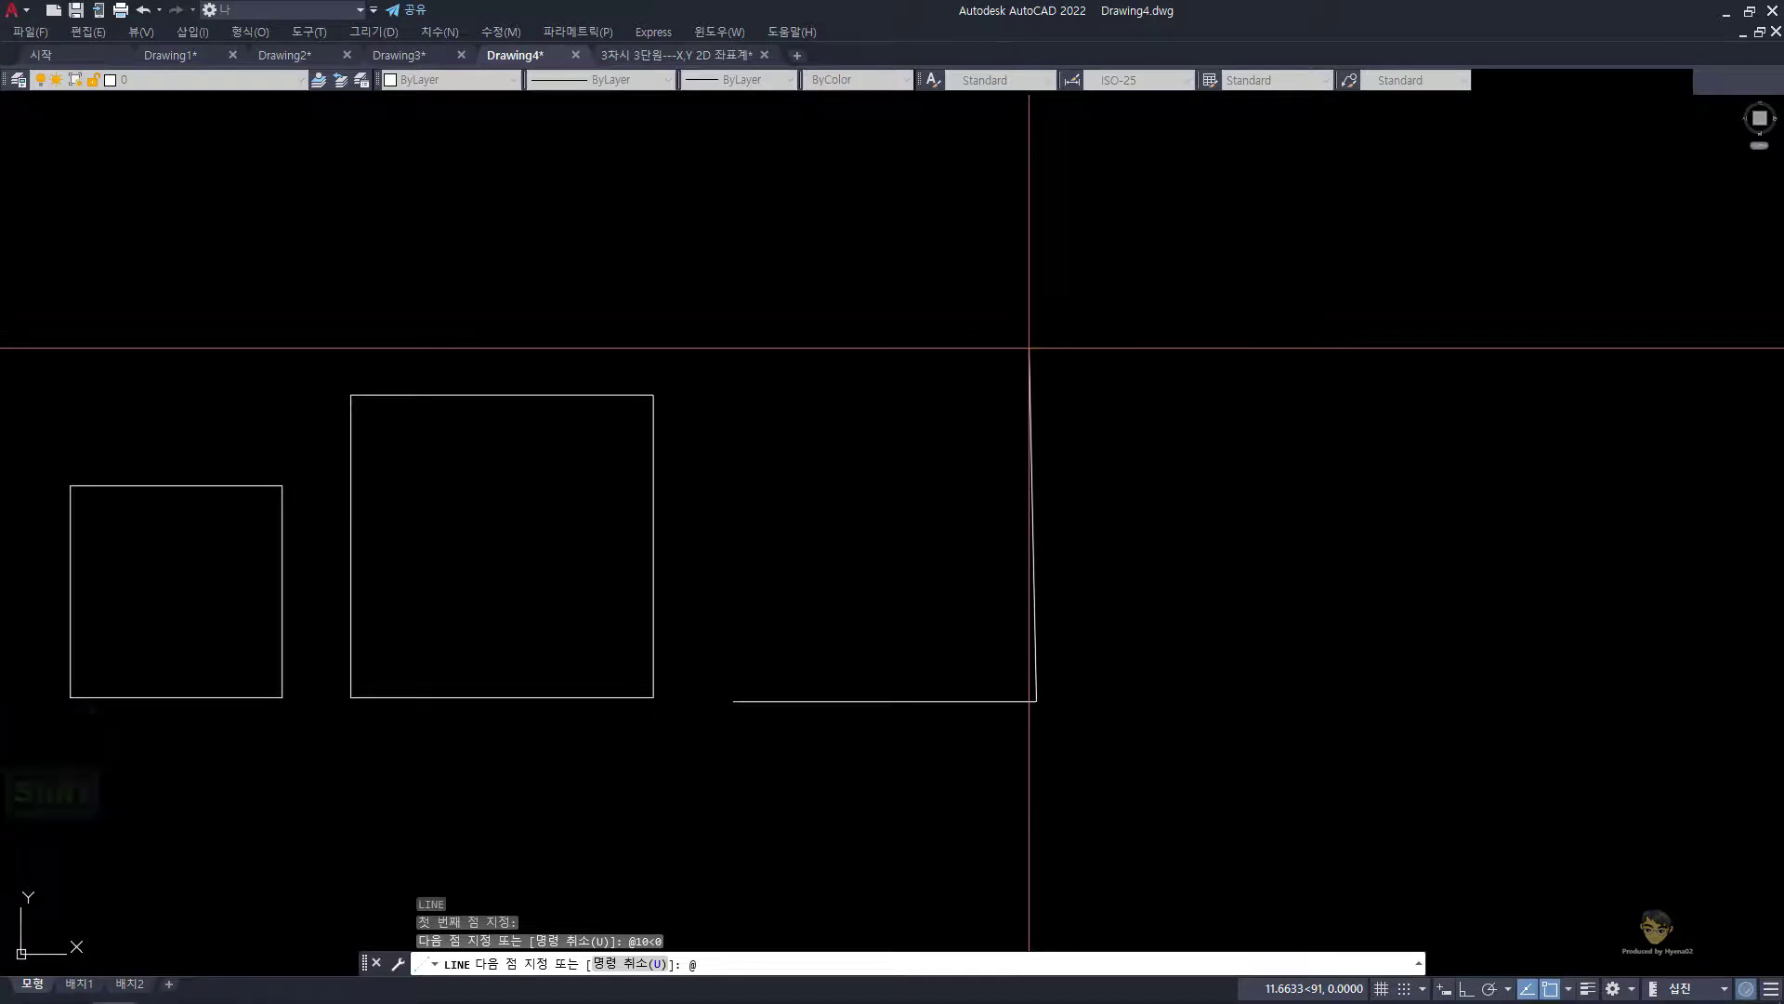
pyautogui.write('10')
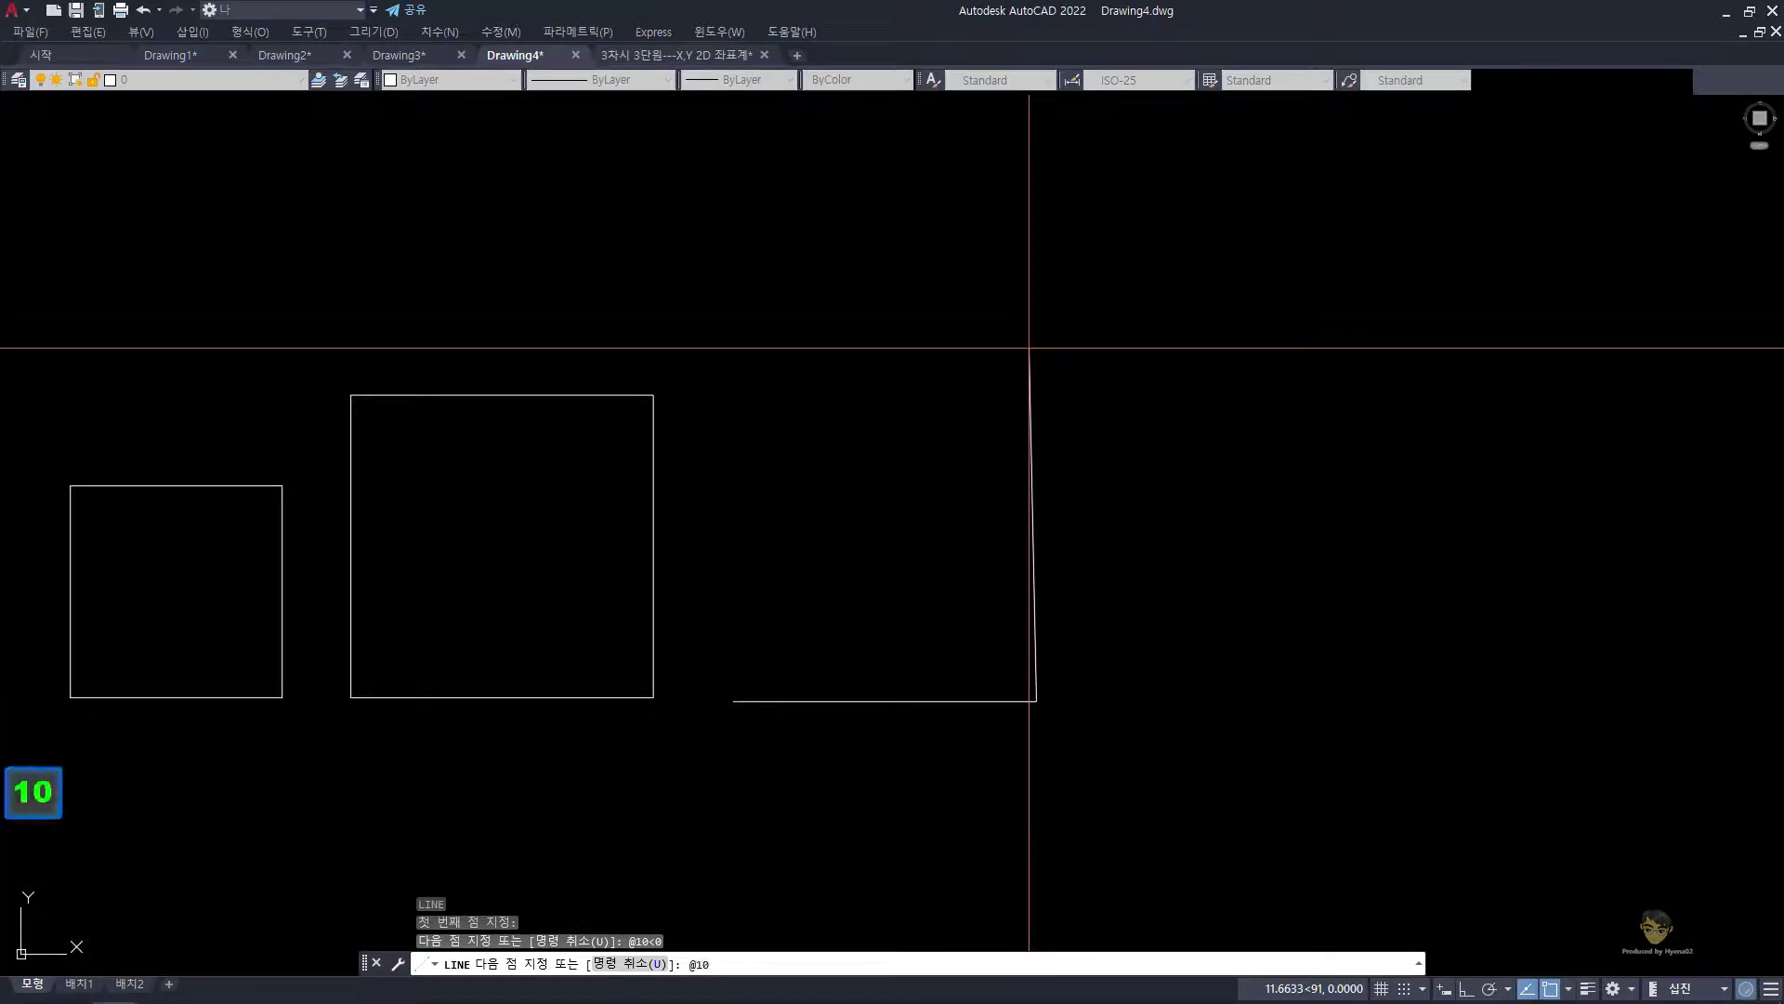
pyautogui.press('shift')
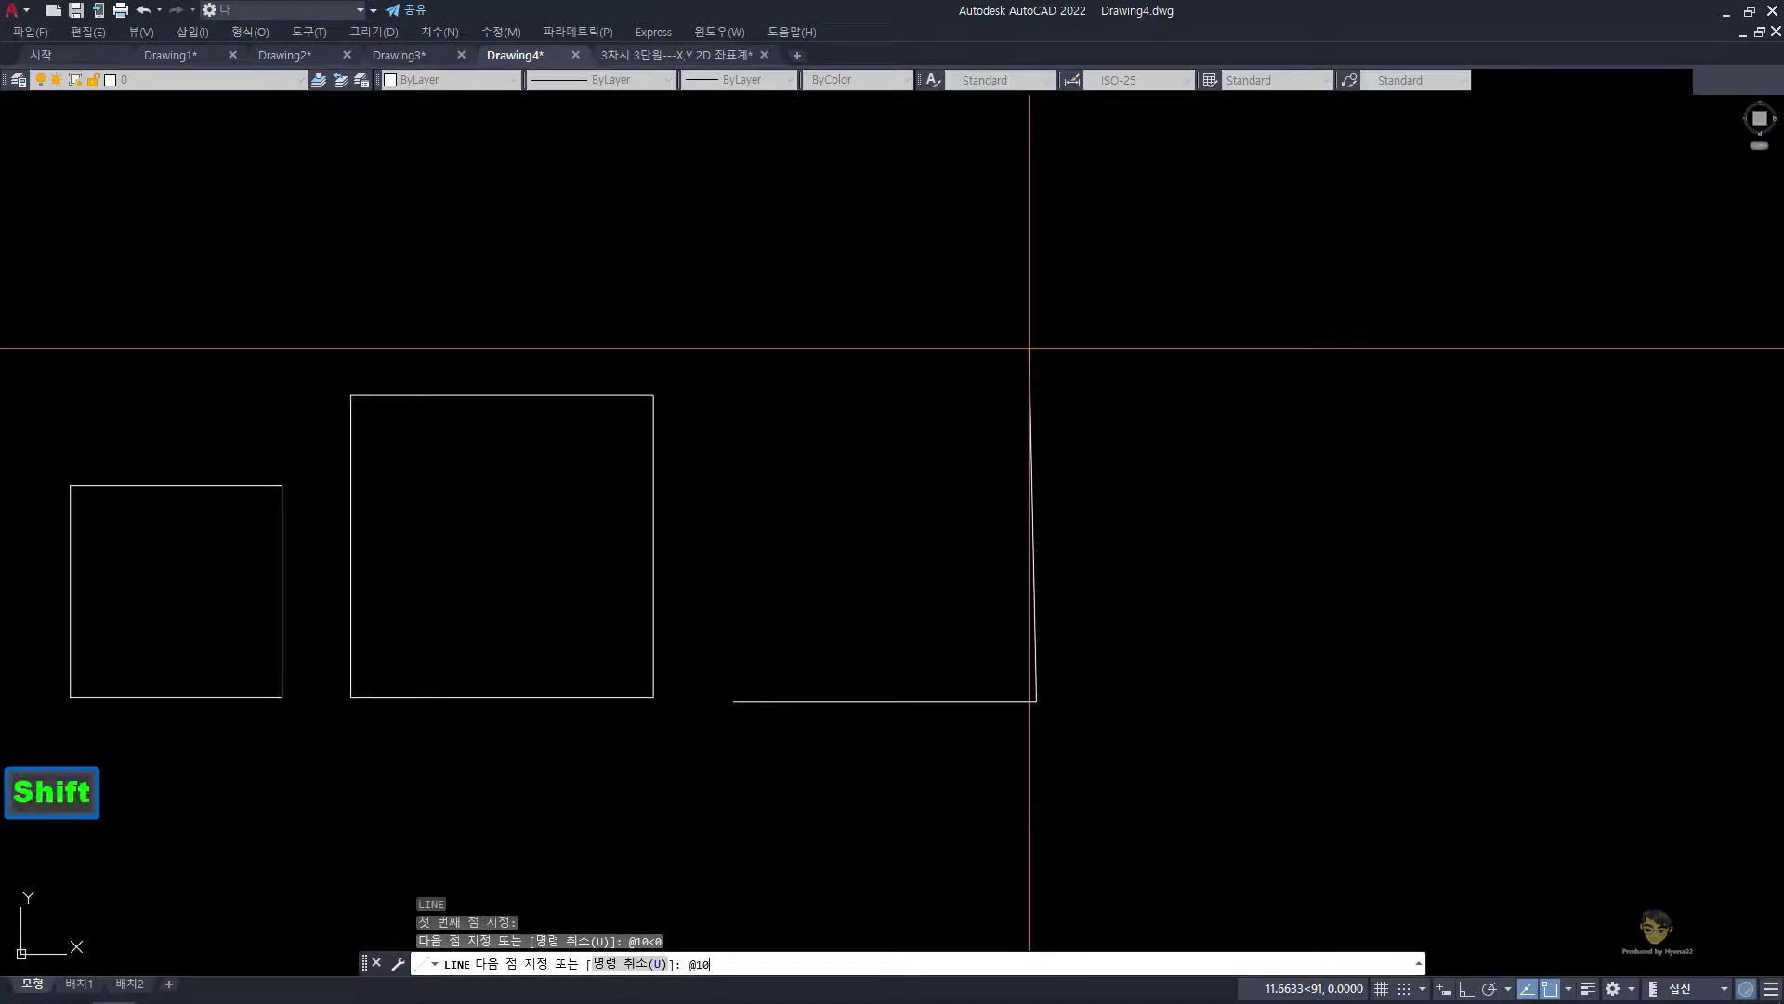
pyautogui.write('<')
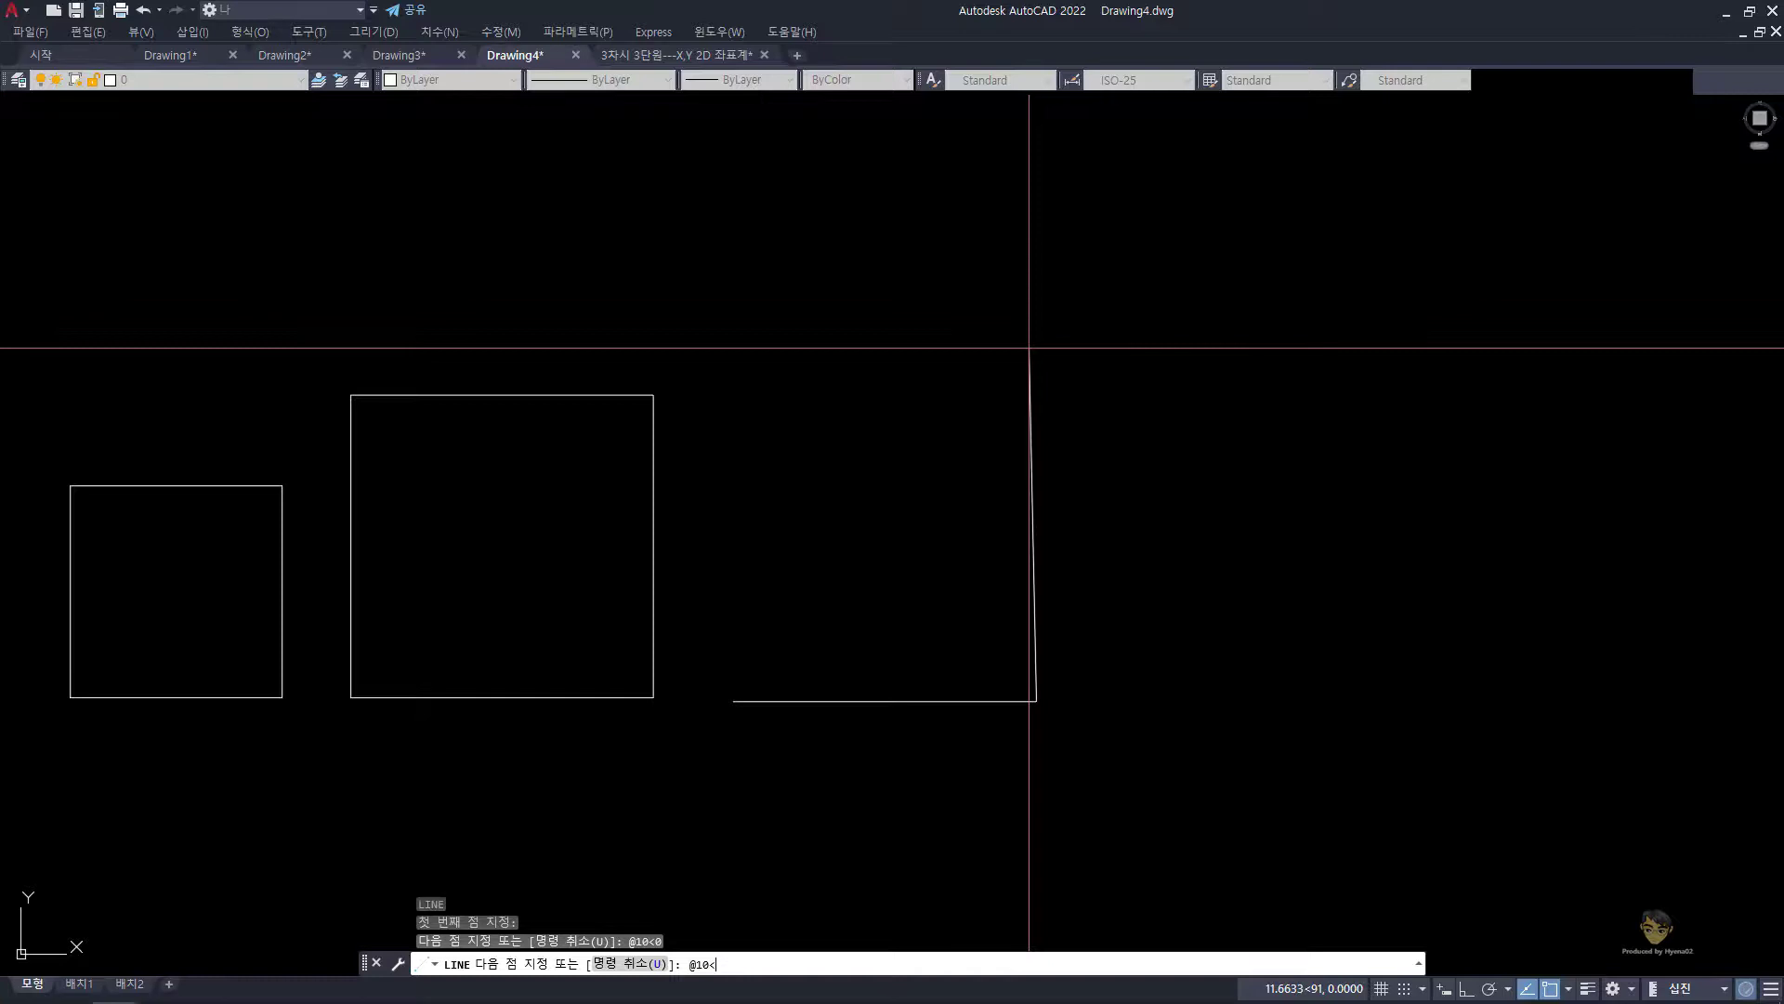
pyautogui.click(698, 42)
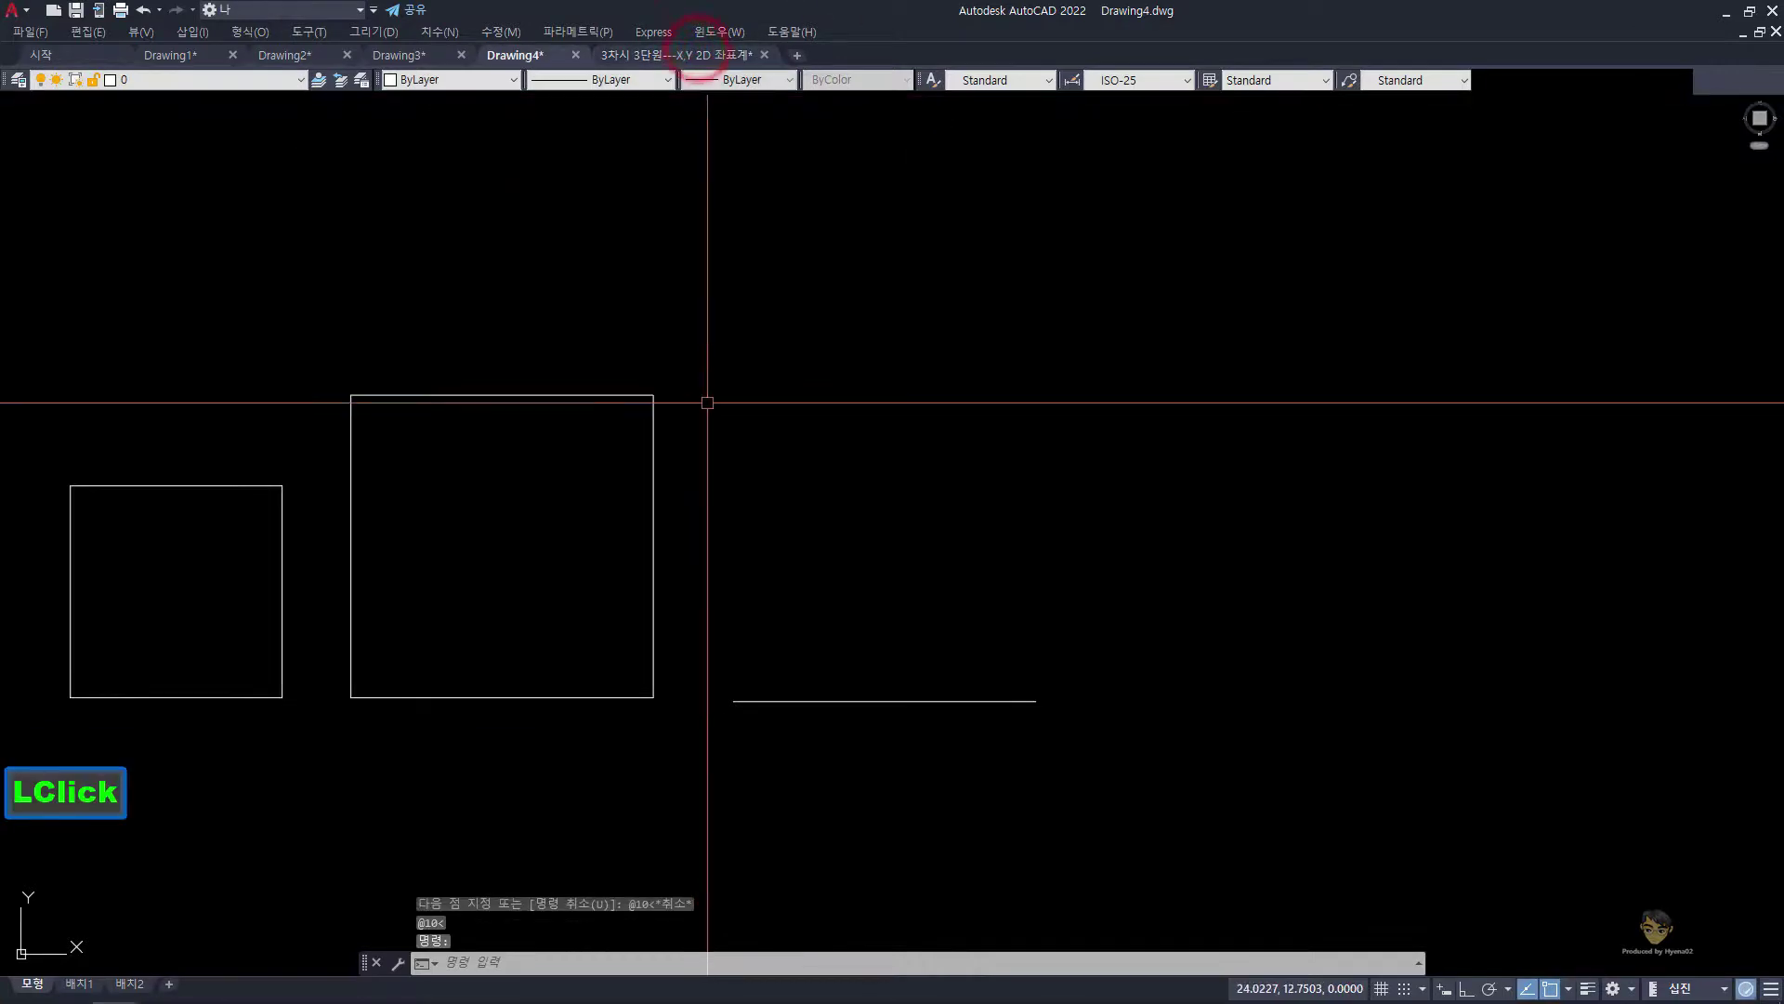
# Step: Examine the angle circle around the origin in the X,Y 2D coordinate system drawing and return to Drawing4
pyautogui.click(678, 53)
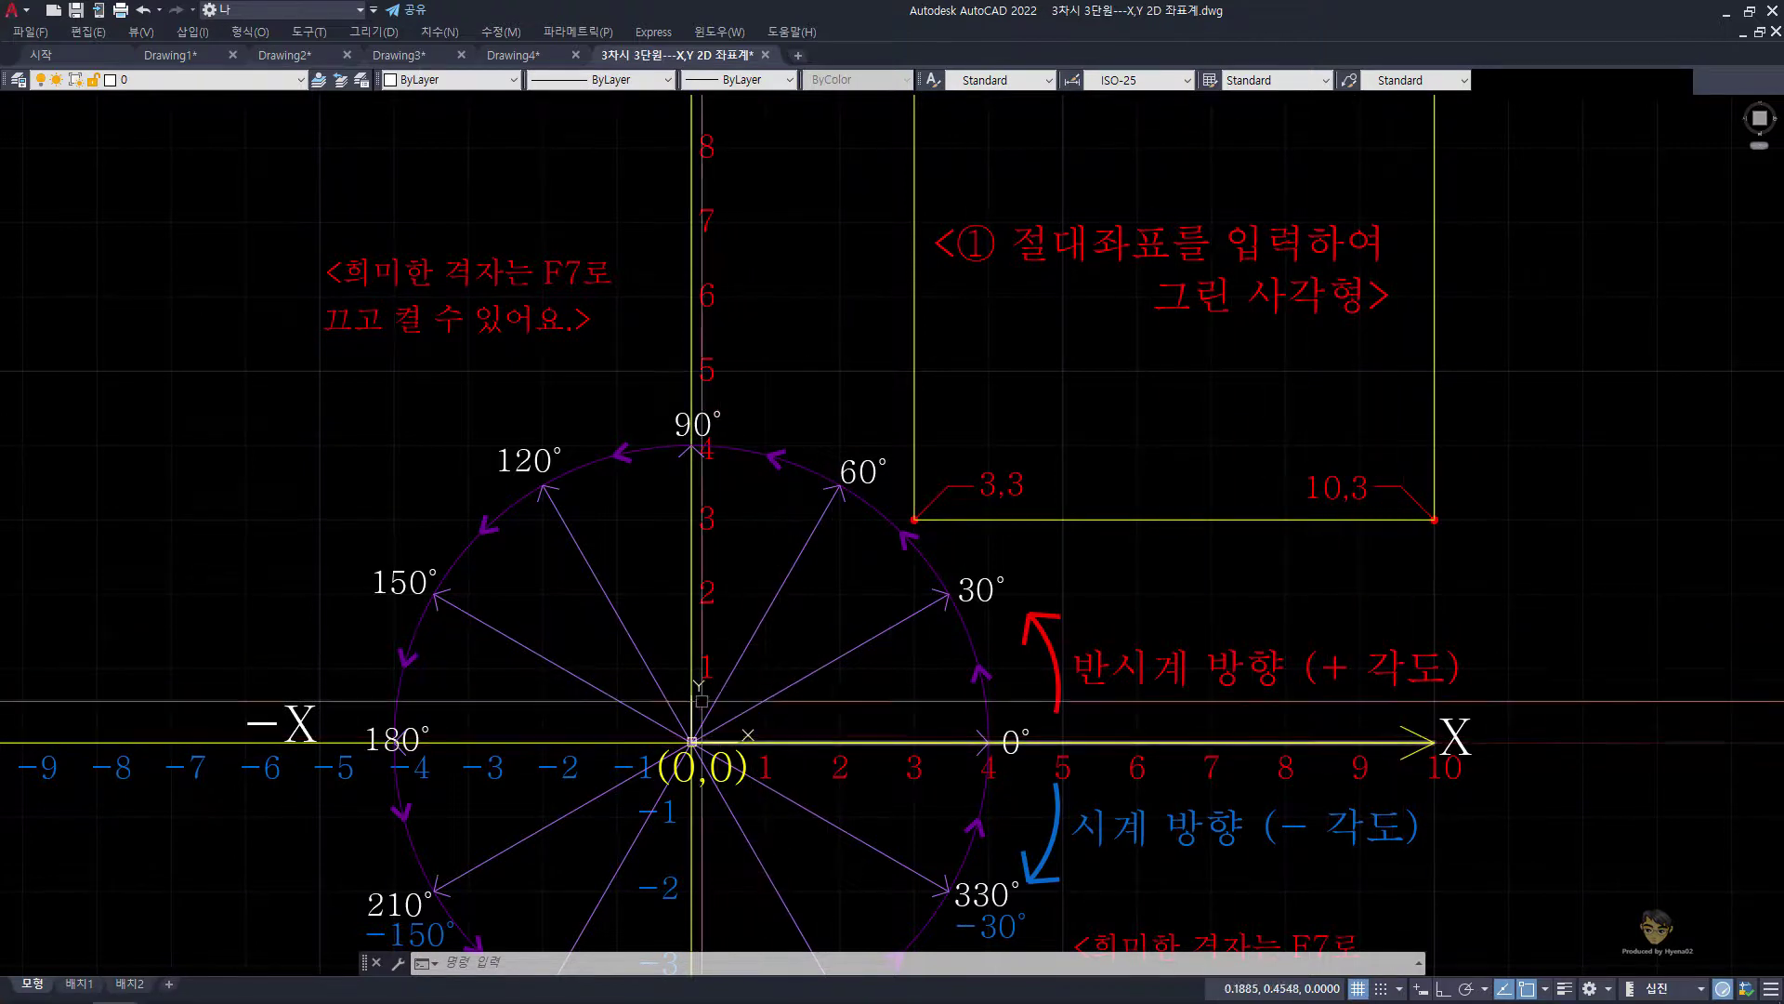
pyautogui.moveTo(666, 437); pyautogui.dragTo(663, 534, button='middle')
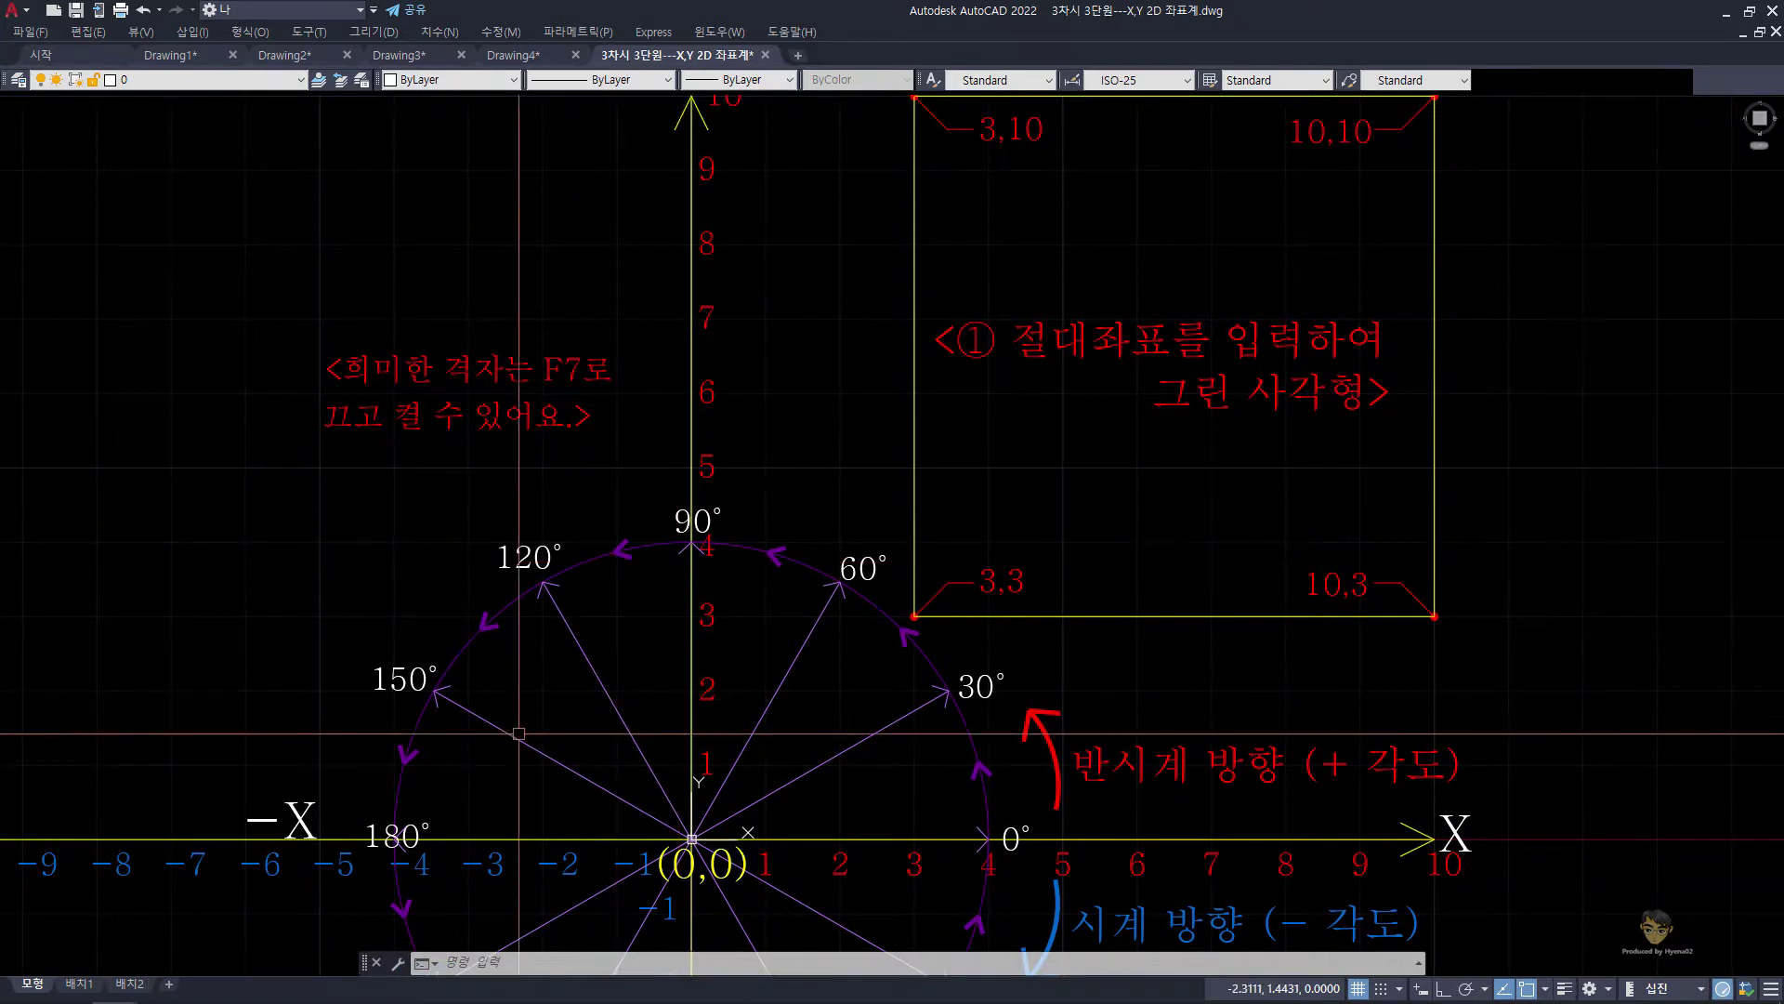
pyautogui.moveTo(514, 748)
pyautogui.mouseDown(button='middle')
pyautogui.moveTo(895, 619)
pyautogui.moveTo(824, 615)
pyautogui.mouseUp(button='middle')
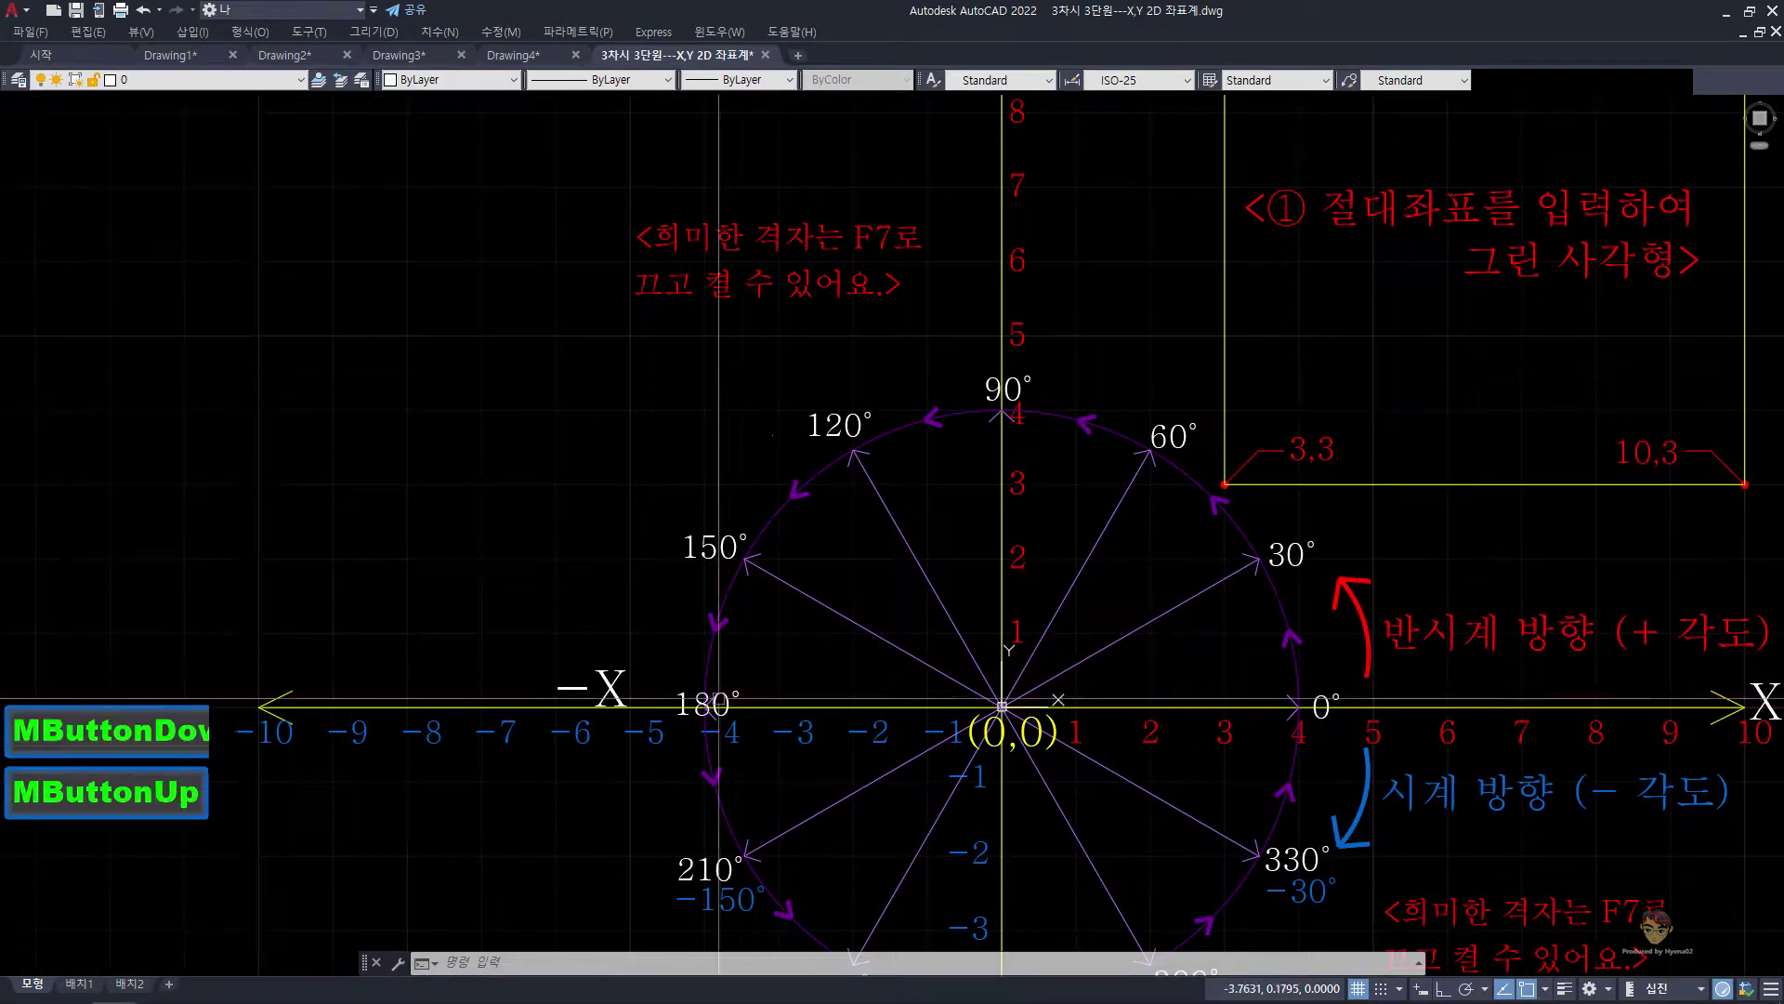
pyautogui.moveTo(1078, 834); pyautogui.dragTo(974, 432, button='middle')
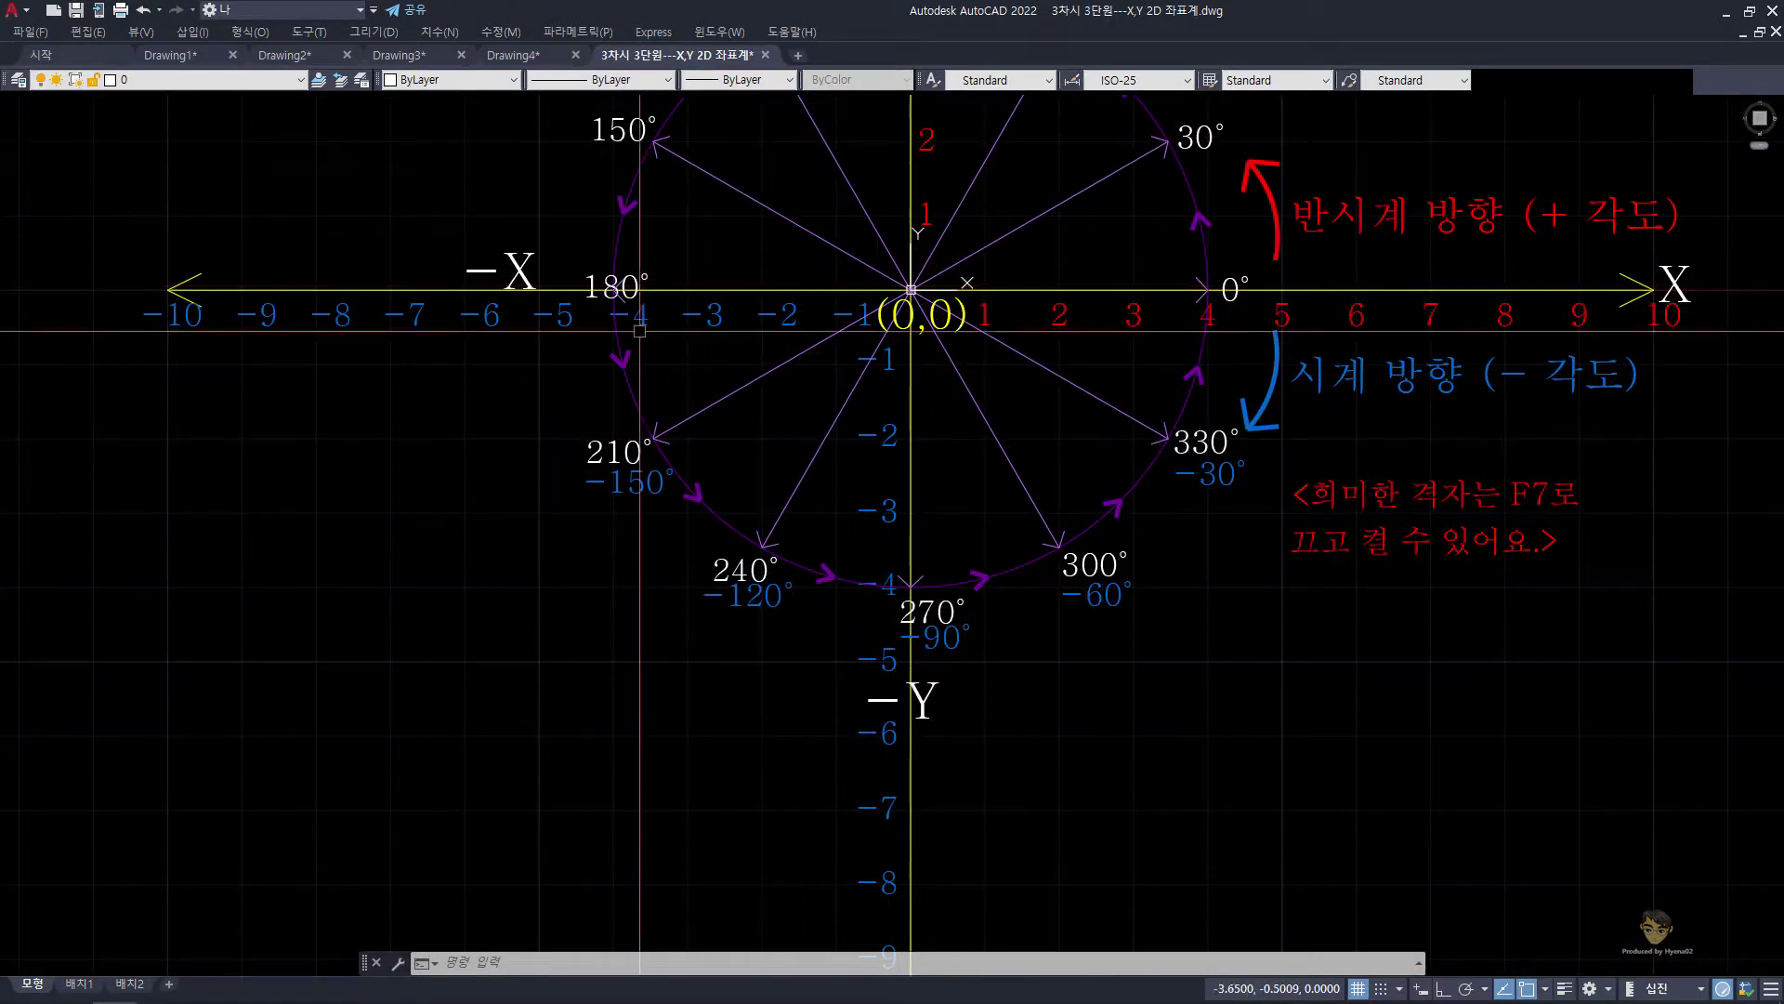
pyautogui.moveTo(1012, 390); pyautogui.dragTo(866, 672, button='middle')
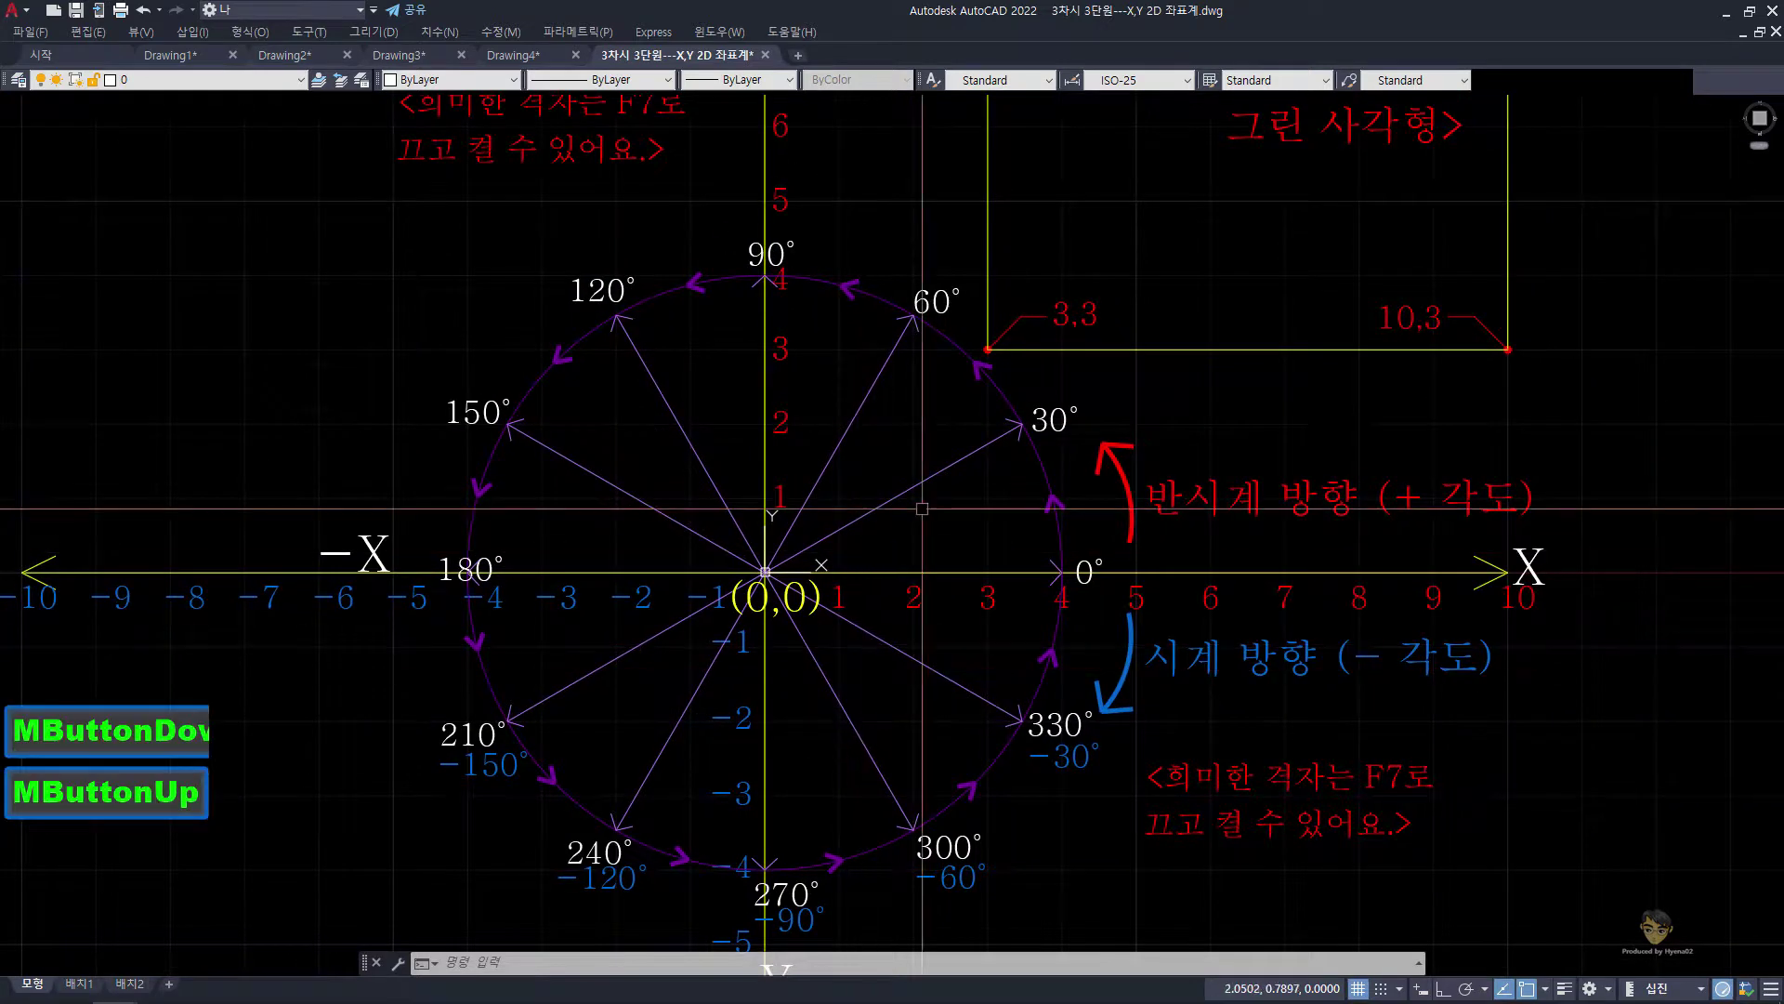
pyautogui.click(514, 54)
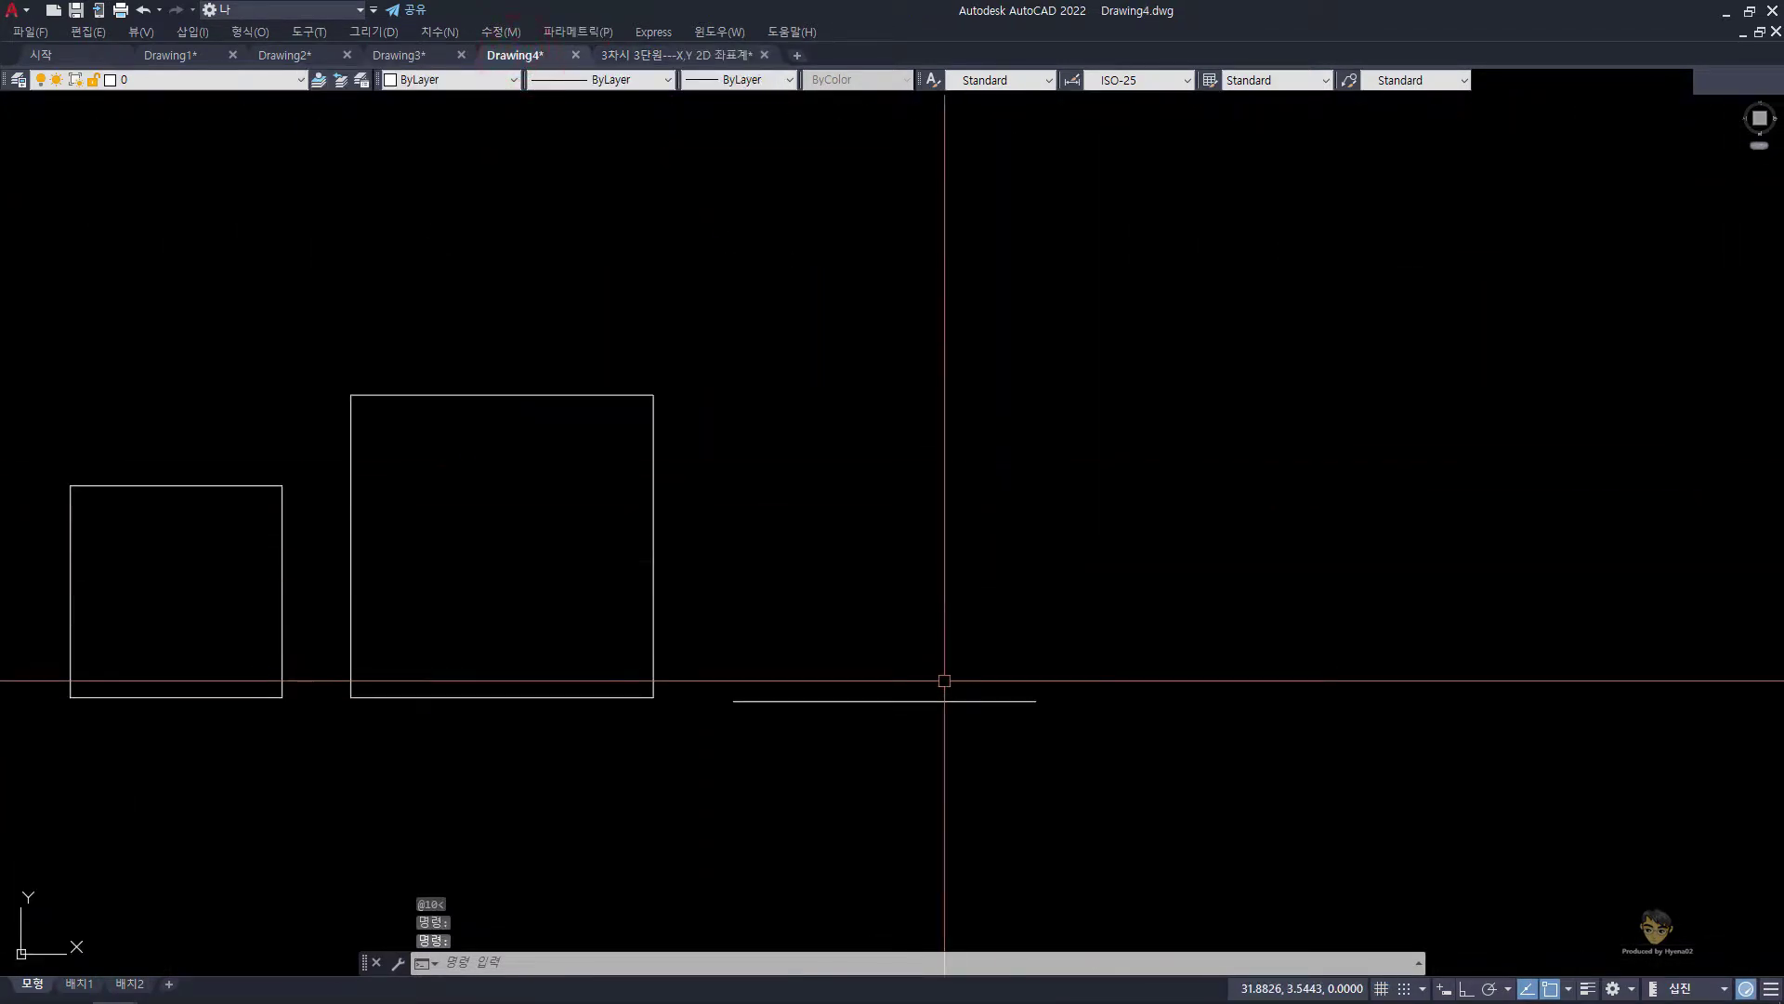
pyautogui.write('l')
pyautogui.press('Return')
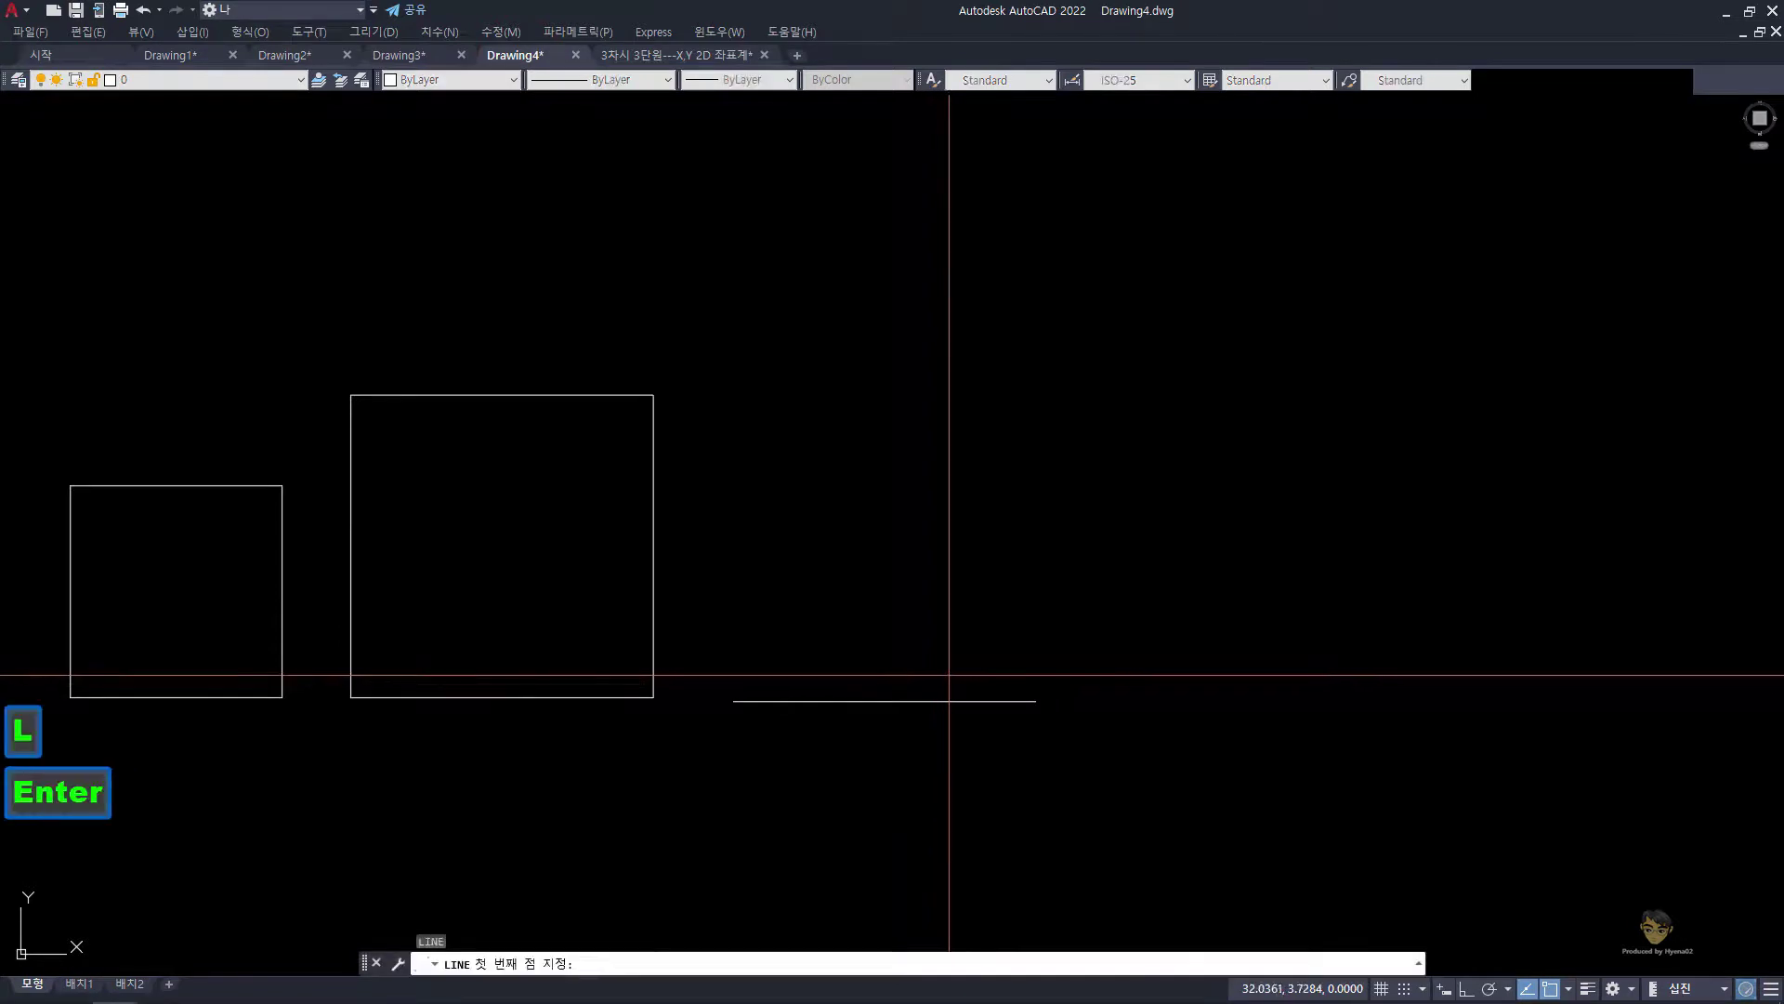
pyautogui.click(1036, 701)
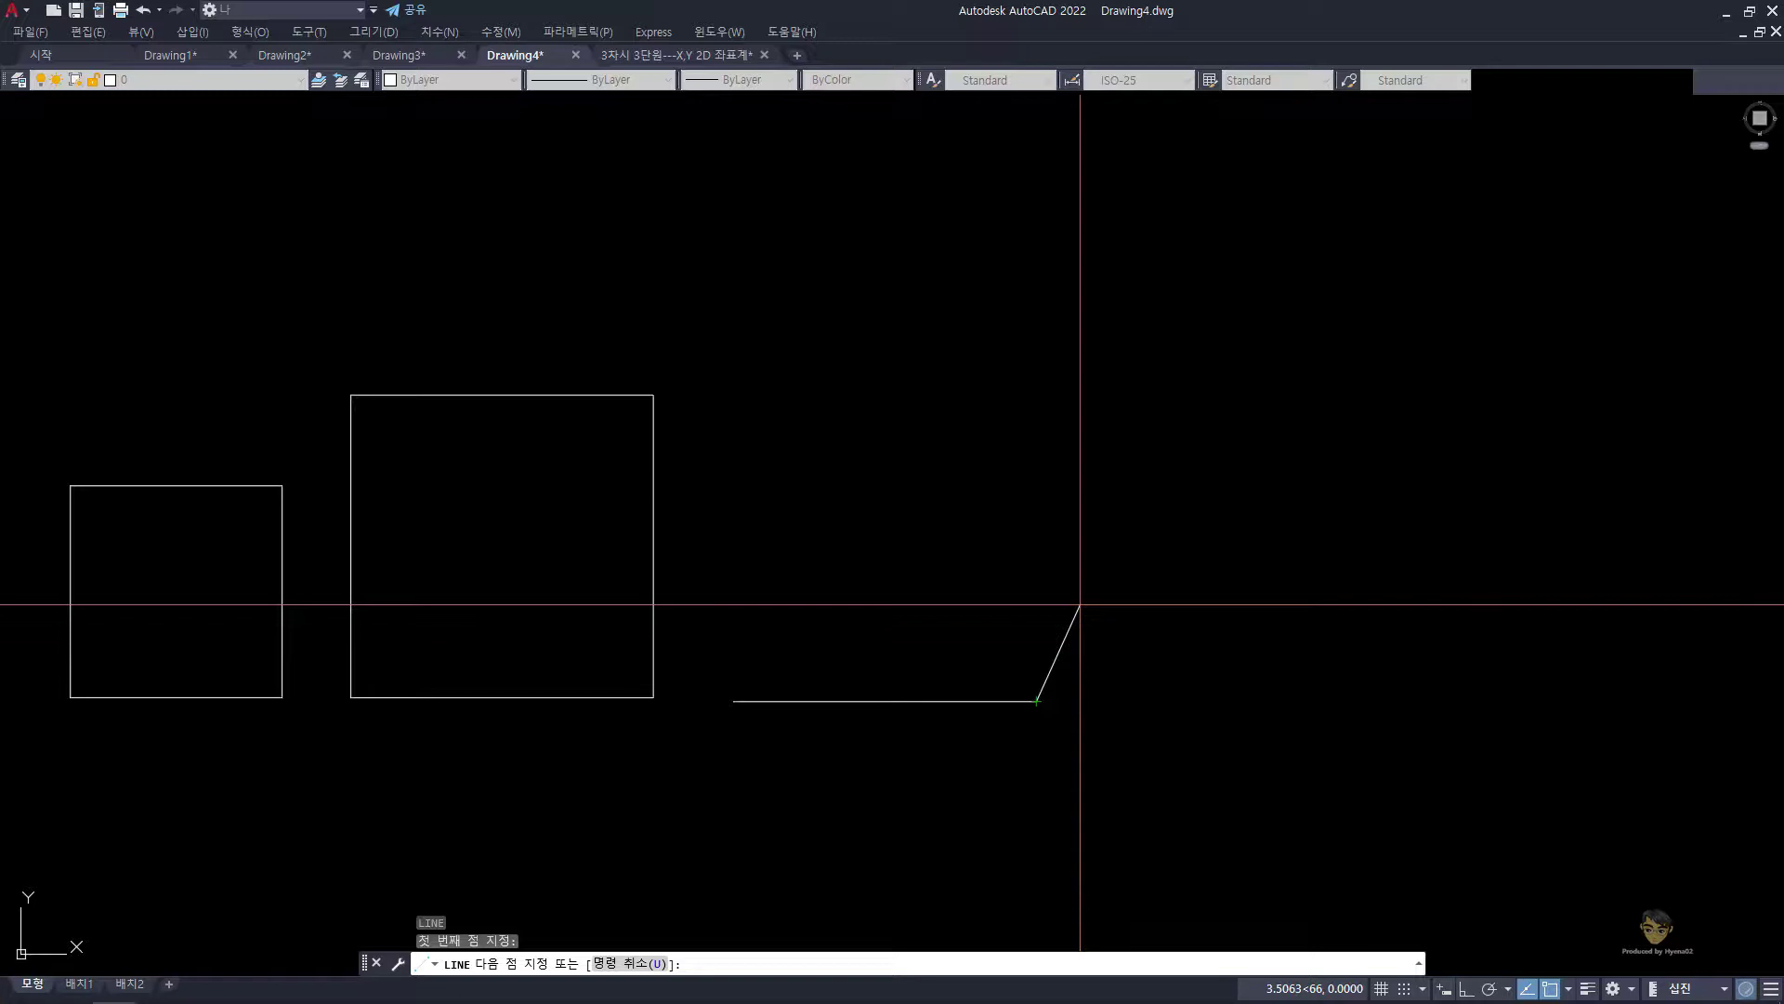
pyautogui.write('@10')
pyautogui.press('shift')
pyautogui.write('<90')
pyautogui.press('Return')
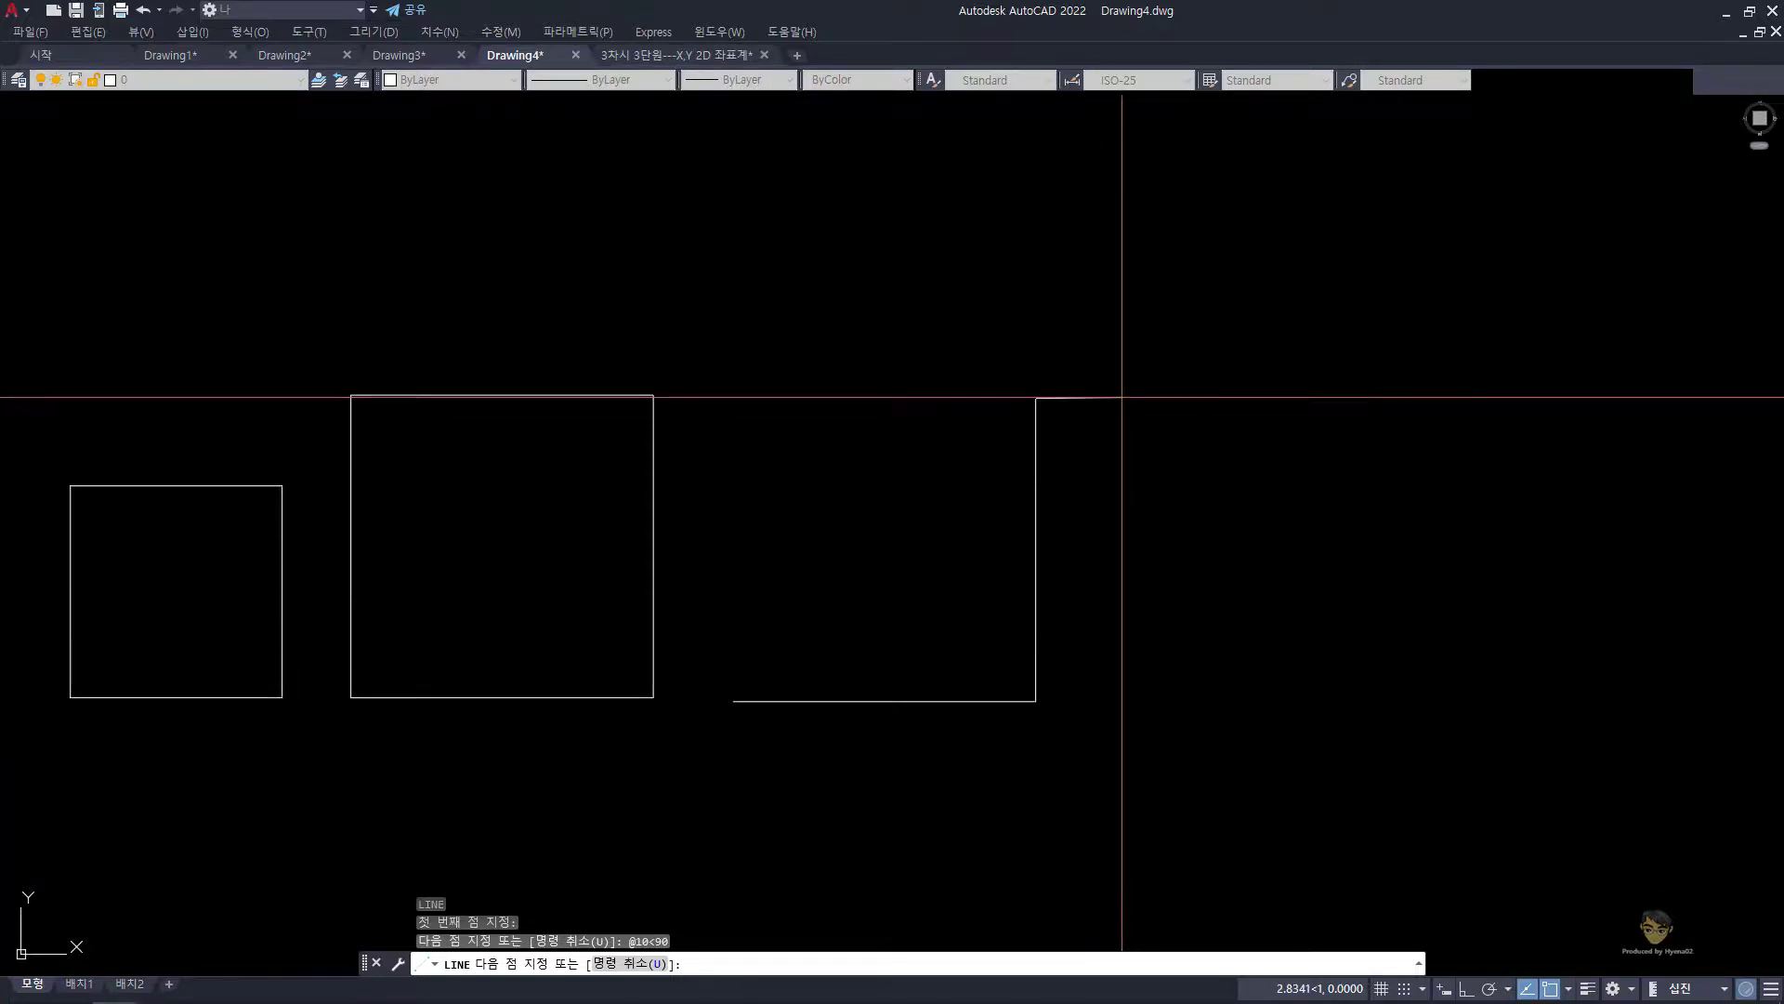
# Step: End the line and check the direction for the upper edge in the coordinate system drawing's angle circle, returning to Drawing4
pyautogui.click(669, 55)
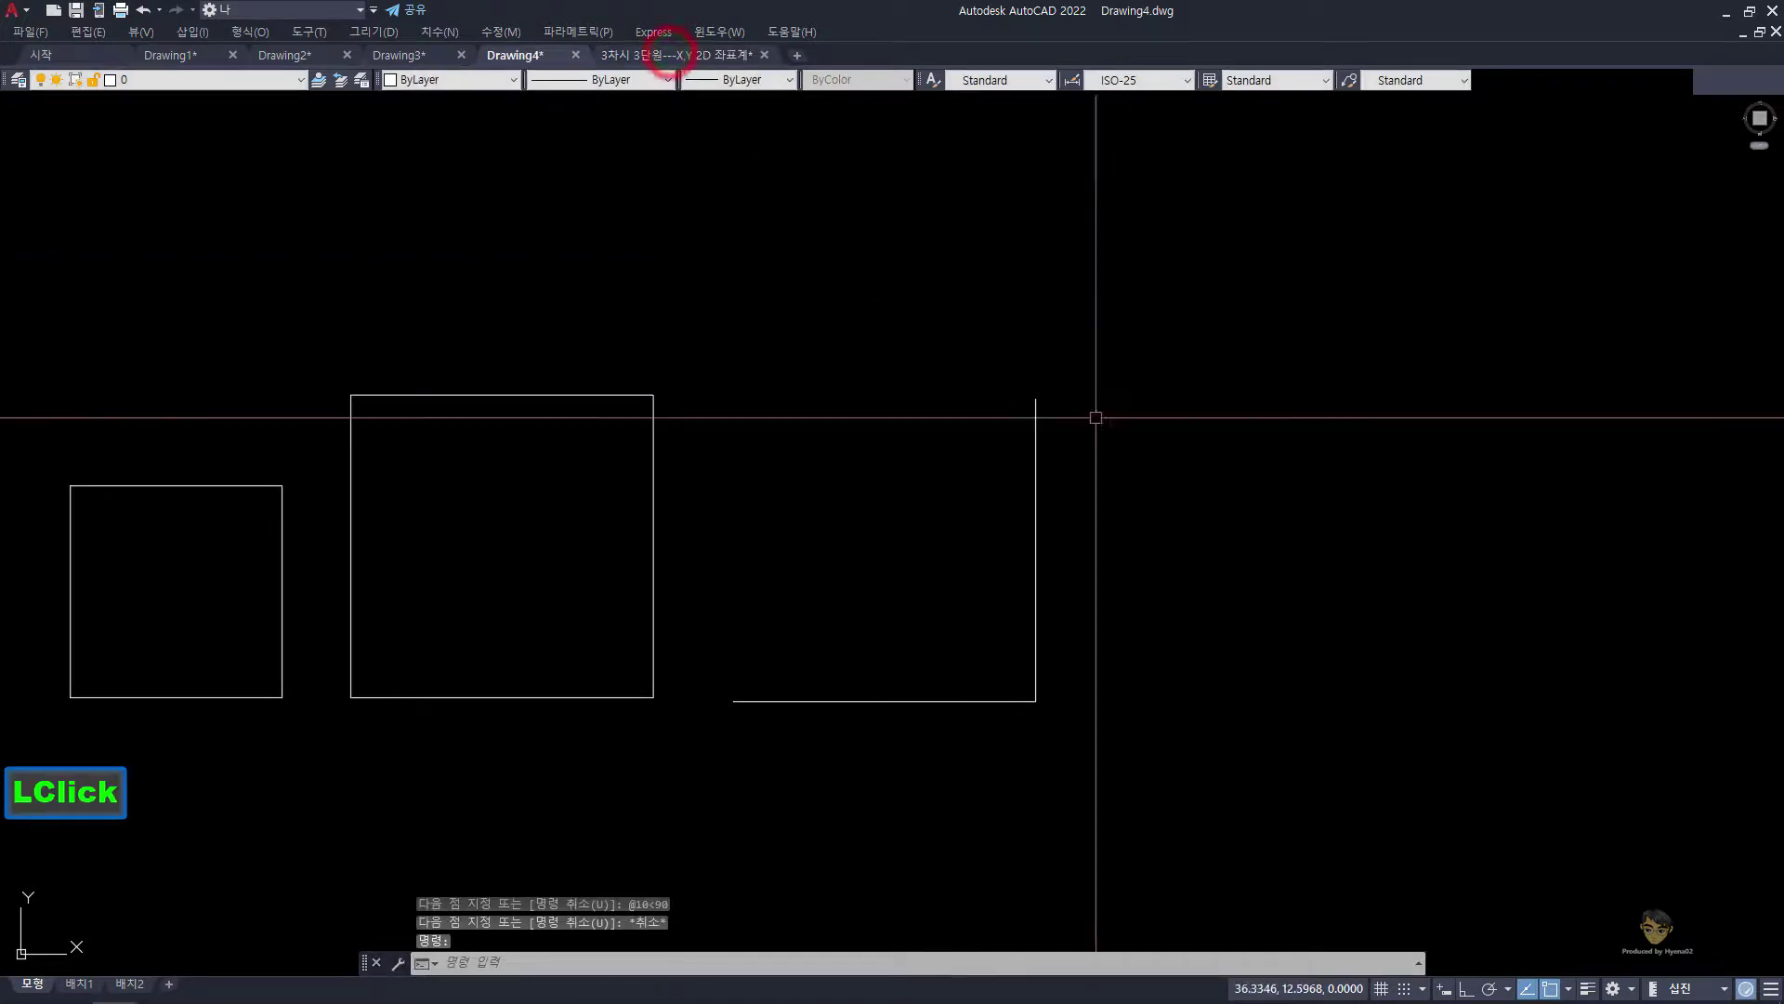
pyautogui.click(669, 55)
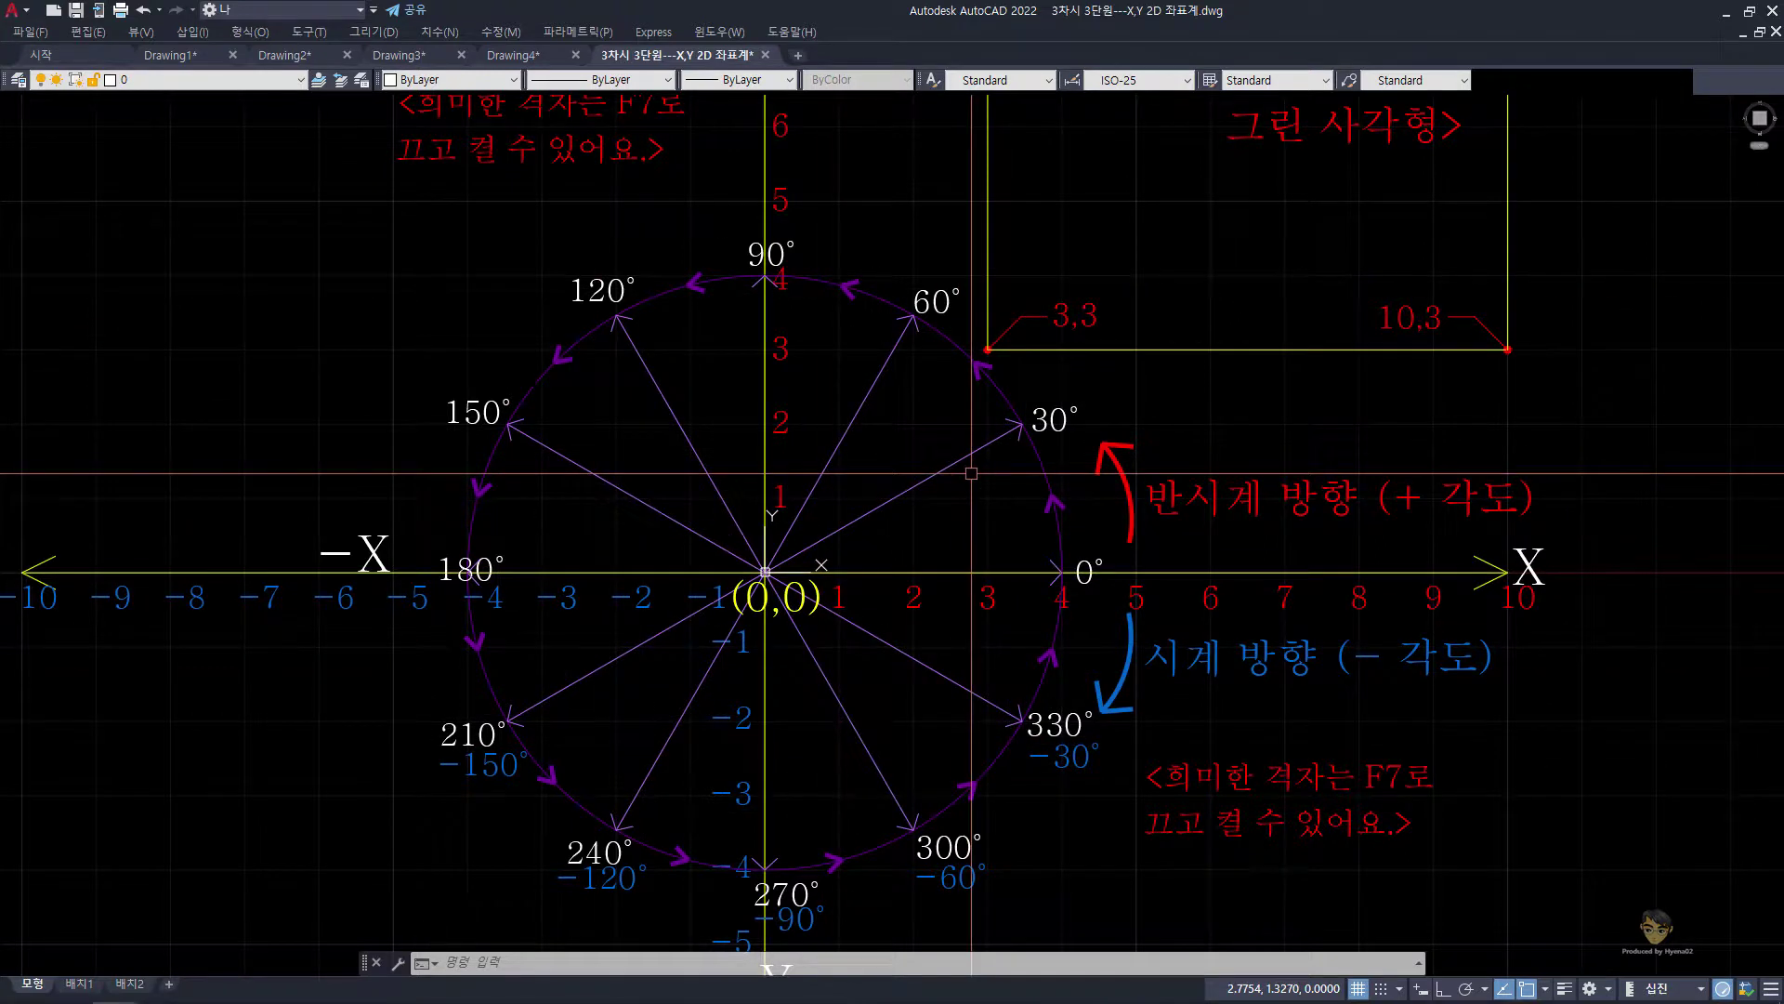
pyautogui.click(534, 52)
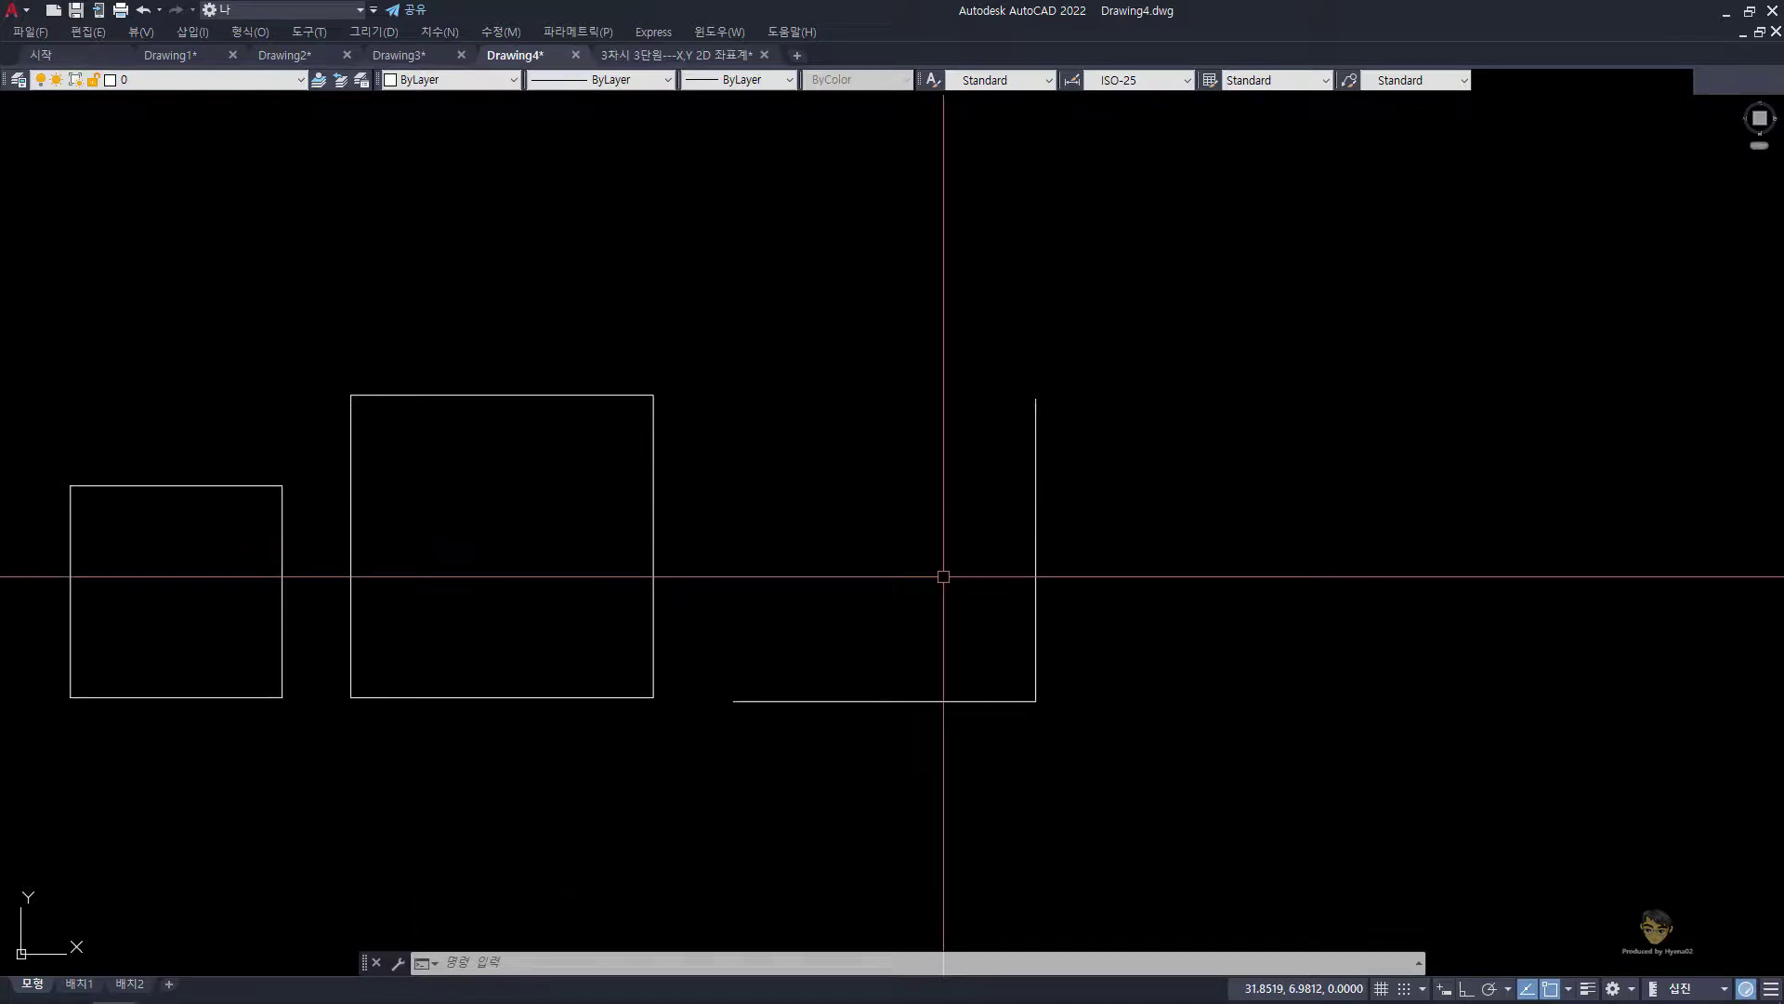
# Step: Erase the unfinished third square's lower and right edges
pyautogui.press('F8')
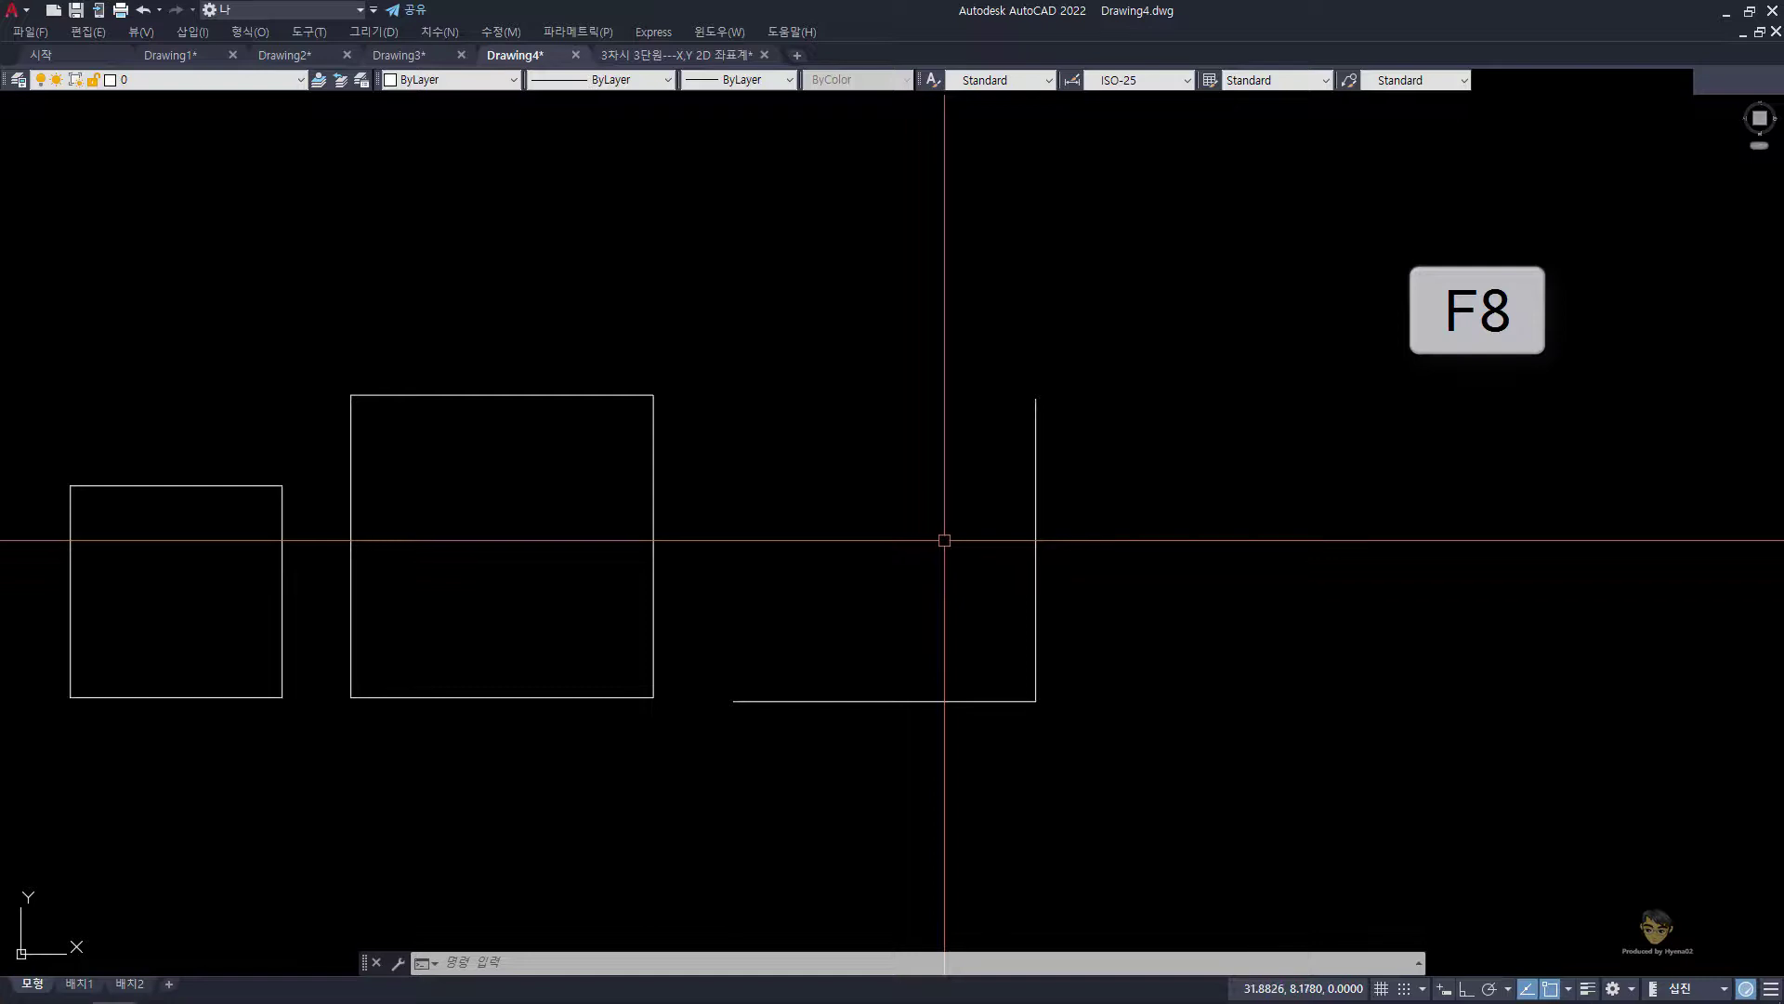
pyautogui.press('Escape')
pyautogui.press('Escape')
pyautogui.click(1131, 770)
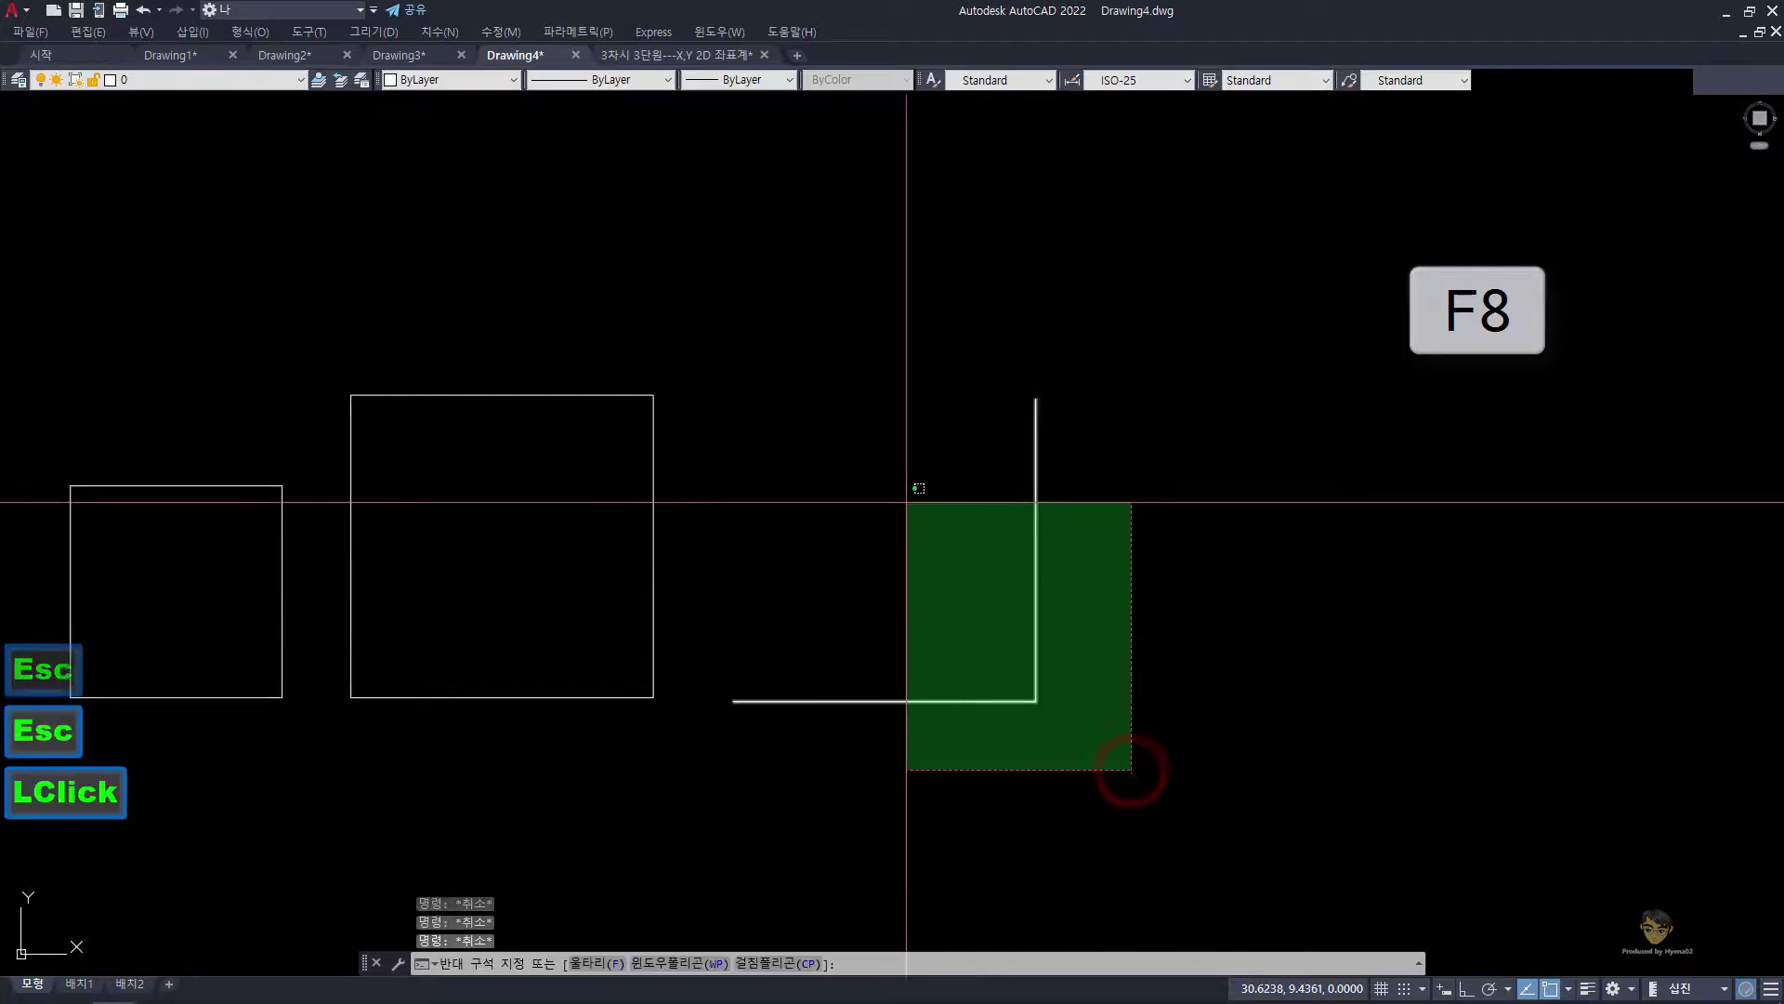
pyautogui.press('Escape')
pyautogui.press('Escape')
pyautogui.press('Escape')
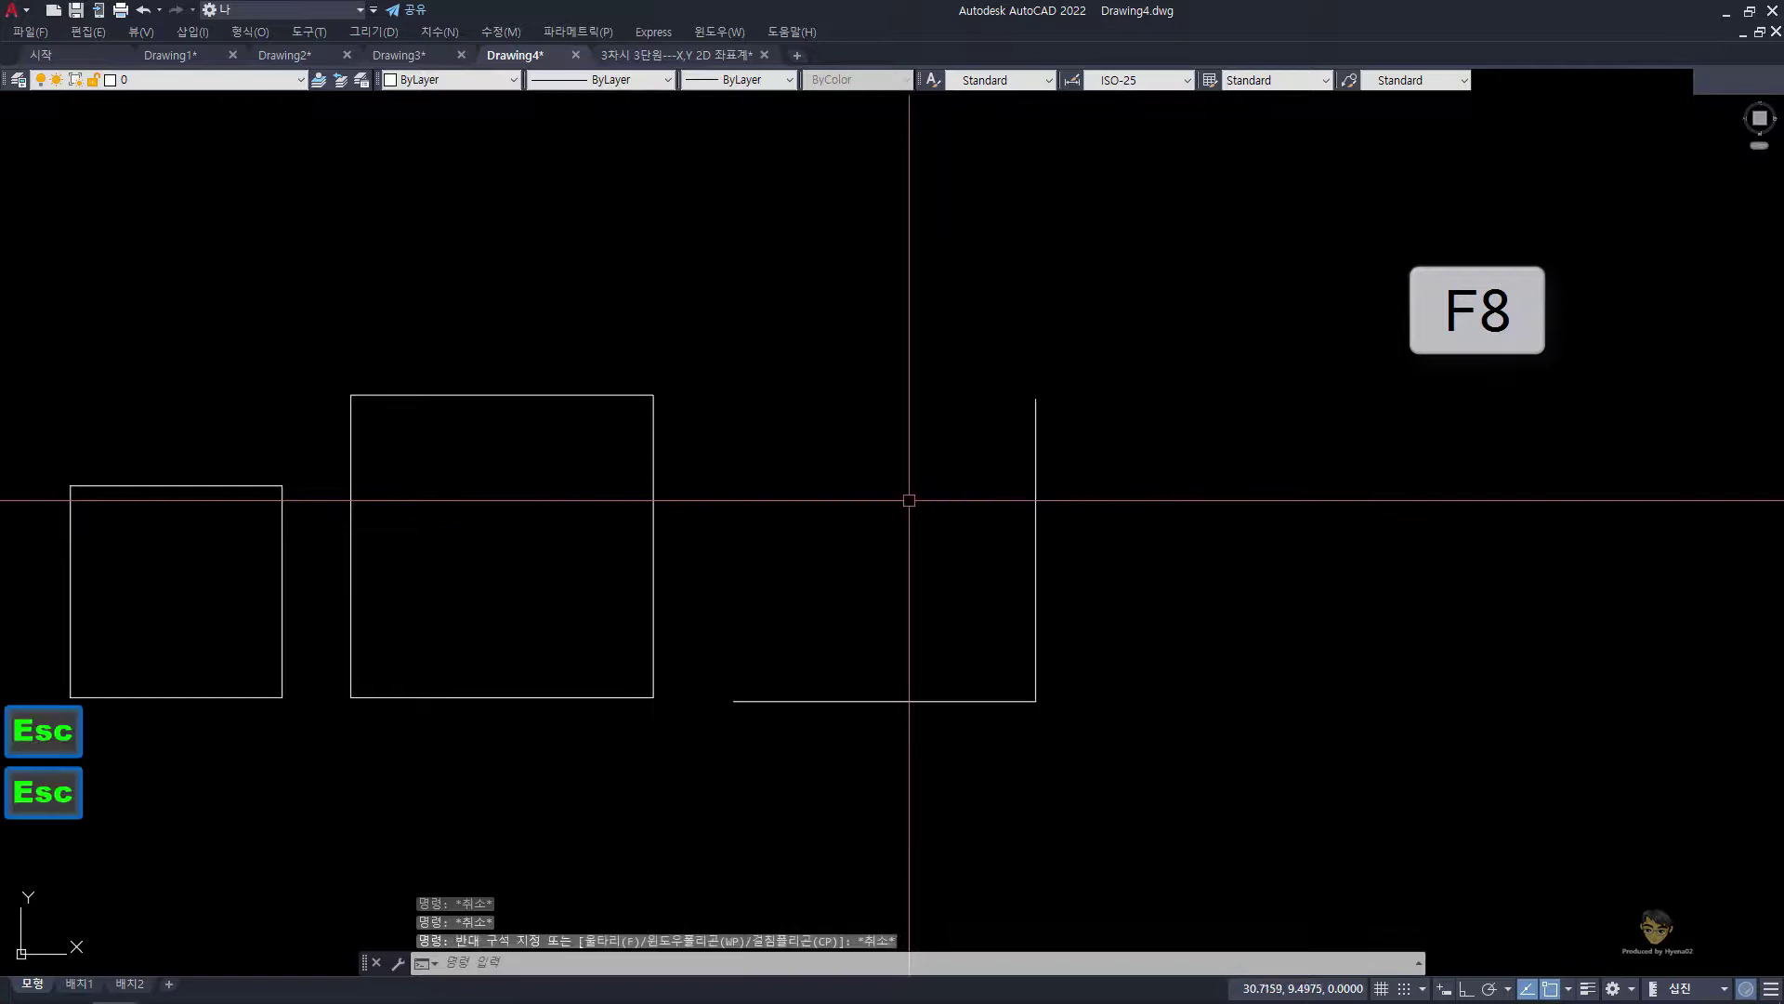
pyautogui.click(1097, 762)
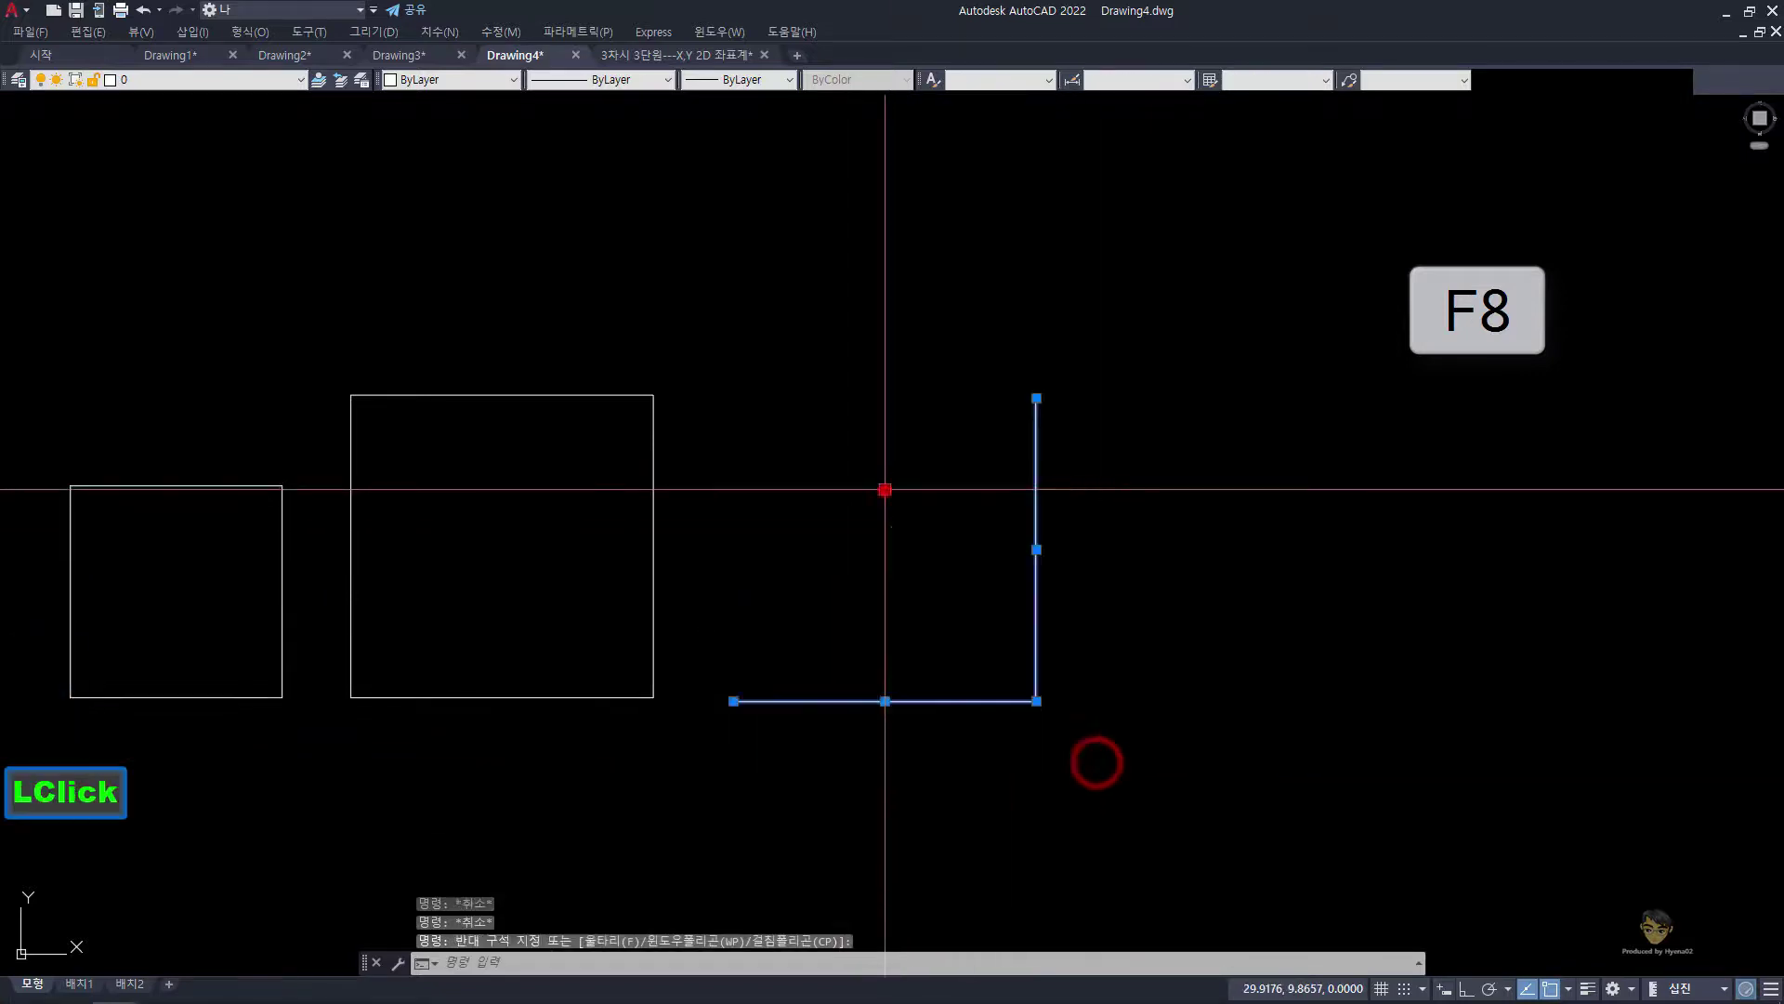
pyautogui.doubleClick(884, 489)
pyautogui.write('e')
pyautogui.press('space')
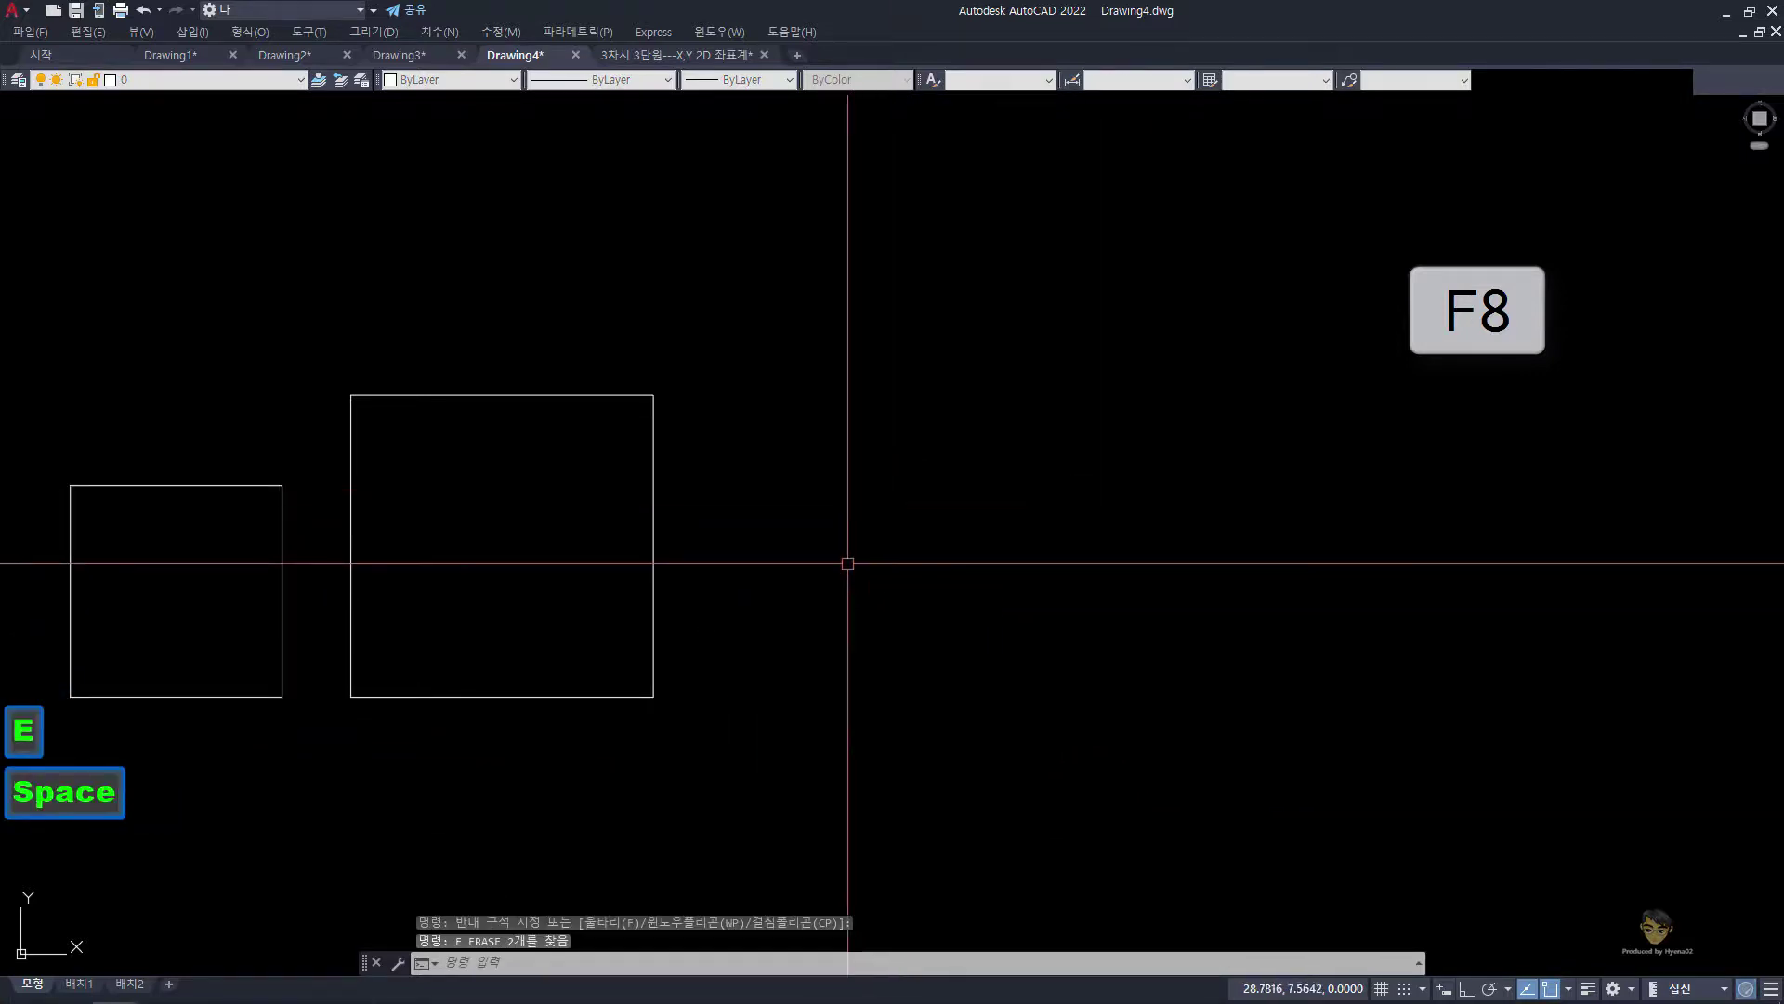
pyautogui.press('Escape')
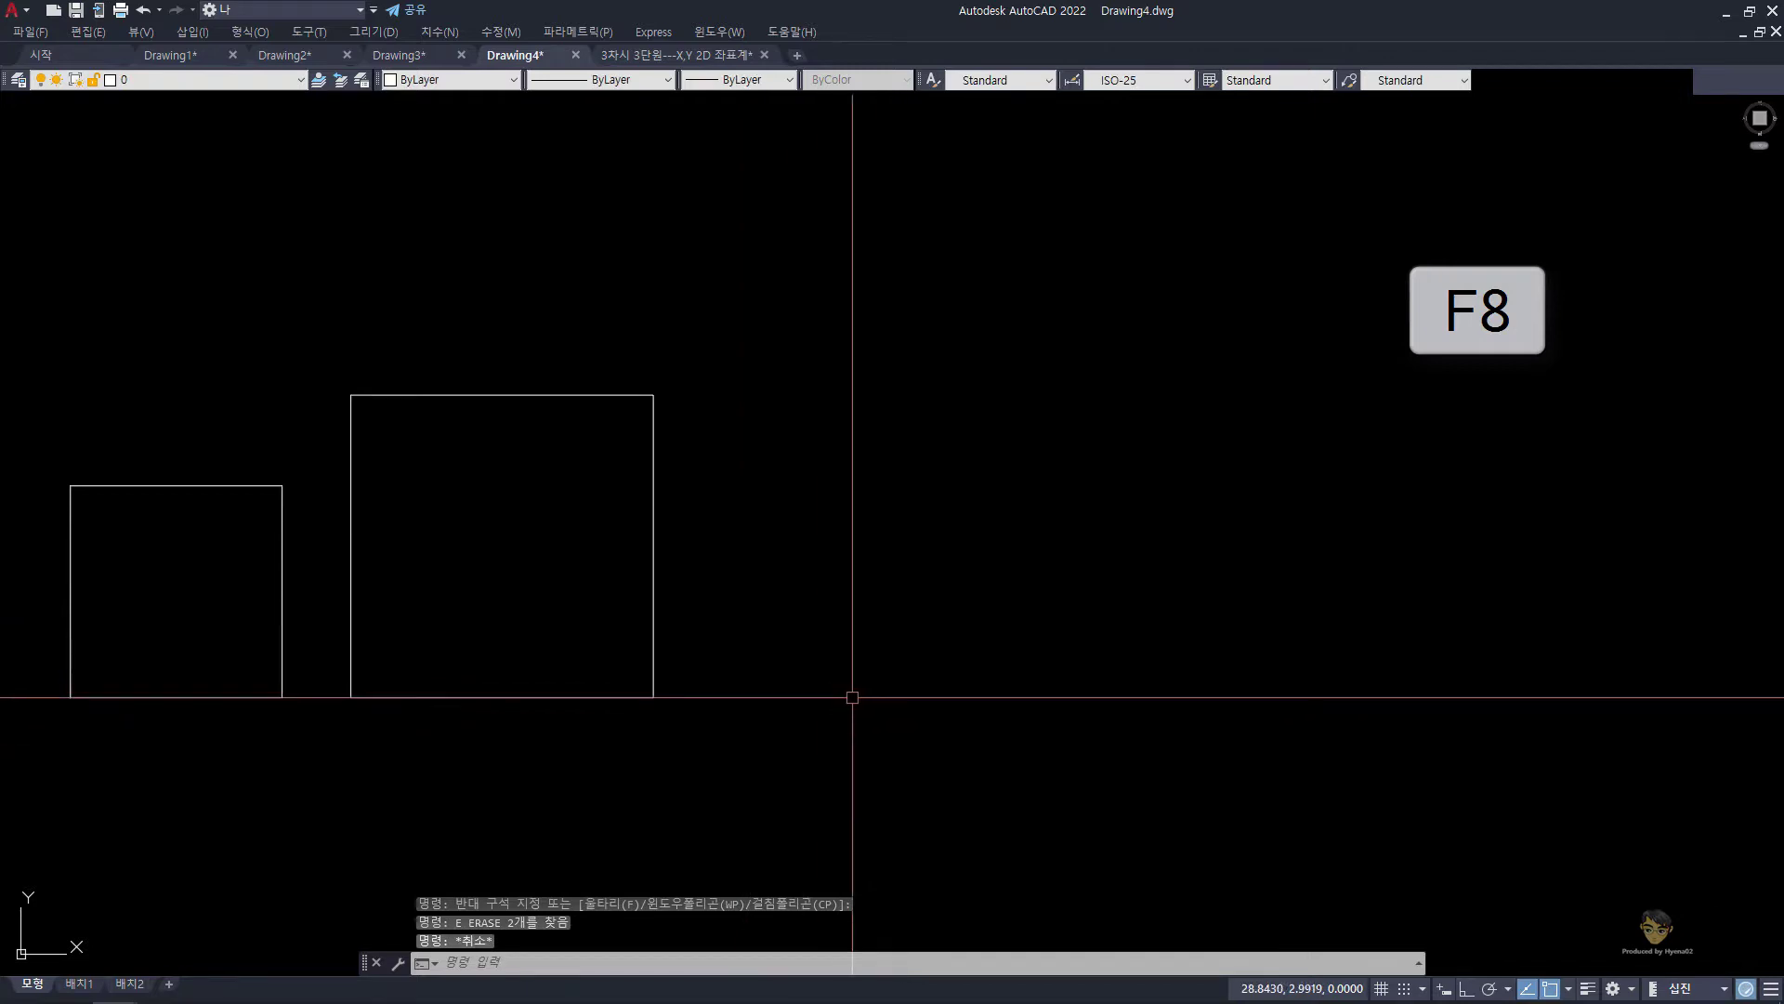
# Step: Start a line to the right of the second square, turn Ortho mode on and examine the length and angle tooltip along 0°
pyautogui.write('l')
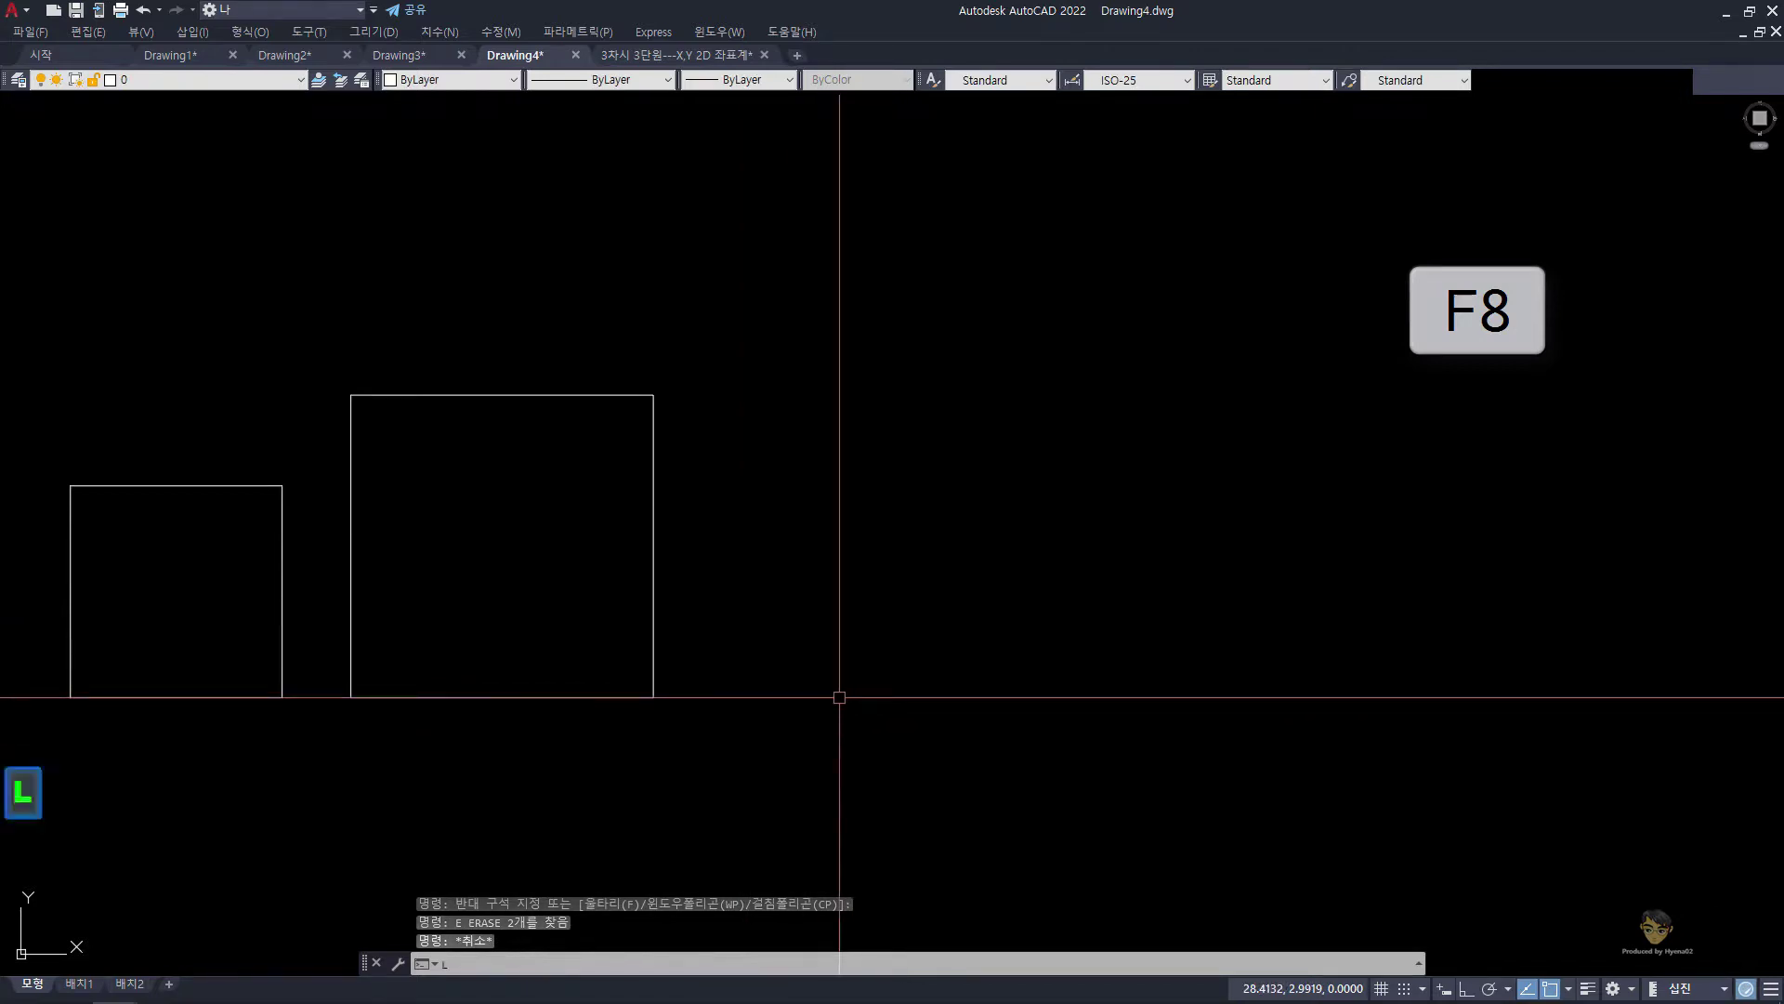
pyautogui.press('Return')
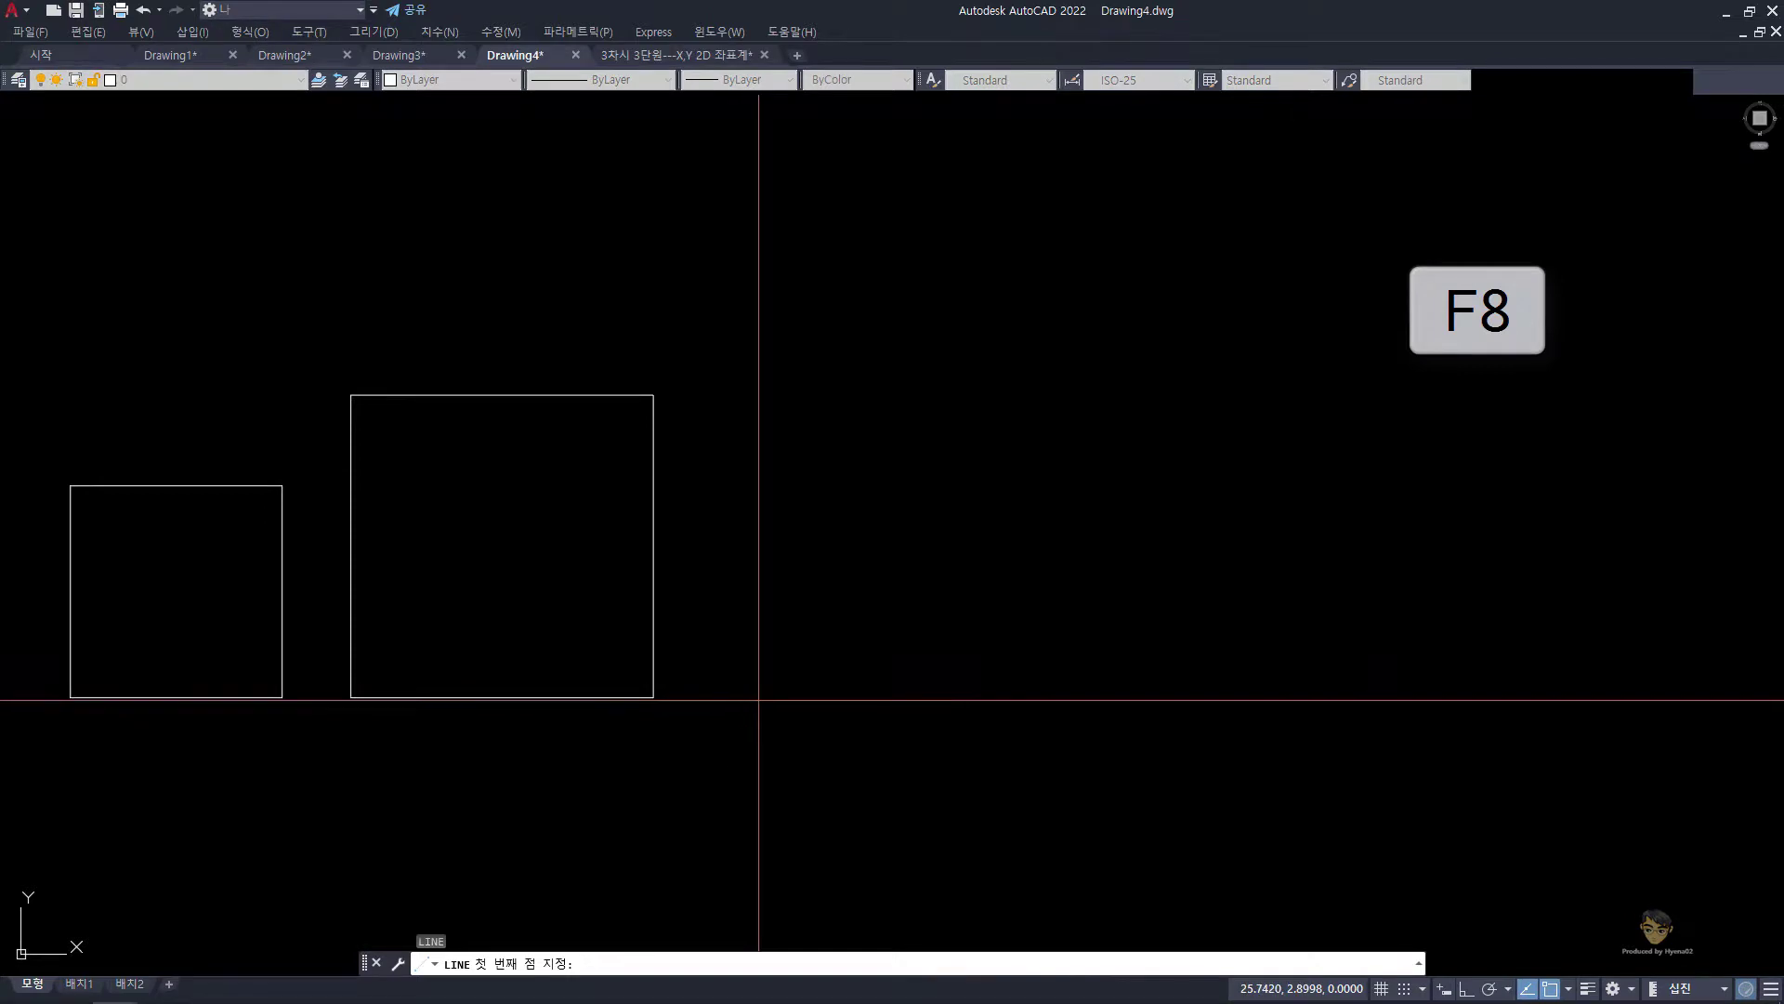
pyautogui.click(758, 701)
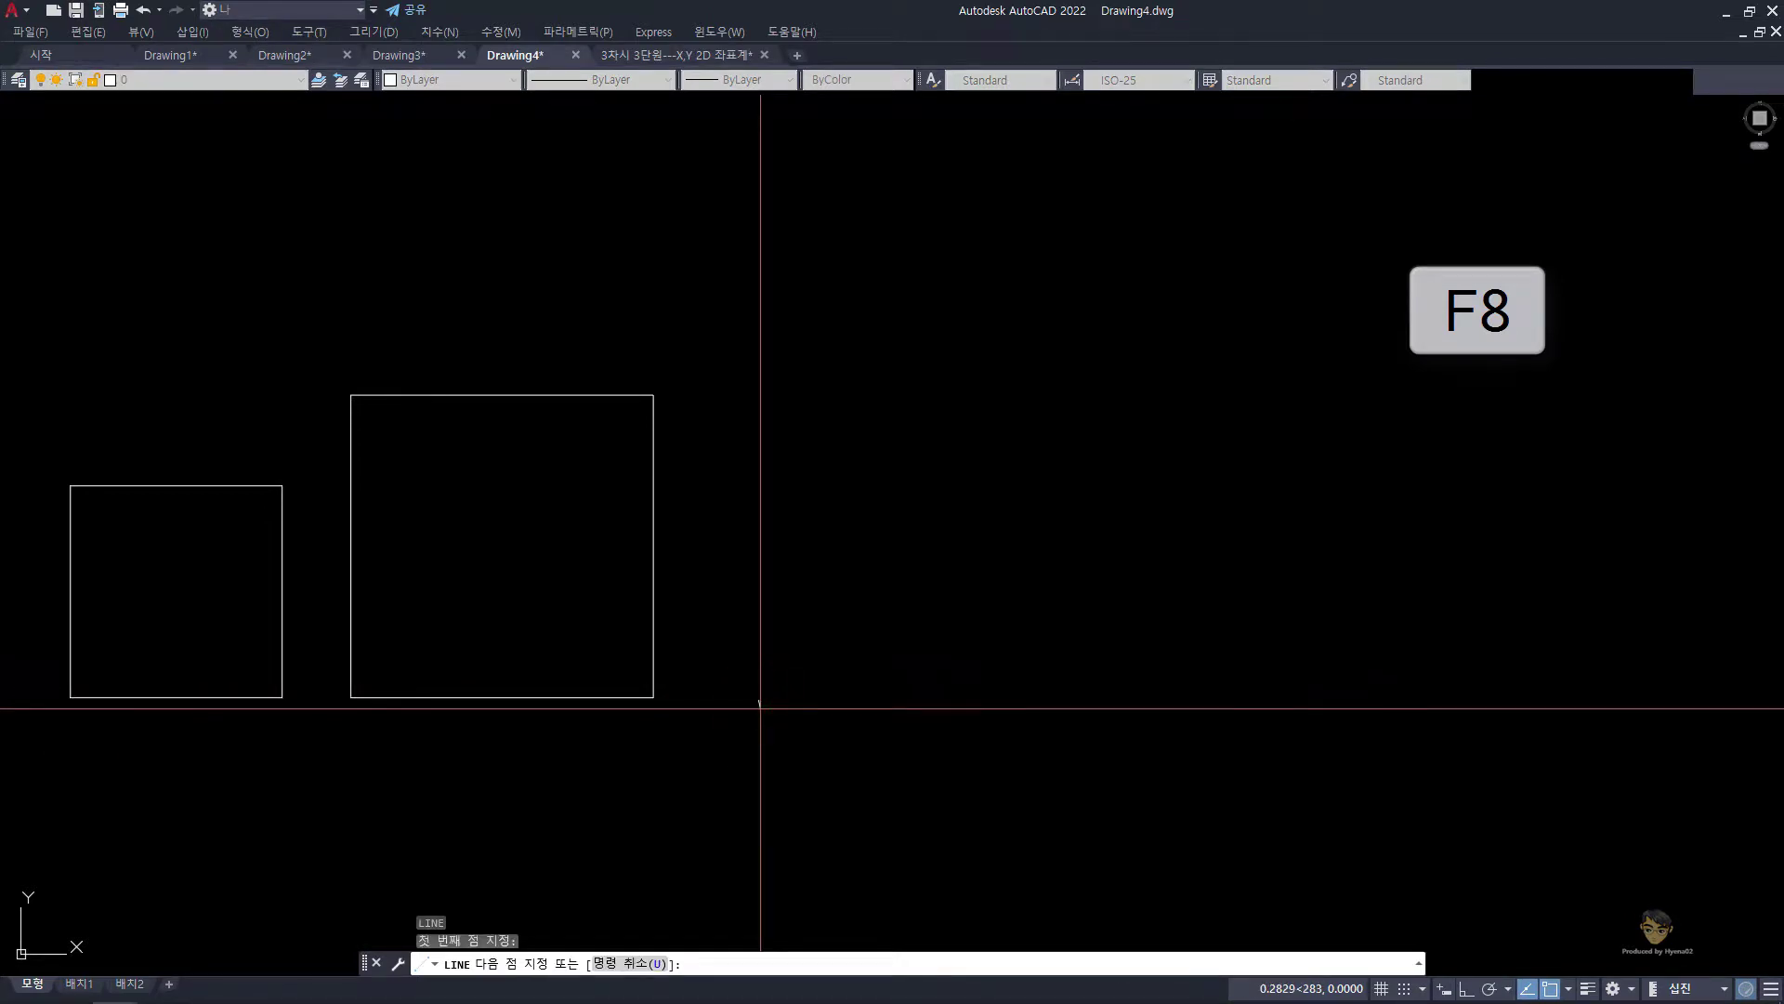
pyautogui.press('F8')
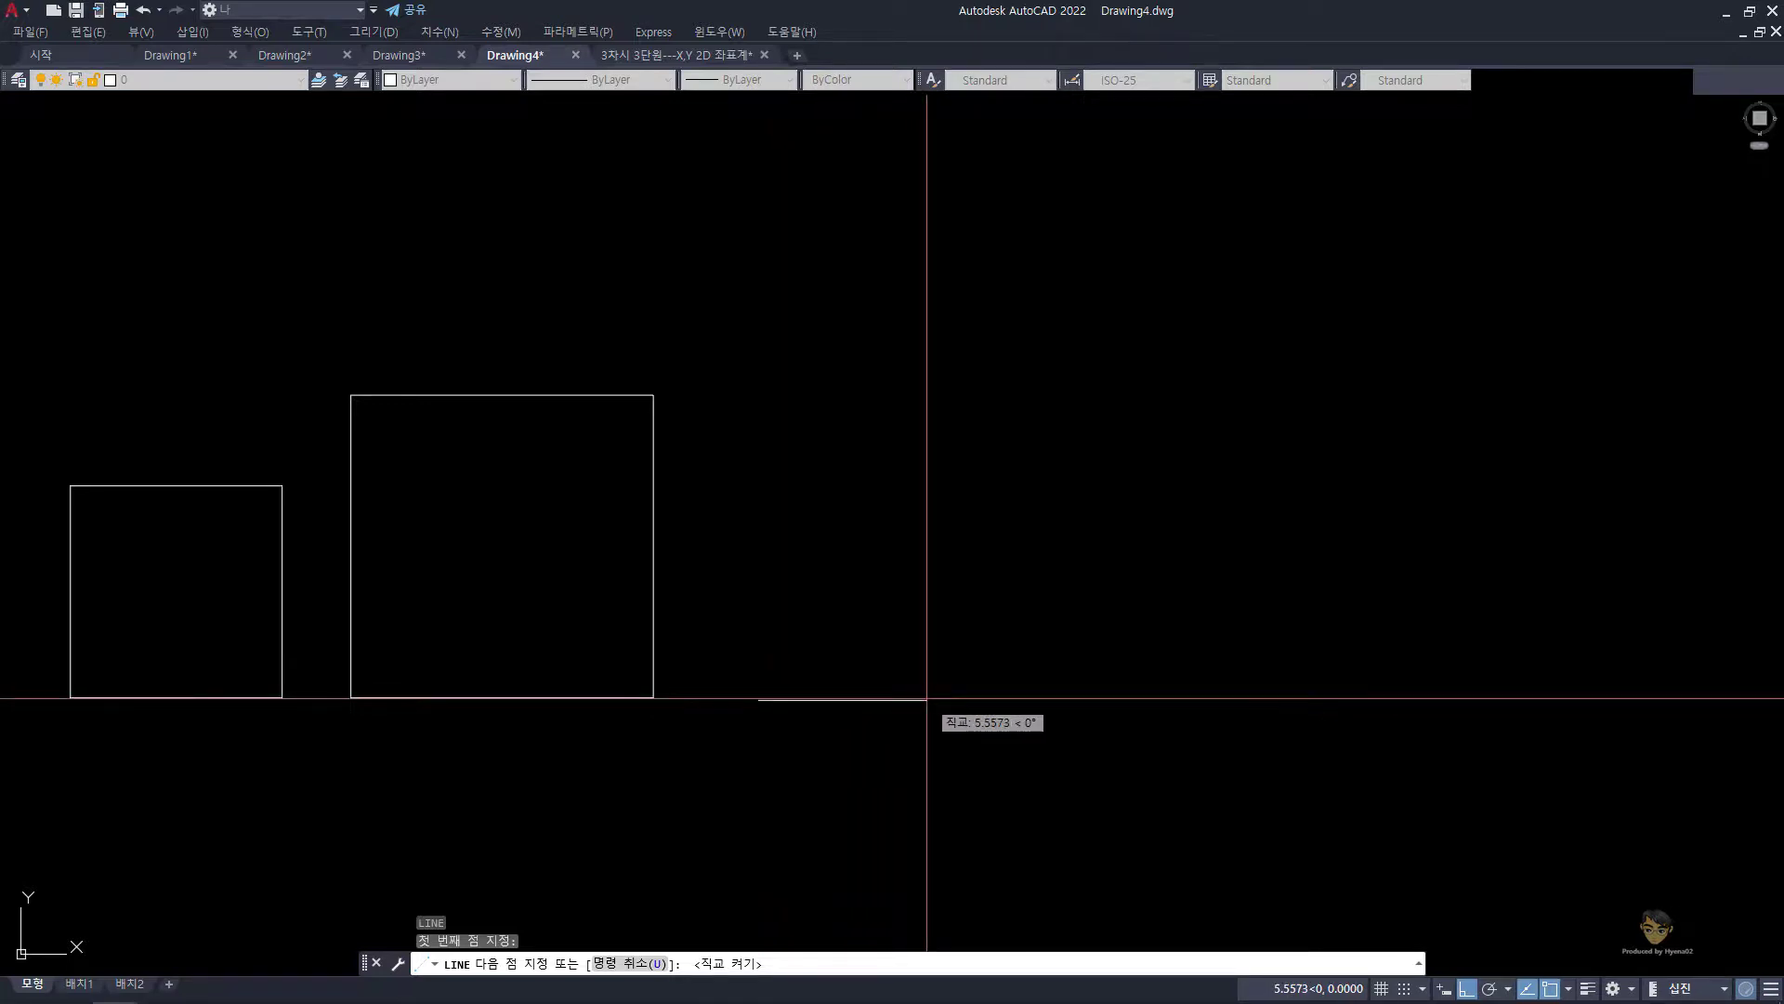
pyautogui.press('ctrl')
pyautogui.press('ctrl')
pyautogui.click(927, 698)
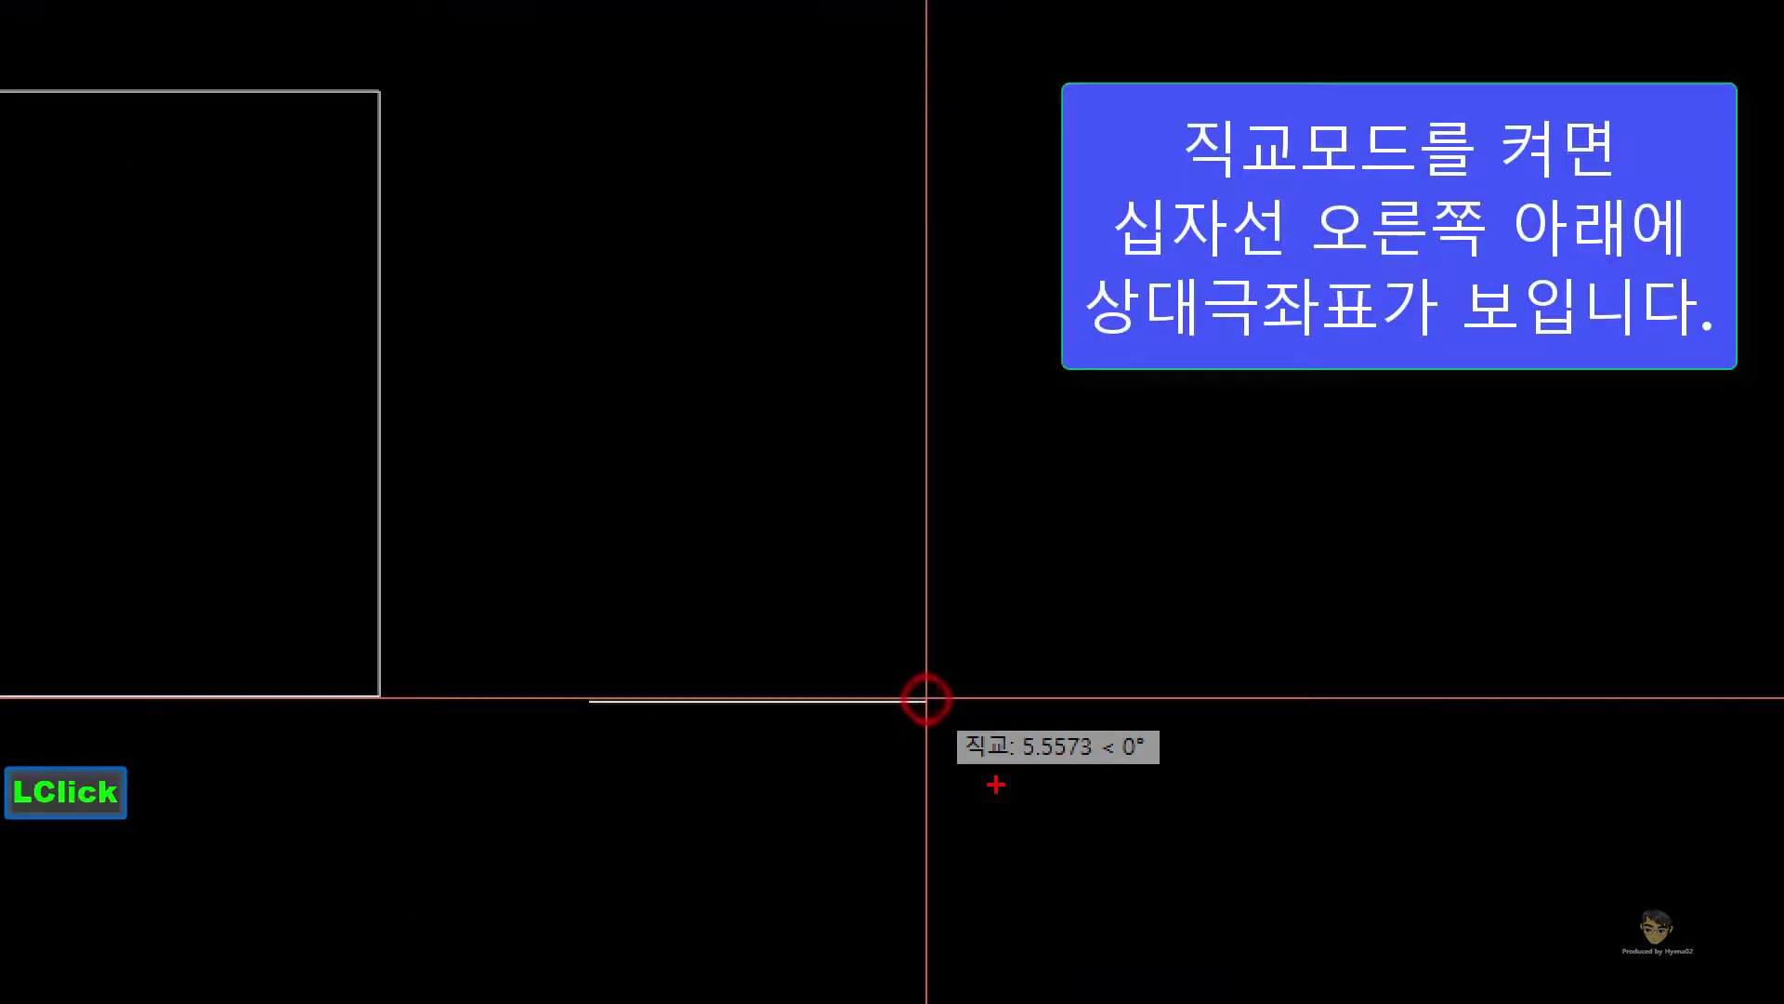
pyautogui.click(926, 698)
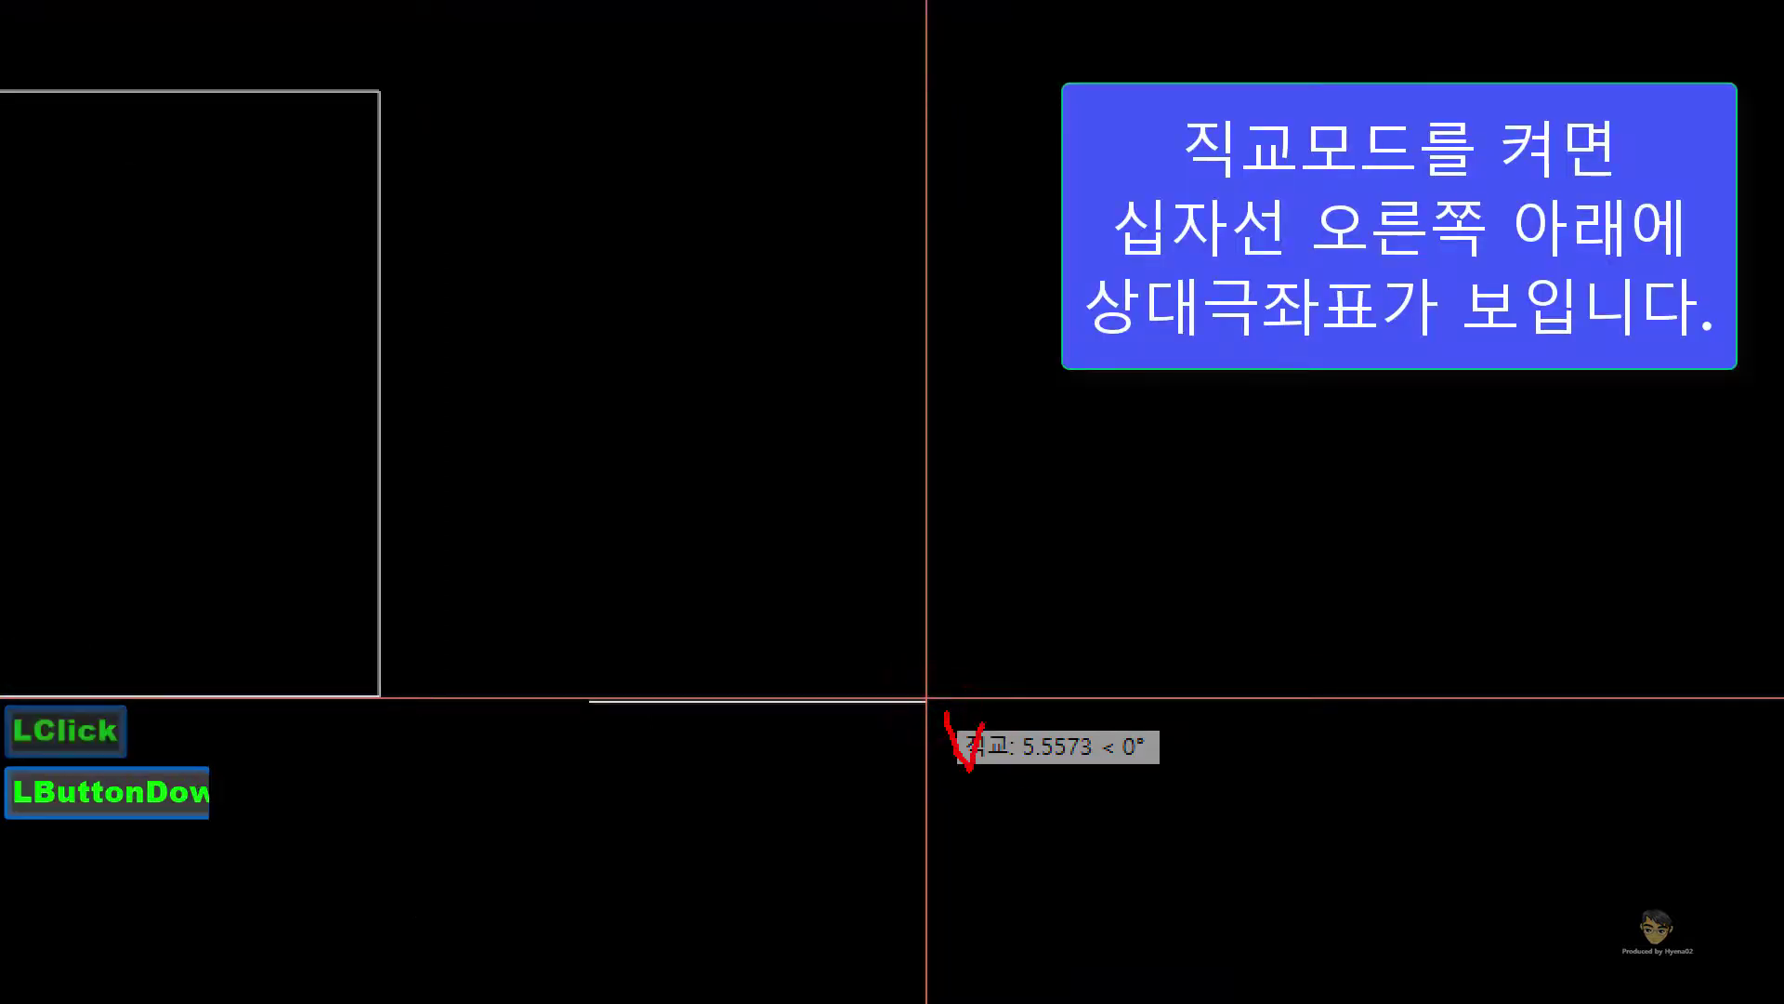
pyautogui.moveTo(1023, 764); pyautogui.dragTo(1160, 764)
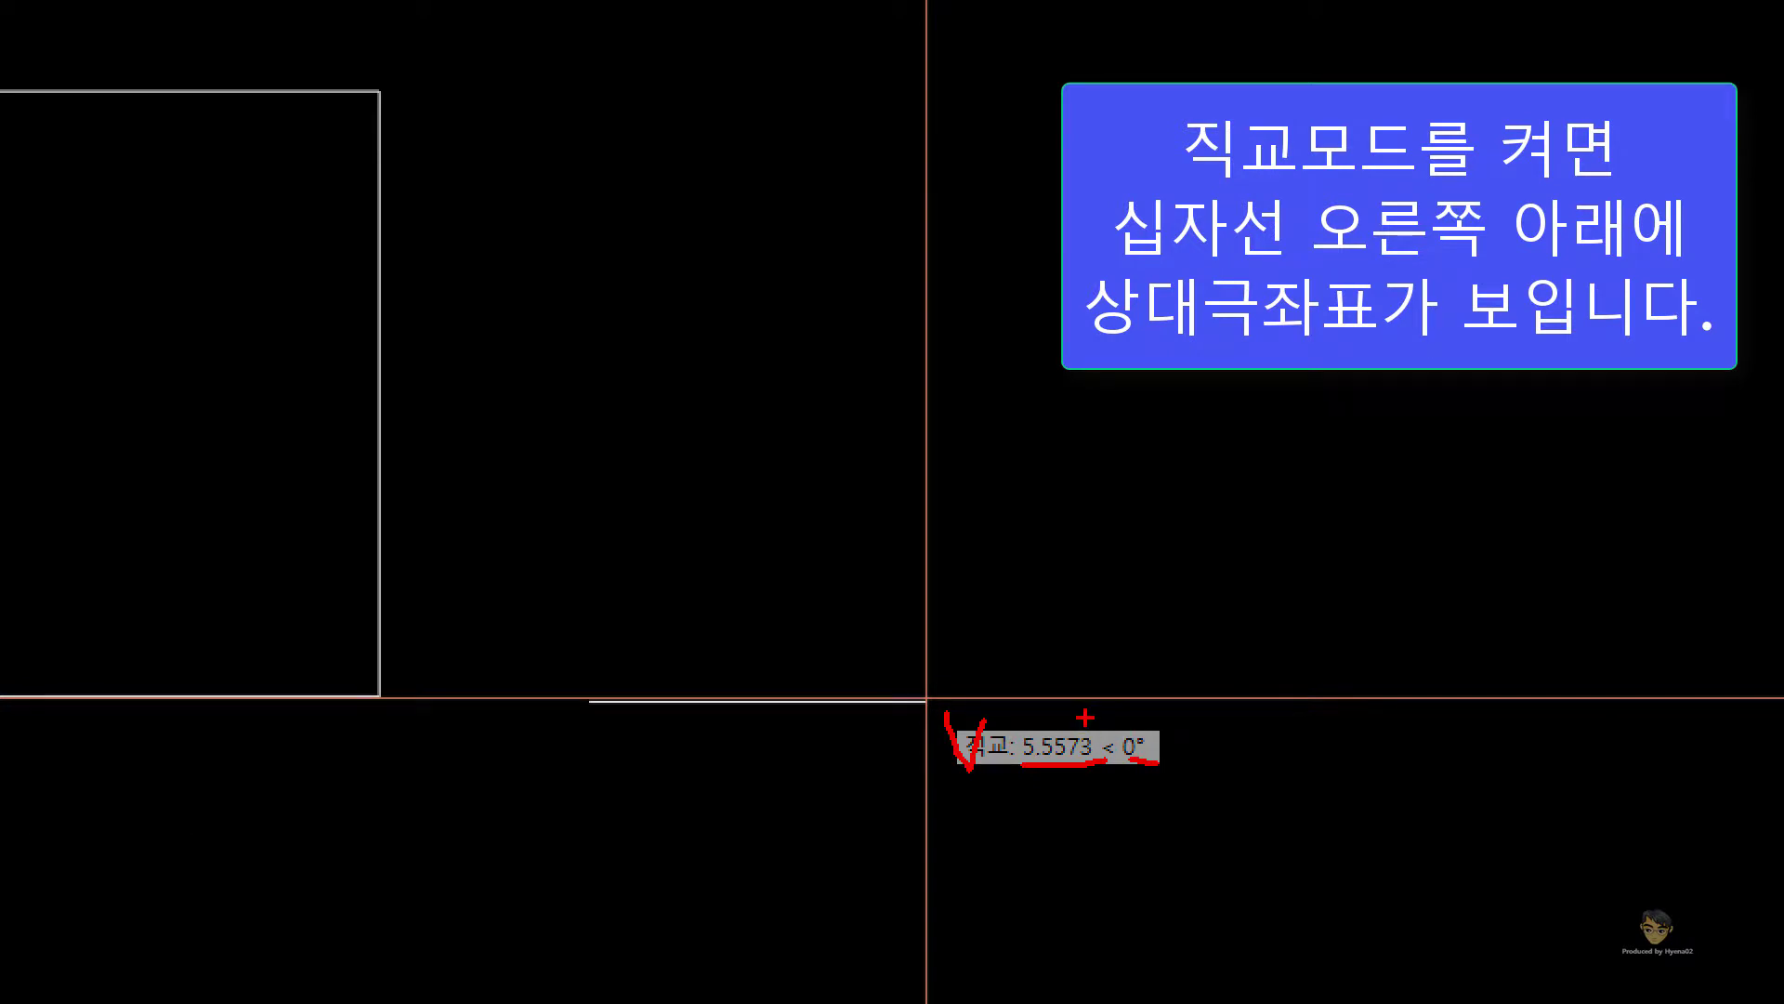
pyautogui.press('Escape')
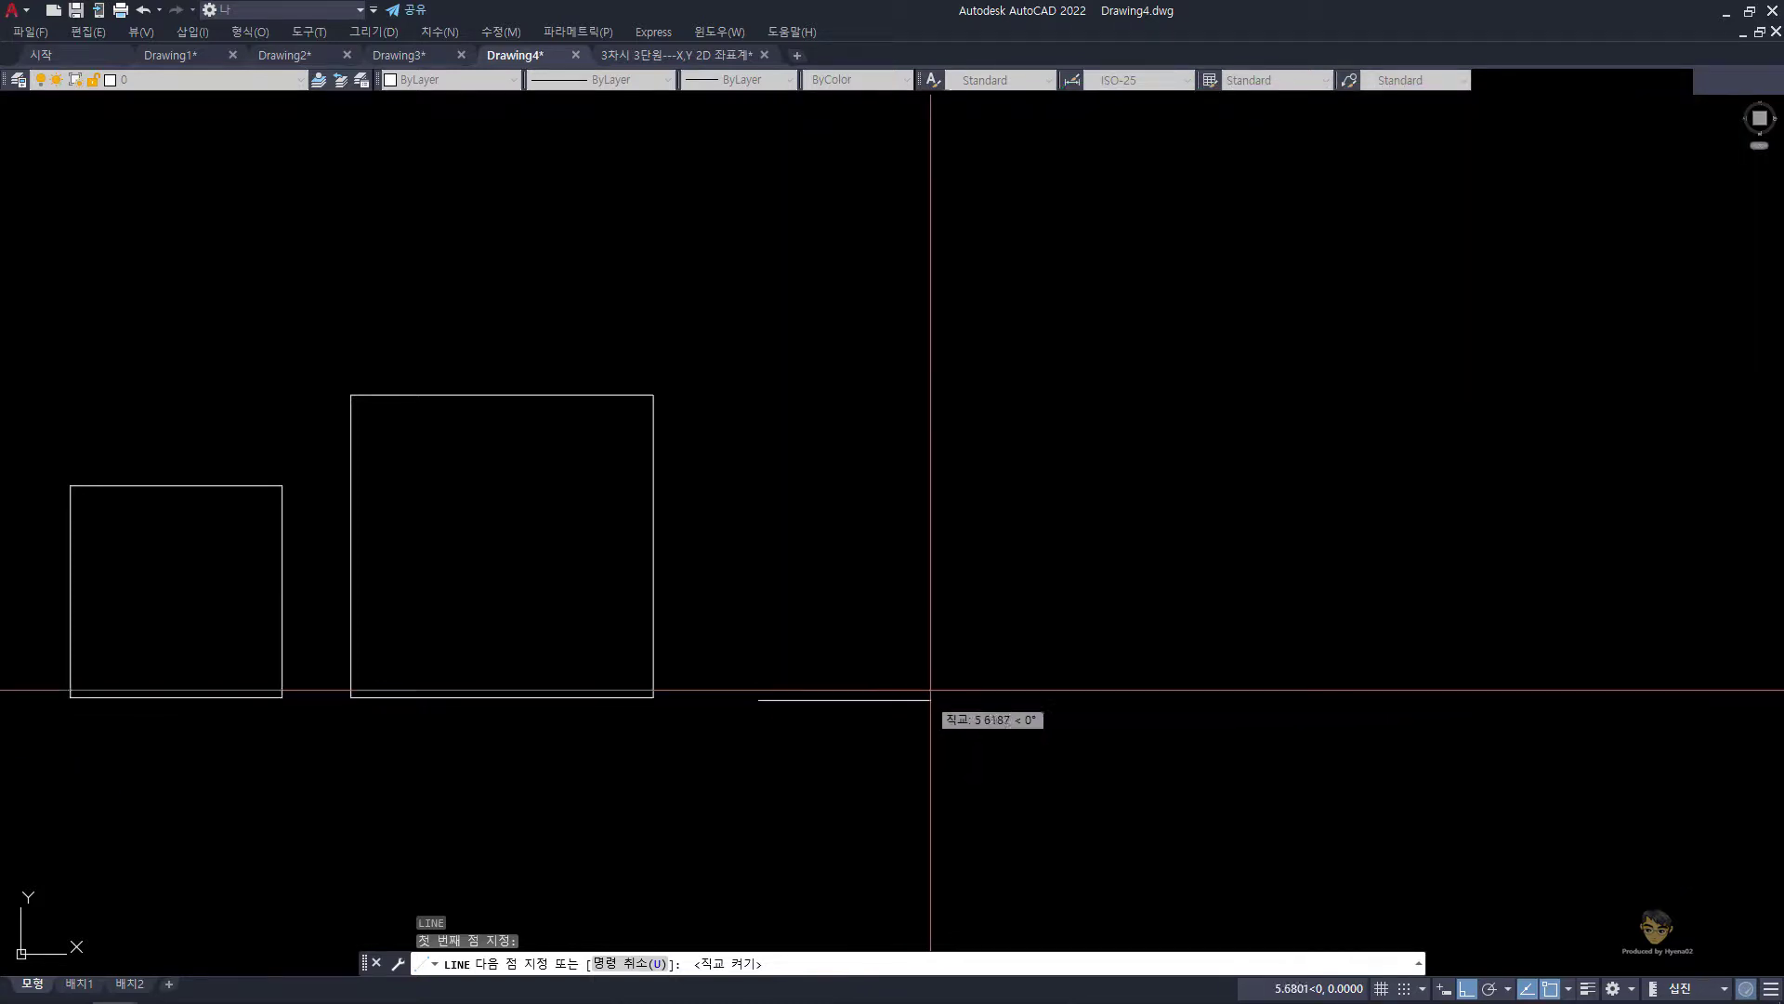
# Step: Draw the new square's lower edge 10 units to the right and its right edge 10 units upward with direct distances in Ortho mode
pyautogui.write('1')
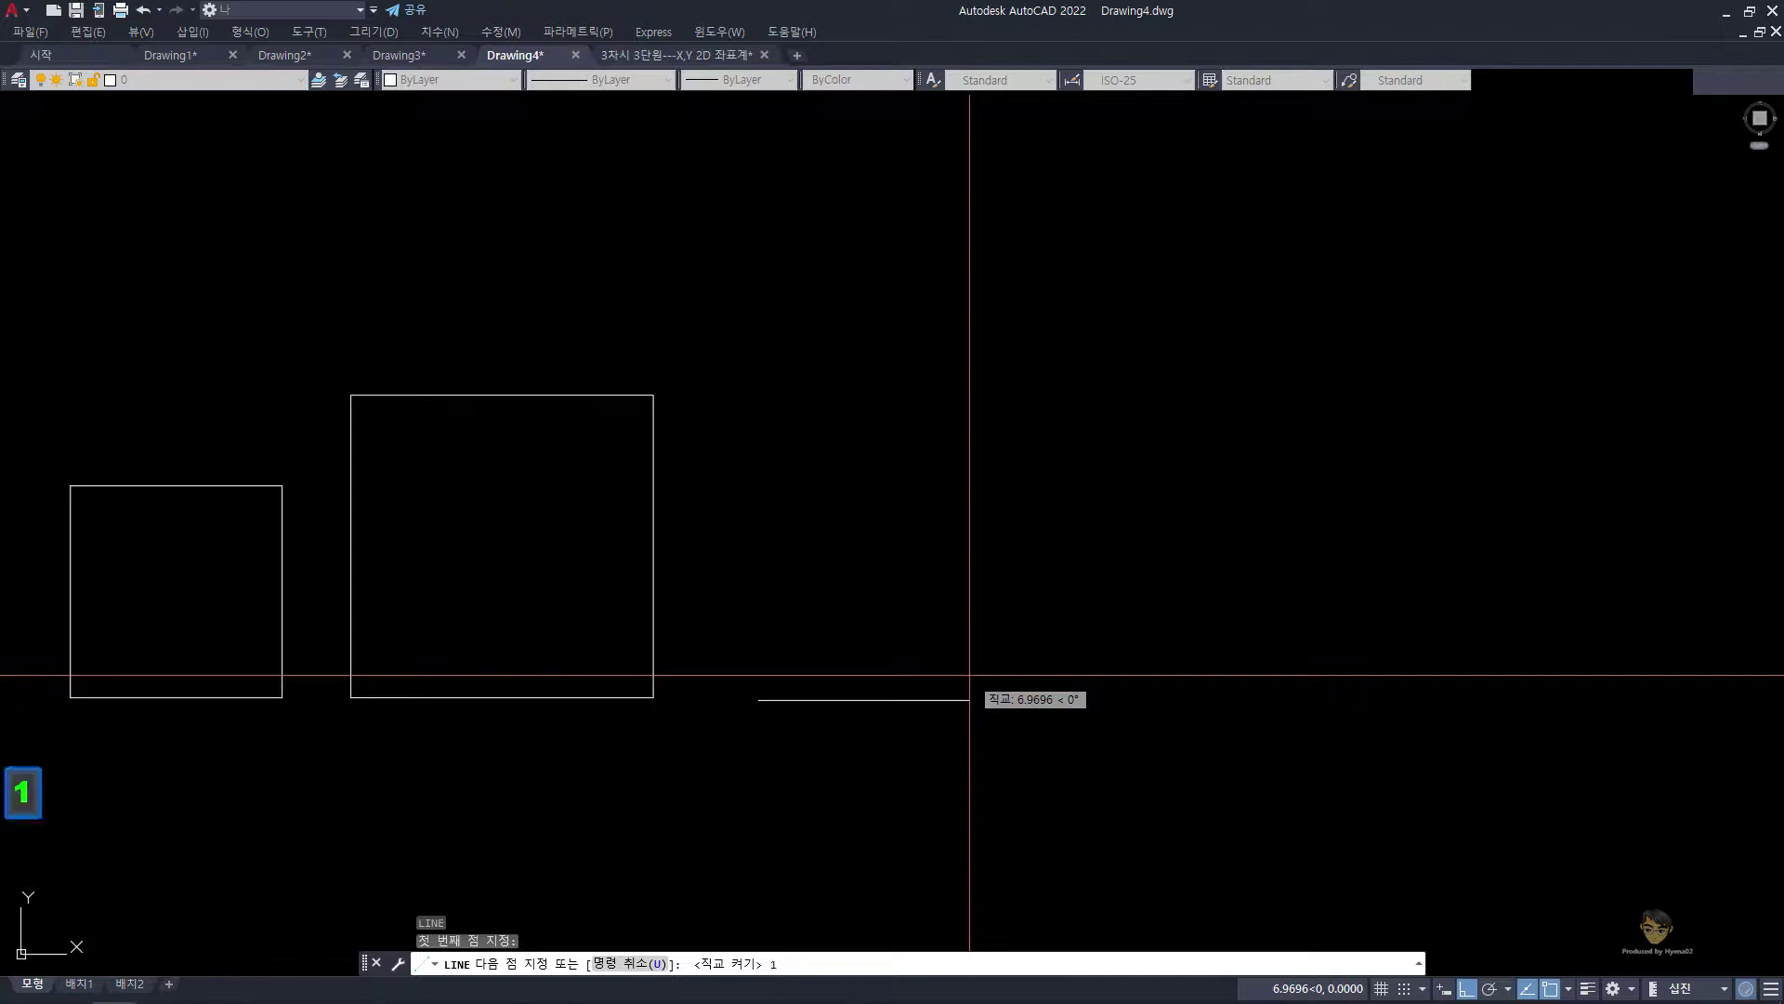
pyautogui.write('0')
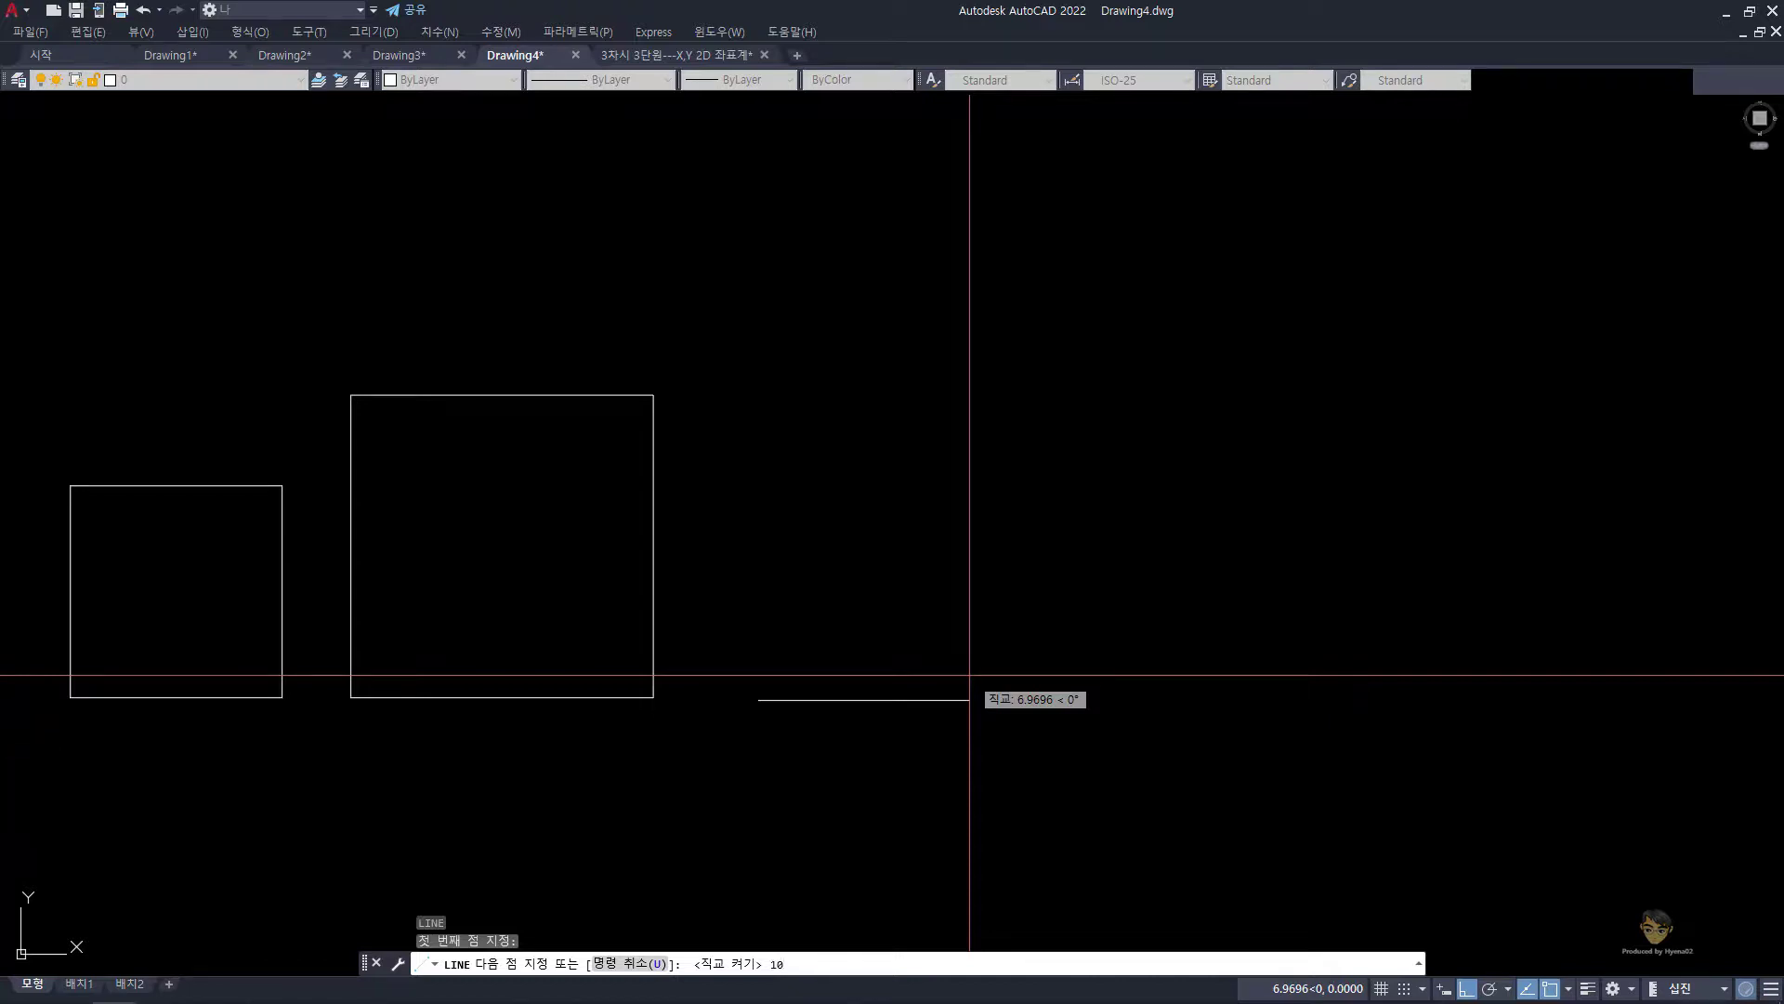
pyautogui.press('Return')
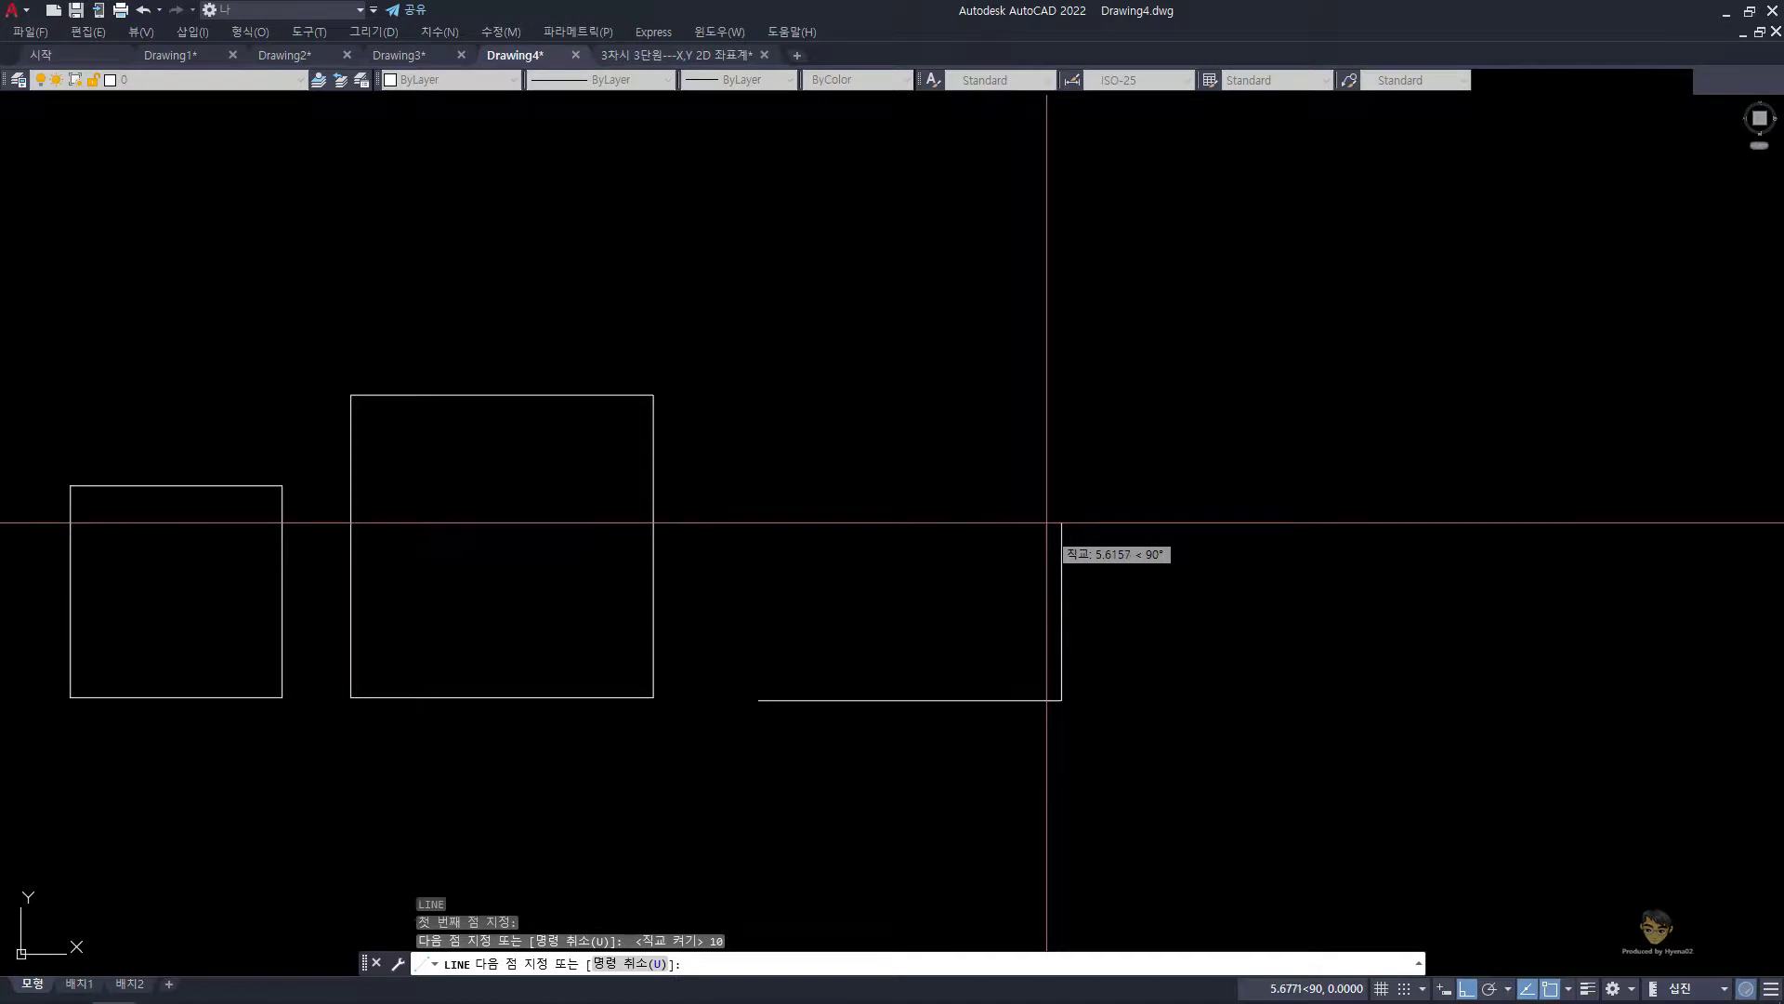
pyautogui.write('1')
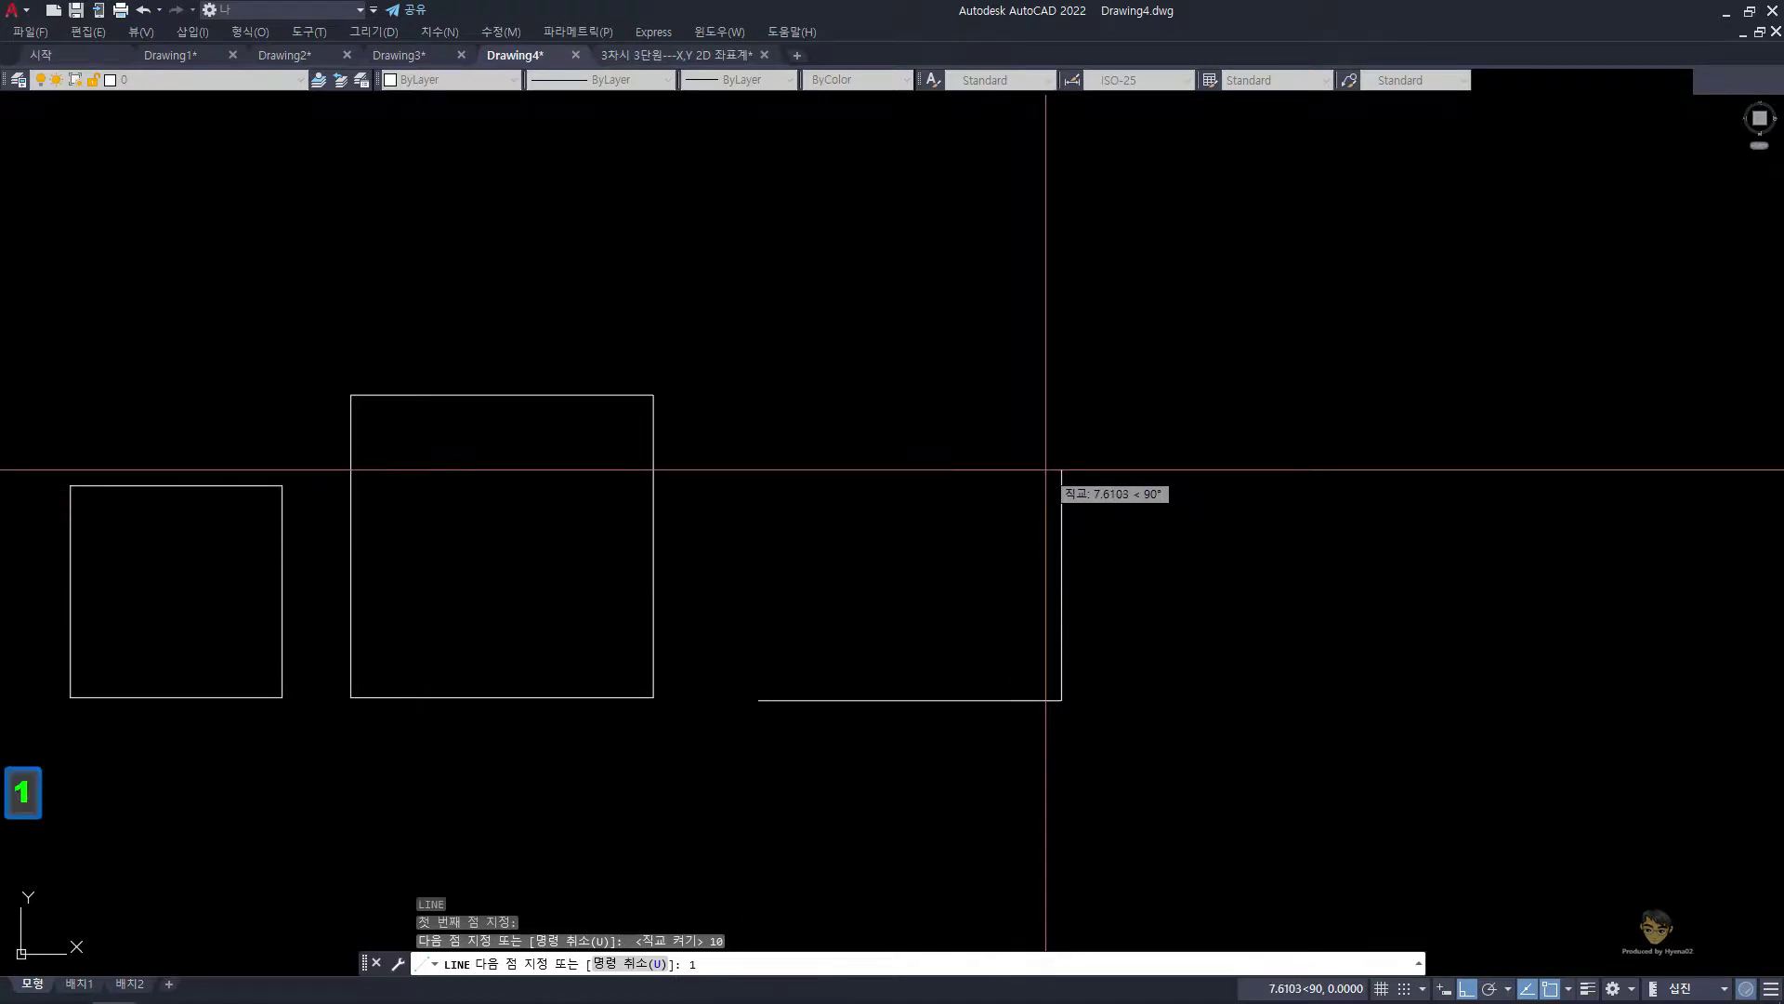
pyautogui.write('0')
pyautogui.press('Return')
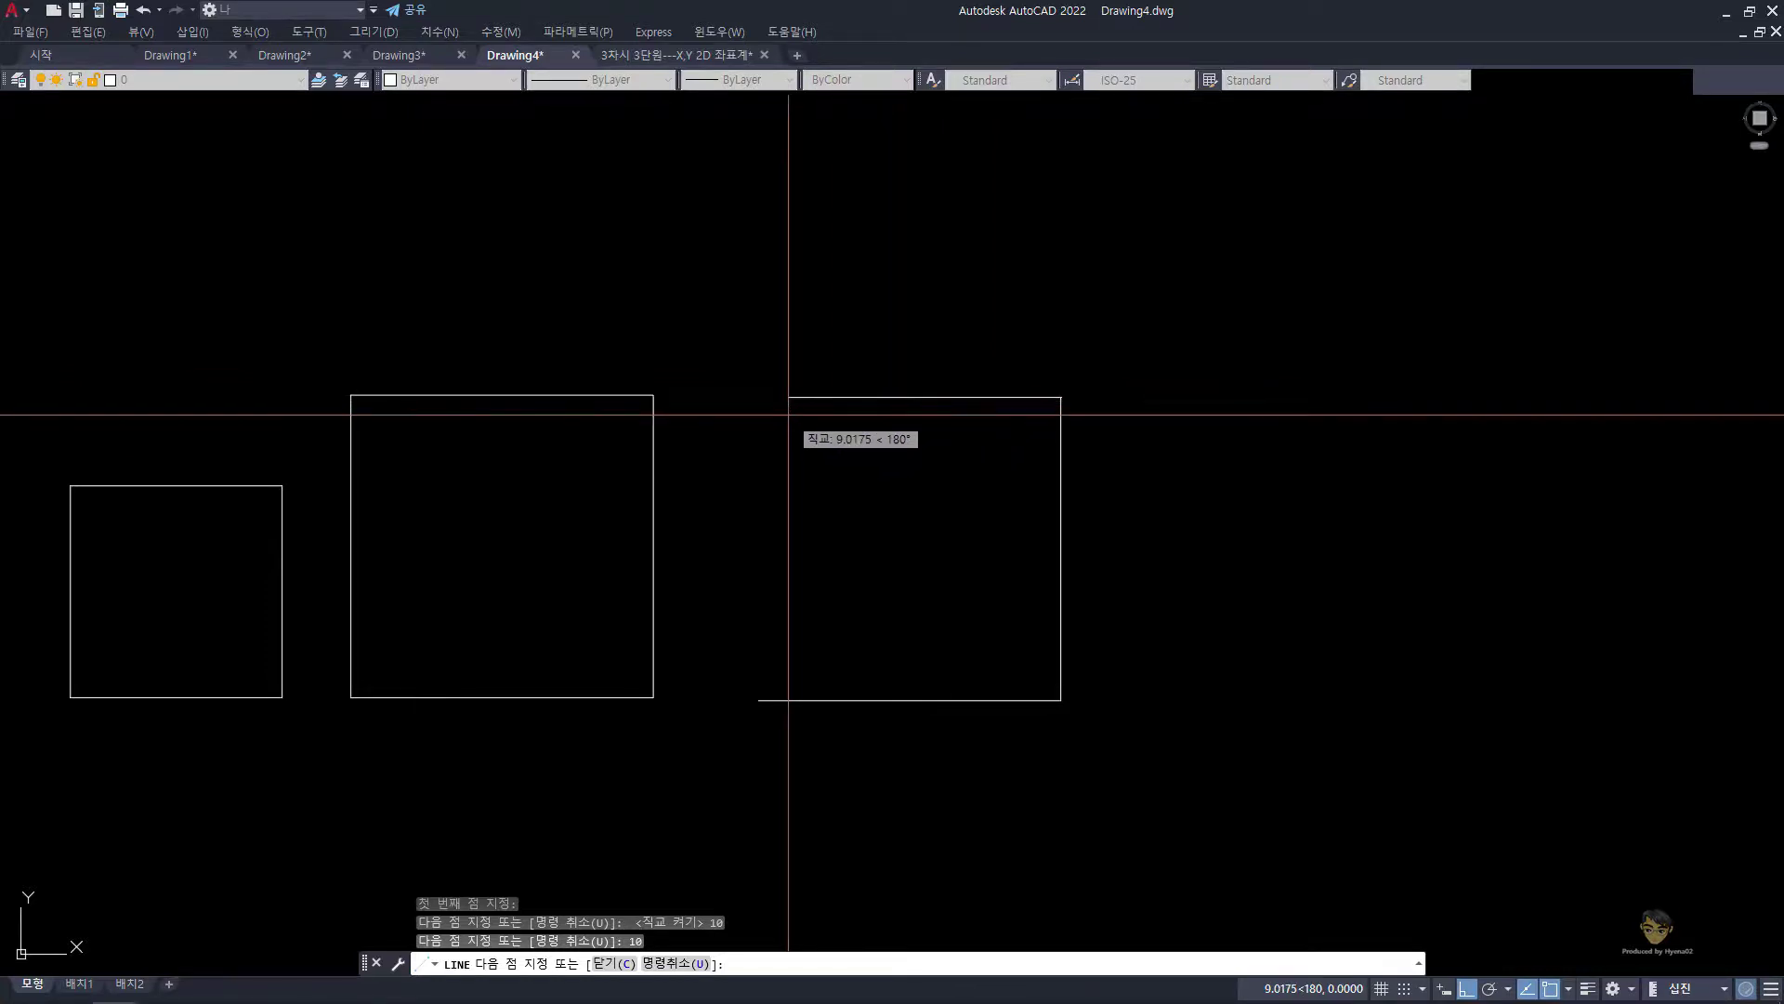
# Step: Draw the square's upper edge 10 units to the left and its left edge 10 units downward, and end the line
pyautogui.write('10')
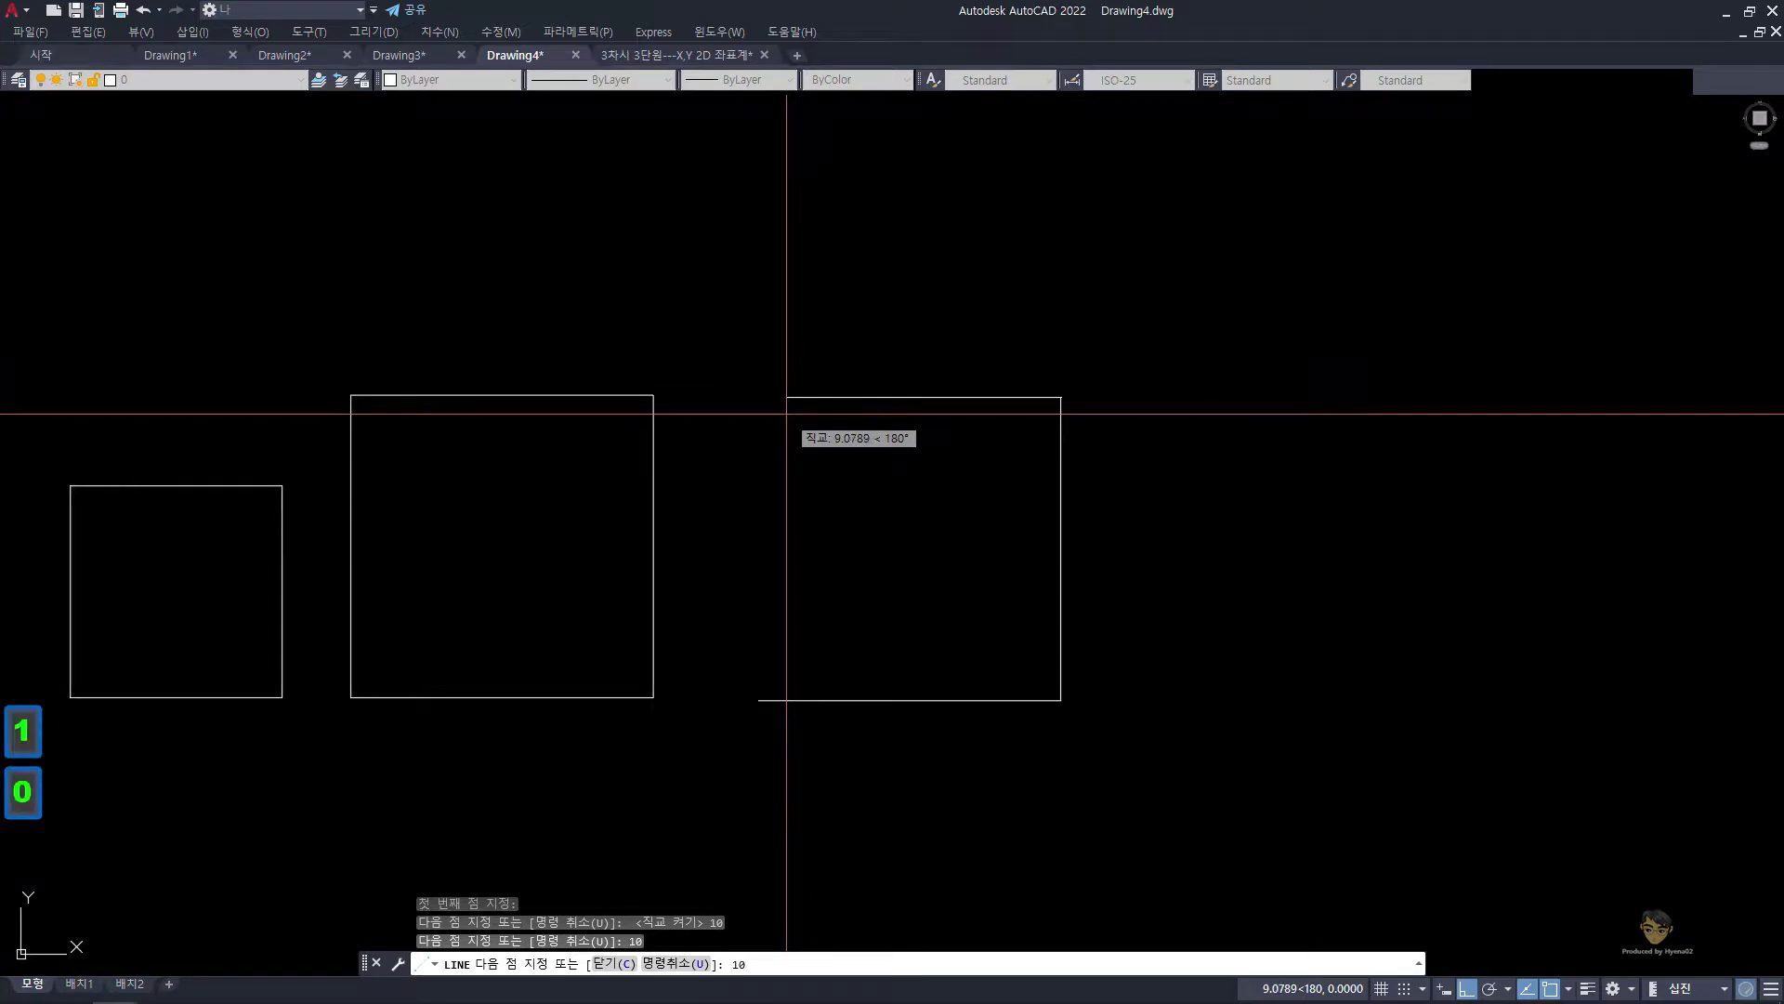
pyautogui.press('Return')
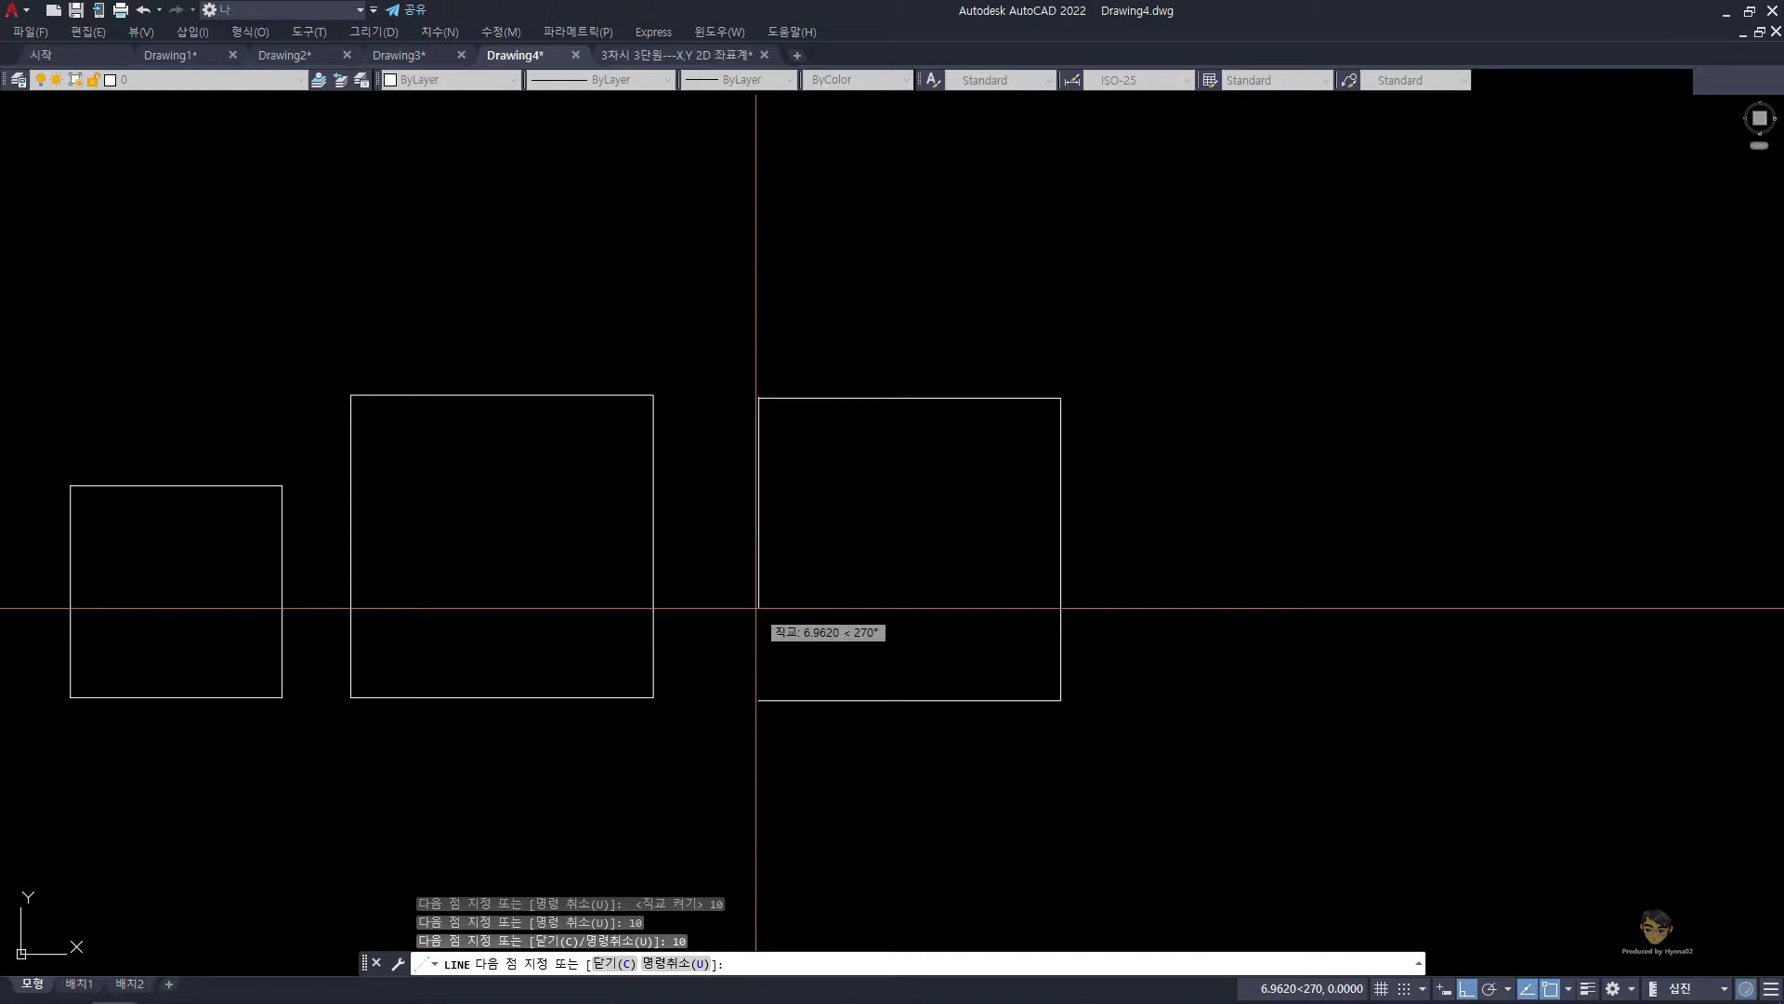
pyautogui.write('10')
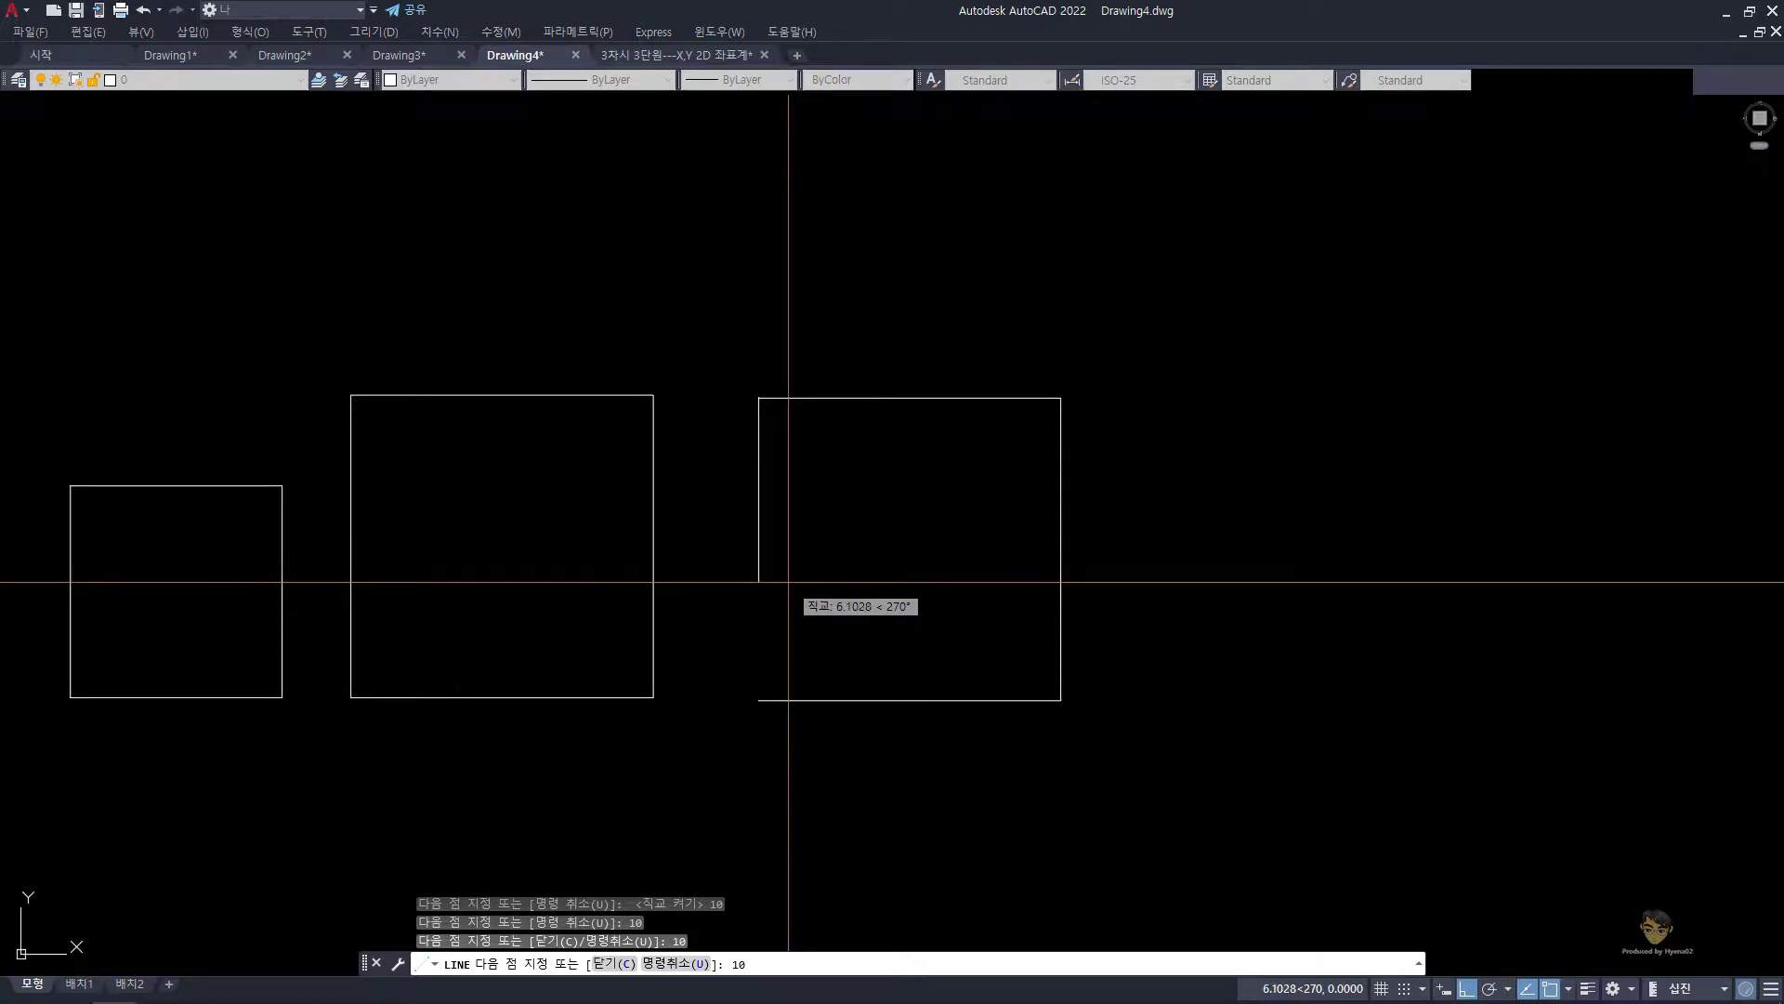
pyautogui.press('BackSpace')
pyautogui.press('BackSpace')
pyautogui.press('BackSpace')
pyautogui.write('c')
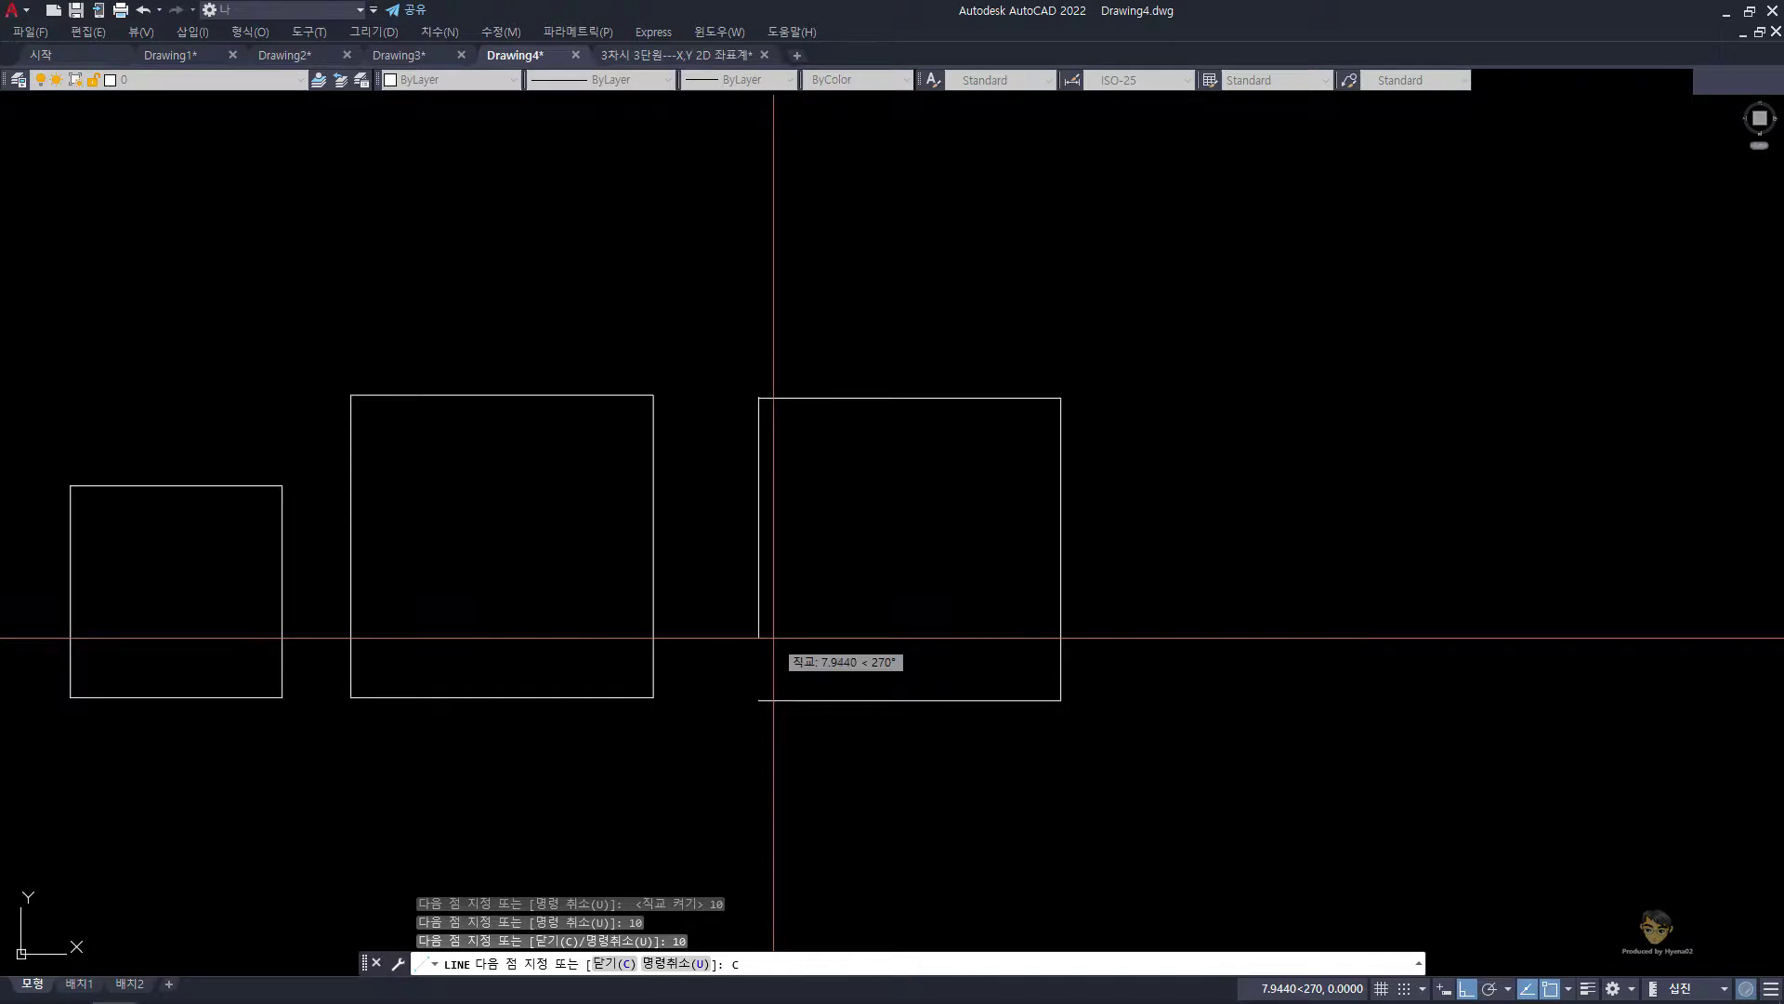
pyautogui.press('BackSpace')
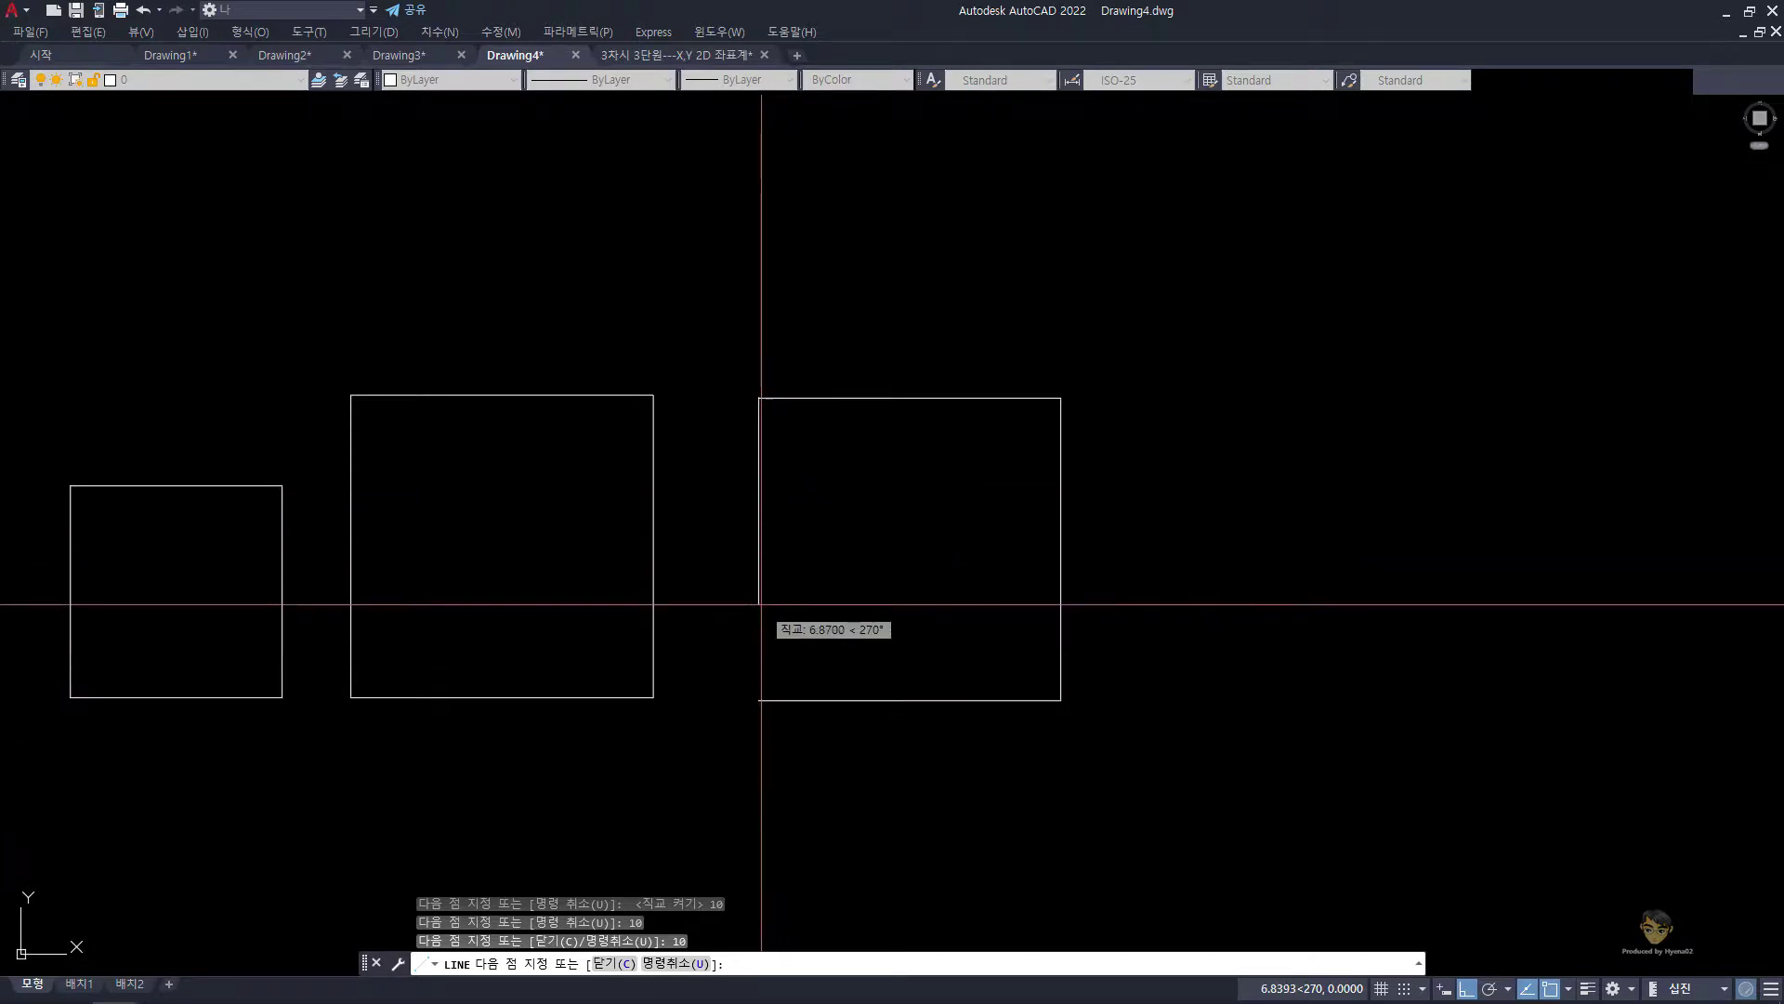
pyautogui.write('10')
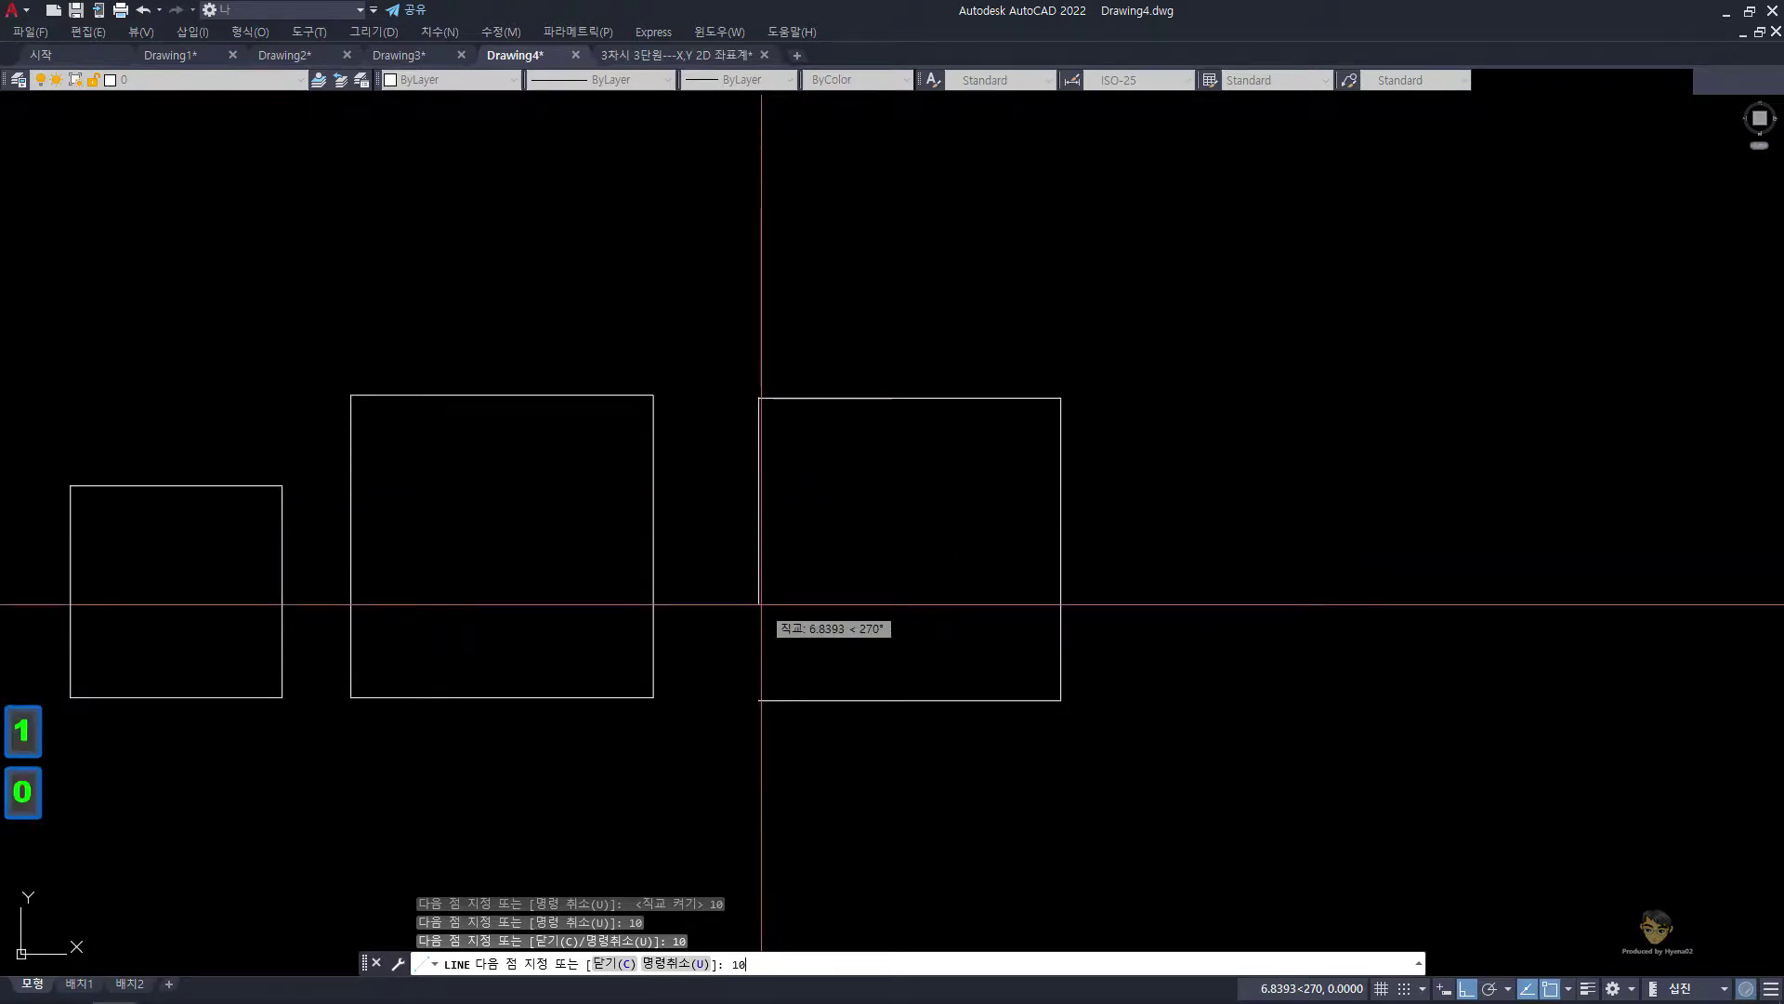
pyautogui.press('Return')
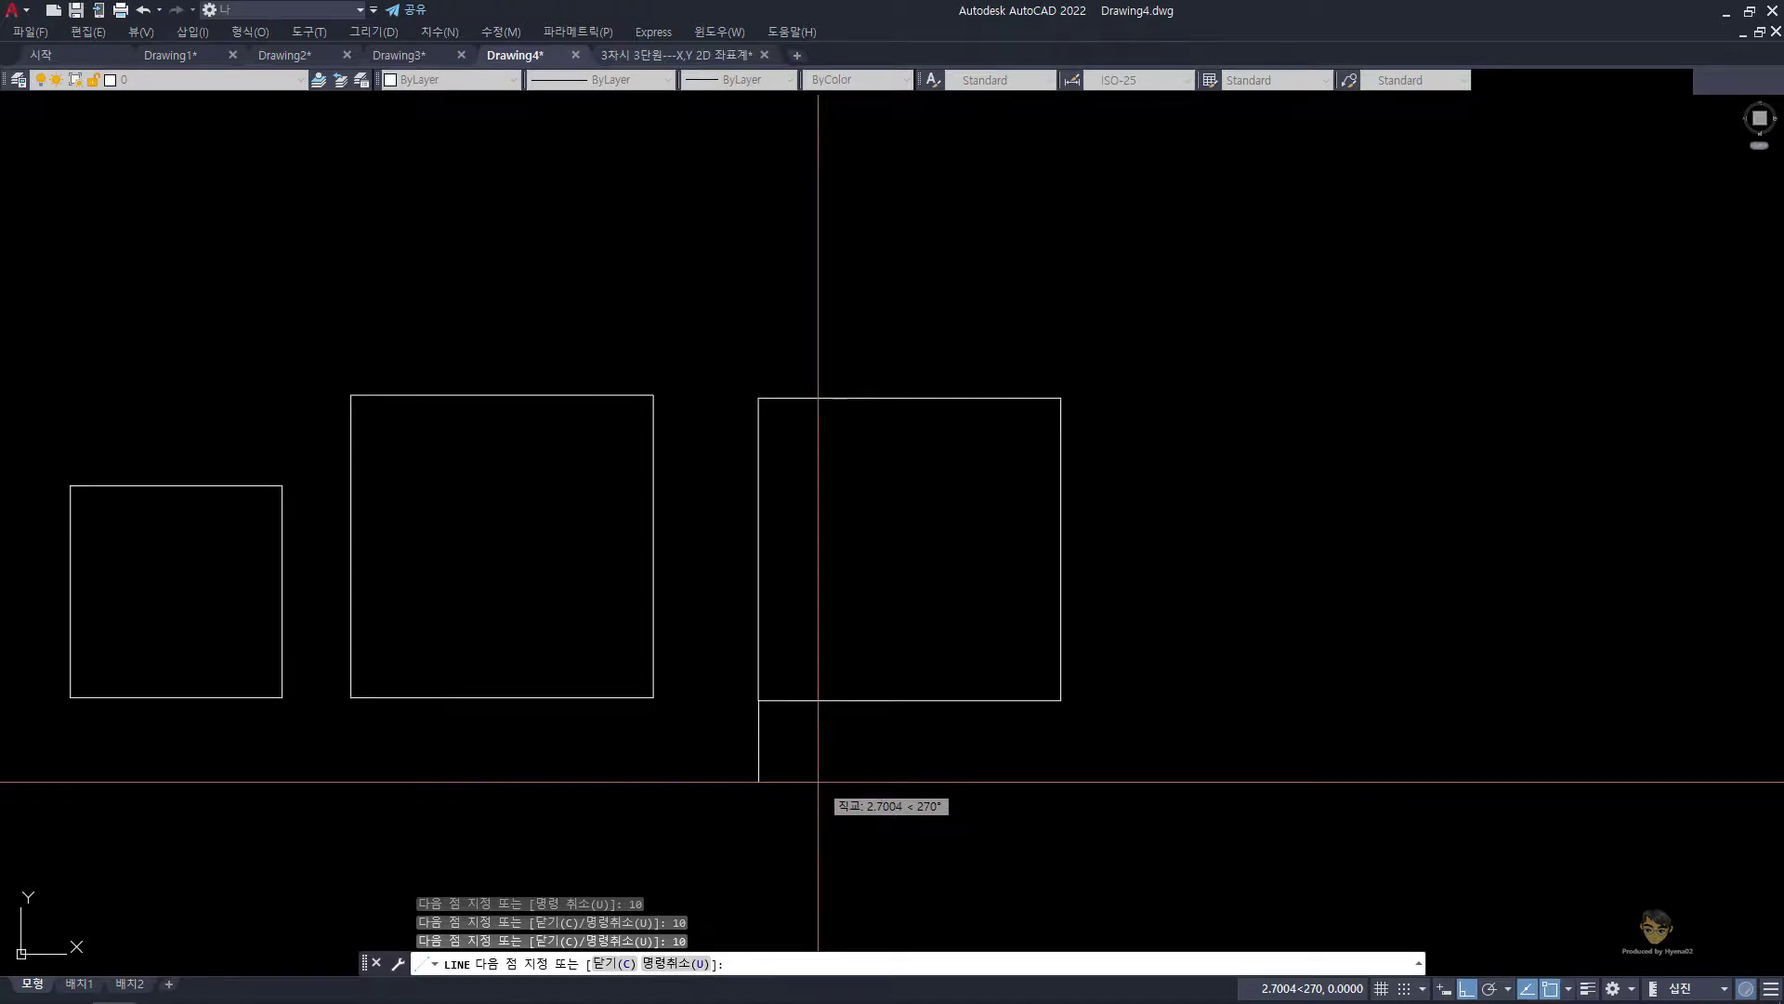
pyautogui.press('space')
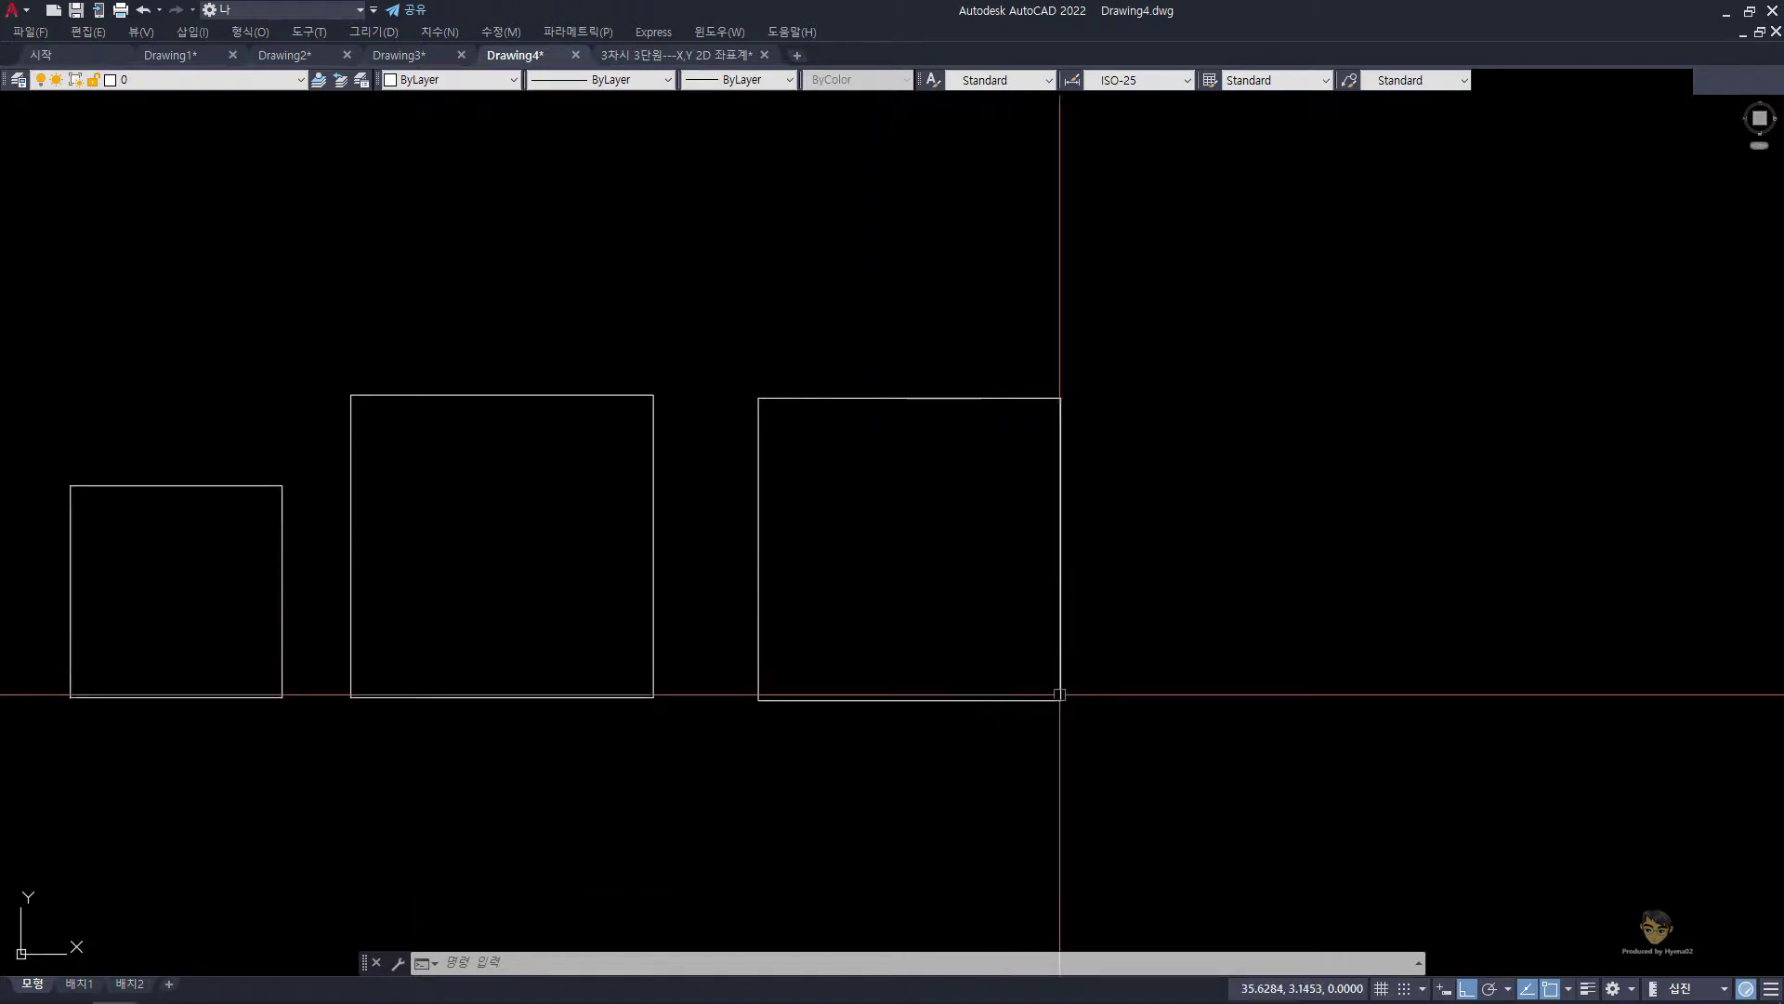
# Step: Erase all four edges of the 10-unit square drawn in Ortho mode
pyautogui.click(1132, 796)
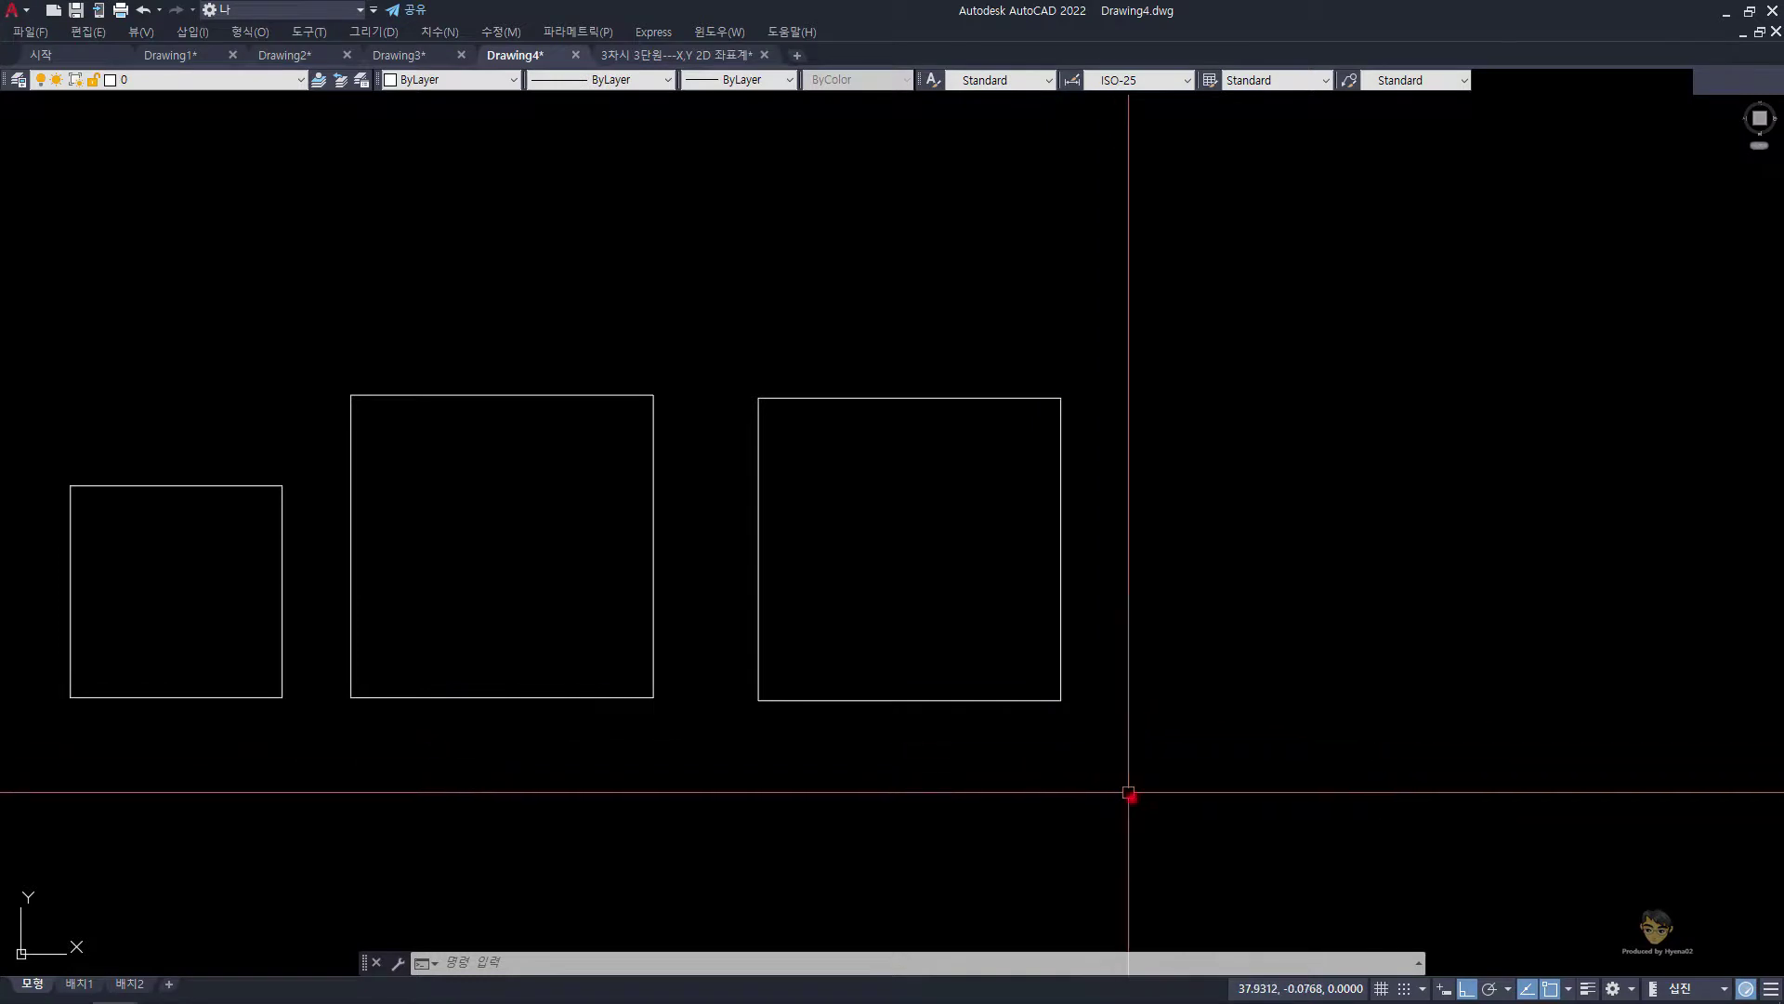
pyautogui.click(728, 362)
pyautogui.write('e')
pyautogui.press('space')
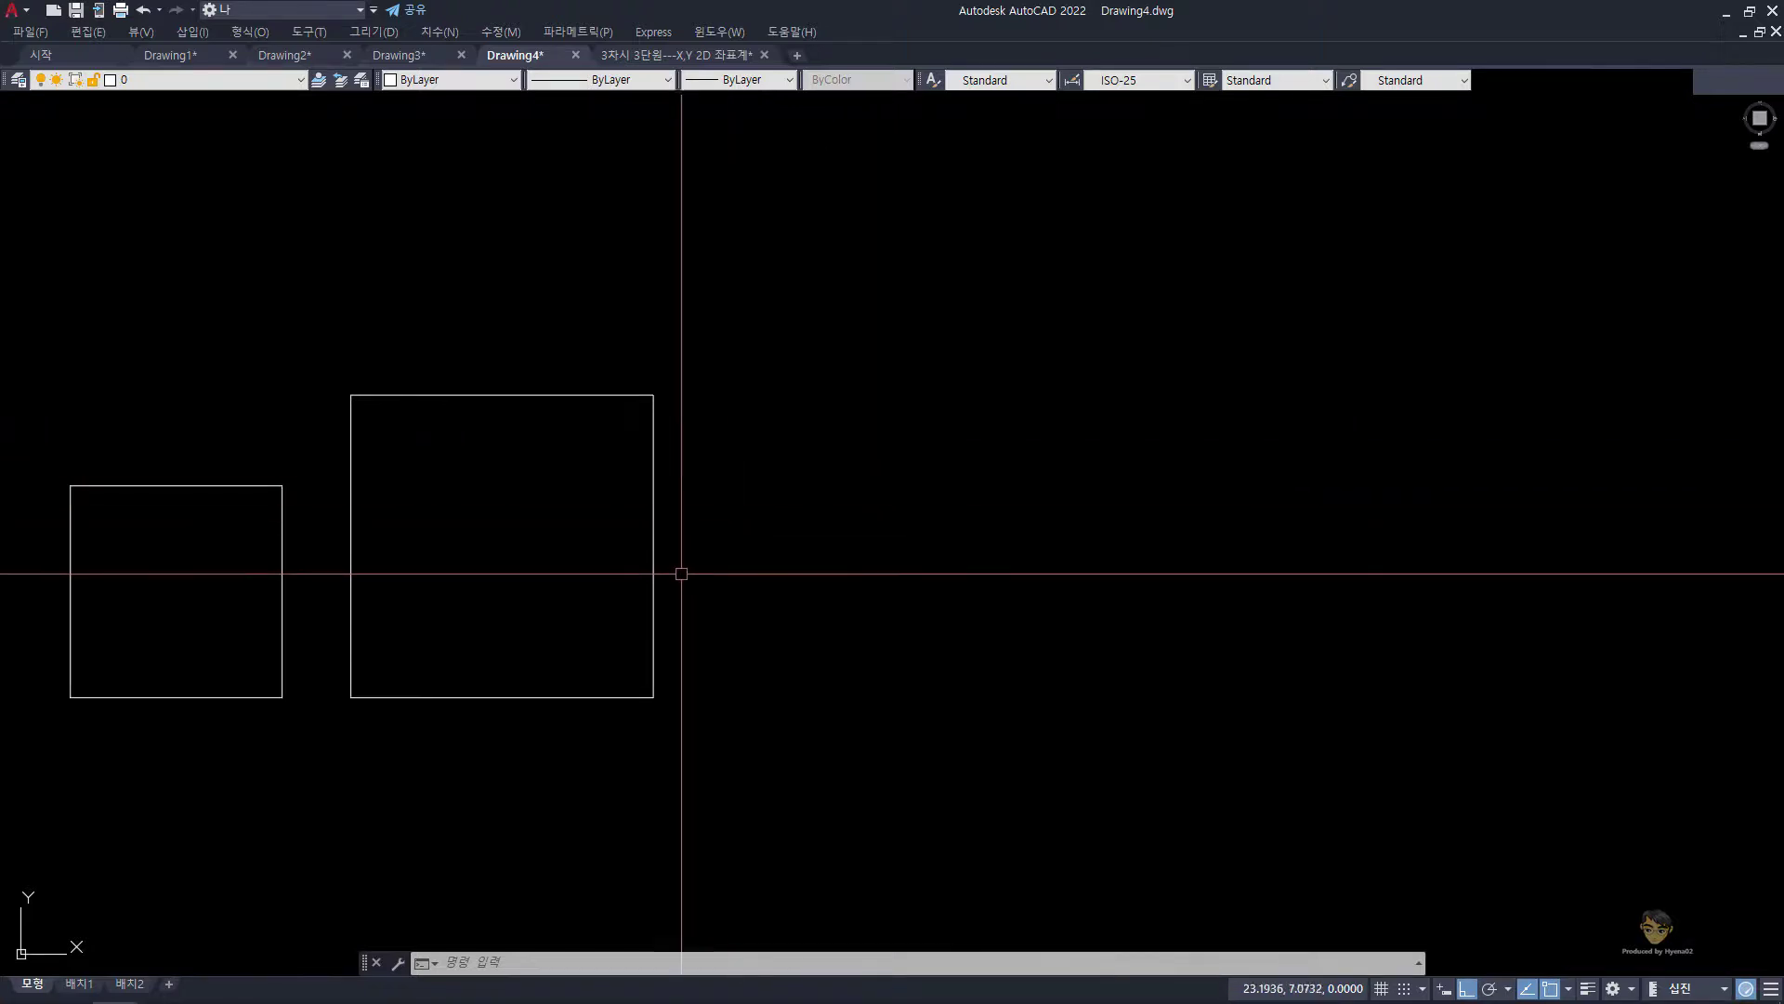
# Step: Switch to the practice image 실습과제3-1,2001.png in ALSee, examine the dimensioned figures down to exercise 3-2, and return to AutoCAD's Drawing4
pyautogui.click(161, 985)
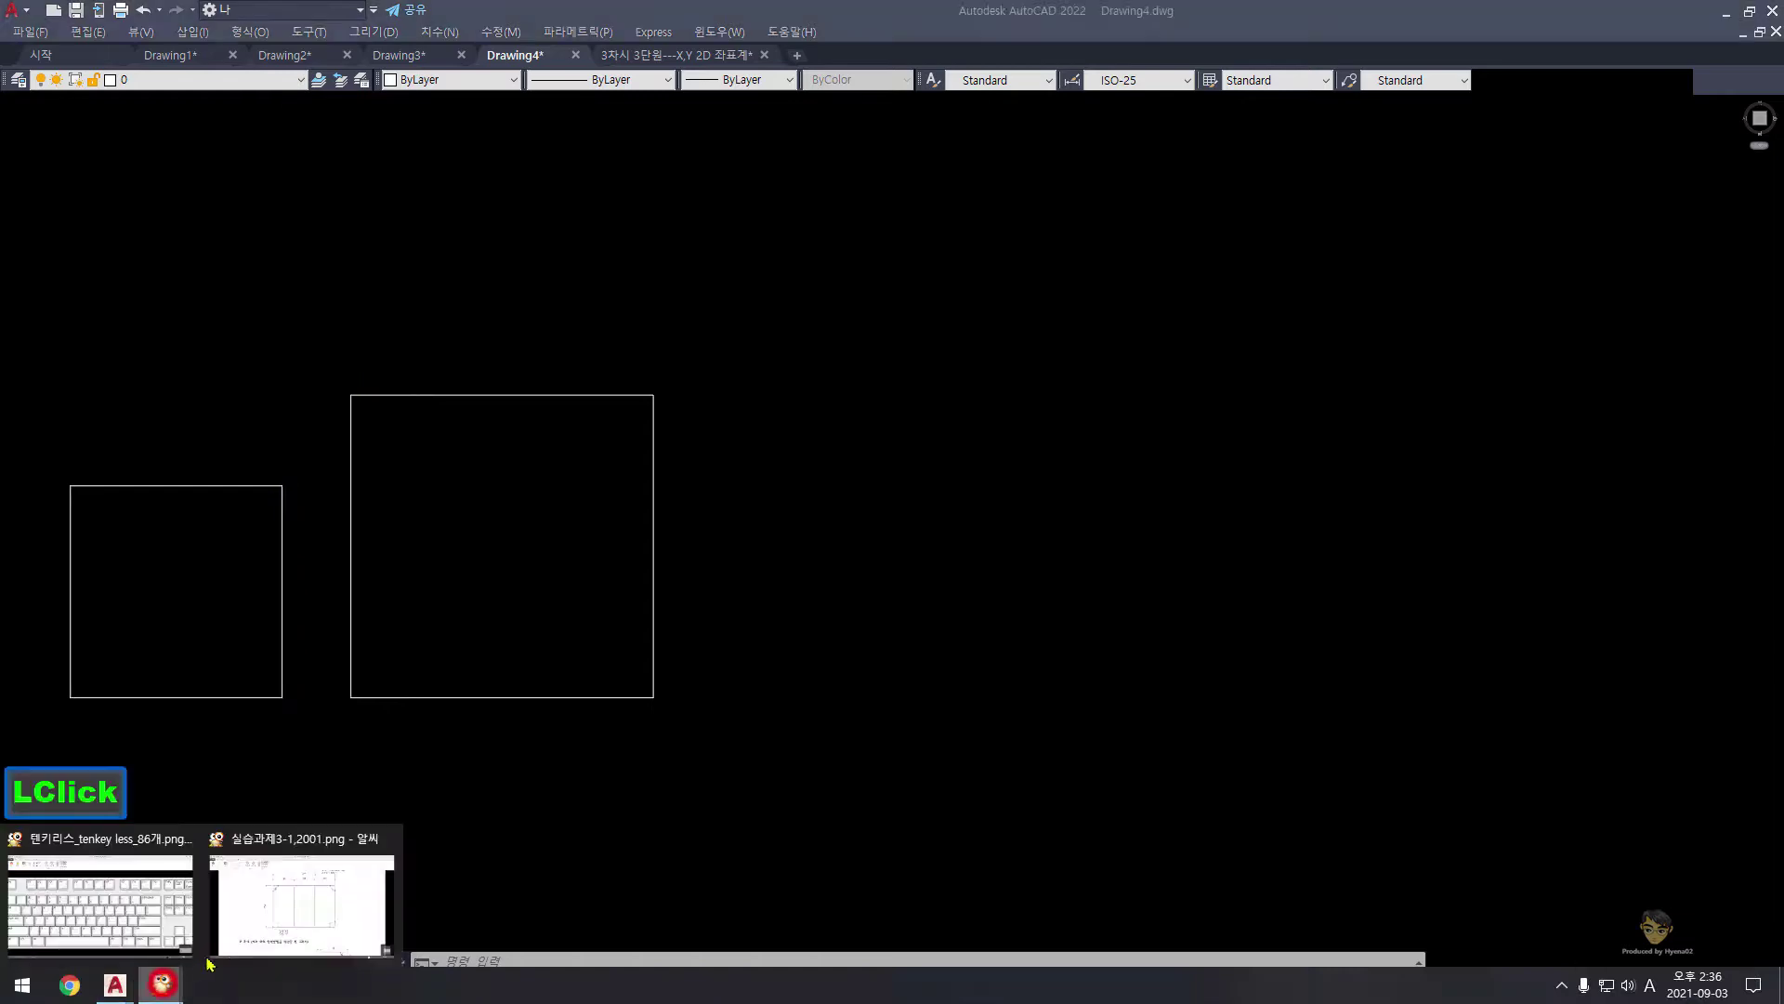
pyautogui.click(279, 934)
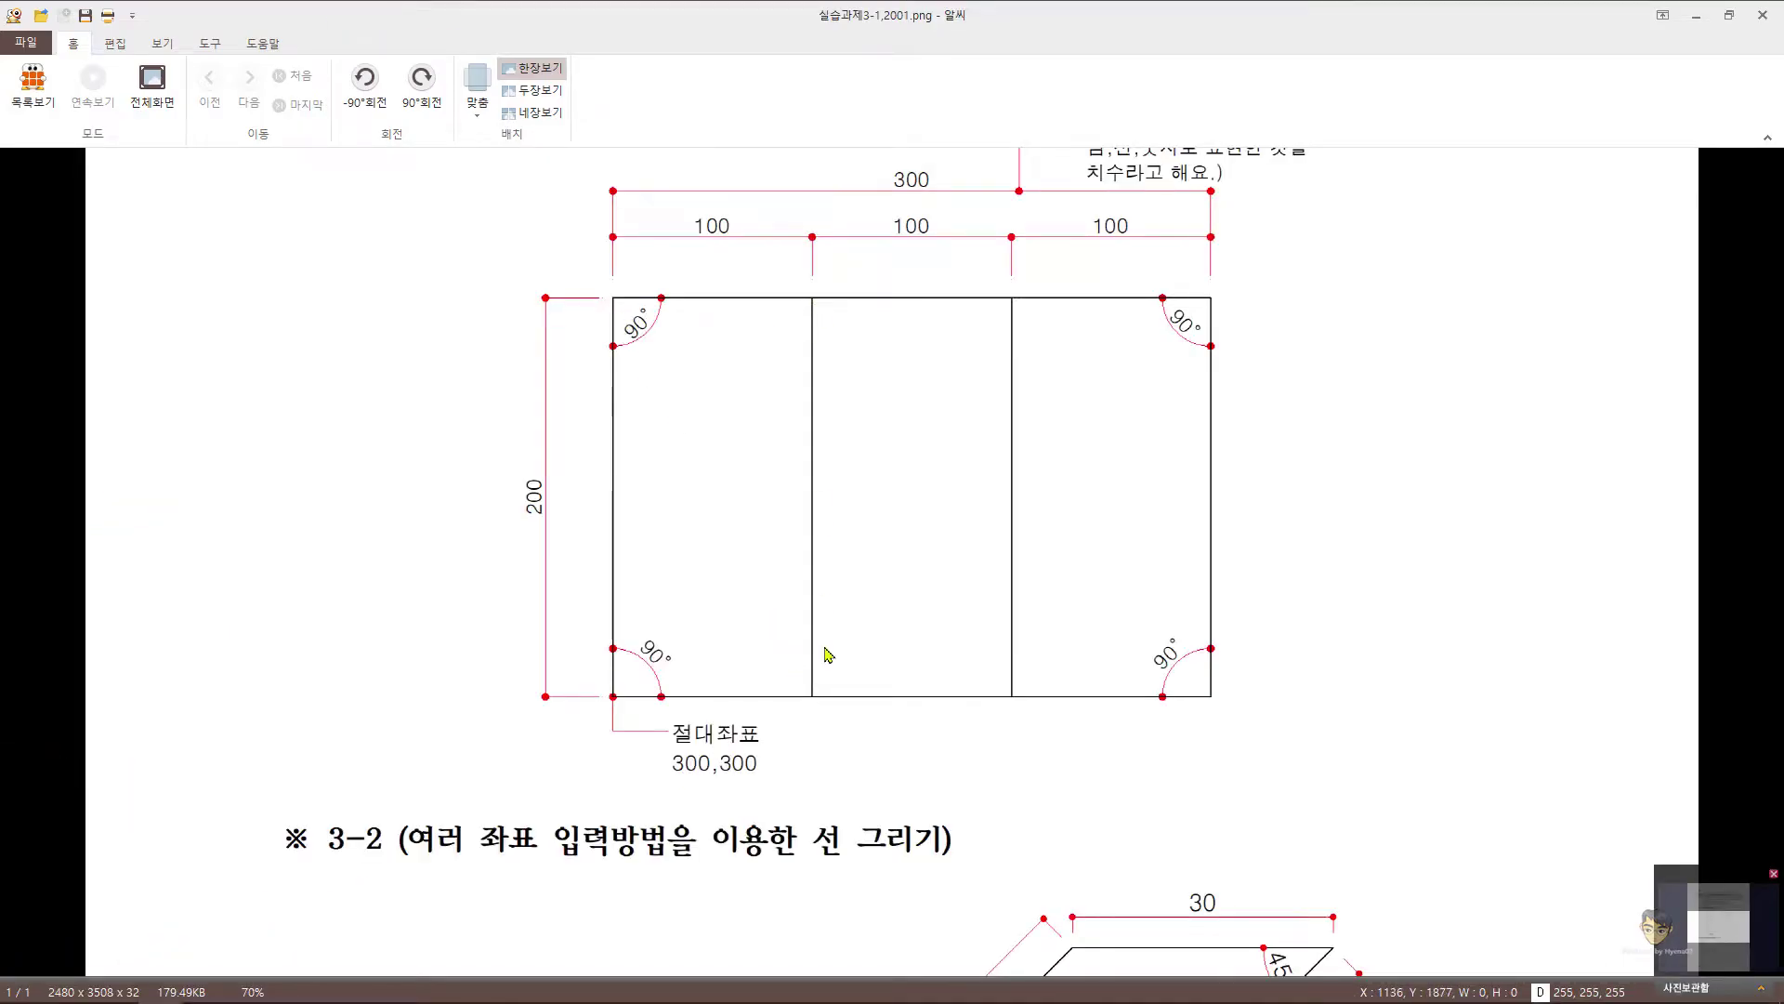
pyautogui.scroll(-4, 849, 789)
pyautogui.click(849, 865)
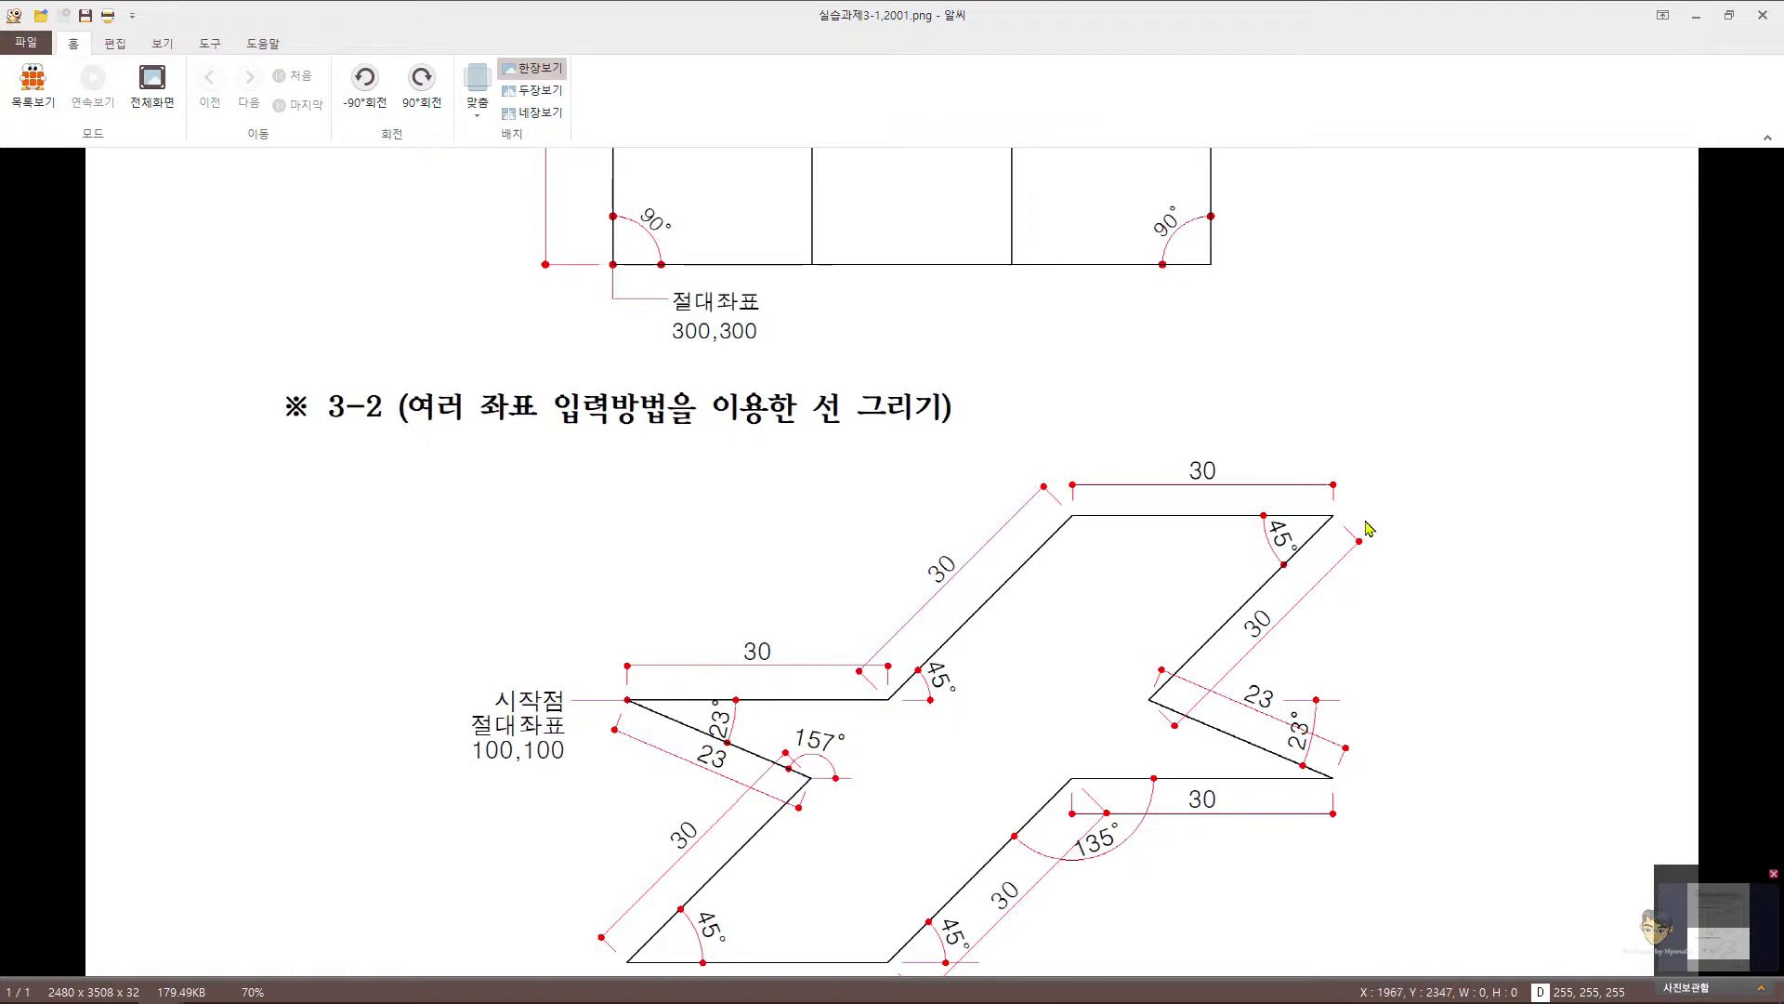
pyautogui.click(1694, 21)
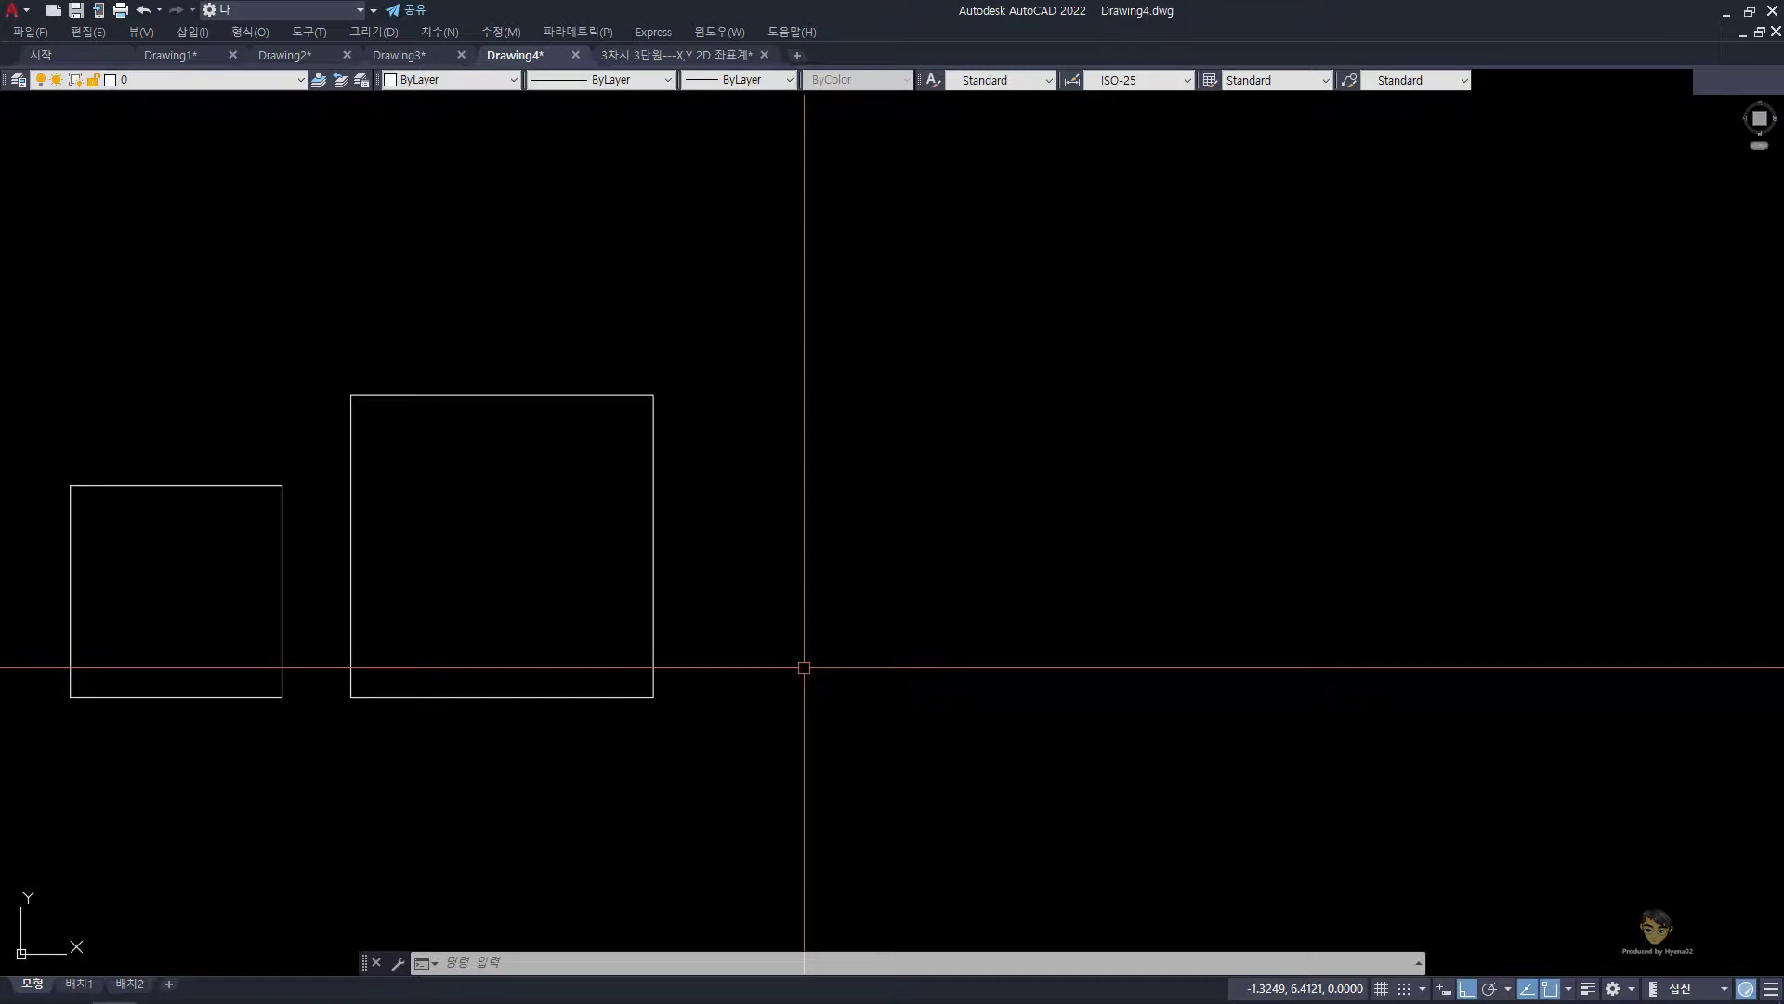
pyautogui.write('L')
pyautogui.press('Return')
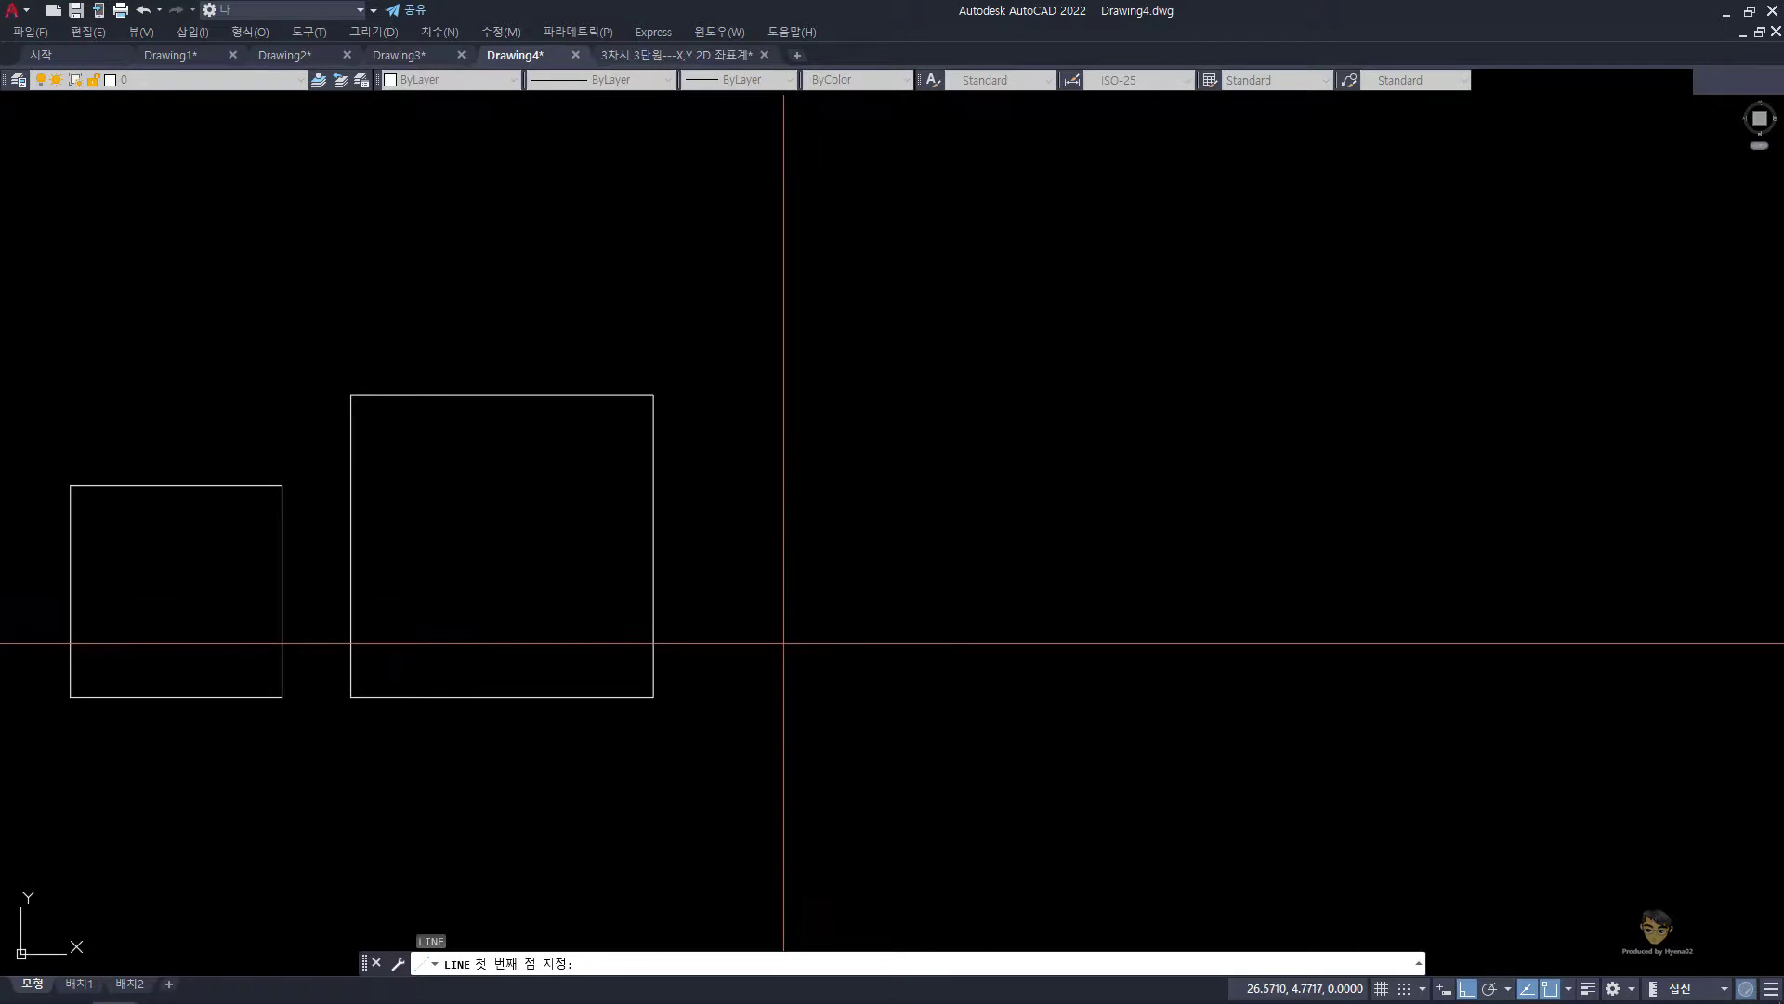
pyautogui.click(748, 700)
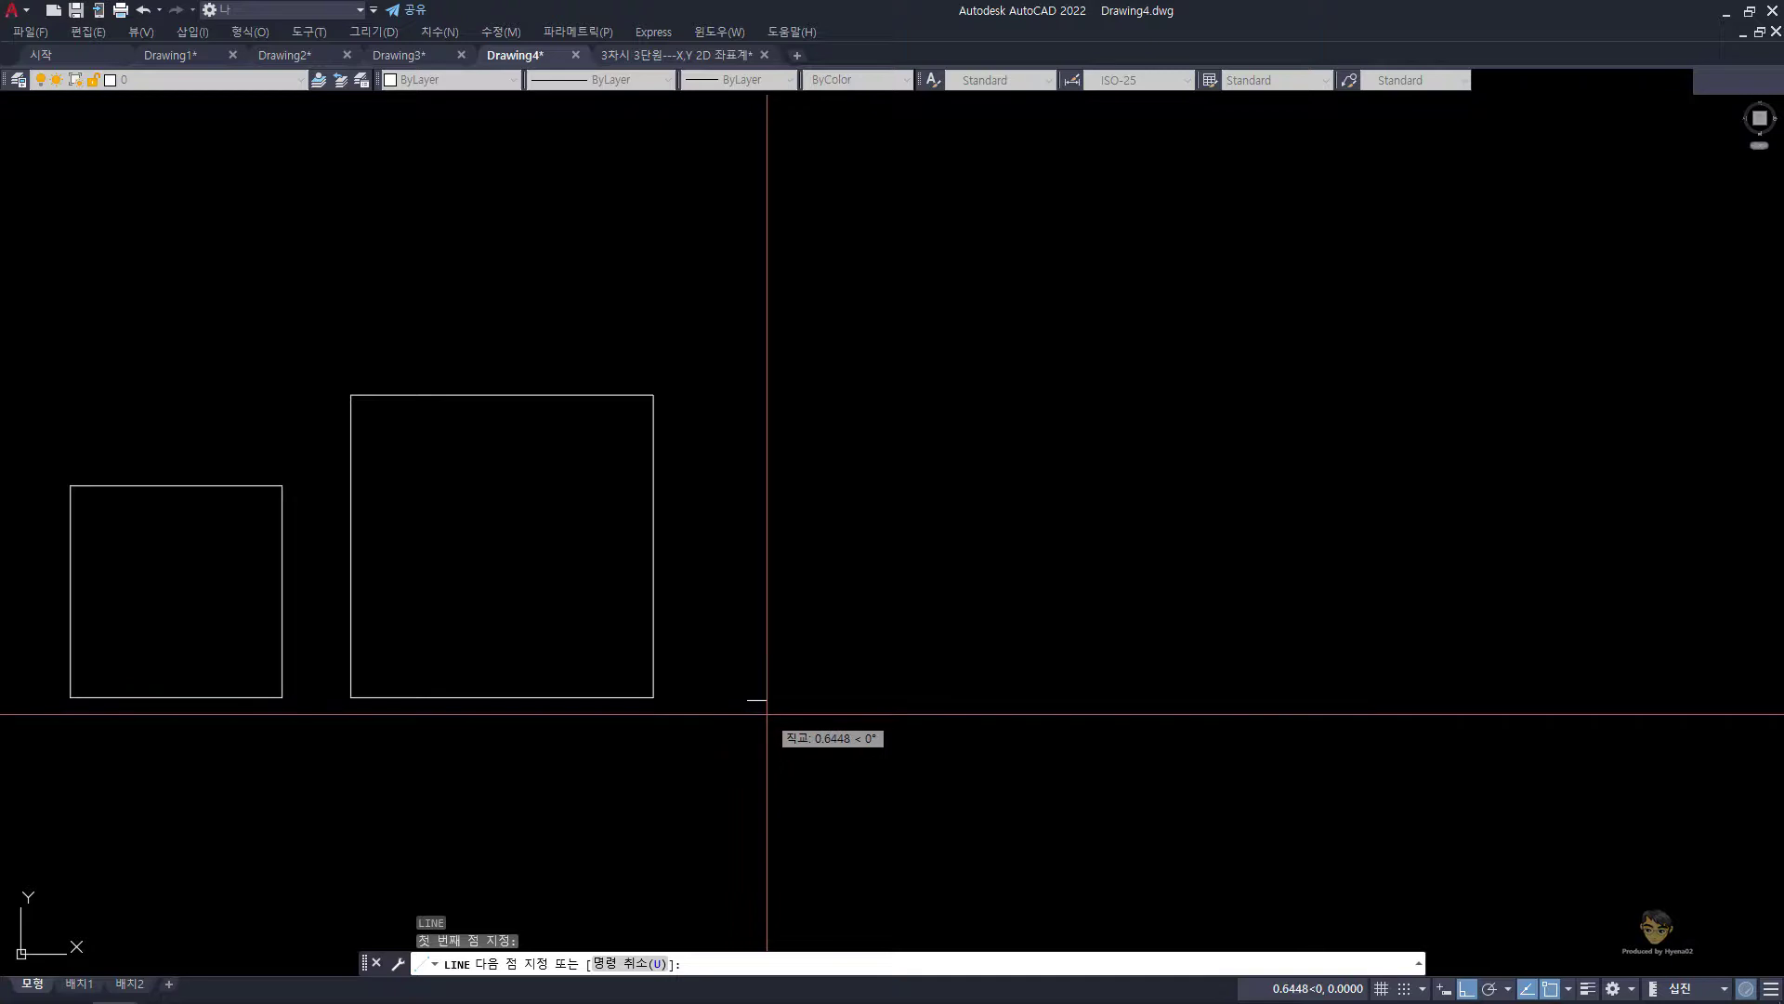
pyautogui.write('@10<')
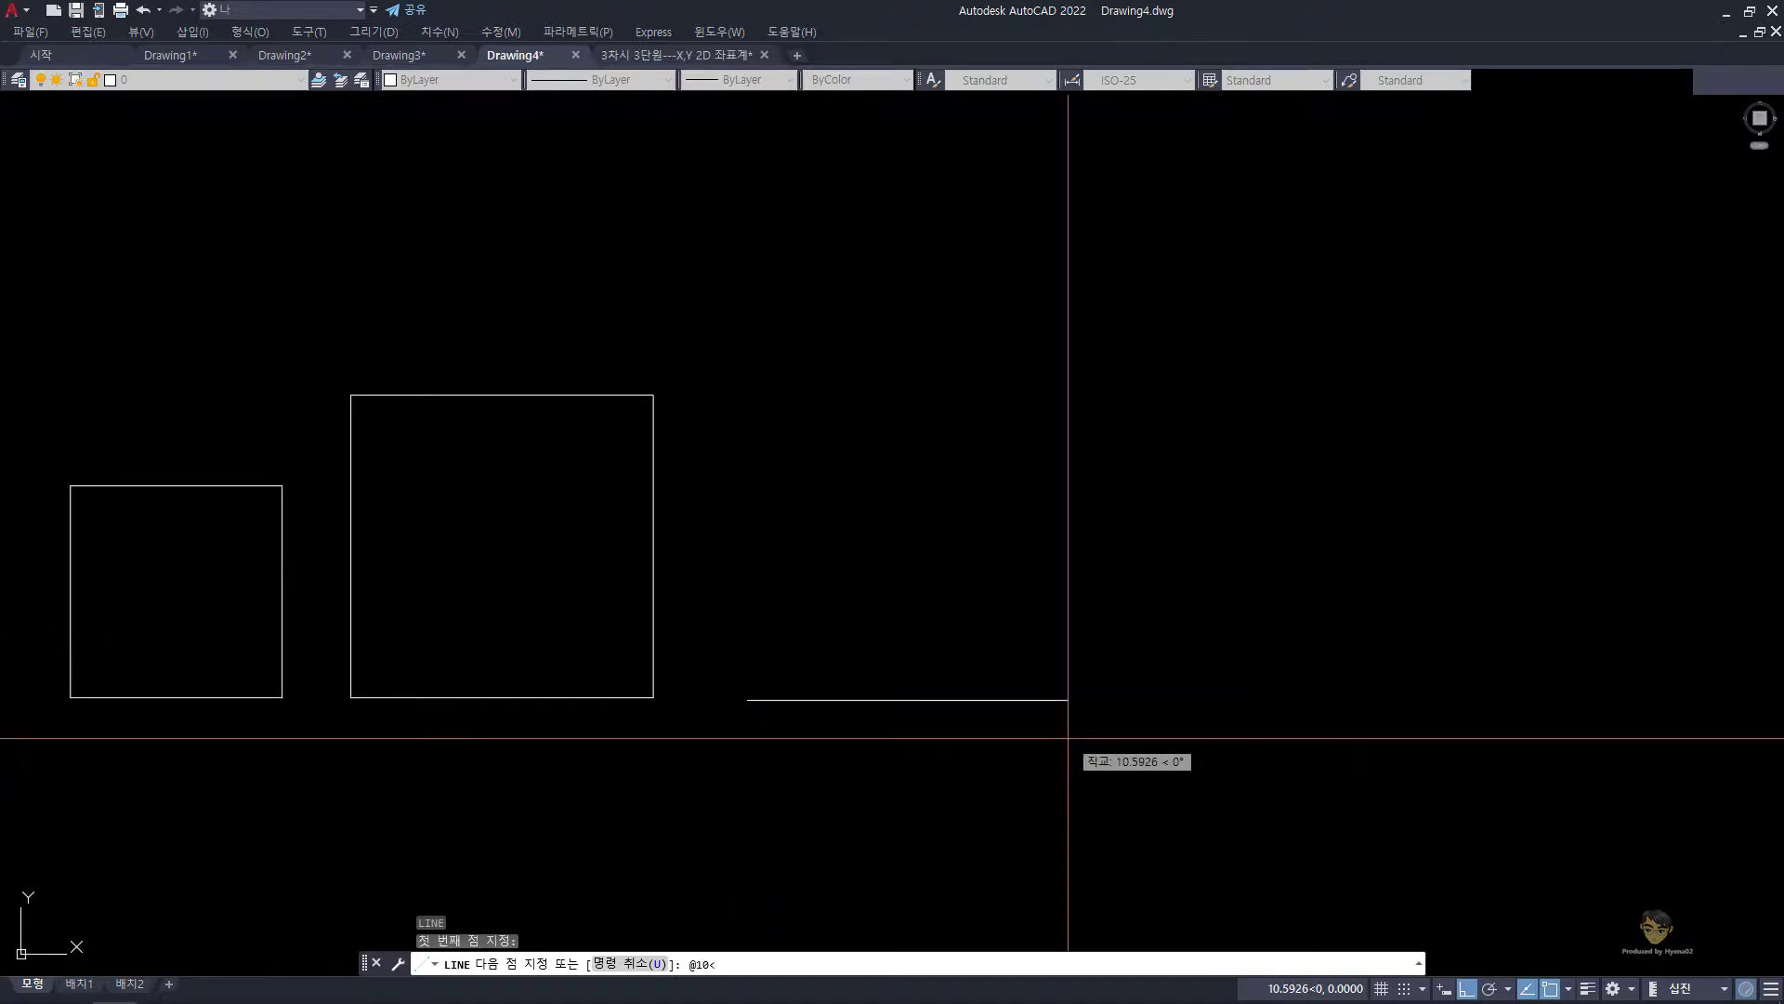
pyautogui.write('0')
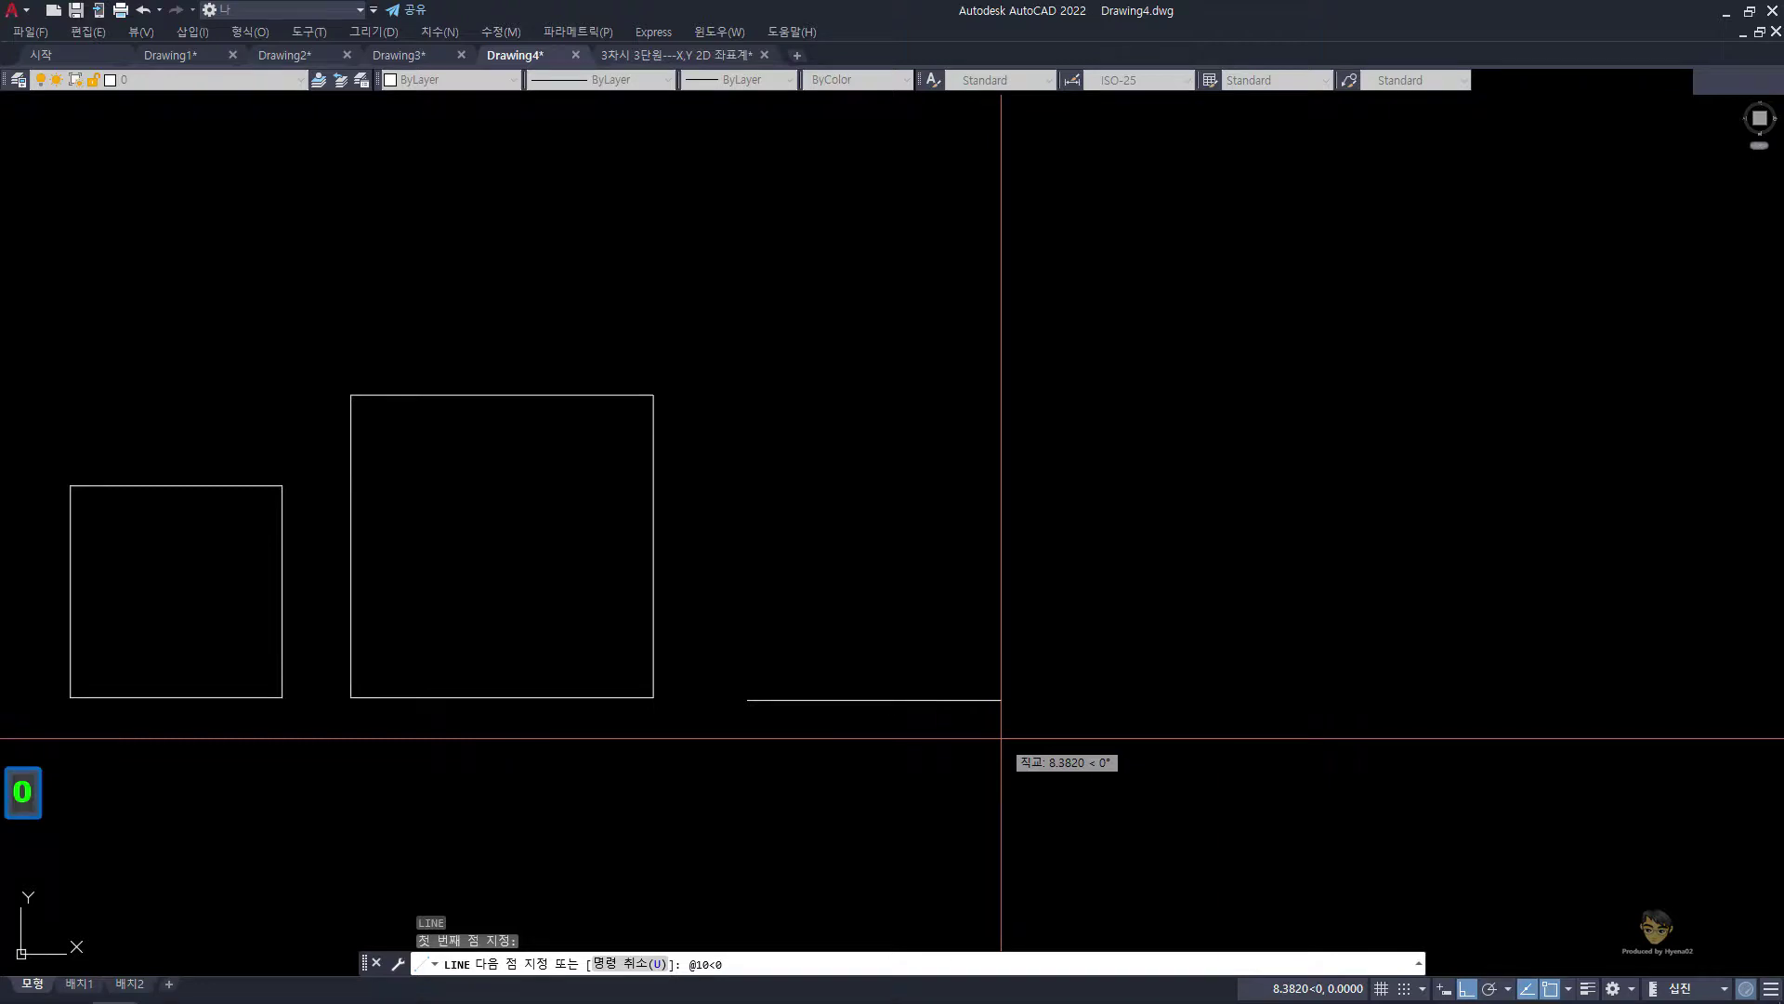
pyautogui.press('Return')
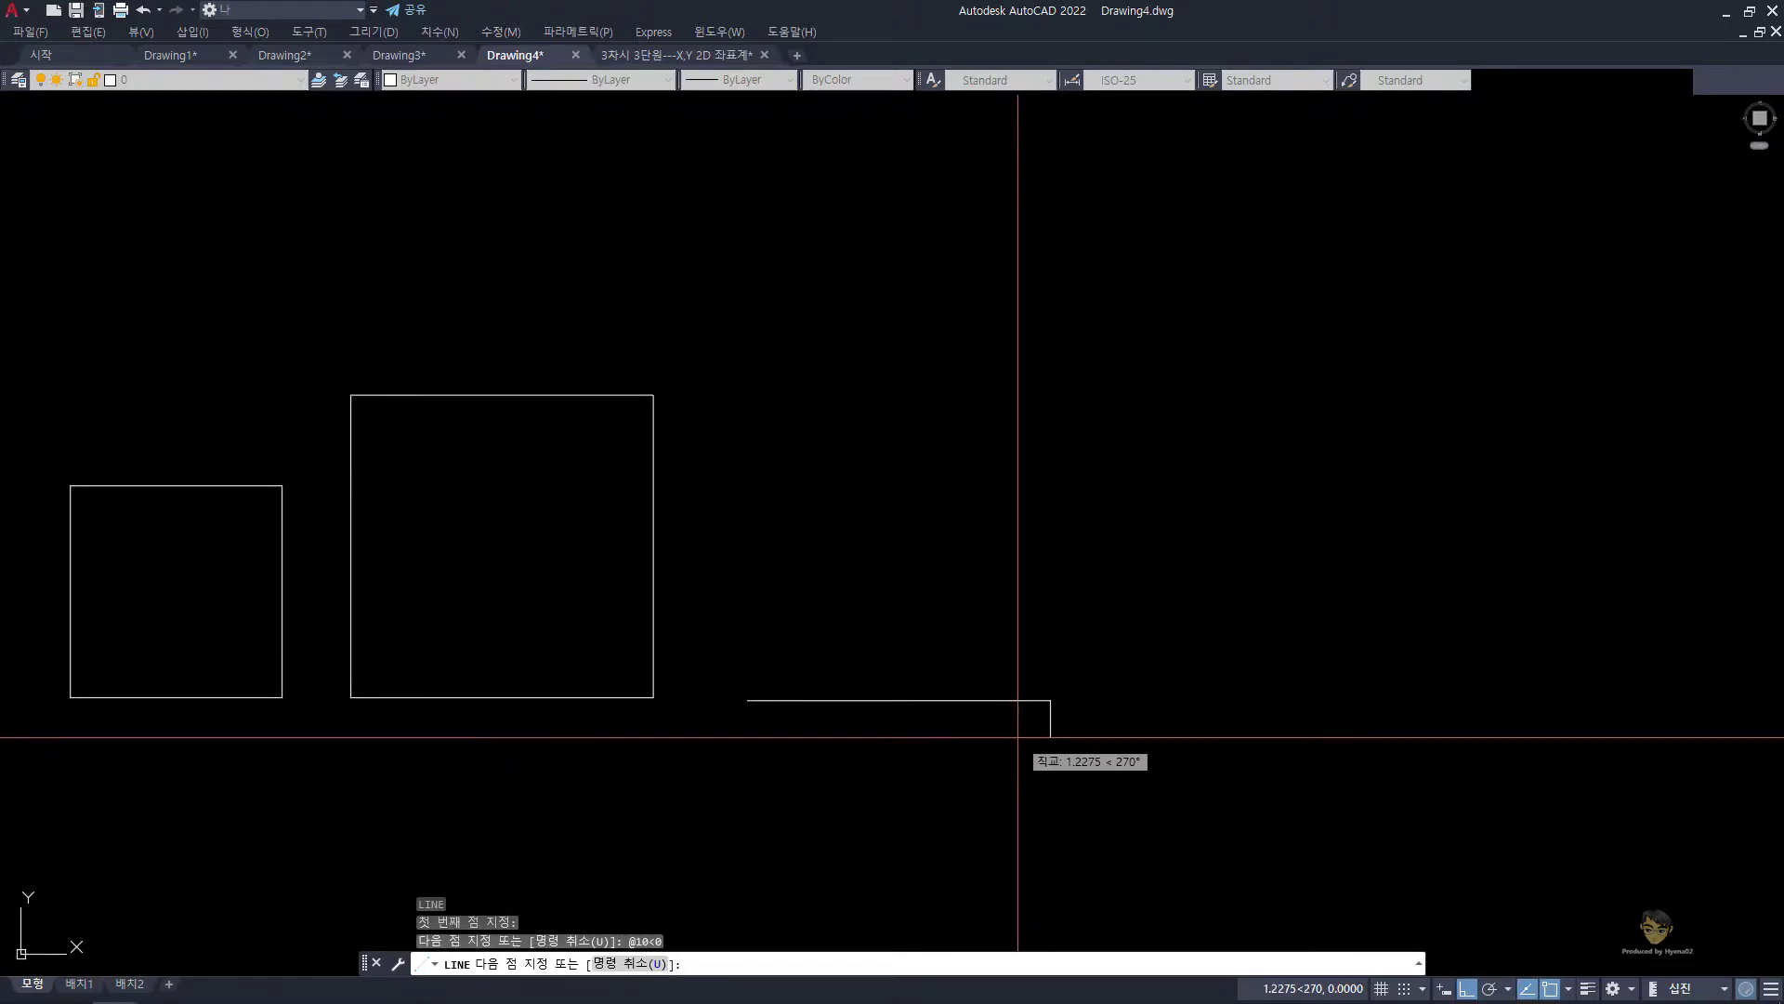
# Step: Toggle Ortho mode off and on again, and draw the new square's right edge 10 units upward
pyautogui.press('F8')
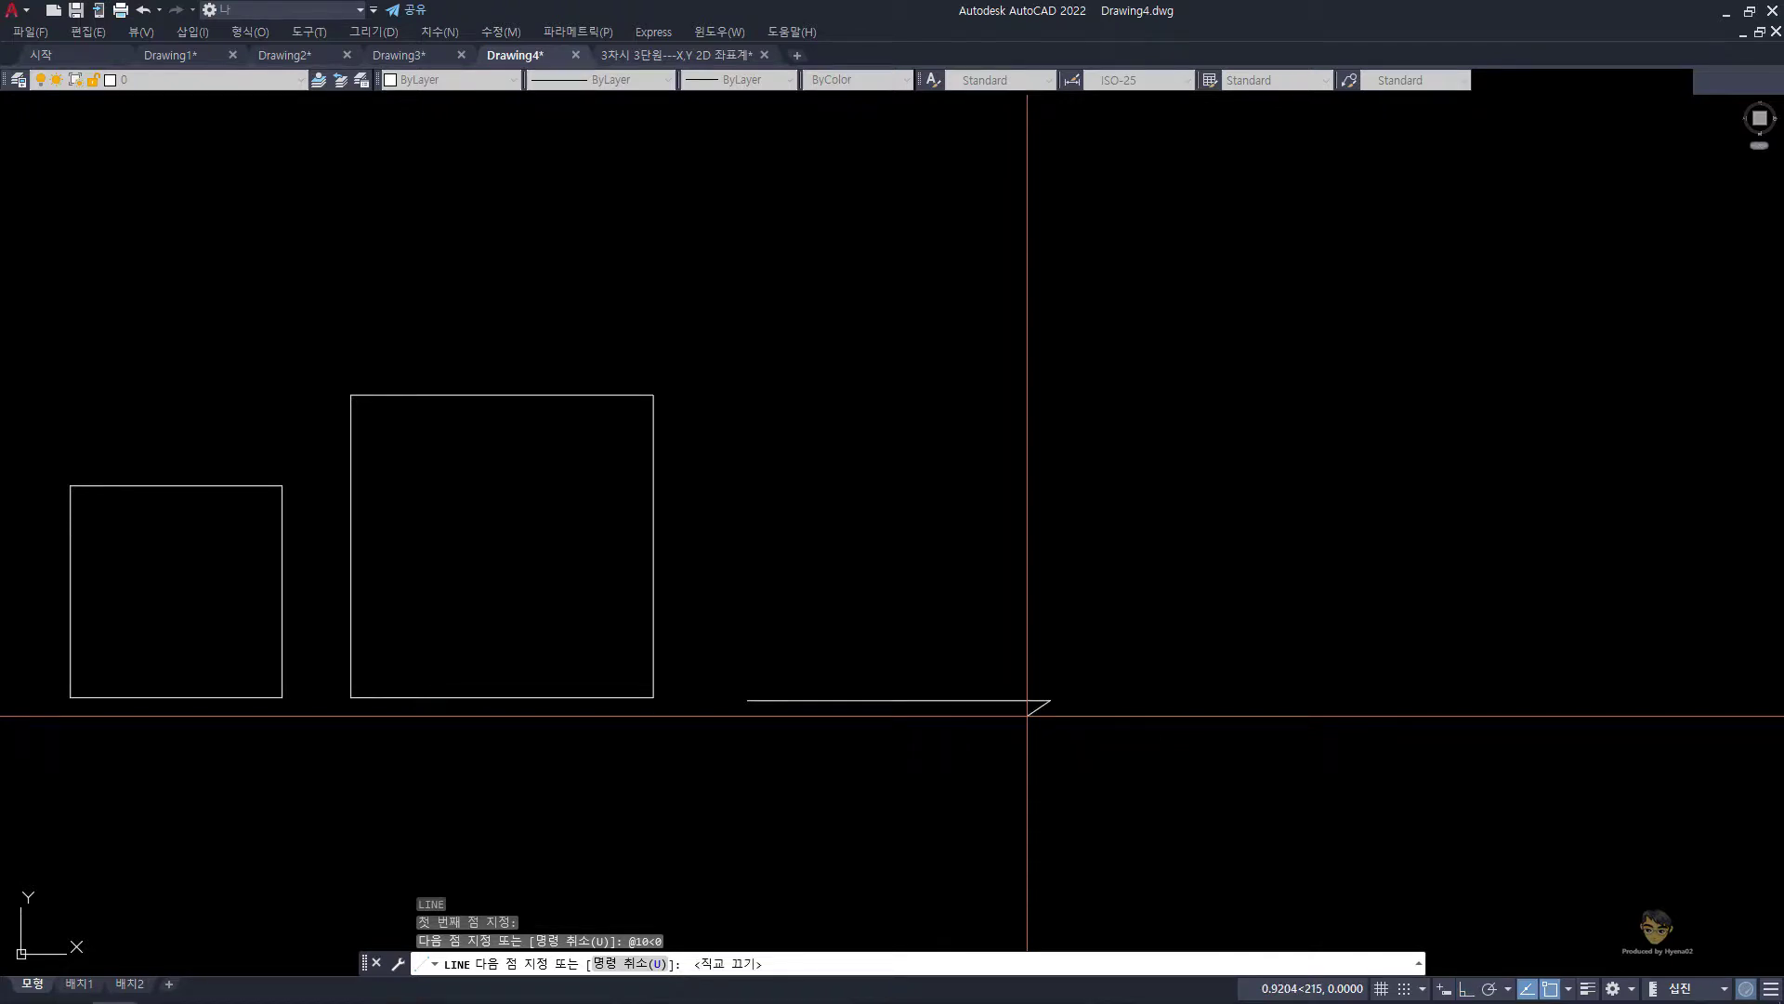
pyautogui.press('F8')
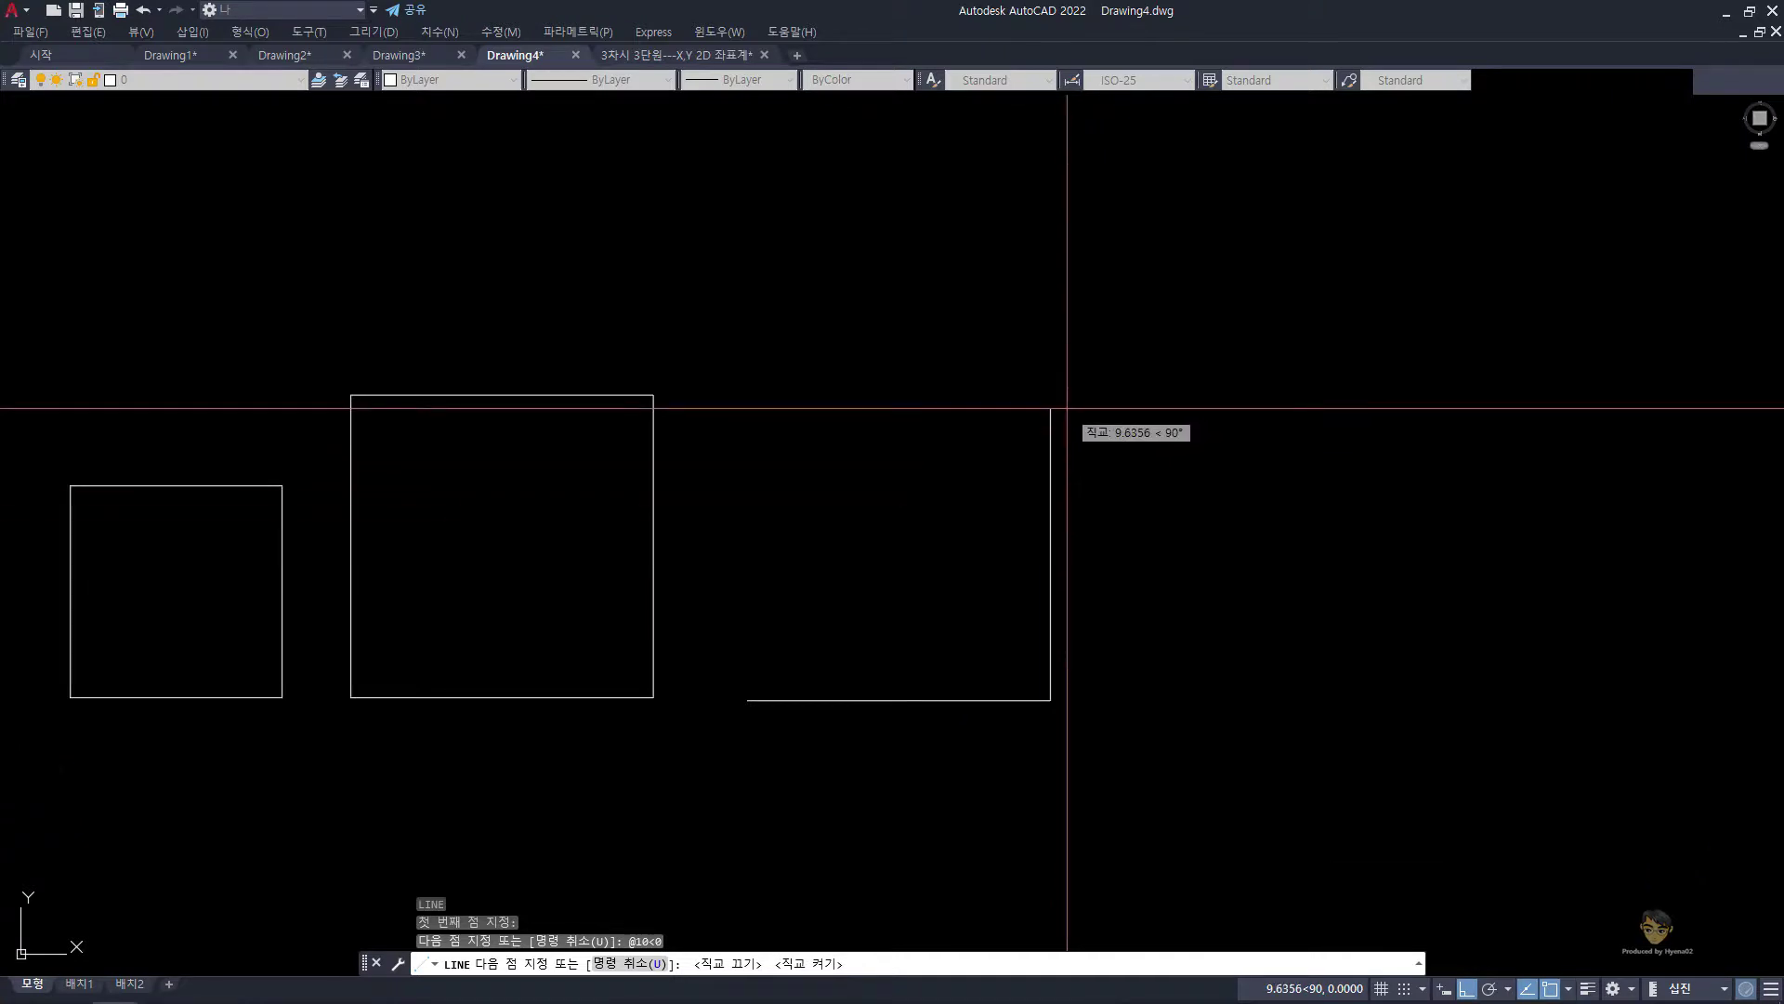
pyautogui.write('10')
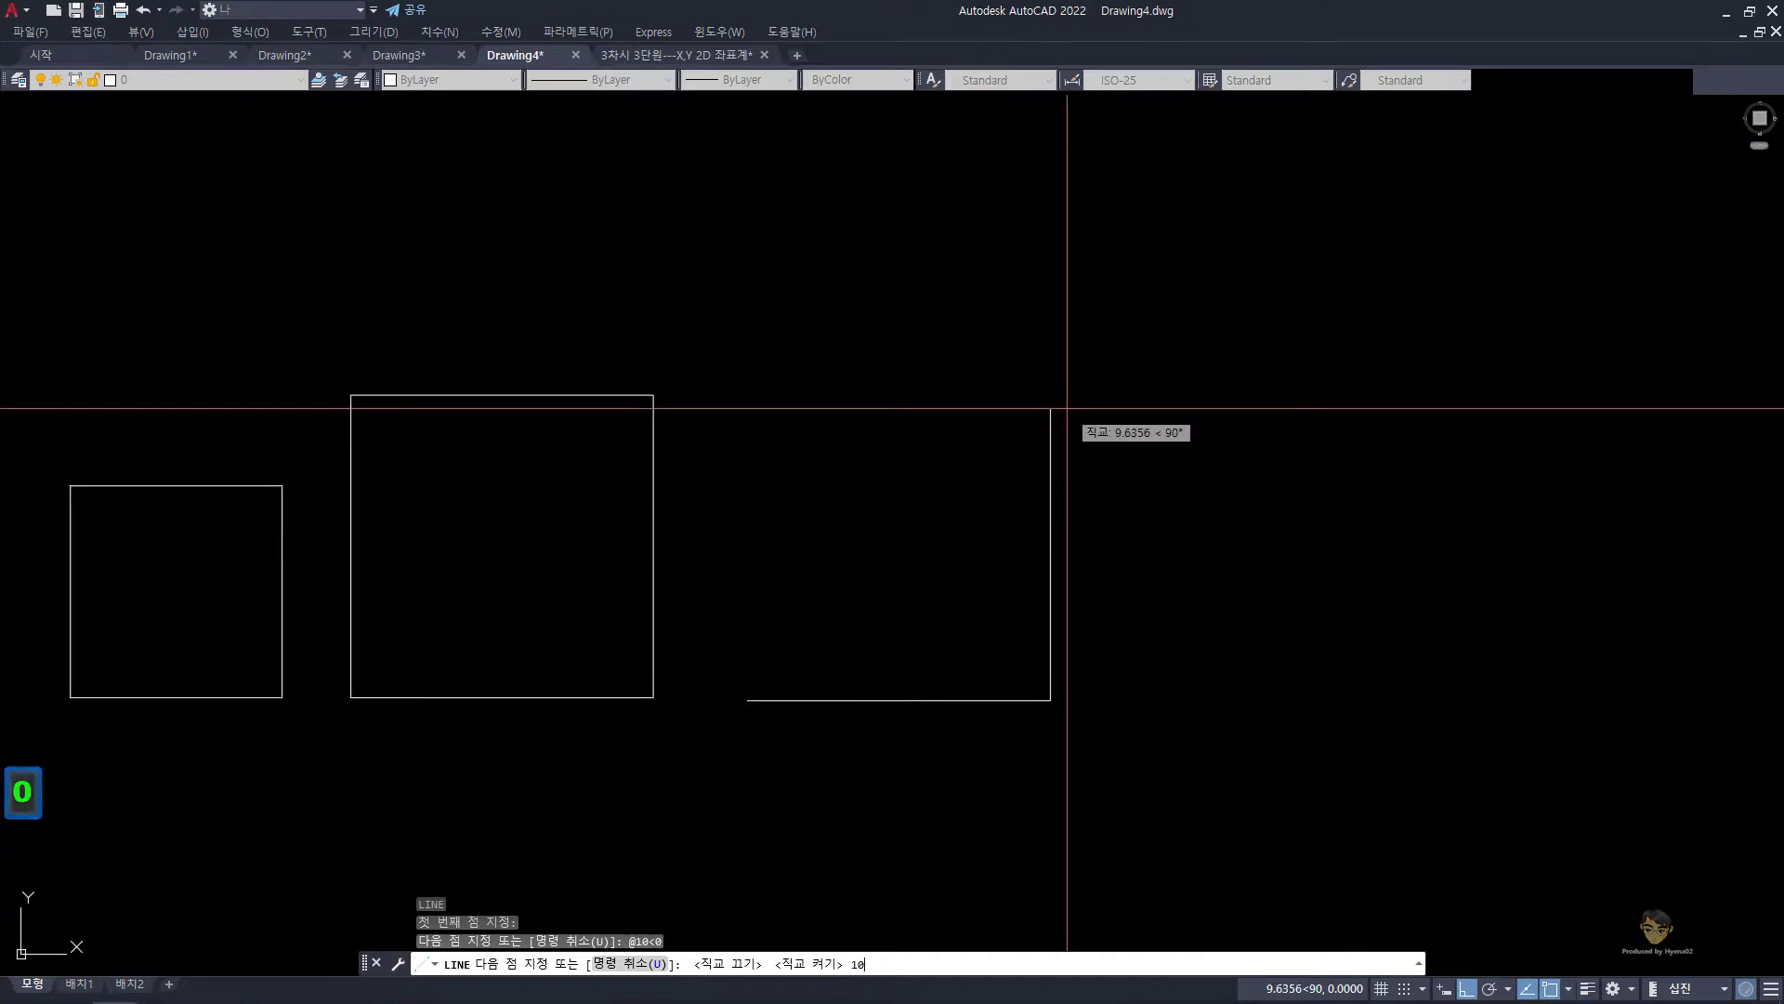
pyautogui.press('Return')
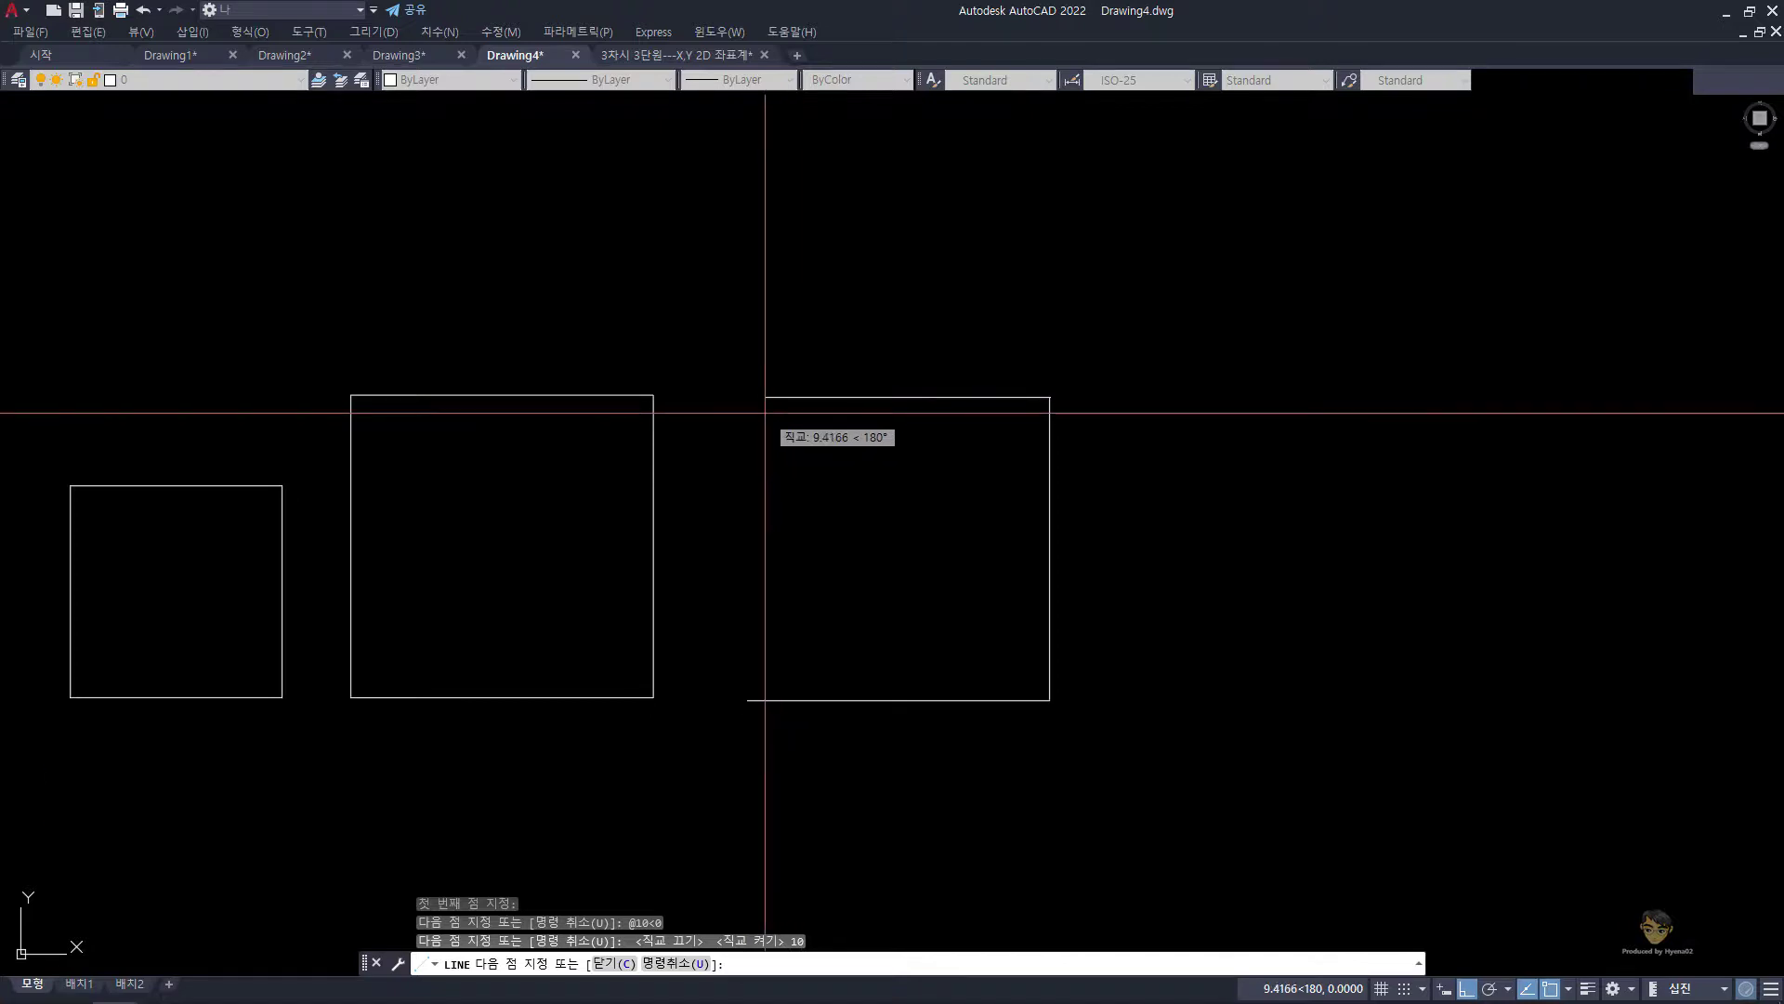
# Step: Draw the new square's upper edge 10 units to the left and finish its left edge with the Close option
pyautogui.write('10')
pyautogui.press('Return')
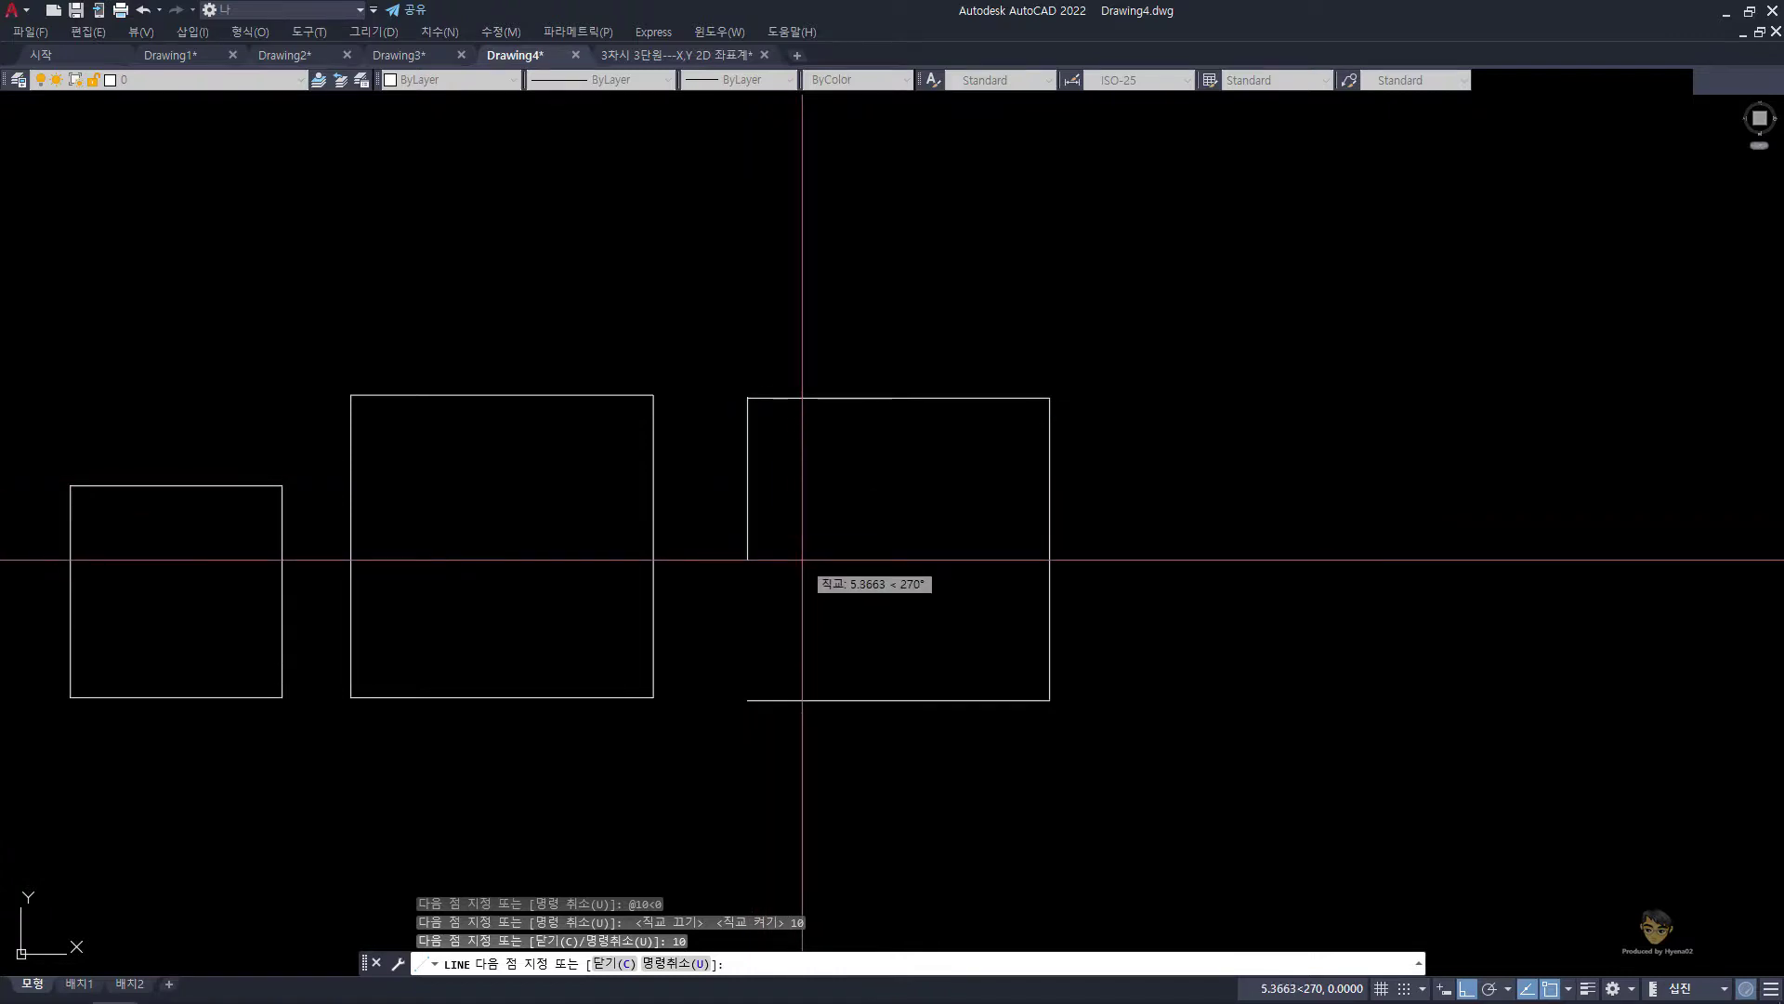
pyautogui.write('c')
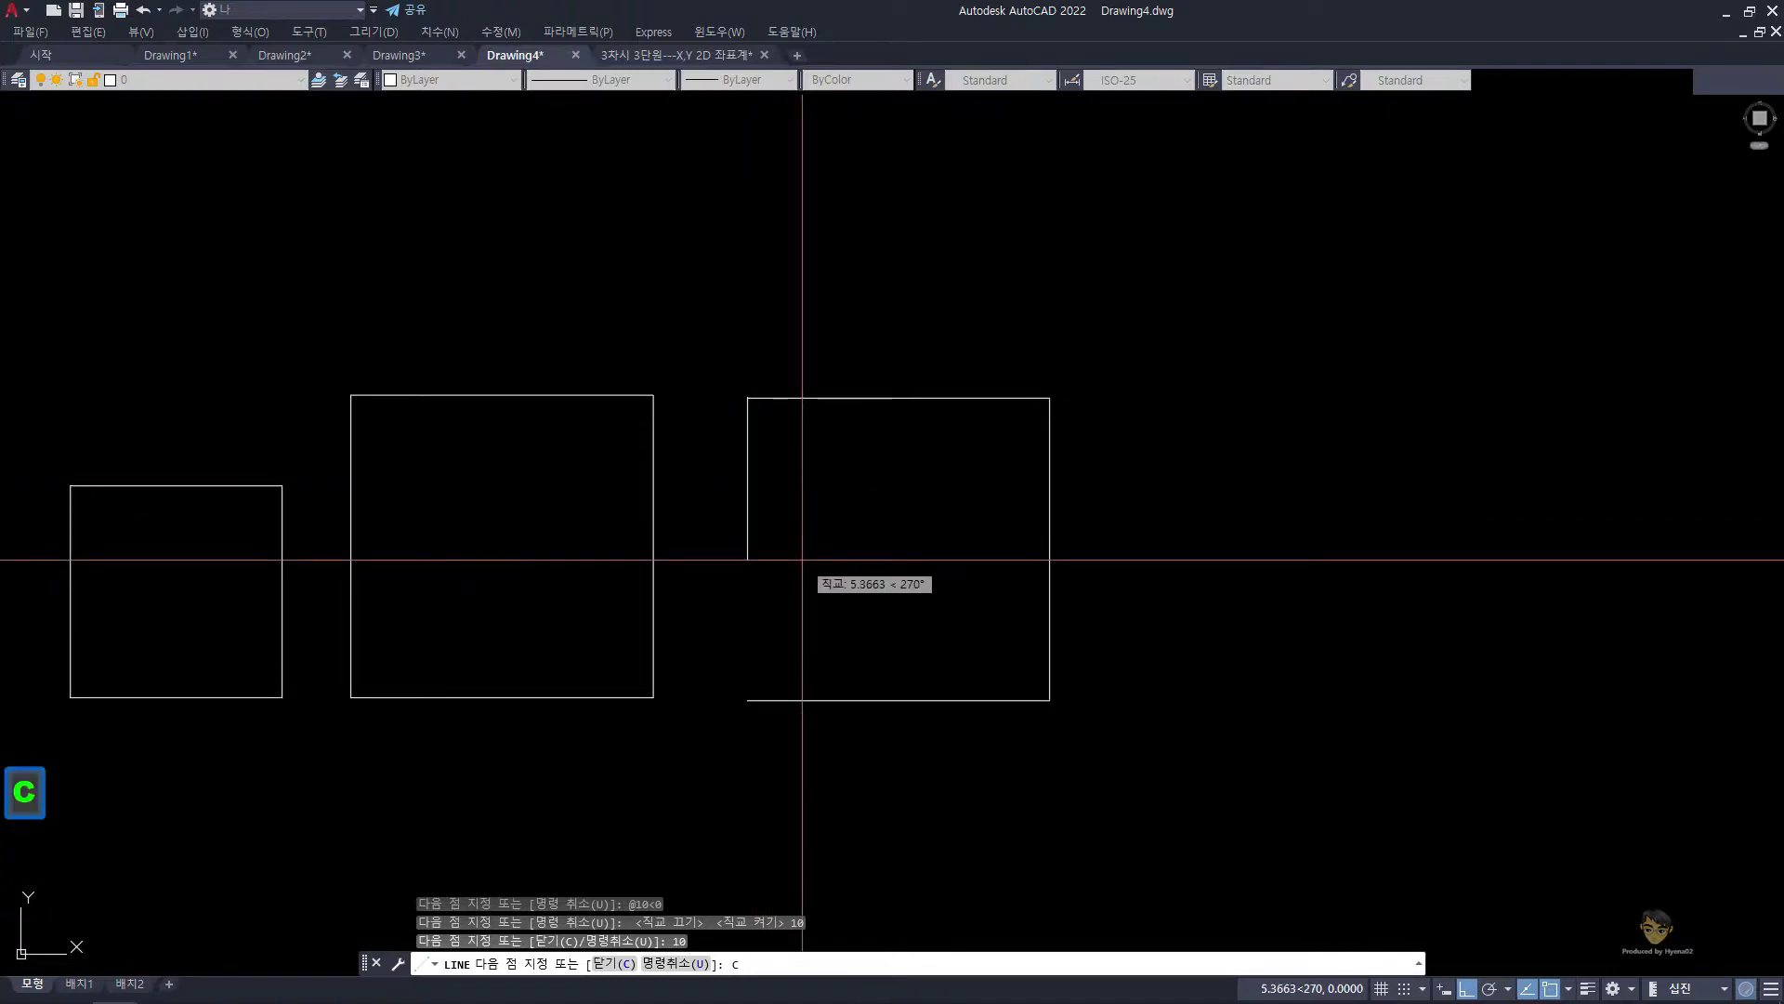
pyautogui.press('space')
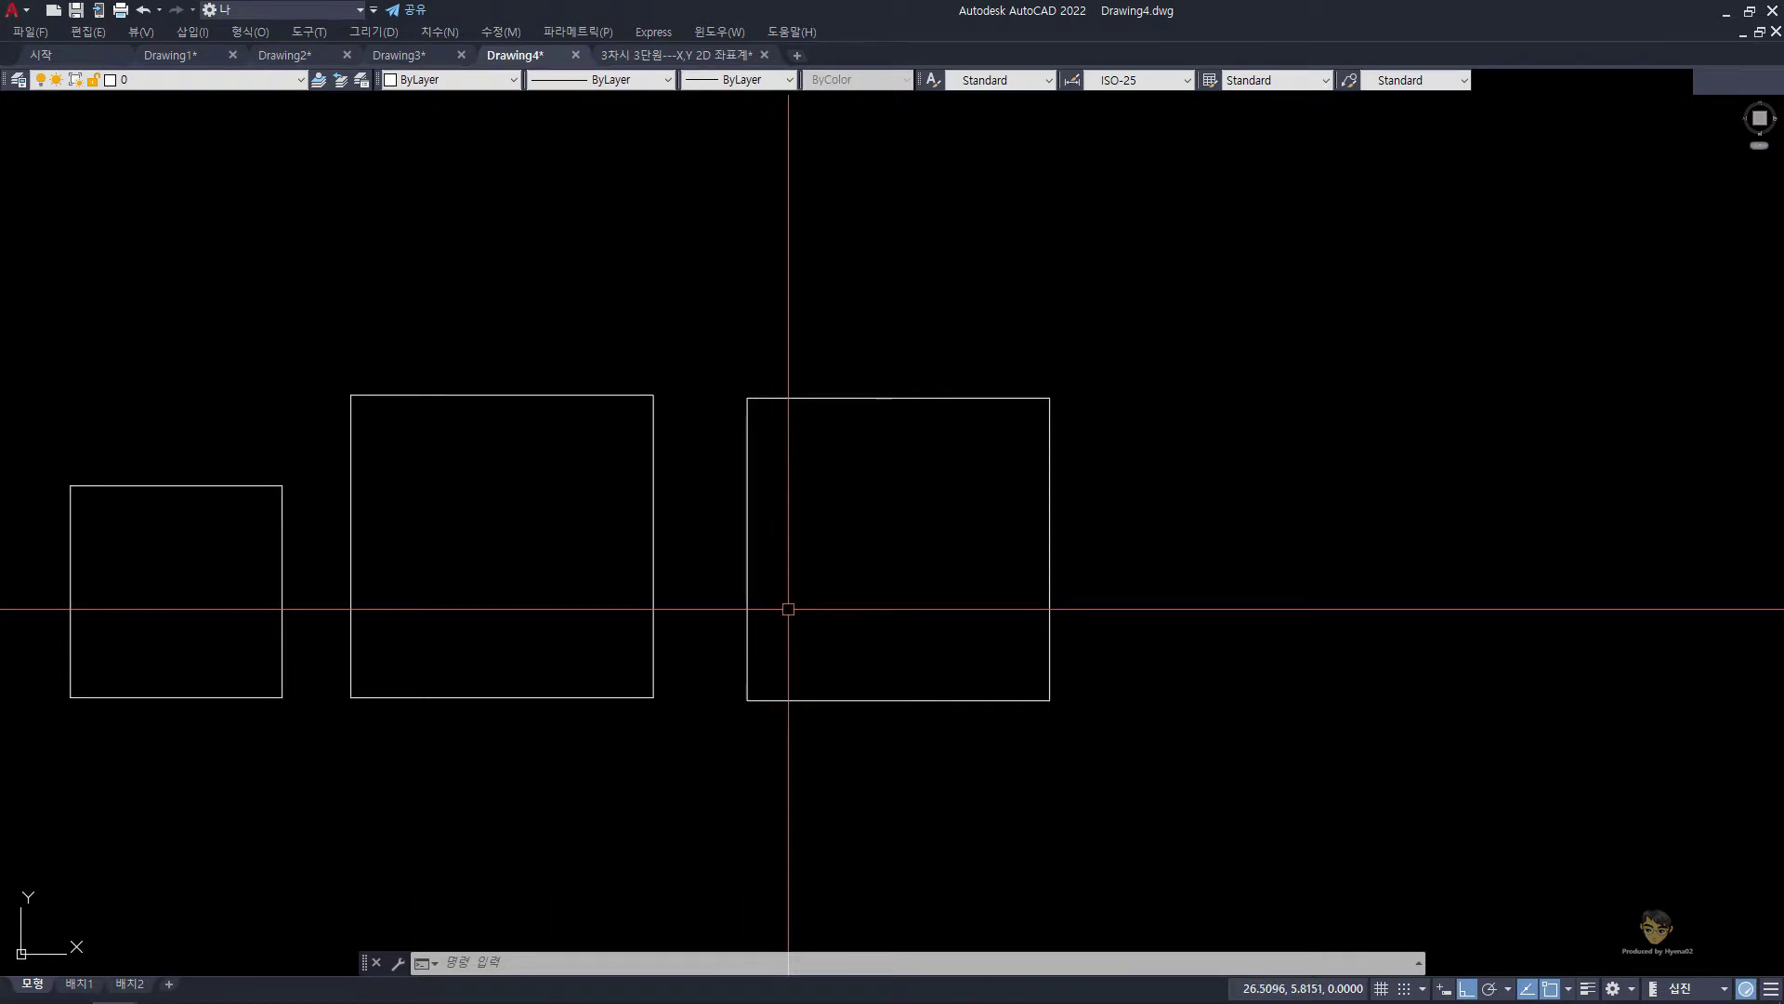
pyautogui.click(1100, 565)
pyautogui.click(1008, 514)
pyautogui.click(921, 475)
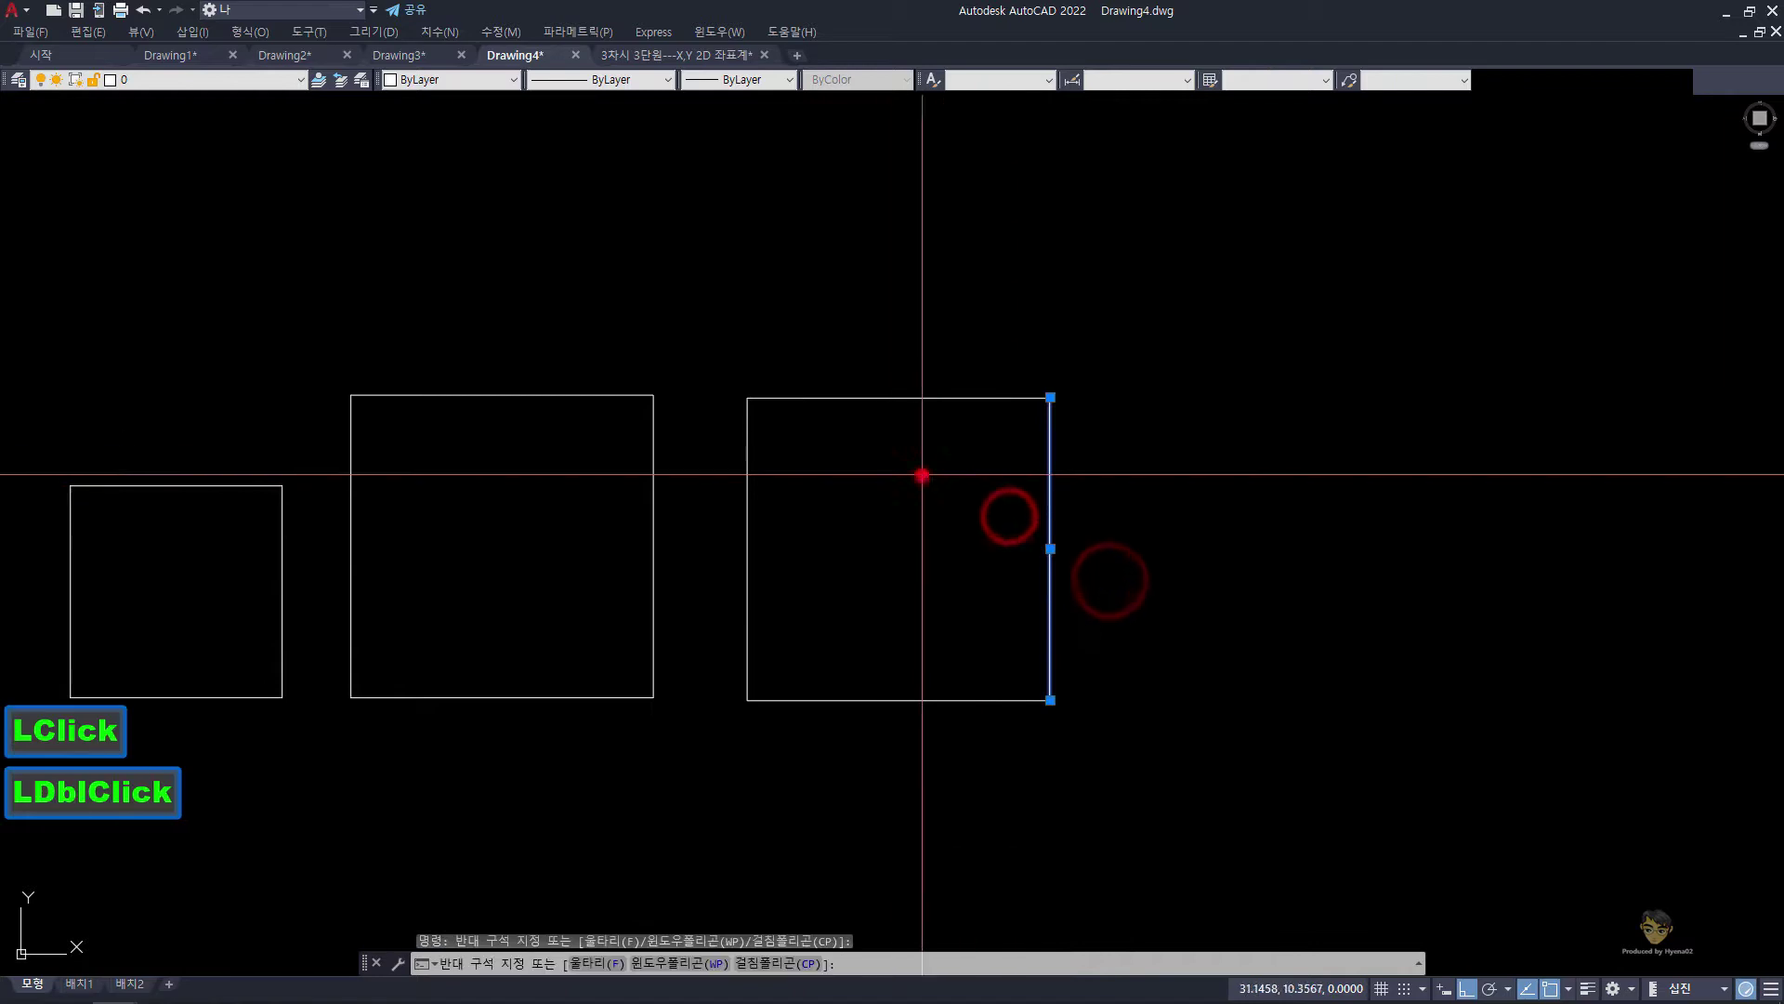
pyautogui.click(835, 346)
pyautogui.click(809, 593)
pyautogui.click(703, 506)
pyautogui.press('Escape')
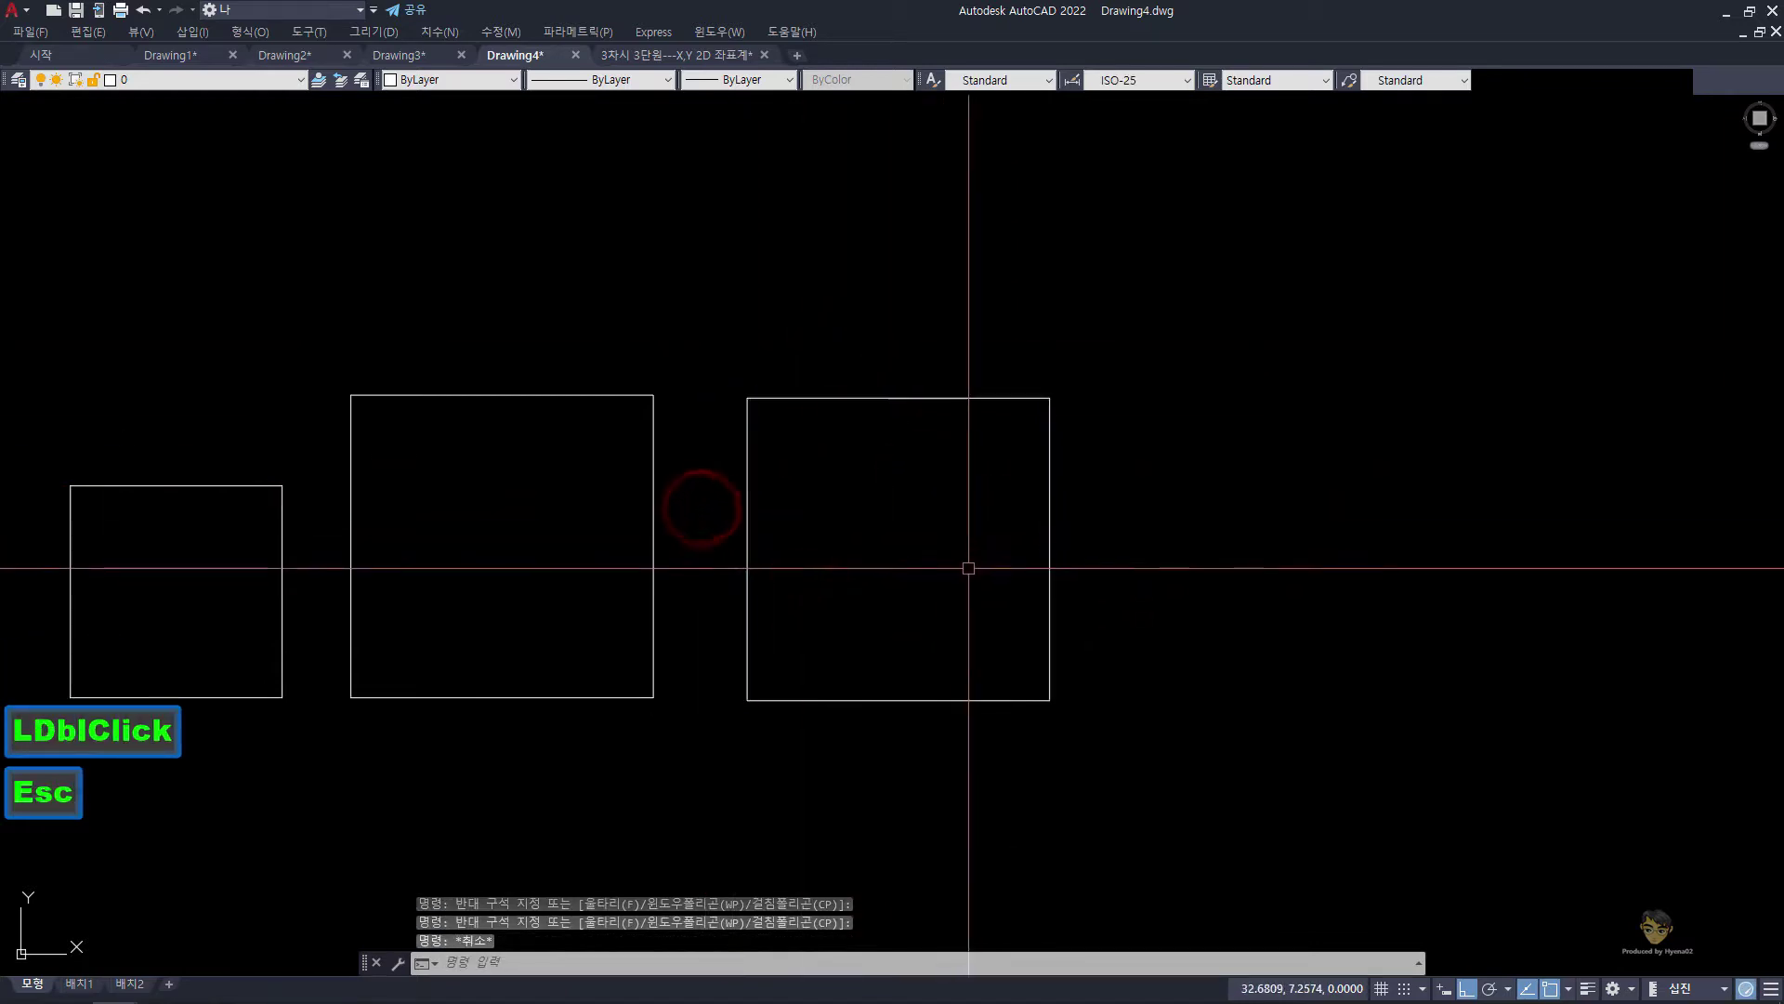
# Step: Select the new square's right edge, show its properties and float the Properties palette over the drawing
pyautogui.click(1147, 604)
pyautogui.click(1013, 506)
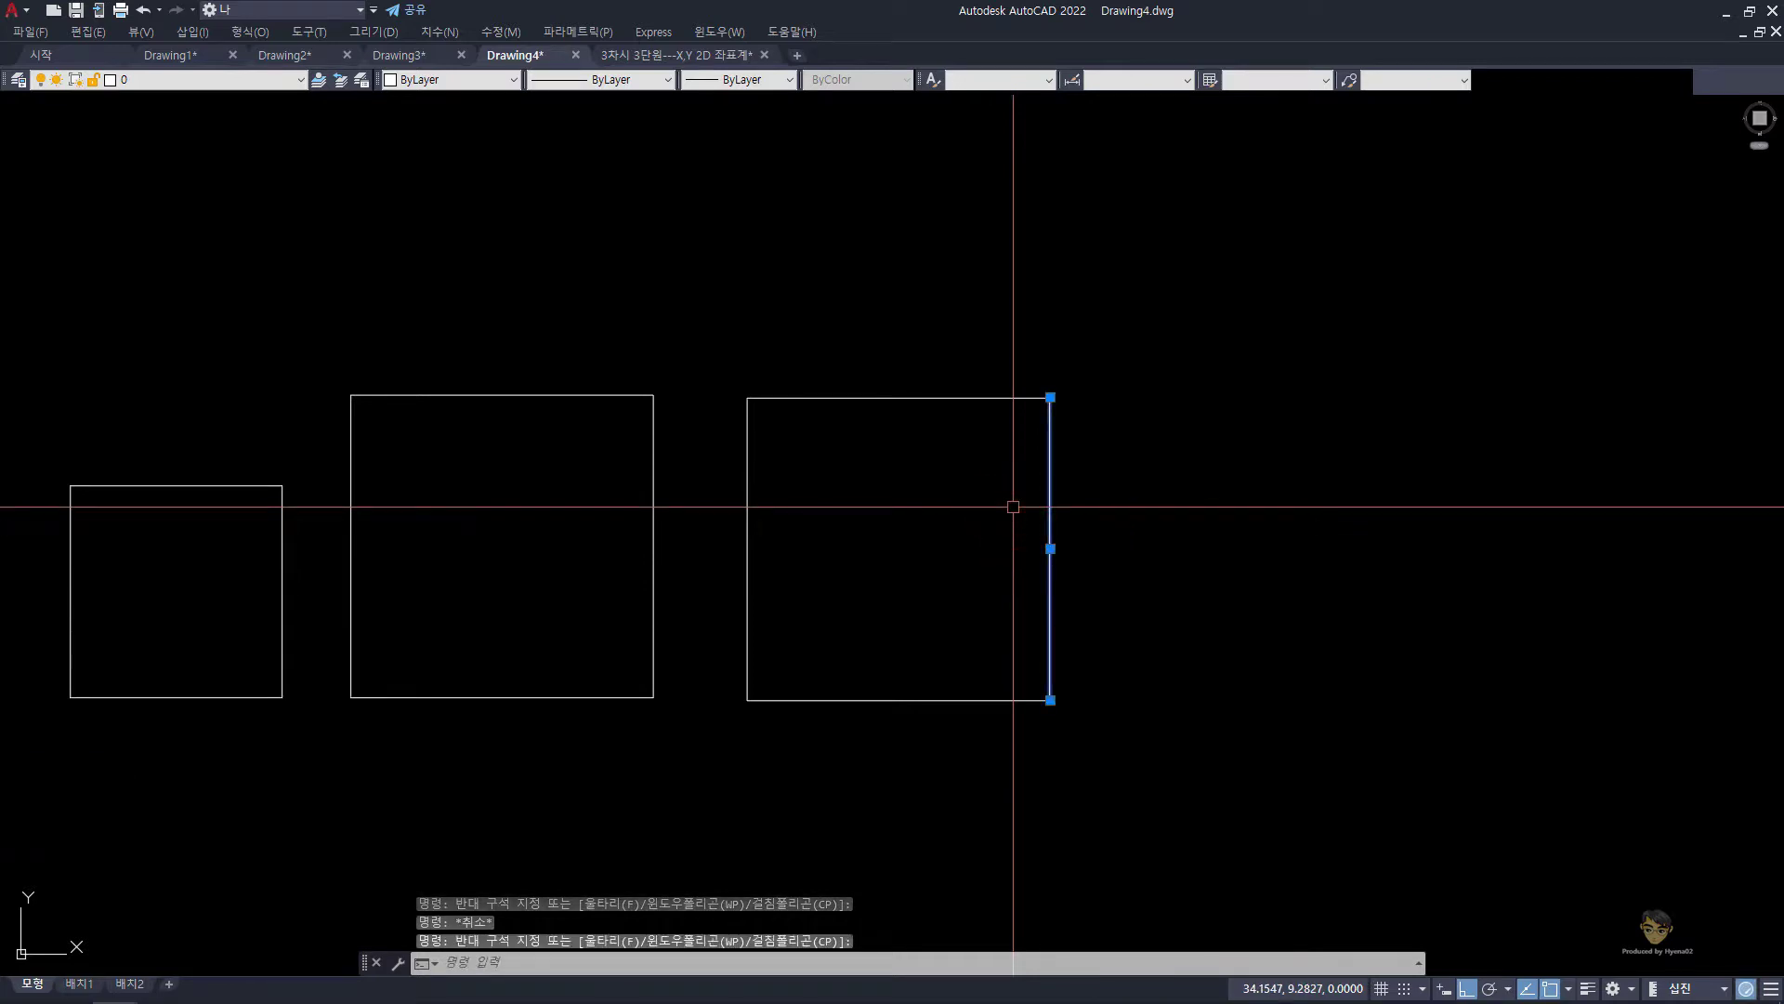
pyautogui.press('ctrl')
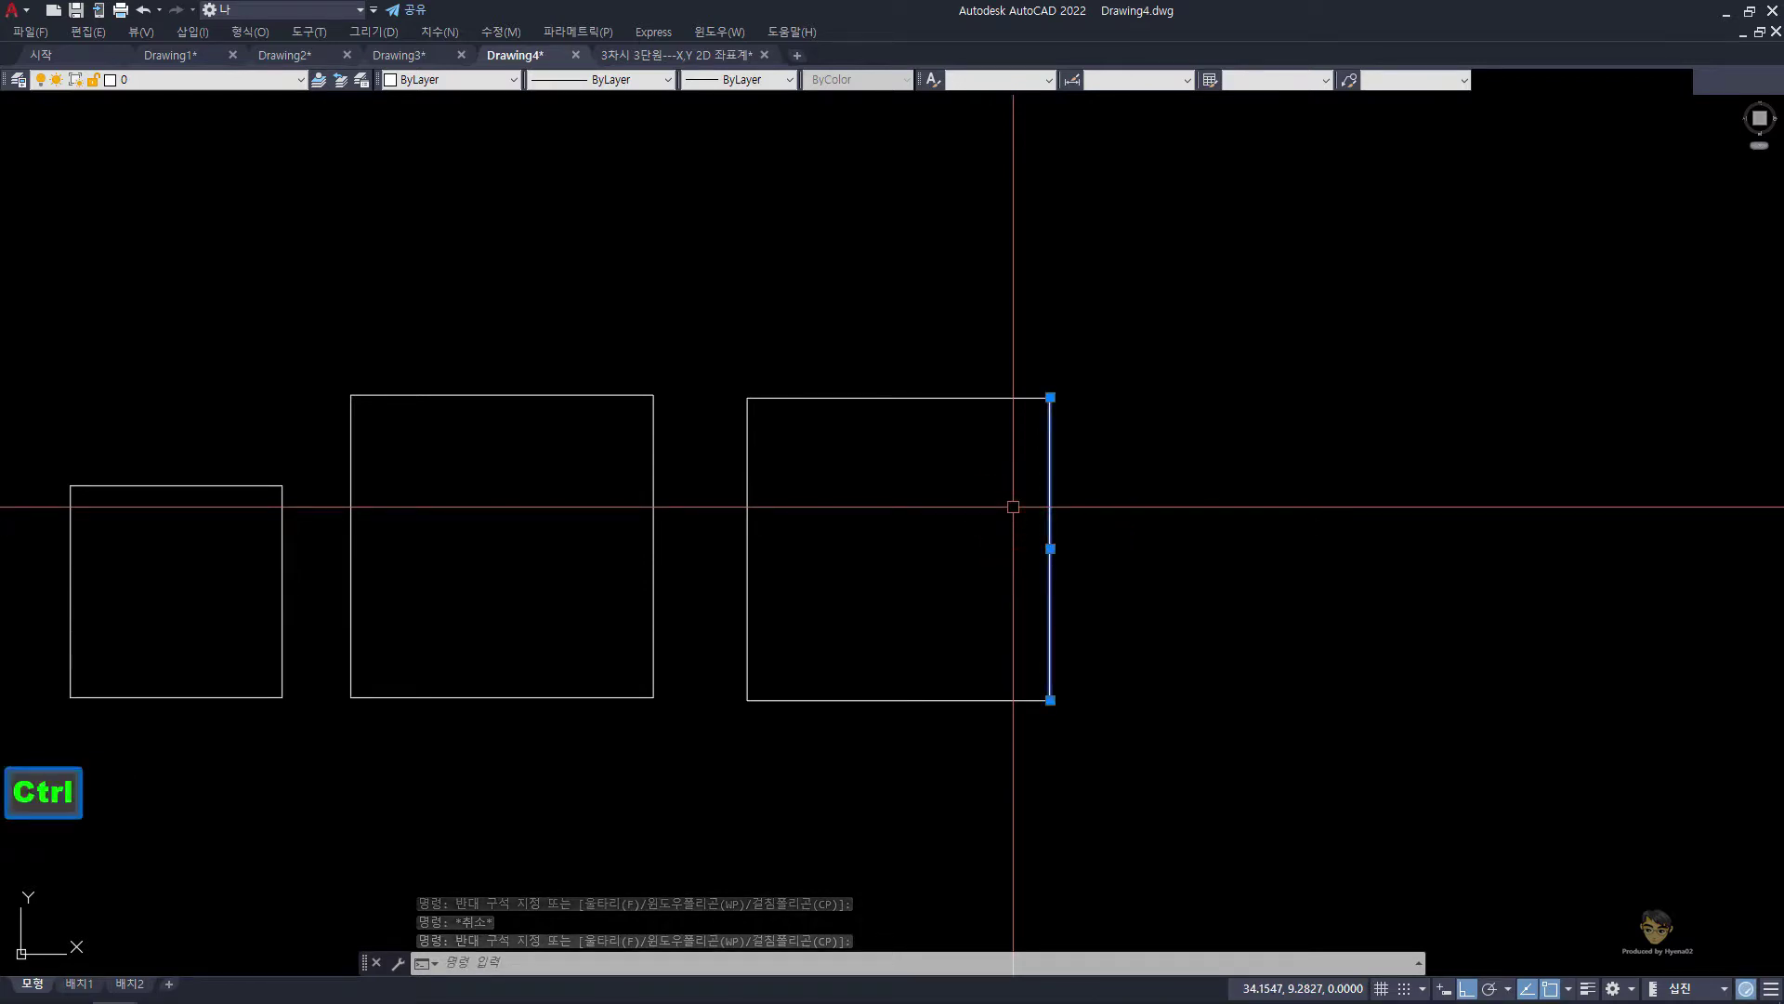
pyautogui.press('ctrl')
pyautogui.hotkey('ctrl', '1')
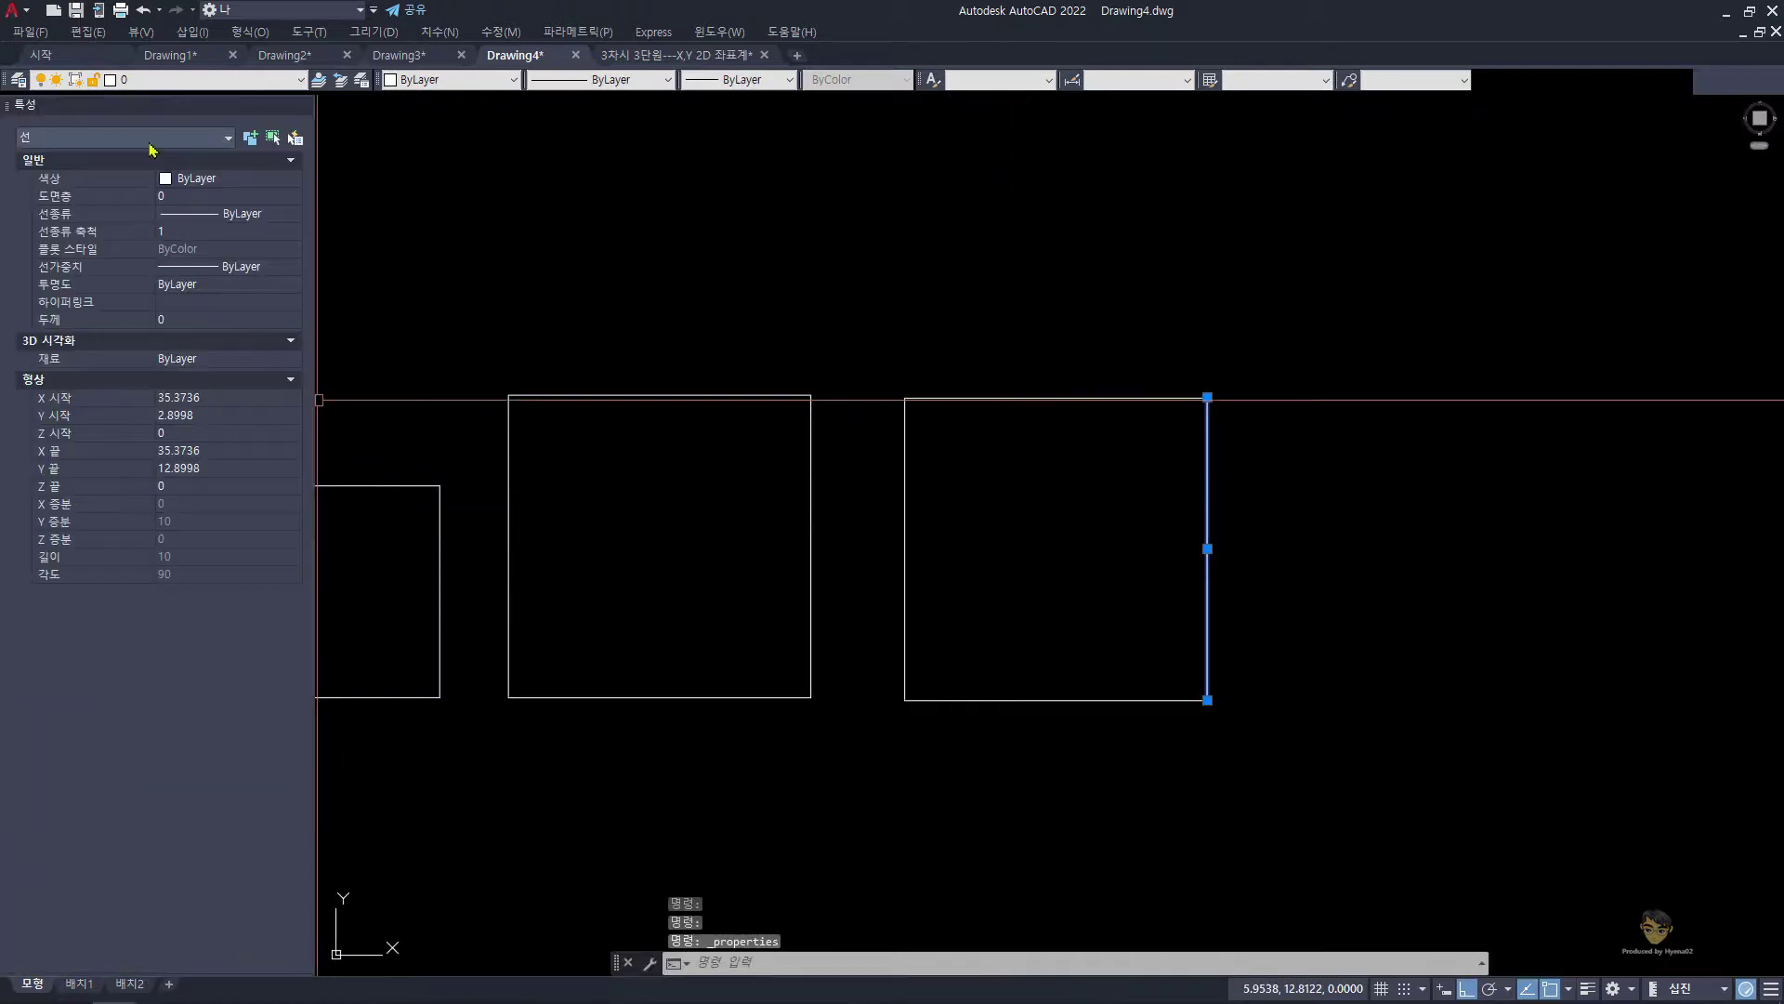
pyautogui.moveTo(122, 111); pyautogui.dragTo(296, 174)
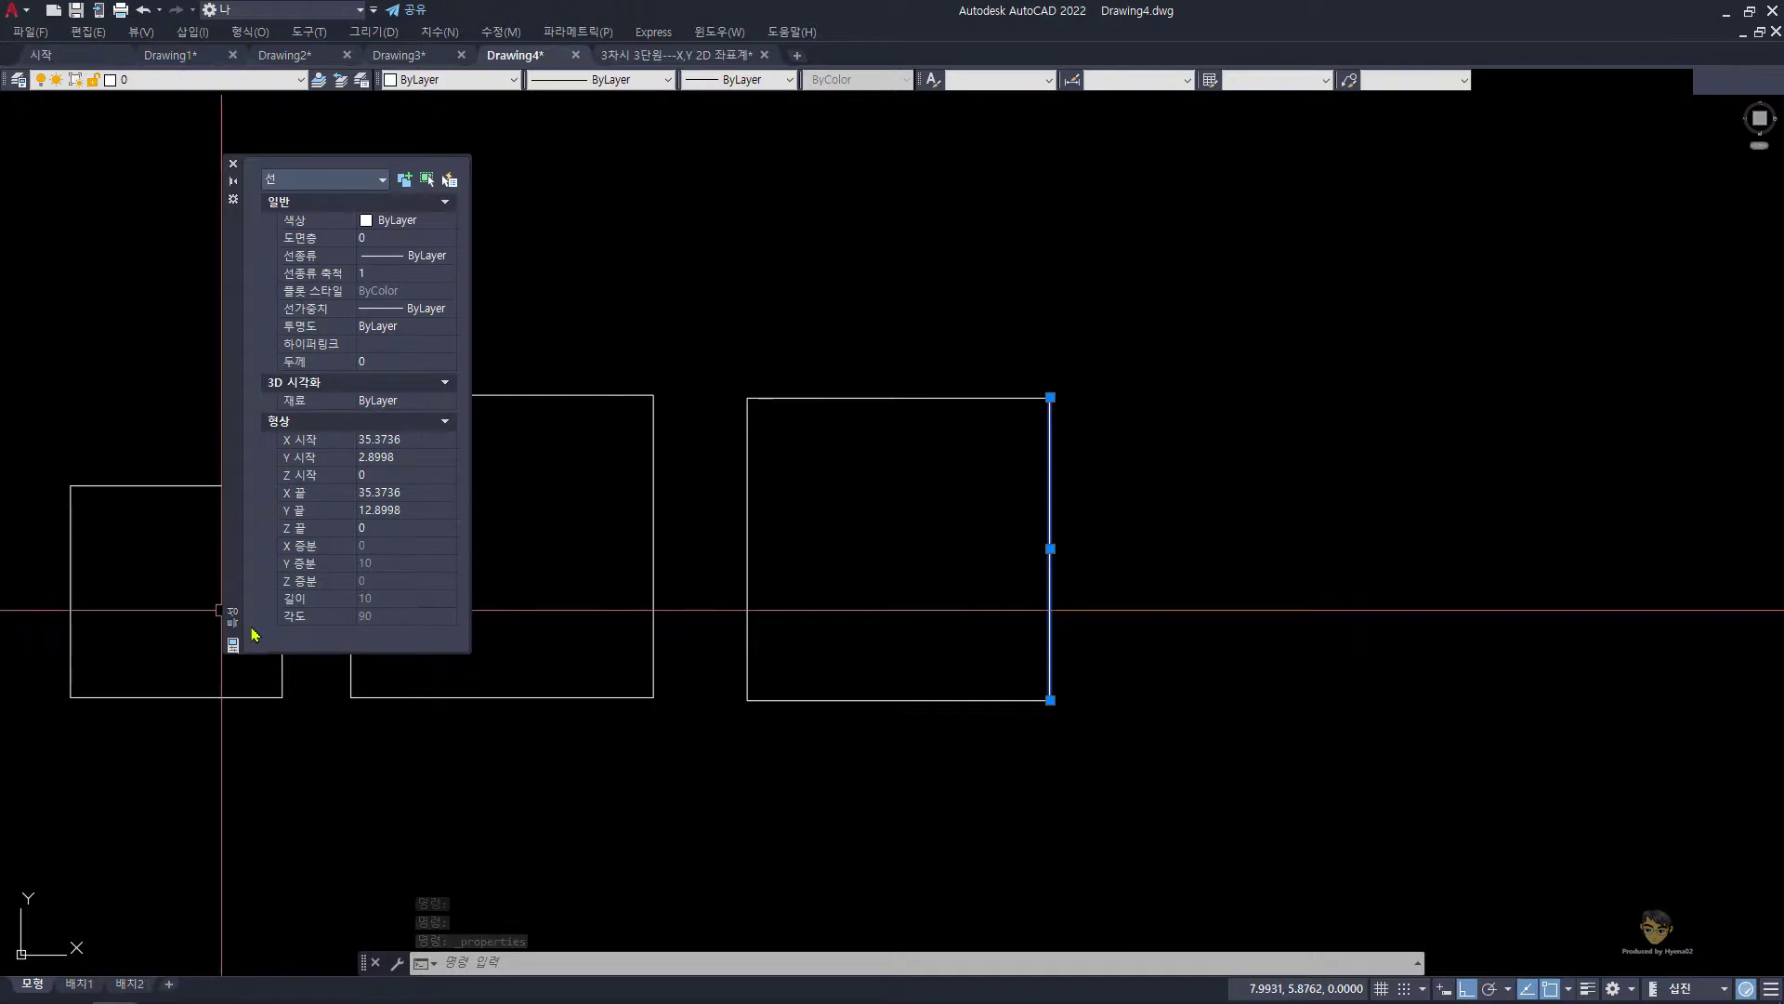
# Step: Examine the right edge's colour choices, linetype and length in its properties
pyautogui.doubleClick(431, 221)
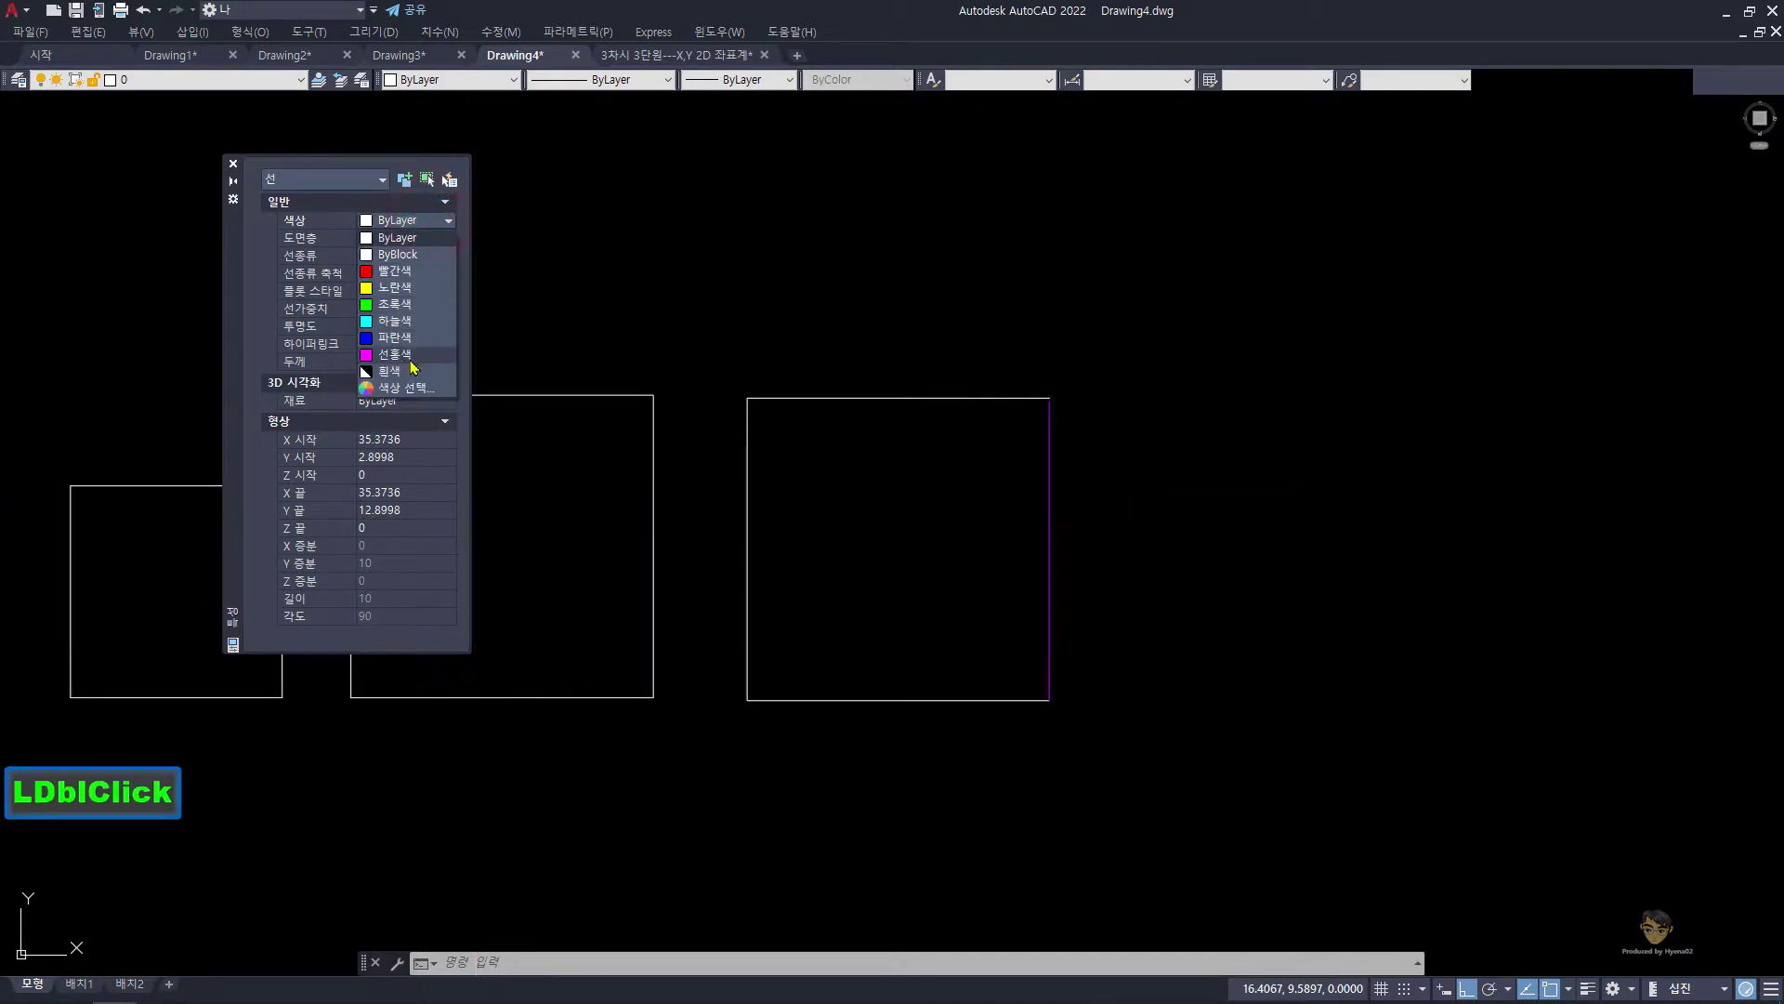
pyautogui.click(269, 257)
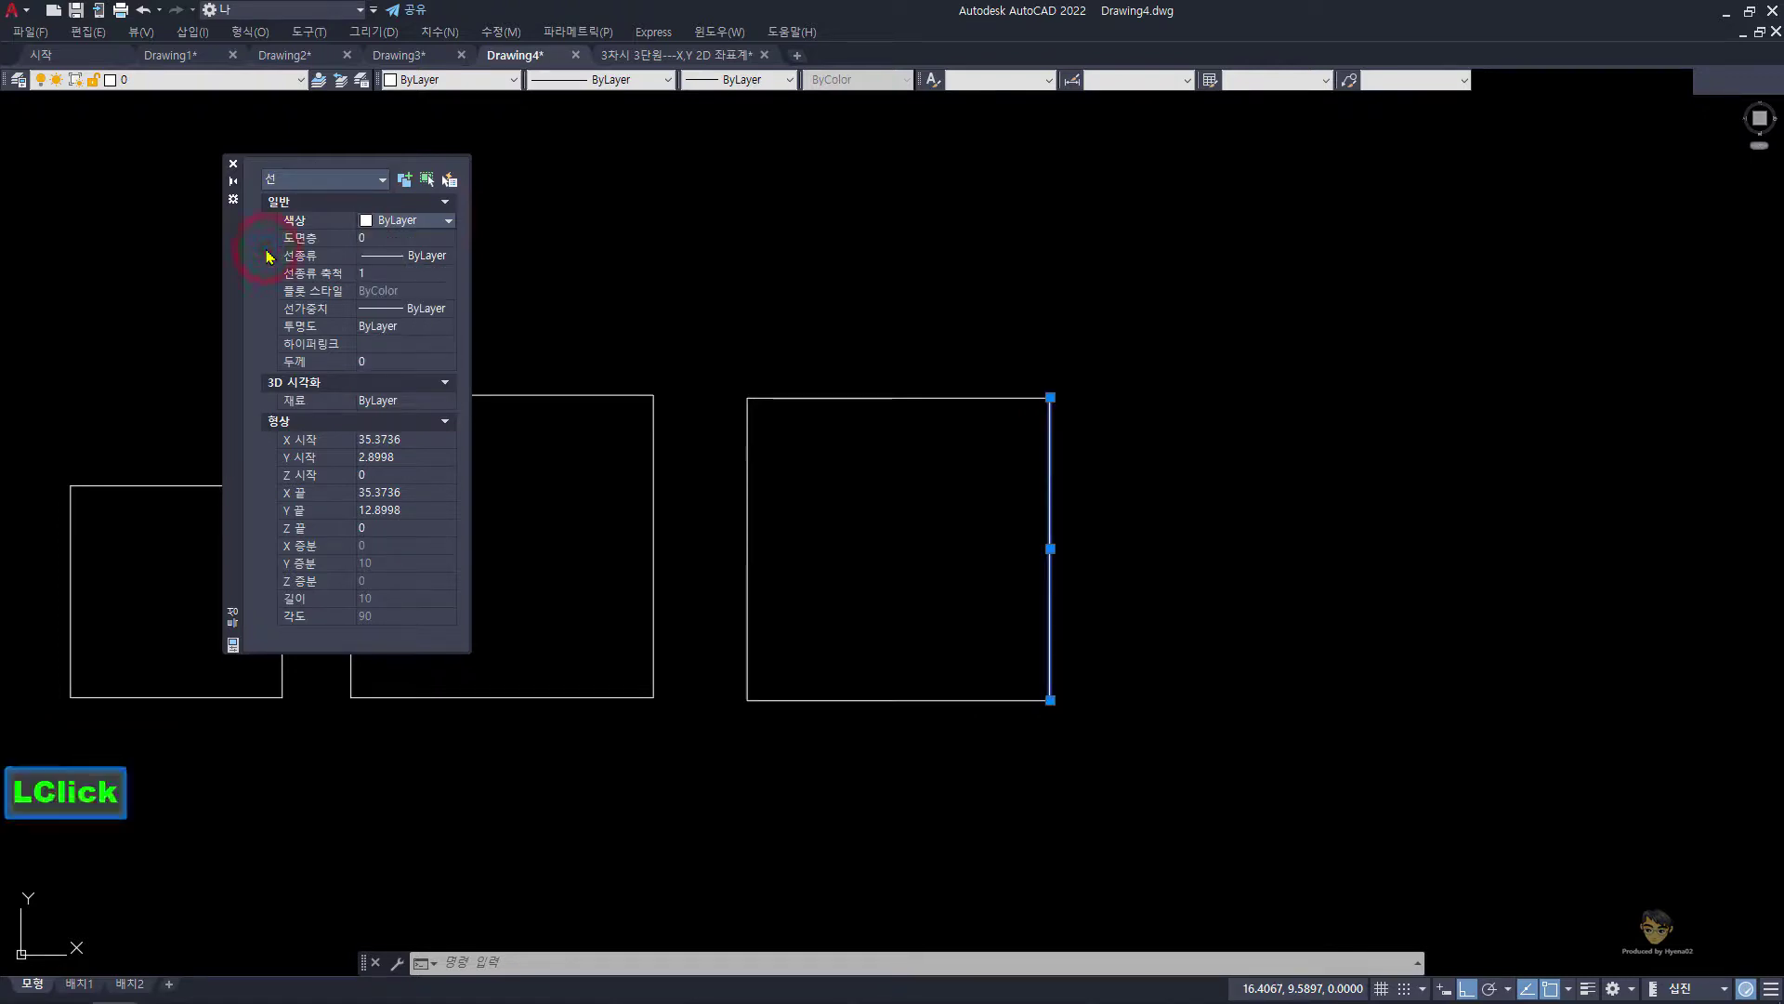
pyautogui.click(435, 265)
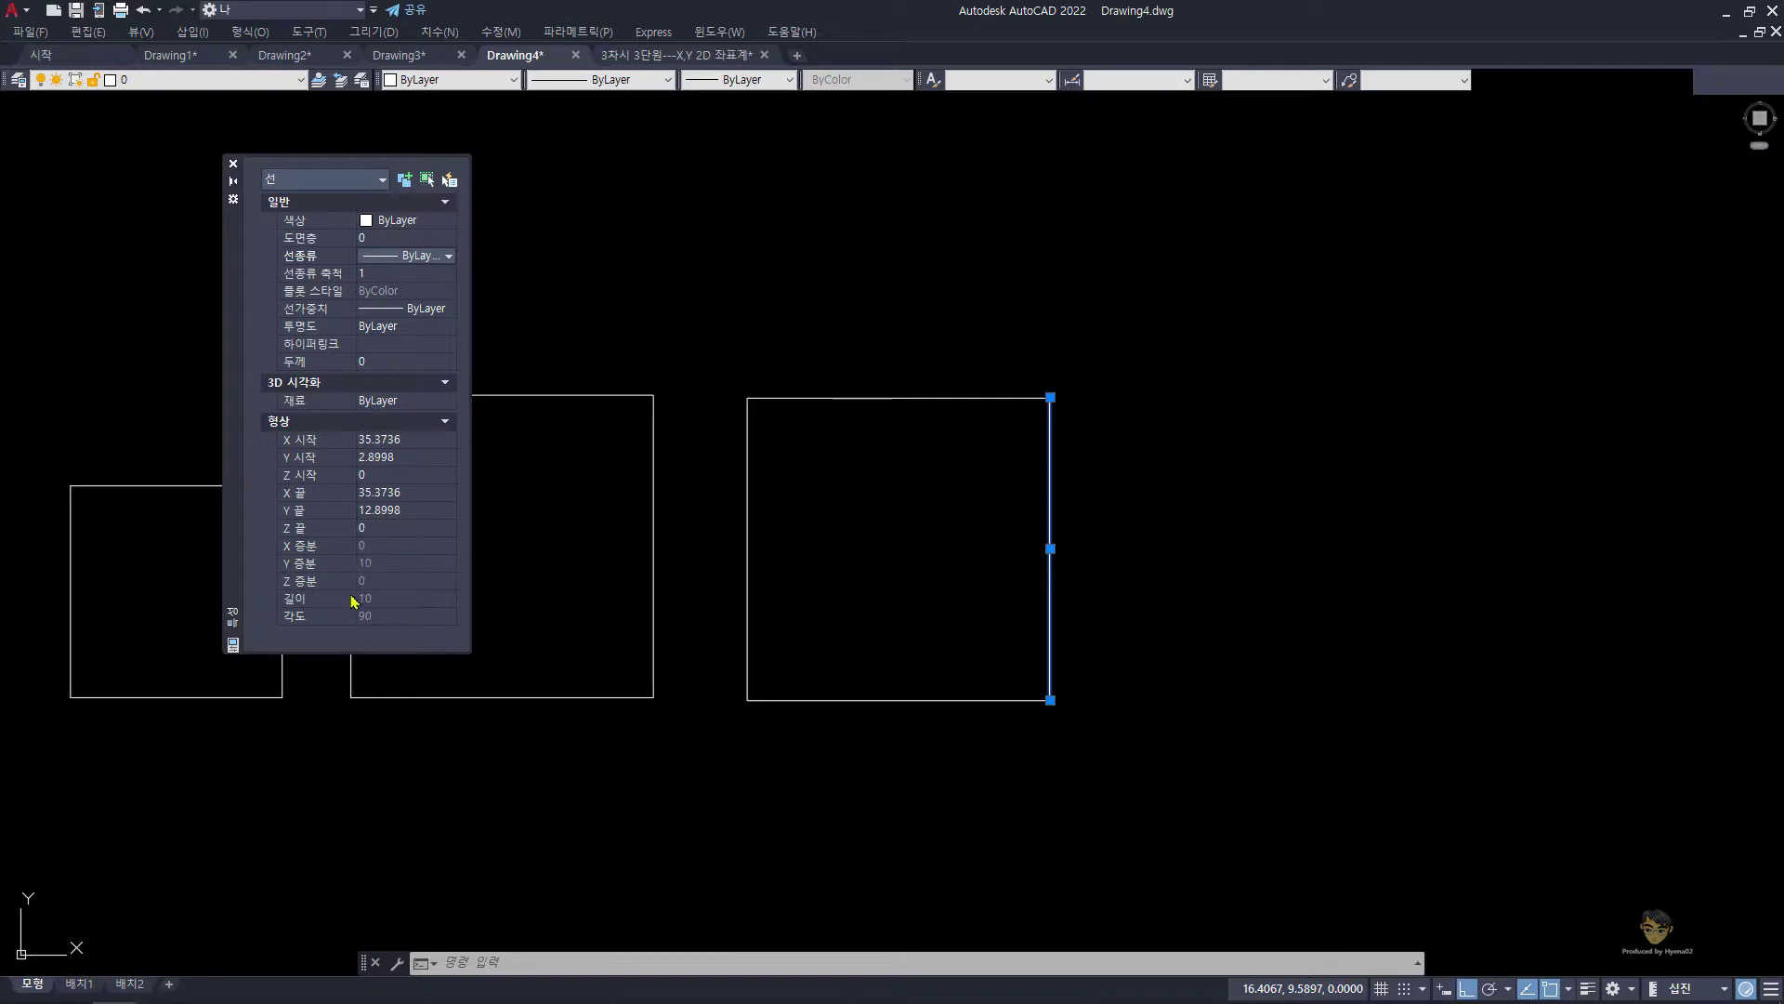
pyautogui.press('ctrl')
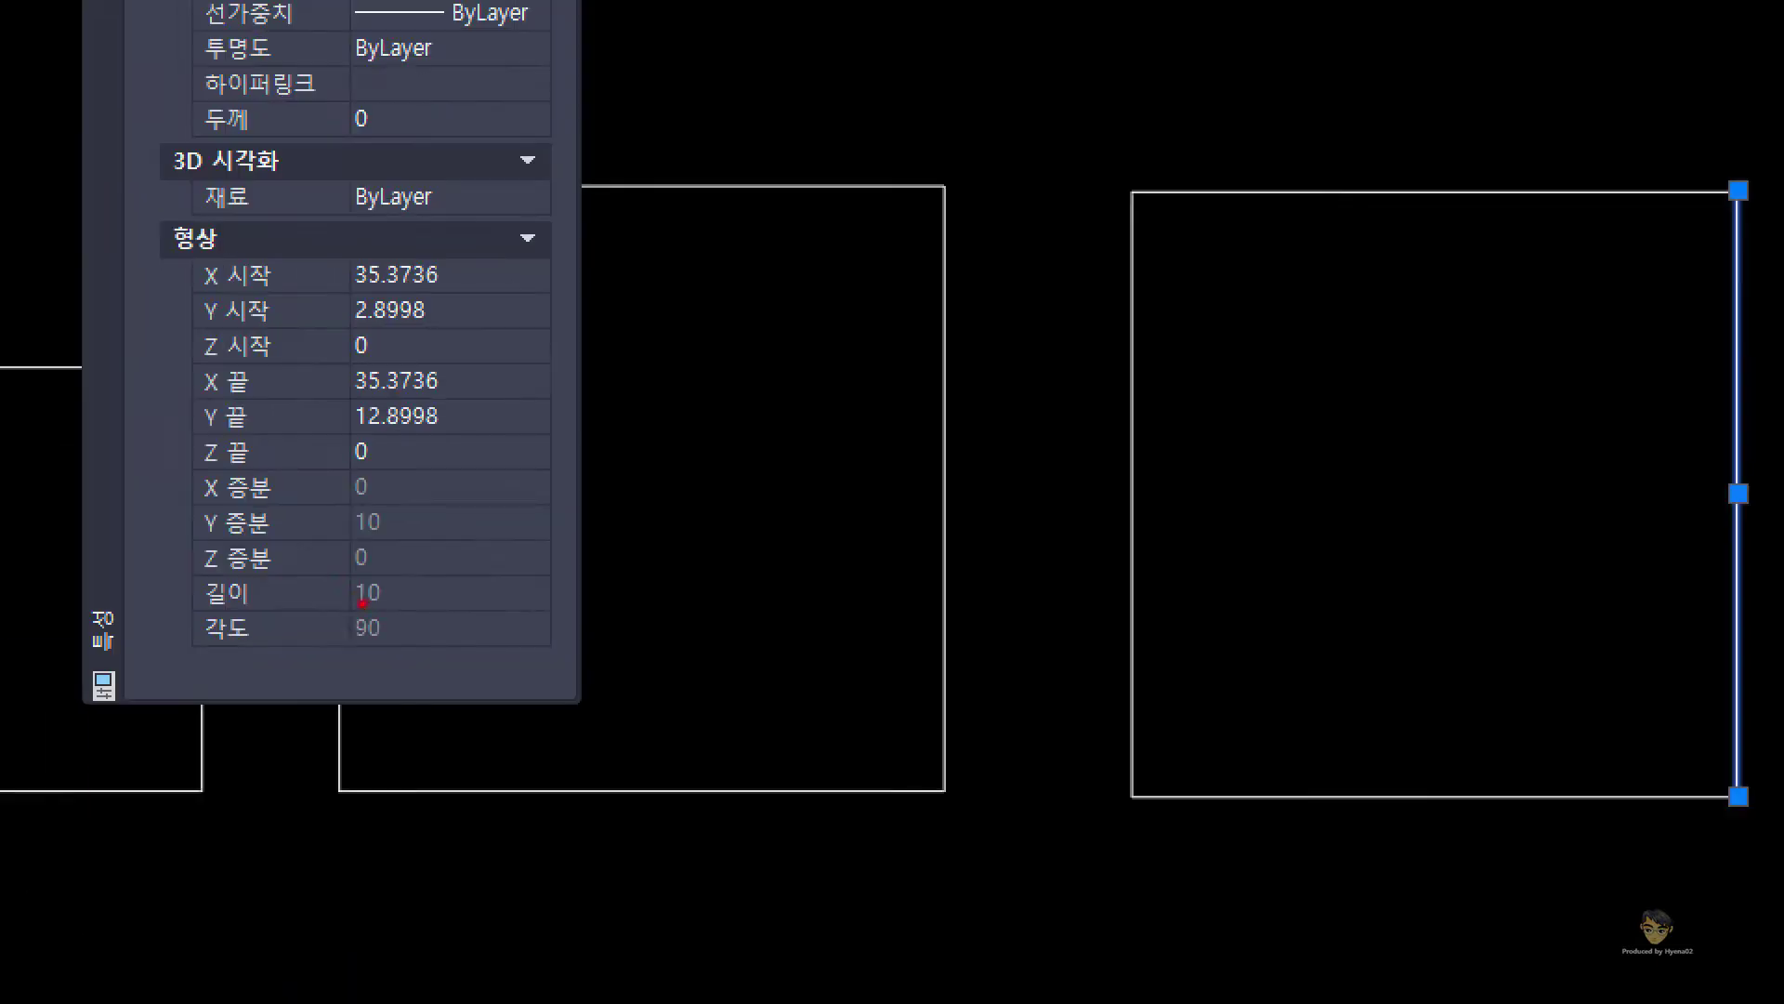
pyautogui.click(357, 602)
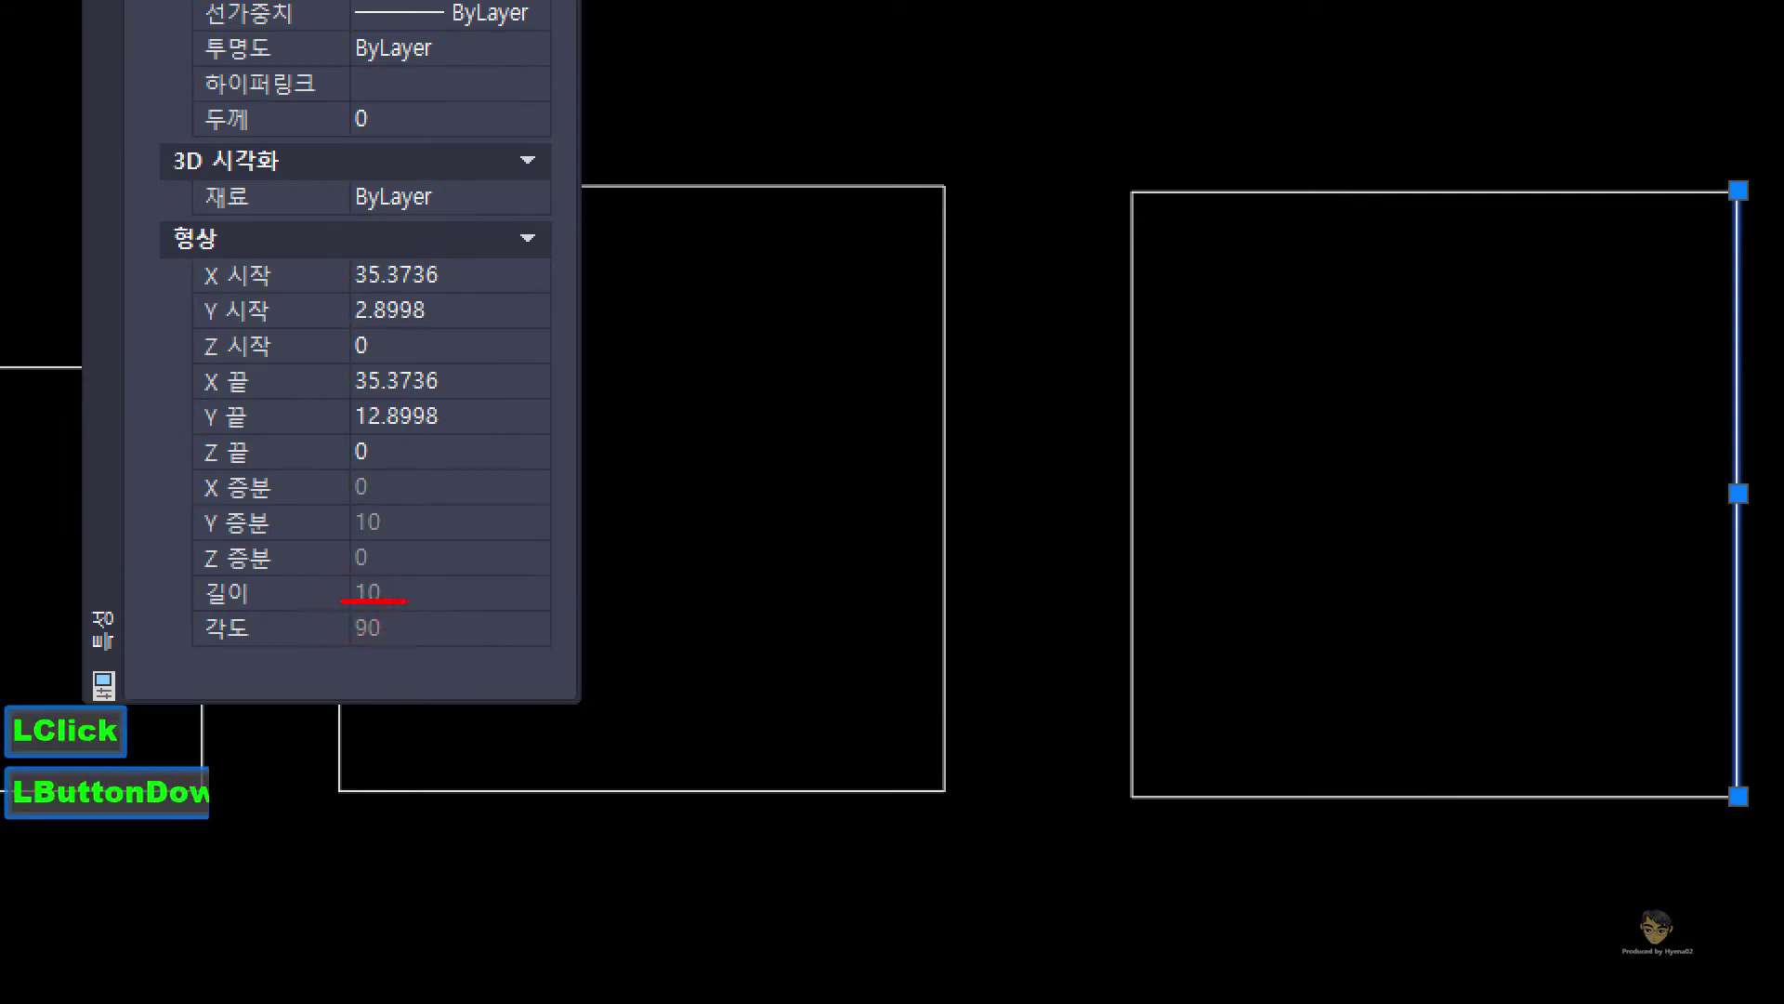
pyautogui.moveTo(405, 601); pyautogui.dragTo(408, 601)
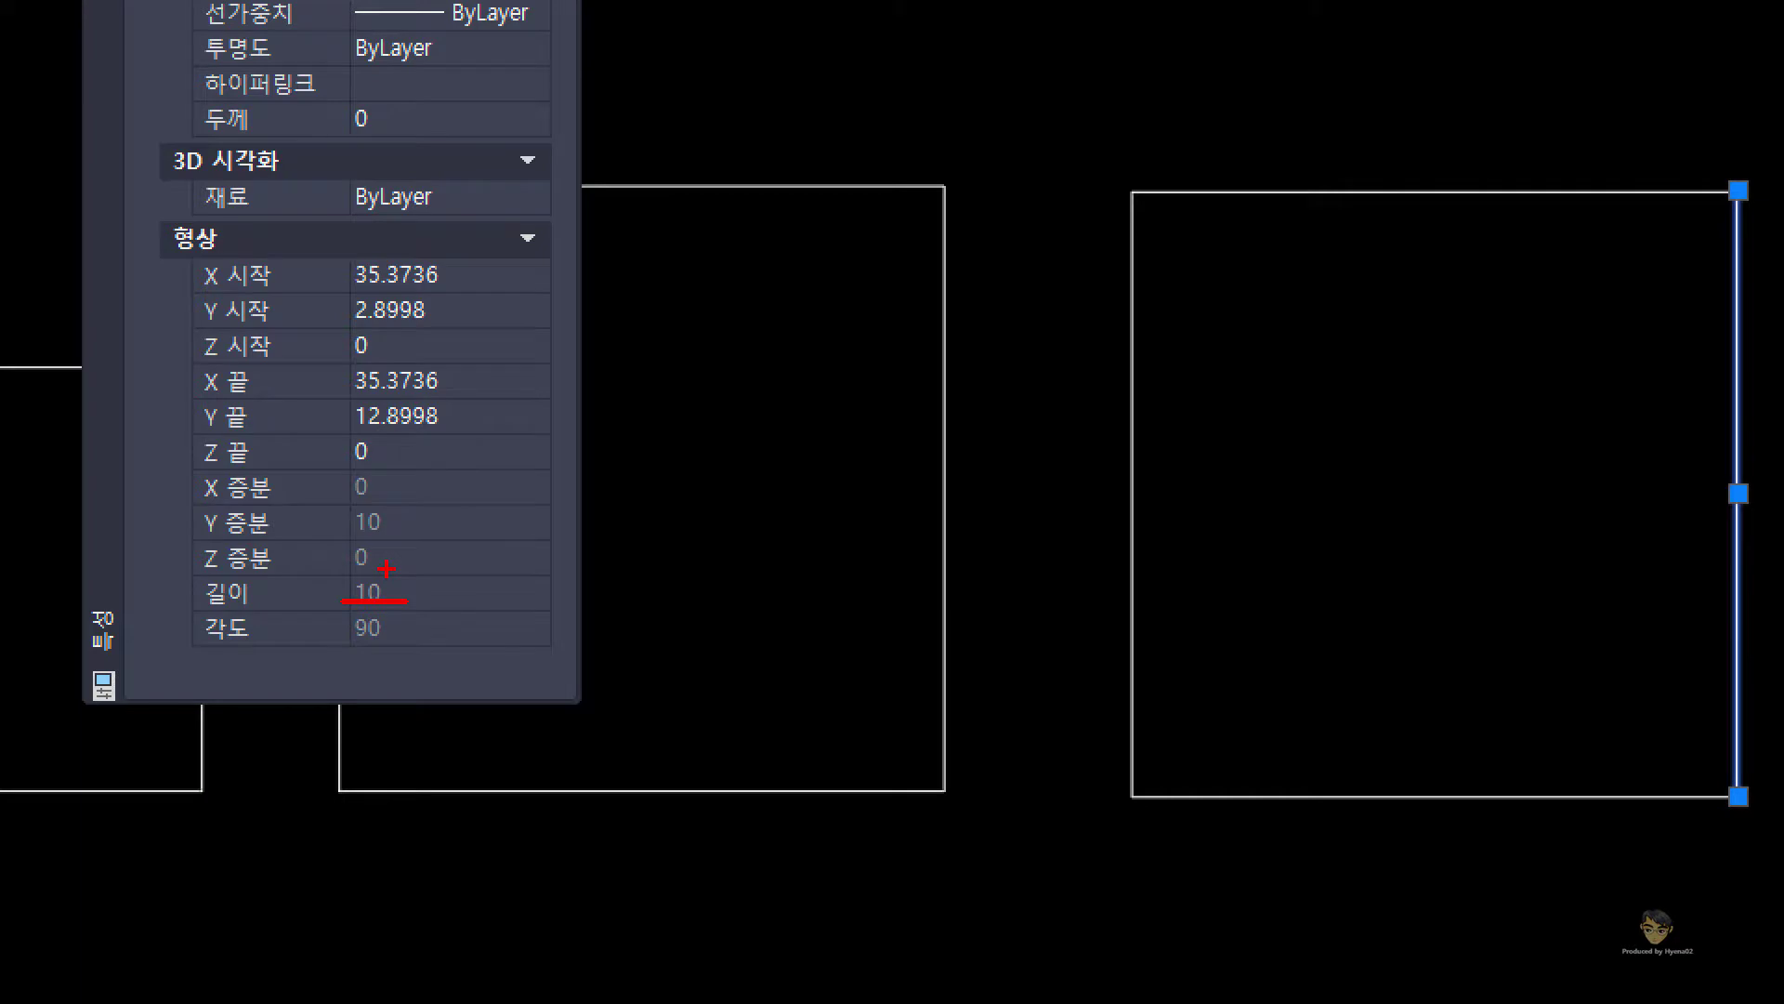
pyautogui.press('Escape')
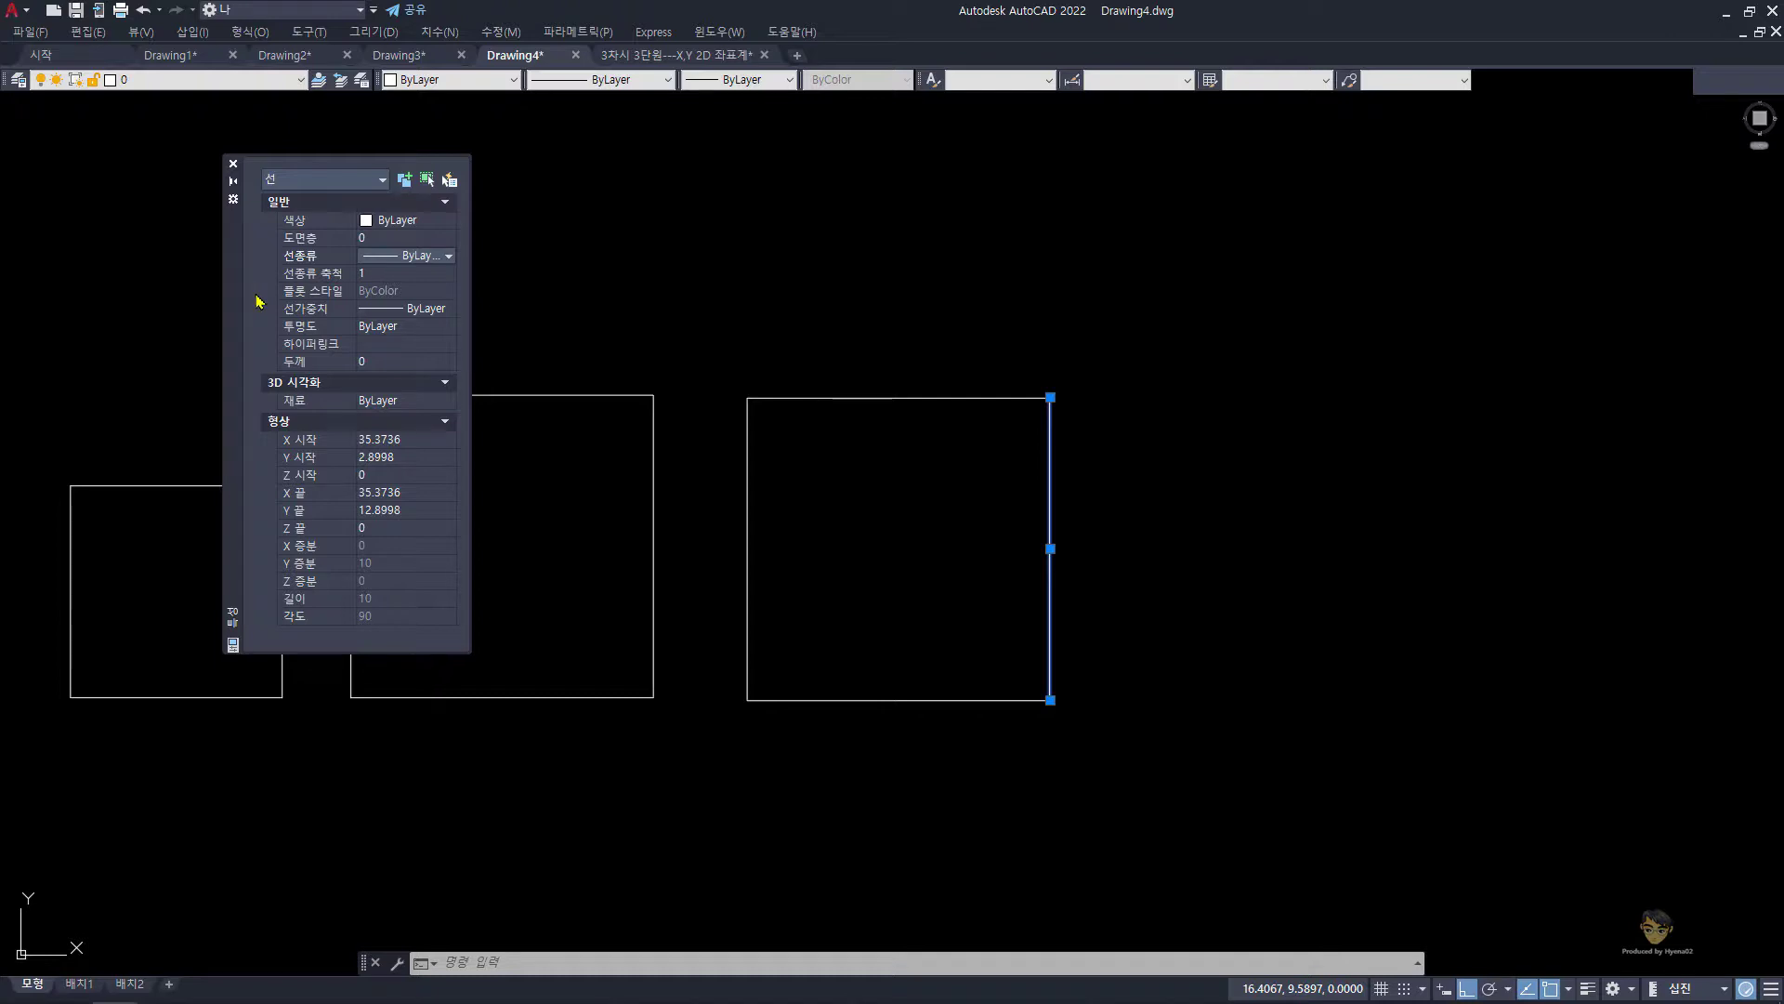
pyautogui.press('ctrl')
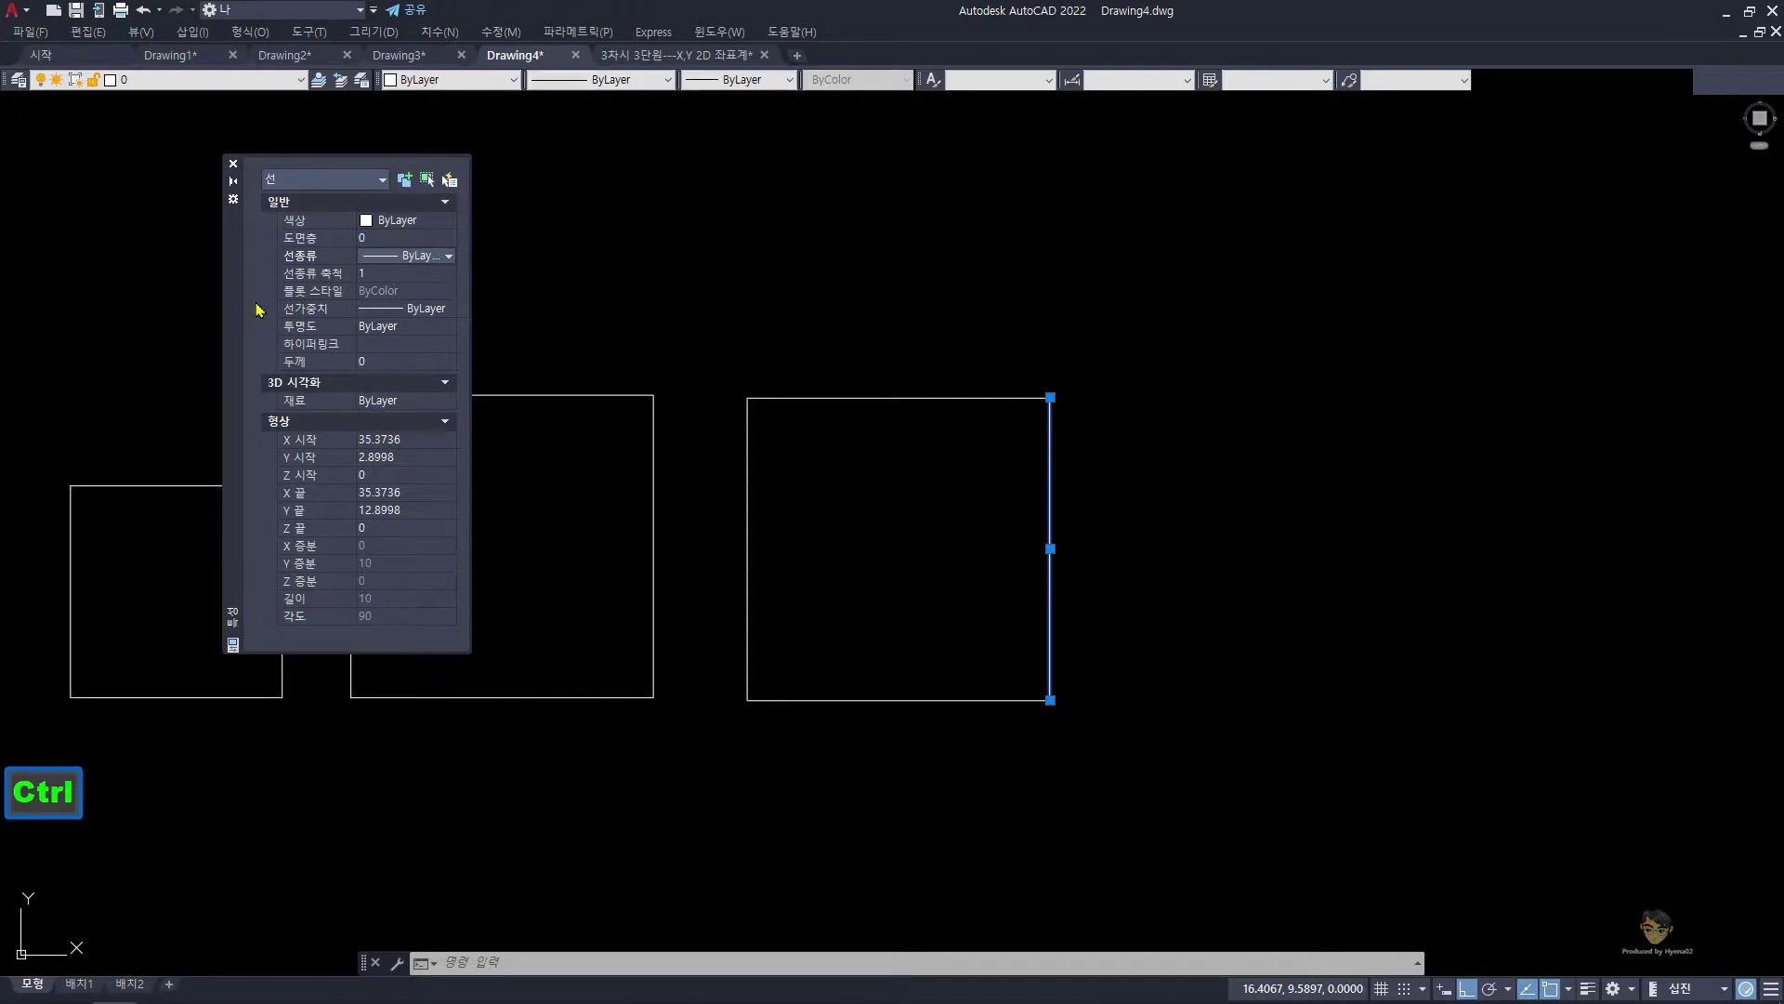
pyautogui.press('ctrl')
pyautogui.click(230, 345)
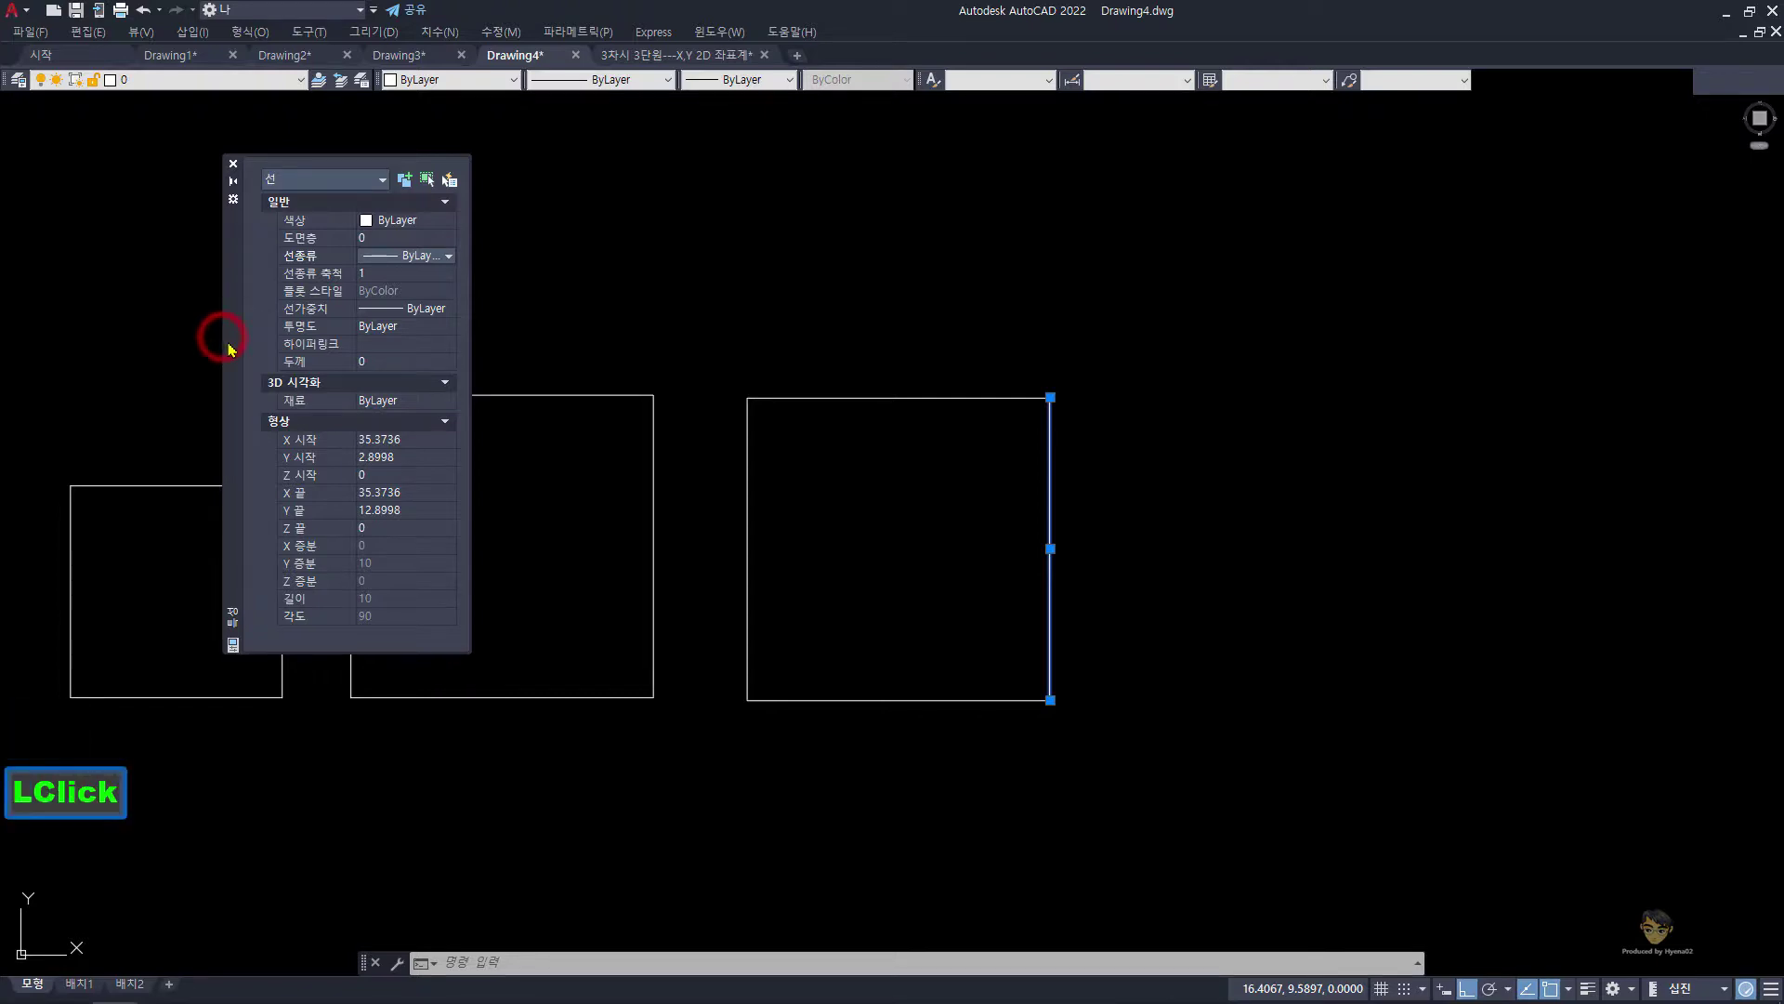
pyautogui.press('ctrl')
pyautogui.press('ctrl')
pyautogui.press('Escape')
pyautogui.press('Escape')
pyautogui.press('Escape')
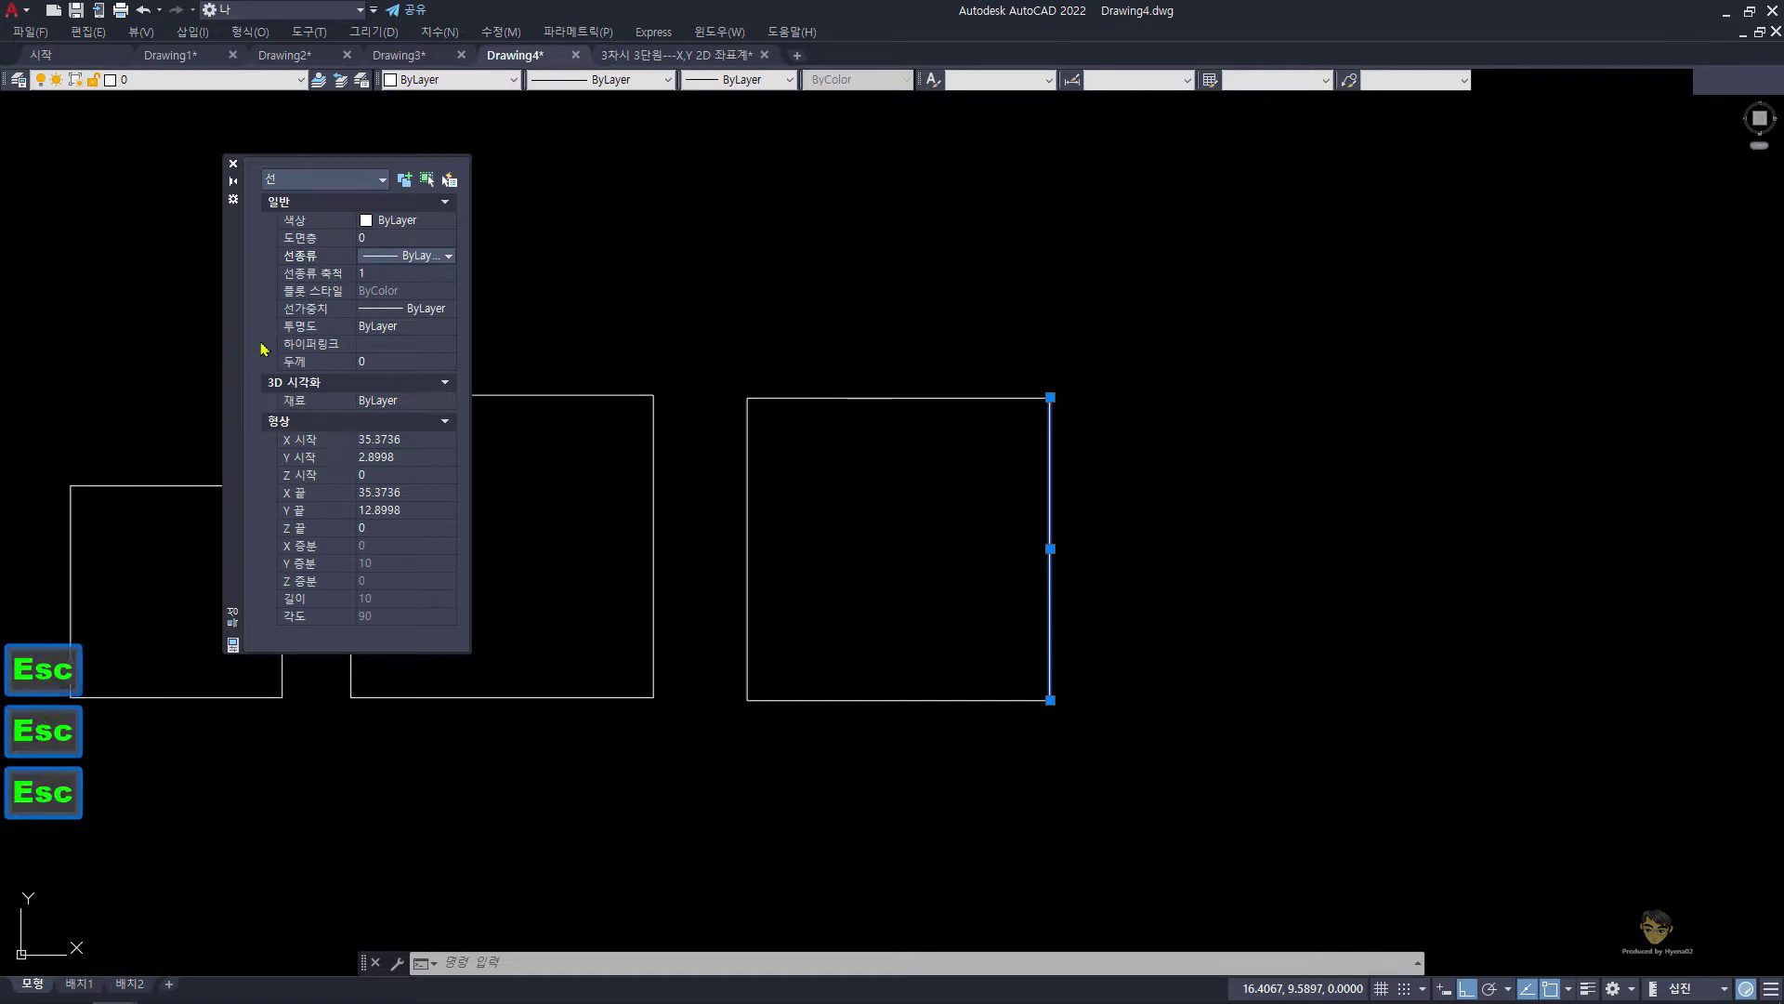
pyautogui.press('ctrl')
pyautogui.press('ctrl')
pyautogui.press('Escape')
pyautogui.click(232, 307)
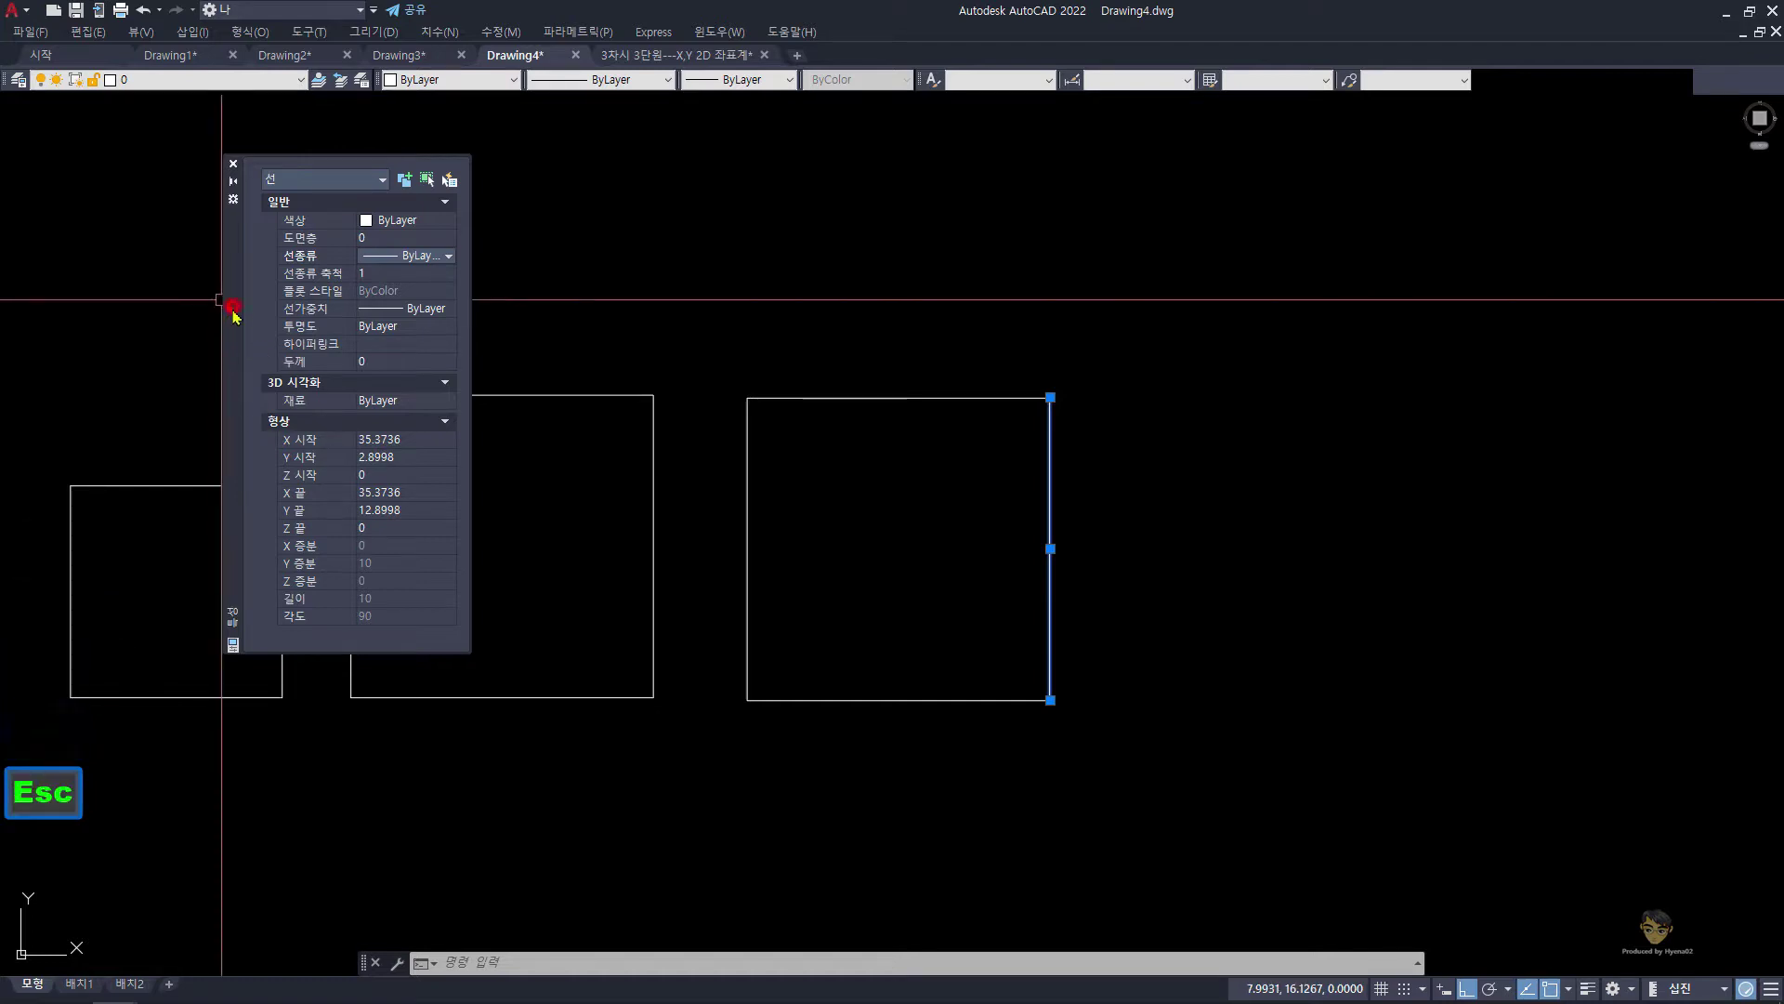
pyautogui.moveTo(233, 311); pyautogui.dragTo(201, 379)
pyautogui.rightClick(202, 376)
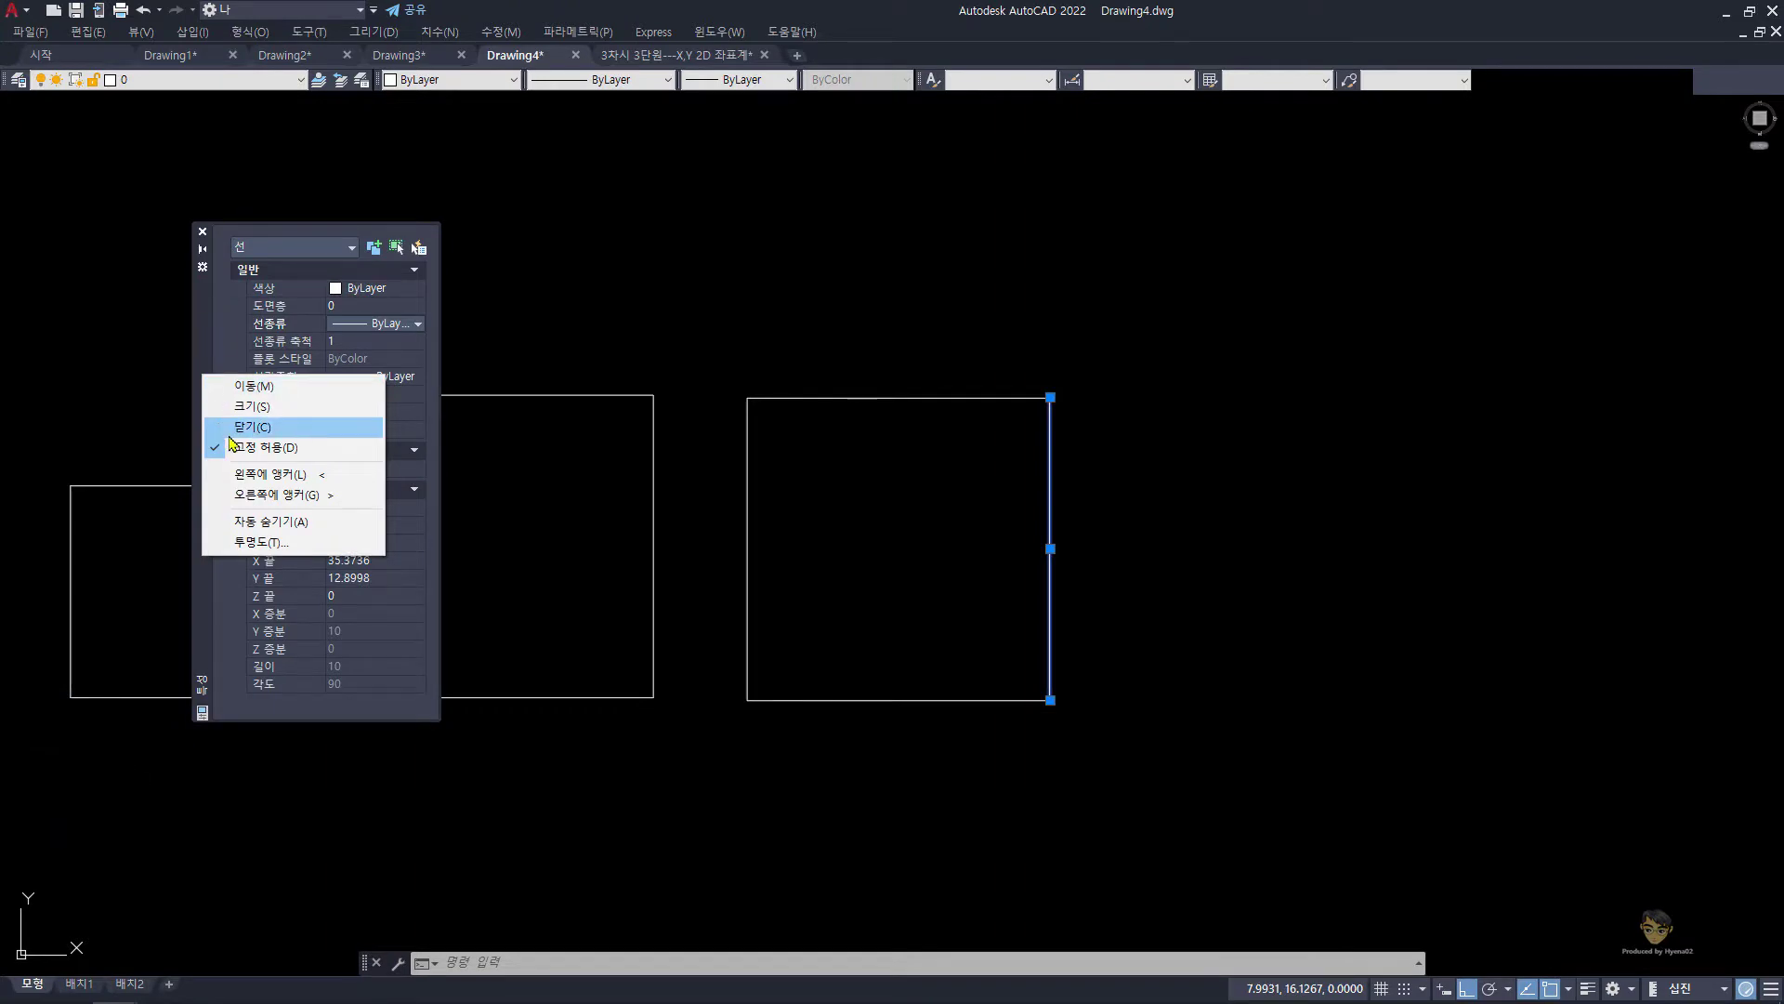
pyautogui.press('Escape')
pyautogui.click(202, 318)
pyautogui.press('ctrl')
pyautogui.press('ctrl')
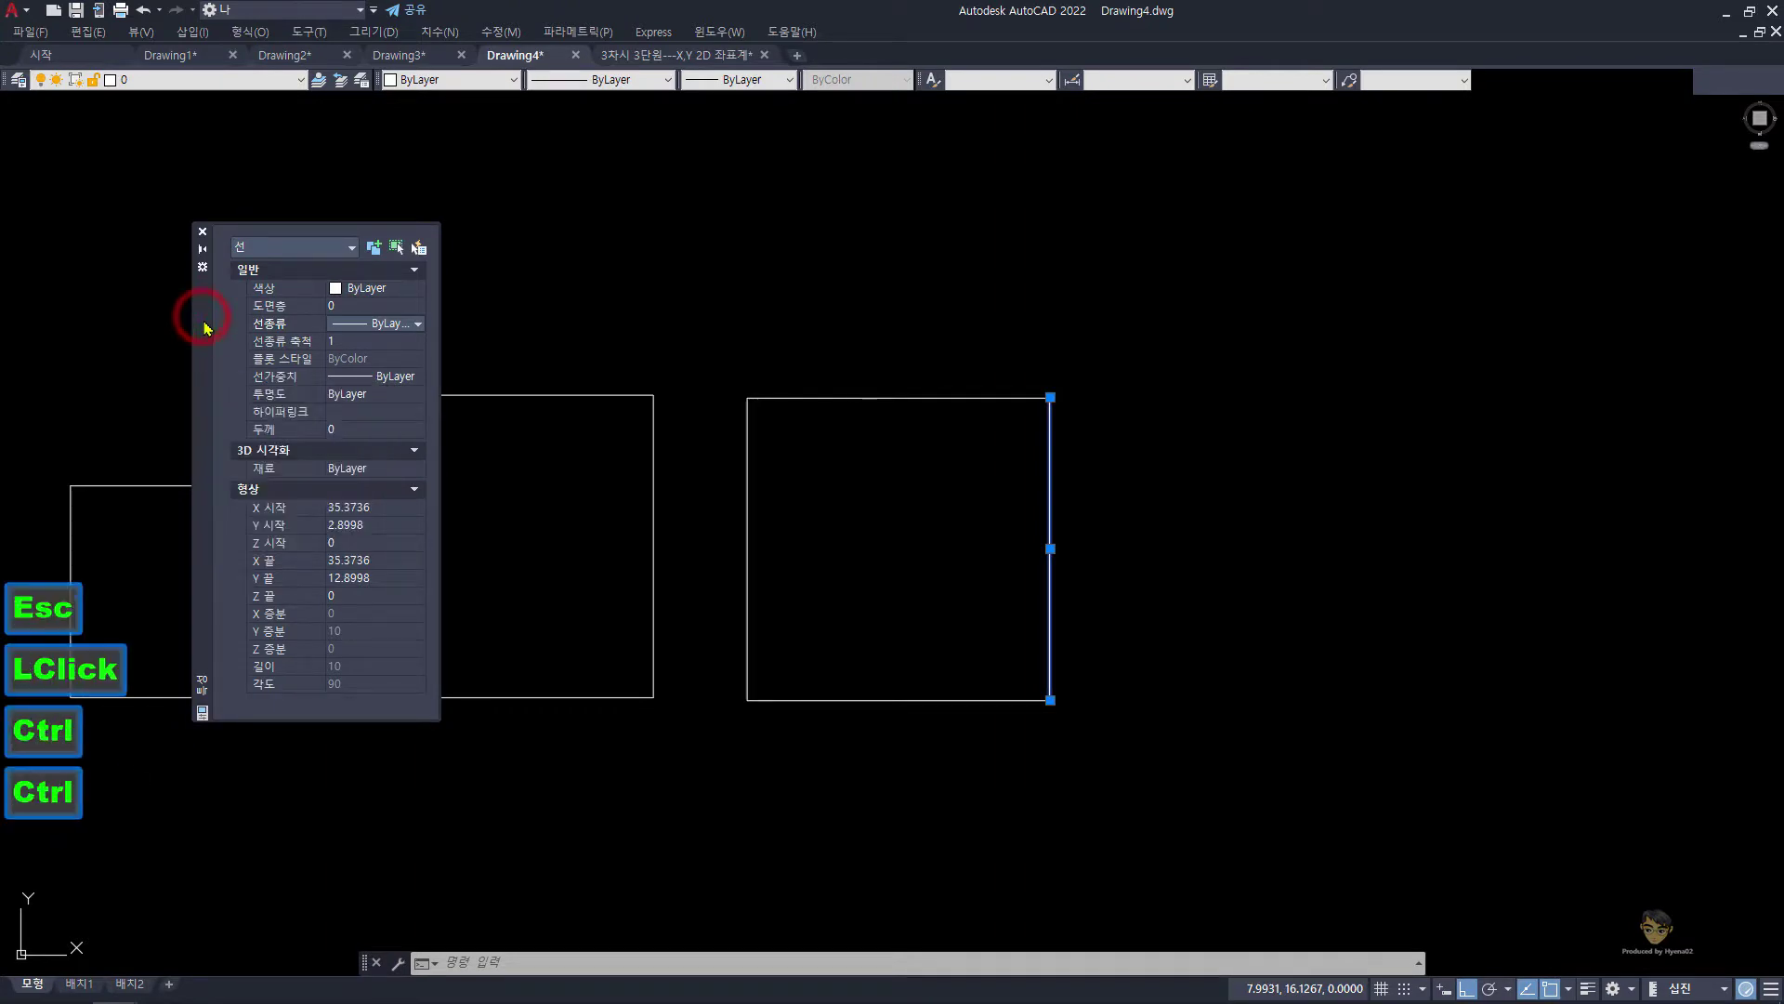
pyautogui.press('Escape')
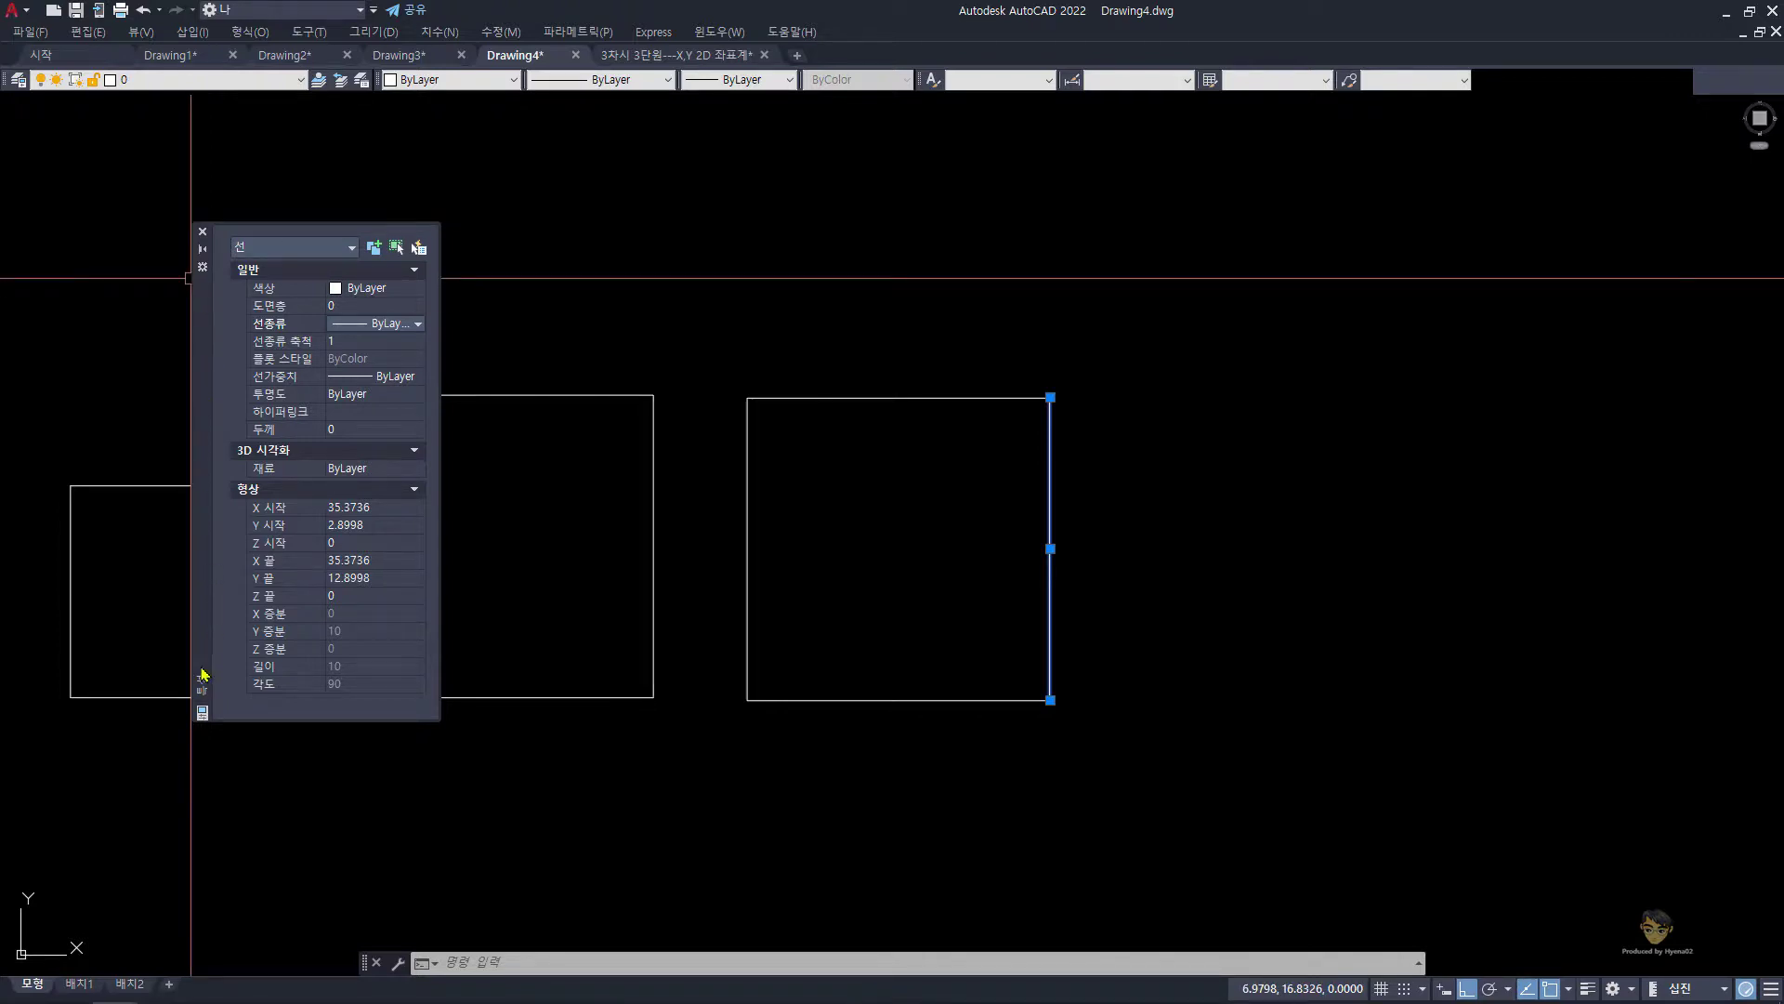
# Step: Dock the Properties palette as a collapsed strip with the Anchor Left option and unfold it
pyautogui.rightClick(203, 537)
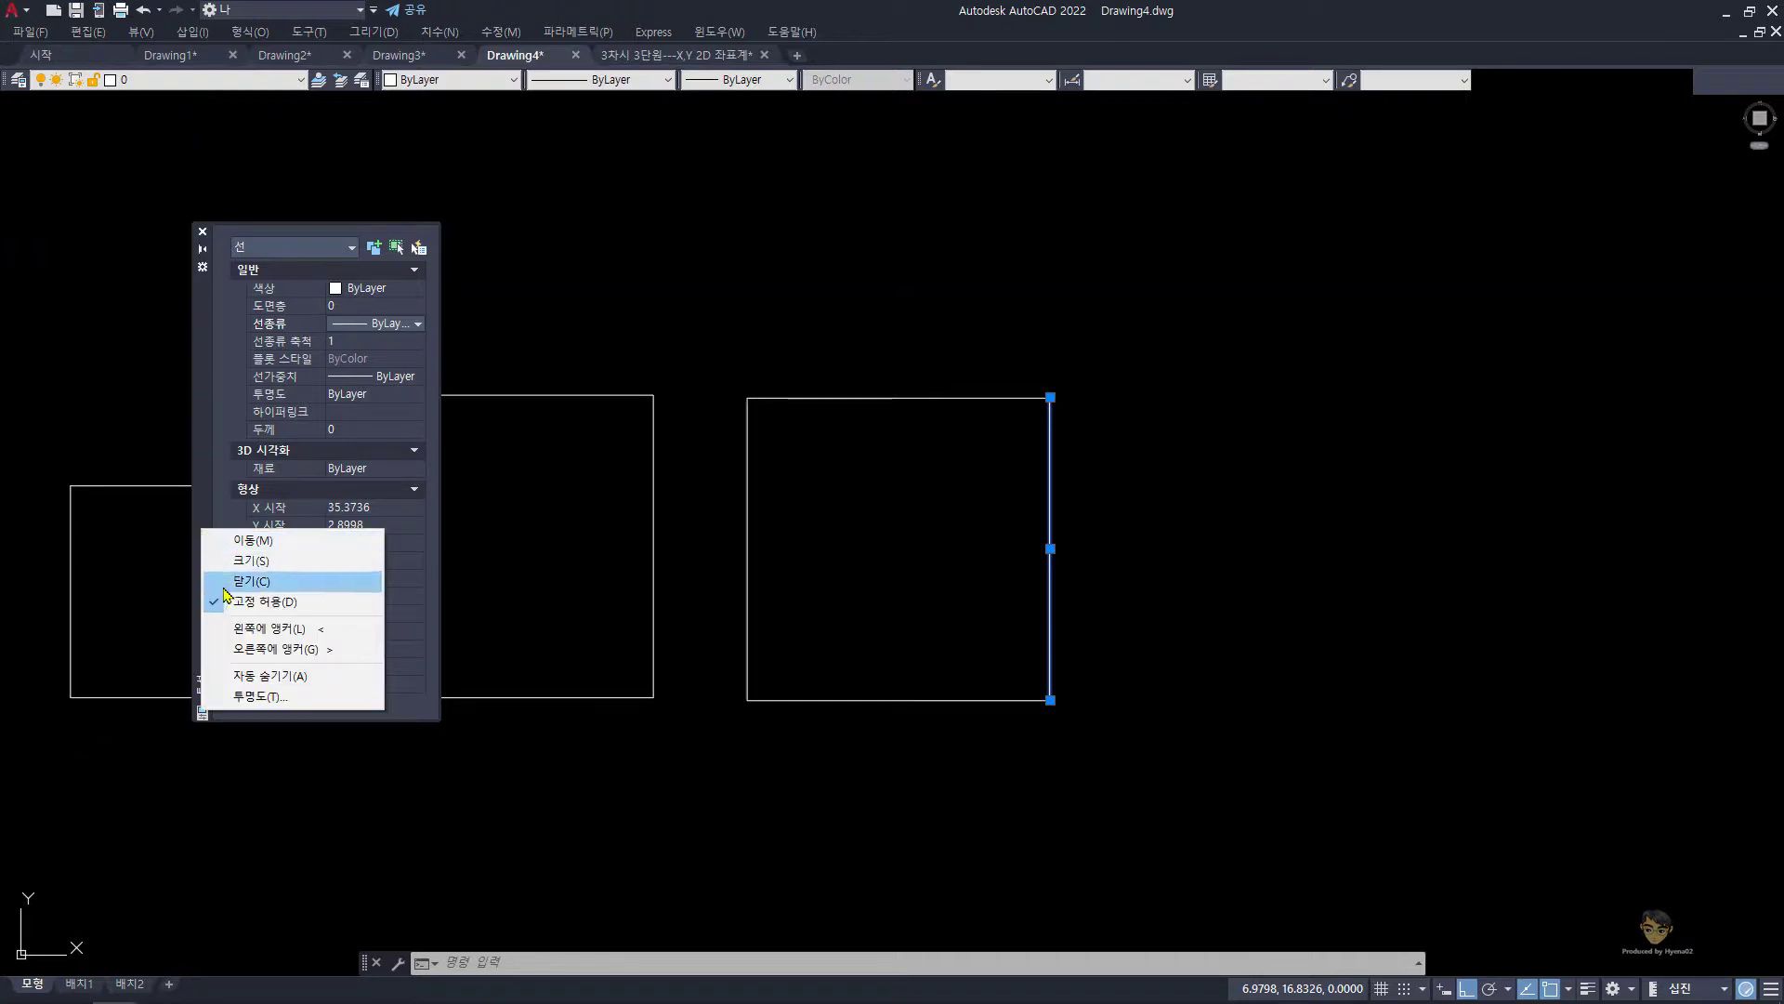
pyautogui.click(241, 632)
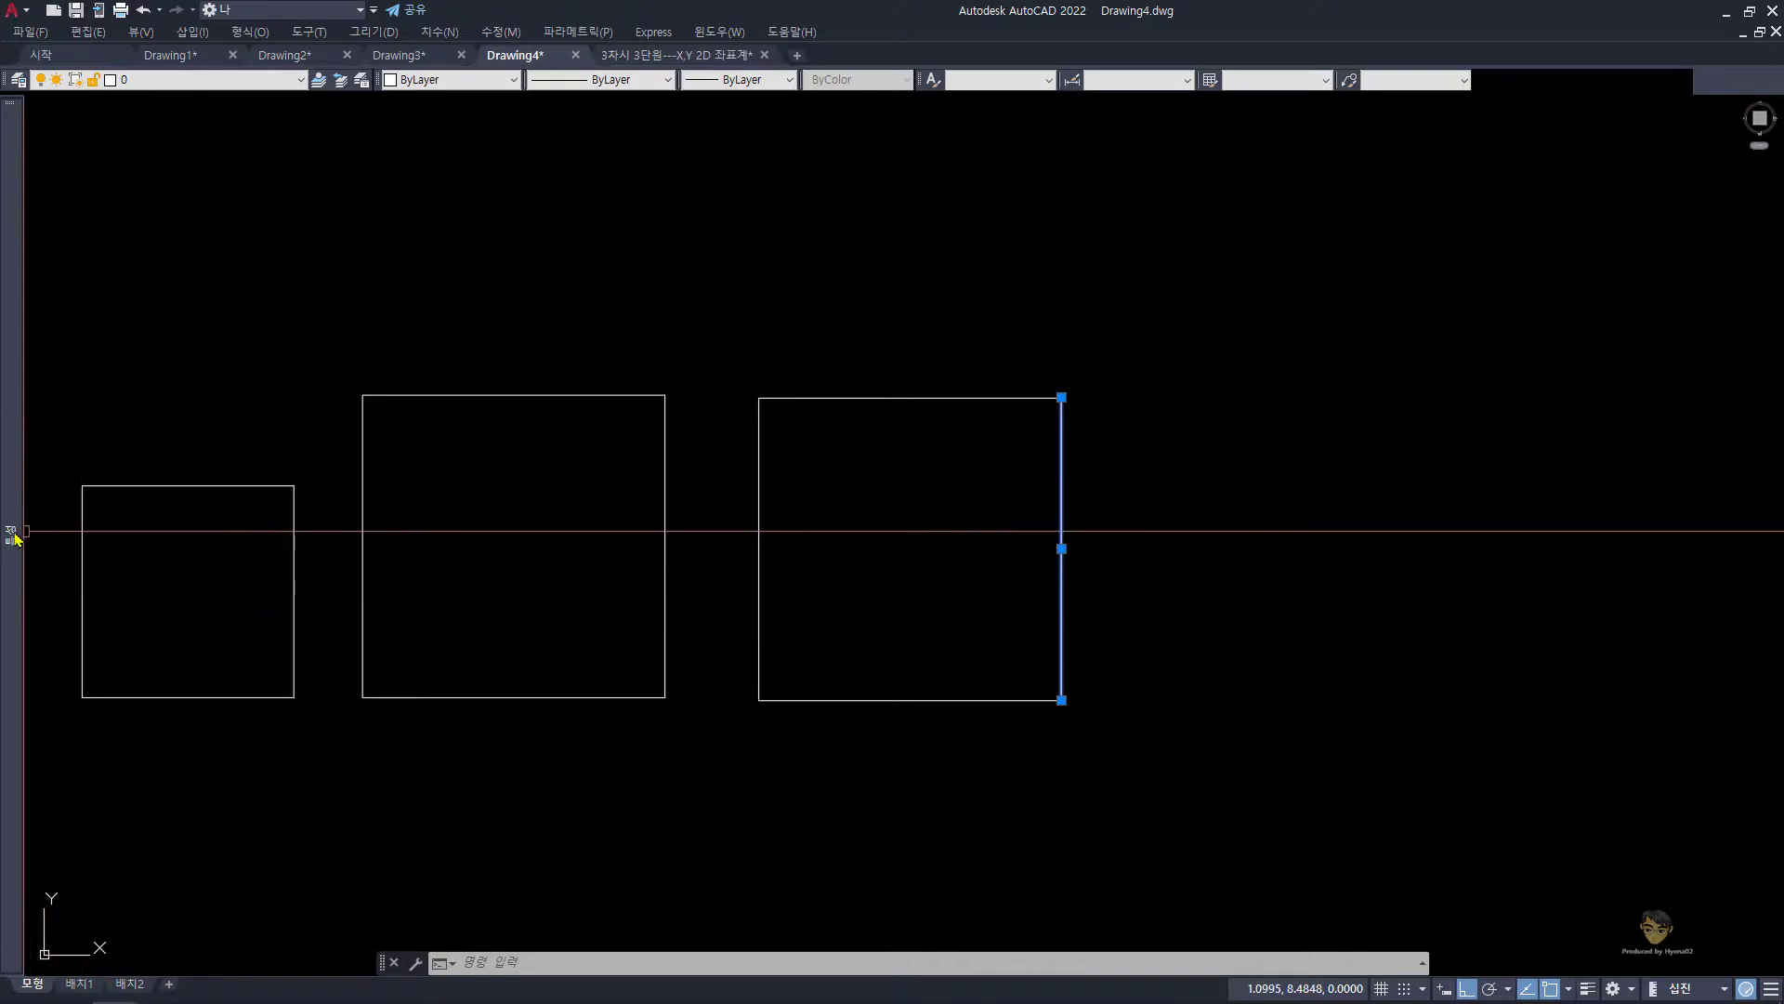
pyautogui.moveTo(14, 538)
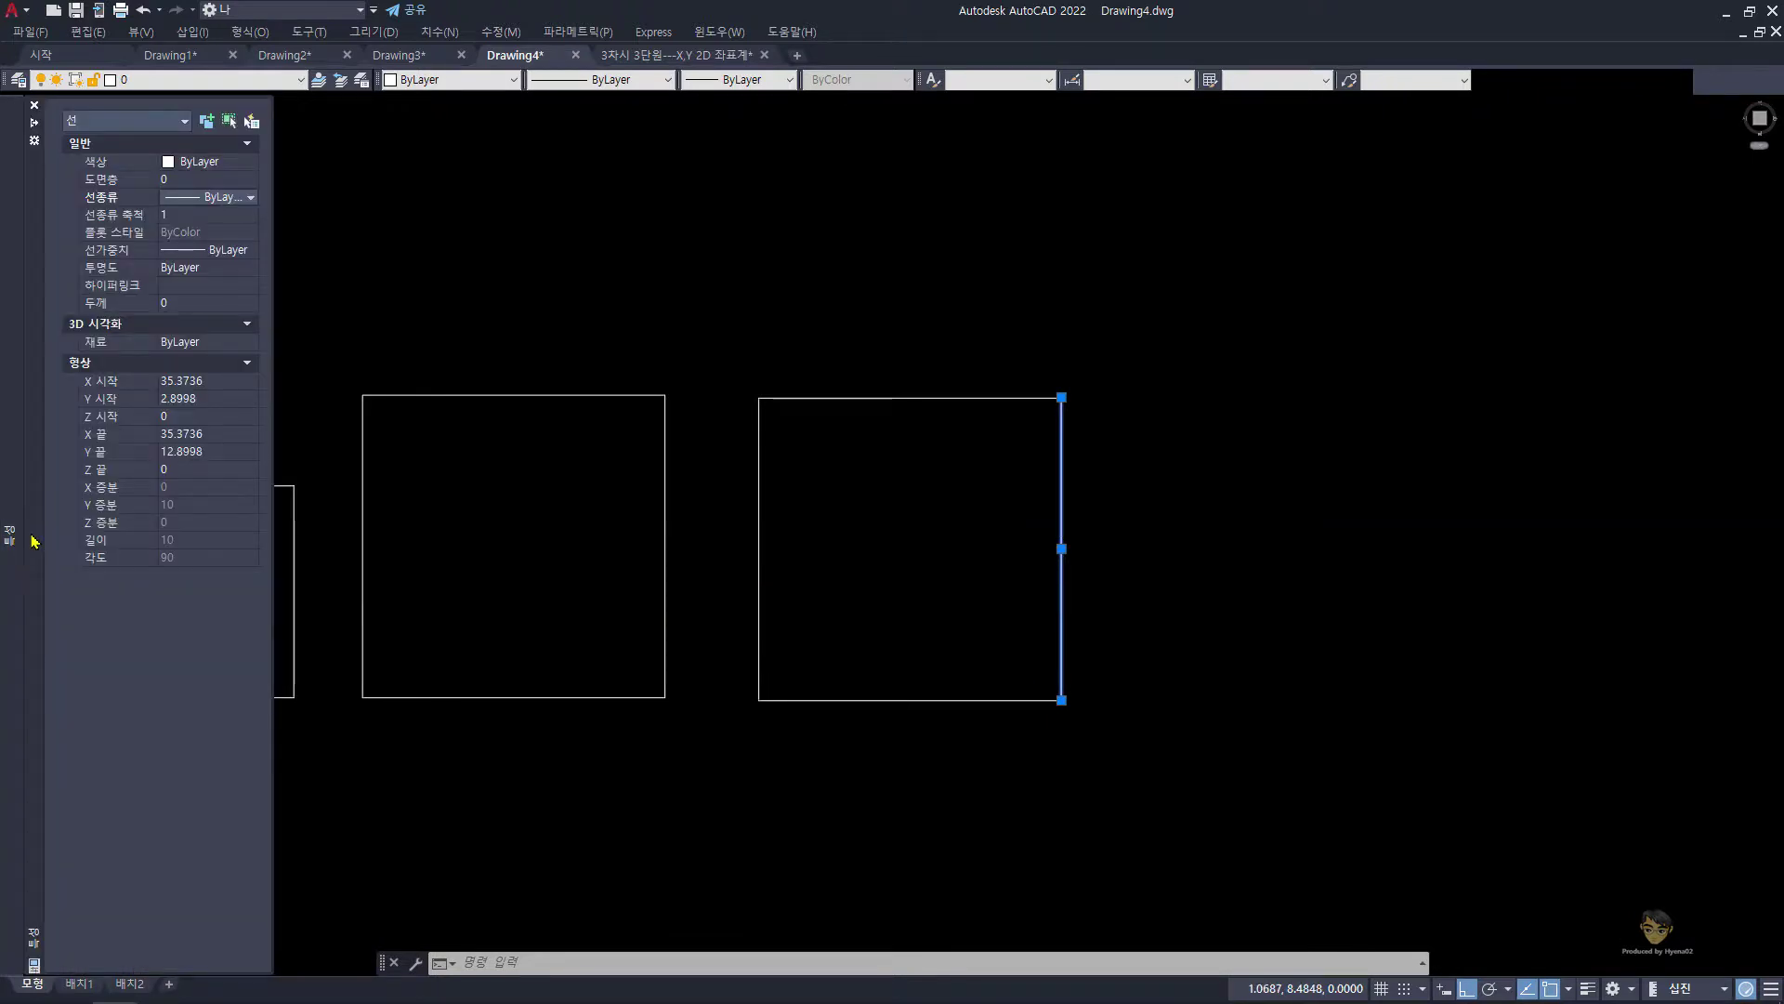
# Step: Check the anchoring and auto-hide options of the Properties palette and clear the selection
pyautogui.rightClick(34, 541)
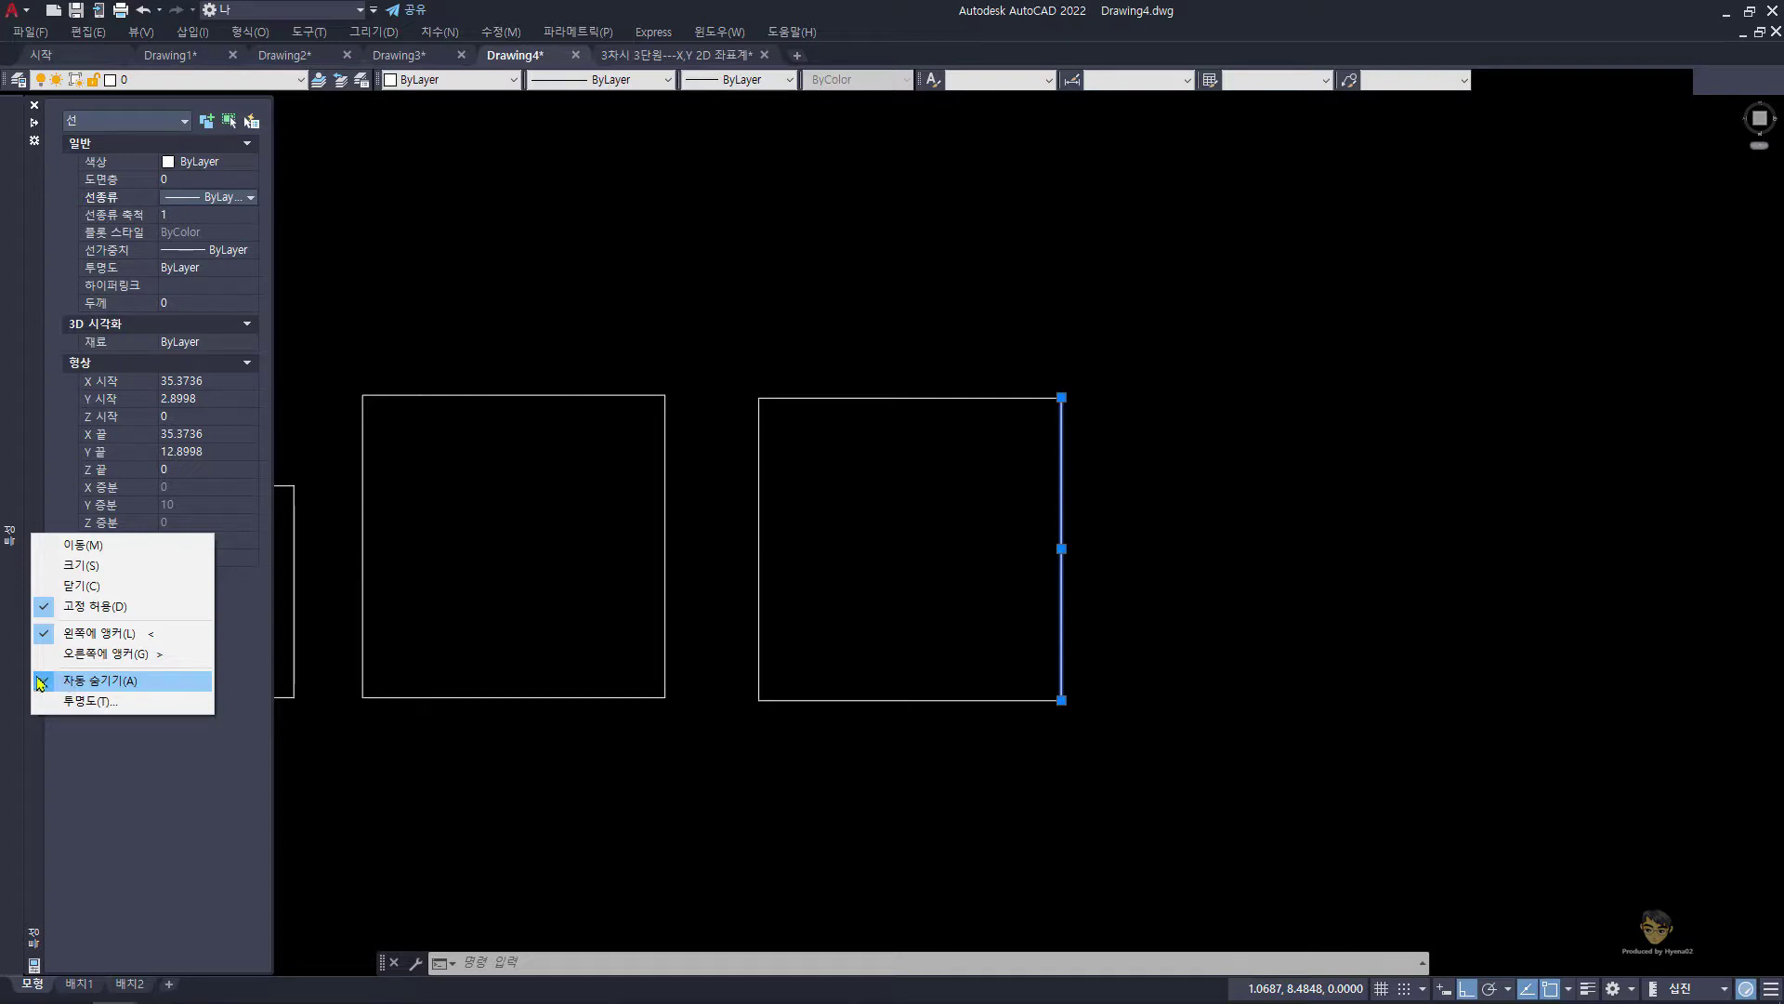
pyautogui.click(553, 801)
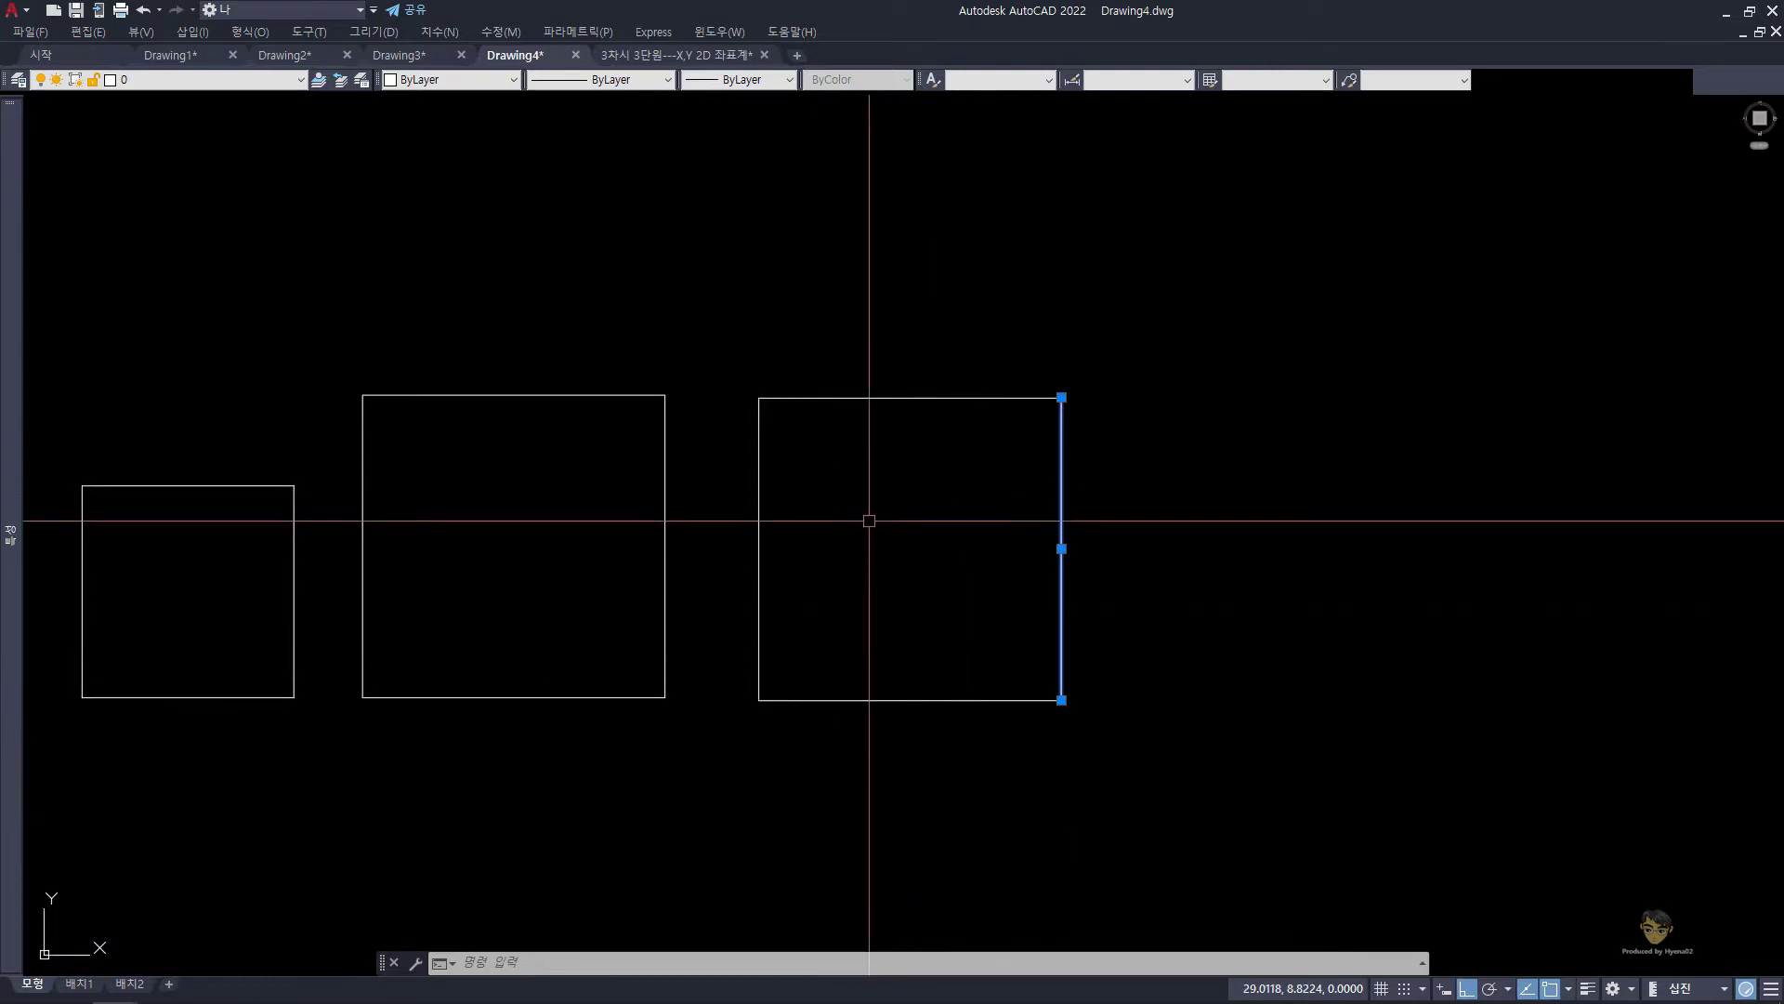
pyautogui.press('Escape')
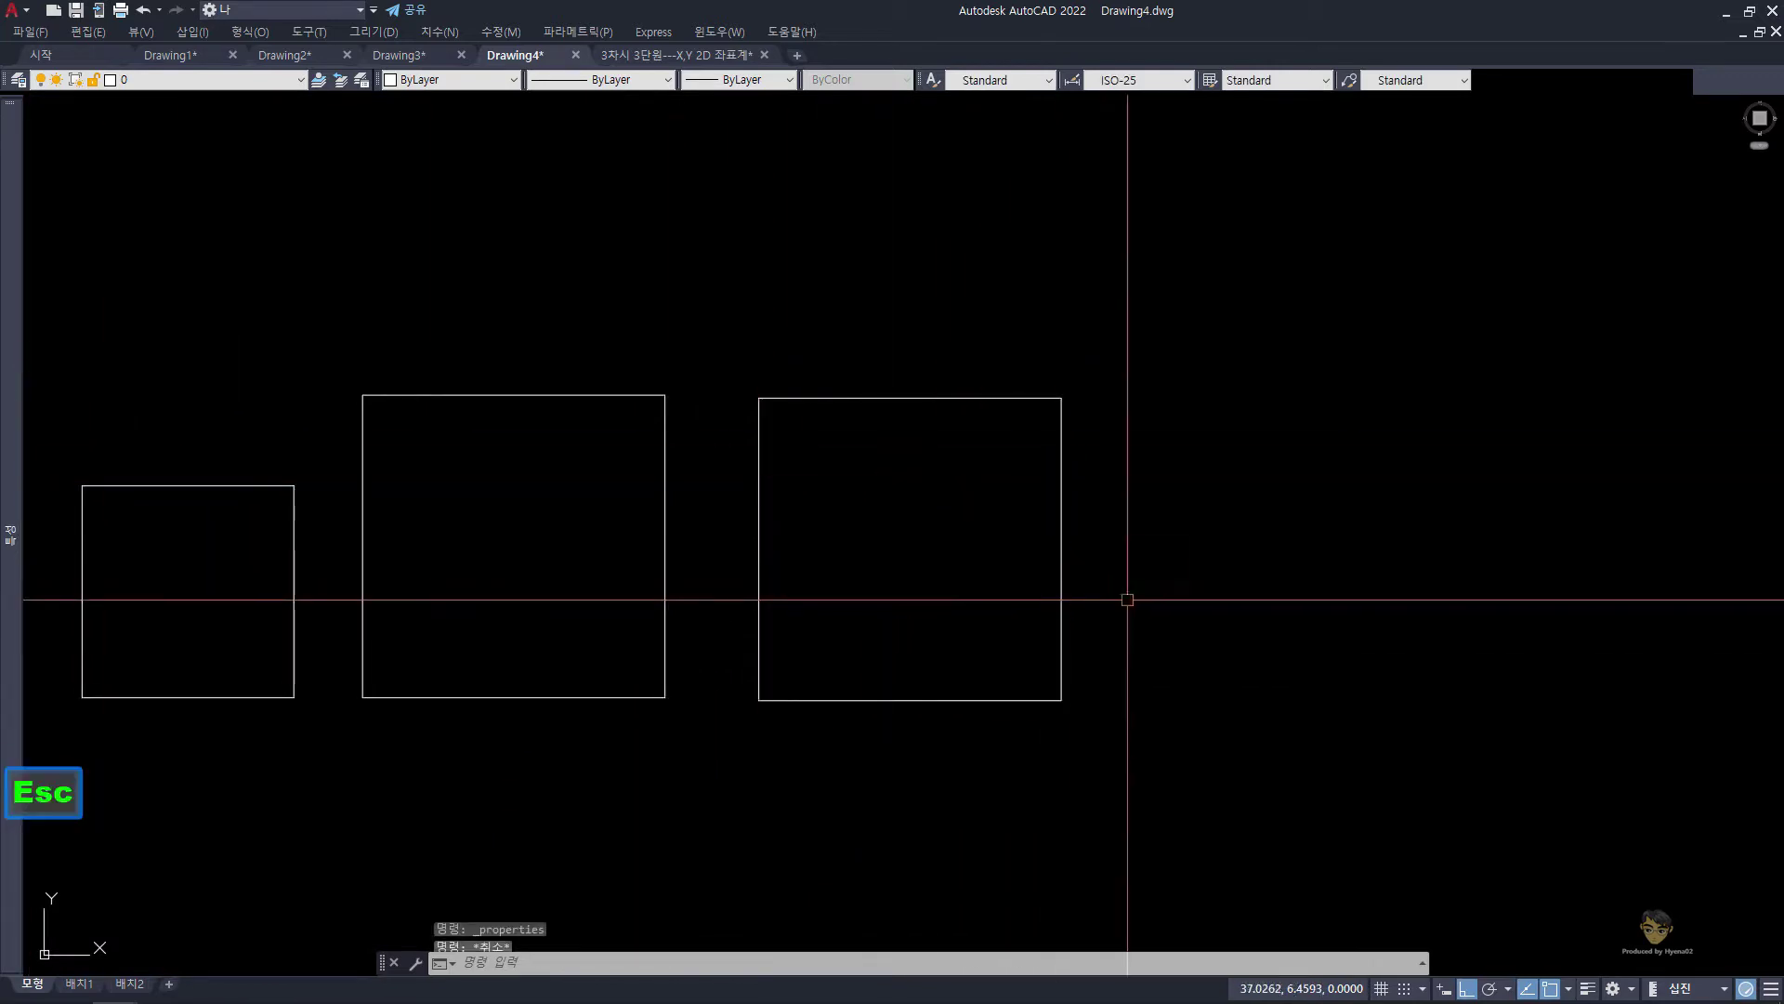
# Step: Select the third square's right edge, unfold the Properties palette to read its properties and deselect the edge
pyautogui.click(1171, 605)
pyautogui.click(1004, 510)
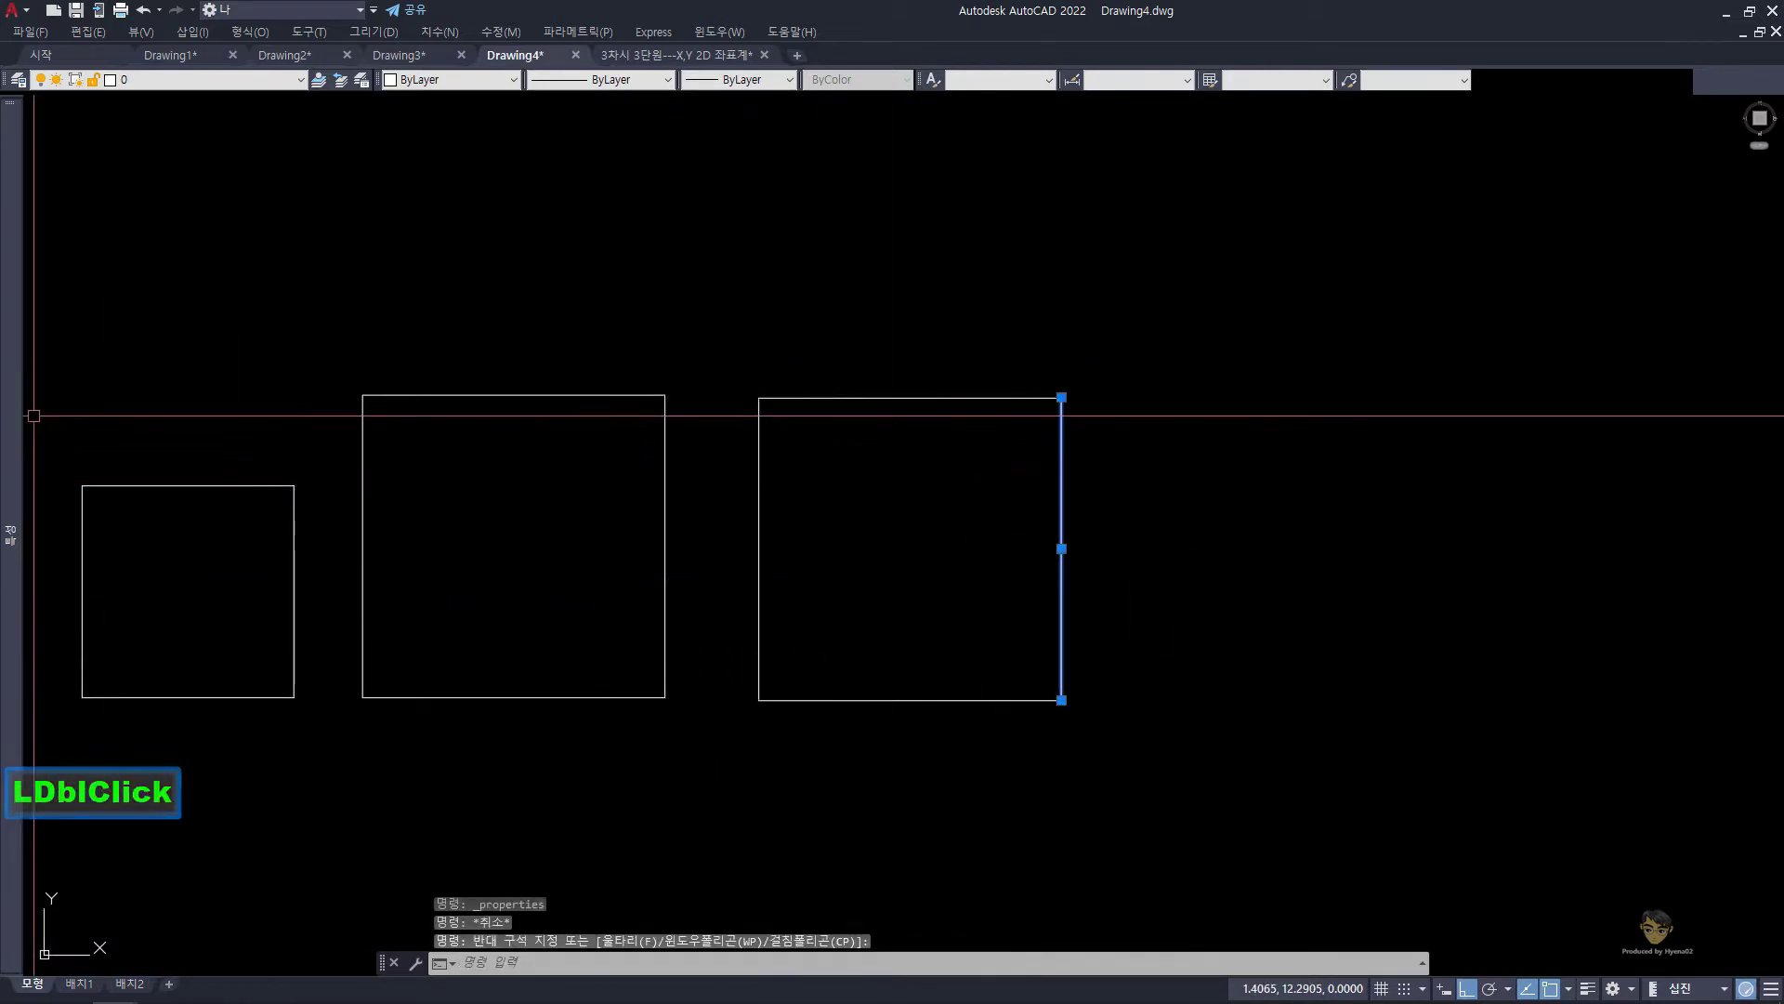
pyautogui.moveTo(11, 502)
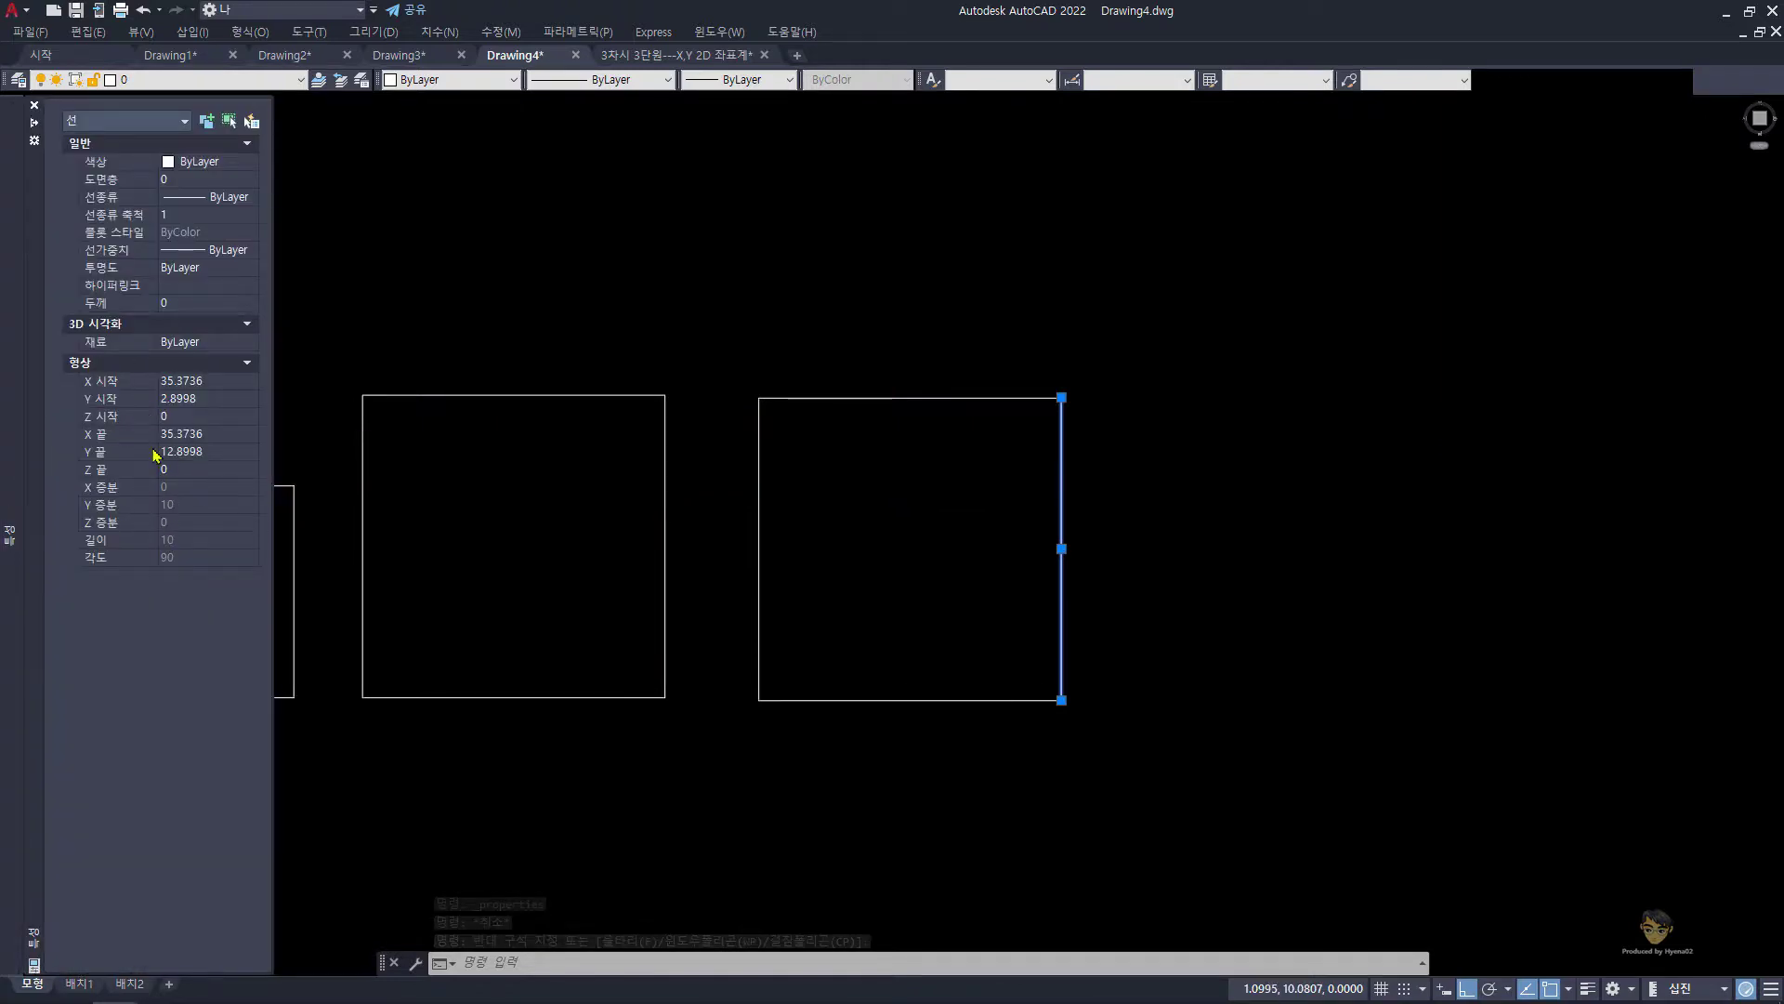
pyautogui.press('Escape')
pyautogui.press('Escape')
pyautogui.press('Escape')
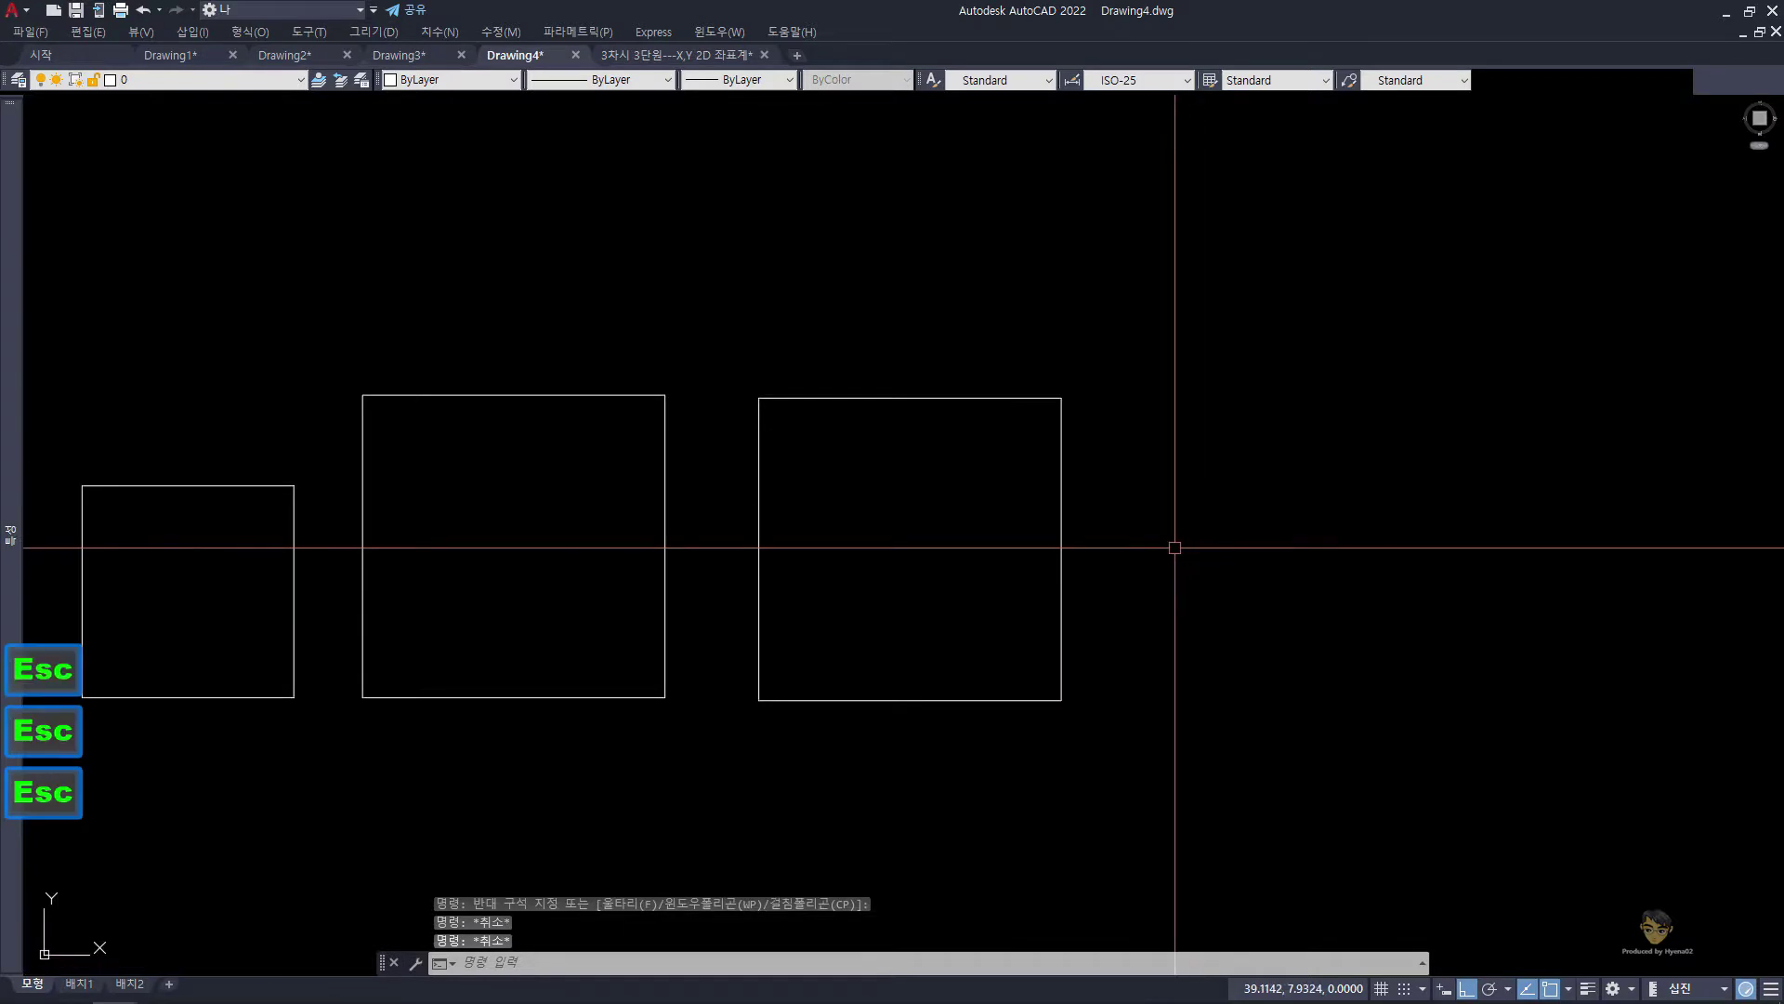
# Step: Close and reopen the Properties palette several times, ending with it shown as the anchored strip
pyautogui.hotkey('ctrl', '1')
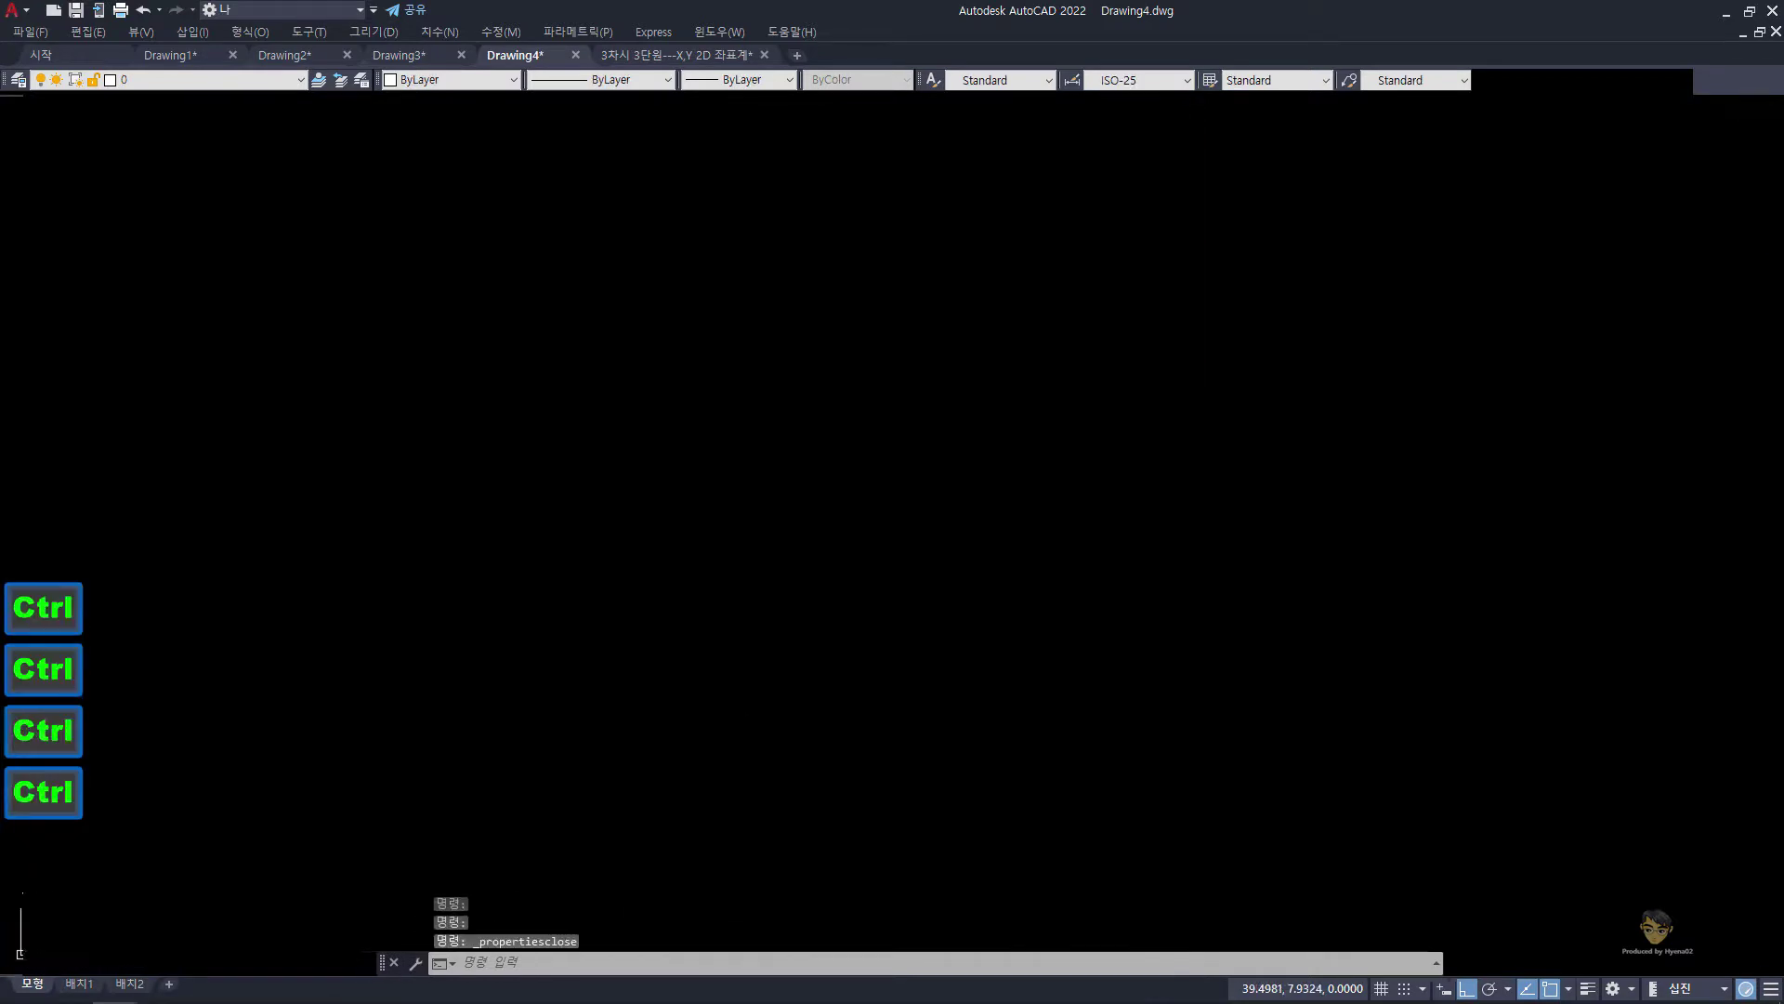
pyautogui.hotkey('ctrl', '1')
pyautogui.hotkey('ctrl', '1')
pyautogui.hotkey('ctrl', '1')
pyautogui.hotkey('ctrl', '1')
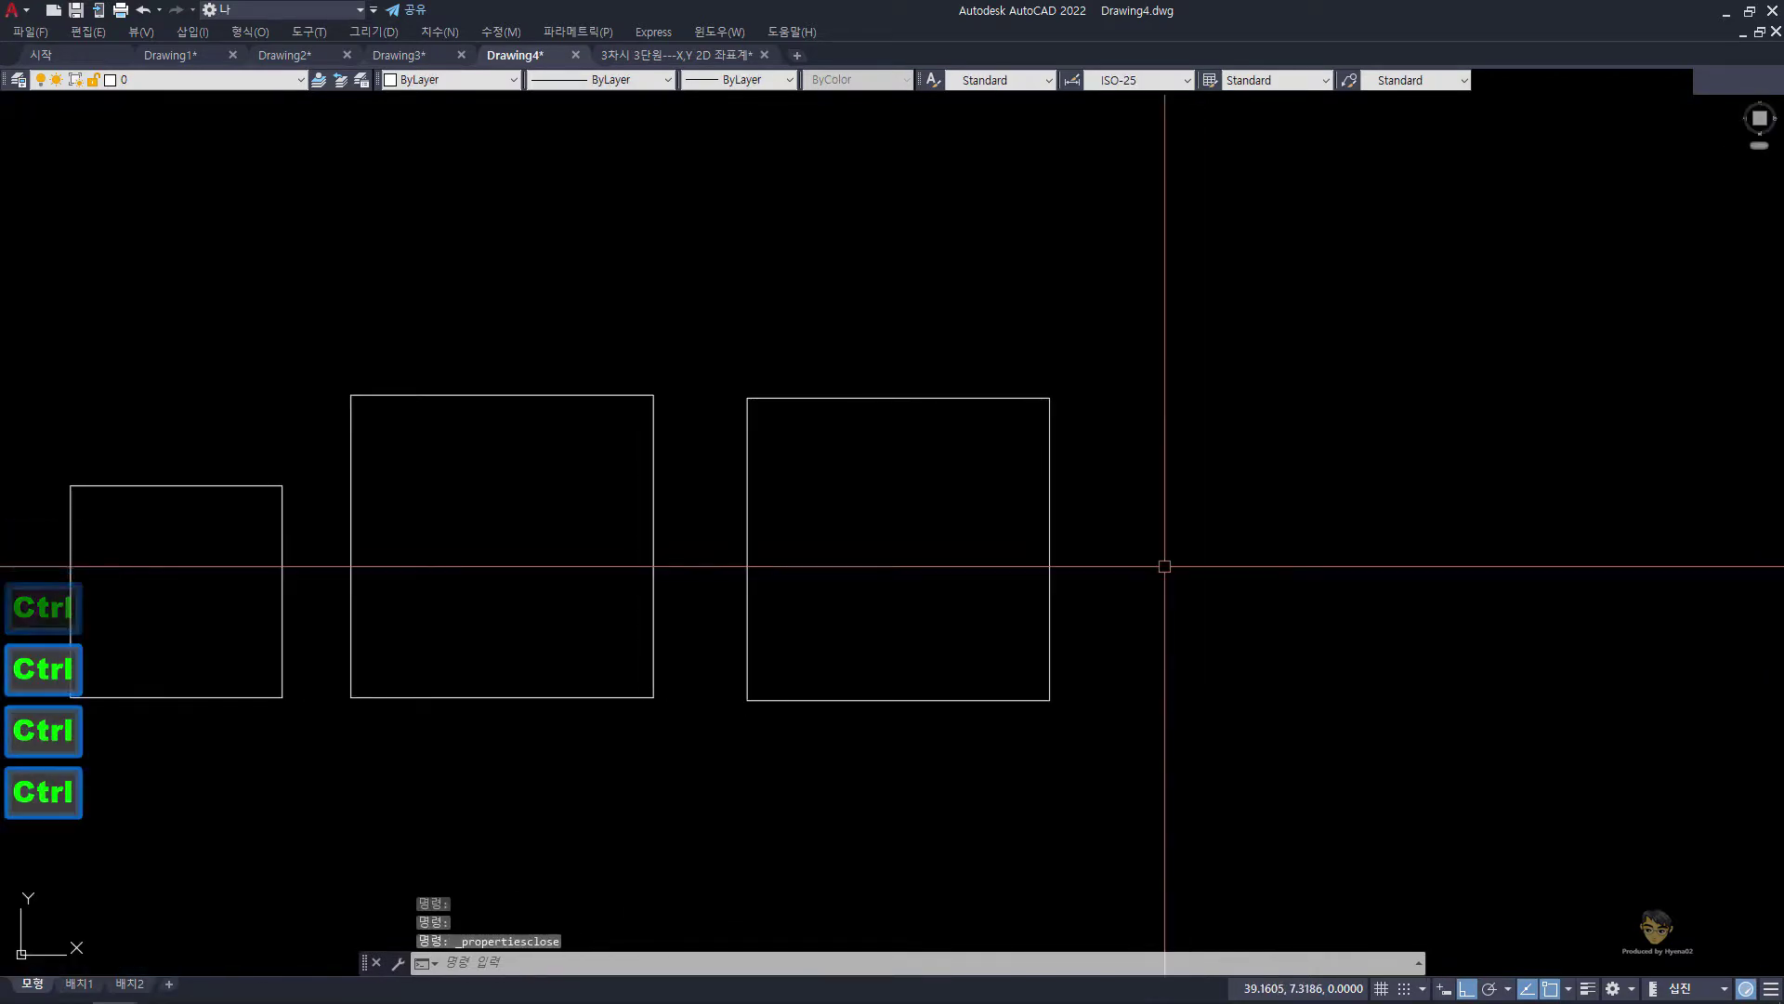
pyautogui.hotkey('ctrl', '1')
pyautogui.hotkey('ctrl', '1')
pyautogui.hotkey('ctrl', '1')
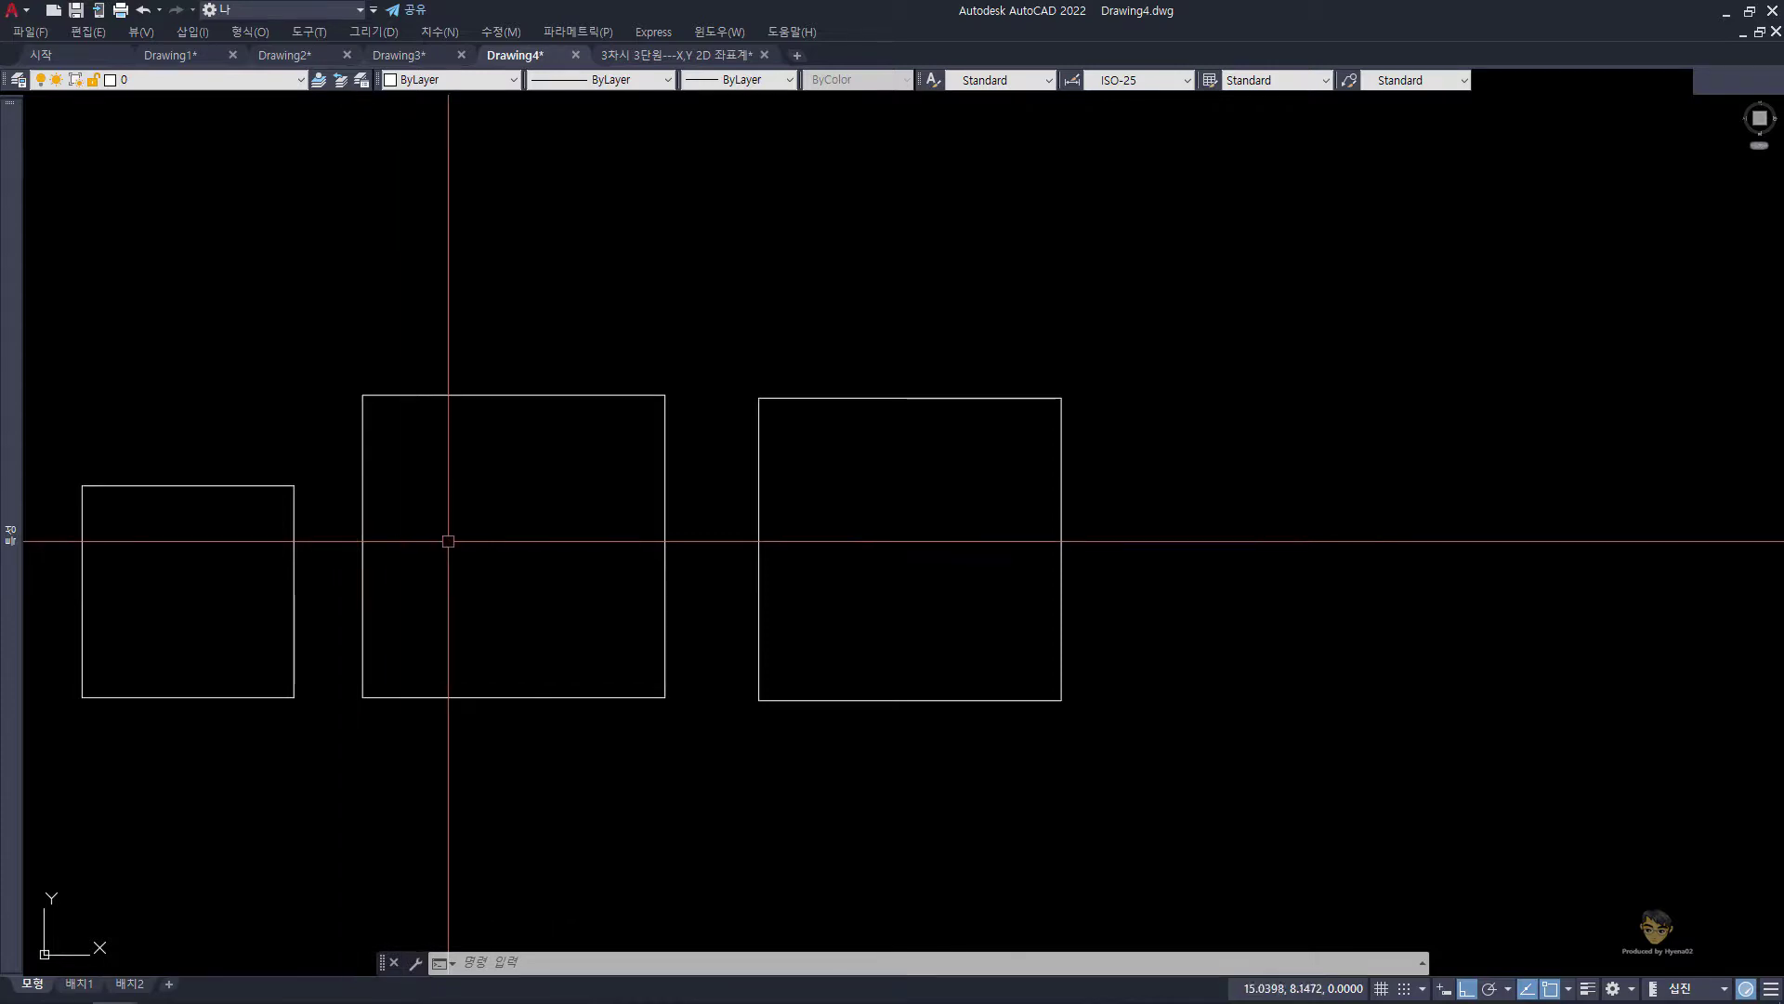
pyautogui.press('Escape')
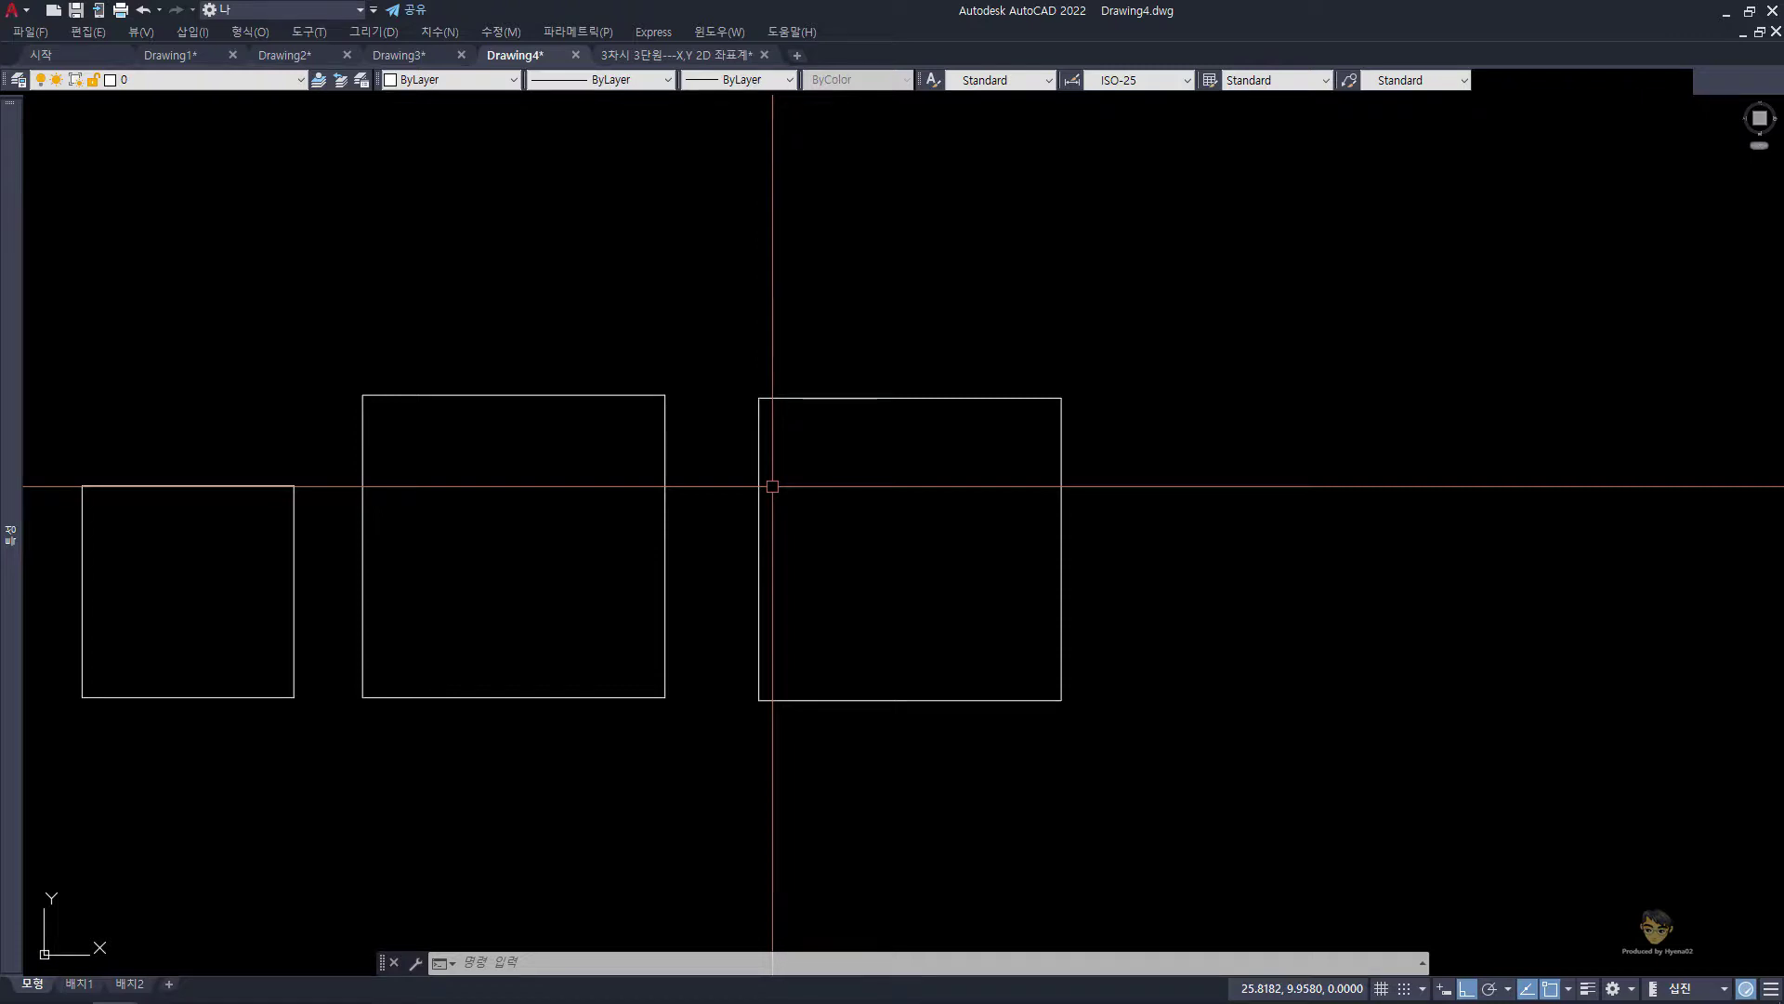
# Step: Draw a horizontal line 90 units long to the right, starting beside the third square at its lower edge's level
pyautogui.moveTo(1264, 574); pyautogui.dragTo(742, 576, button='middle')
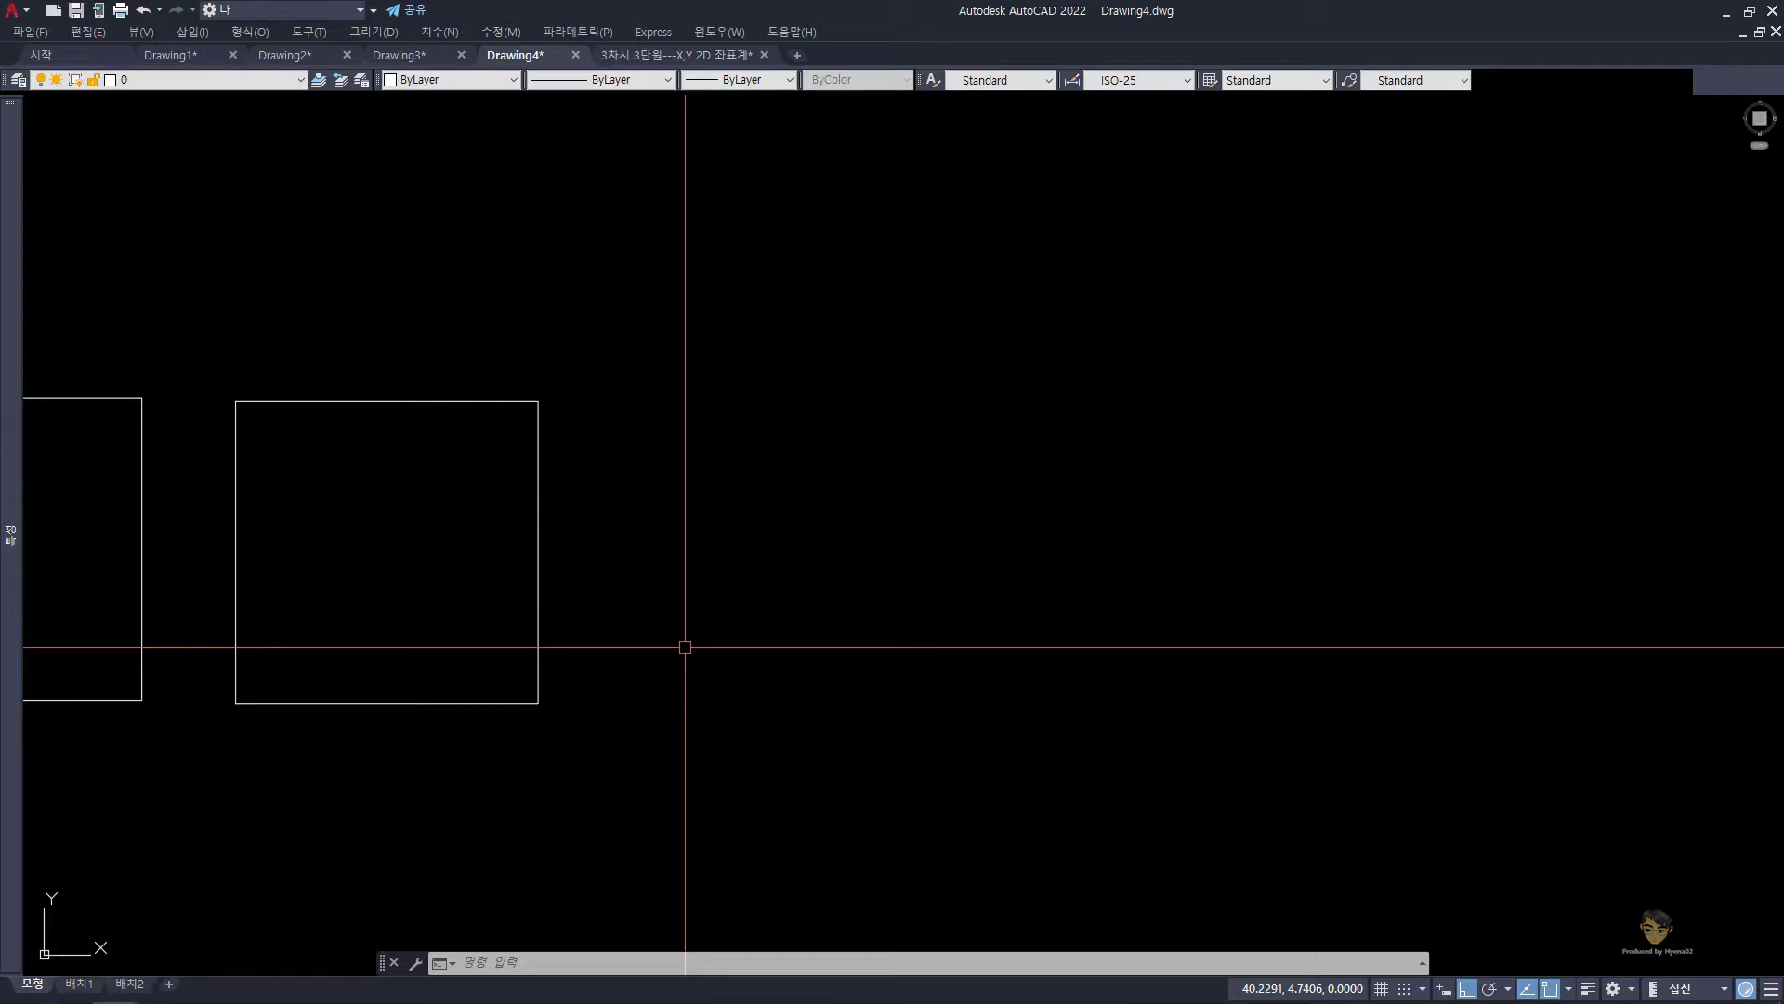
pyautogui.write('l')
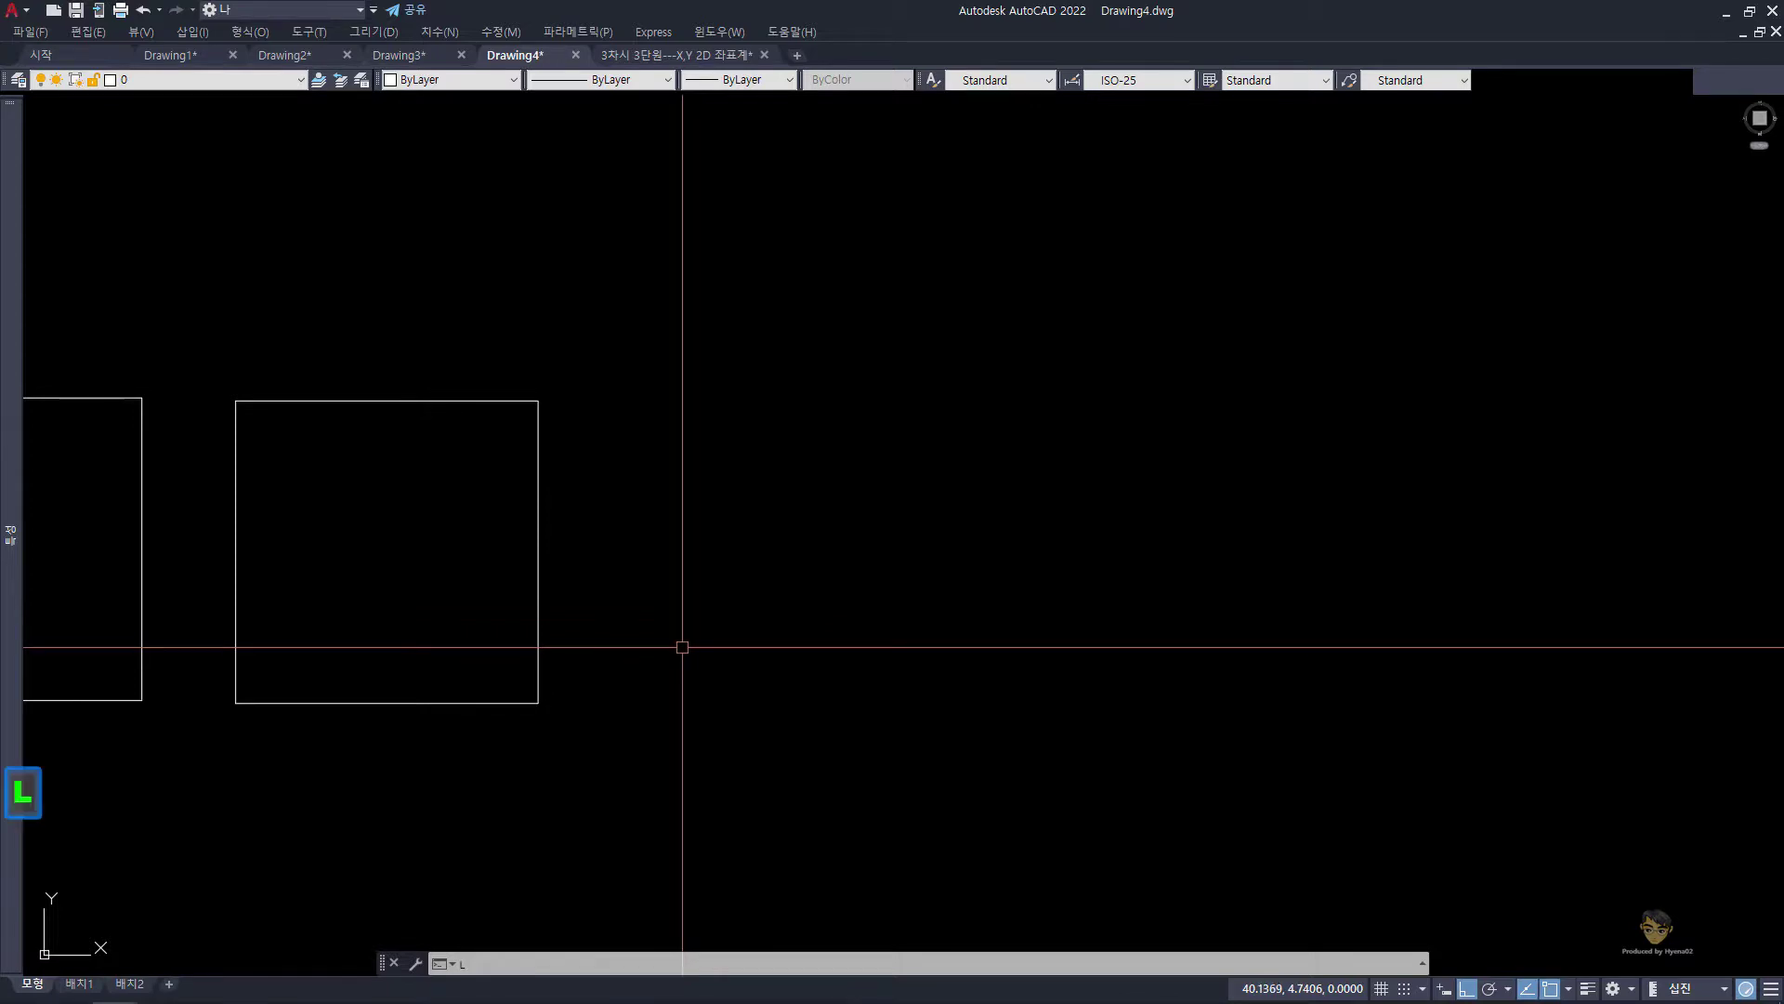
pyautogui.press('Return')
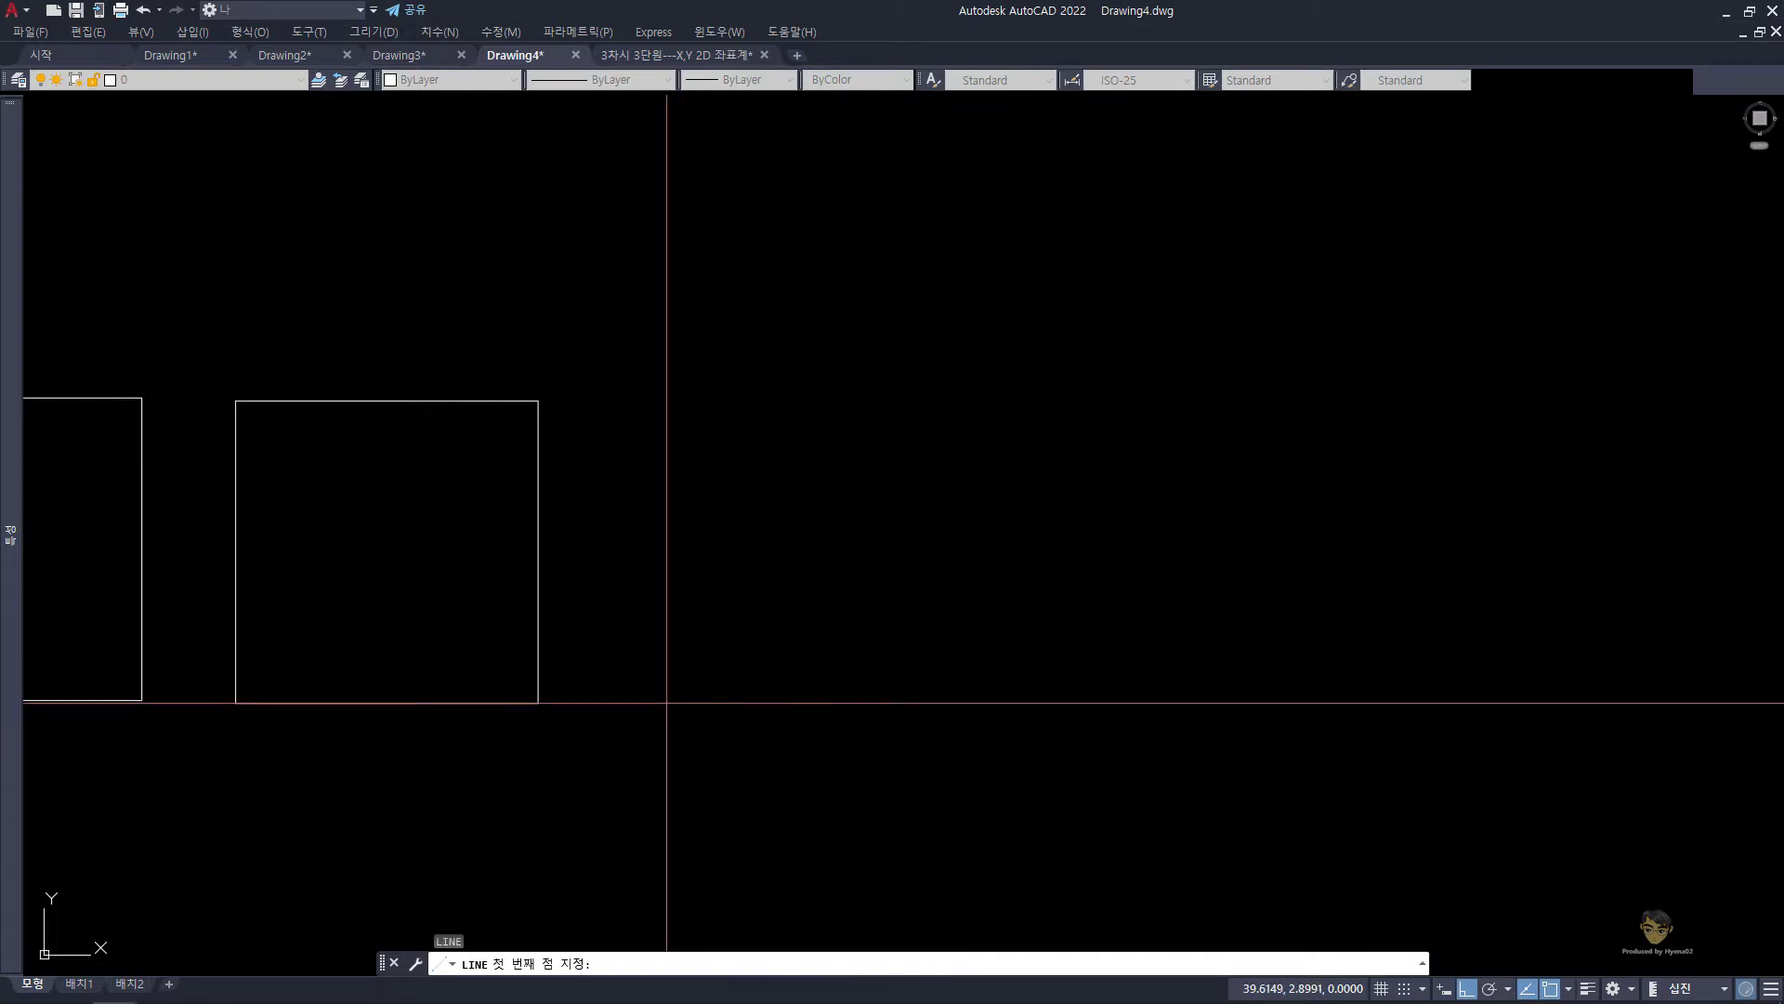
pyautogui.click(666, 704)
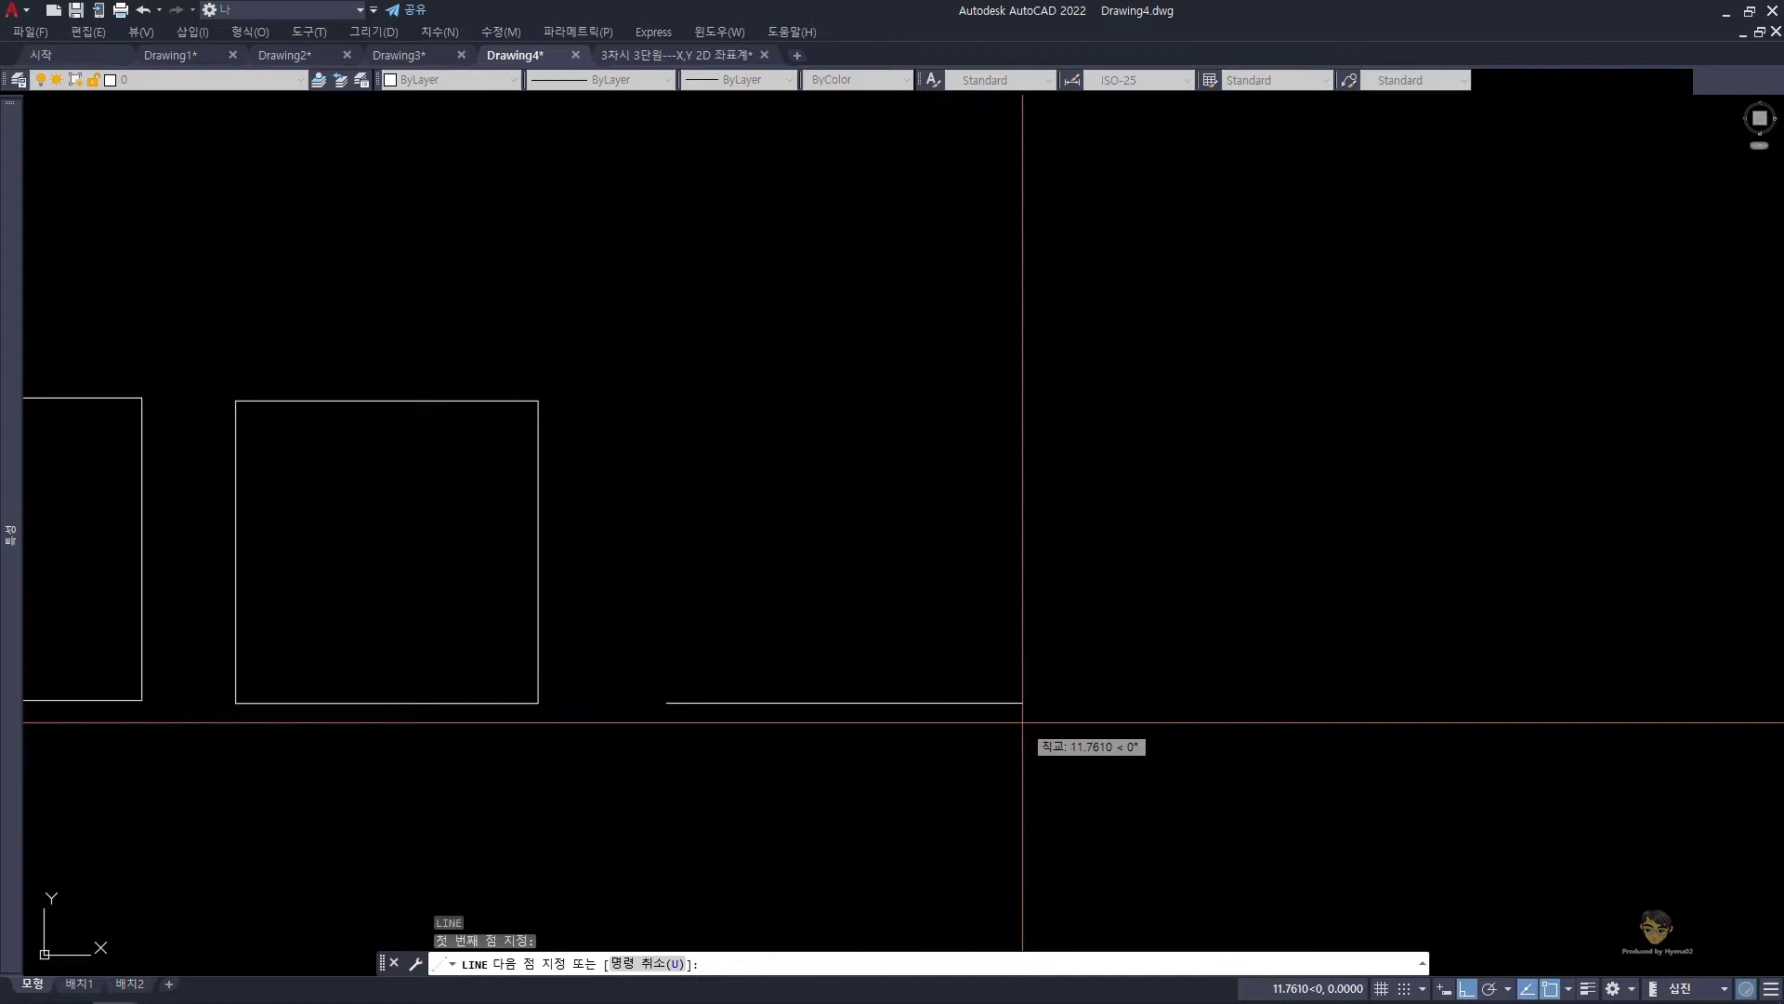
pyautogui.write('90')
pyautogui.press('Return')
pyautogui.scroll(-2, 1022, 722)
pyautogui.scroll(2, 1024, 716)
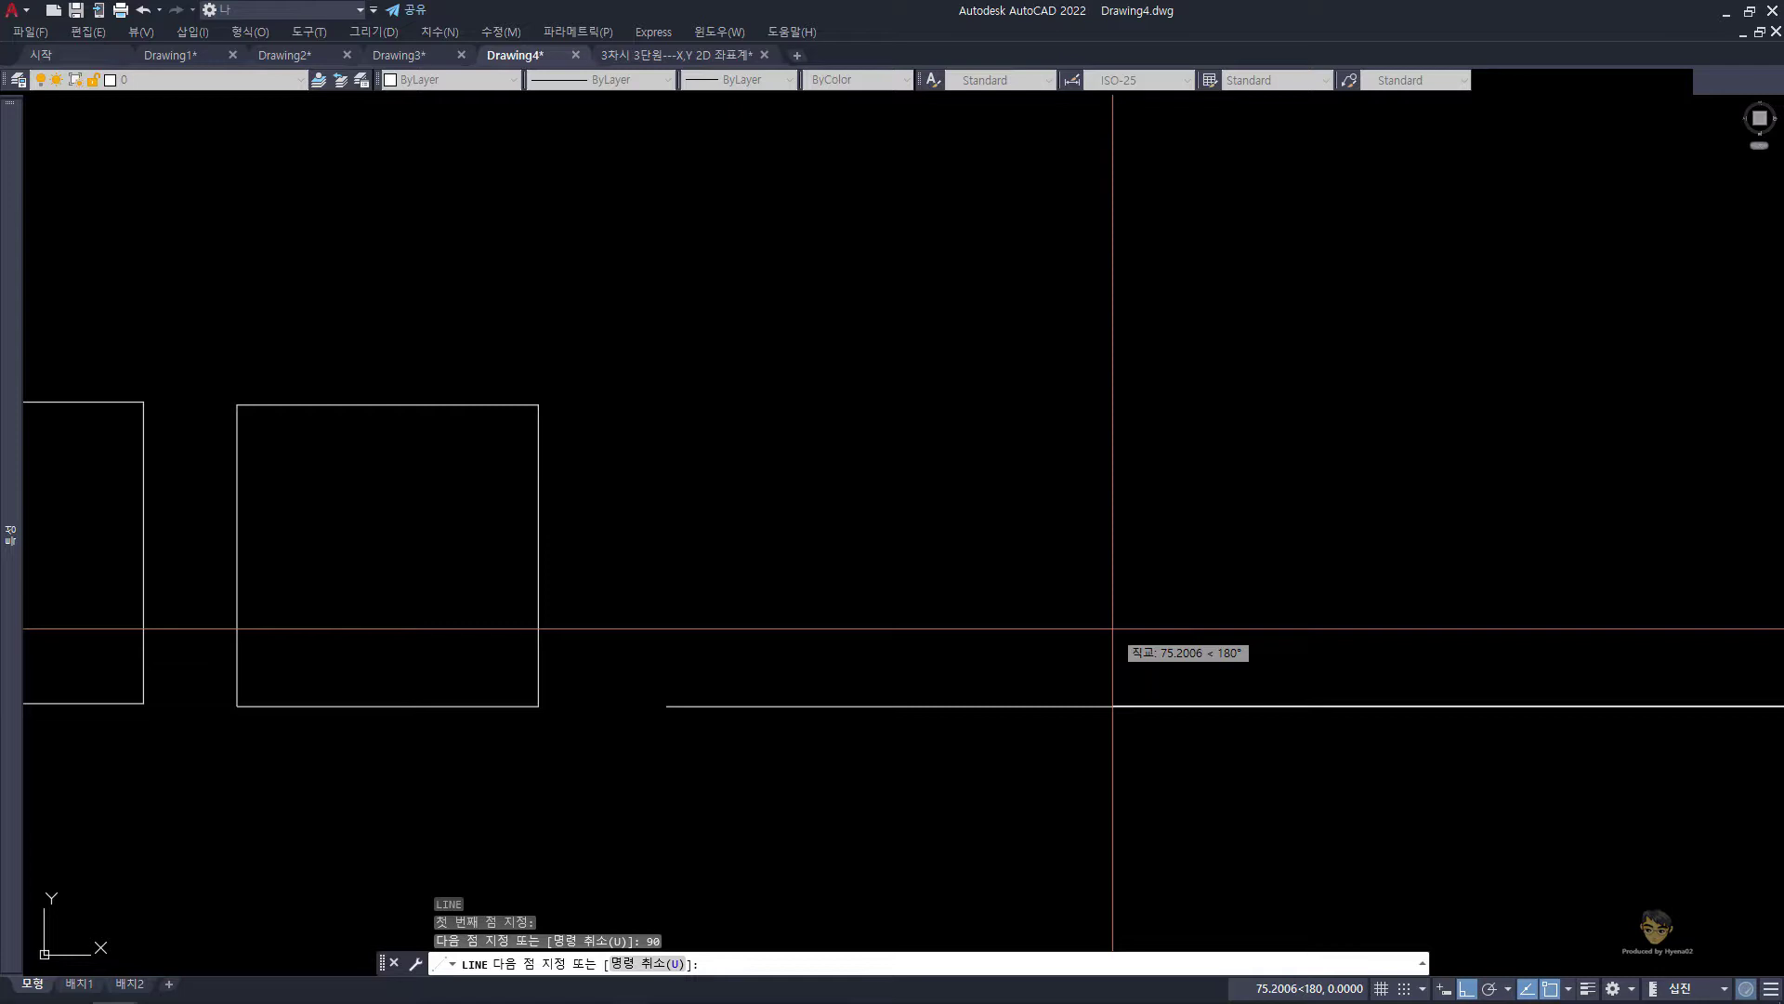
pyautogui.scroll(-3, 1113, 629)
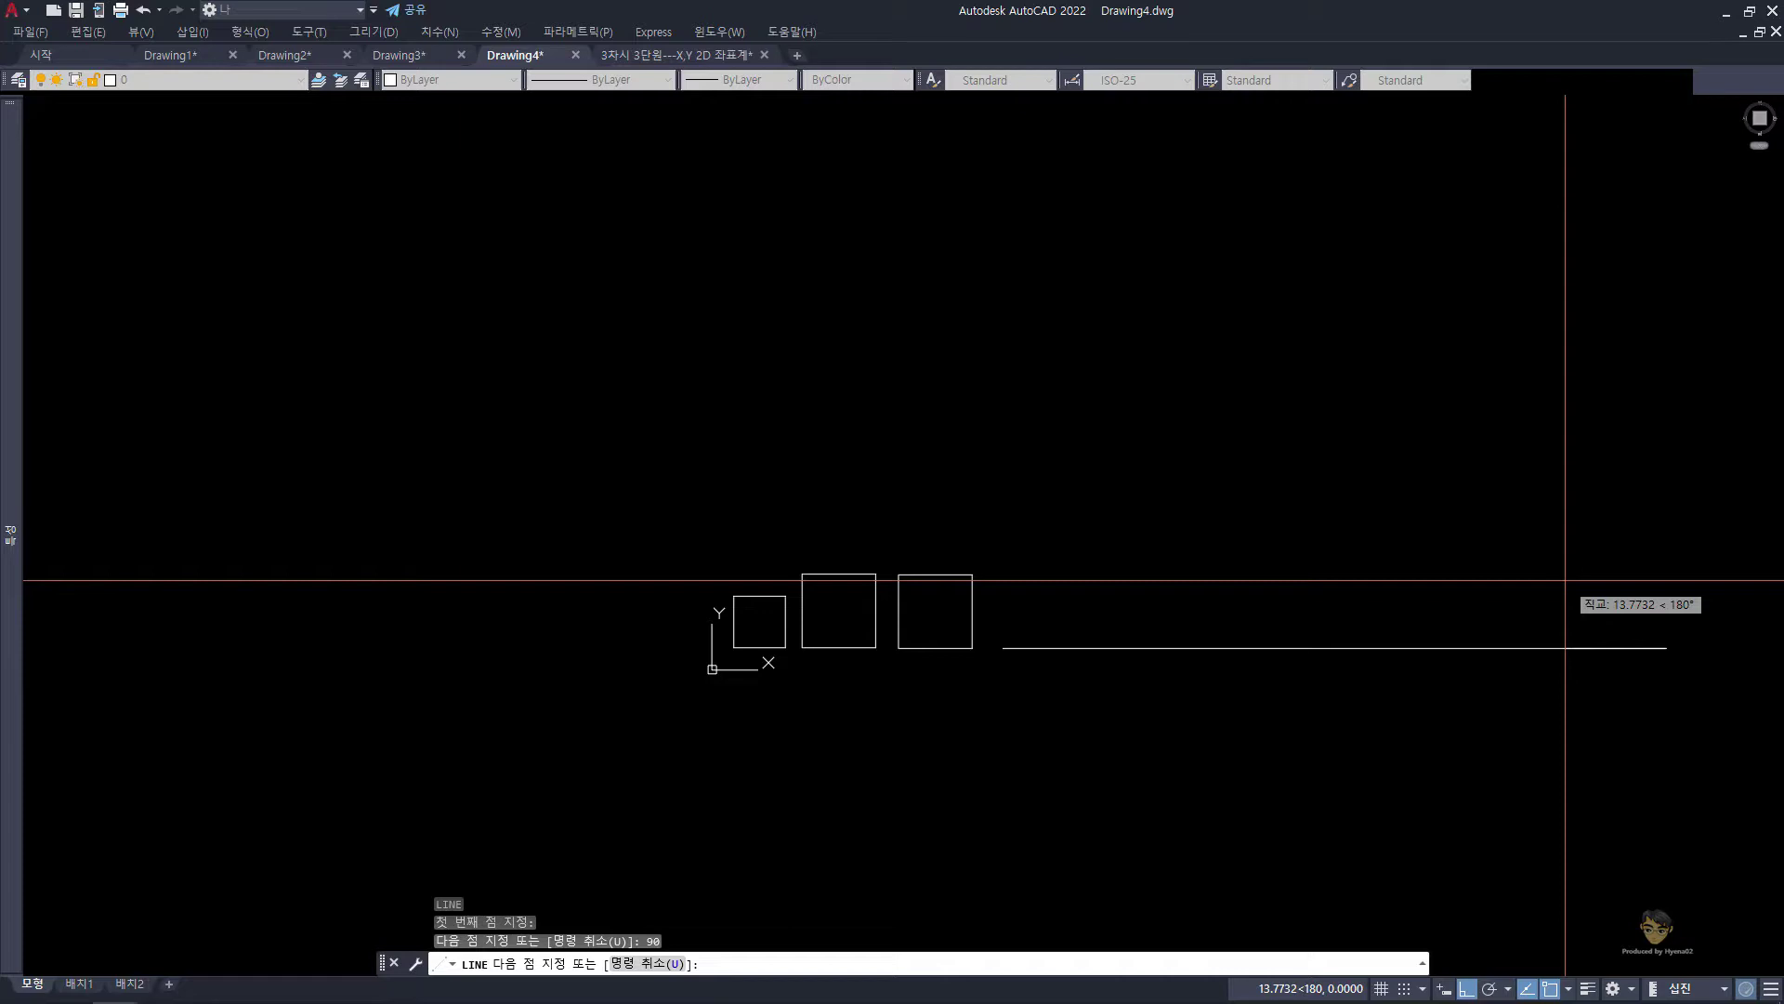
pyautogui.press('F8')
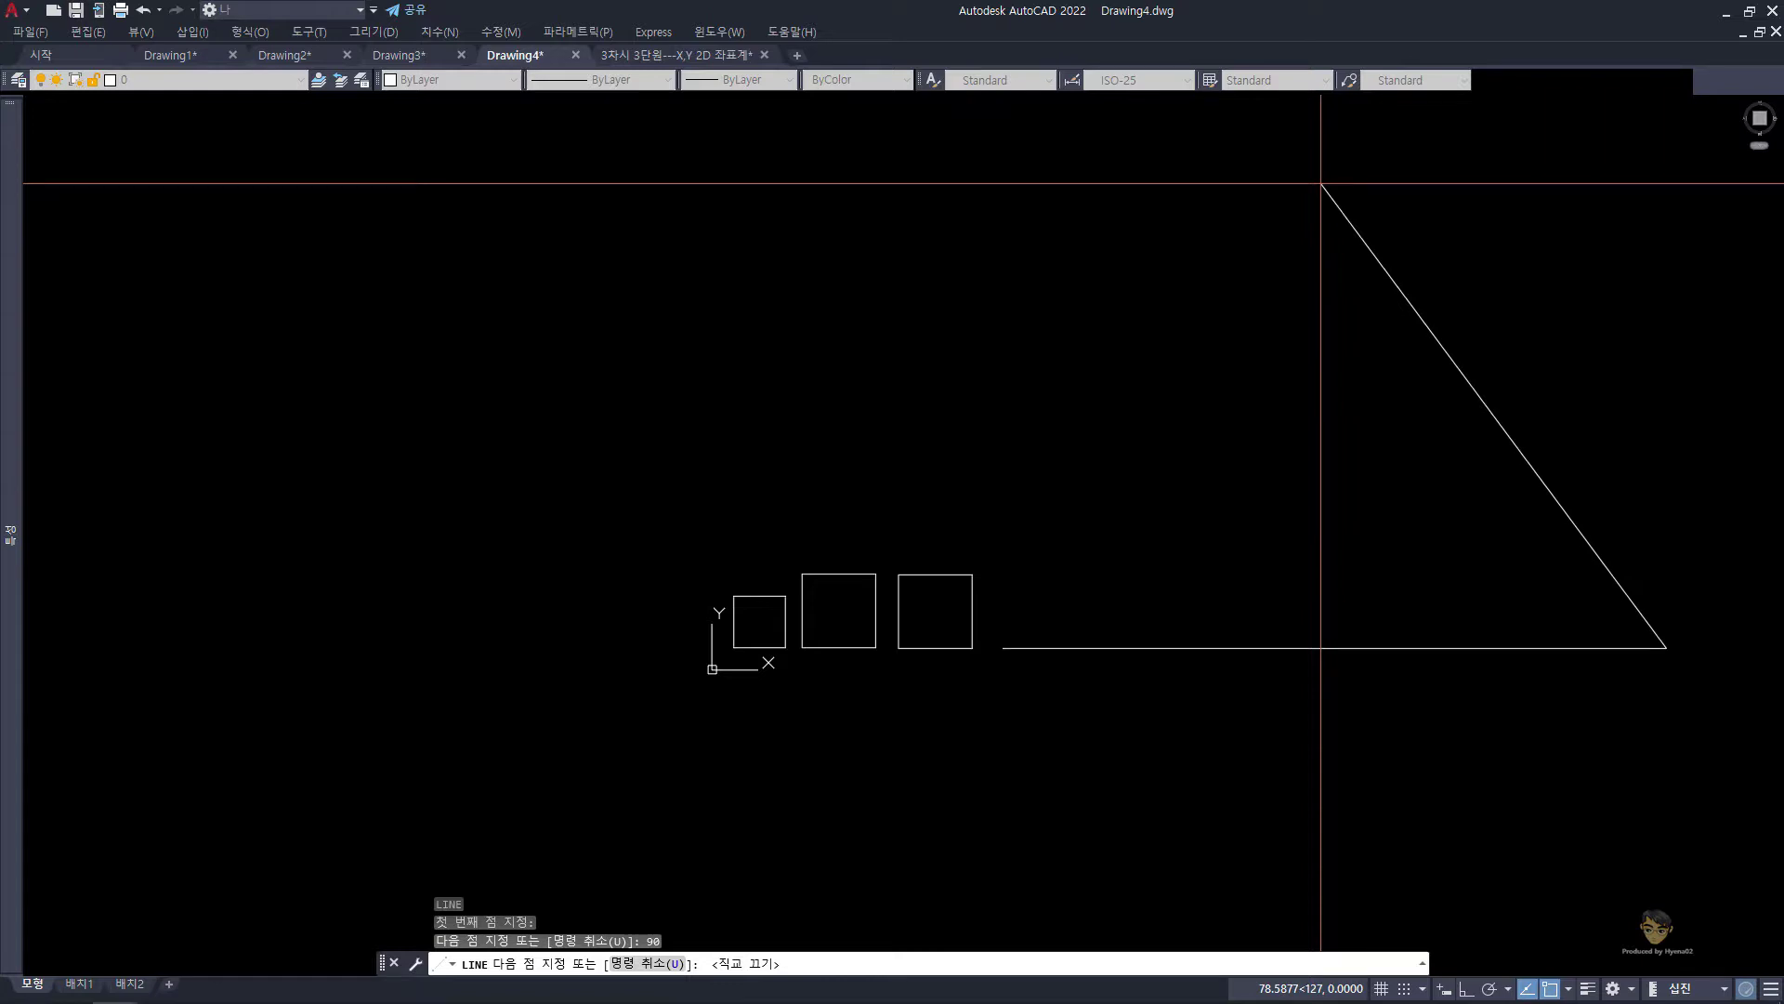
pyautogui.press('shift')
pyautogui.write('@')
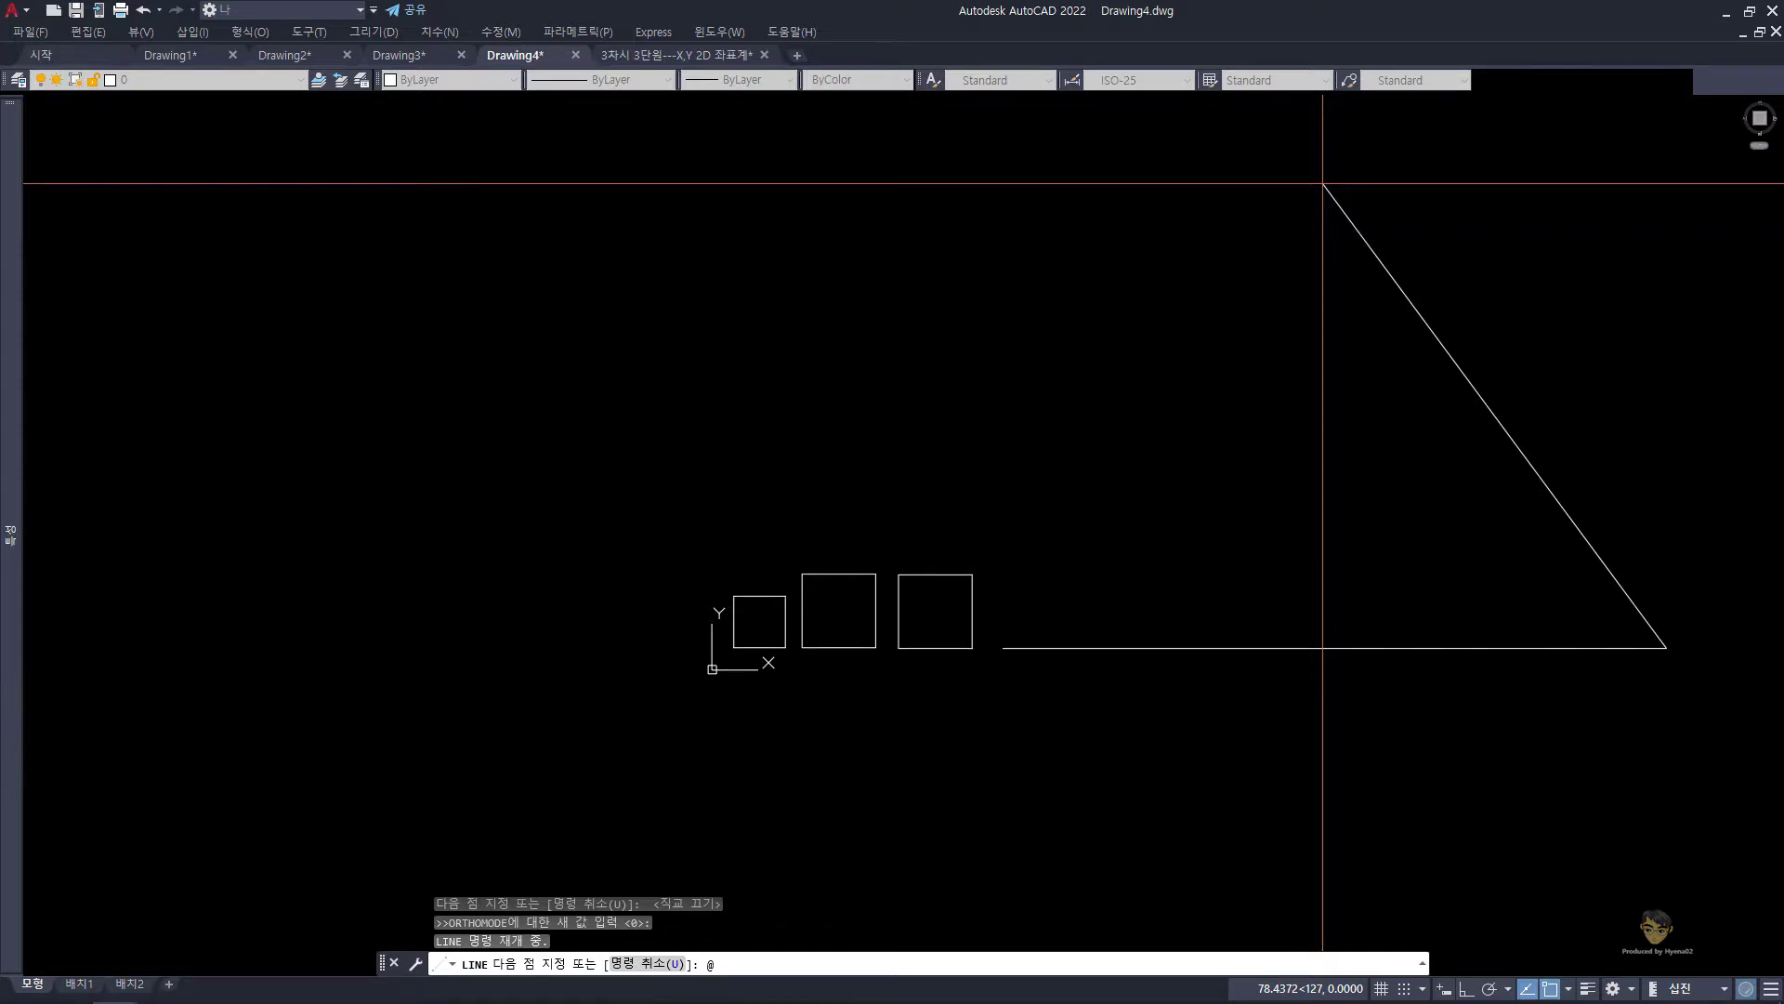
pyautogui.write('90')
pyautogui.press('shift')
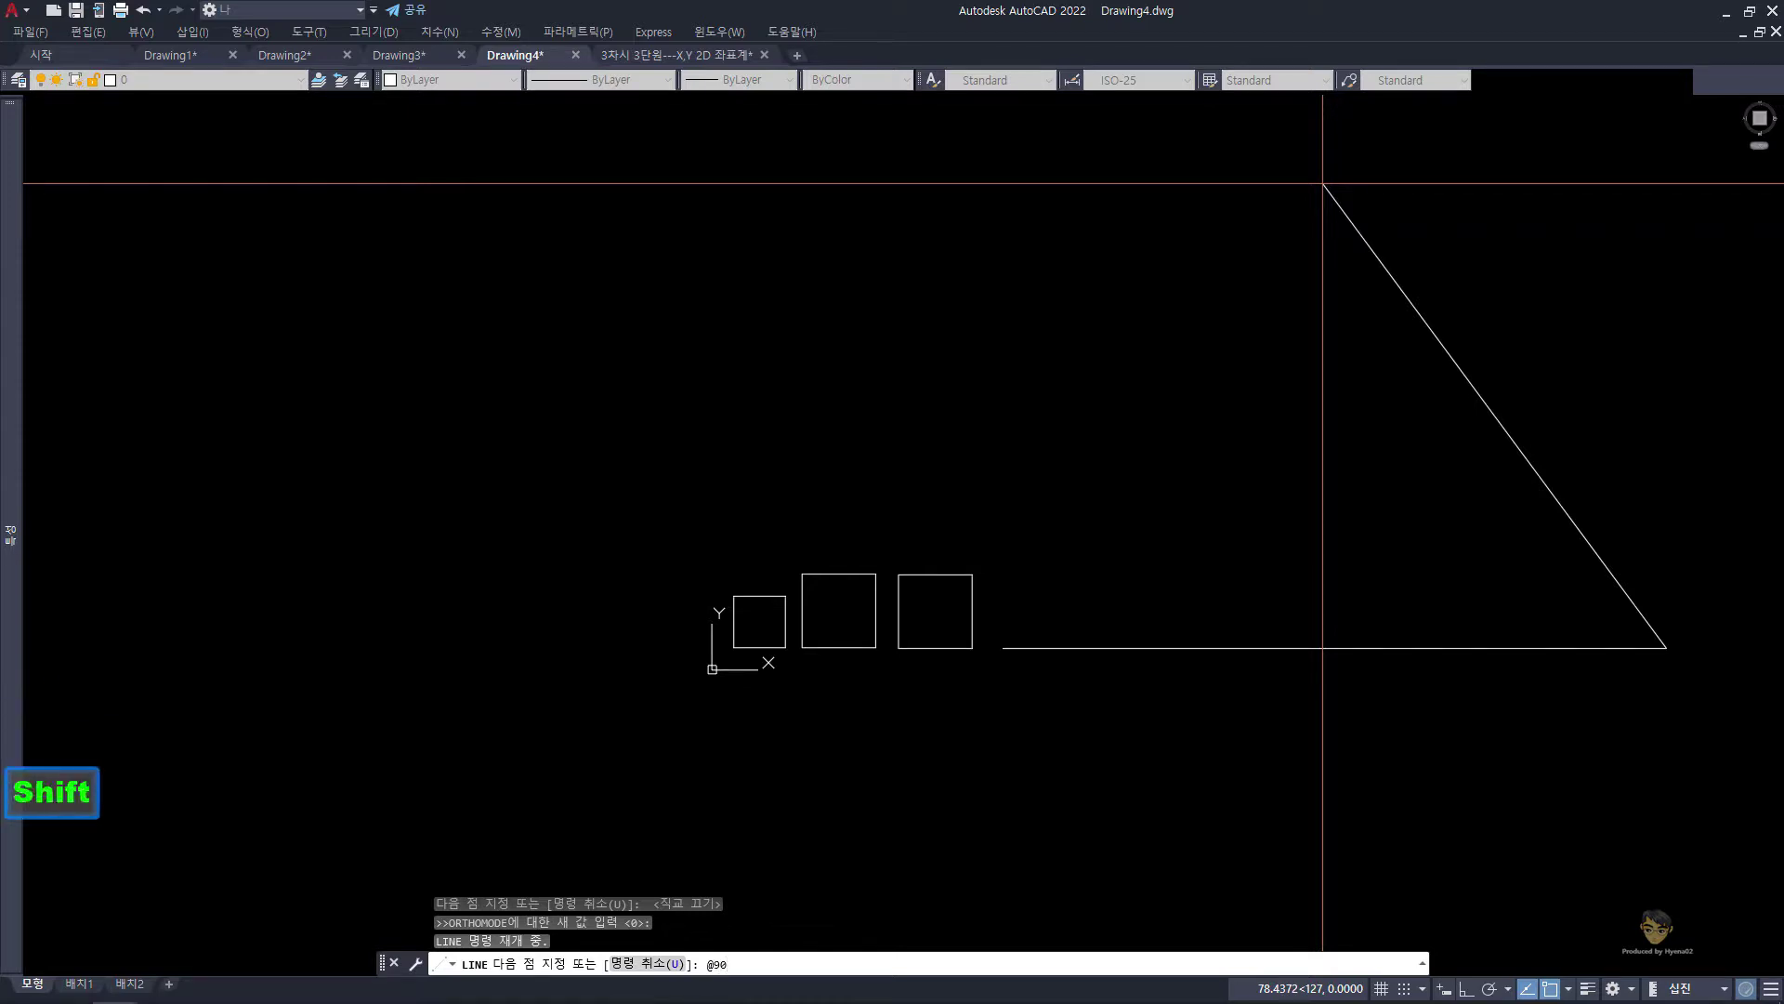
pyautogui.press('shift')
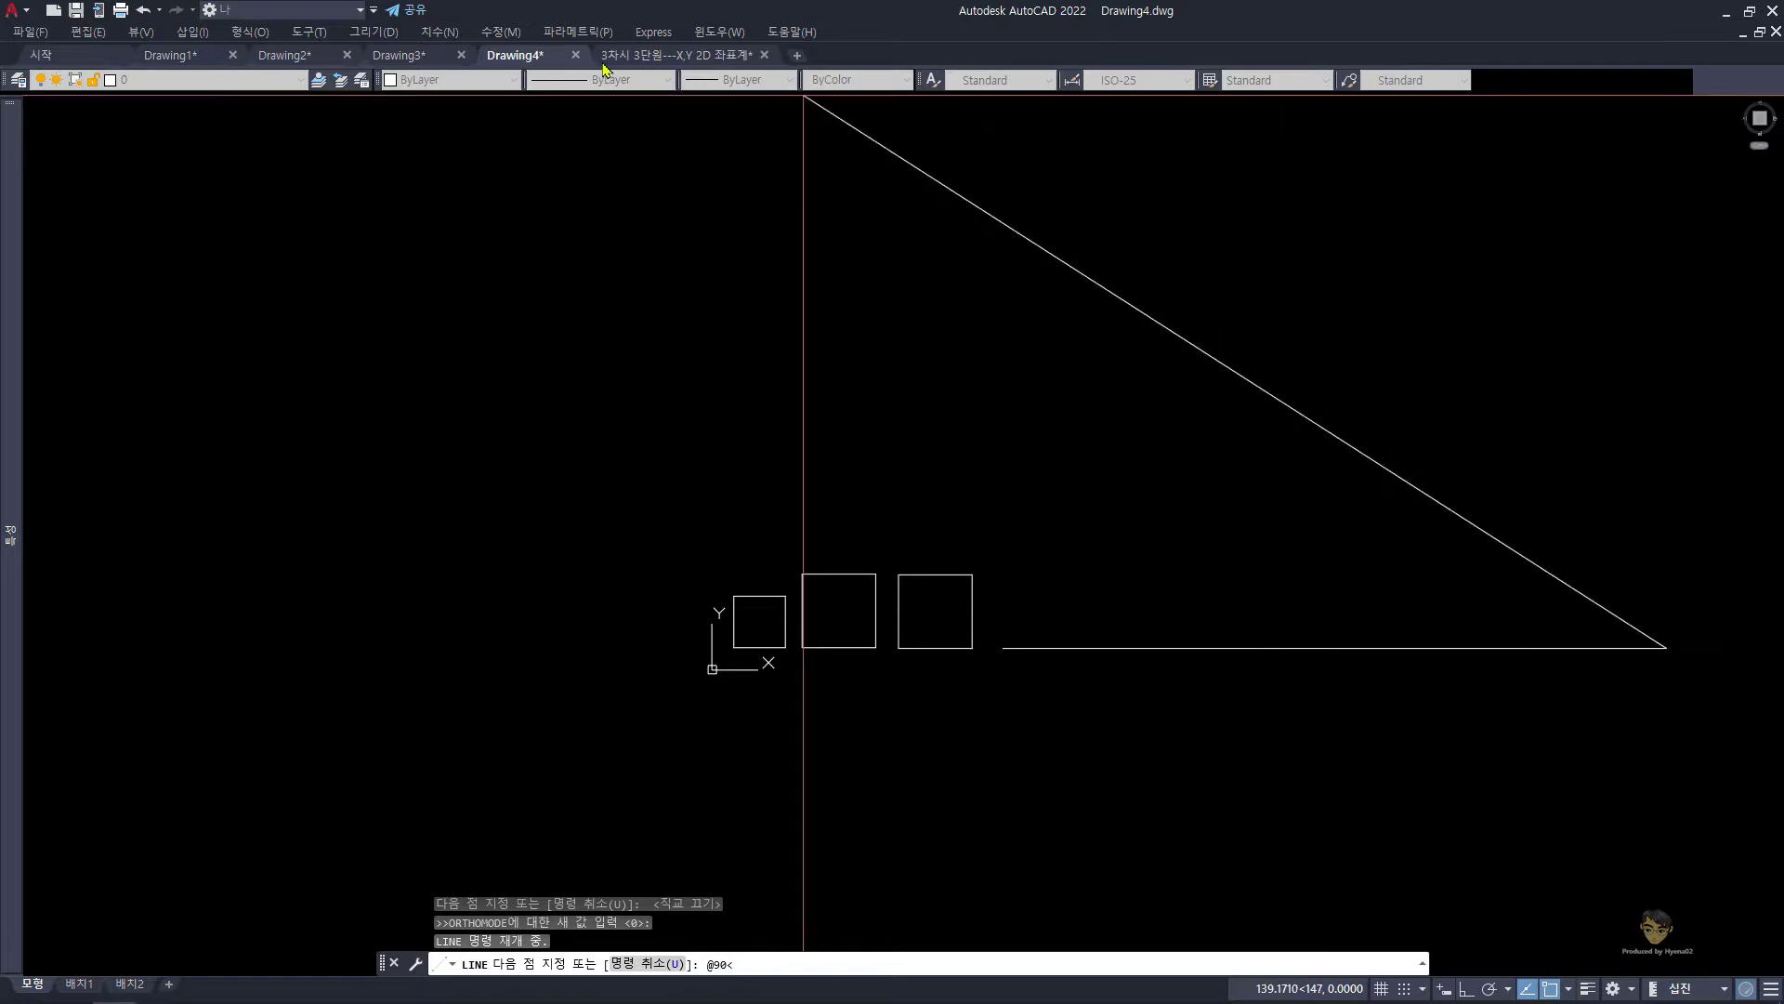
# Step: Switch to the X,Y 2D coordinate system drawing and examine its angle directions, previewing trial lines from the X axis's positive end
pyautogui.click(656, 57)
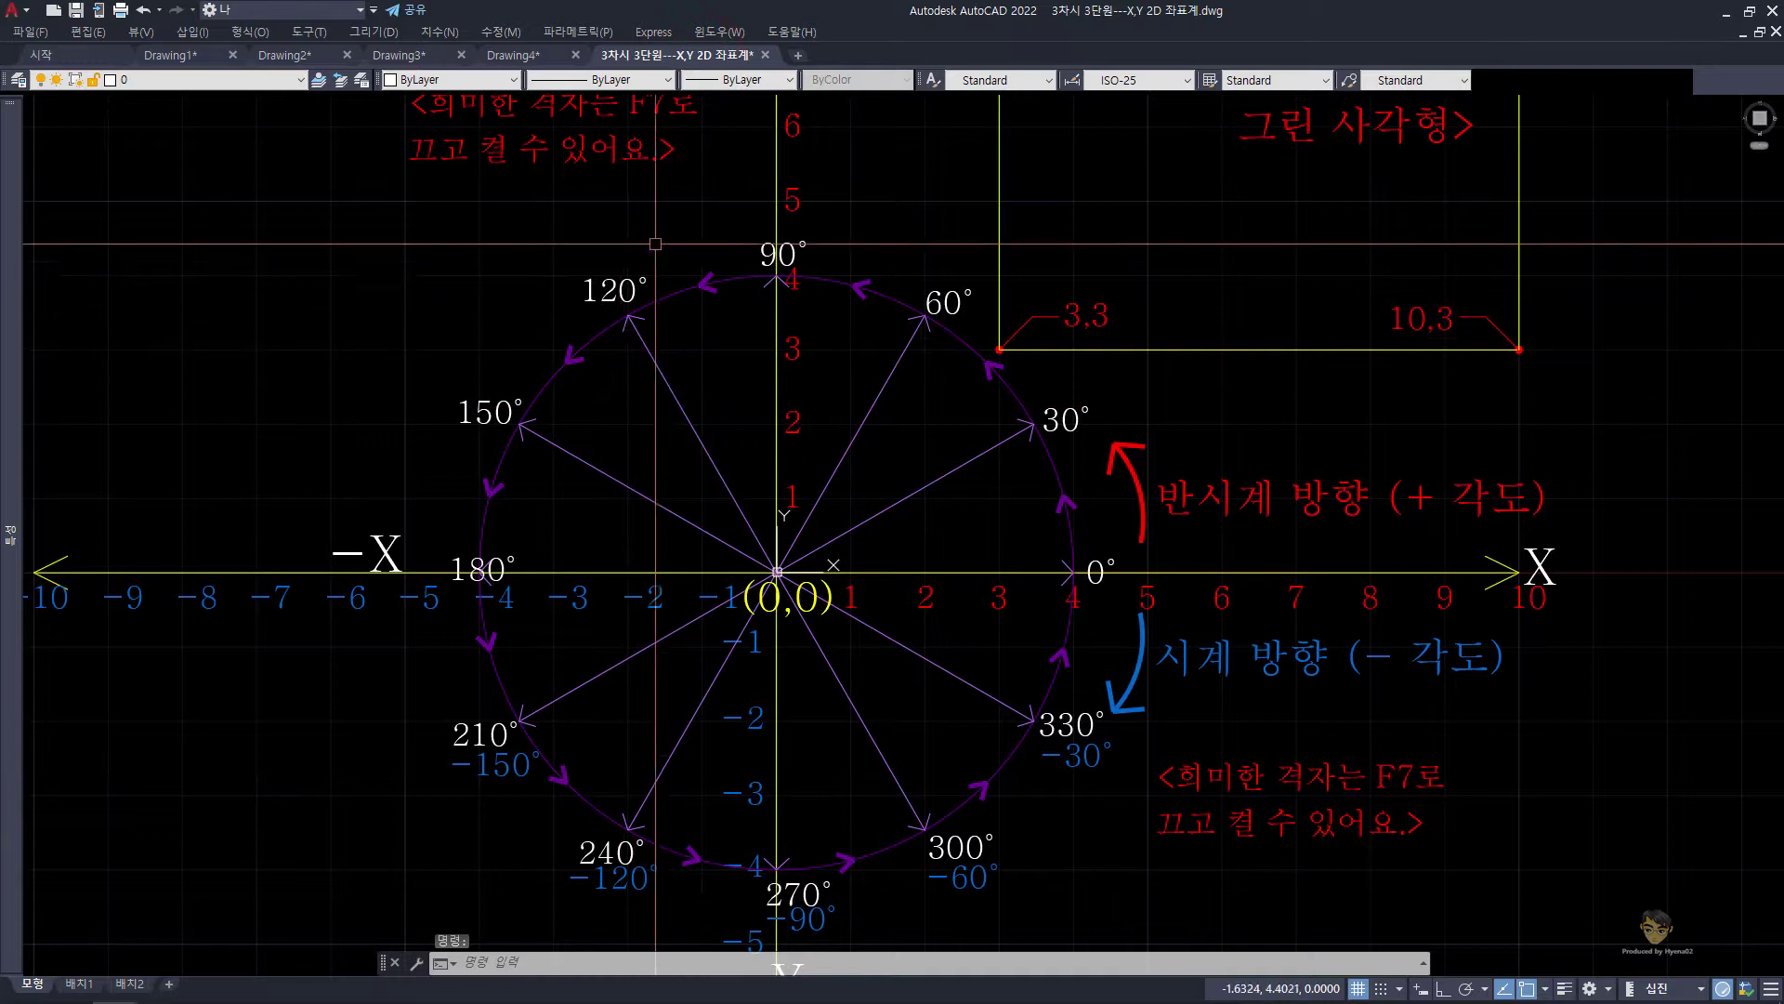
pyautogui.click(625, 225)
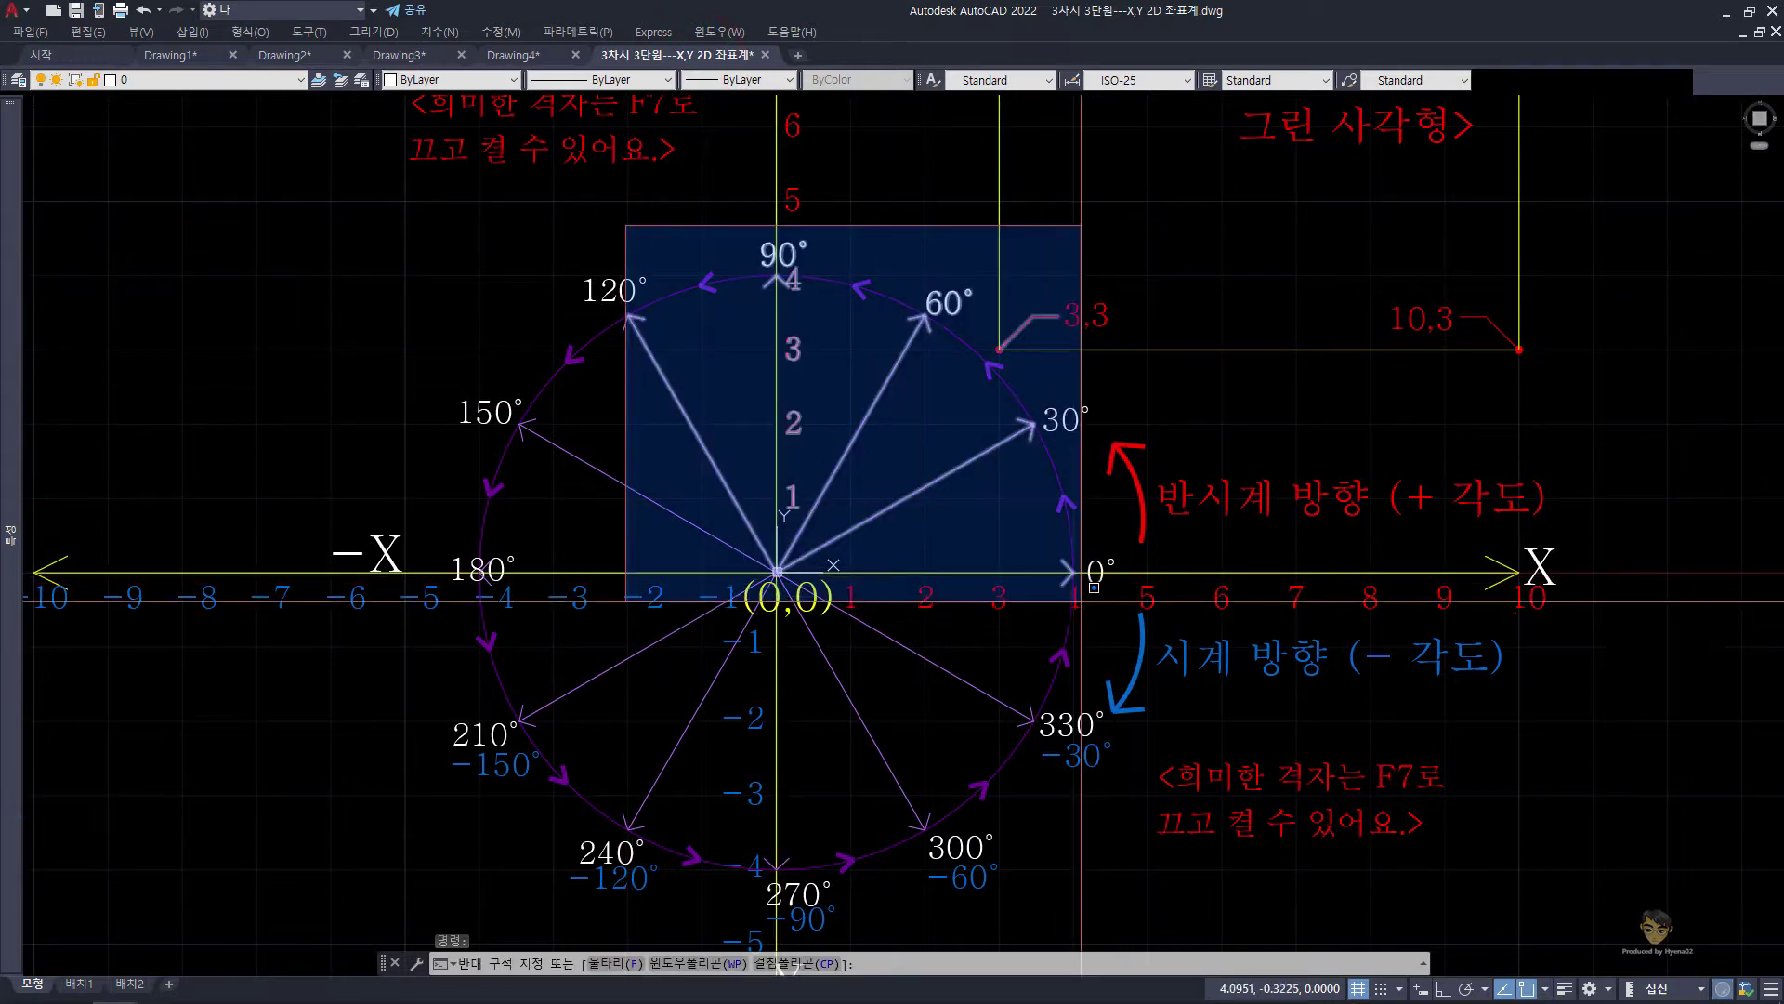
pyautogui.press('Escape')
pyautogui.click(949, 576)
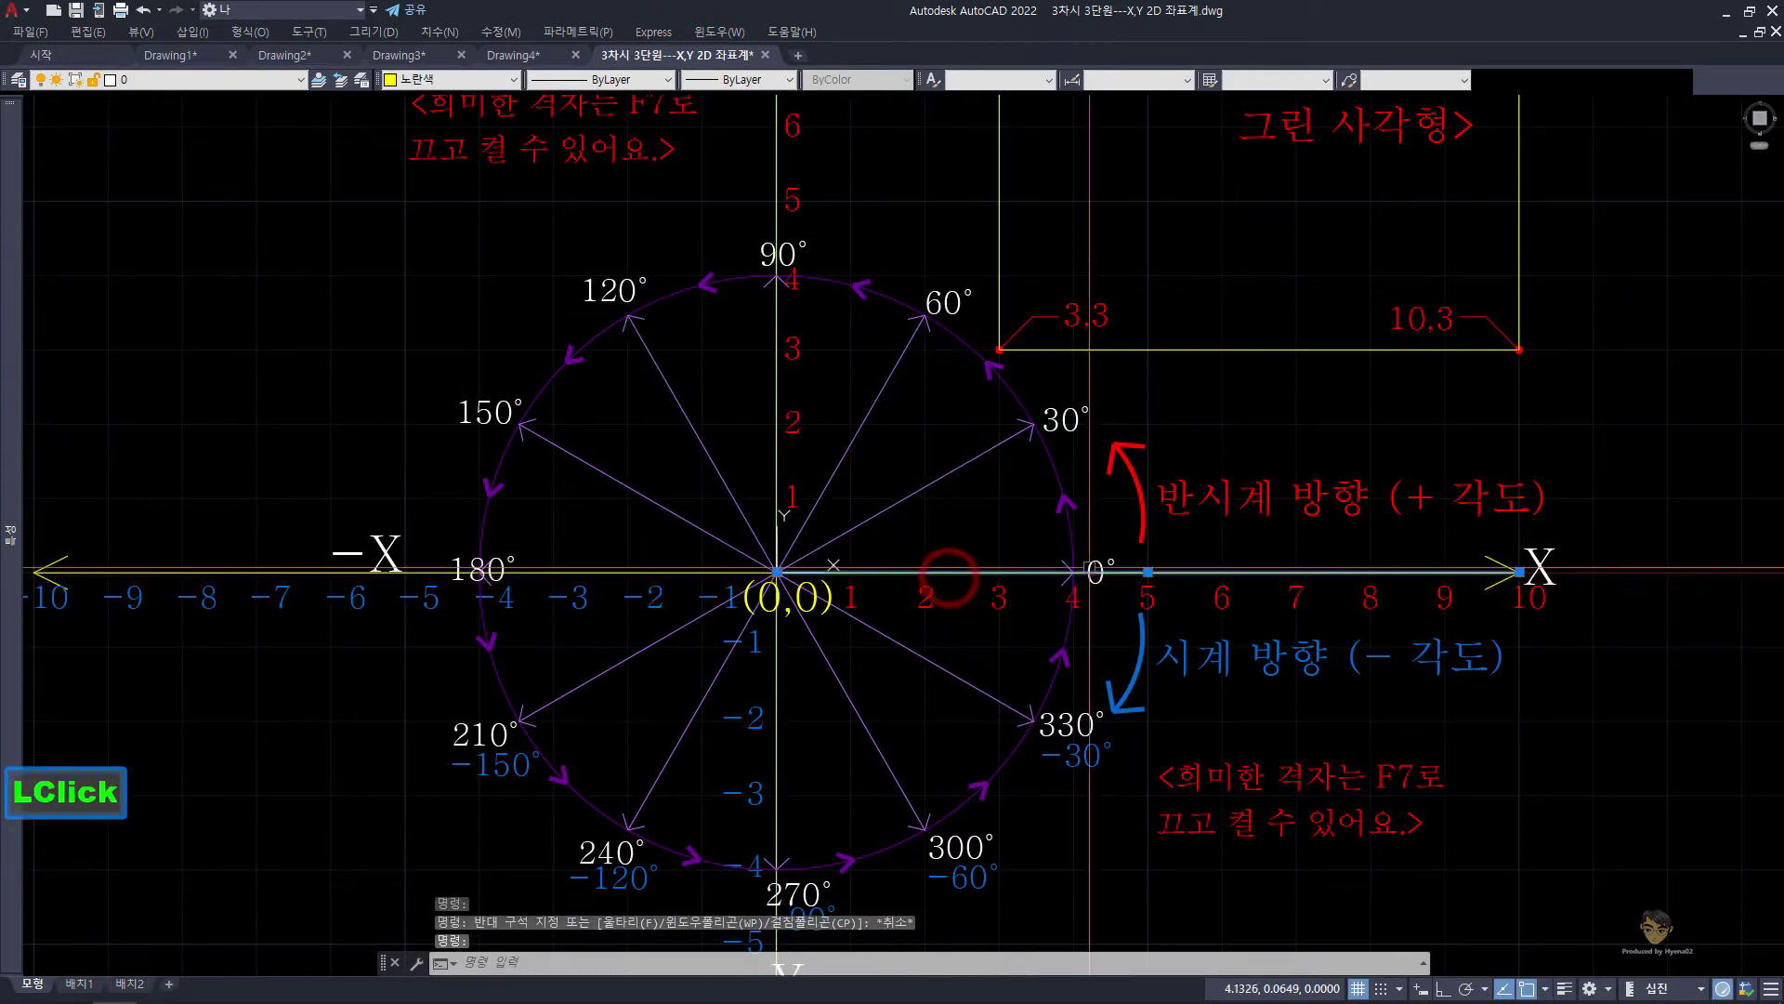
pyautogui.press('l')
pyautogui.press('Return')
pyautogui.click(933, 206)
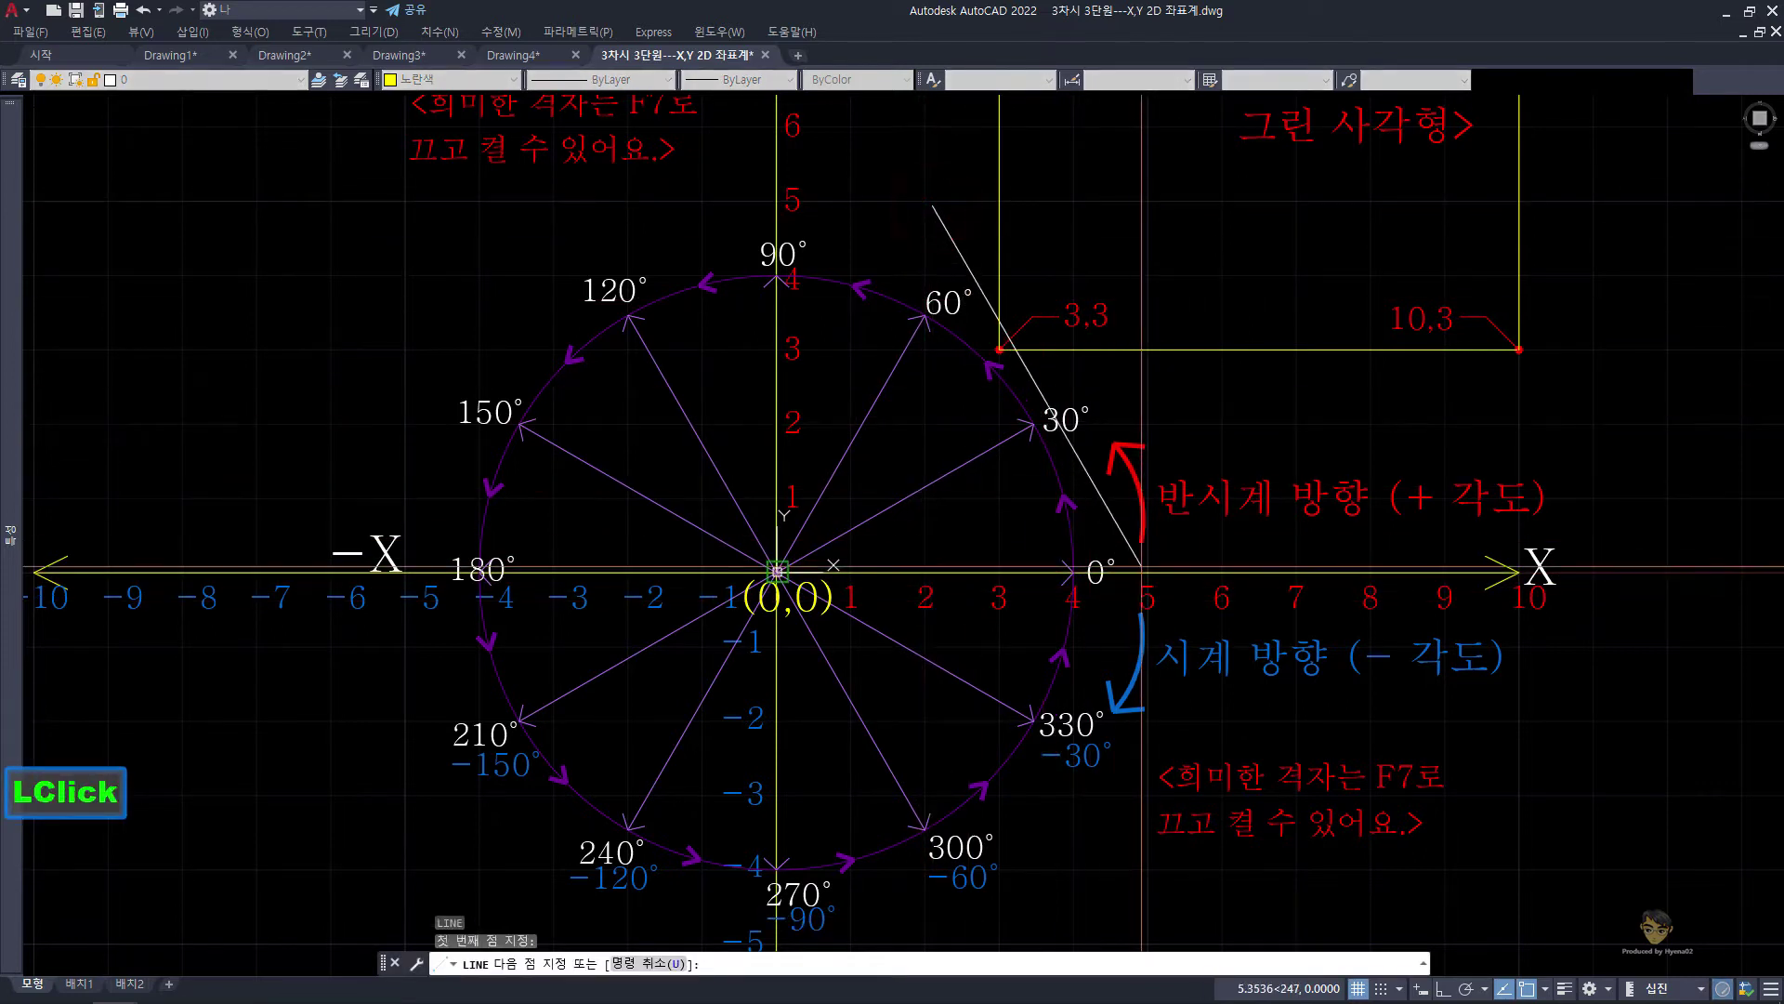
pyautogui.press('Escape')
pyautogui.write('l')
pyautogui.press('Return')
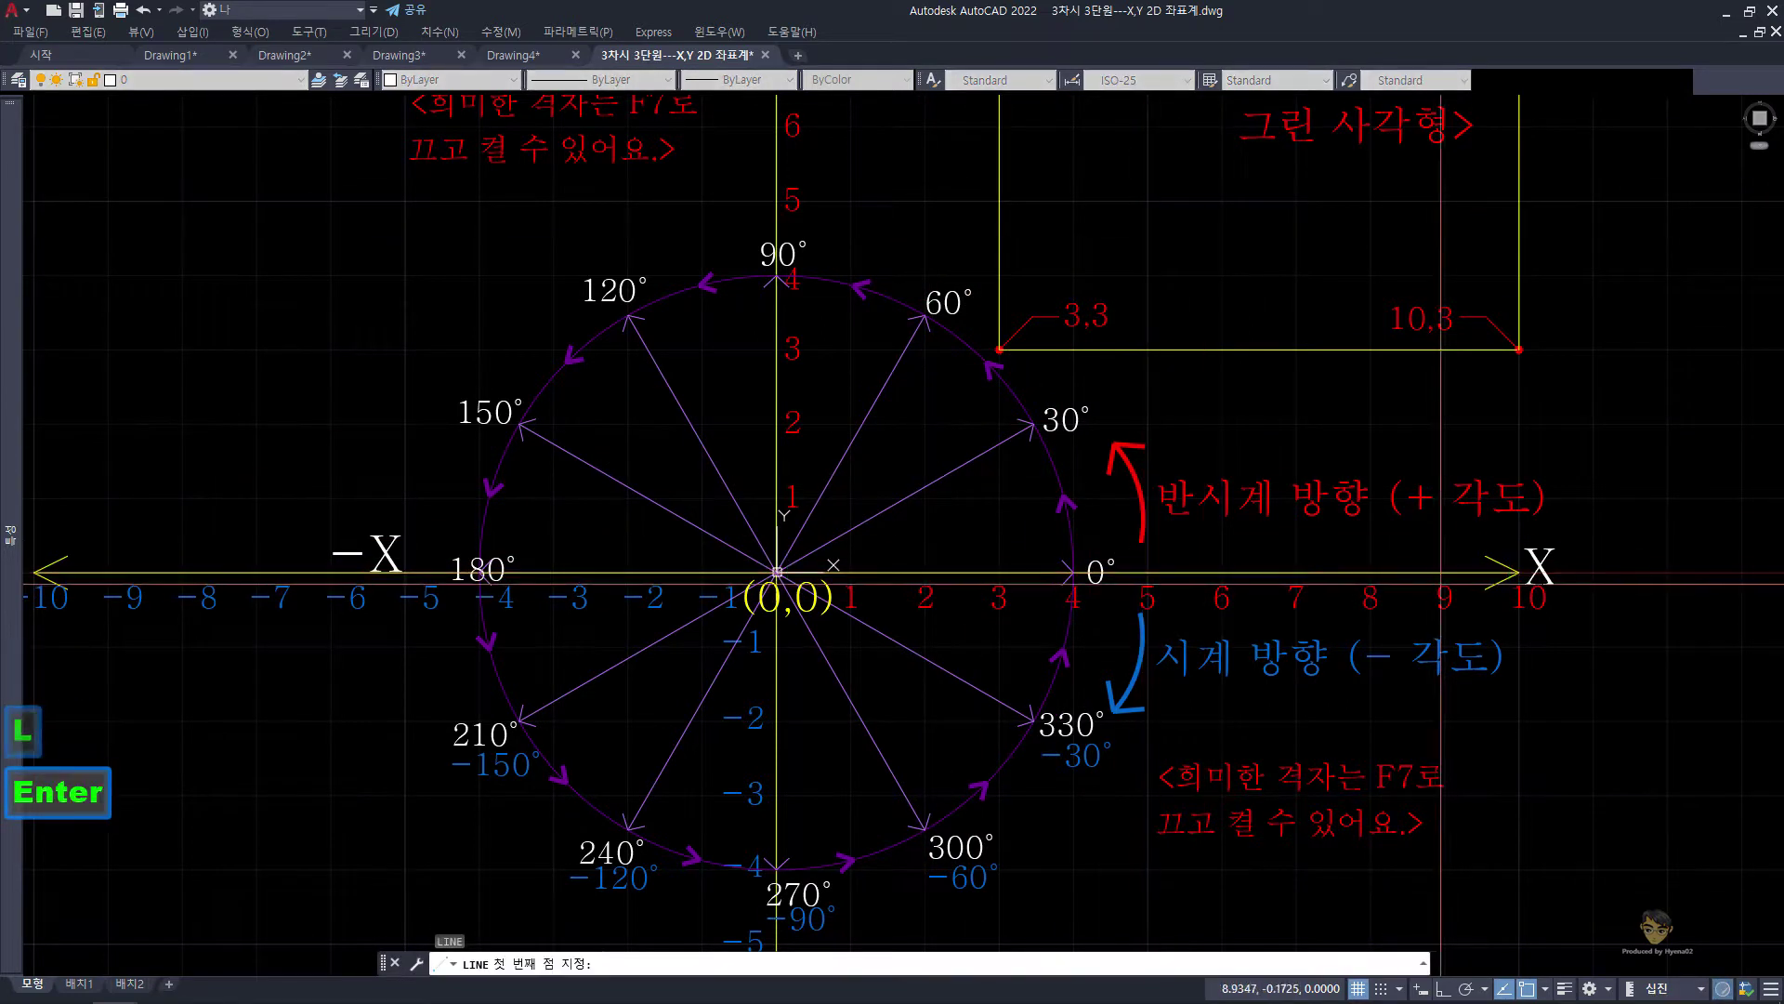
pyautogui.click(1519, 571)
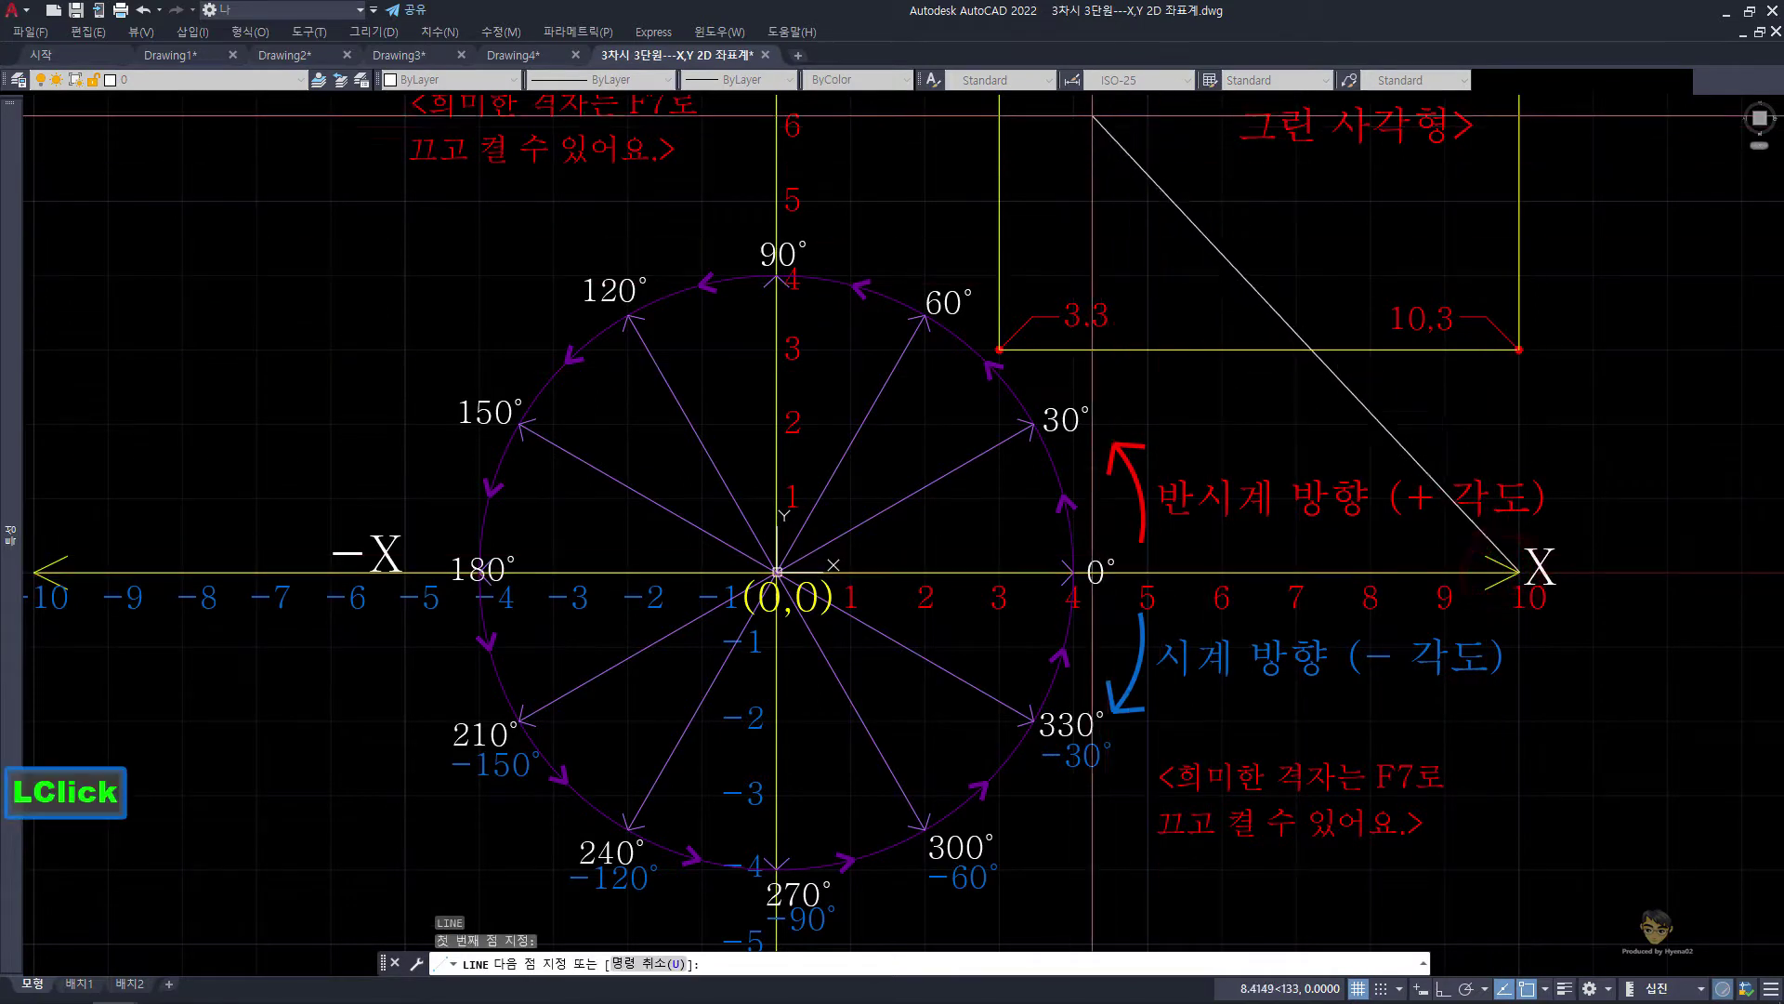
pyautogui.press('Escape')
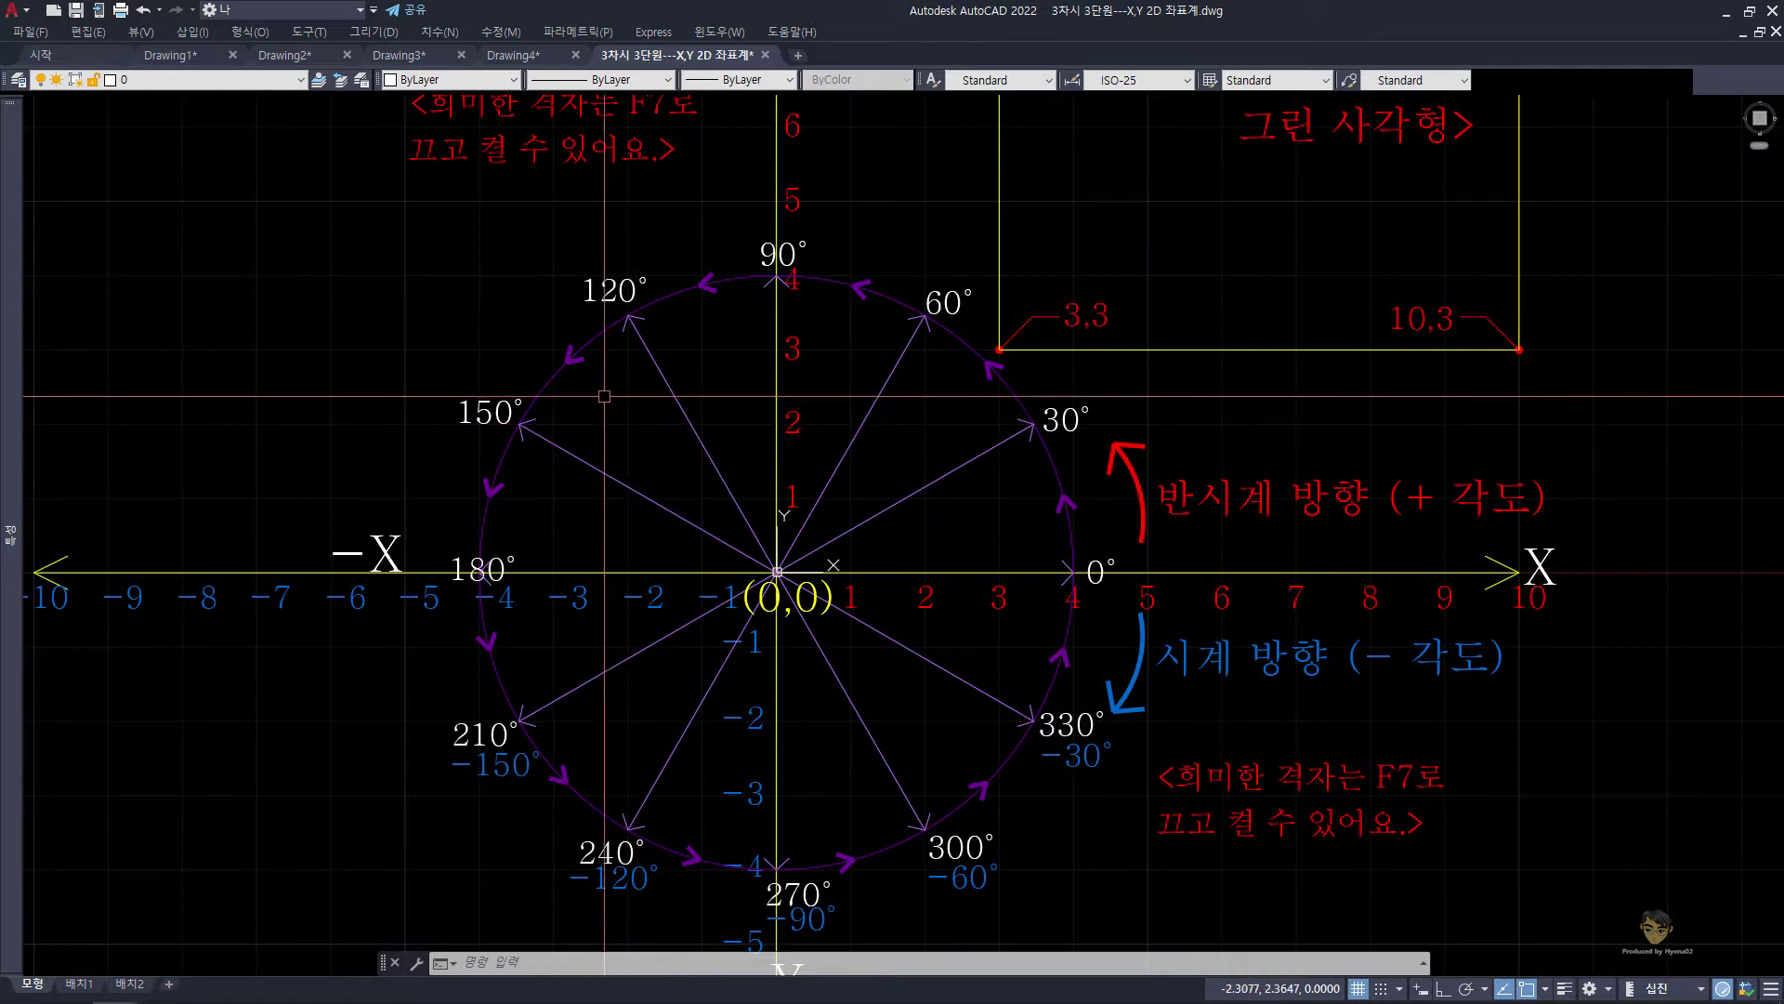
# Step: Return to Drawing4, cancel the pending command and erase the 90-unit horizontal line
pyautogui.click(524, 56)
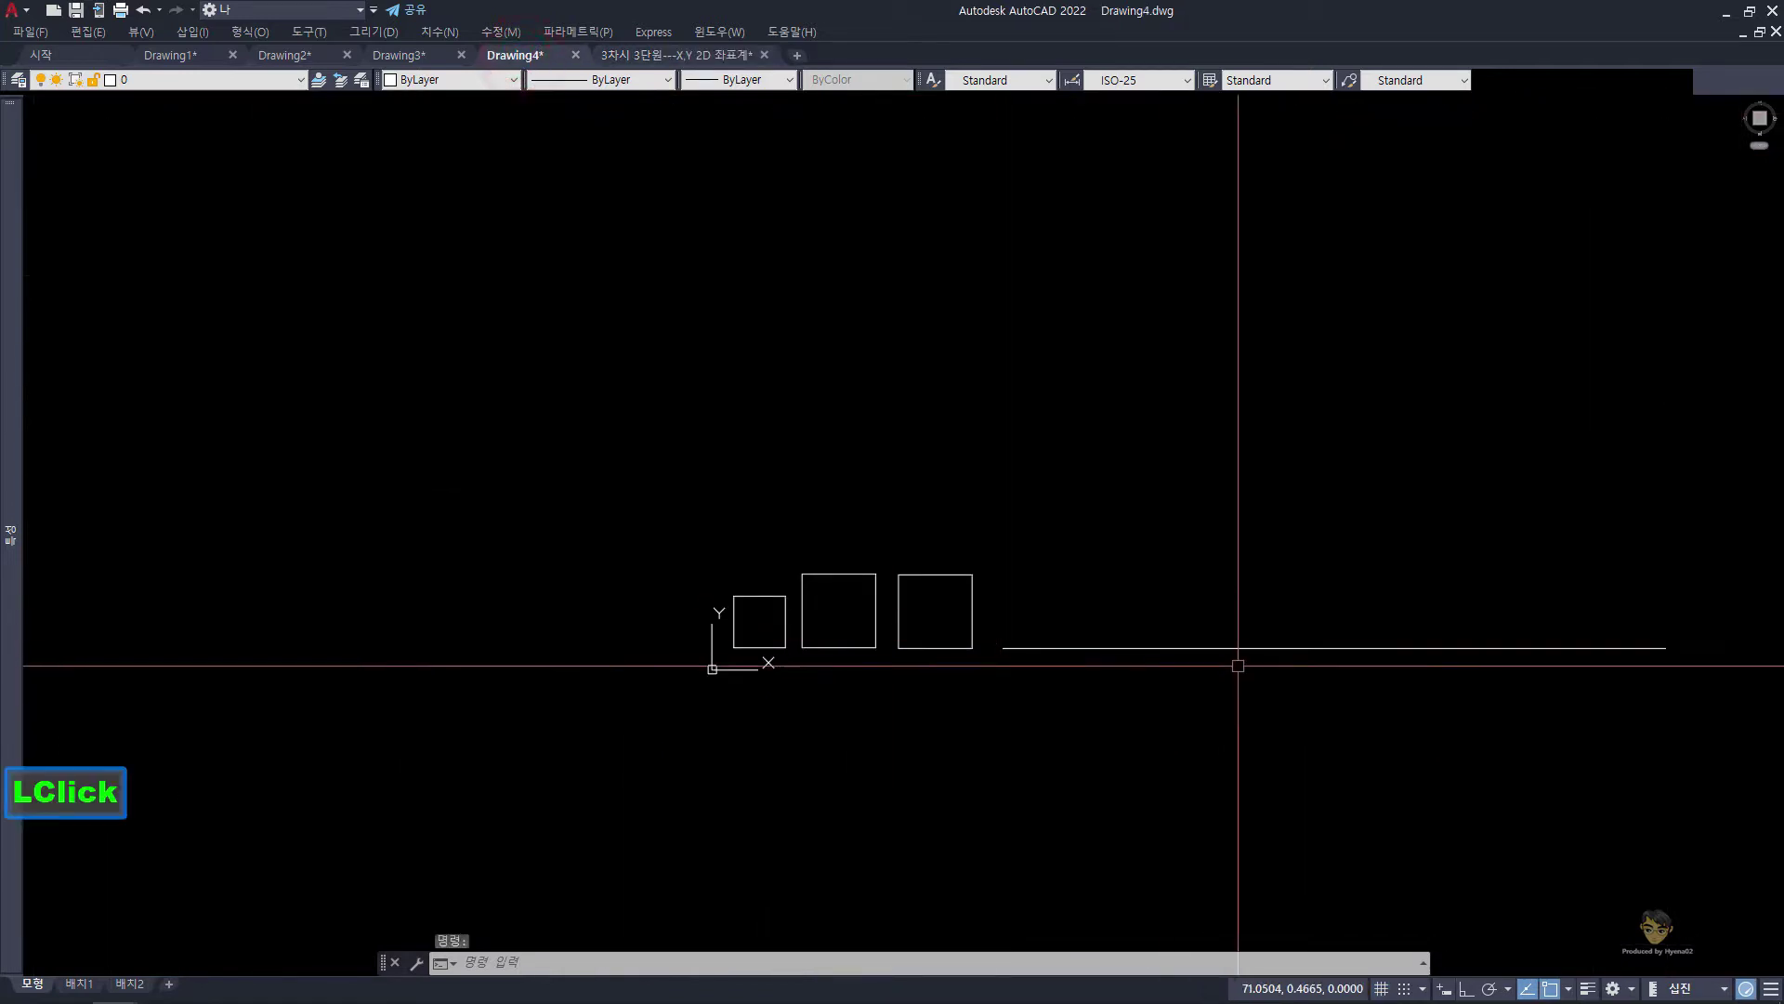
pyautogui.moveTo(1235, 665); pyautogui.dragTo(1007, 662, button='middle')
pyautogui.press('Escape')
pyautogui.click(1261, 748)
pyautogui.click(1099, 587)
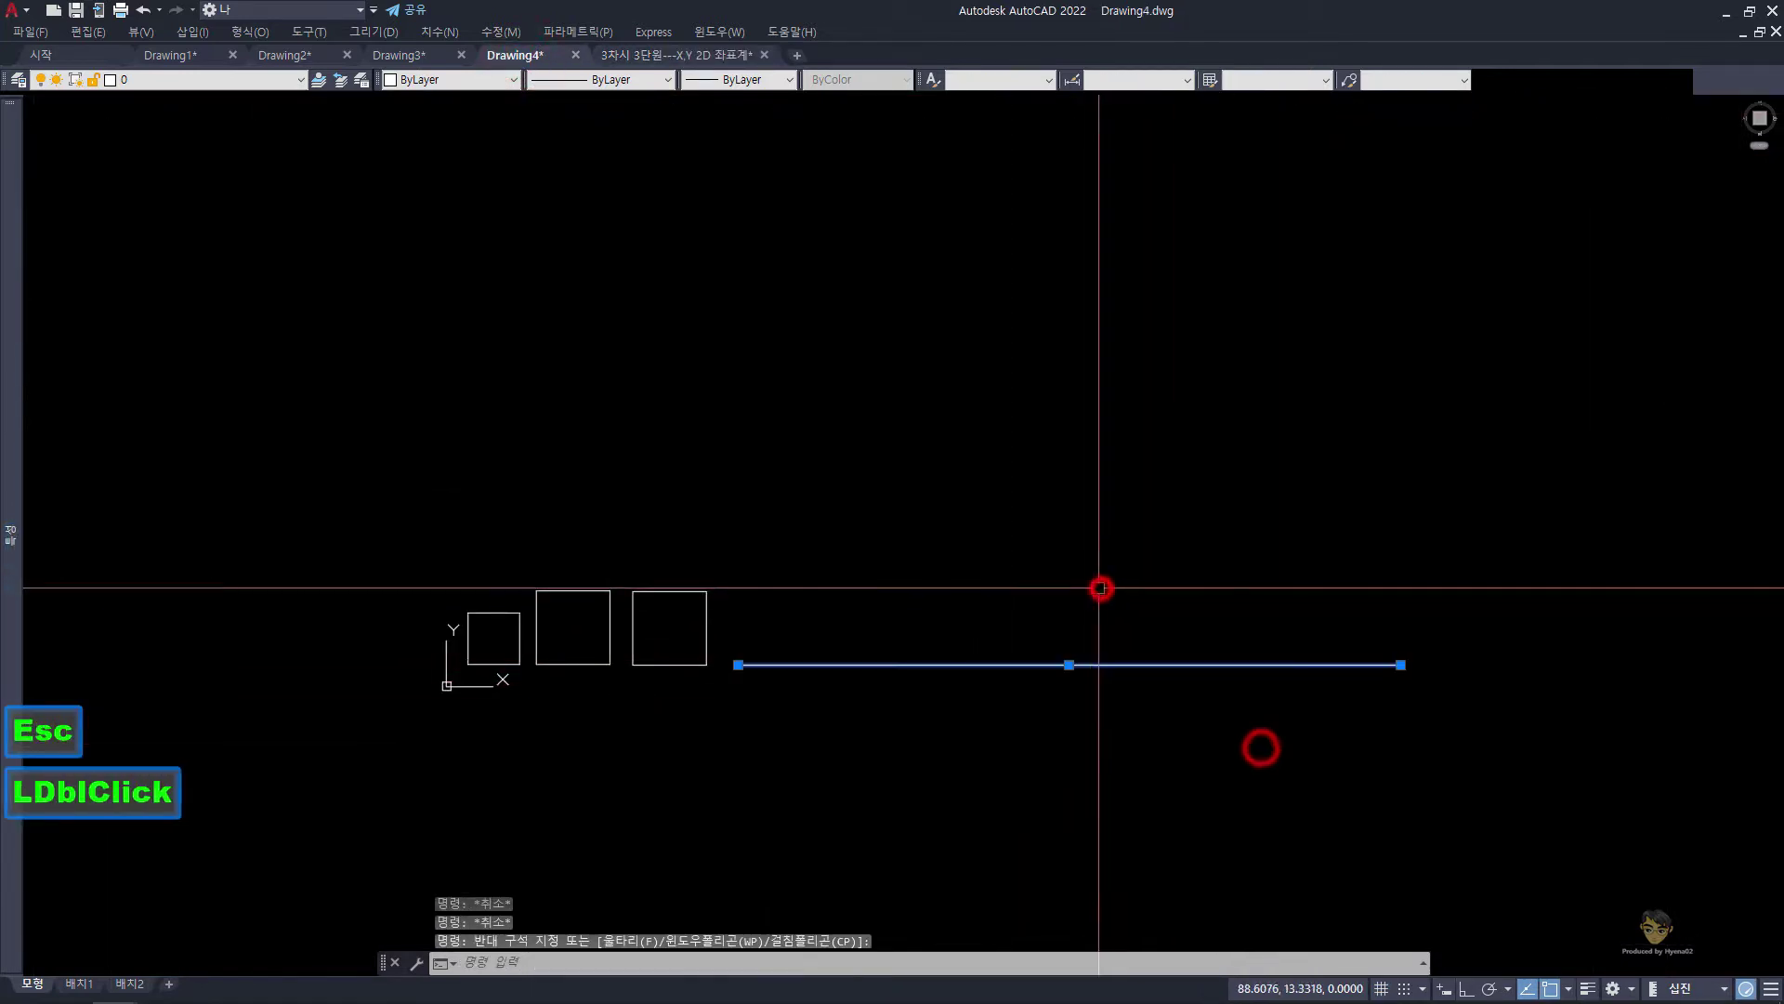
pyautogui.write('e')
pyautogui.press('space')
# Step: Draw a new line from beside the third square, 90 units to the right with Ortho turned on
pyautogui.write('l')
pyautogui.press('Return')
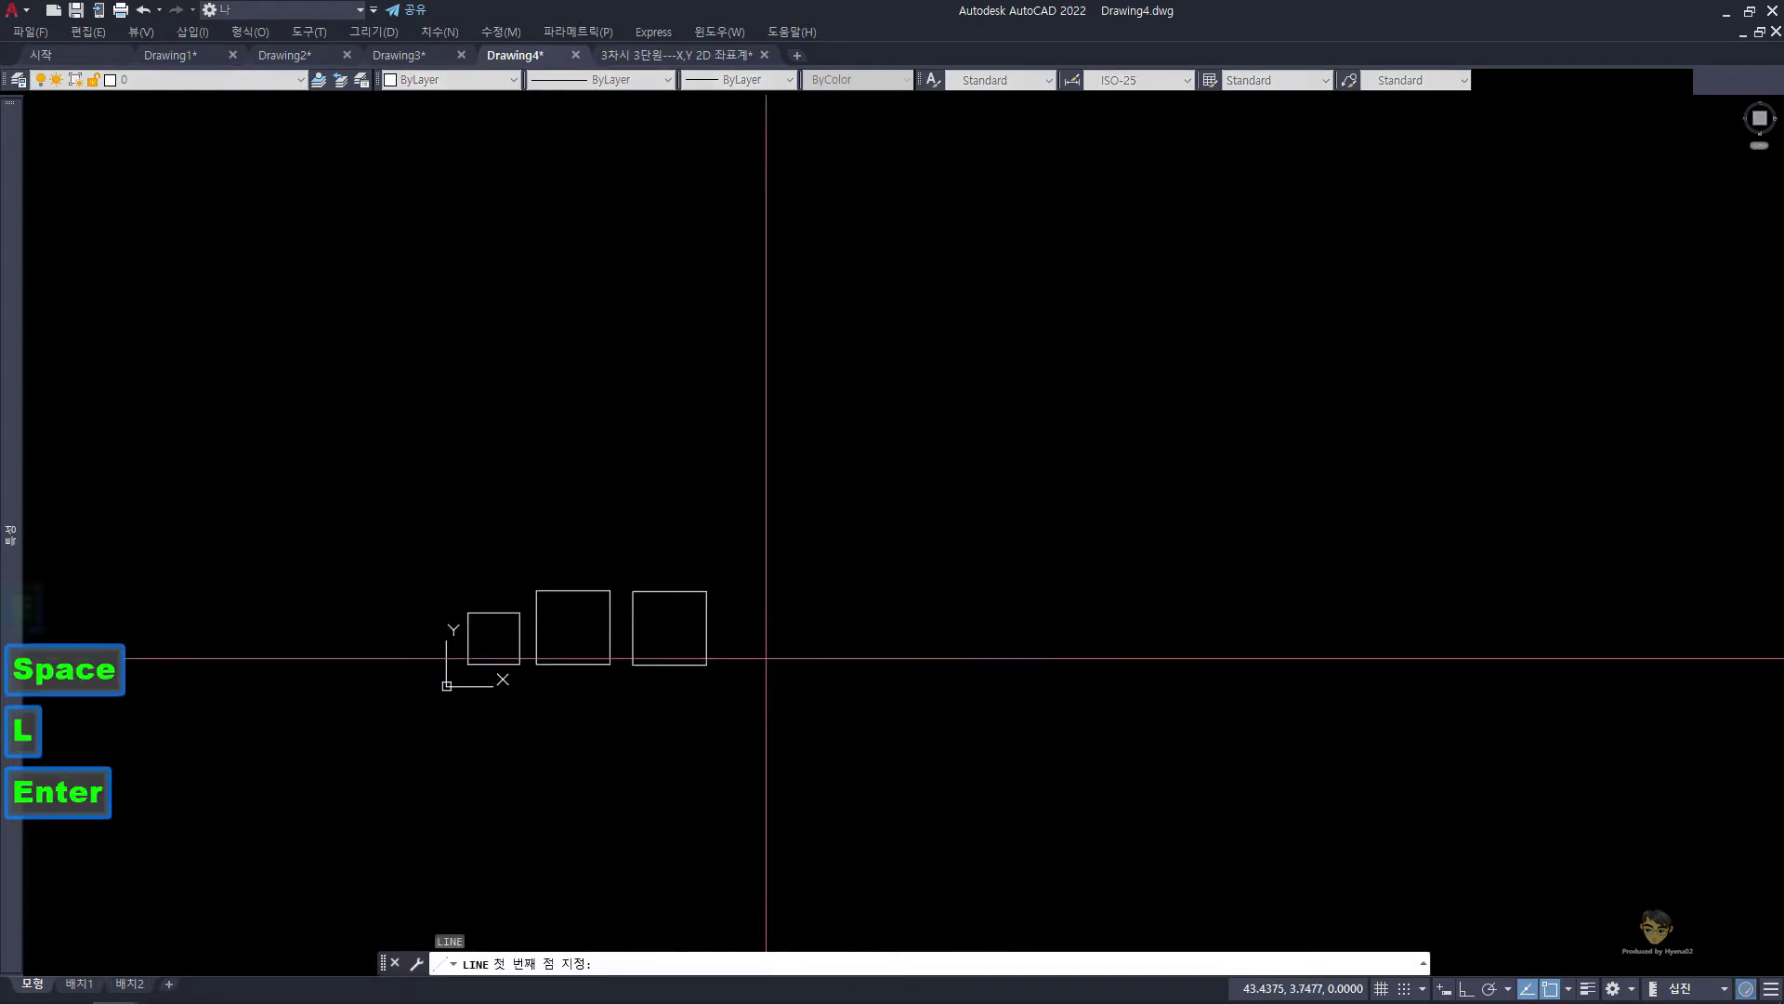
pyautogui.click(761, 666)
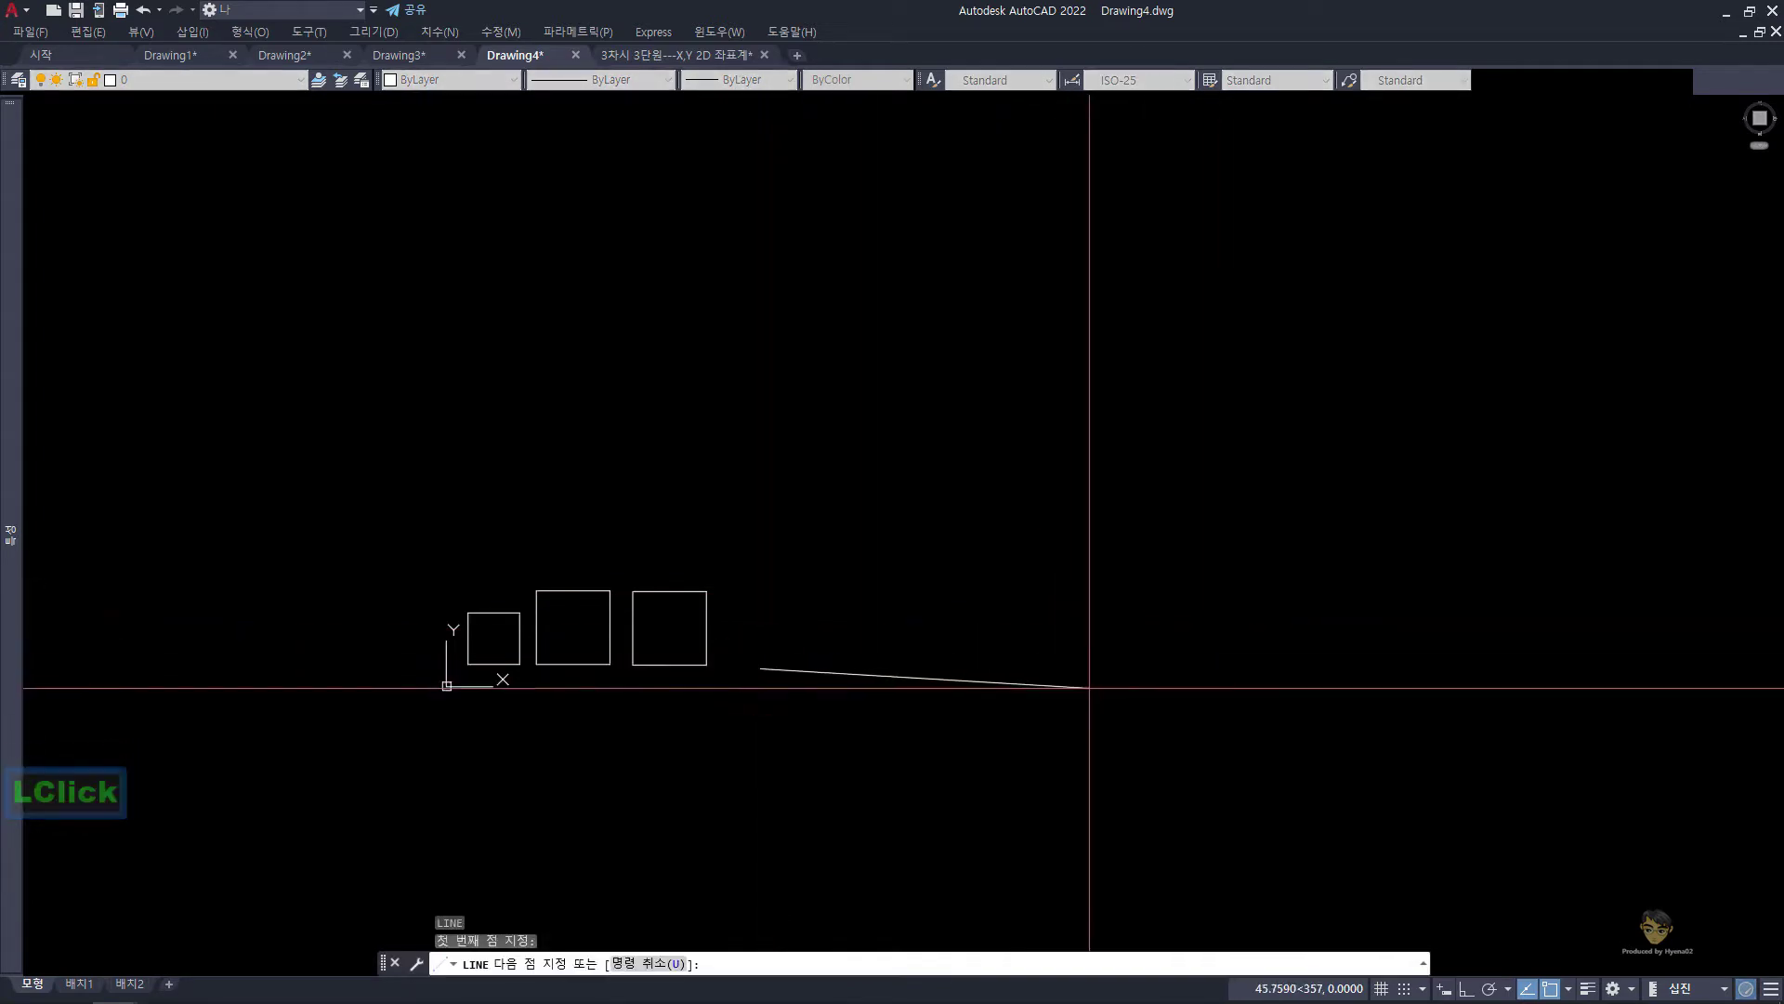
pyautogui.press('F8')
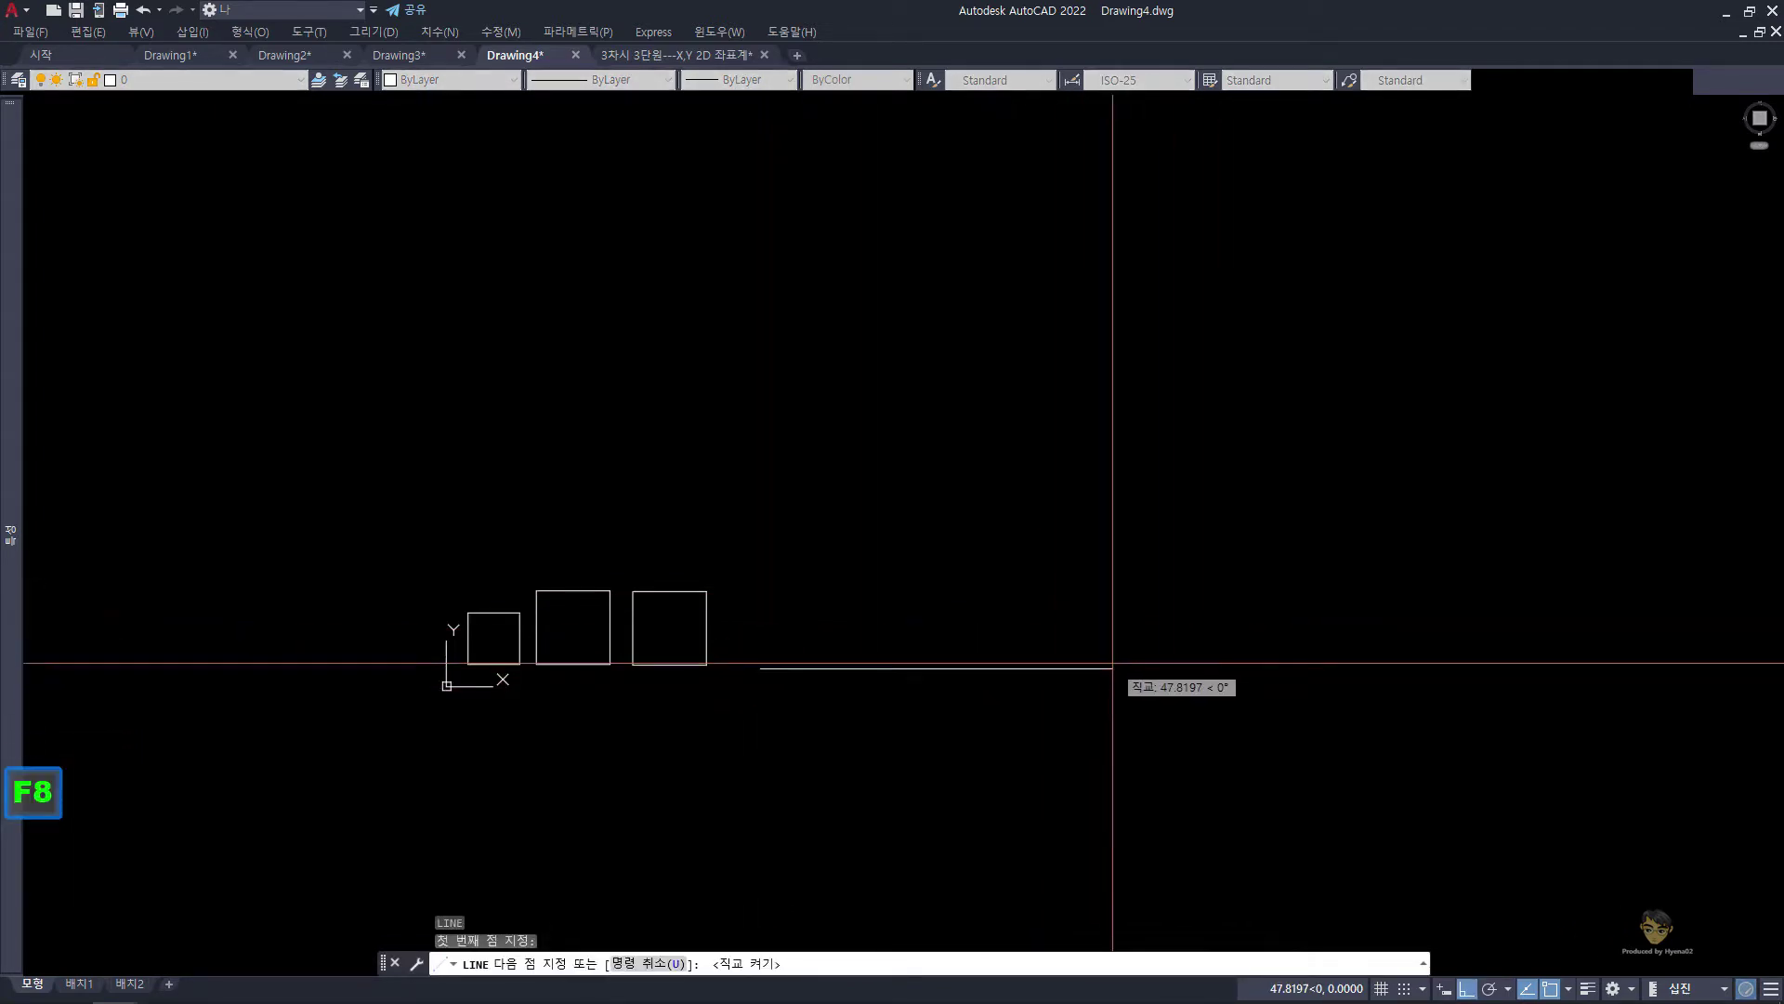
pyautogui.write('90')
pyautogui.press('Return')
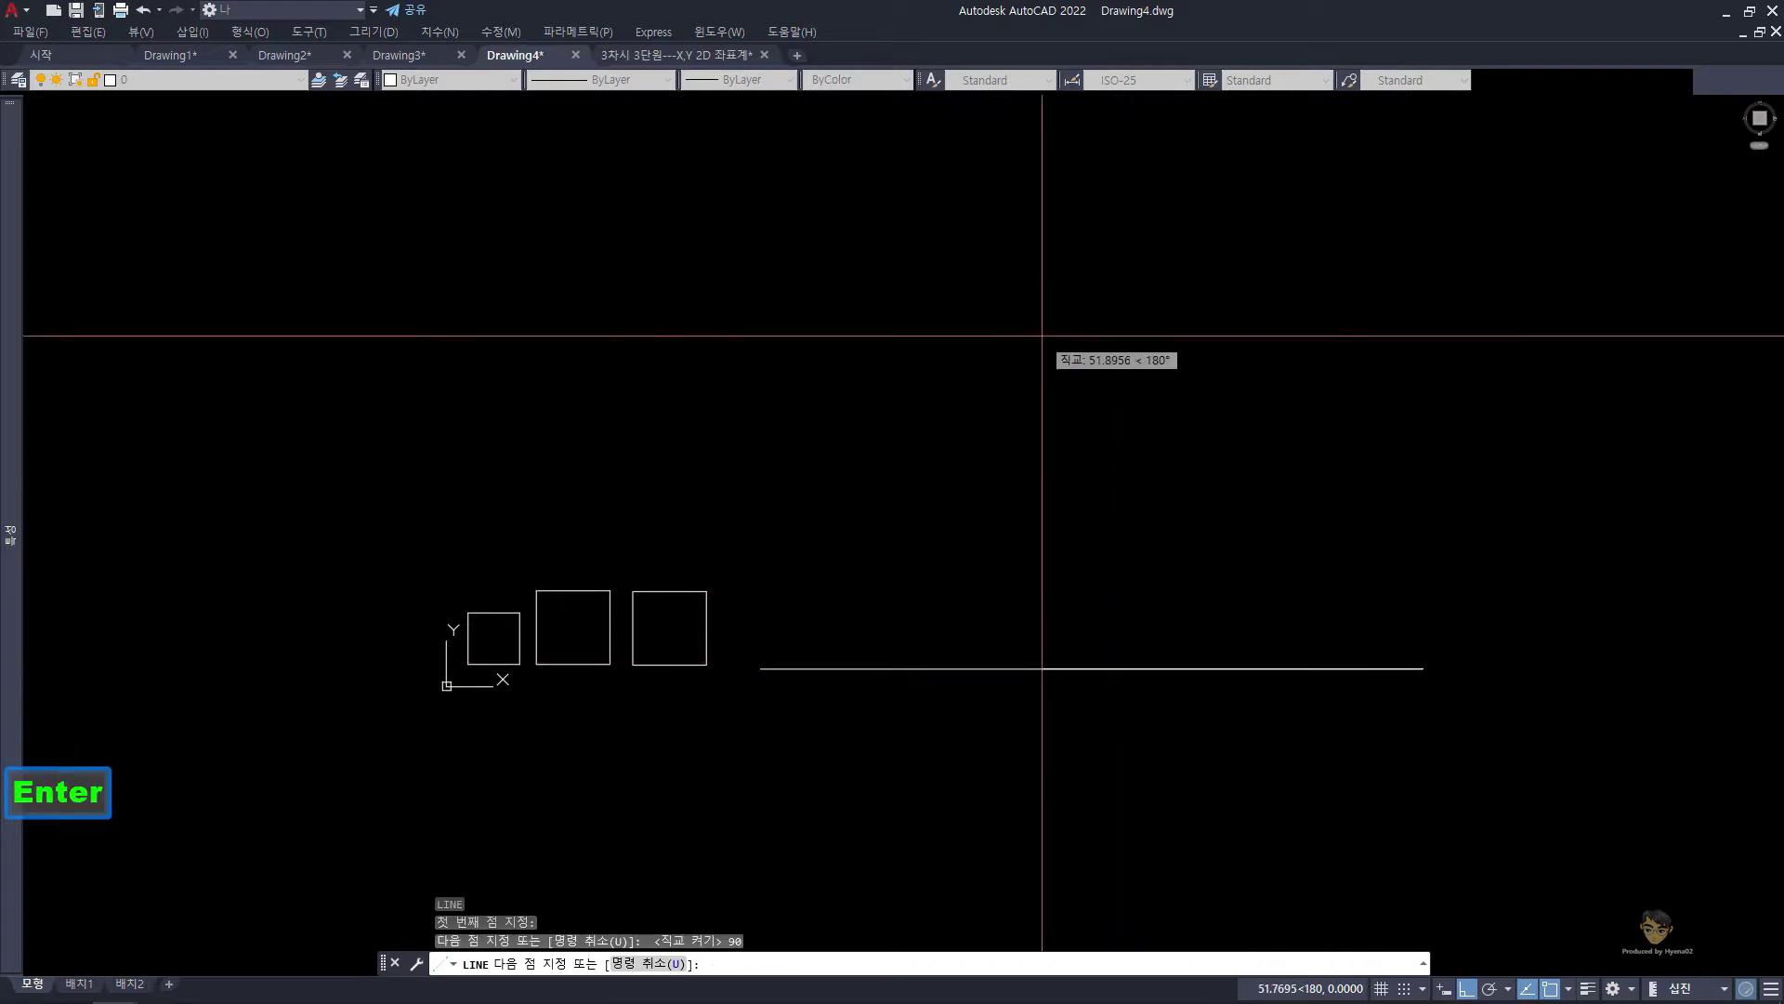
pyautogui.press('shift')
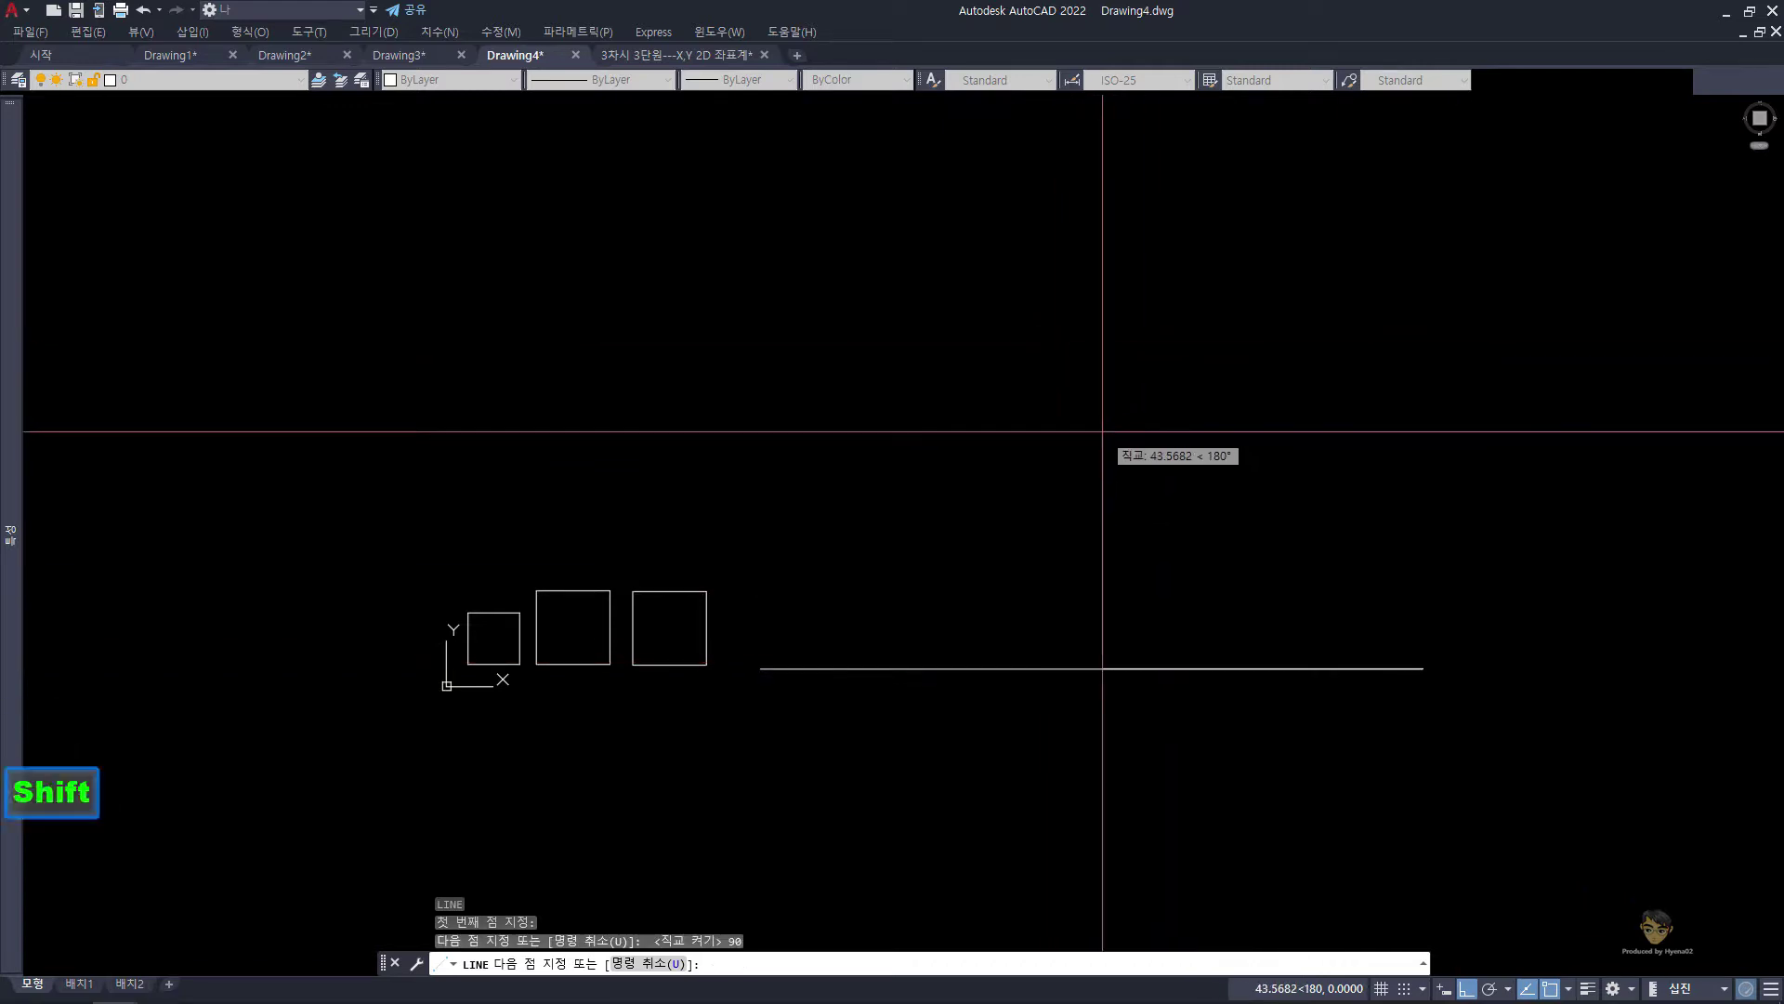
pyautogui.write('@')
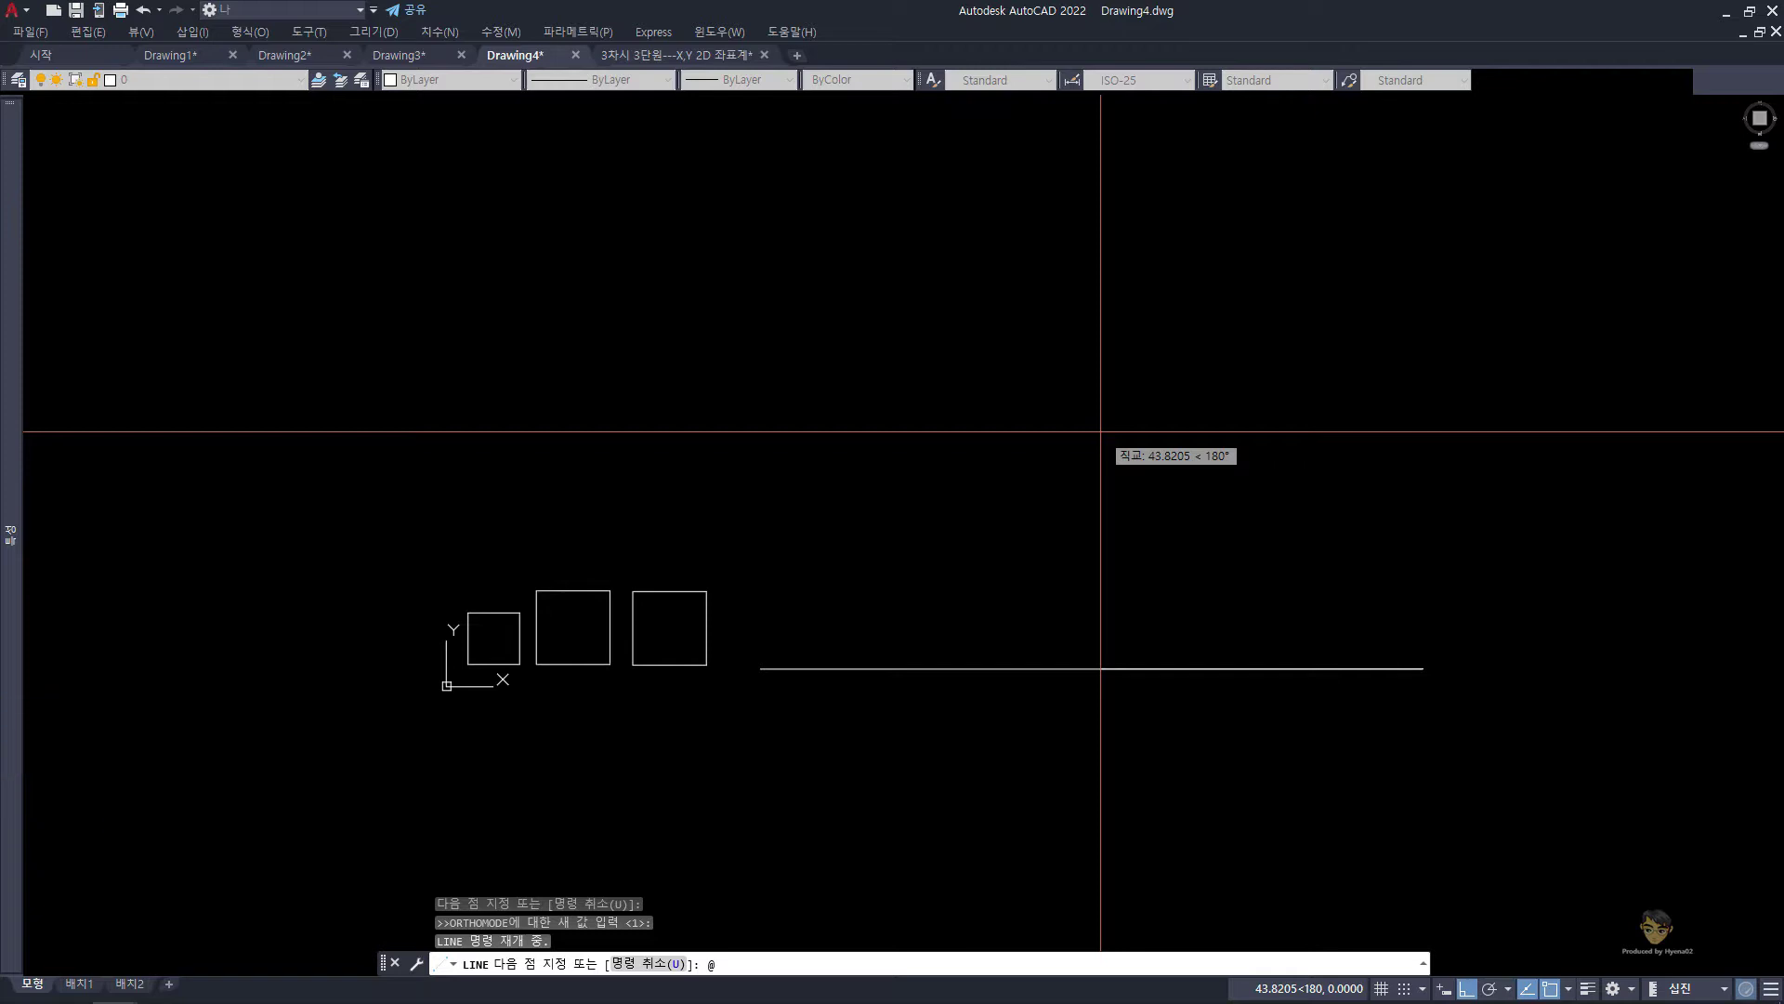
pyautogui.write('90')
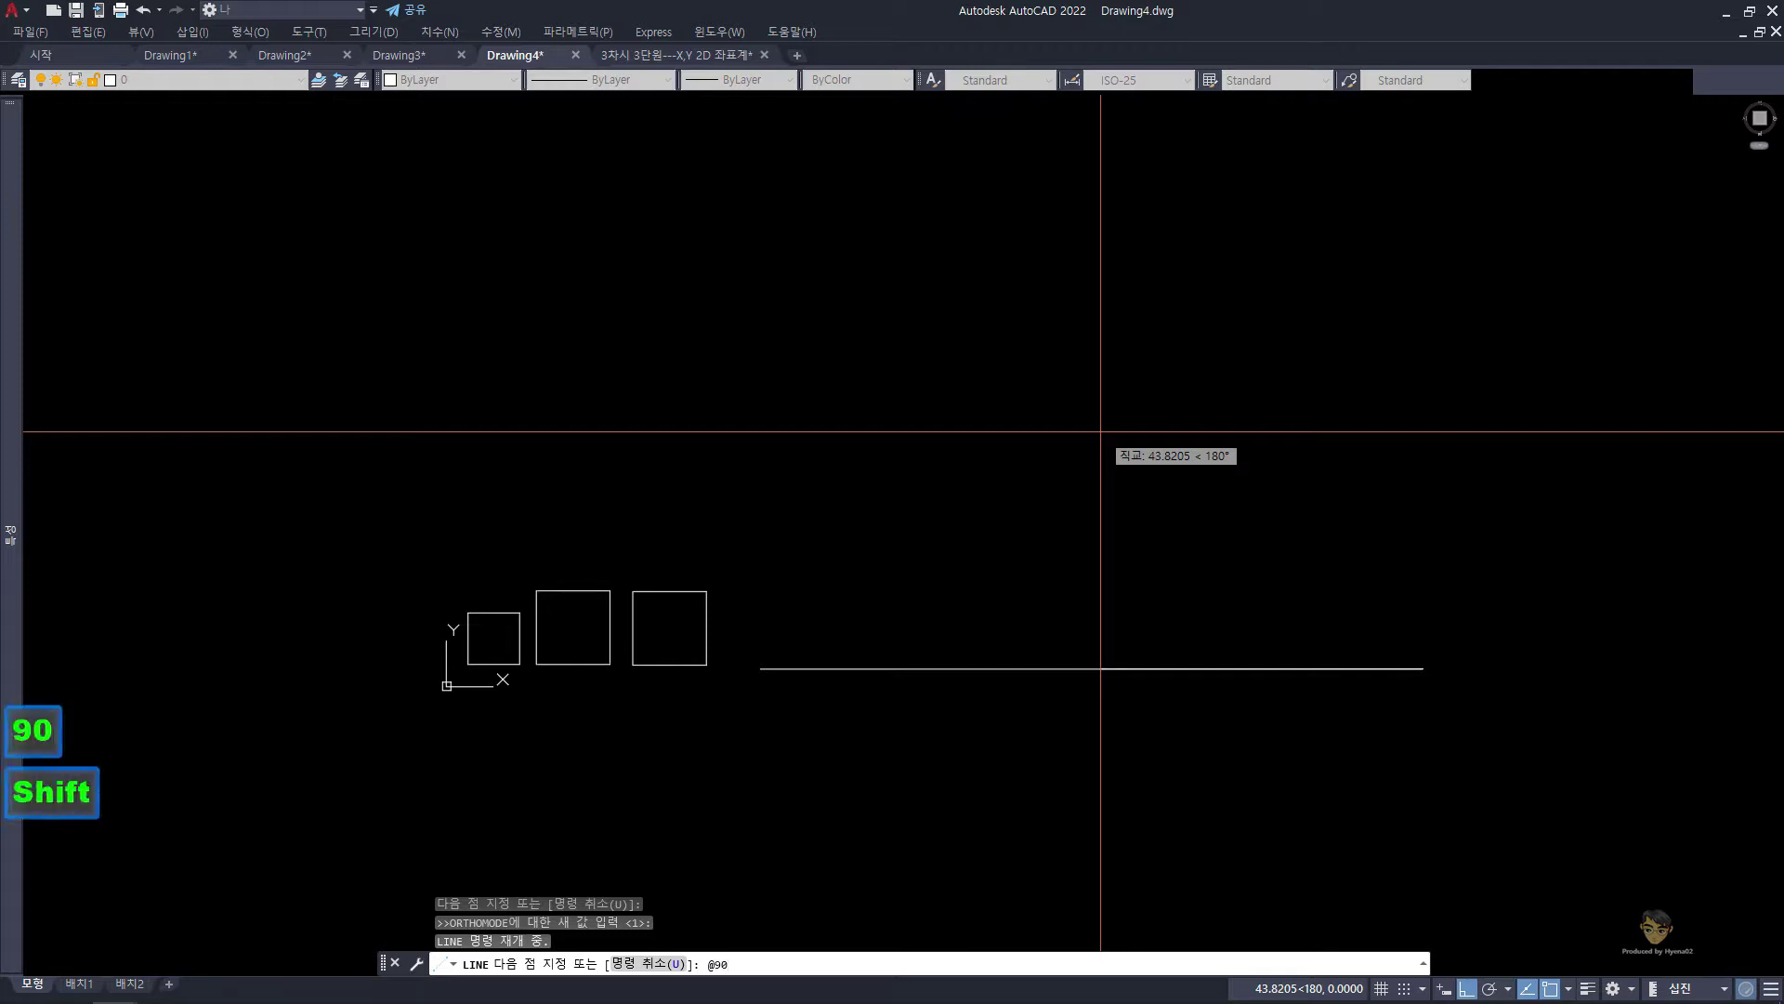
pyautogui.write('<')
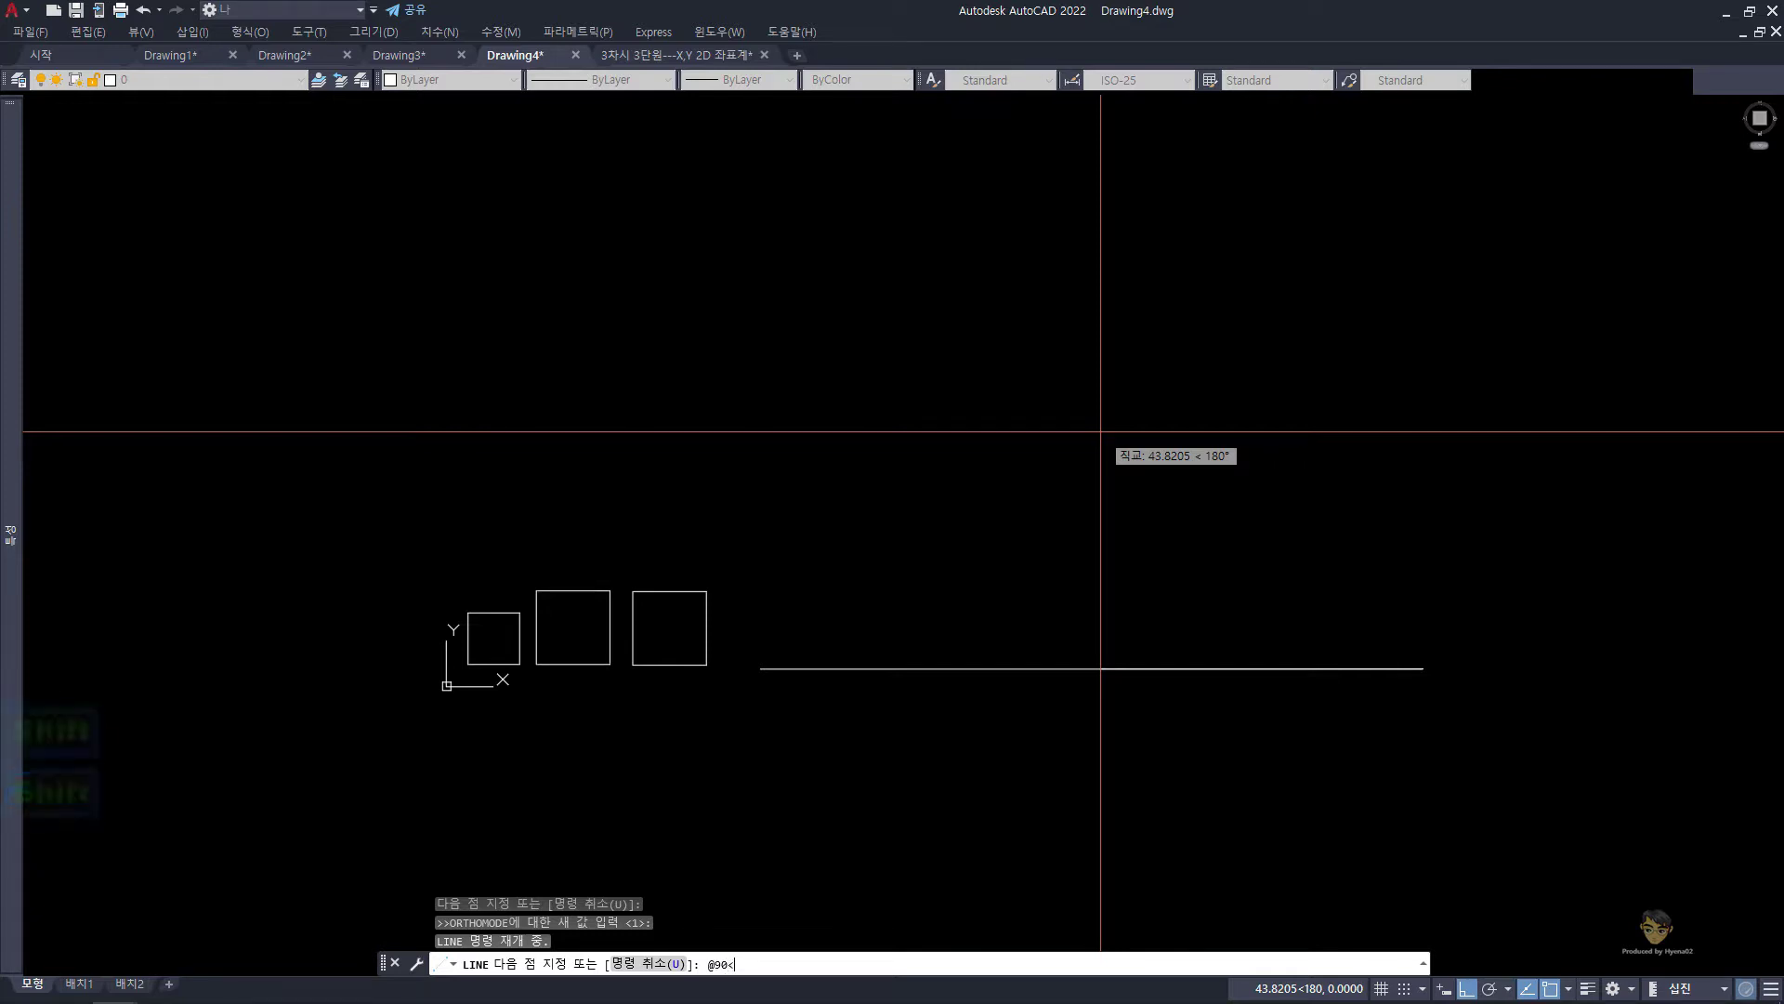
pyautogui.write('120')
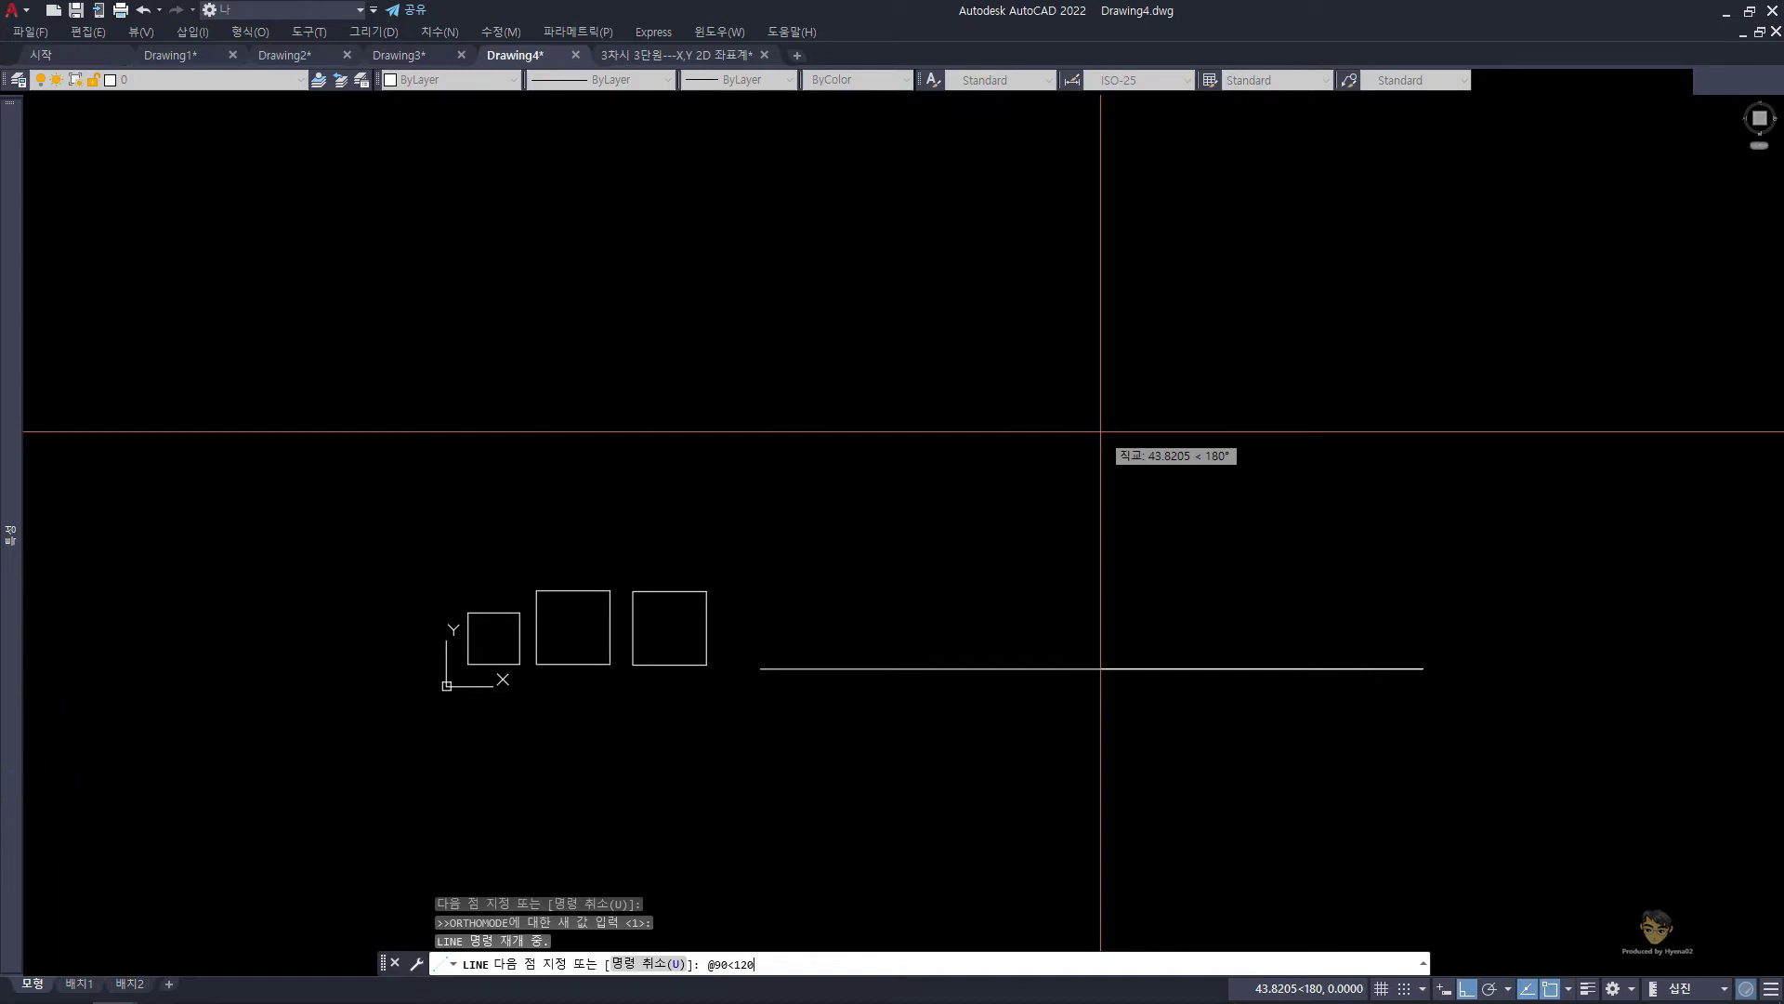
pyautogui.press('Return')
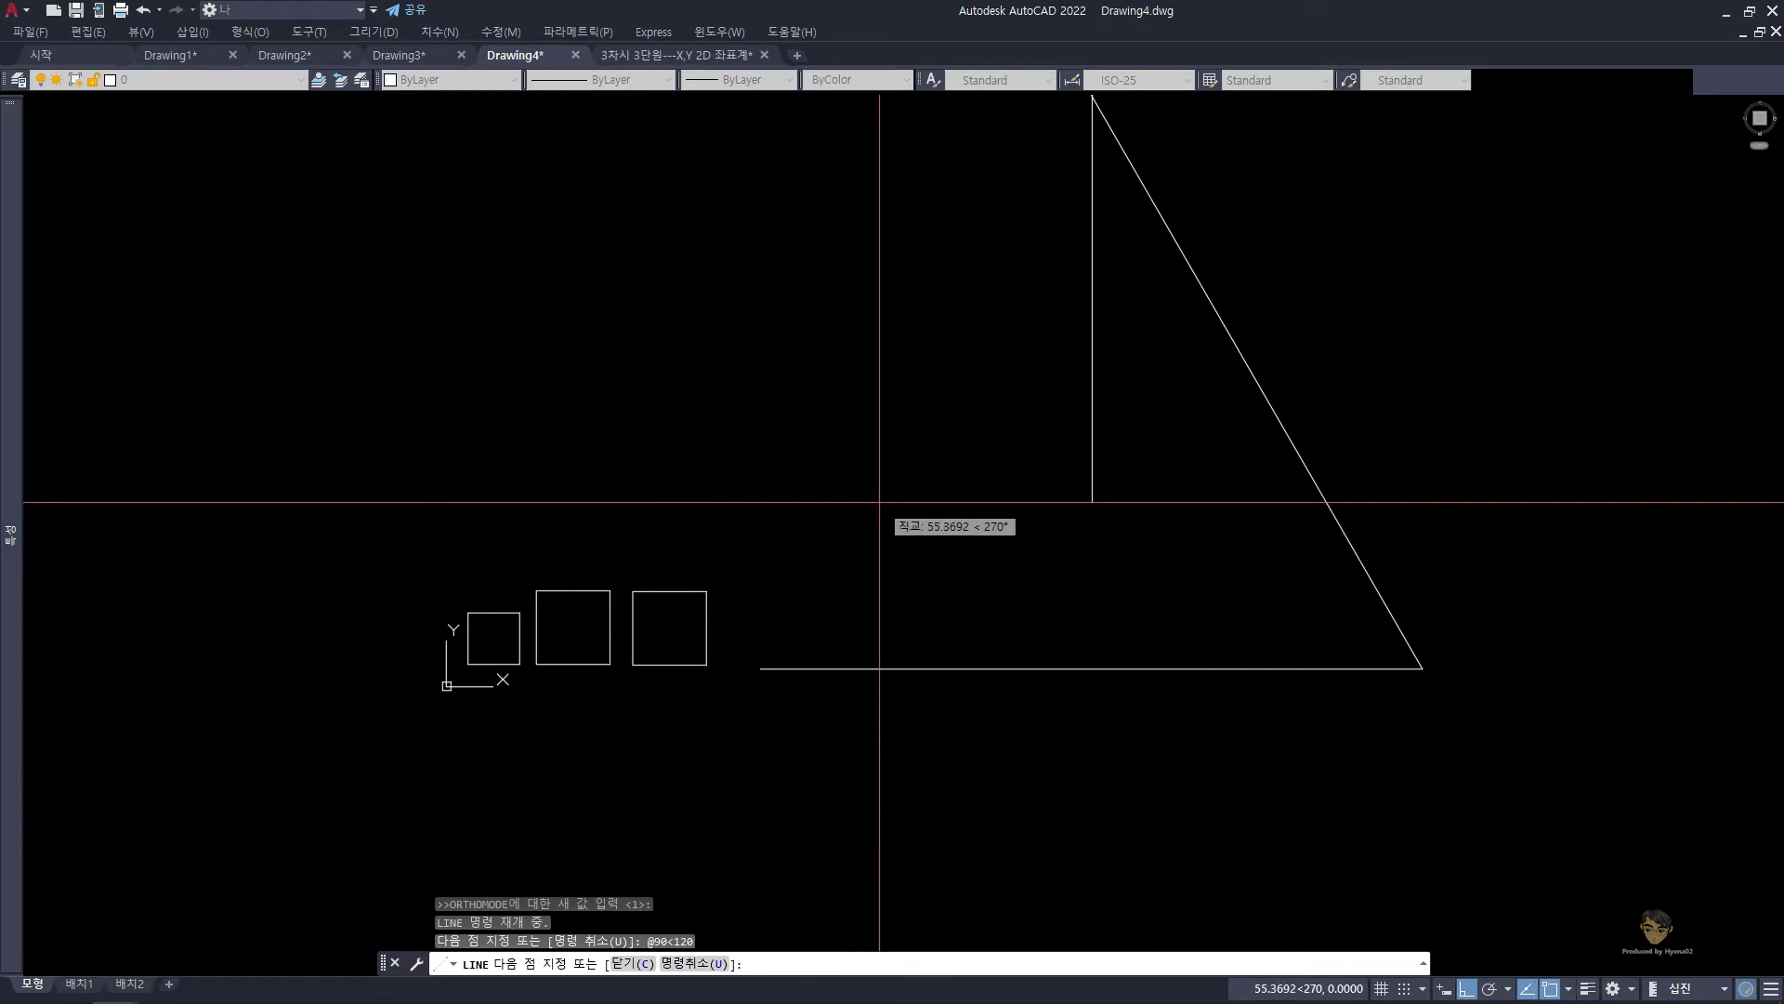
pyautogui.write('C')
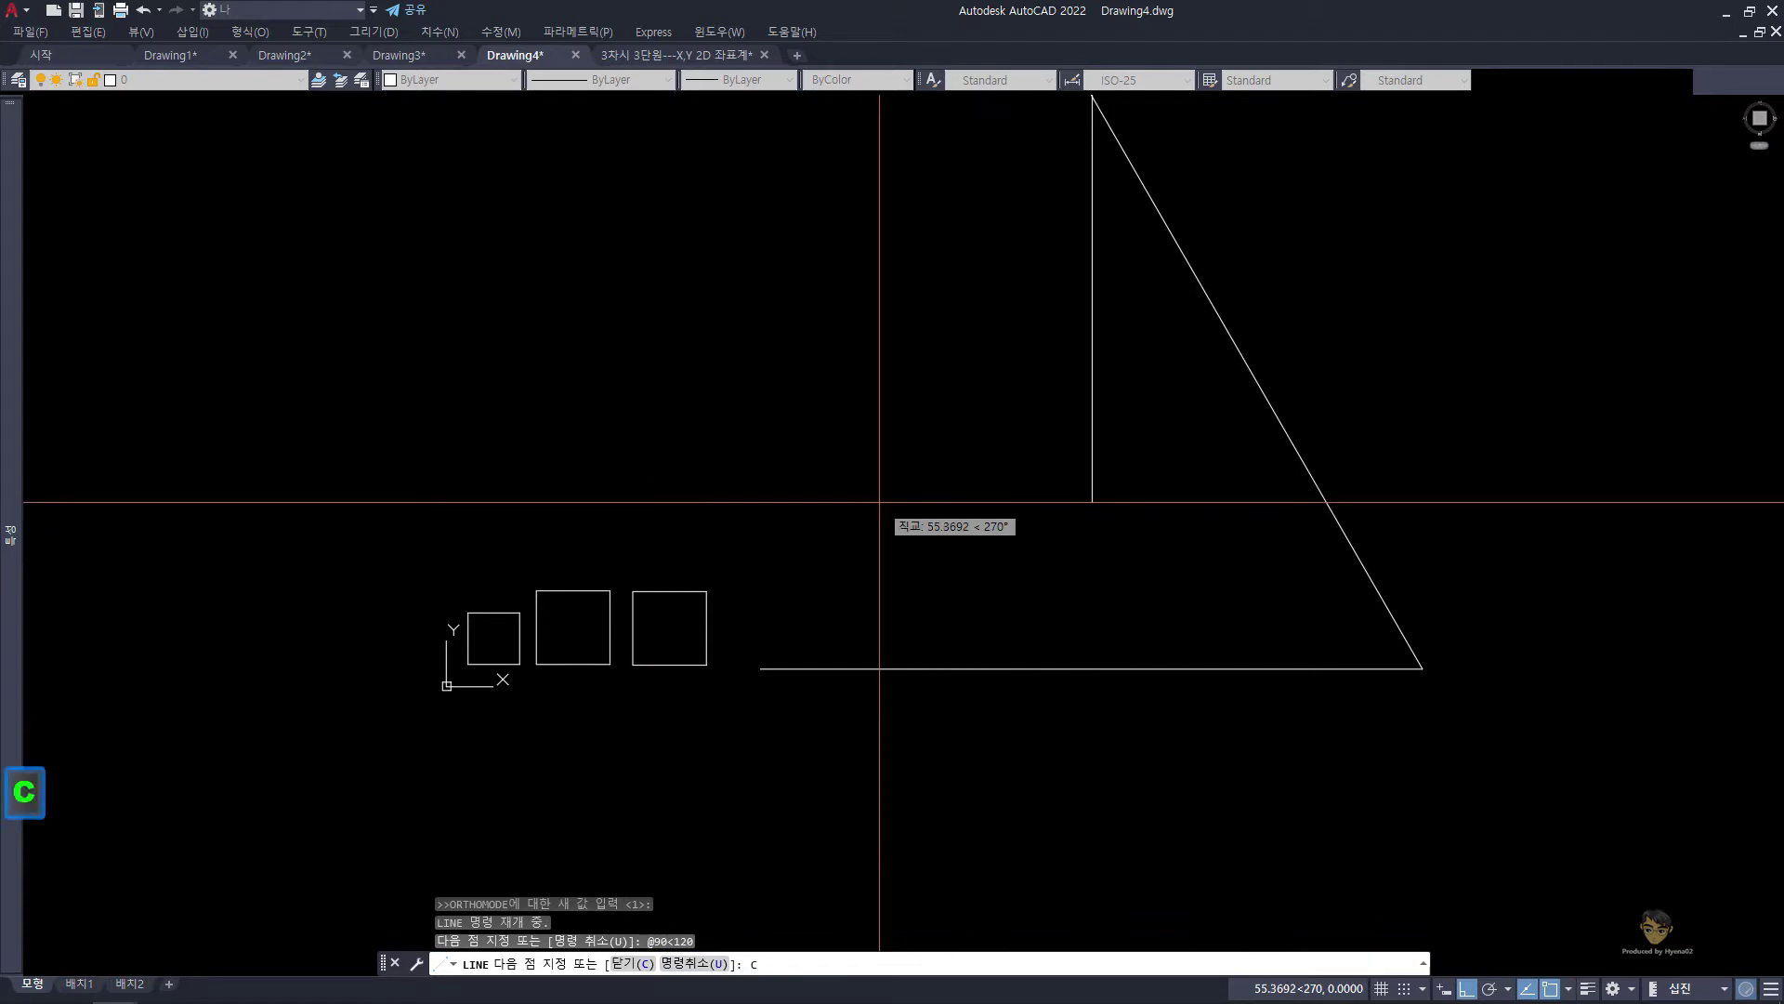
pyautogui.press('space')
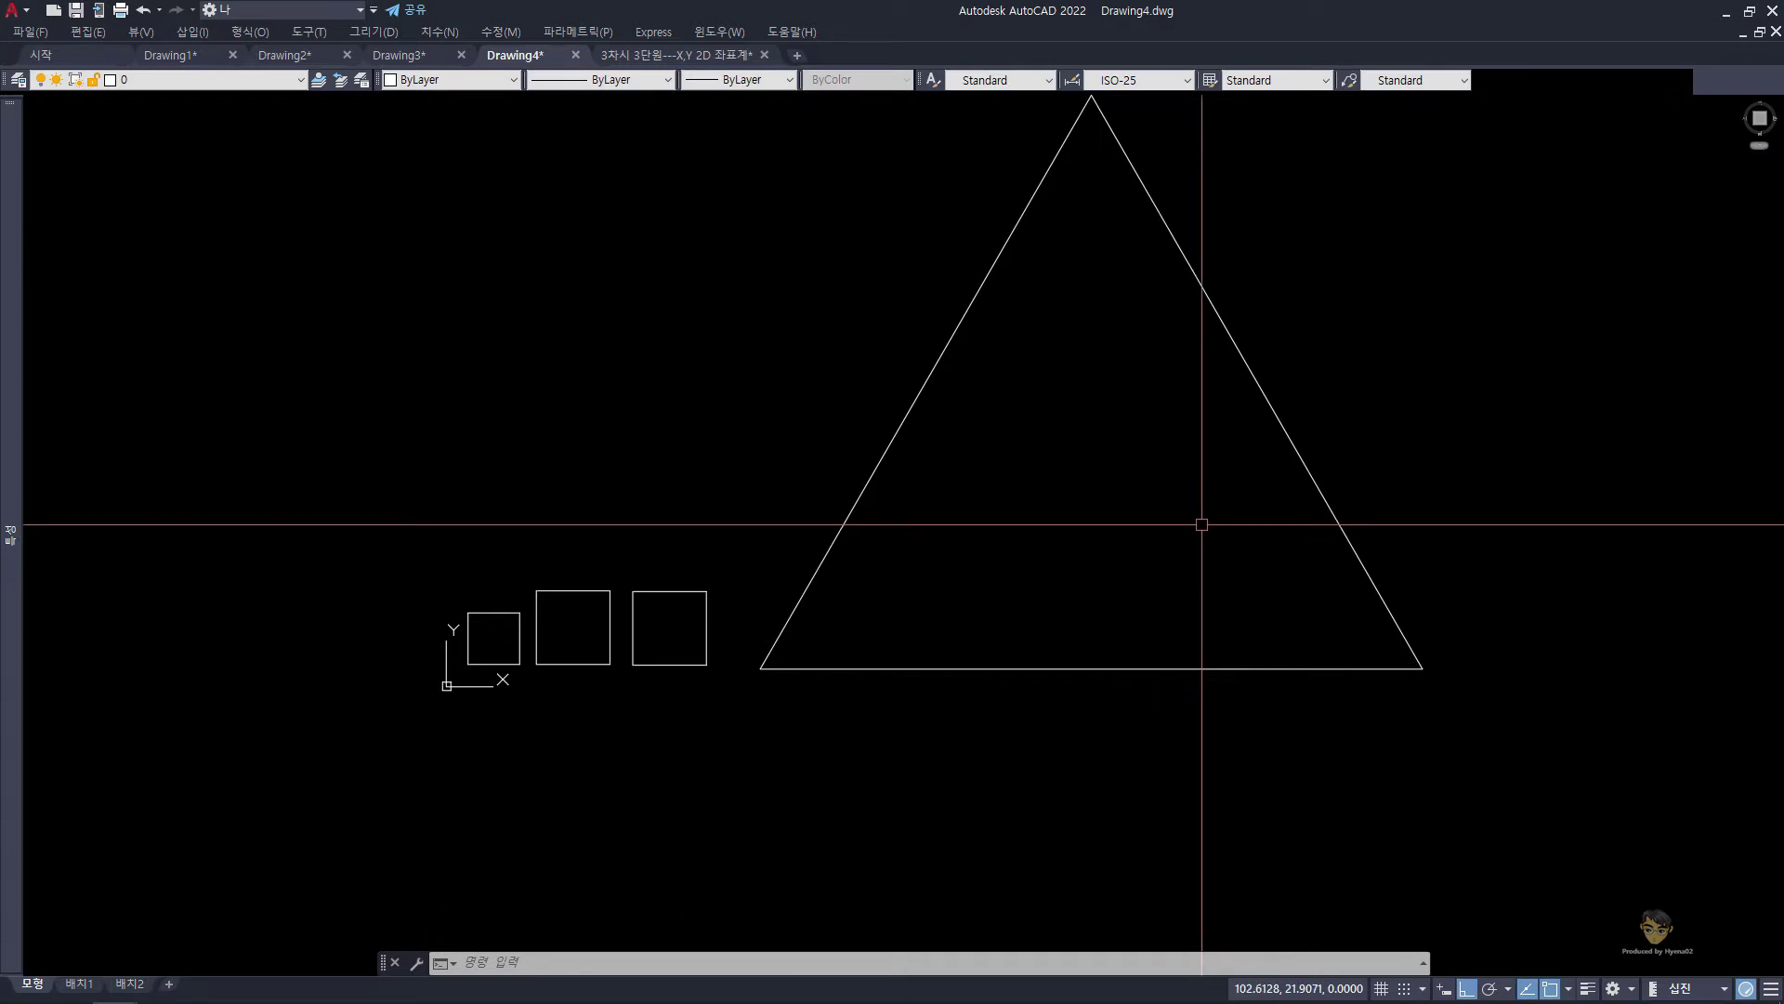
# Step: Draw a 90-unit horizontal line to the right, starting beside the triangle level with its base
pyautogui.moveTo(1201, 524); pyautogui.dragTo(581, 610, button='middle')
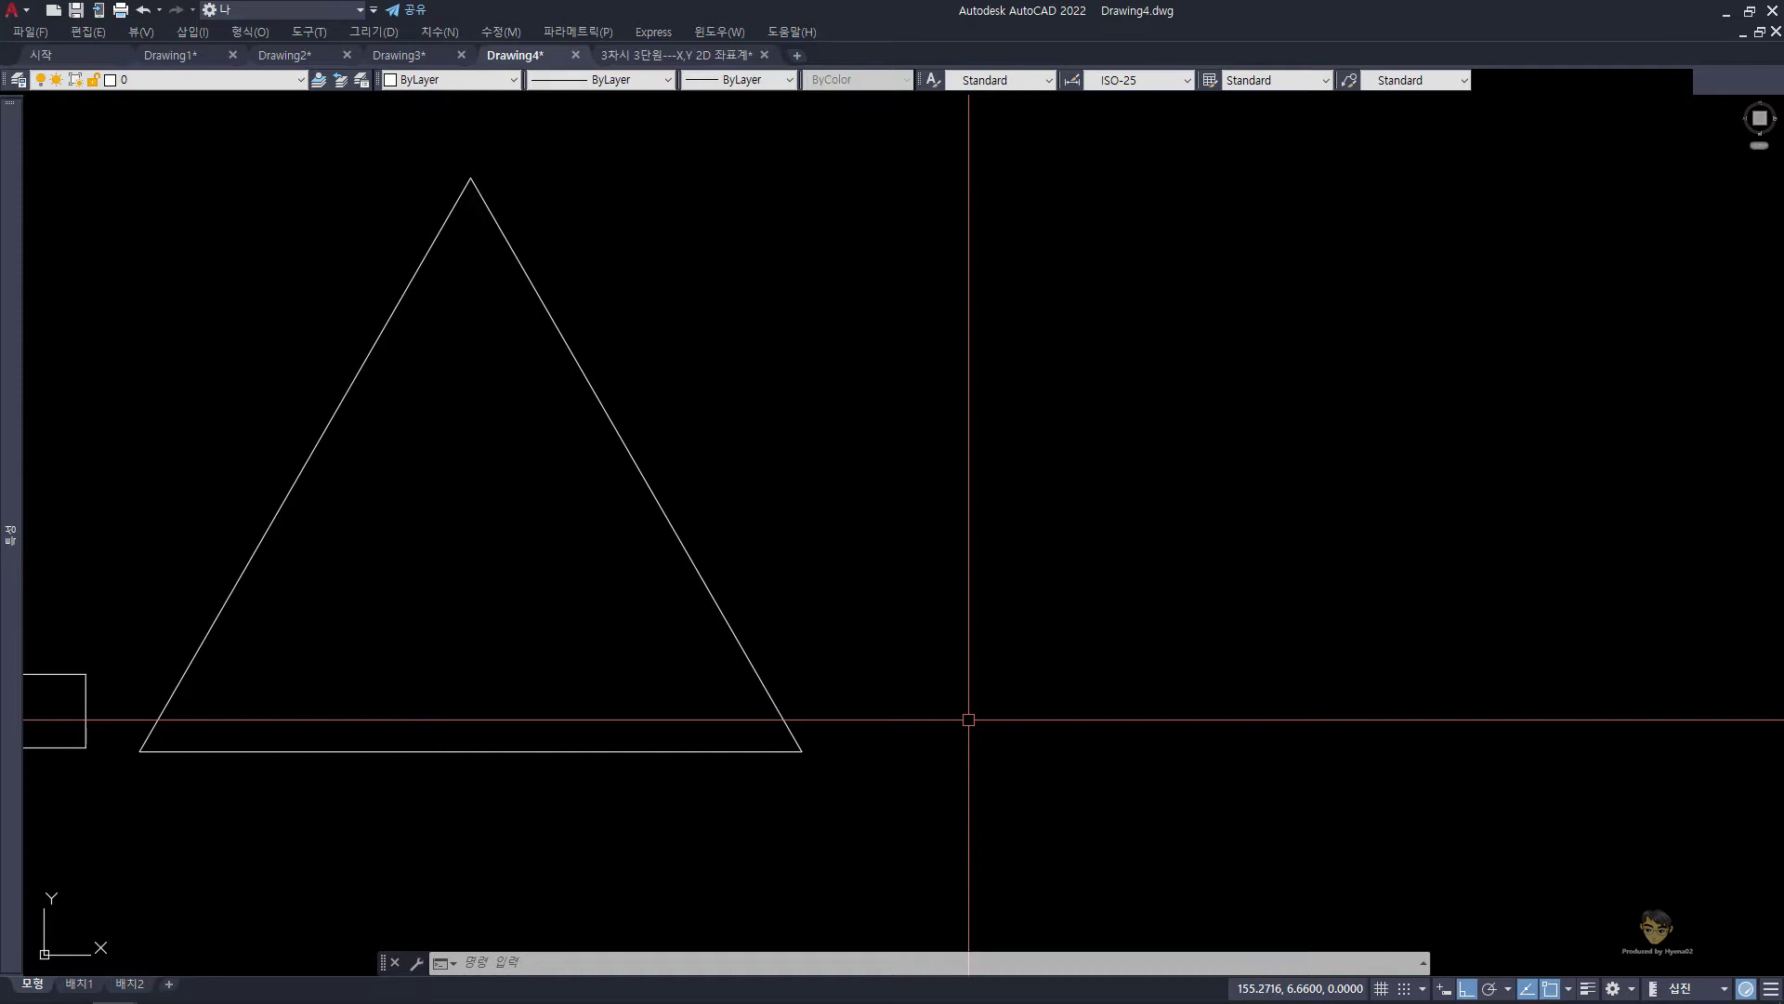
pyautogui.write('L')
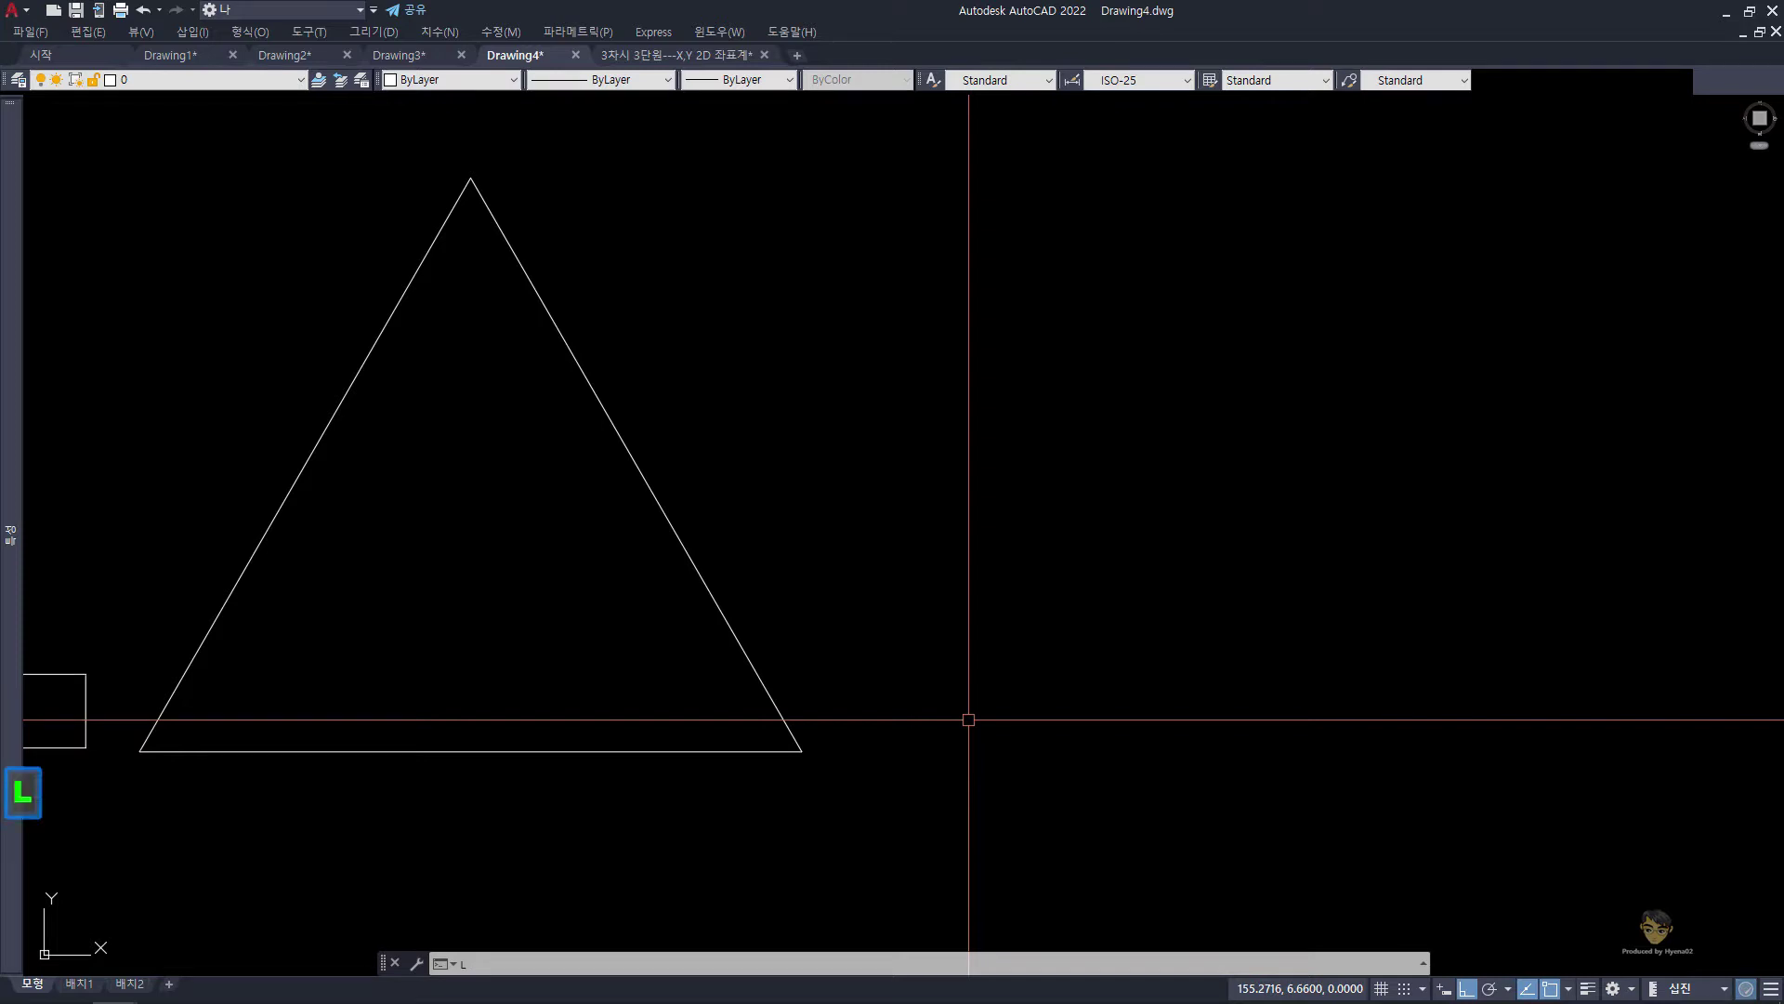
pyautogui.press('Return')
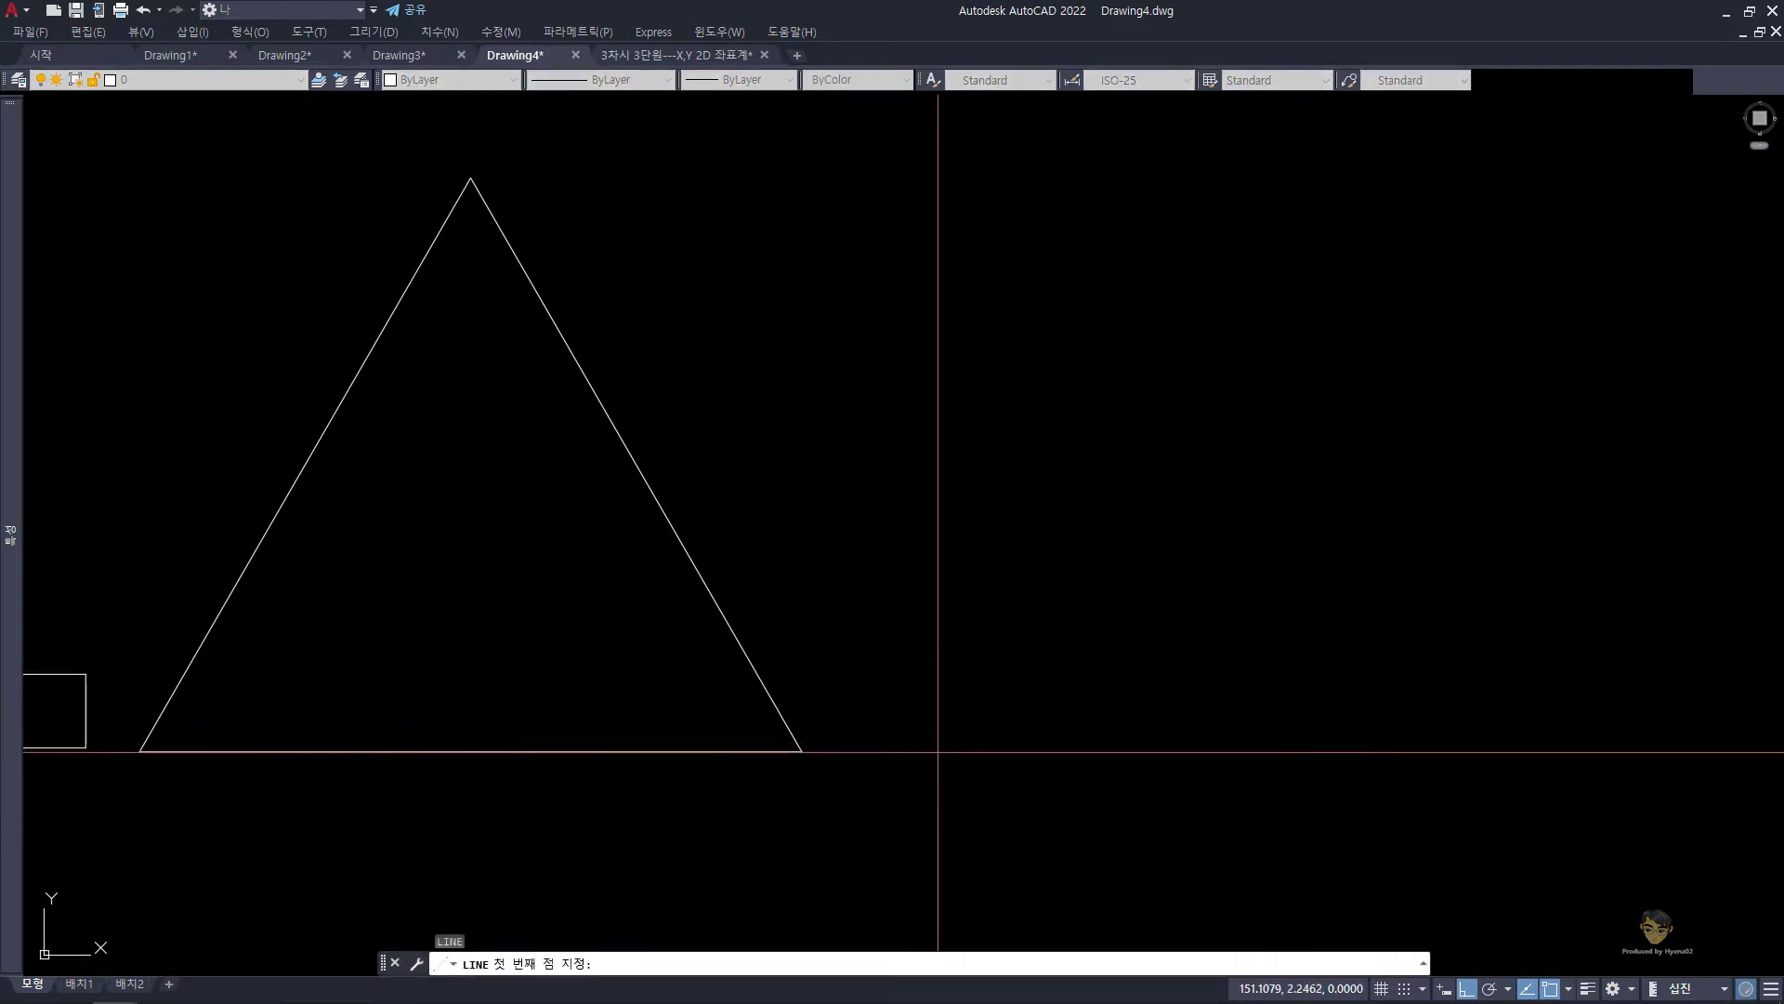
pyautogui.click(937, 751)
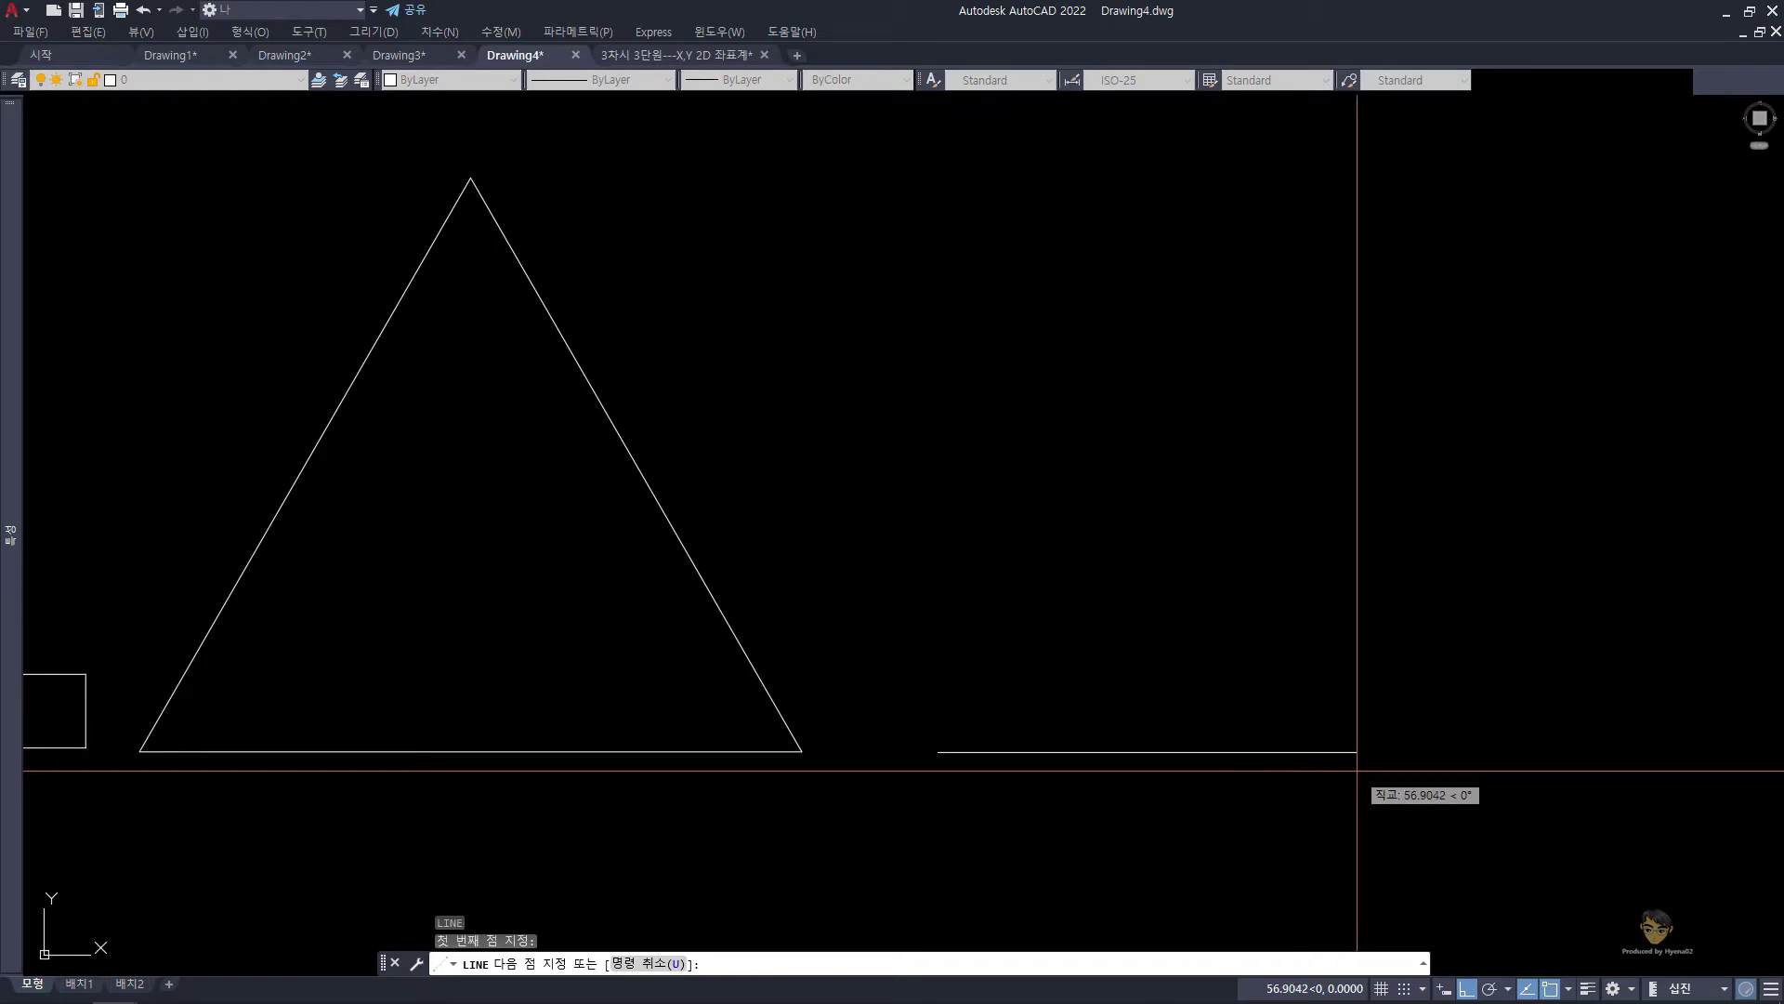
pyautogui.write('90')
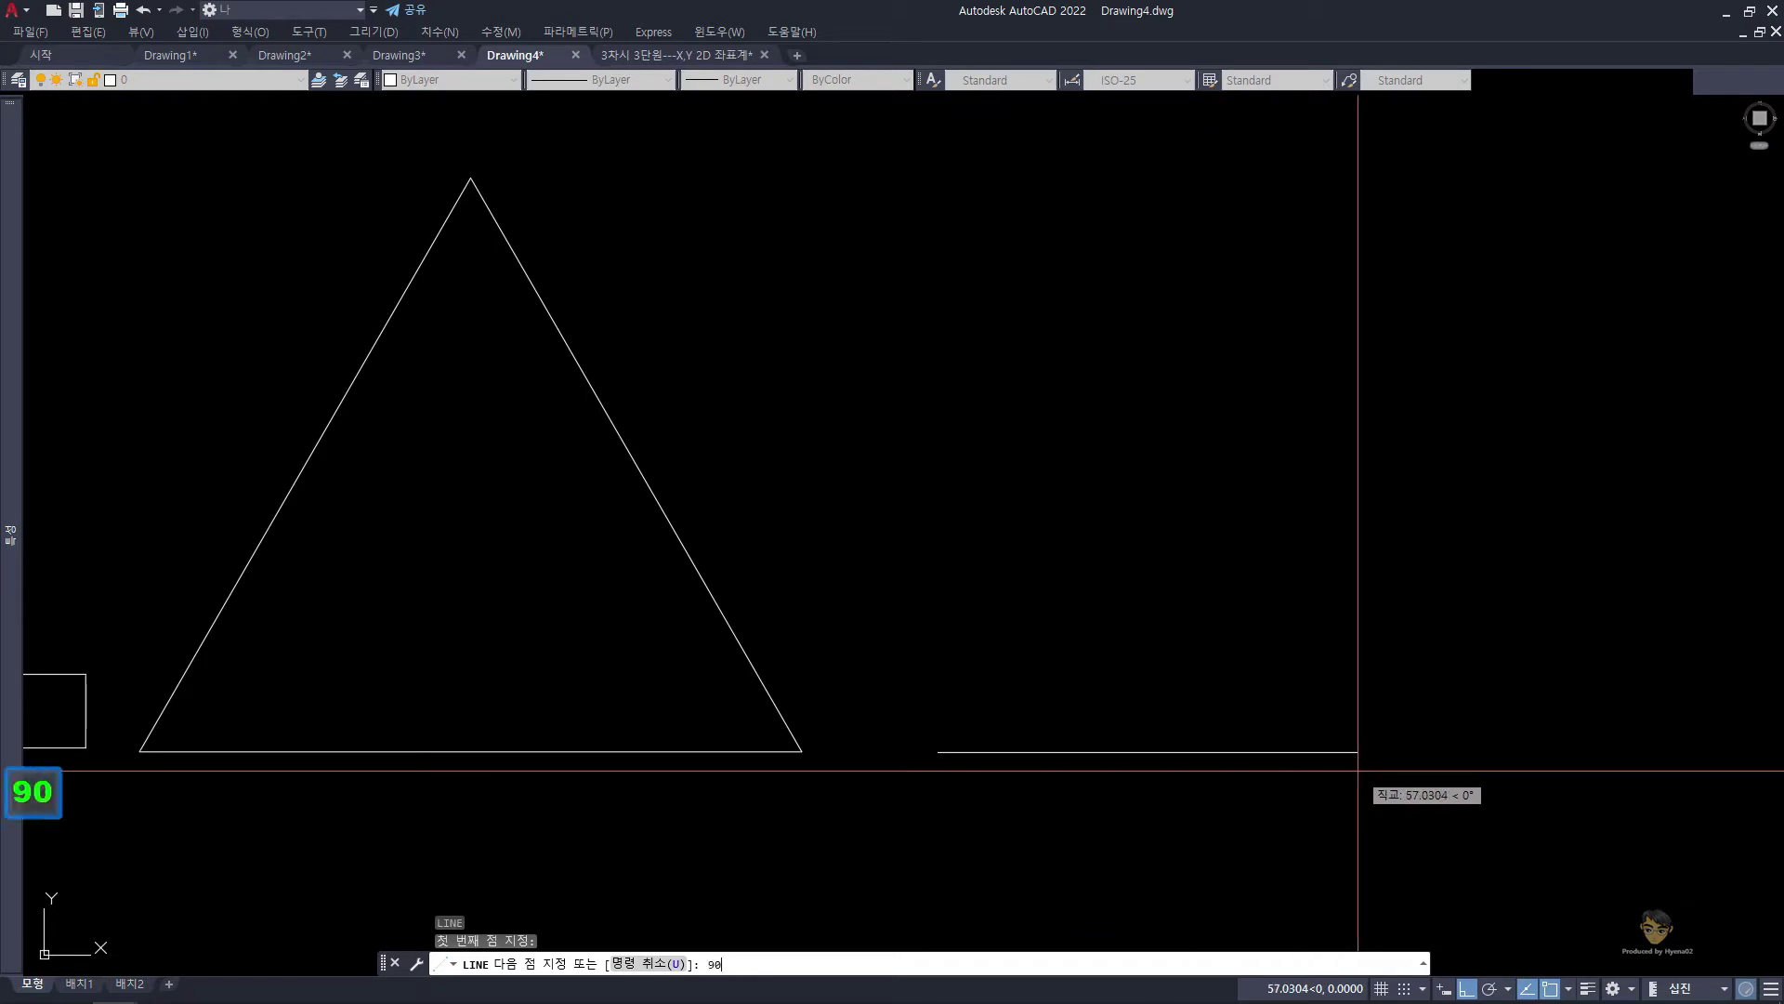
pyautogui.press('Return')
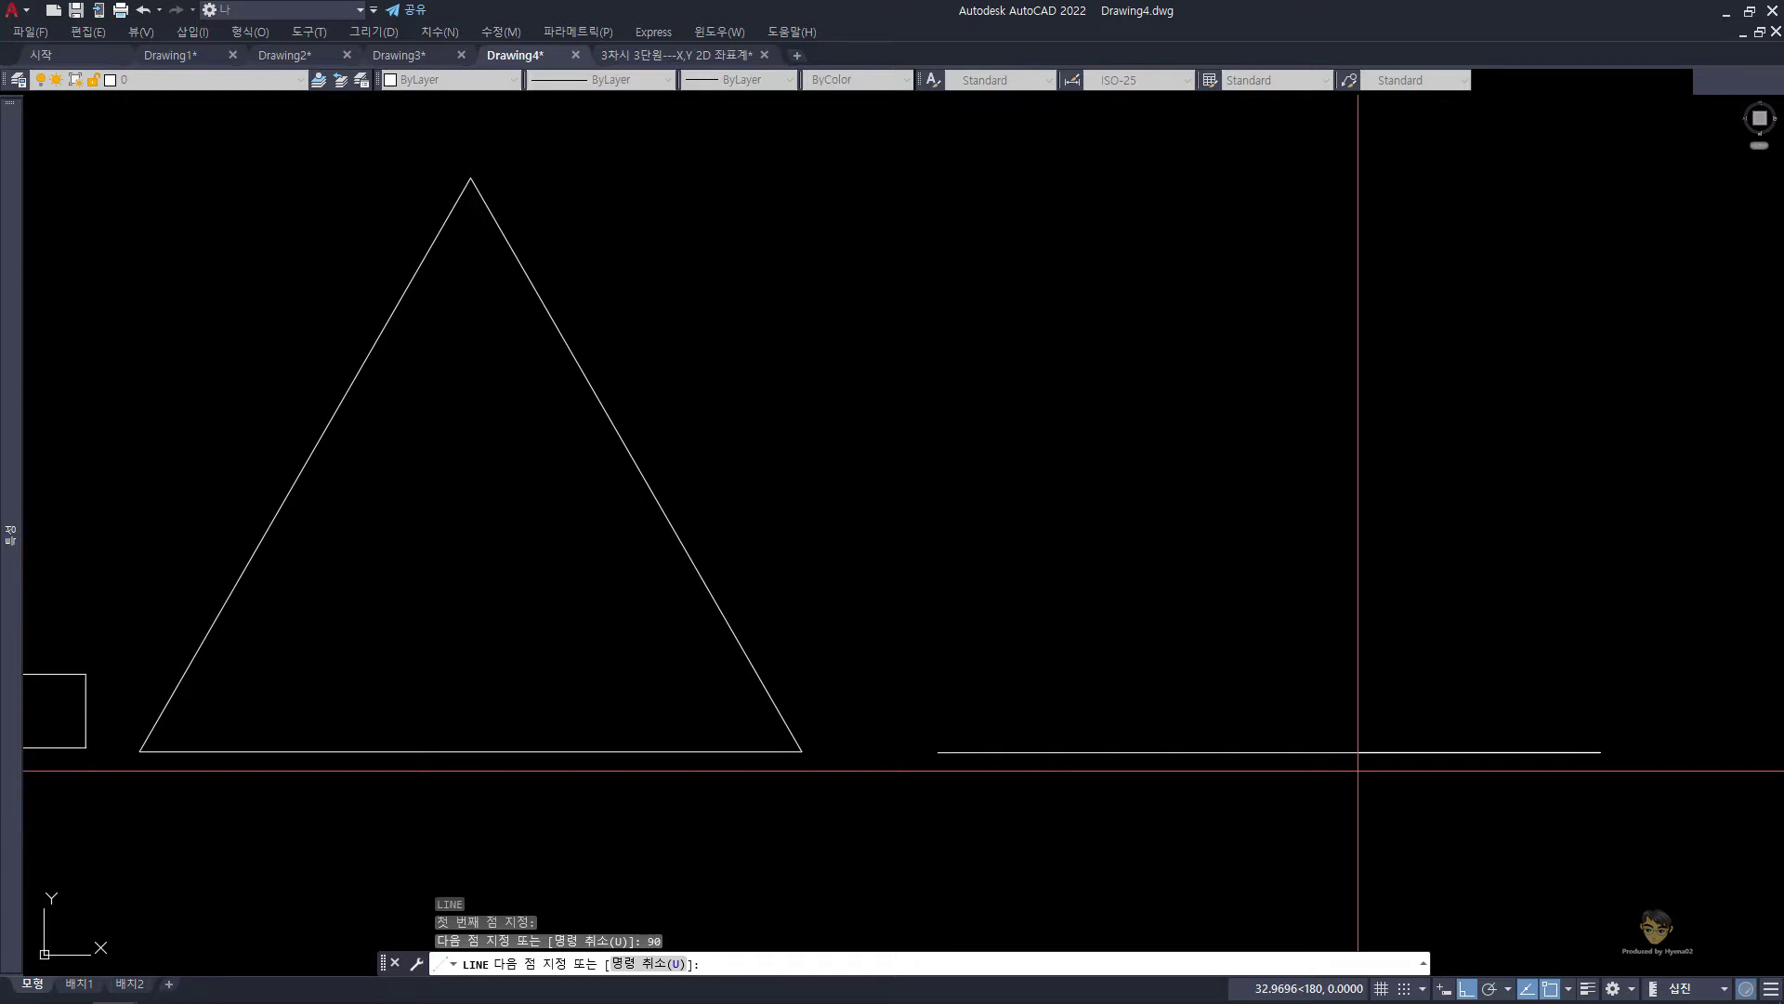
# Step: Turn on polar tracking and preview a vertical segment at 90° from the new line's right end
pyautogui.press('F10')
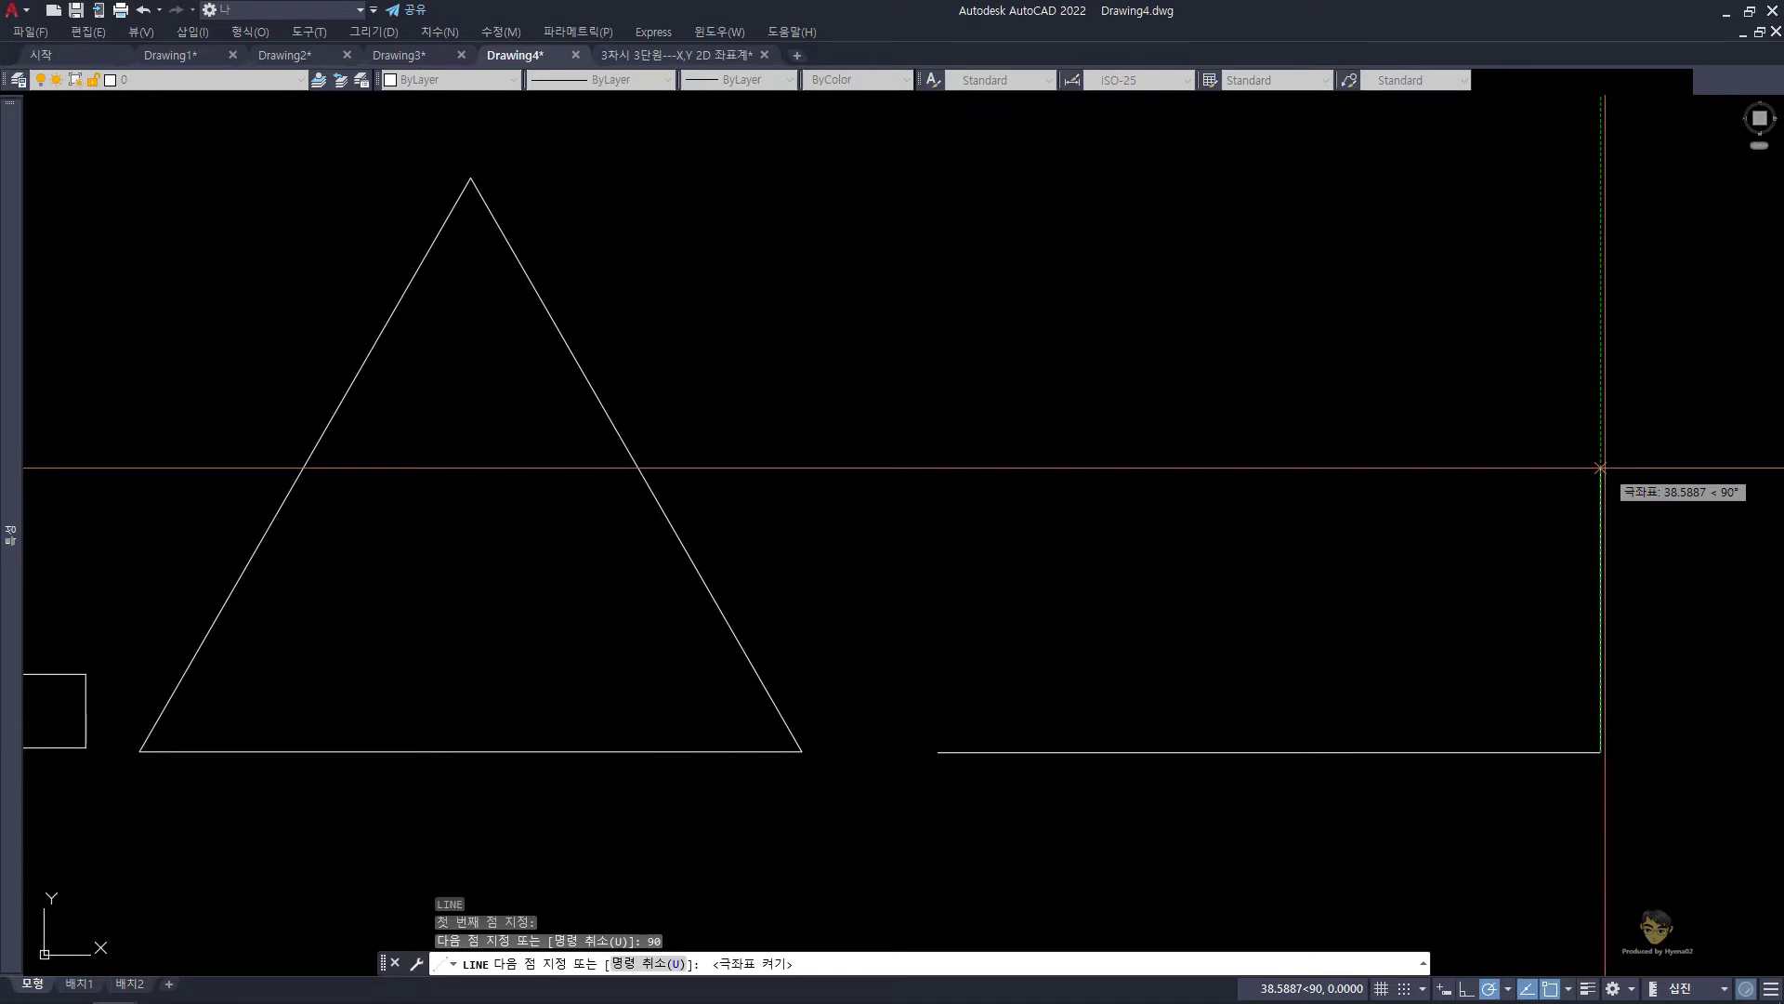
pyautogui.hotkey('ctrl', '0')
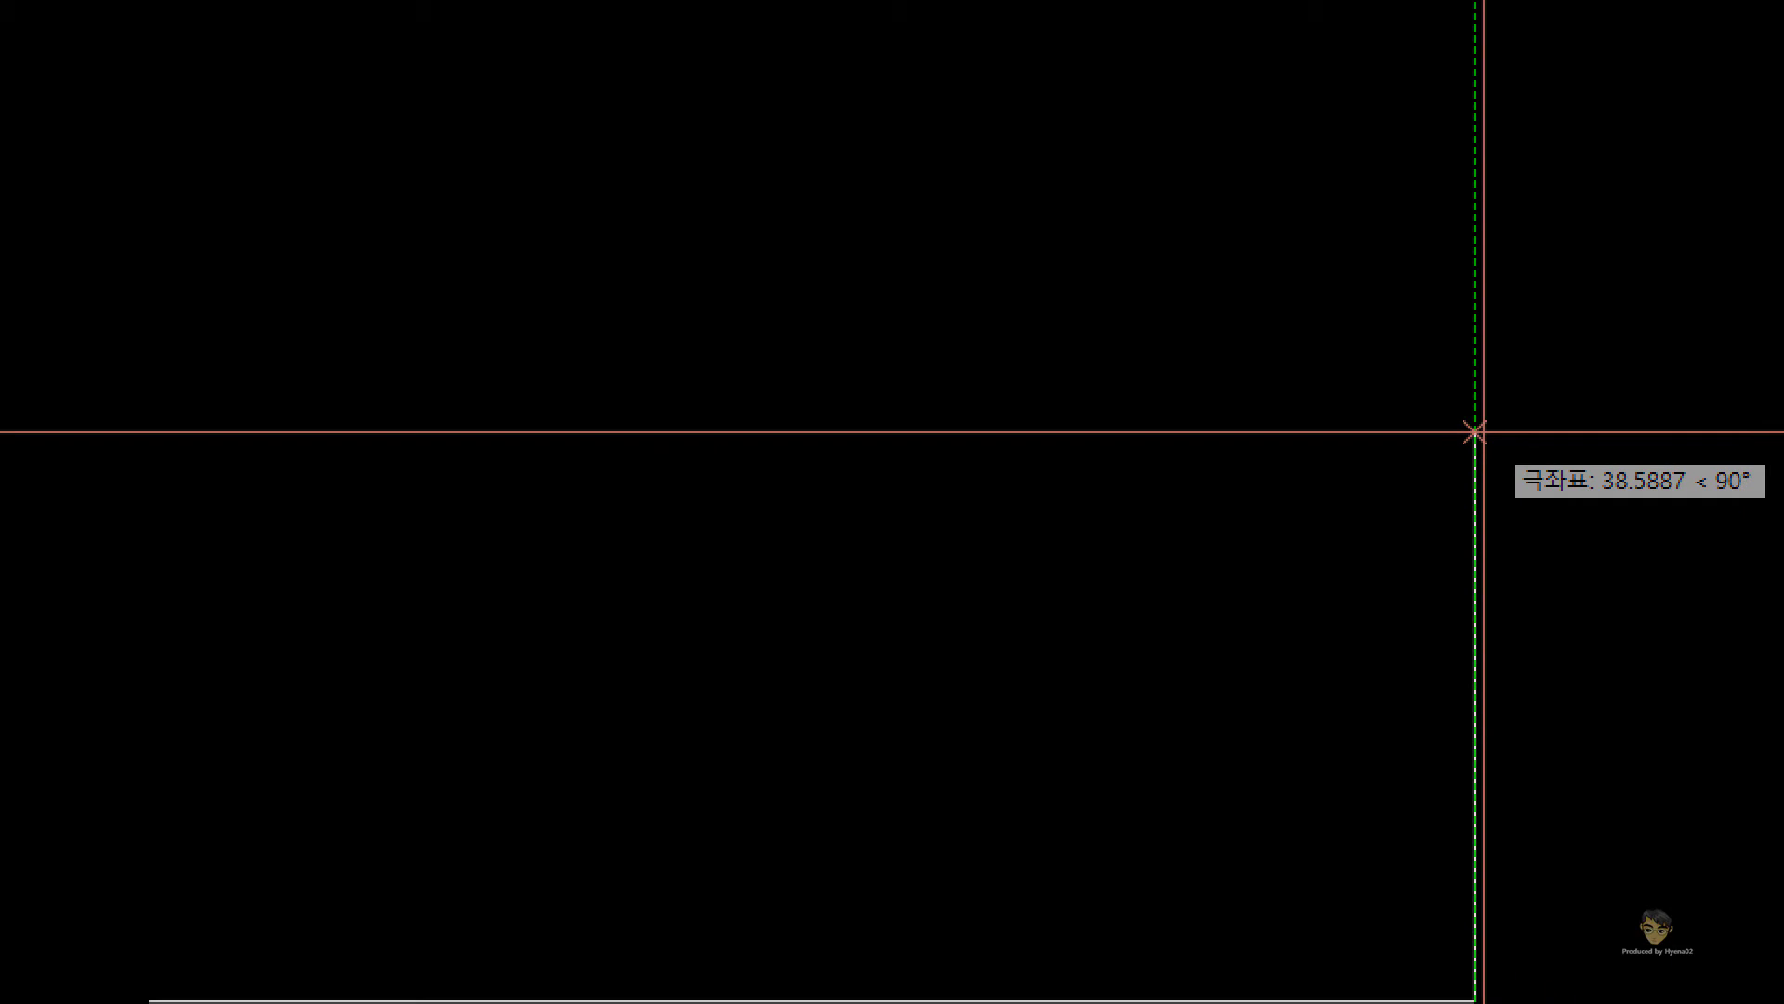
pyautogui.click(1565, 509)
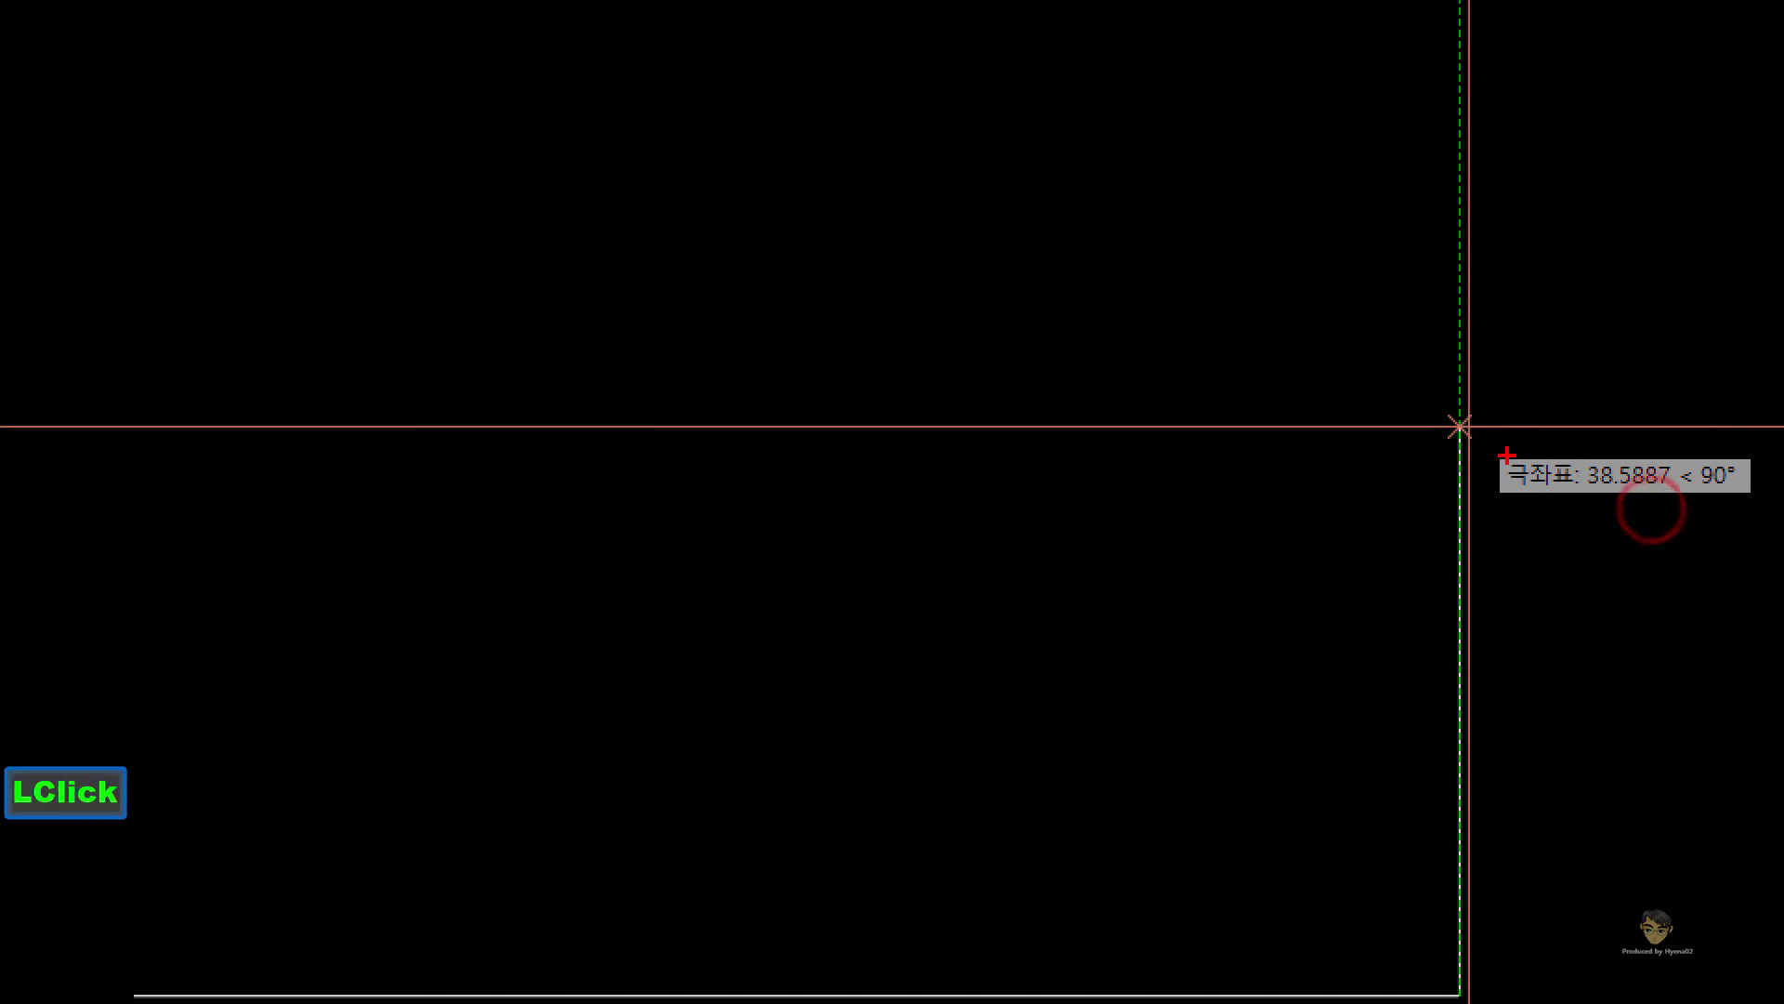
pyautogui.moveTo(1494, 450); pyautogui.dragTo(1518, 450)
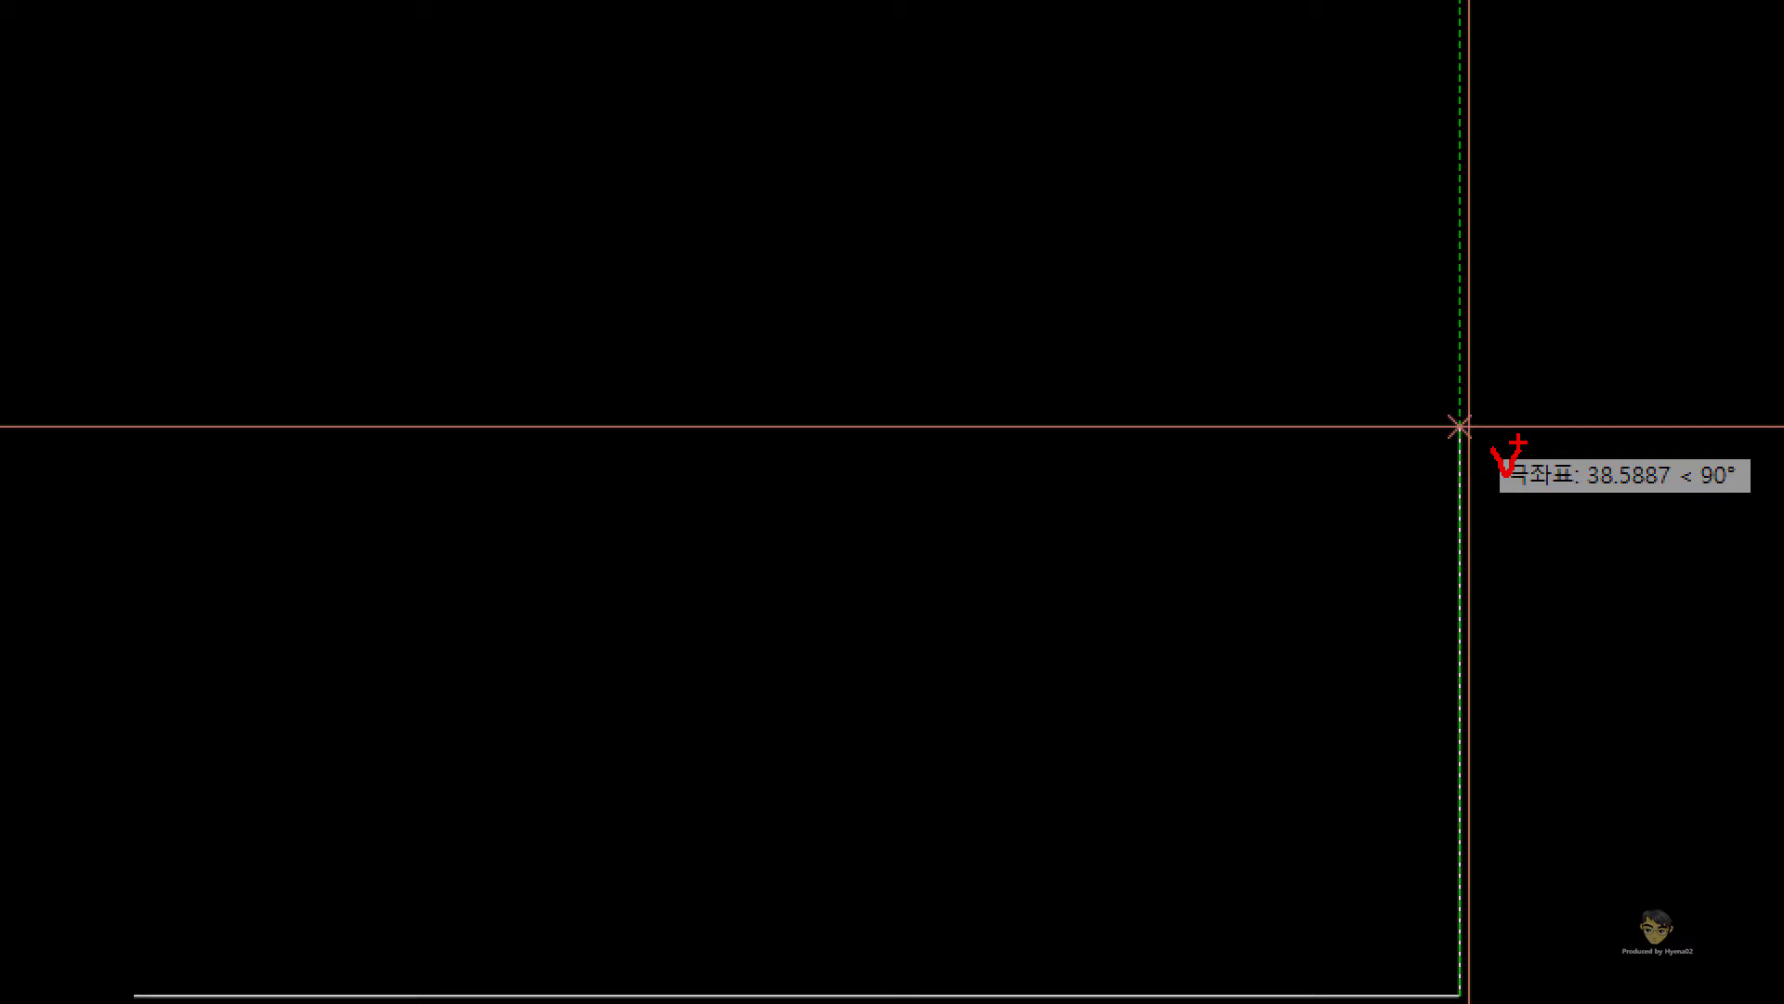
pyautogui.press('Escape')
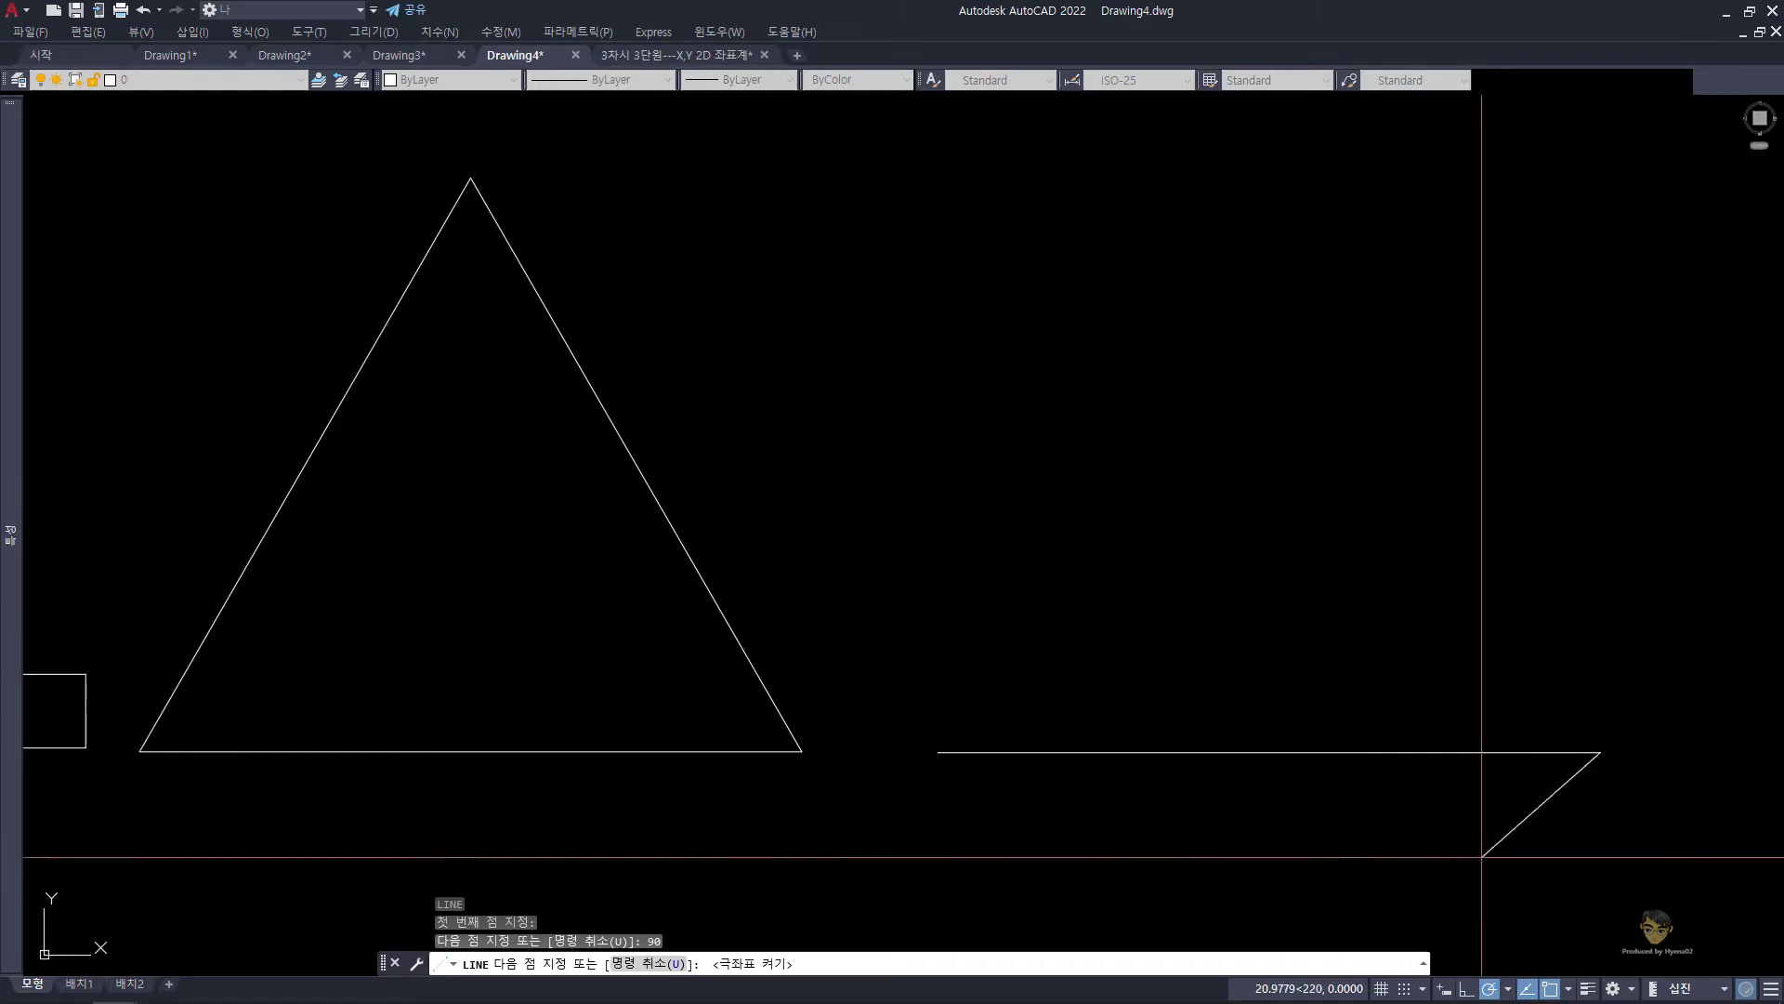
# Step: Review the polar tracking angle options and try the 5, 10, 15, 20... increments
pyautogui.rightClick(1490, 991)
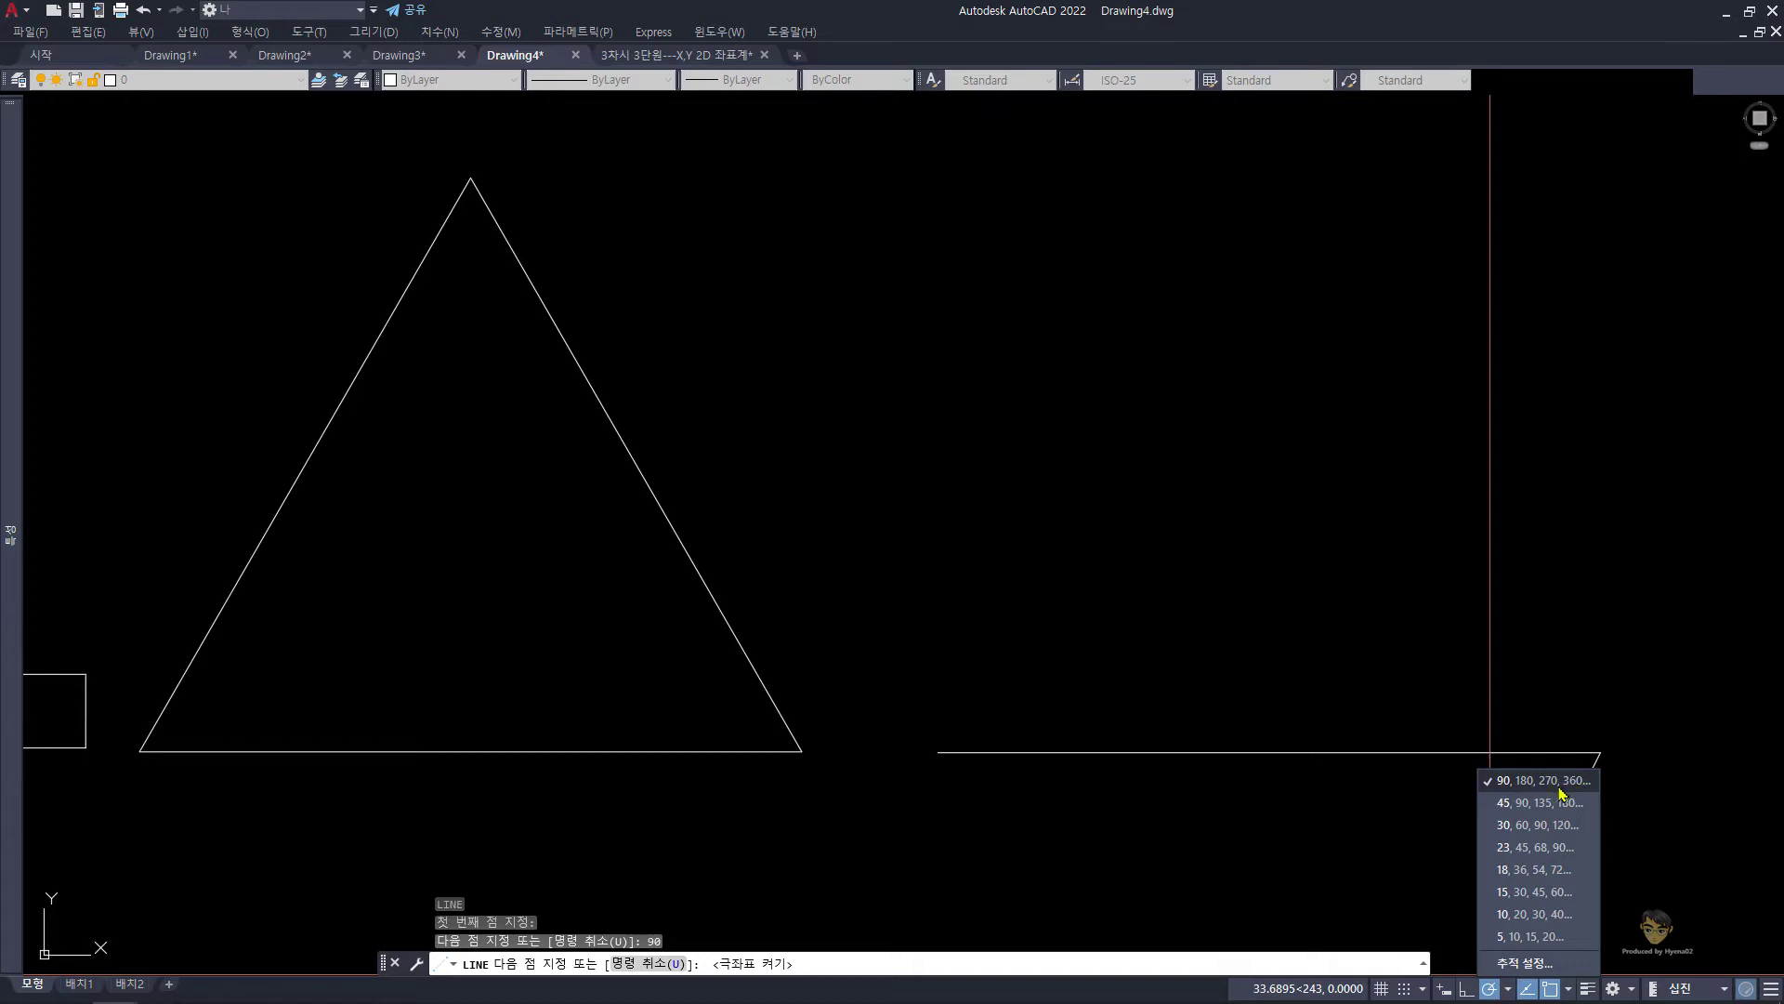
pyautogui.click(1609, 414)
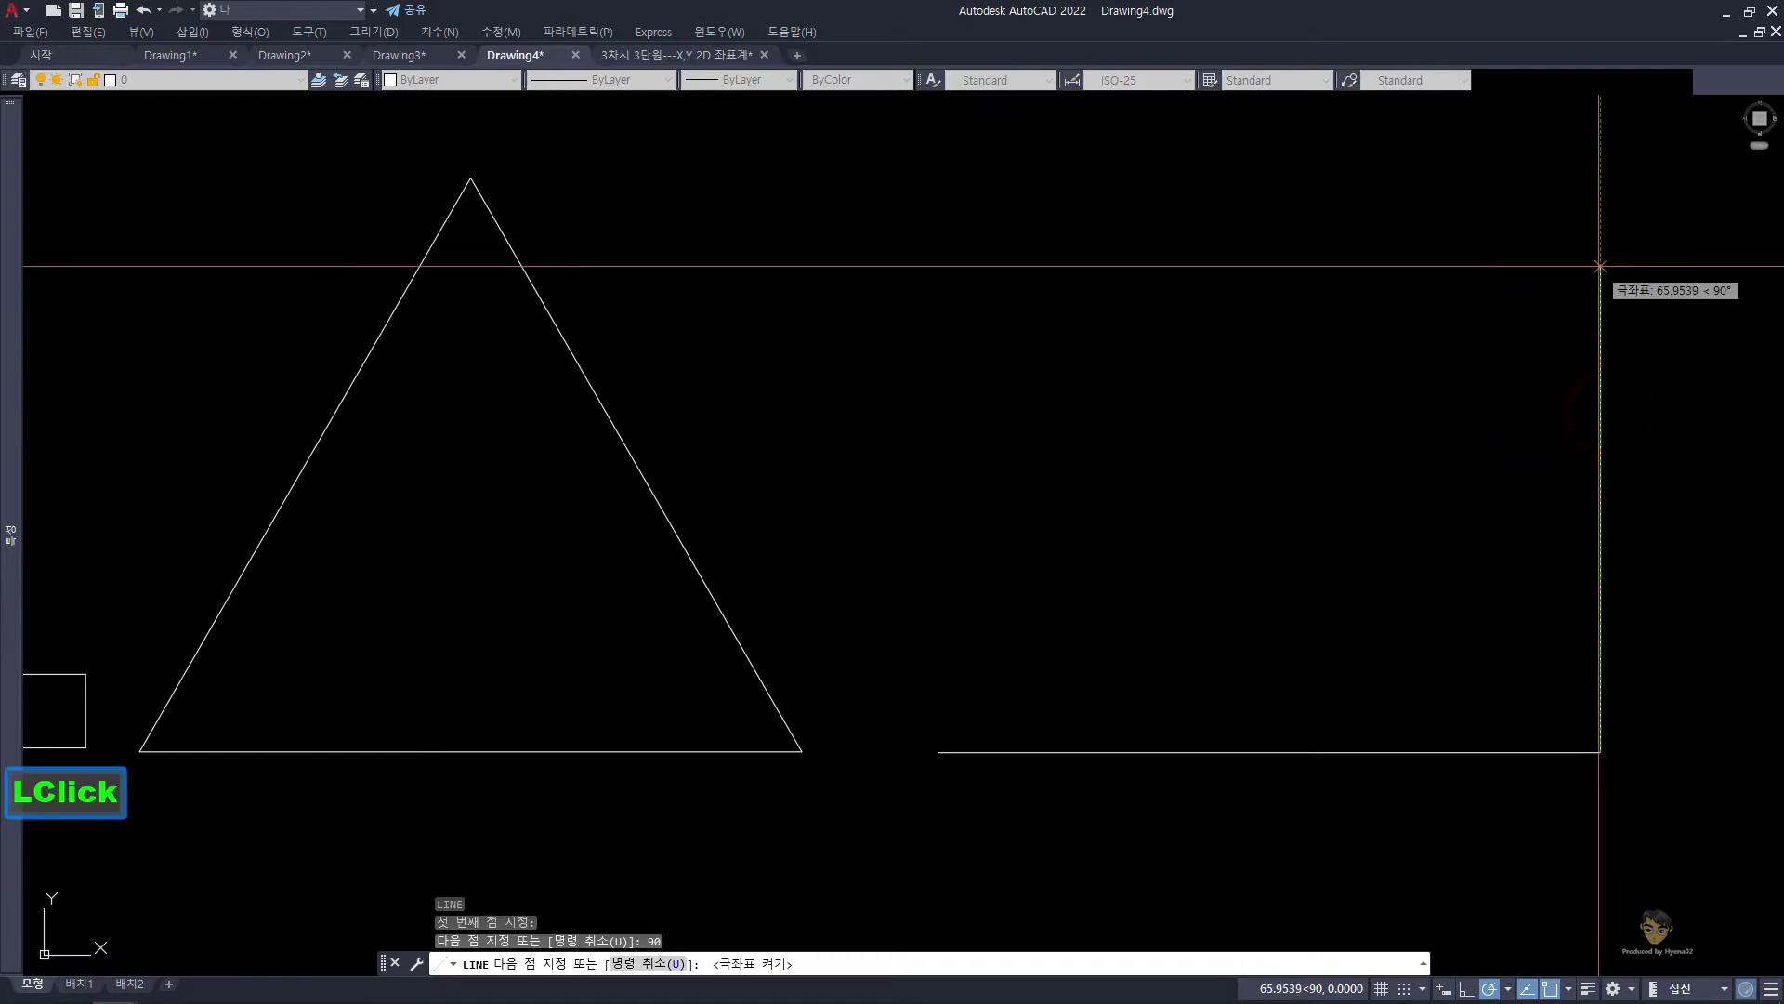
pyautogui.click(1508, 990)
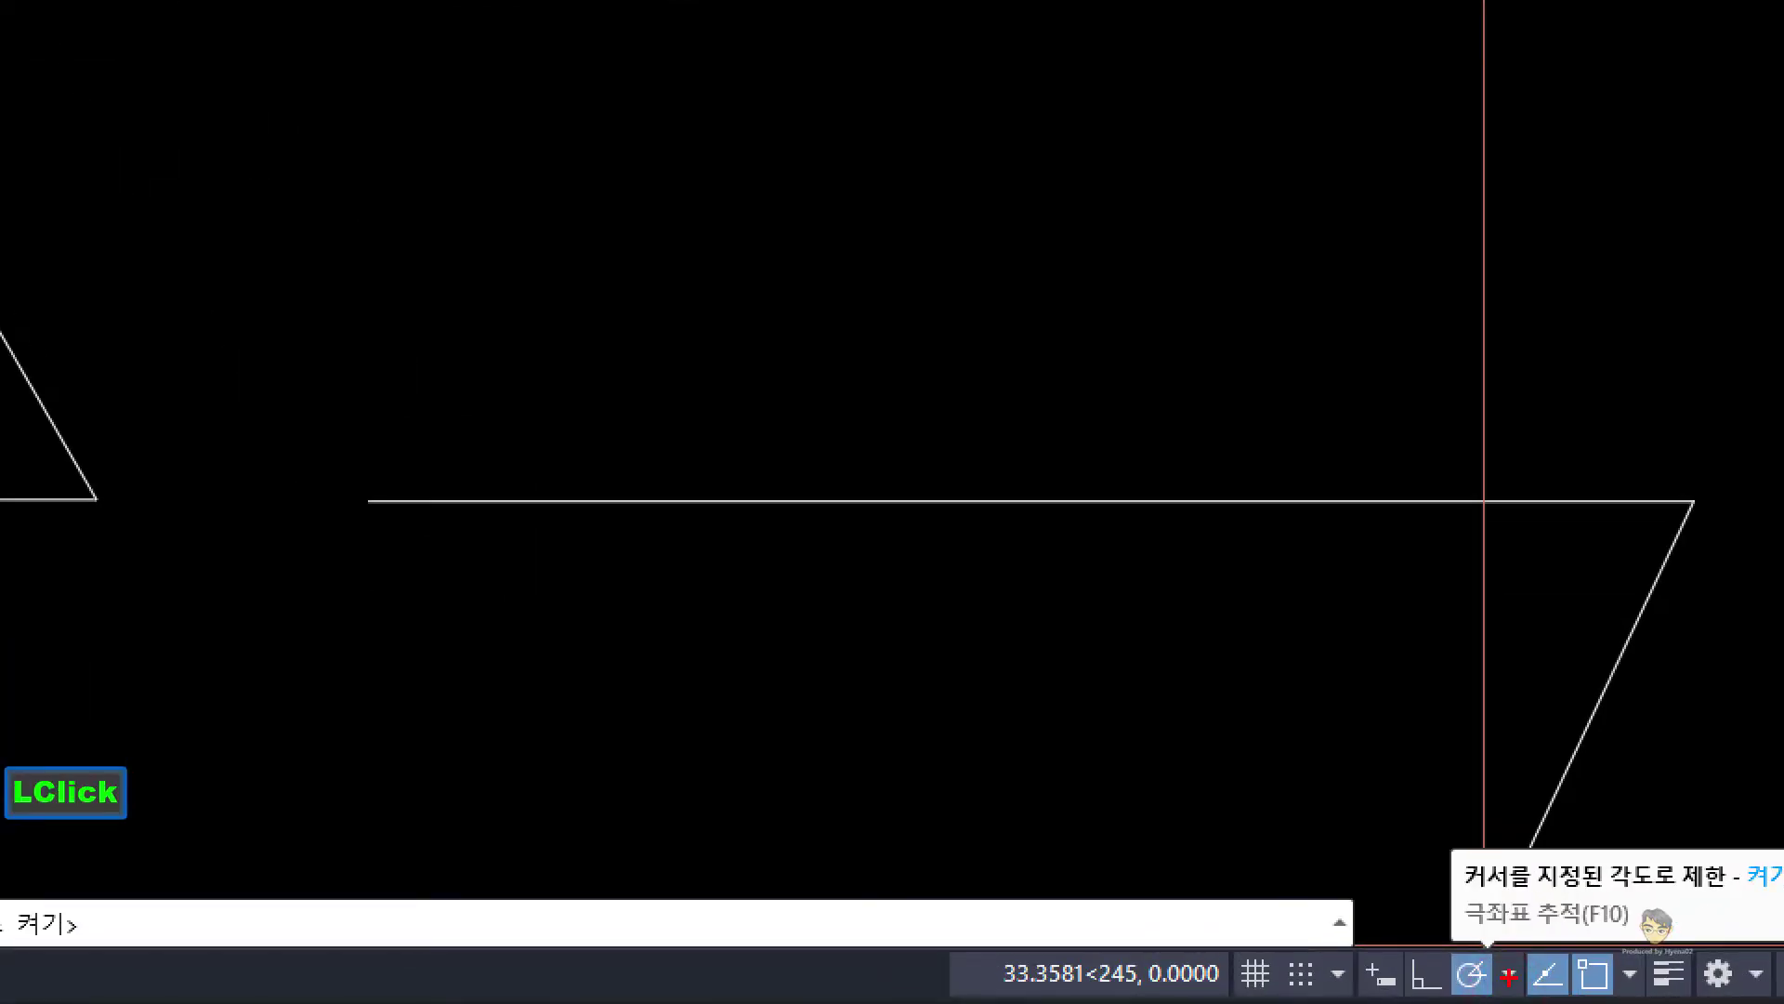
pyautogui.press('Escape')
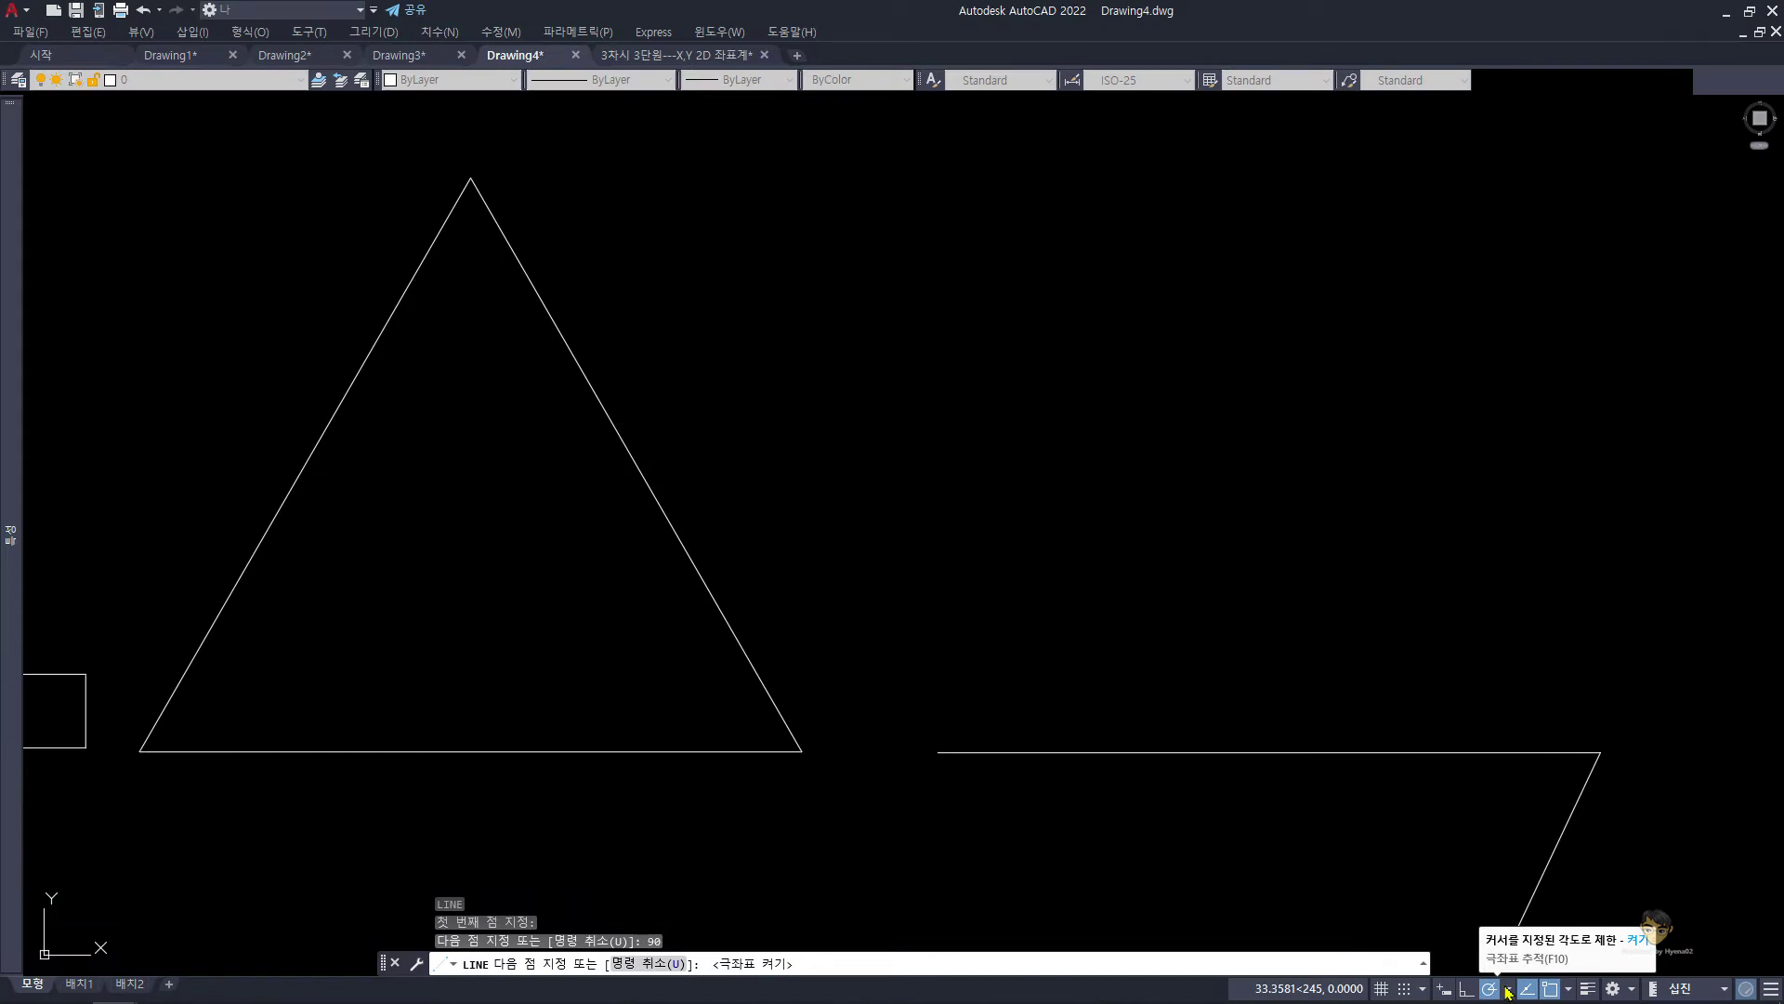
pyautogui.click(1509, 991)
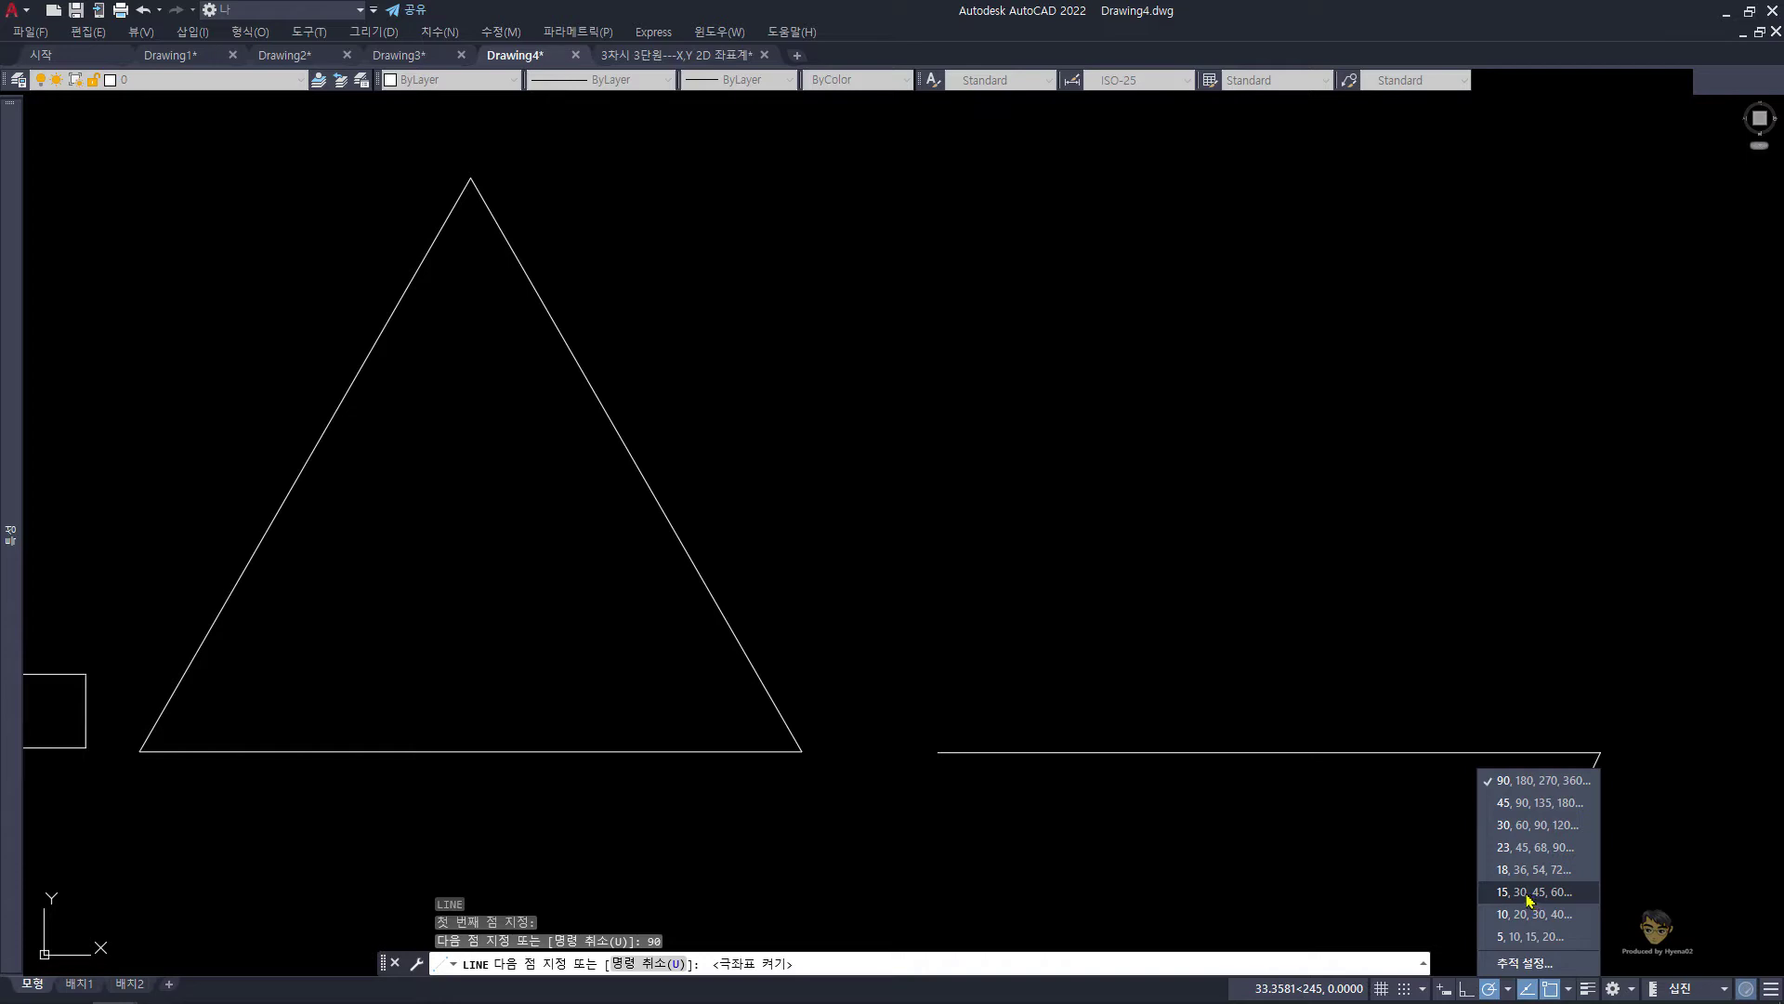
pyautogui.click(1536, 939)
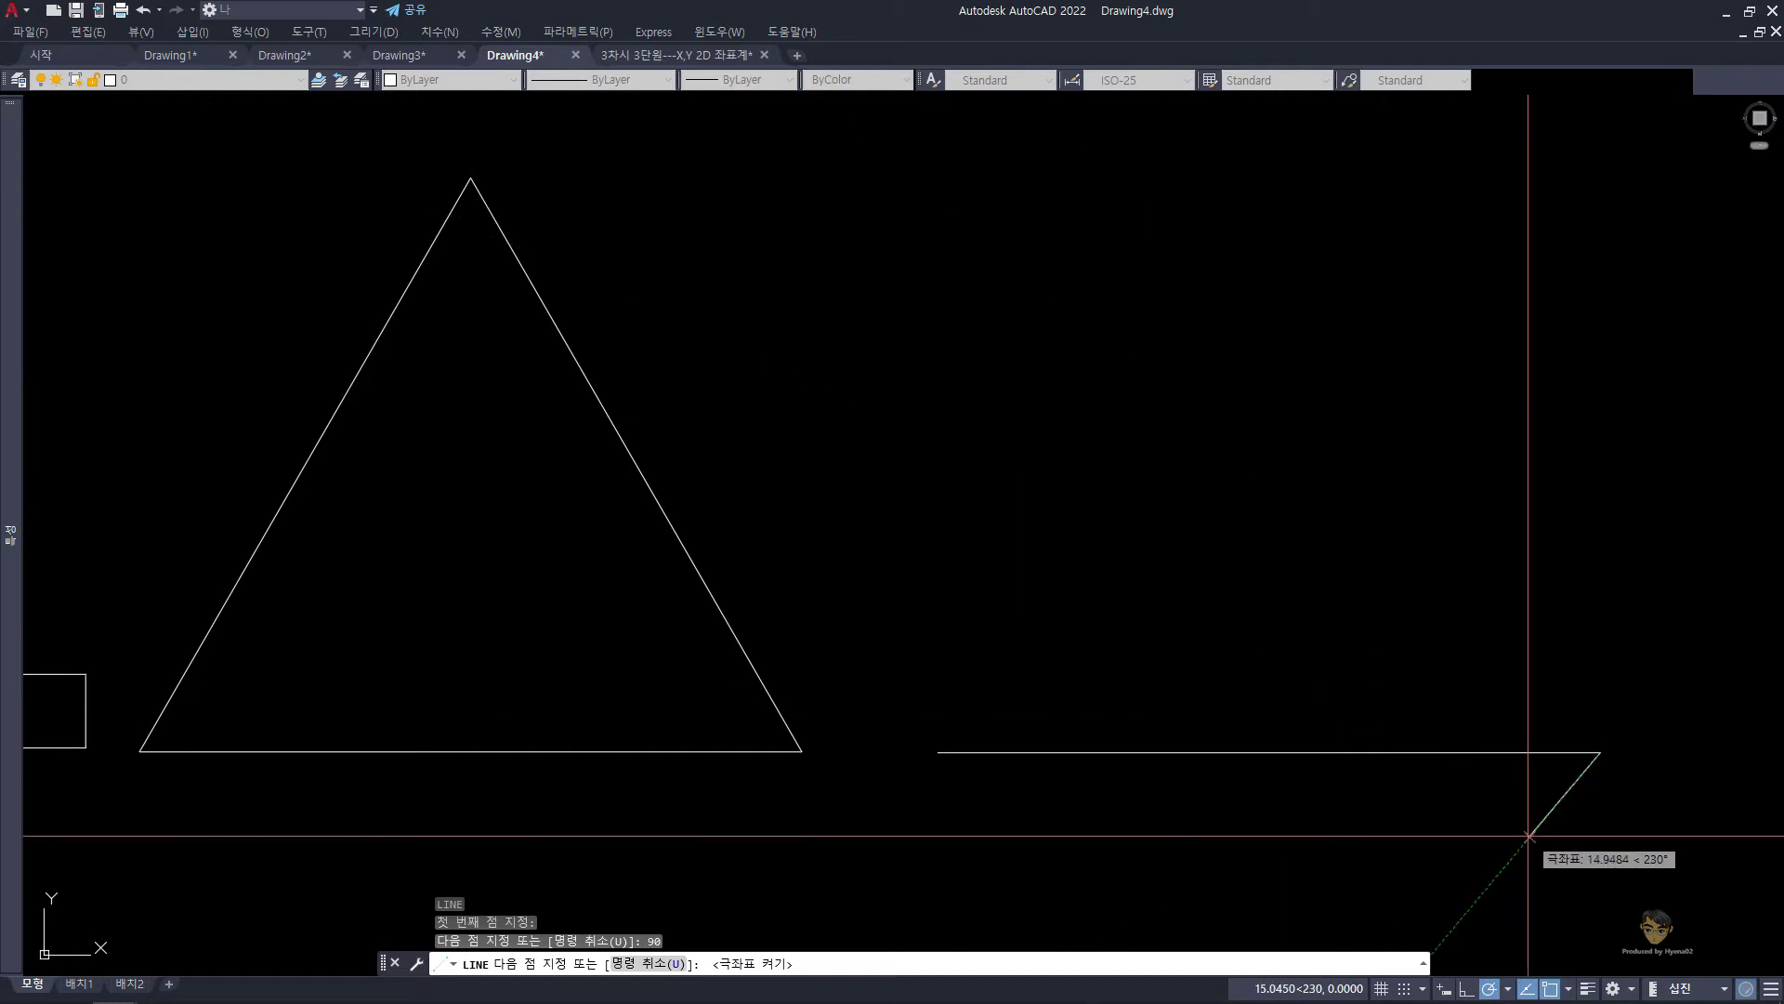
# Step: Set the polar tracking angles to 15, 30, 45, 60... and preview the 120° direction from the line's right end
pyautogui.click(1509, 991)
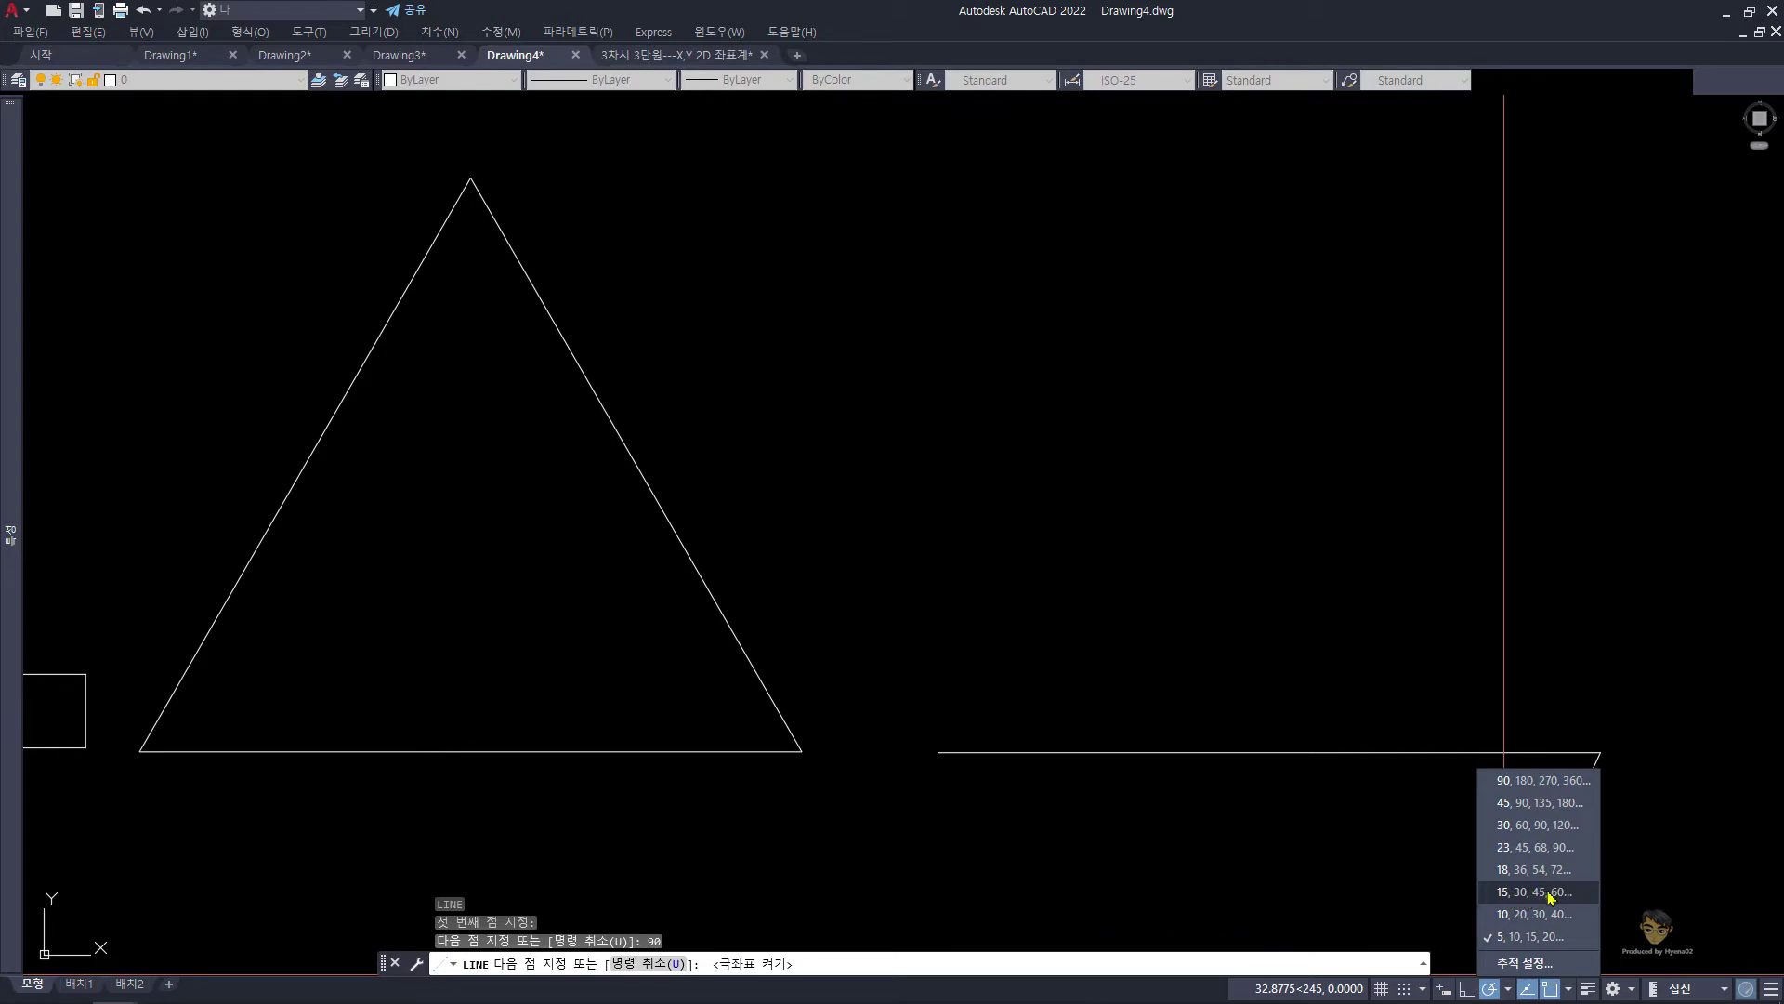
pyautogui.click(1550, 895)
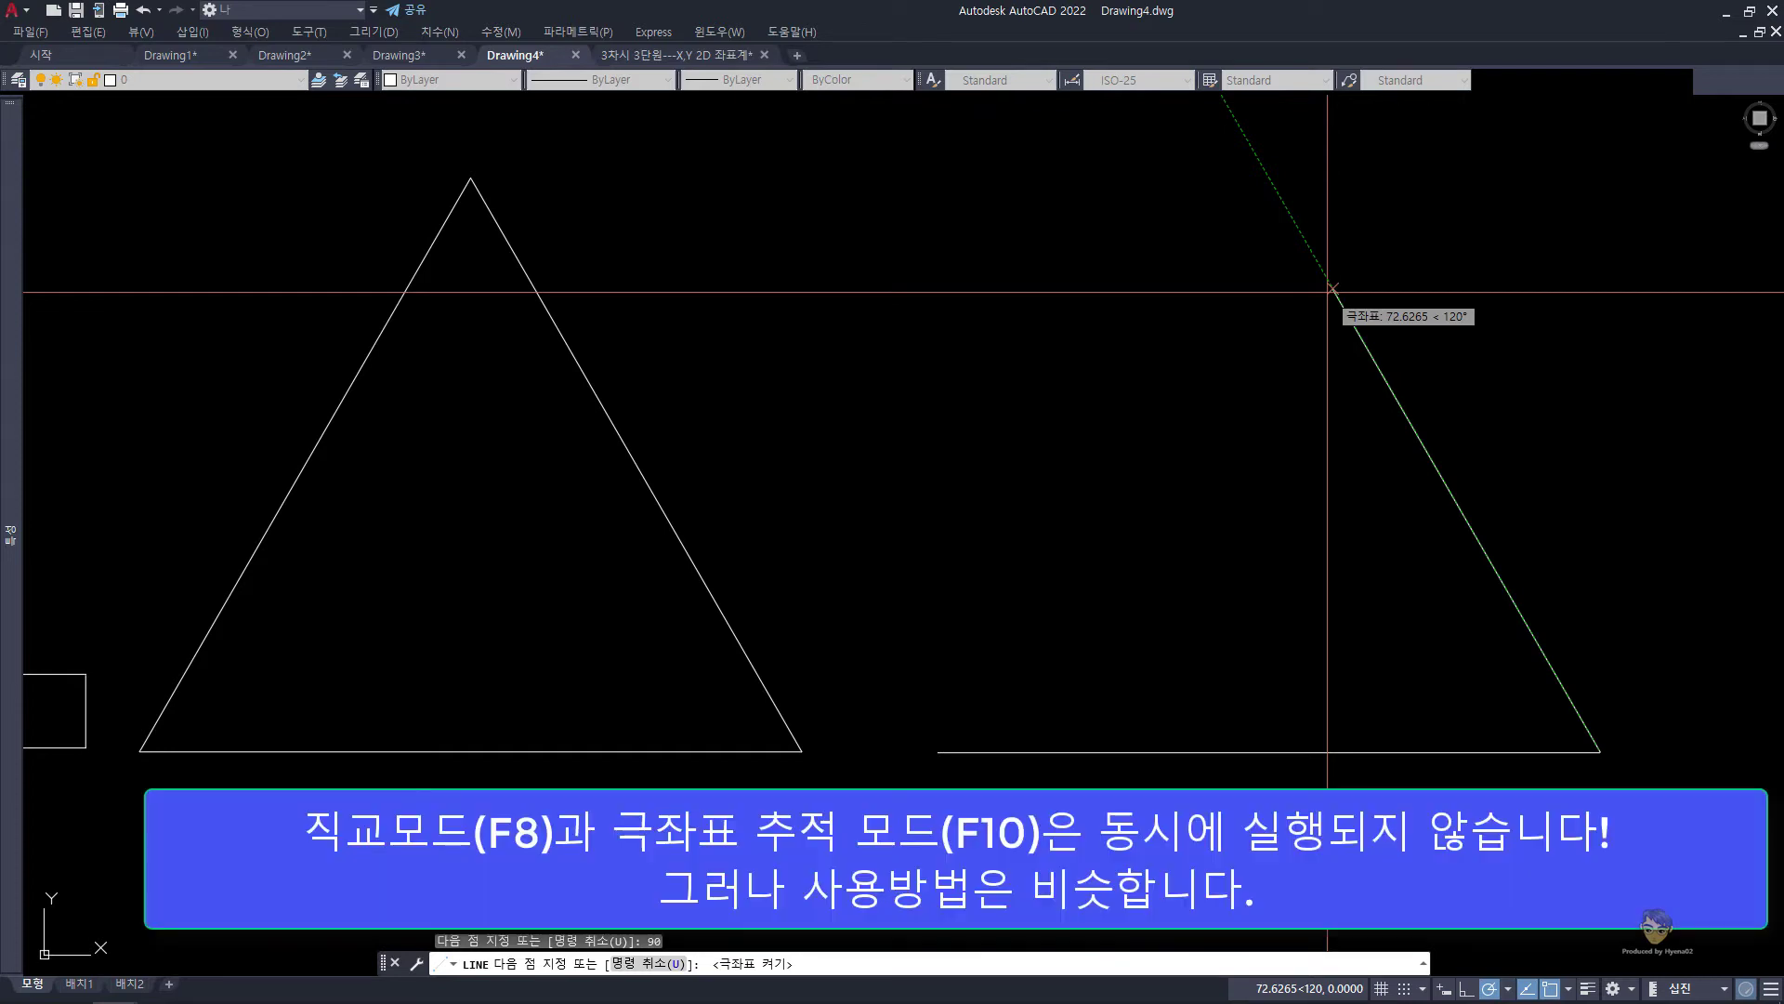
pyautogui.press('ctrl')
pyautogui.press('ctrl')
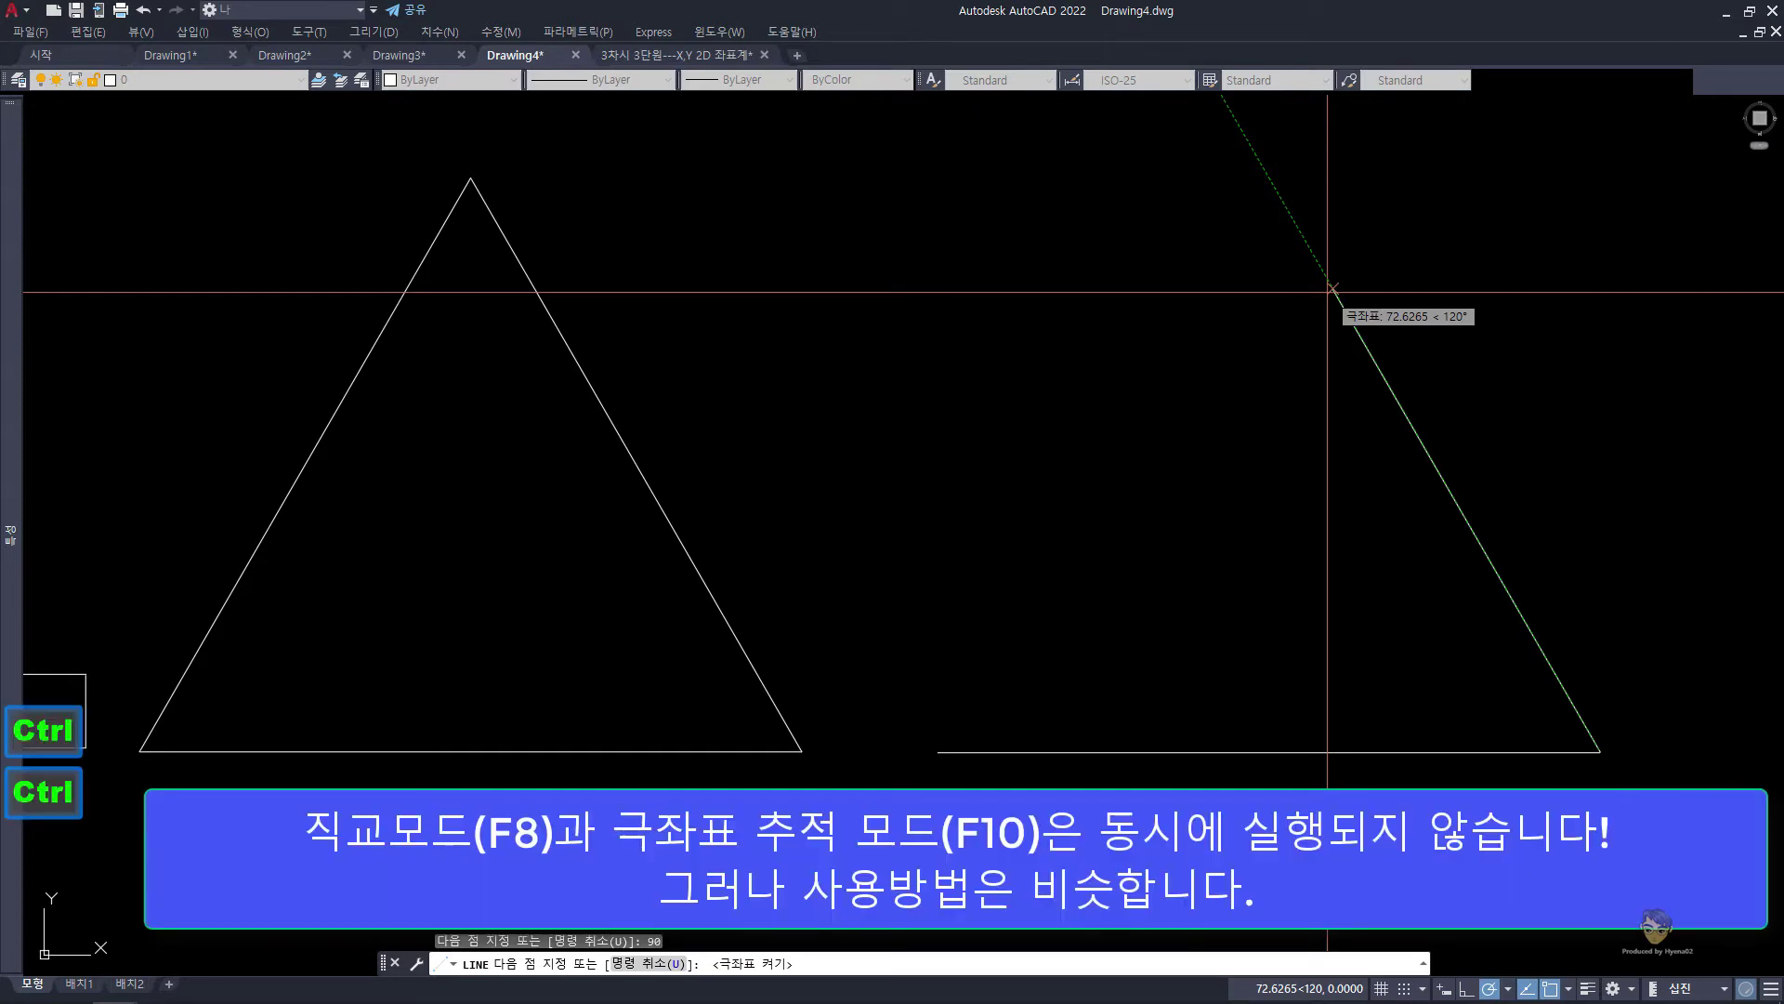
pyautogui.click(1428, 319)
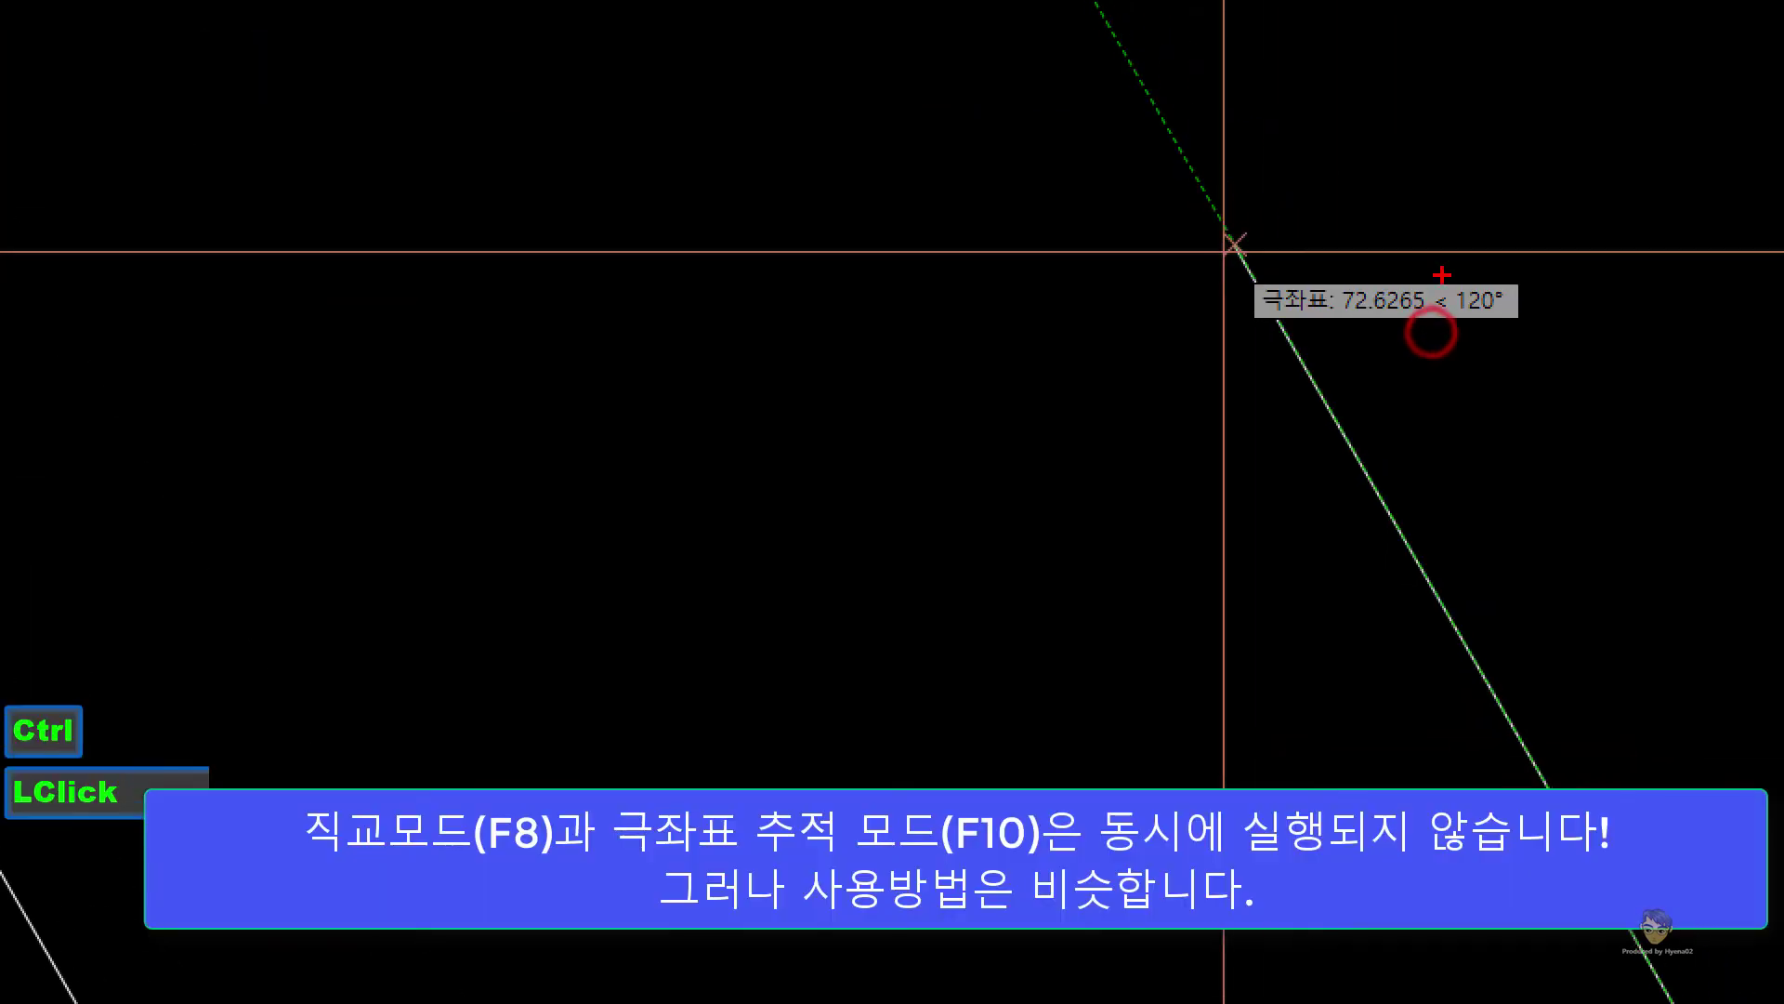
pyautogui.press('Escape')
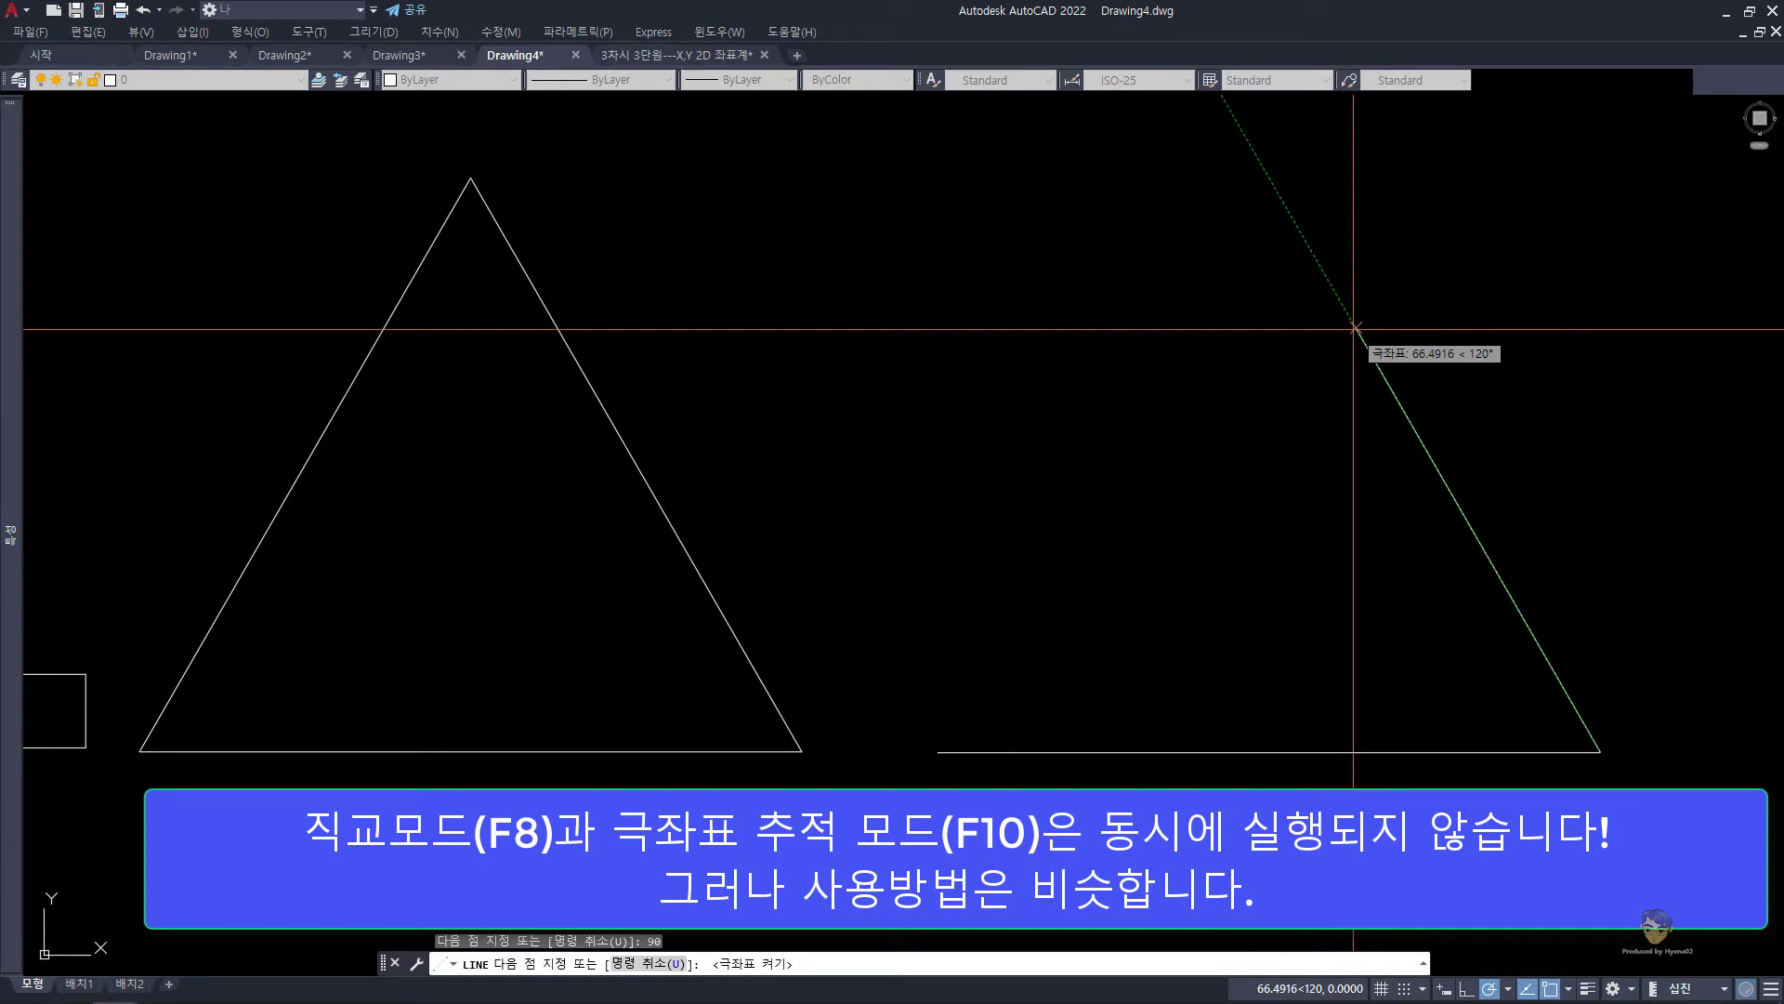
# Step: Draw a 90-unit segment along the 120° tracking direction and close the second triangle
pyautogui.write('90')
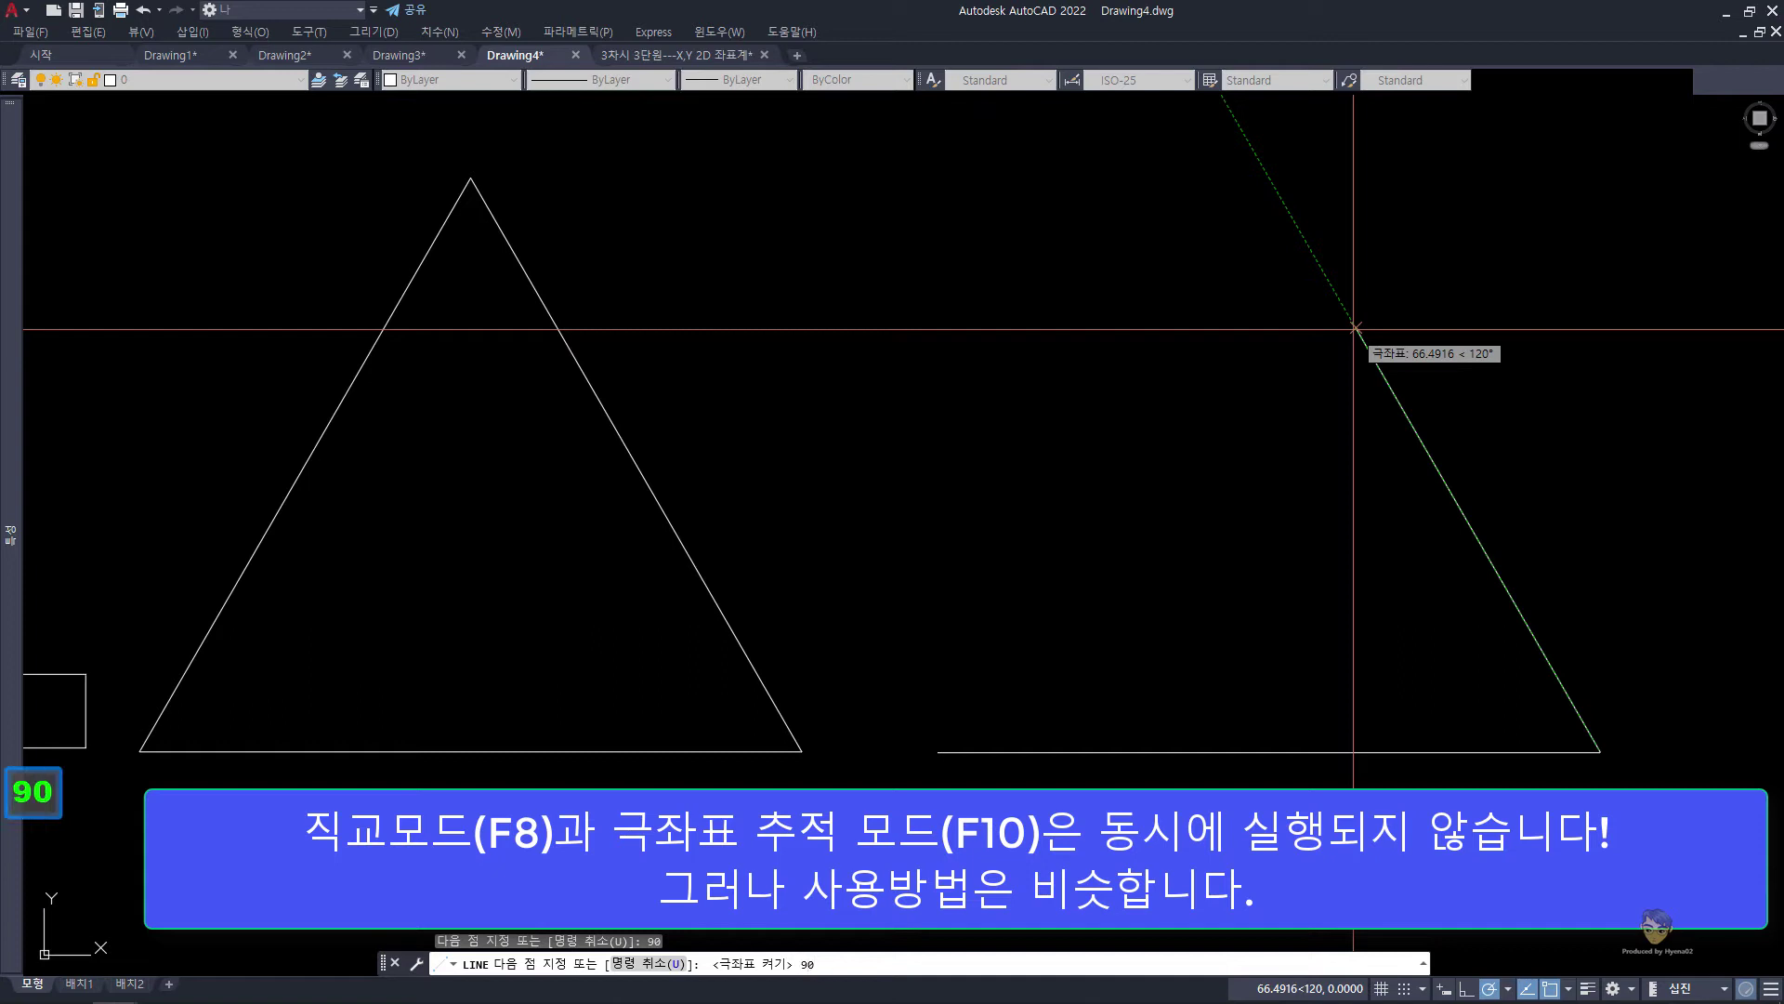
pyautogui.press('Return')
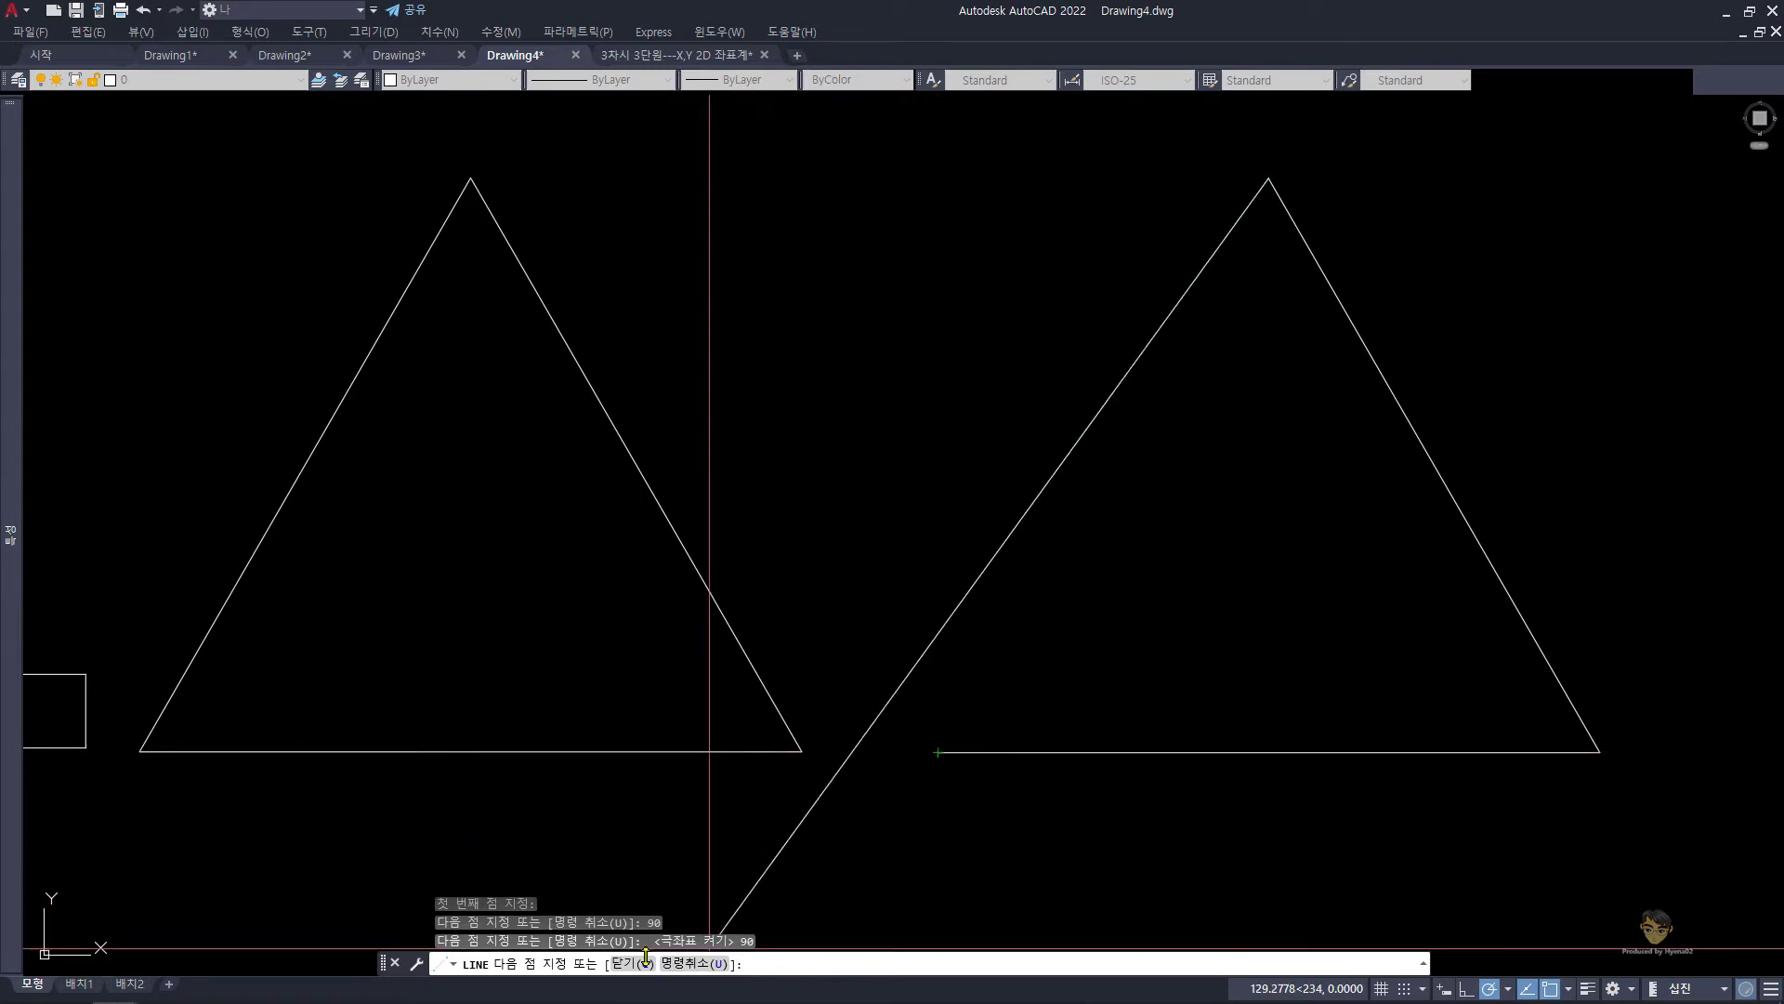
pyautogui.write('C')
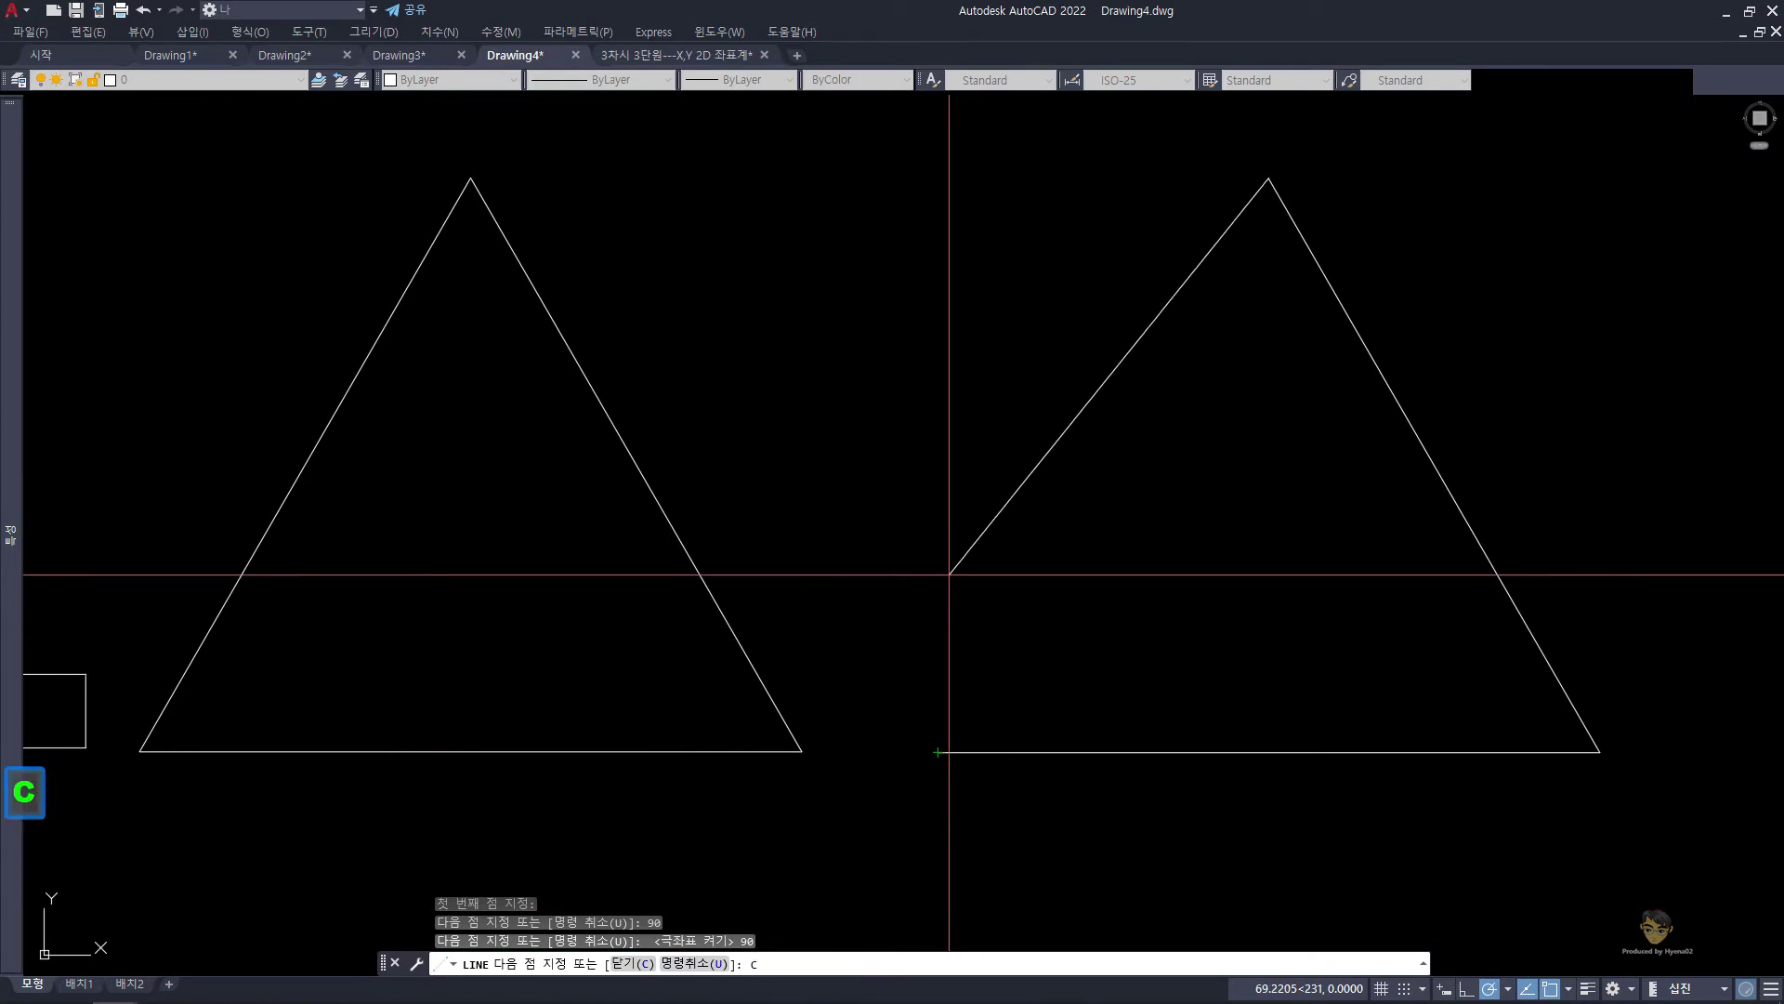
pyautogui.press('space')
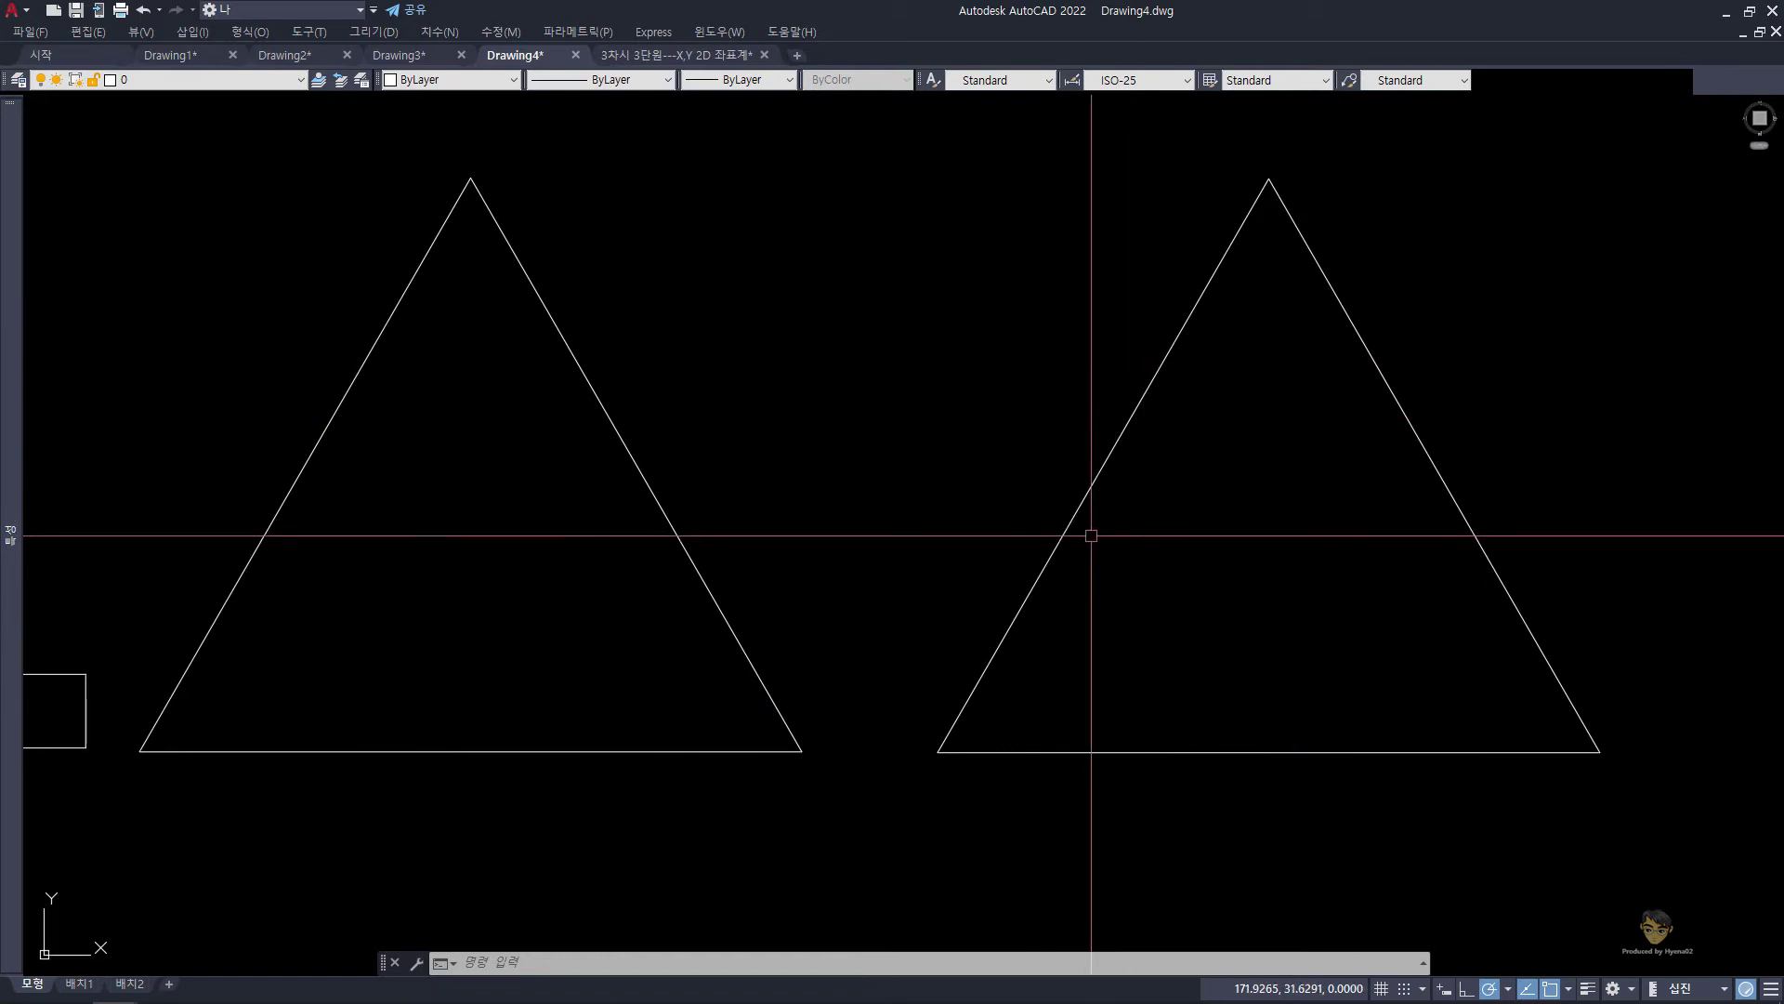
pyautogui.scroll(-2, 1091, 535)
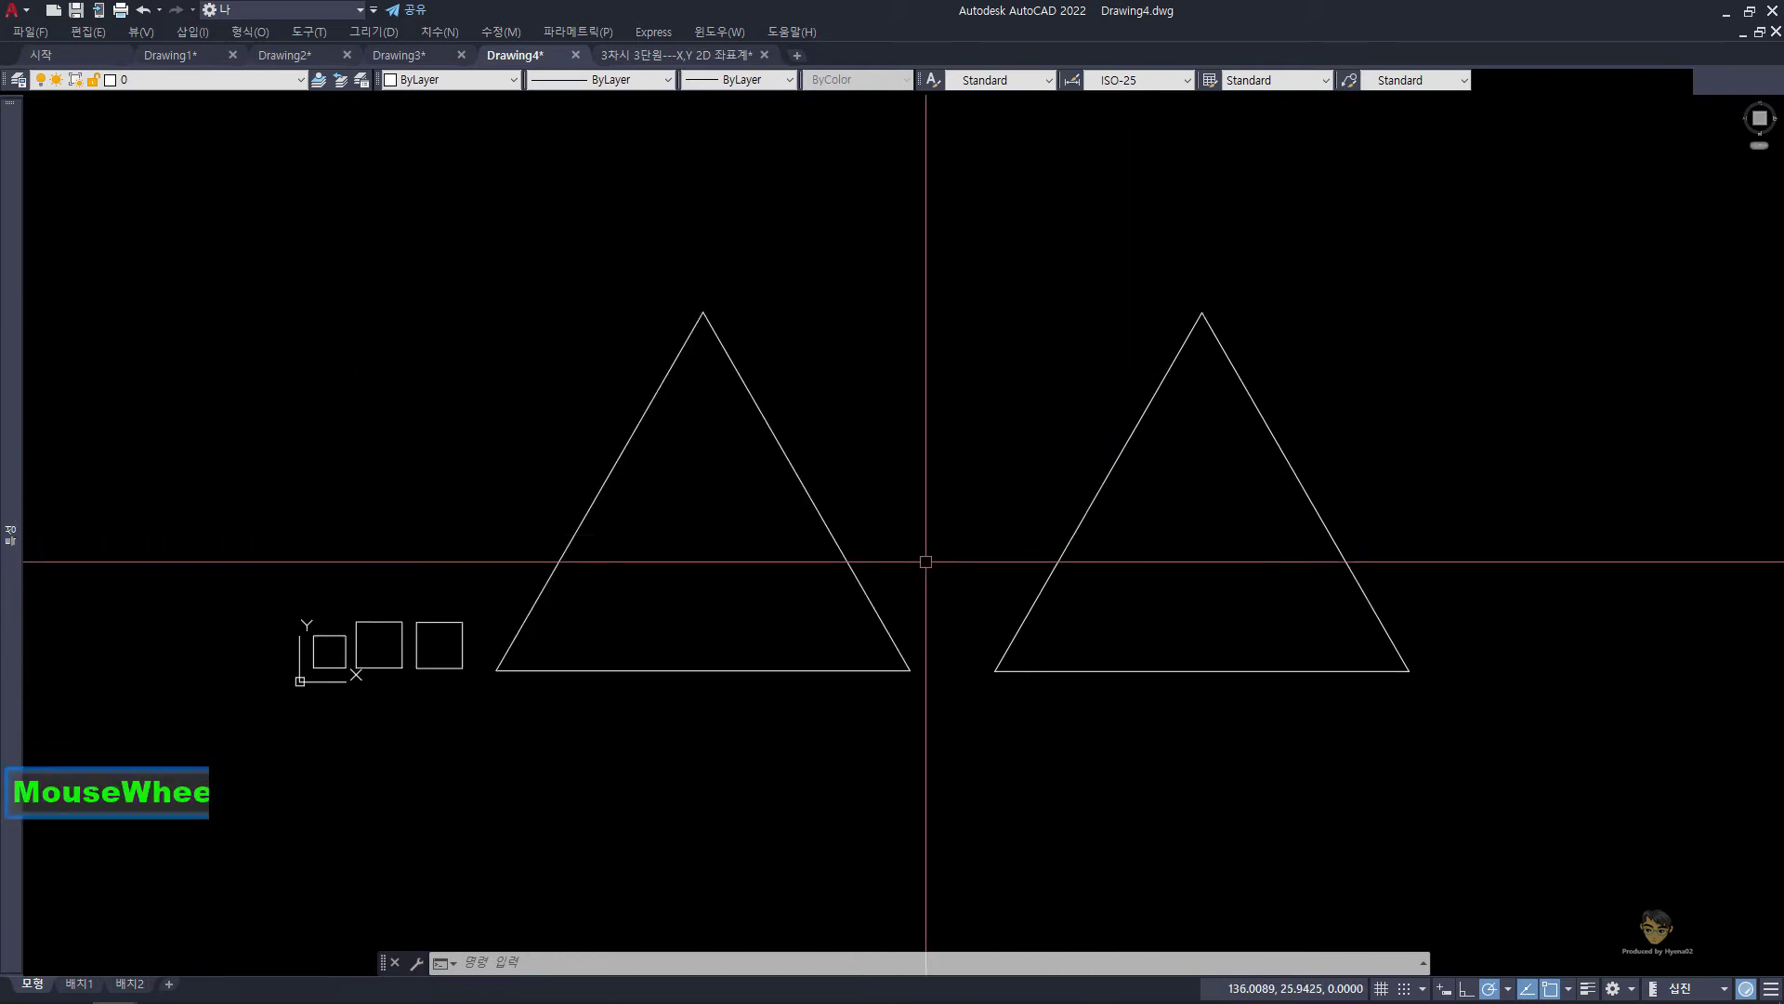
# Step: Start a line in the empty area below the third square and draw a 15-unit segment along the 0° tracking direction
pyautogui.scroll(3, 457, 630)
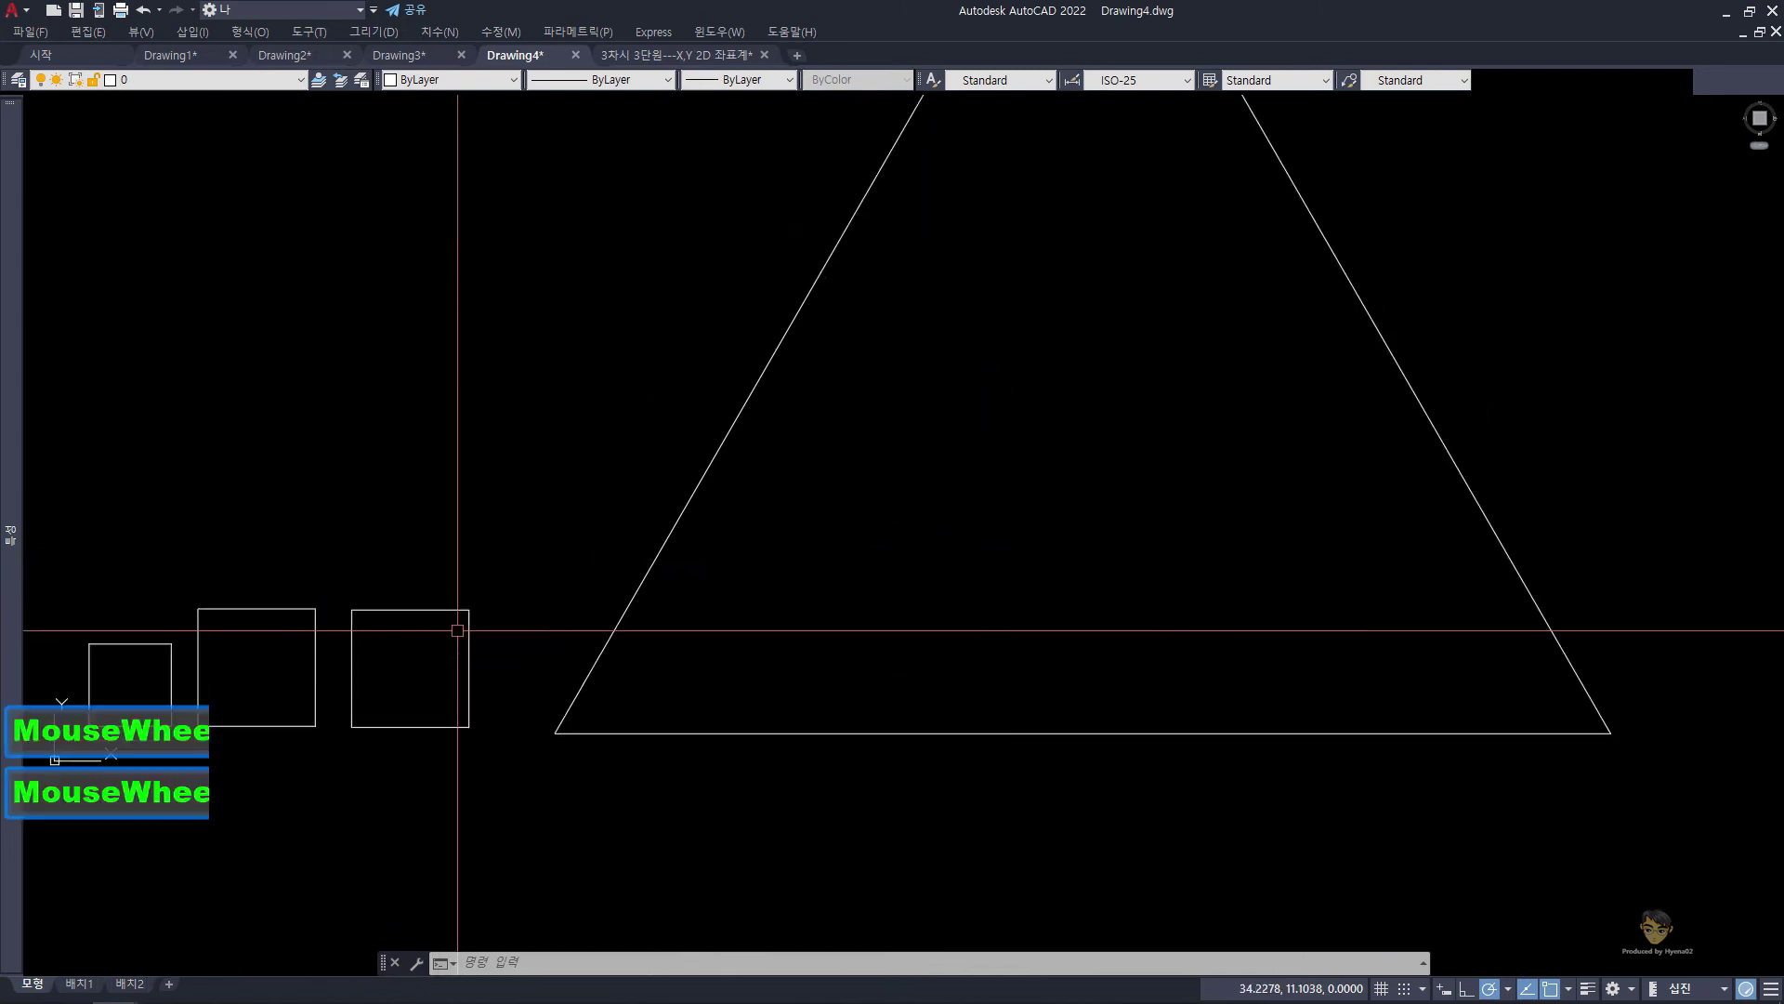
pyautogui.moveTo(457, 740)
pyautogui.mouseDown(button='middle')
pyautogui.moveTo(638, 678)
pyautogui.moveTo(653, 641)
pyautogui.mouseUp(button='middle')
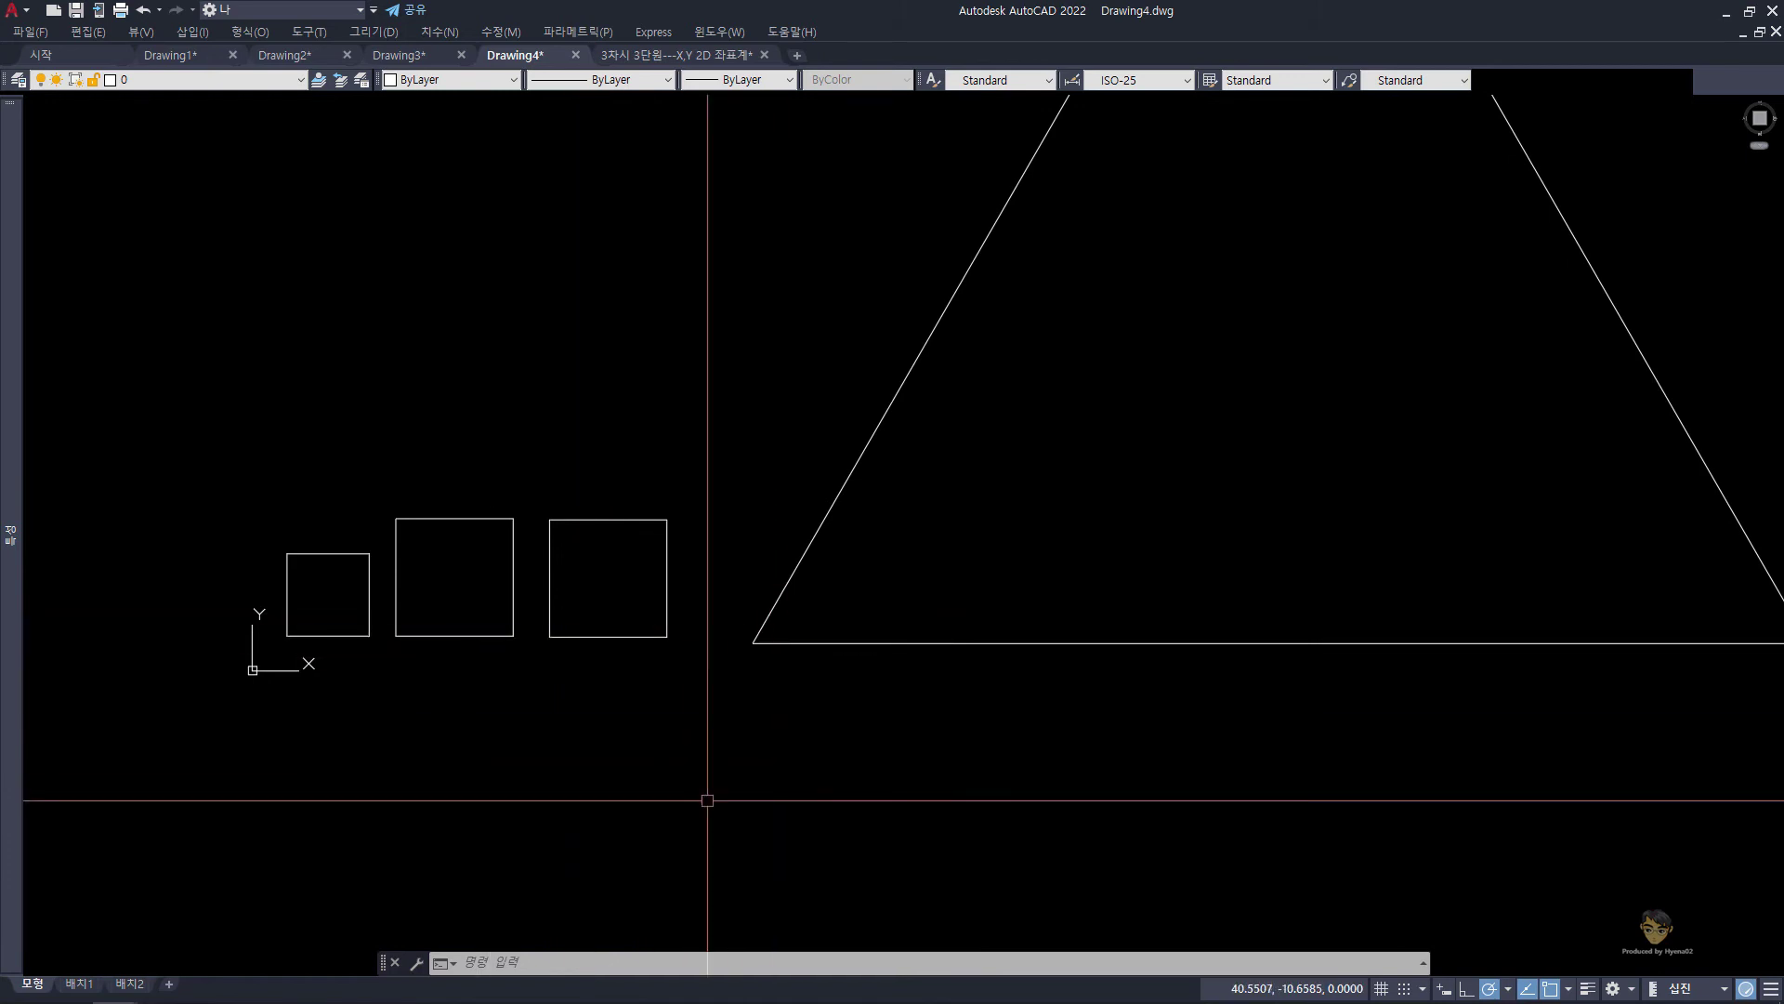
pyautogui.moveTo(644, 771); pyautogui.dragTo(622, 584, button='middle')
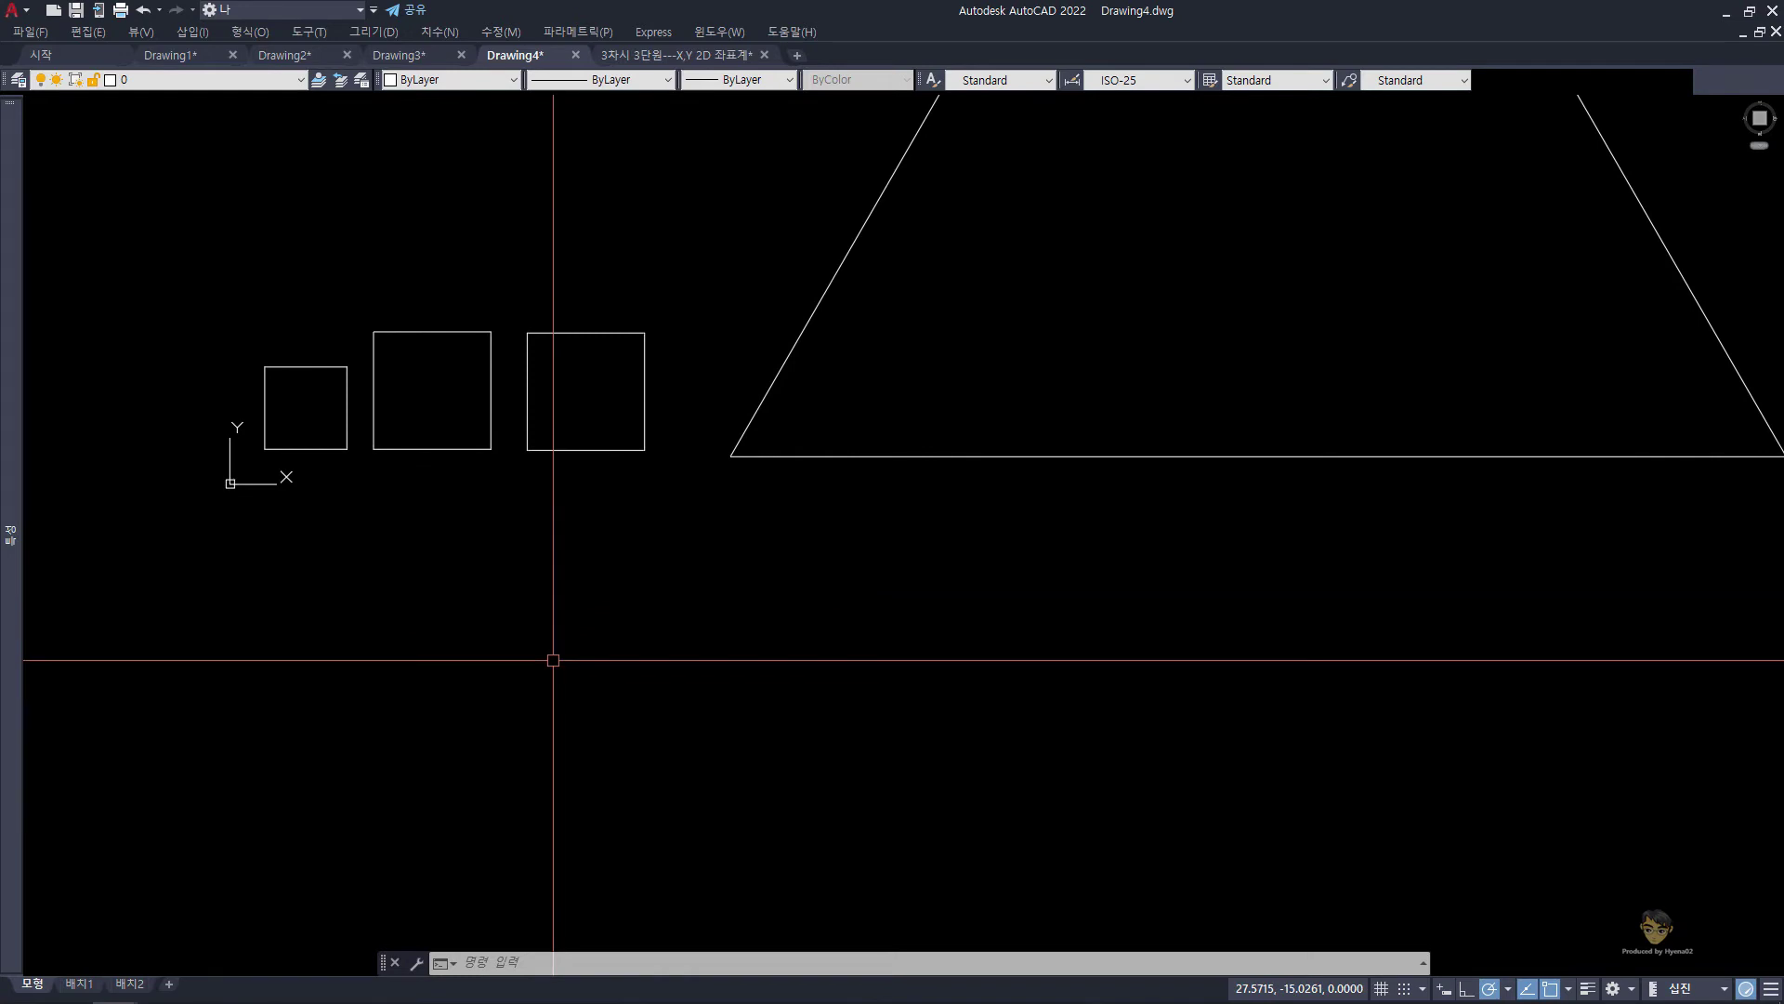
pyautogui.write('L')
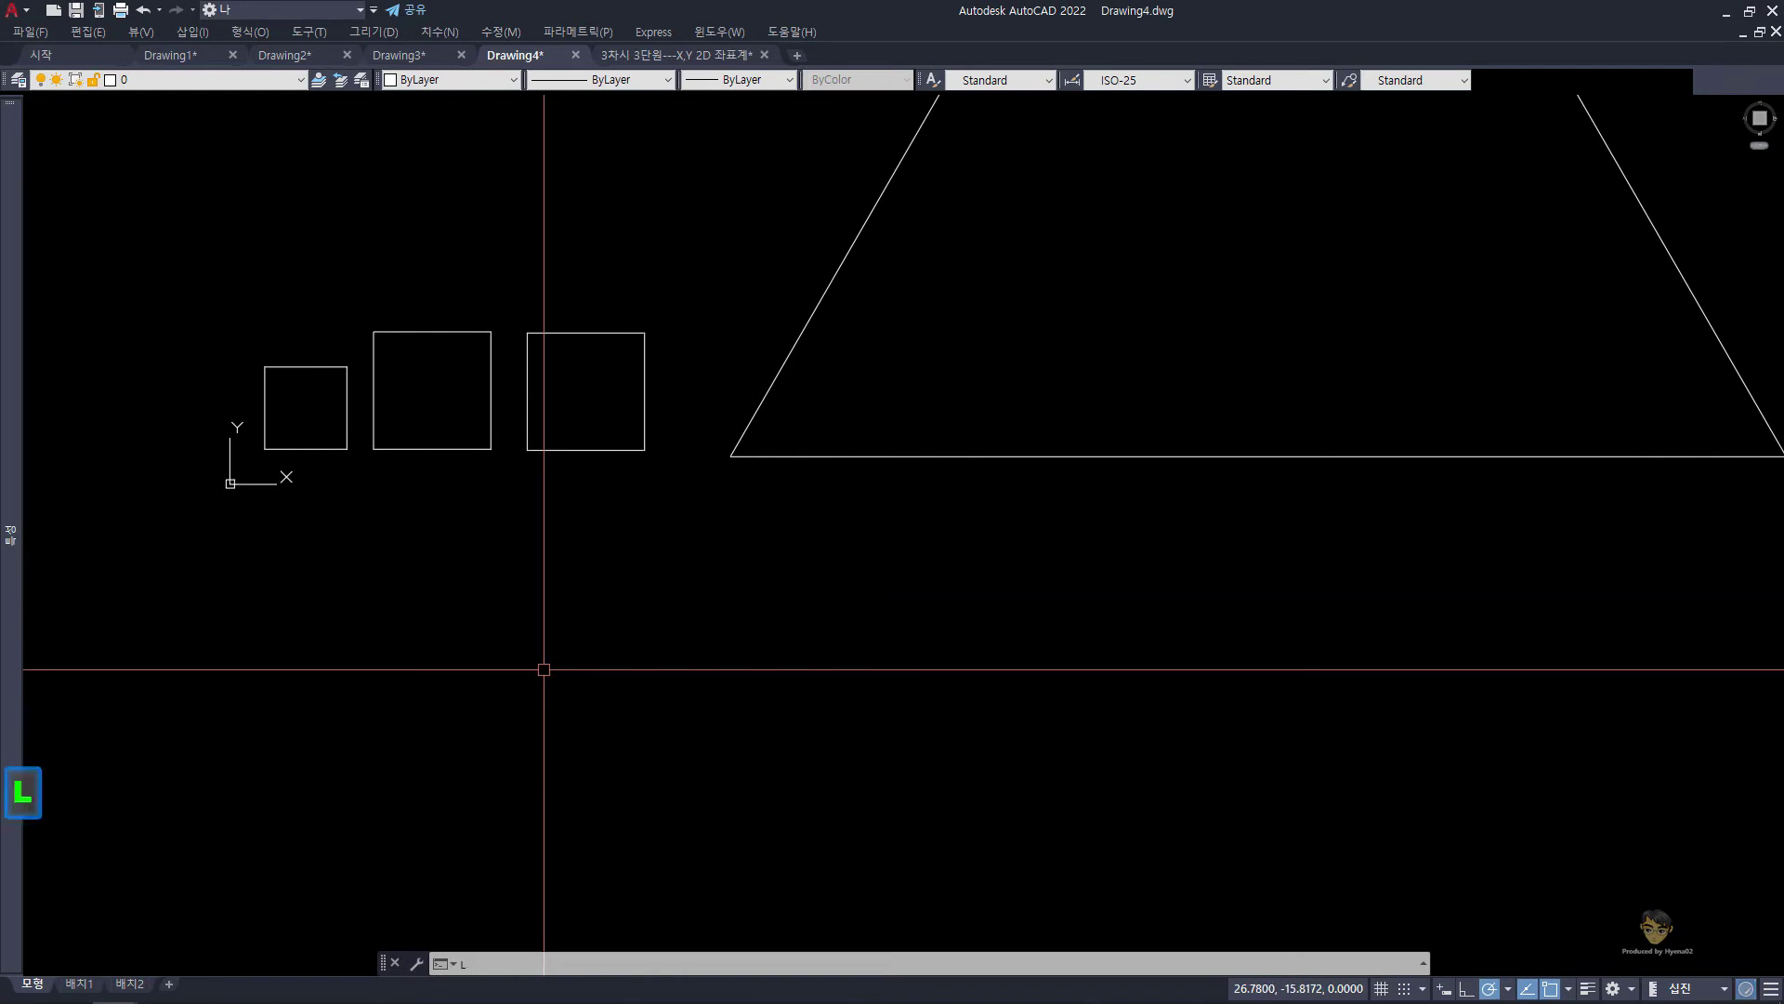
pyautogui.press('Return')
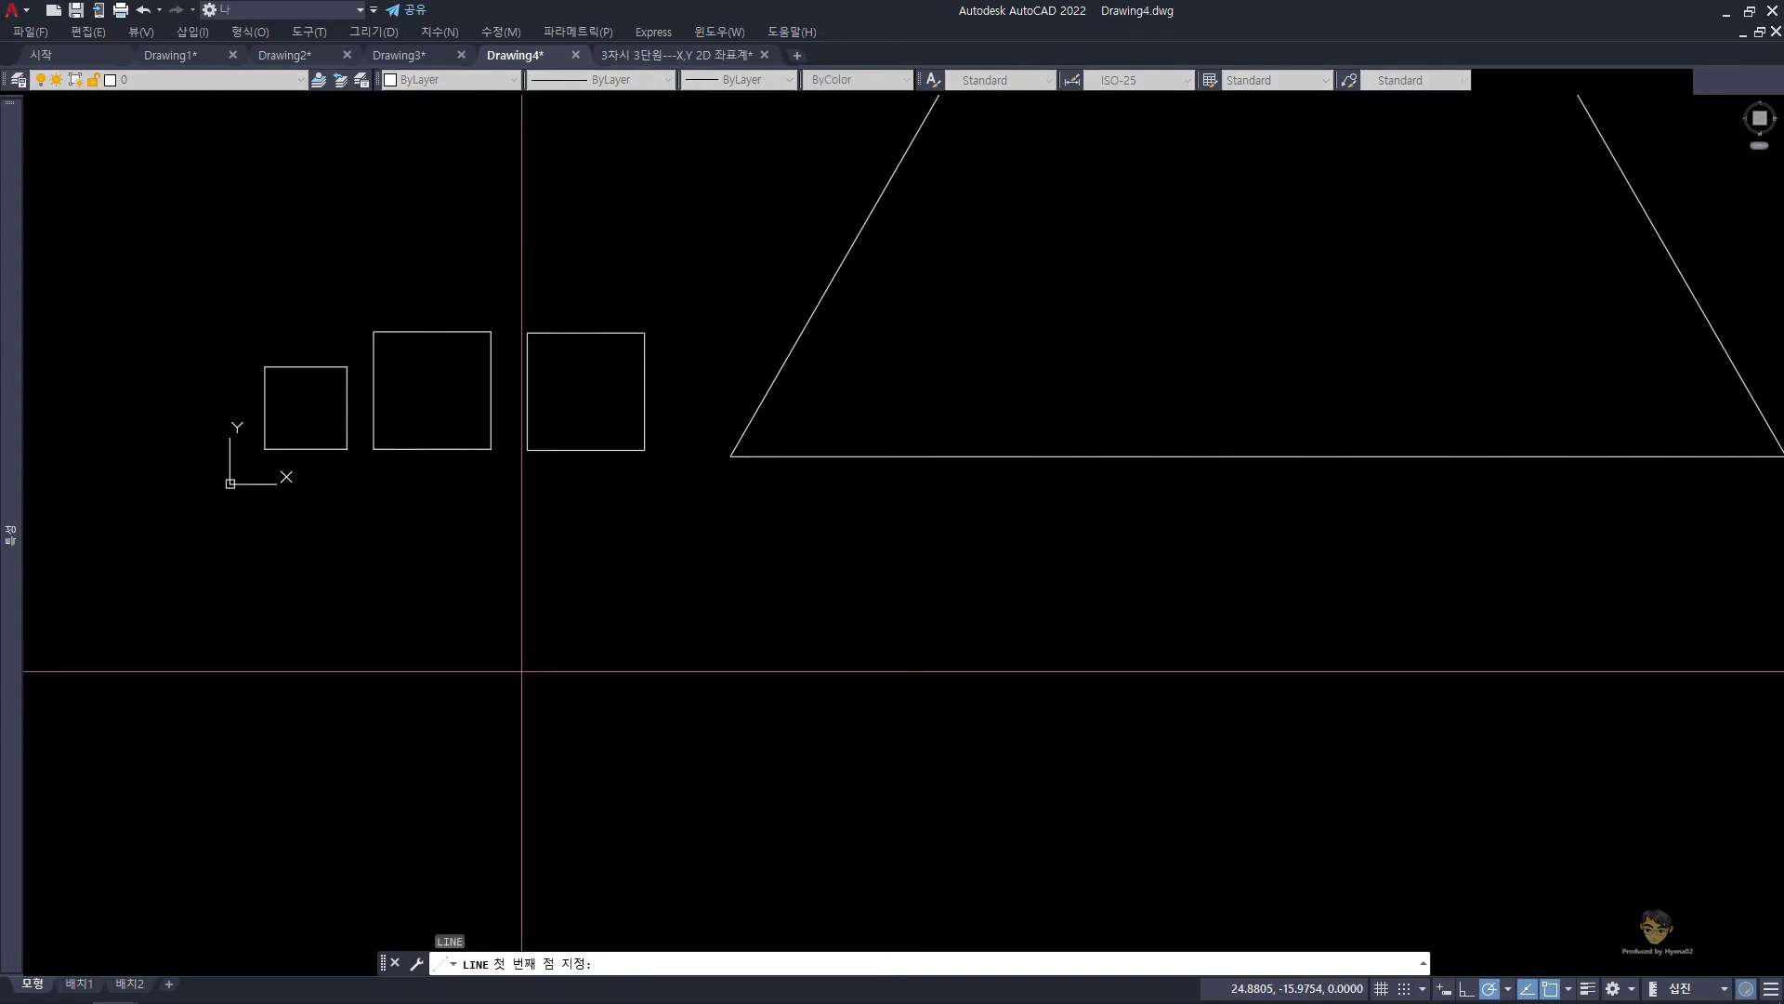
pyautogui.click(521, 670)
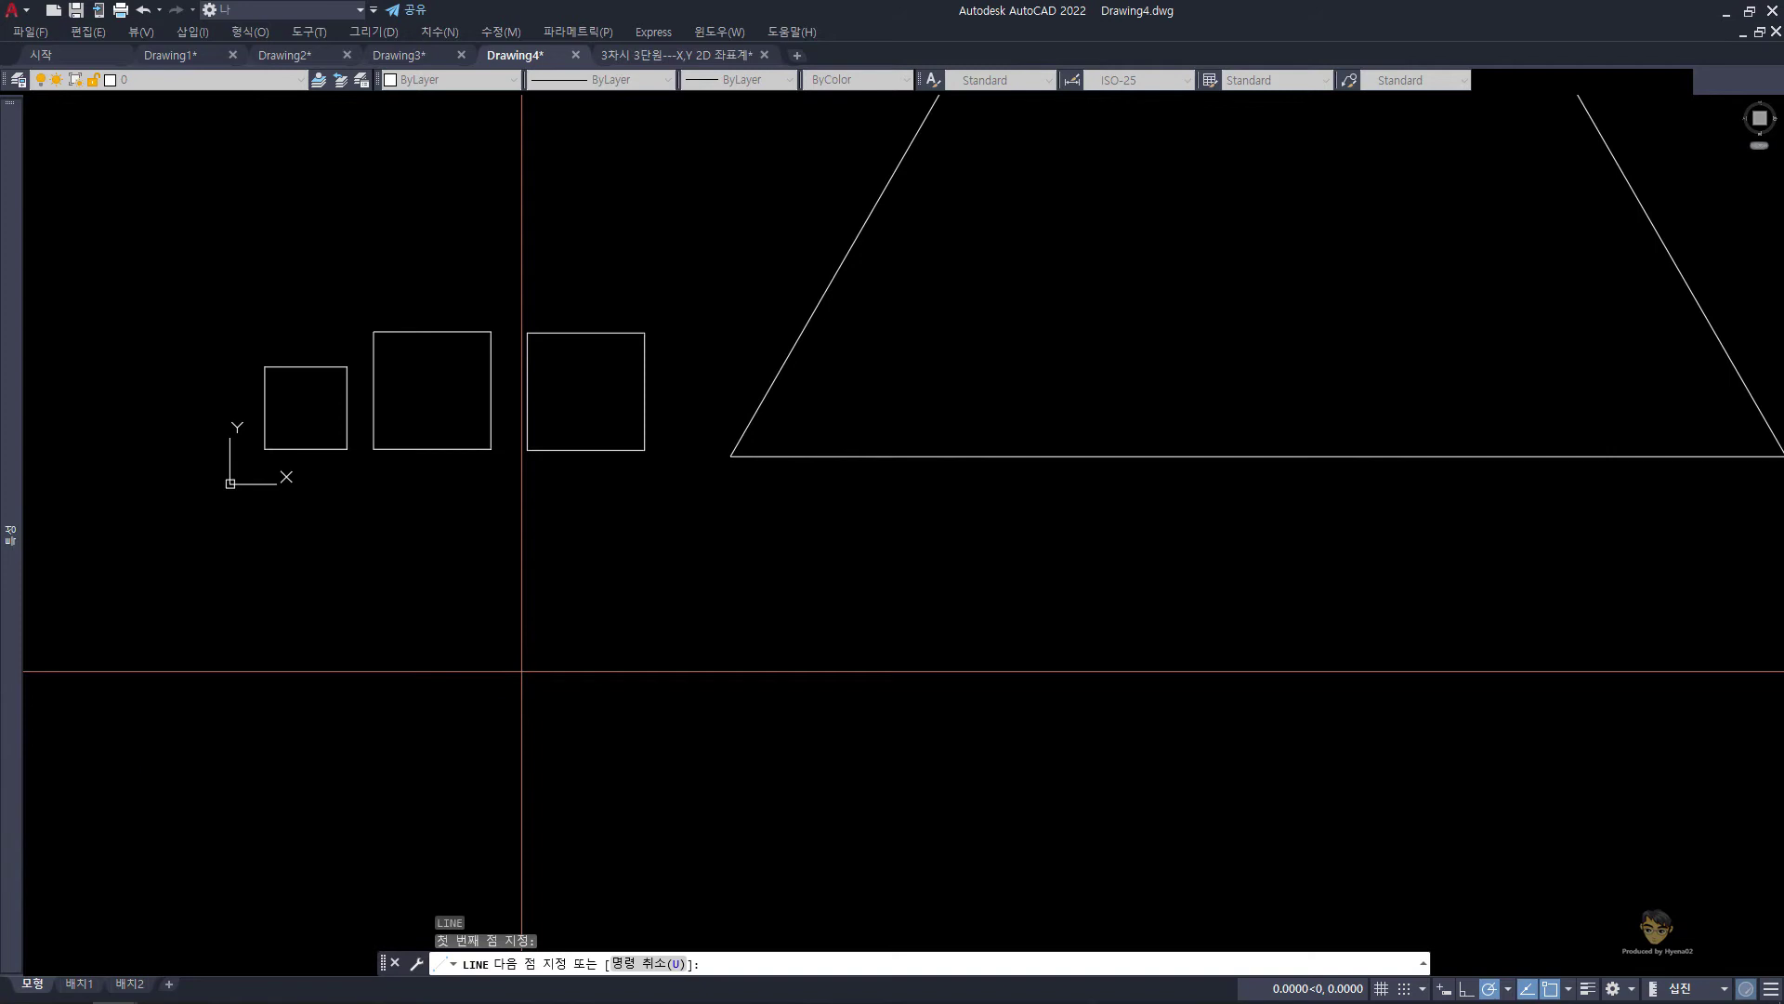
pyautogui.click(1525, 990)
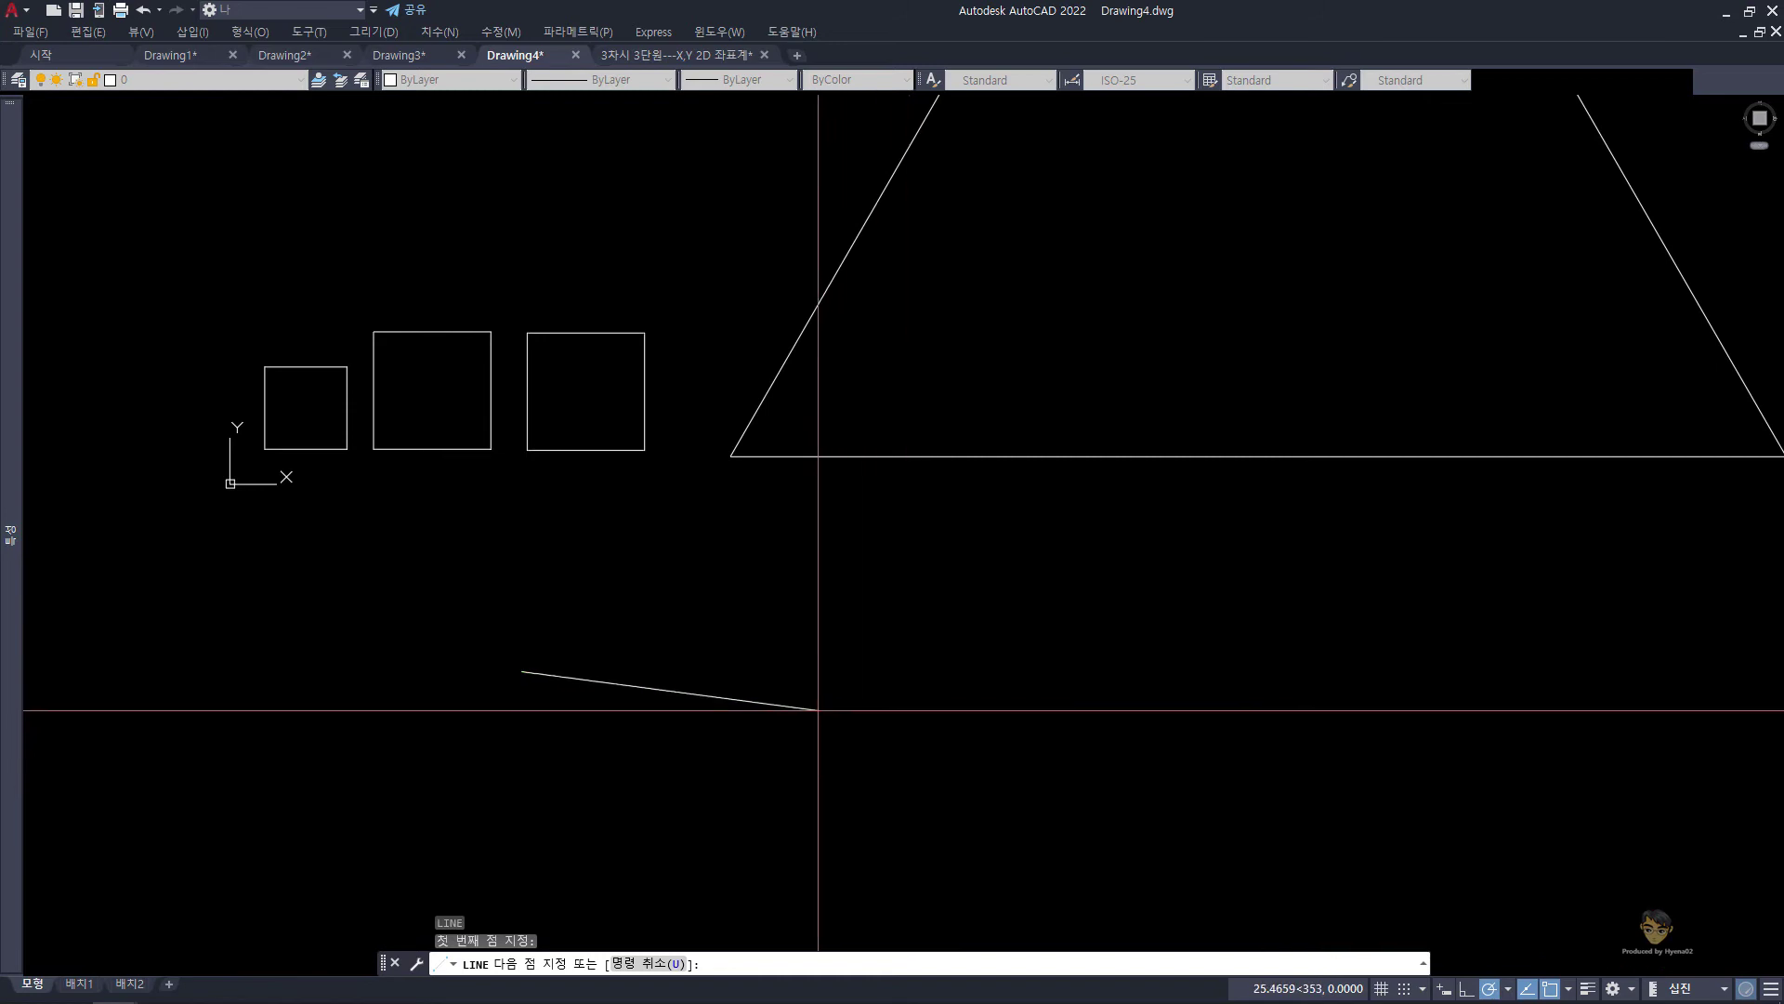
pyautogui.scroll(2, 595, 678)
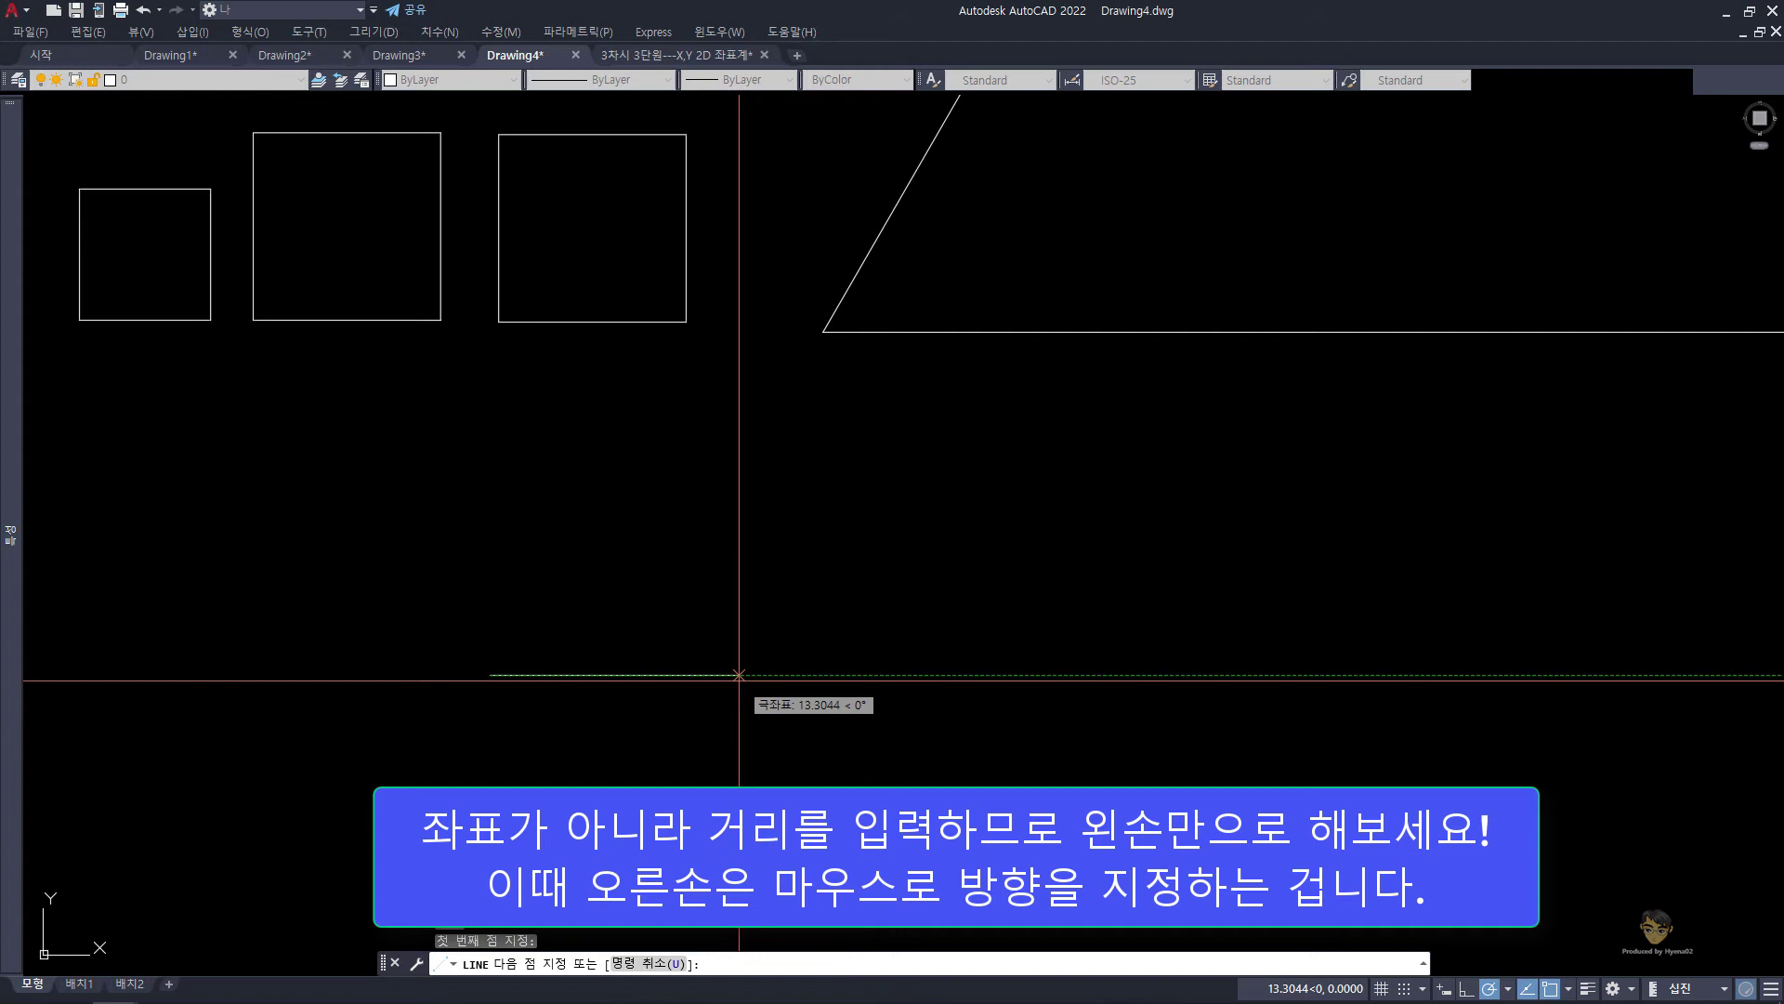
pyautogui.write('15')
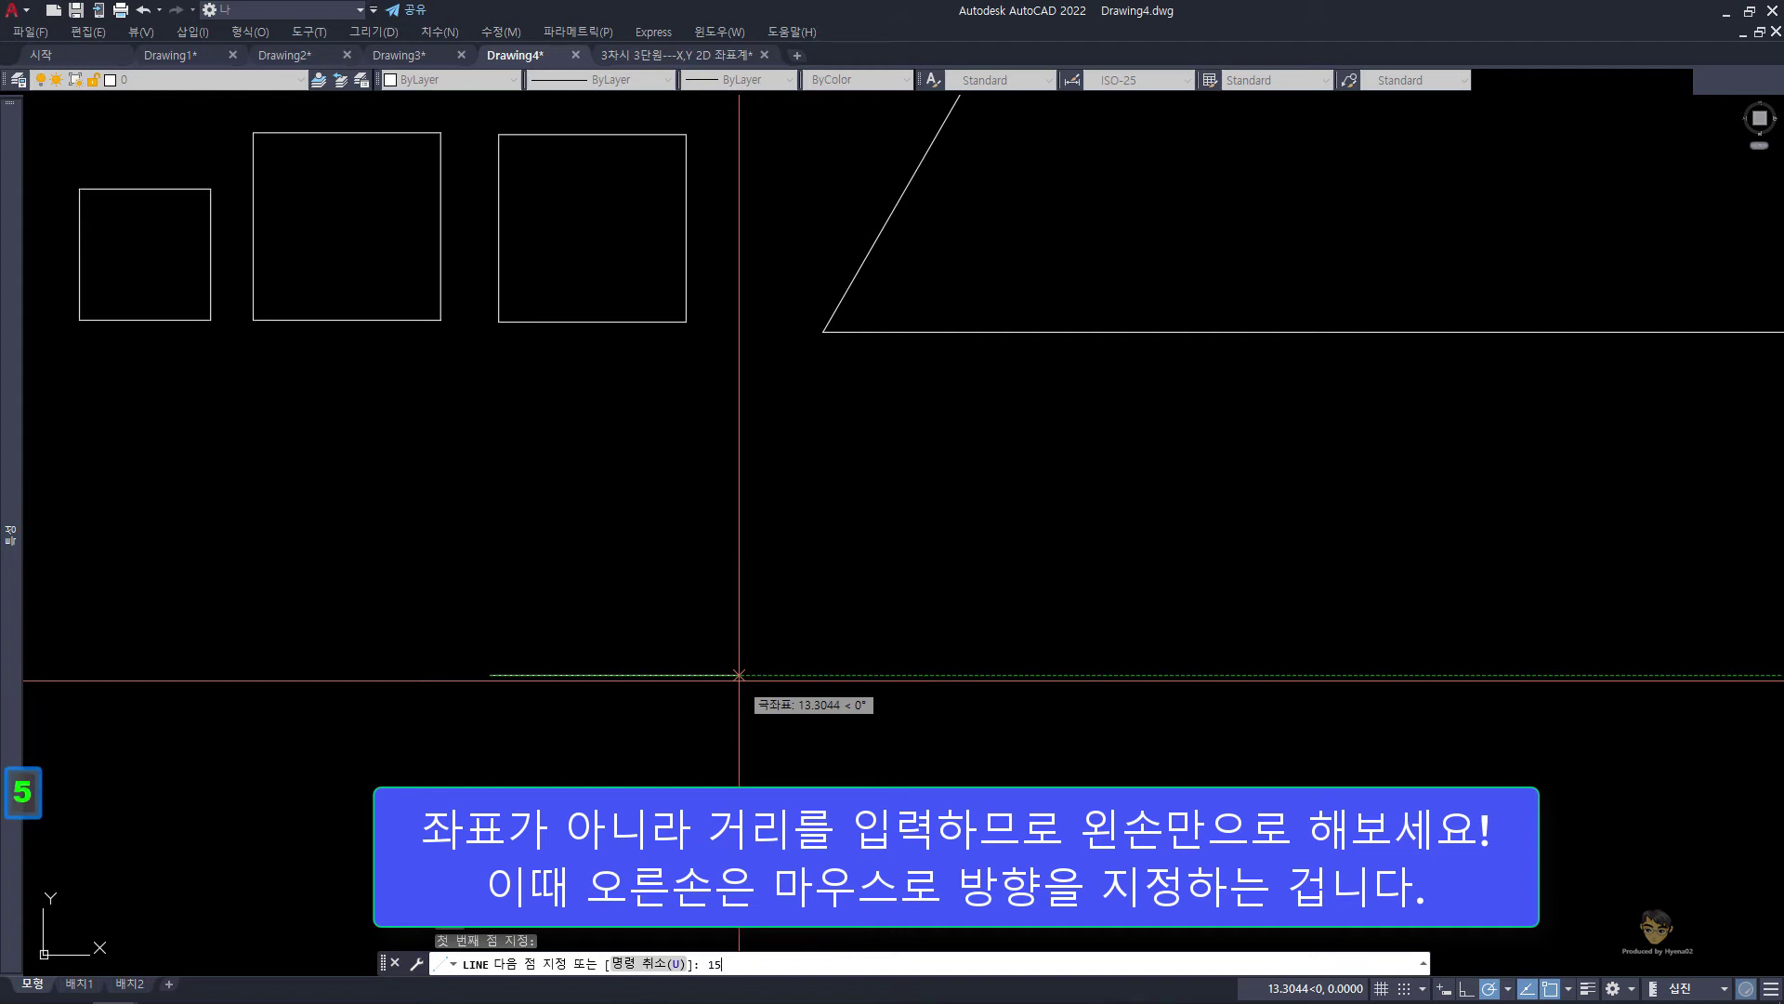
pyautogui.press('Return')
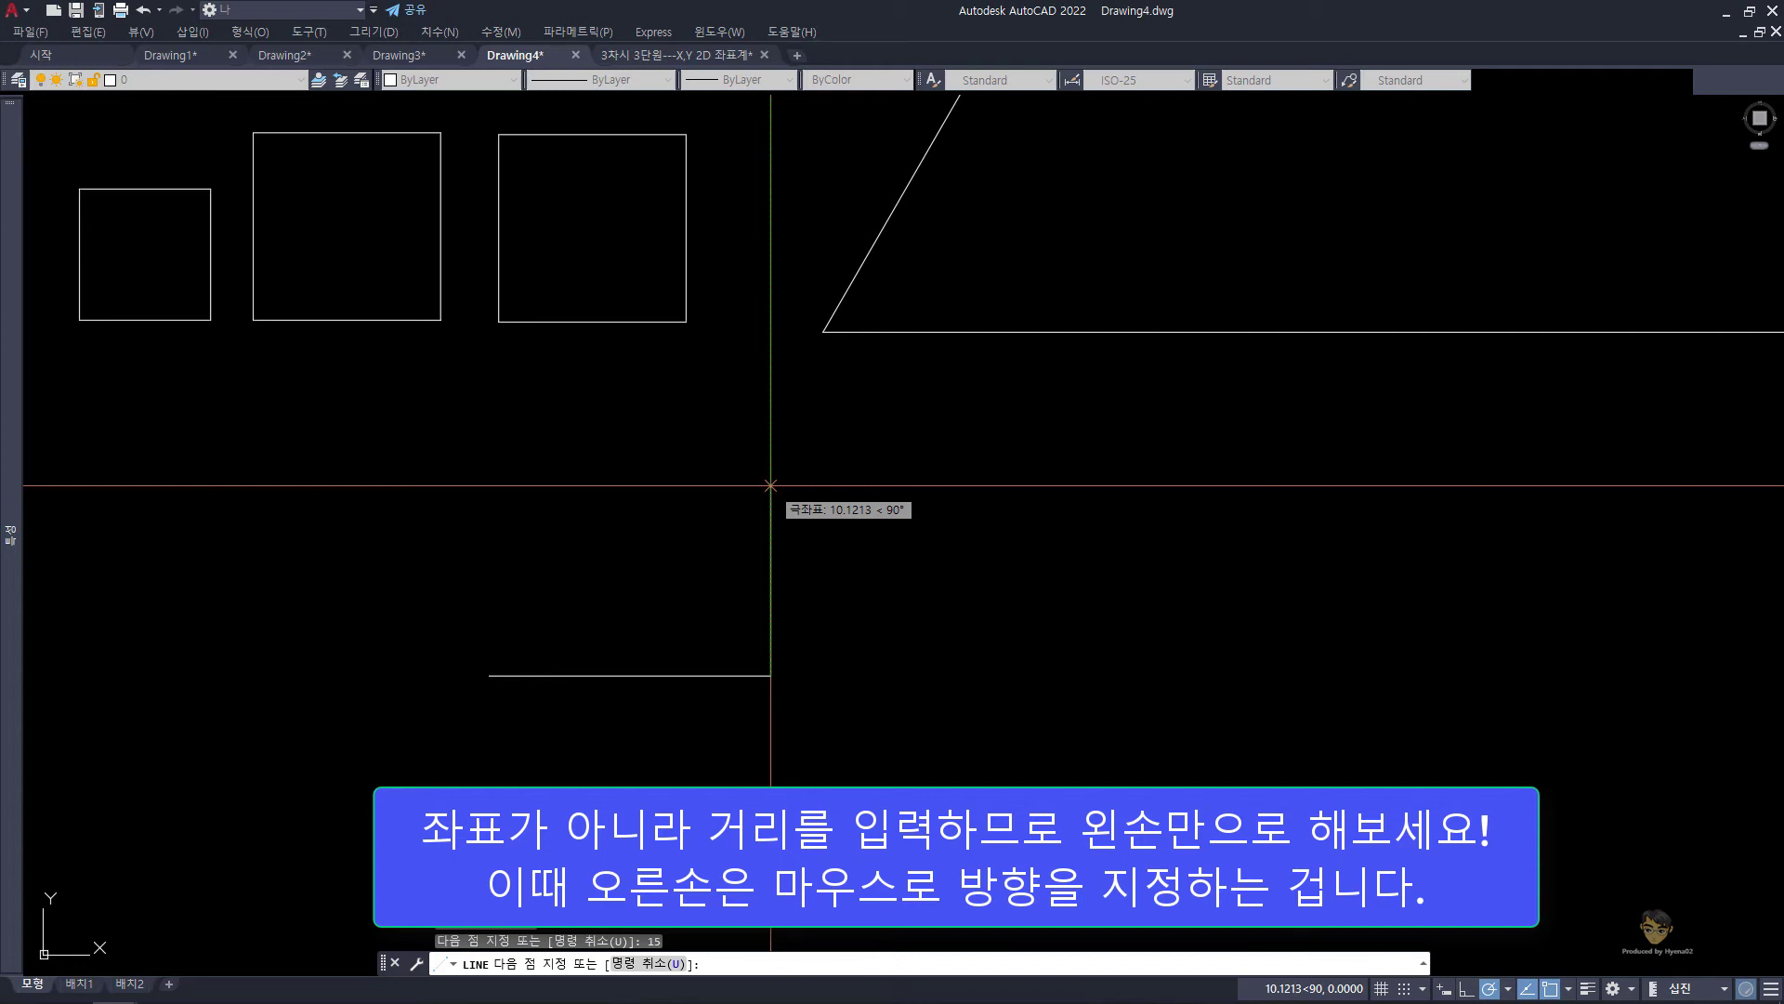
# Step: Add 15-unit segments along the 90° and 180° tracking directions and close the square
pyautogui.write('15')
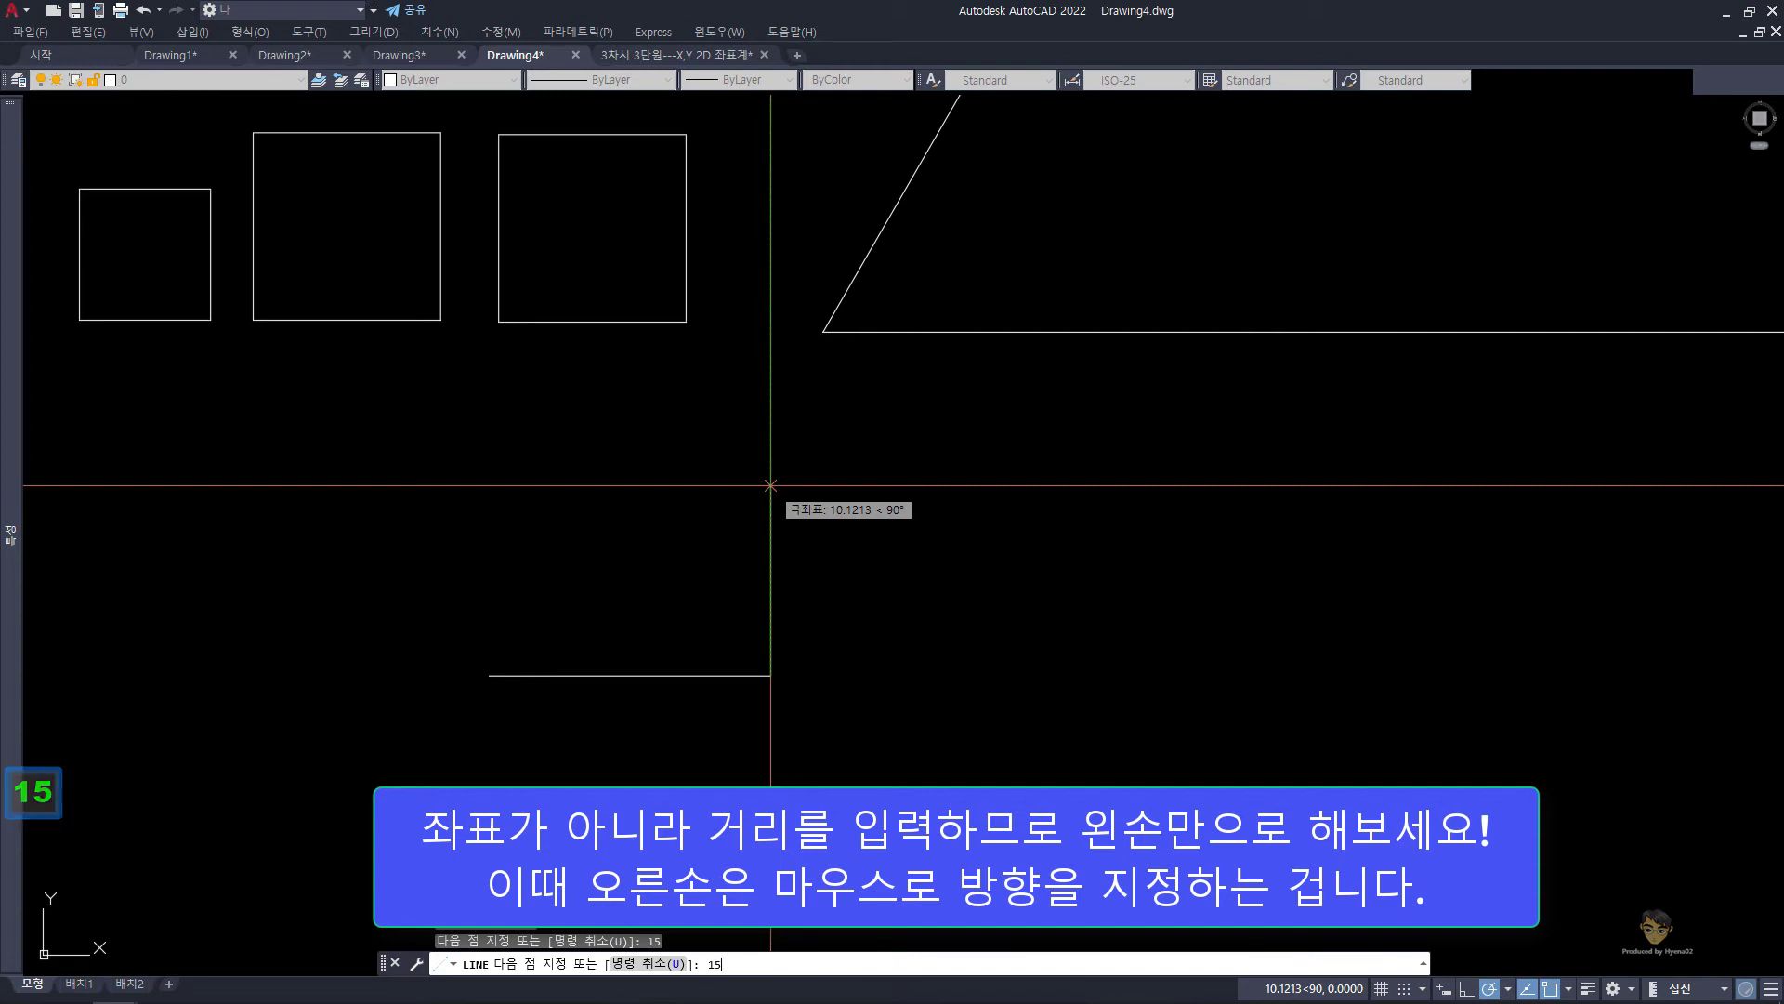
pyautogui.press('space')
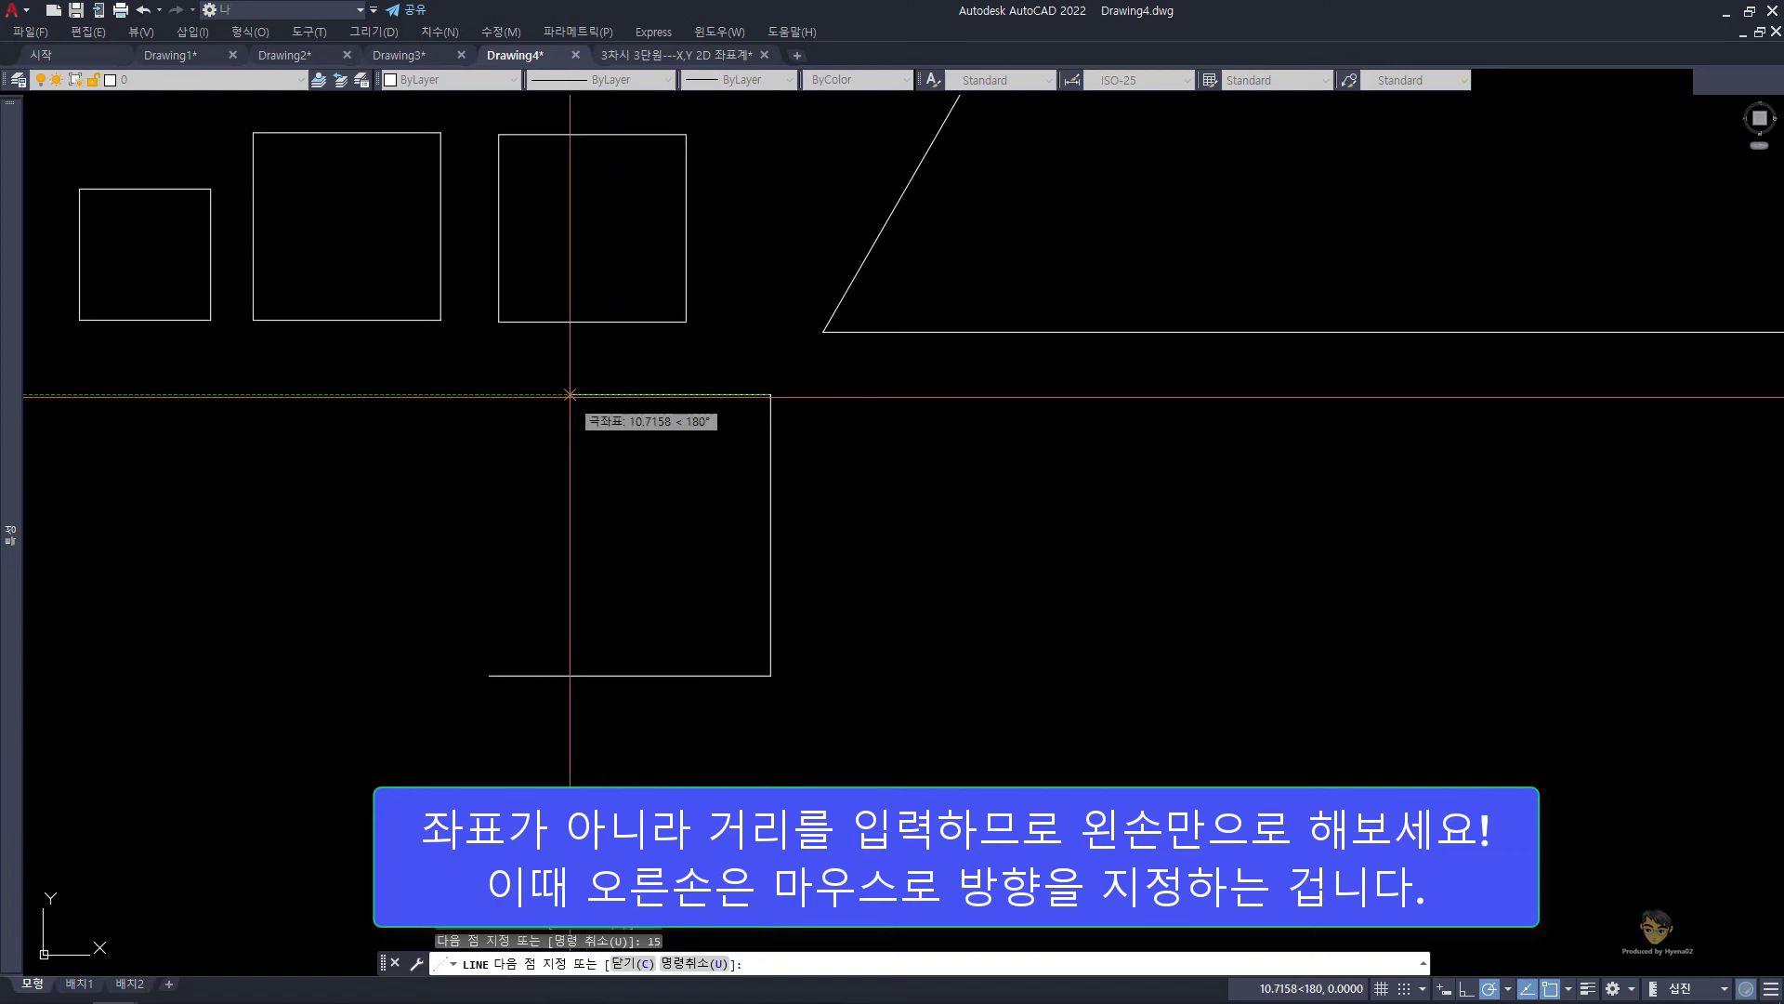
pyautogui.write('15')
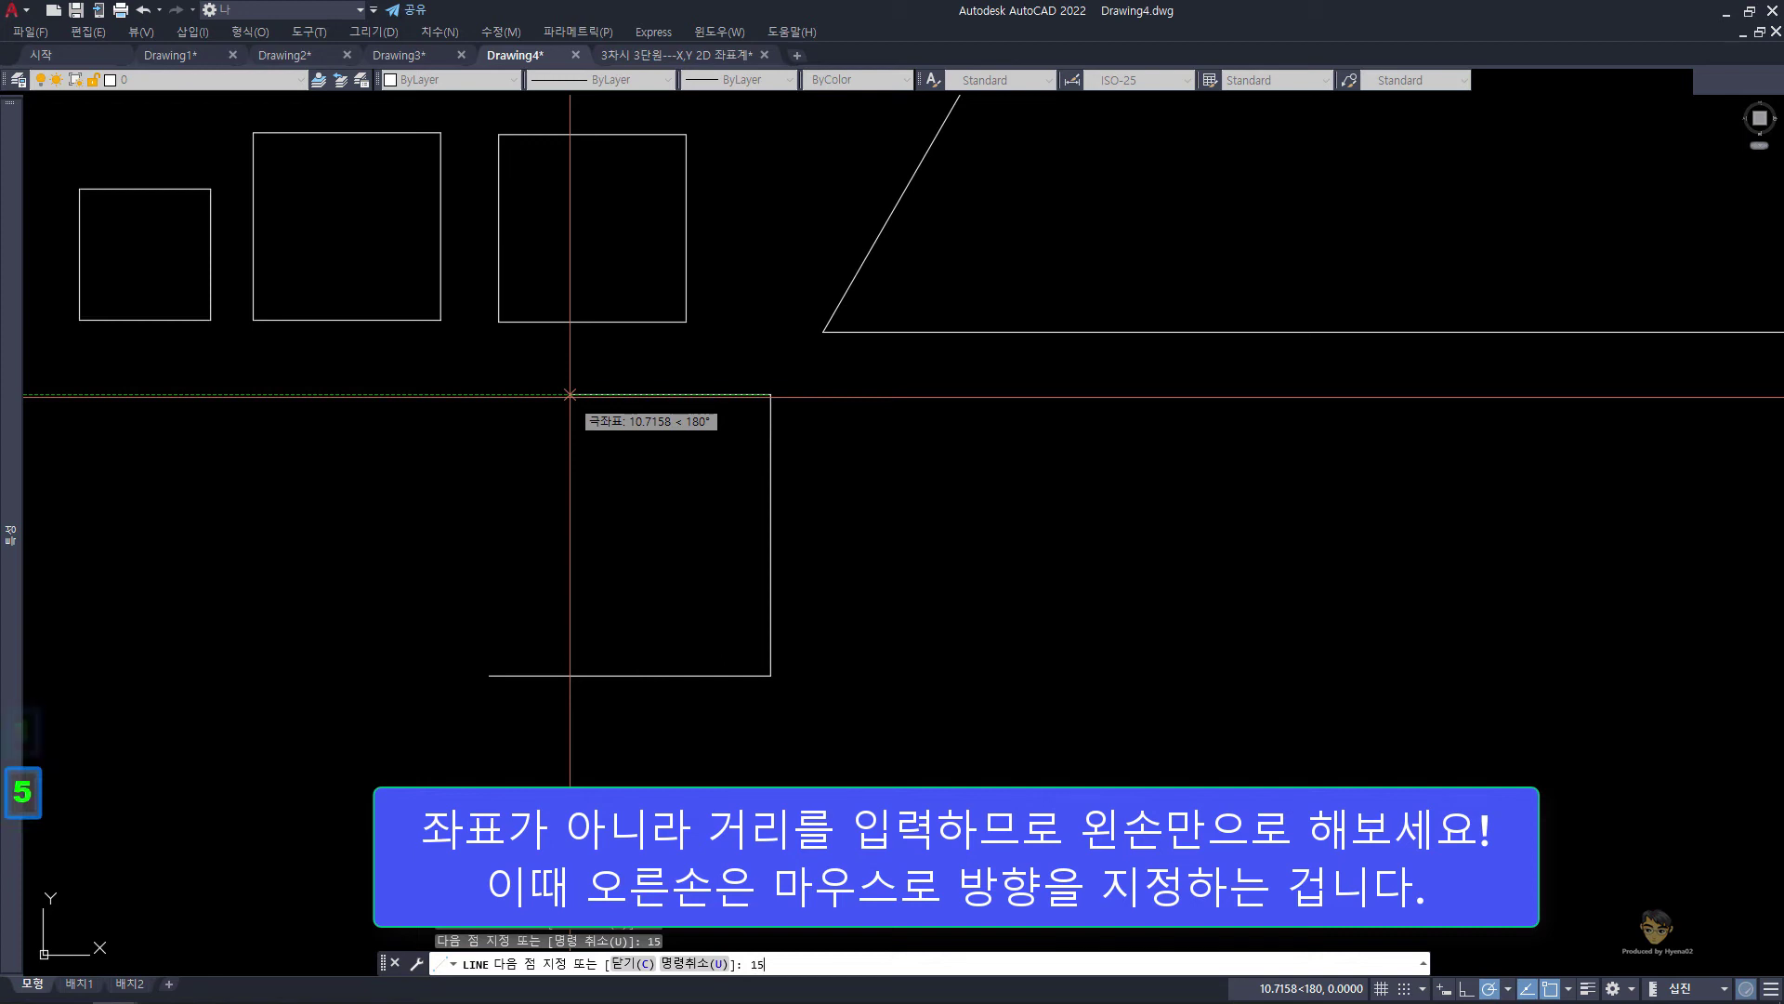
pyautogui.press('space')
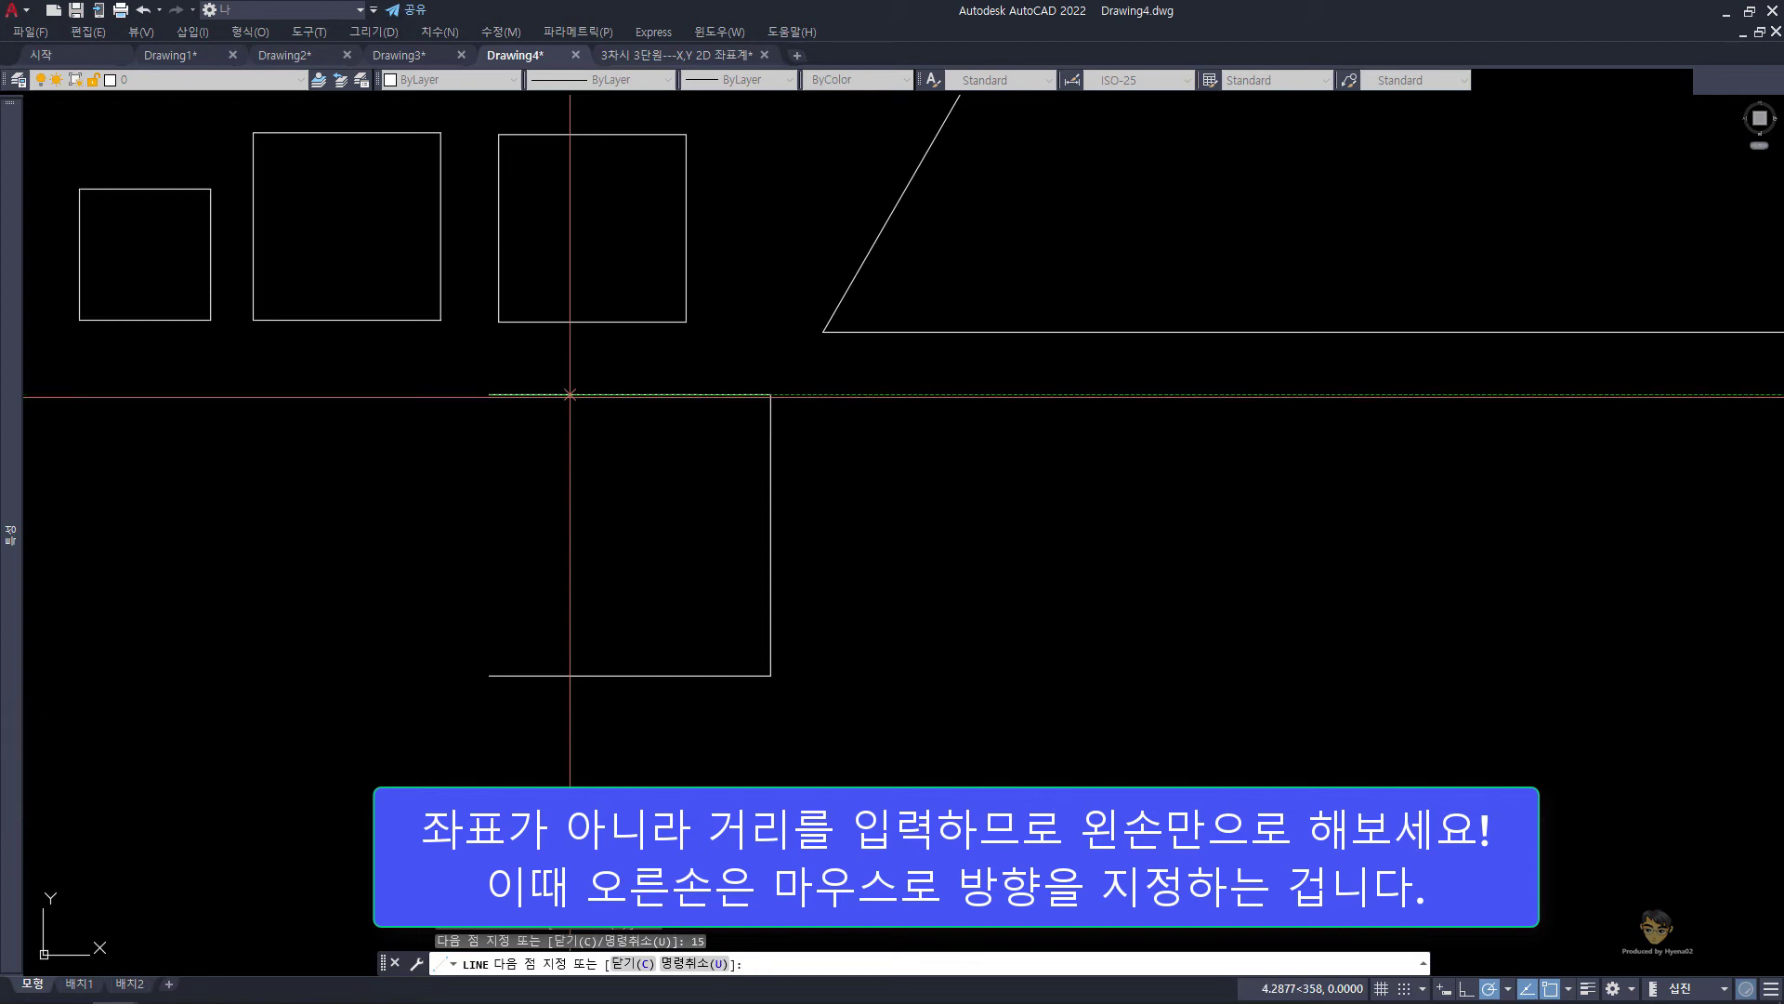
pyautogui.write('c')
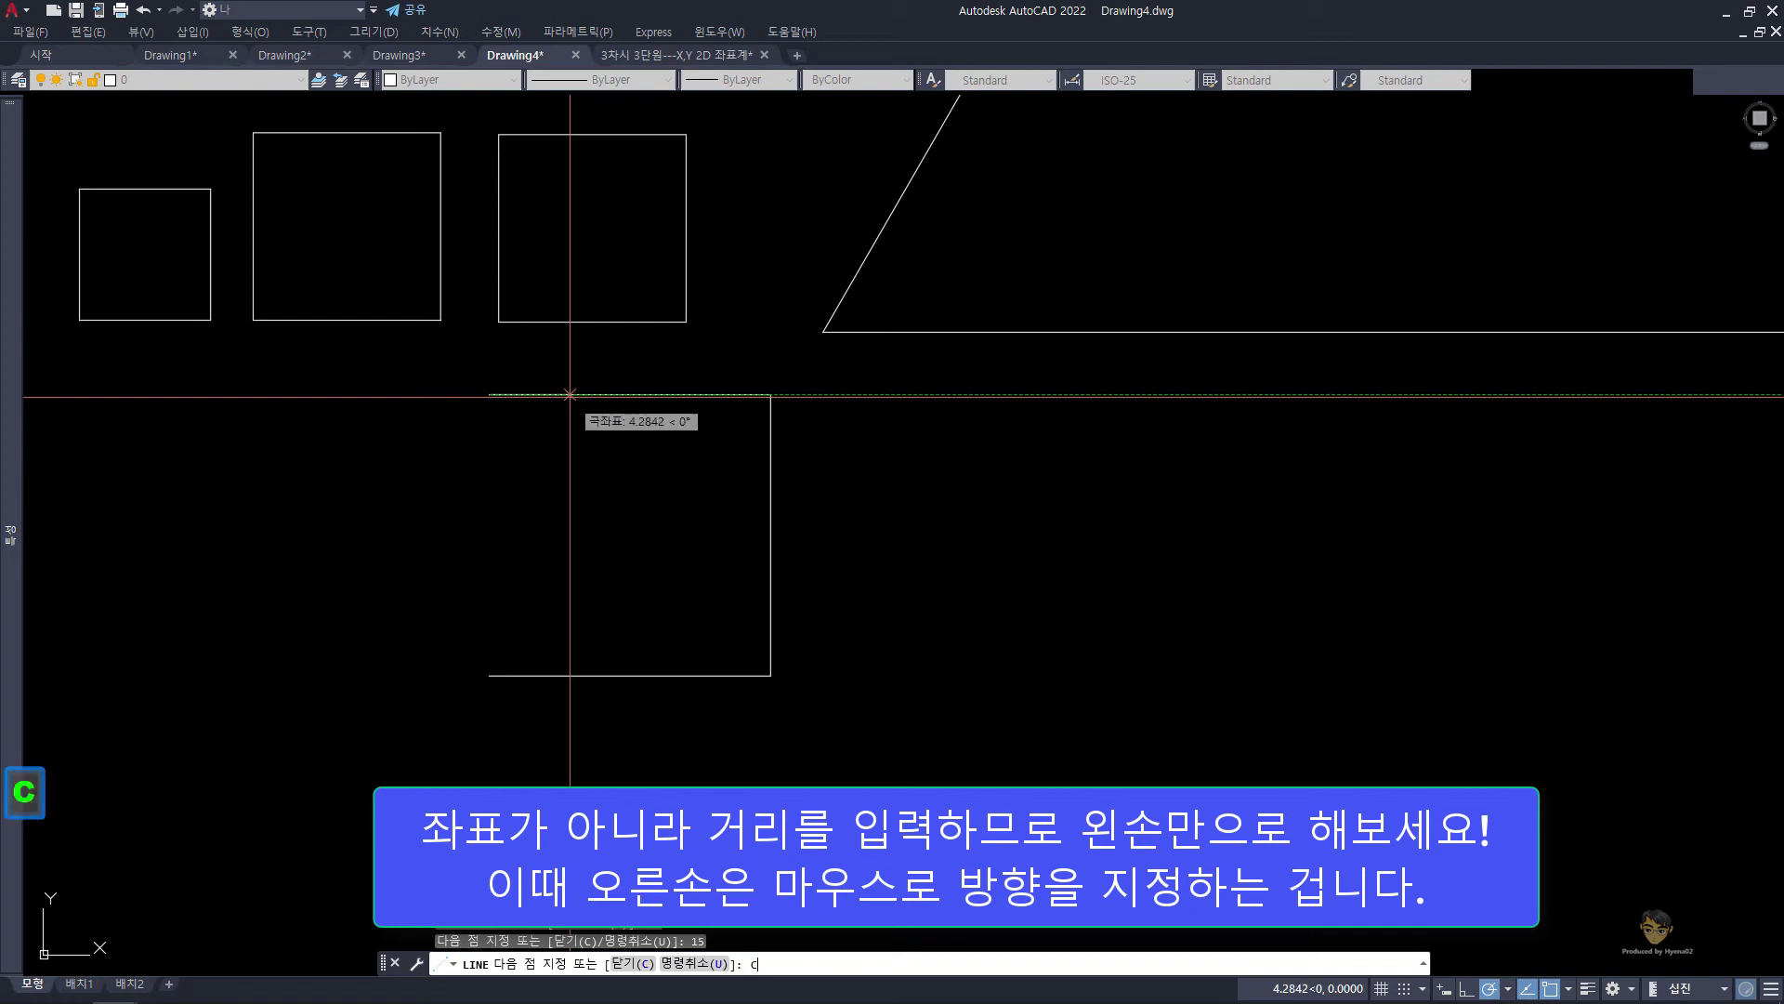
pyautogui.press('space')
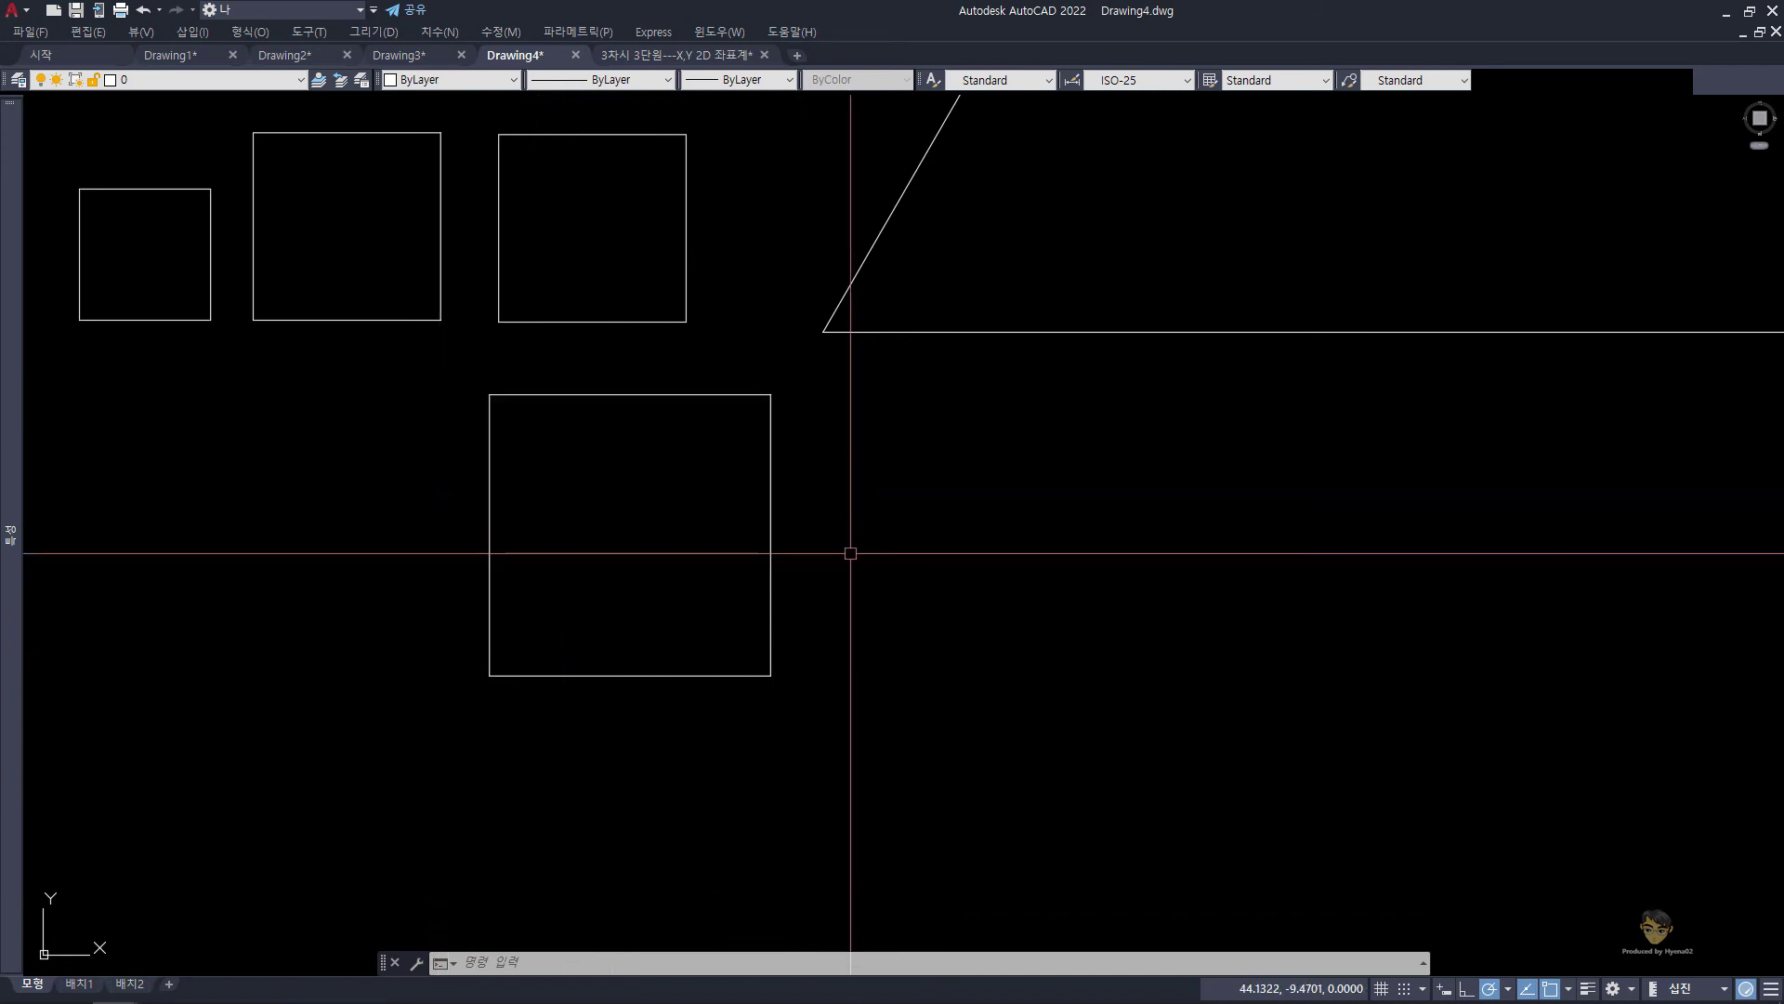
pyautogui.write('REC')
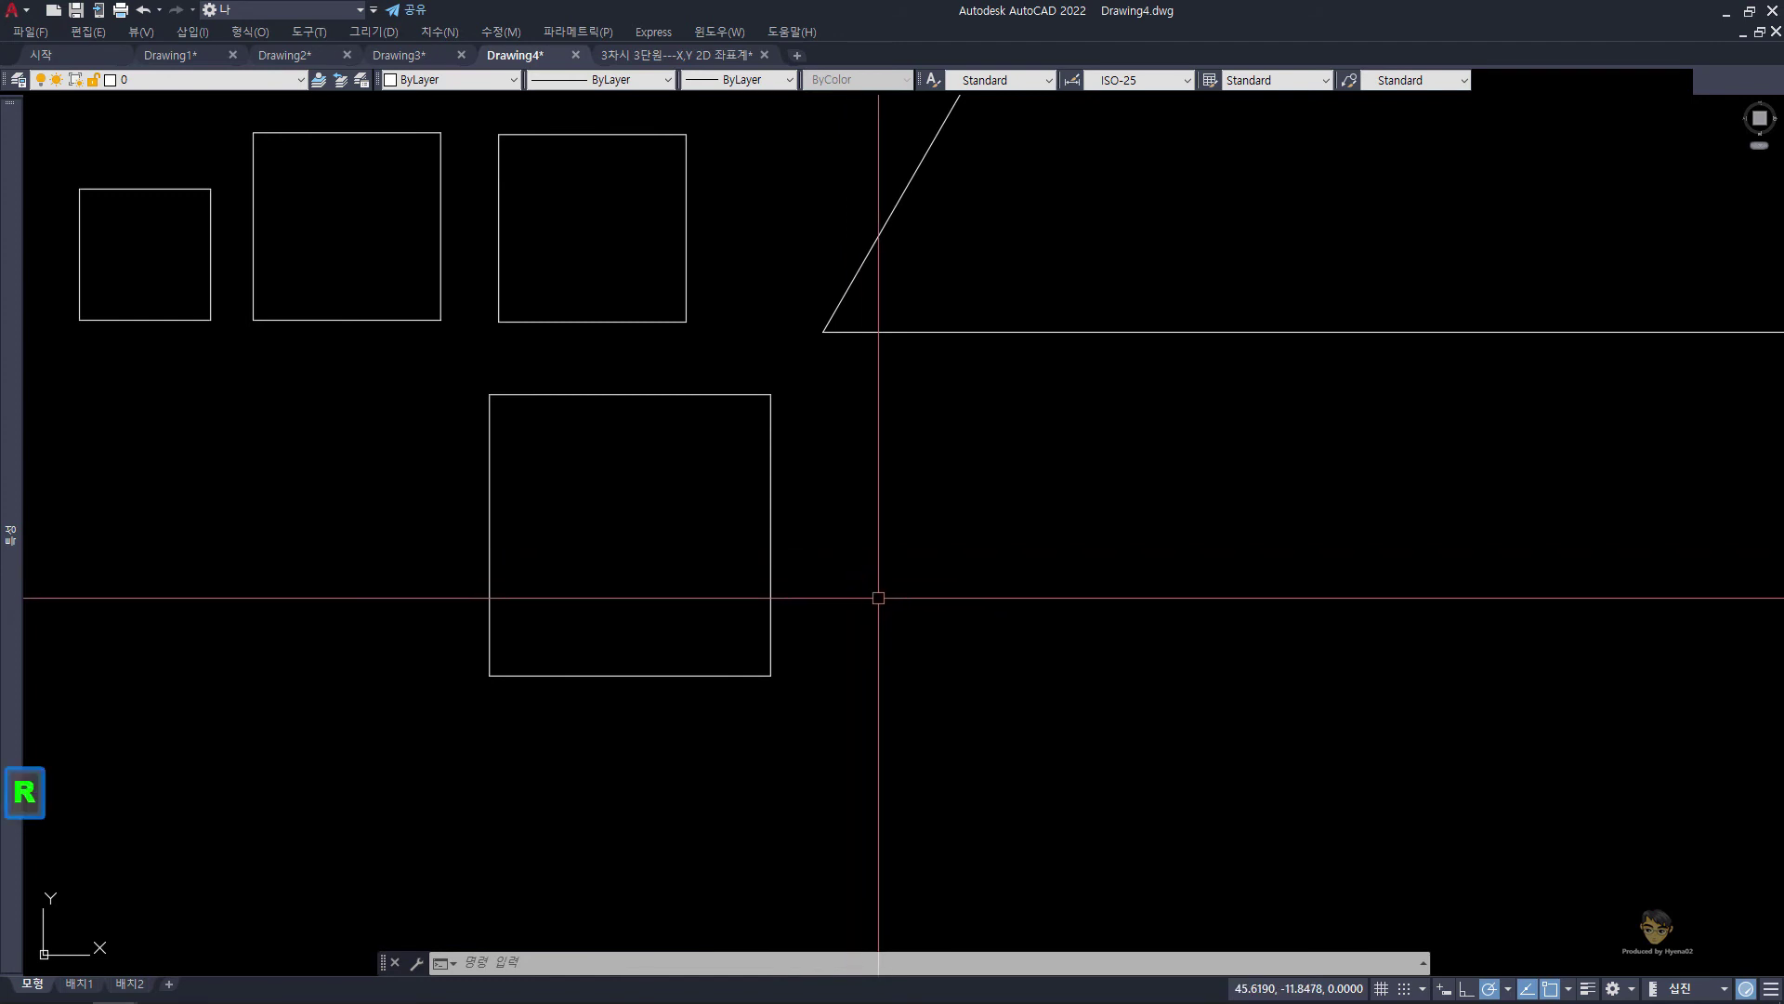
pyautogui.press('space')
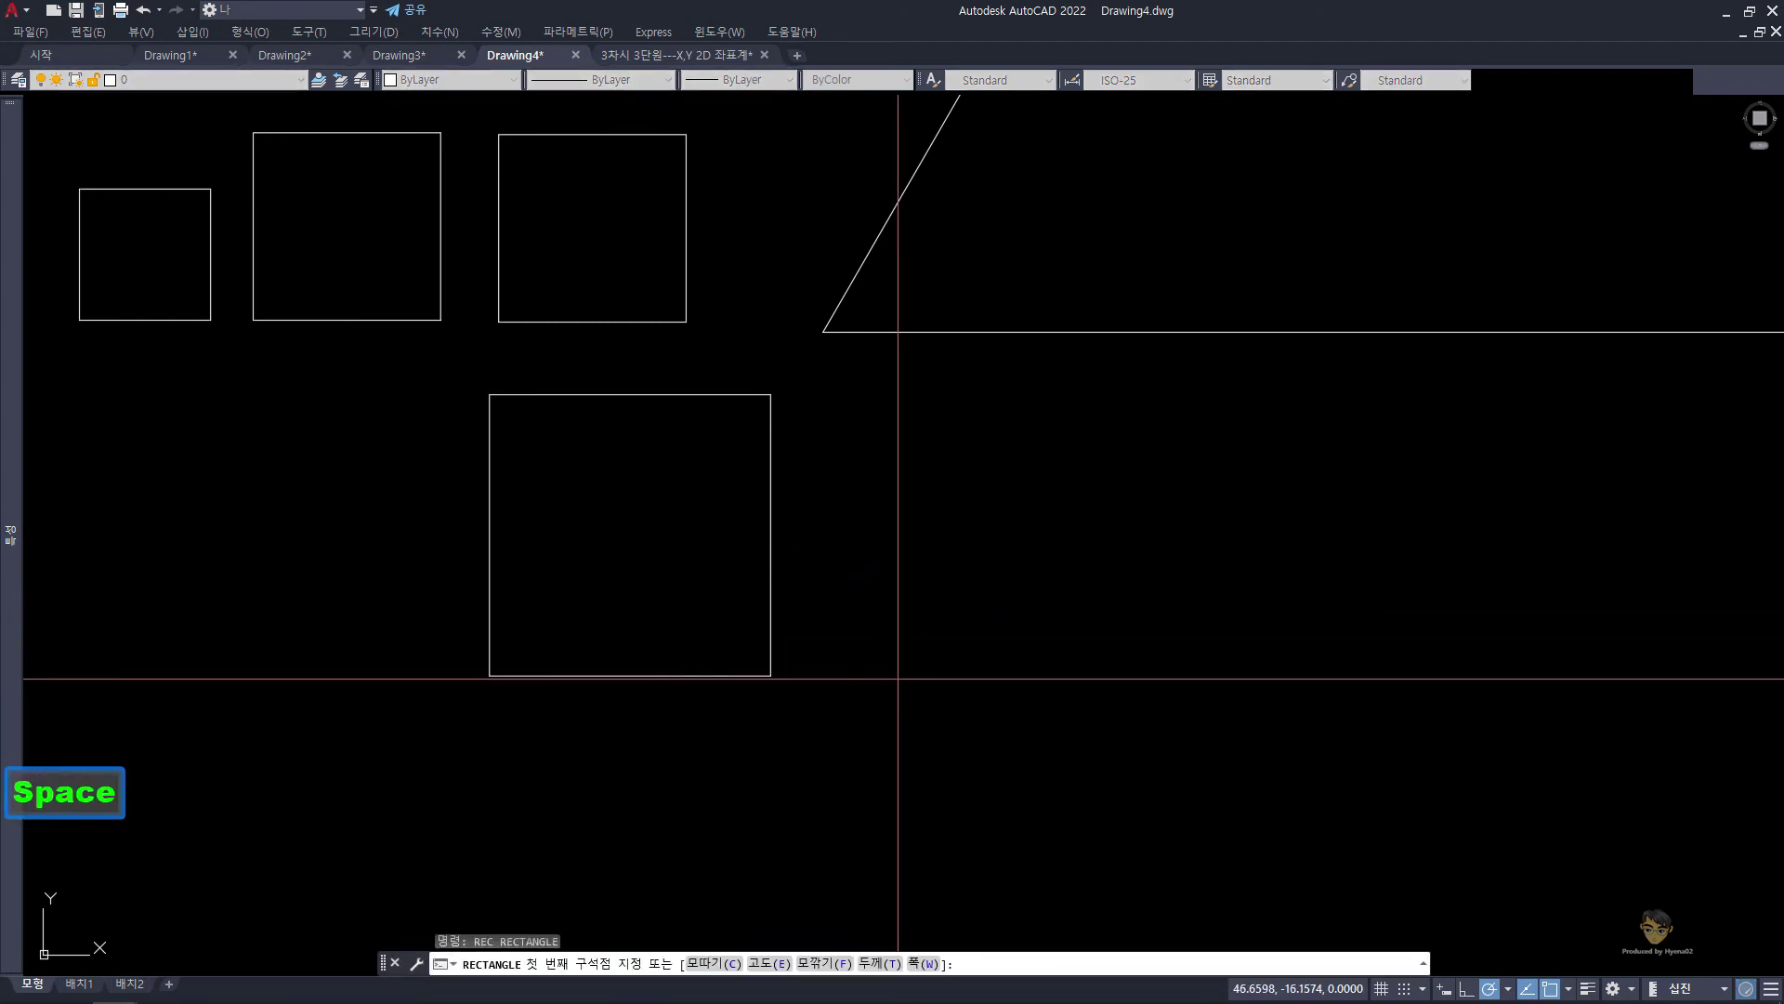
pyautogui.click(906, 675)
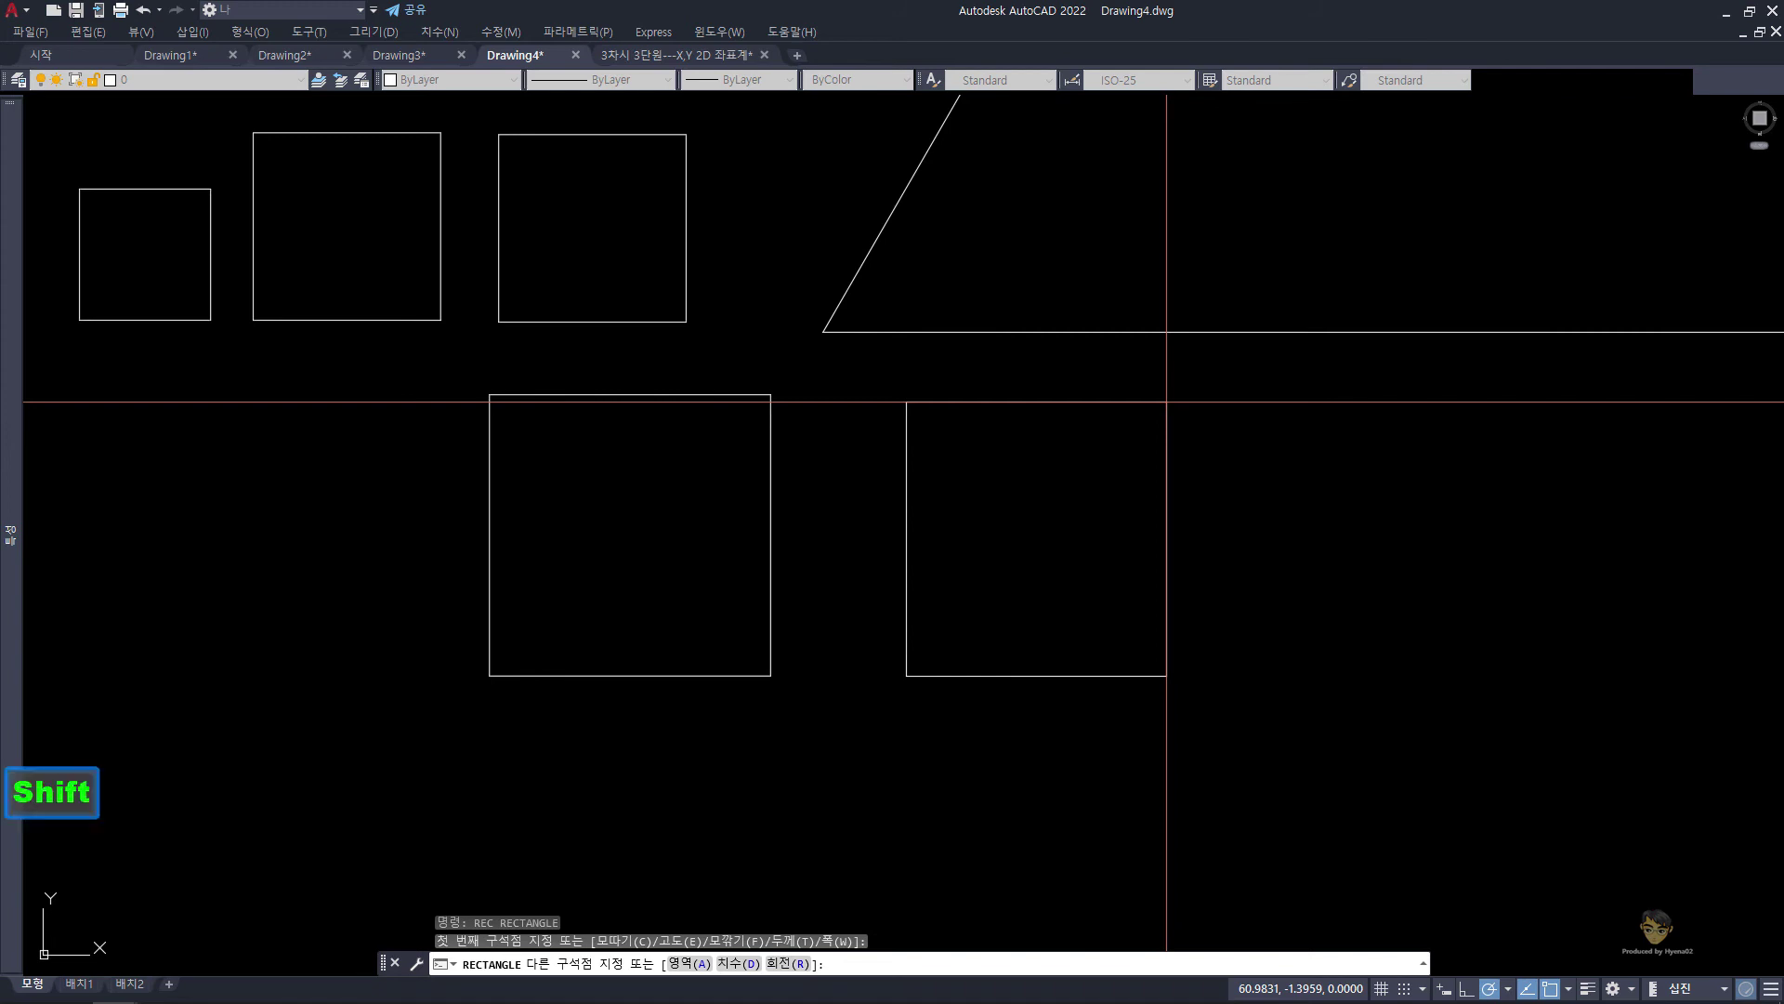
pyautogui.write('@')
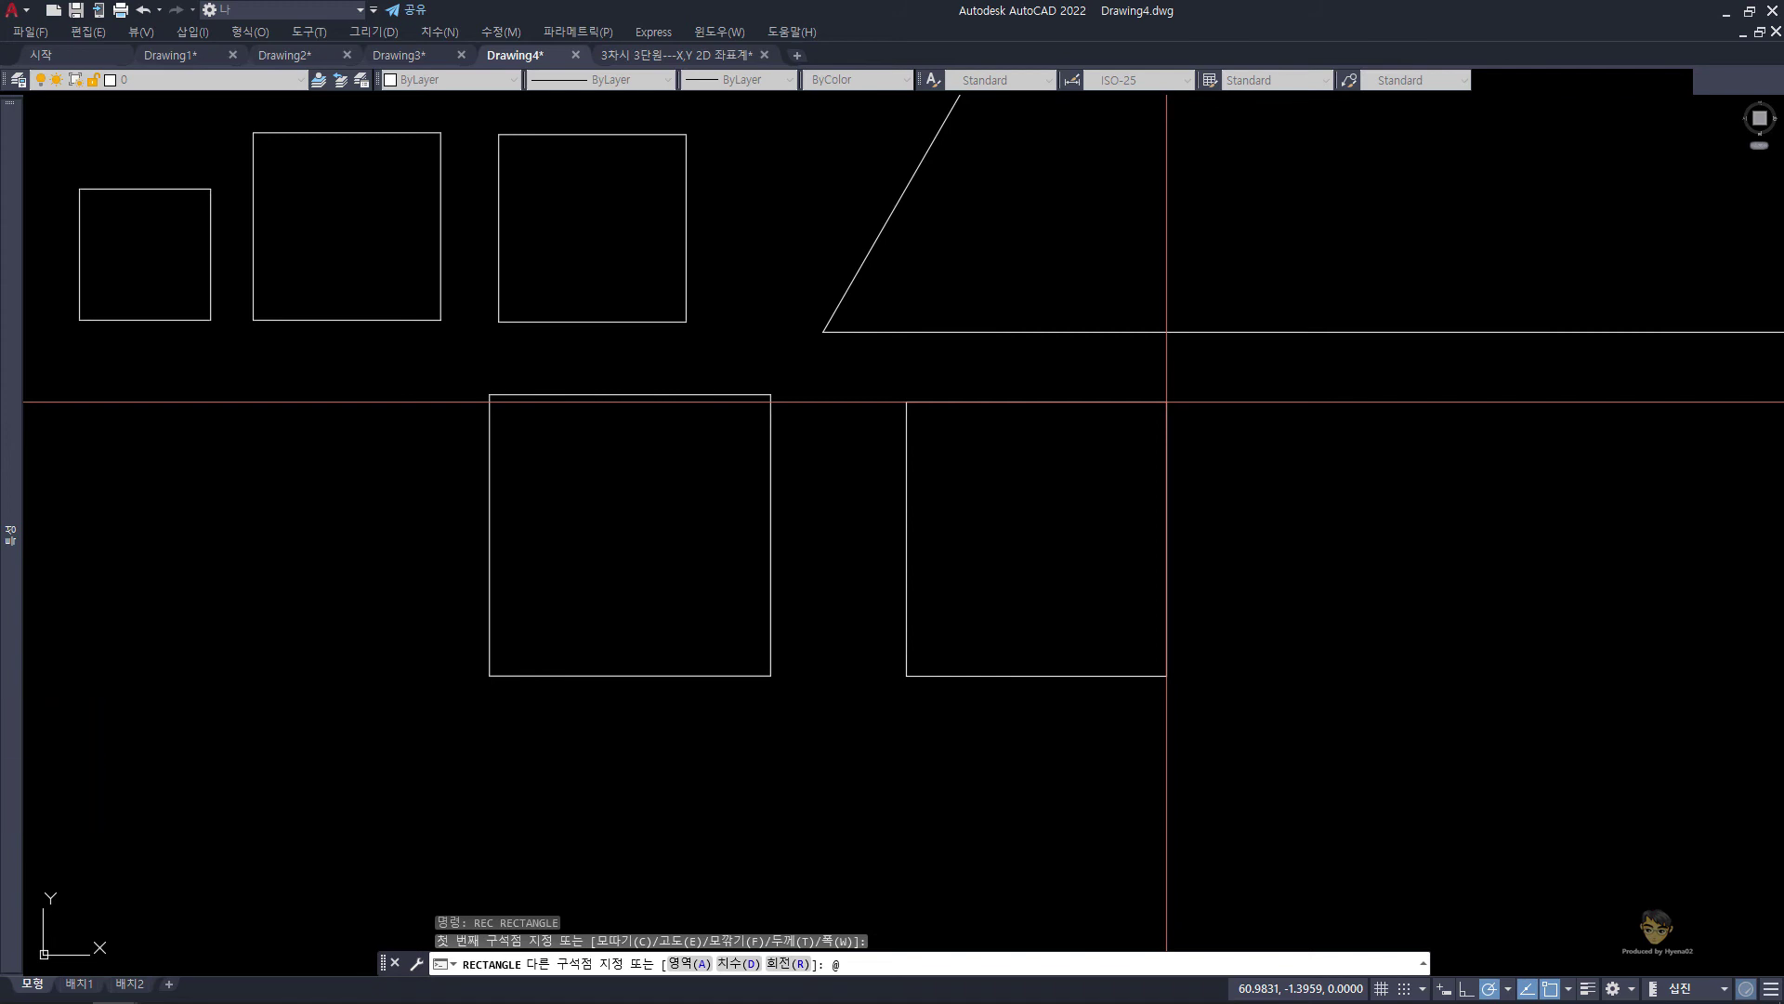
pyautogui.write('15')
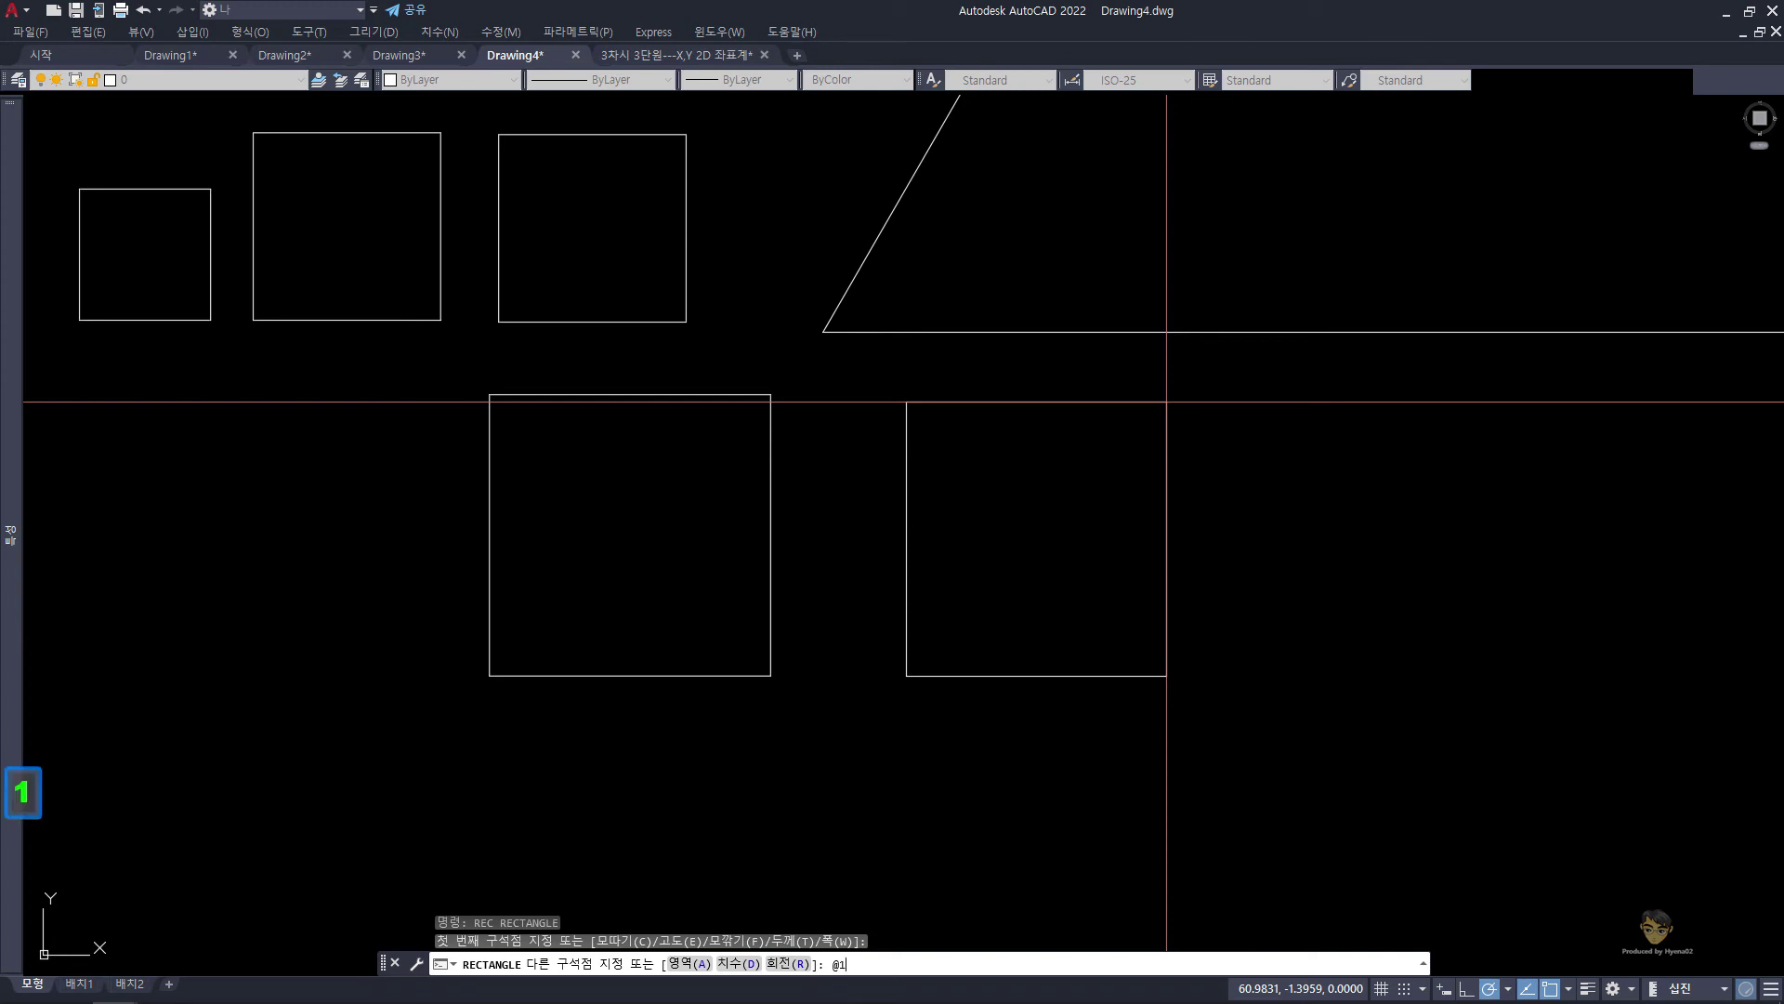
pyautogui.write(',15')
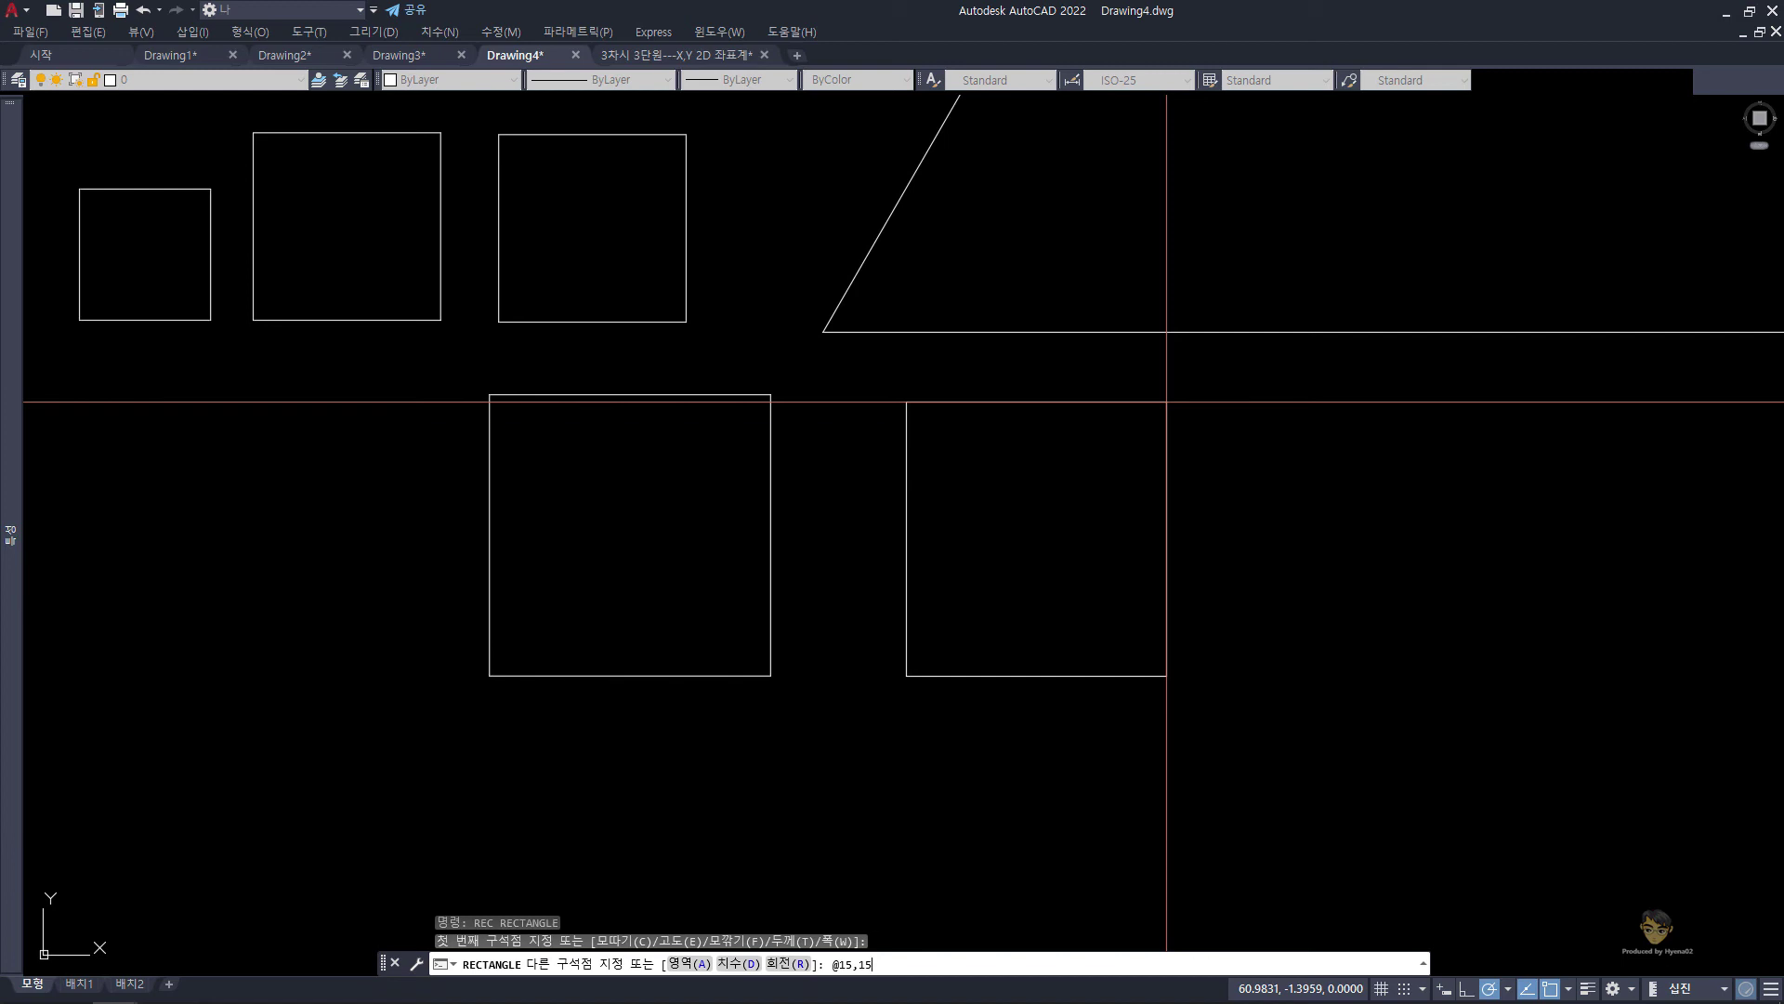
pyautogui.press('Return')
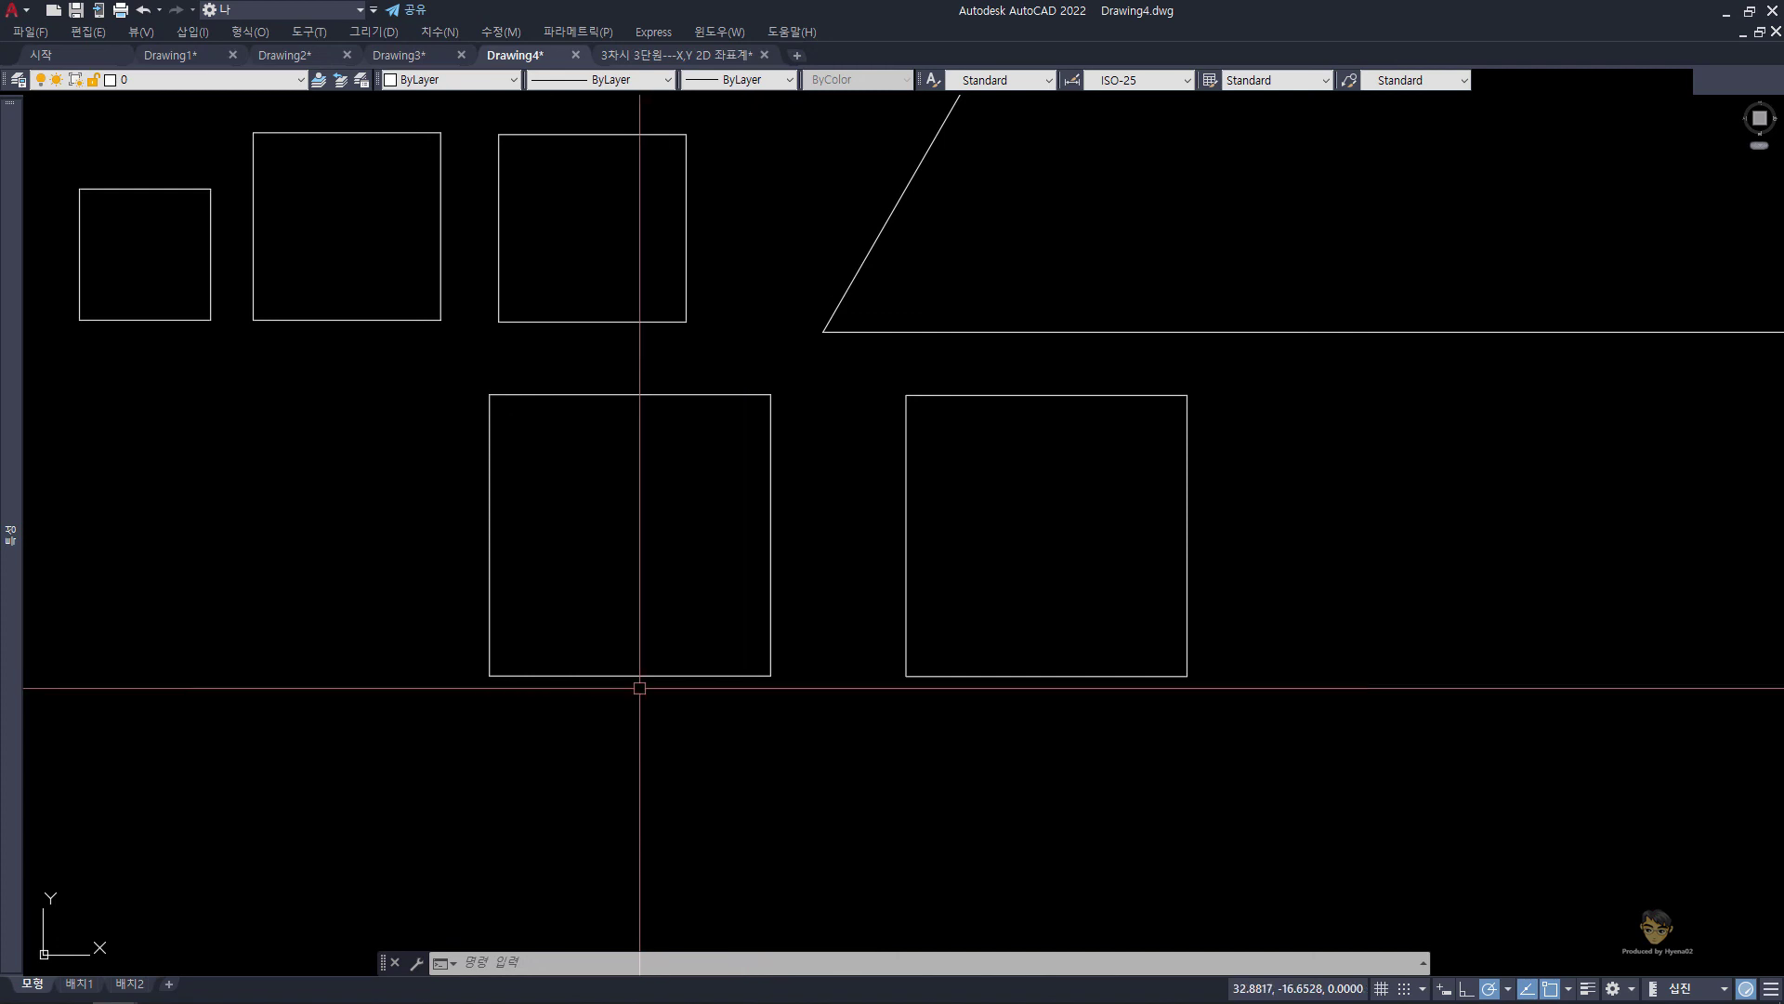
# Step: Switch to the image viewer showing 실습과제3-1,2001.png and examine the rectangle exercise starting at absolute coordinate 300,300
pyautogui.click(172, 993)
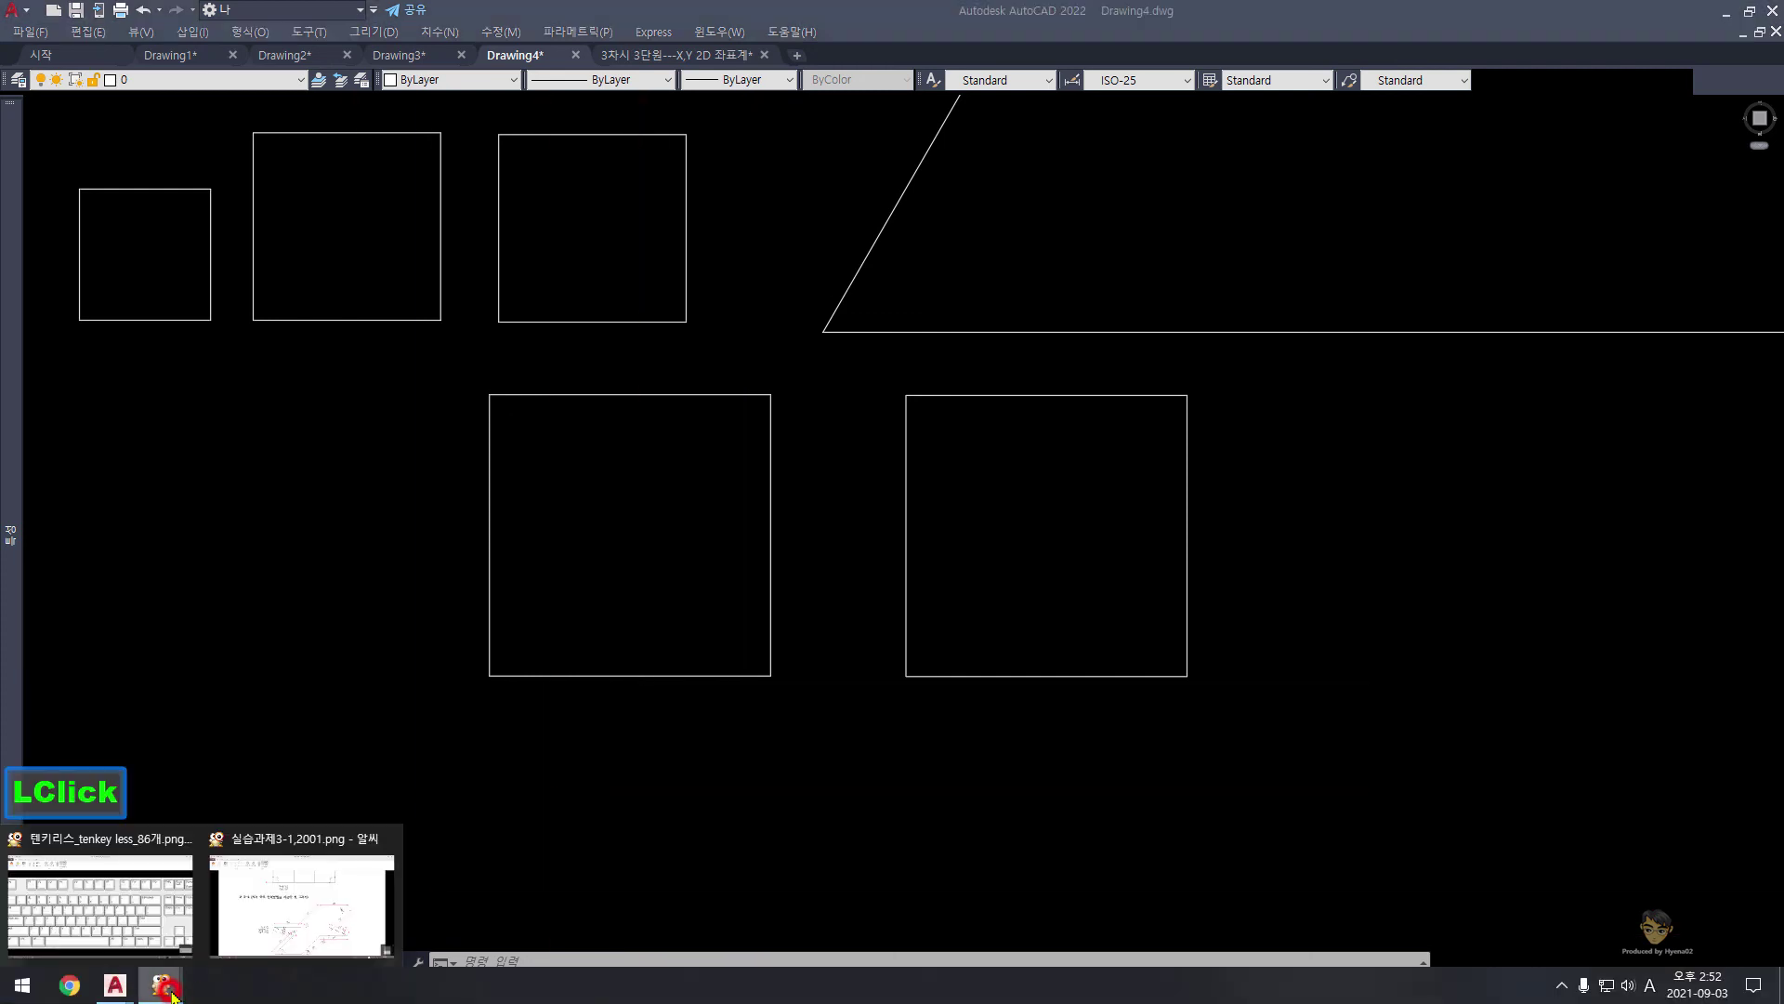
pyautogui.click(314, 908)
pyautogui.moveTo(884, 417); pyautogui.dragTo(883, 837)
pyautogui.click(884, 836)
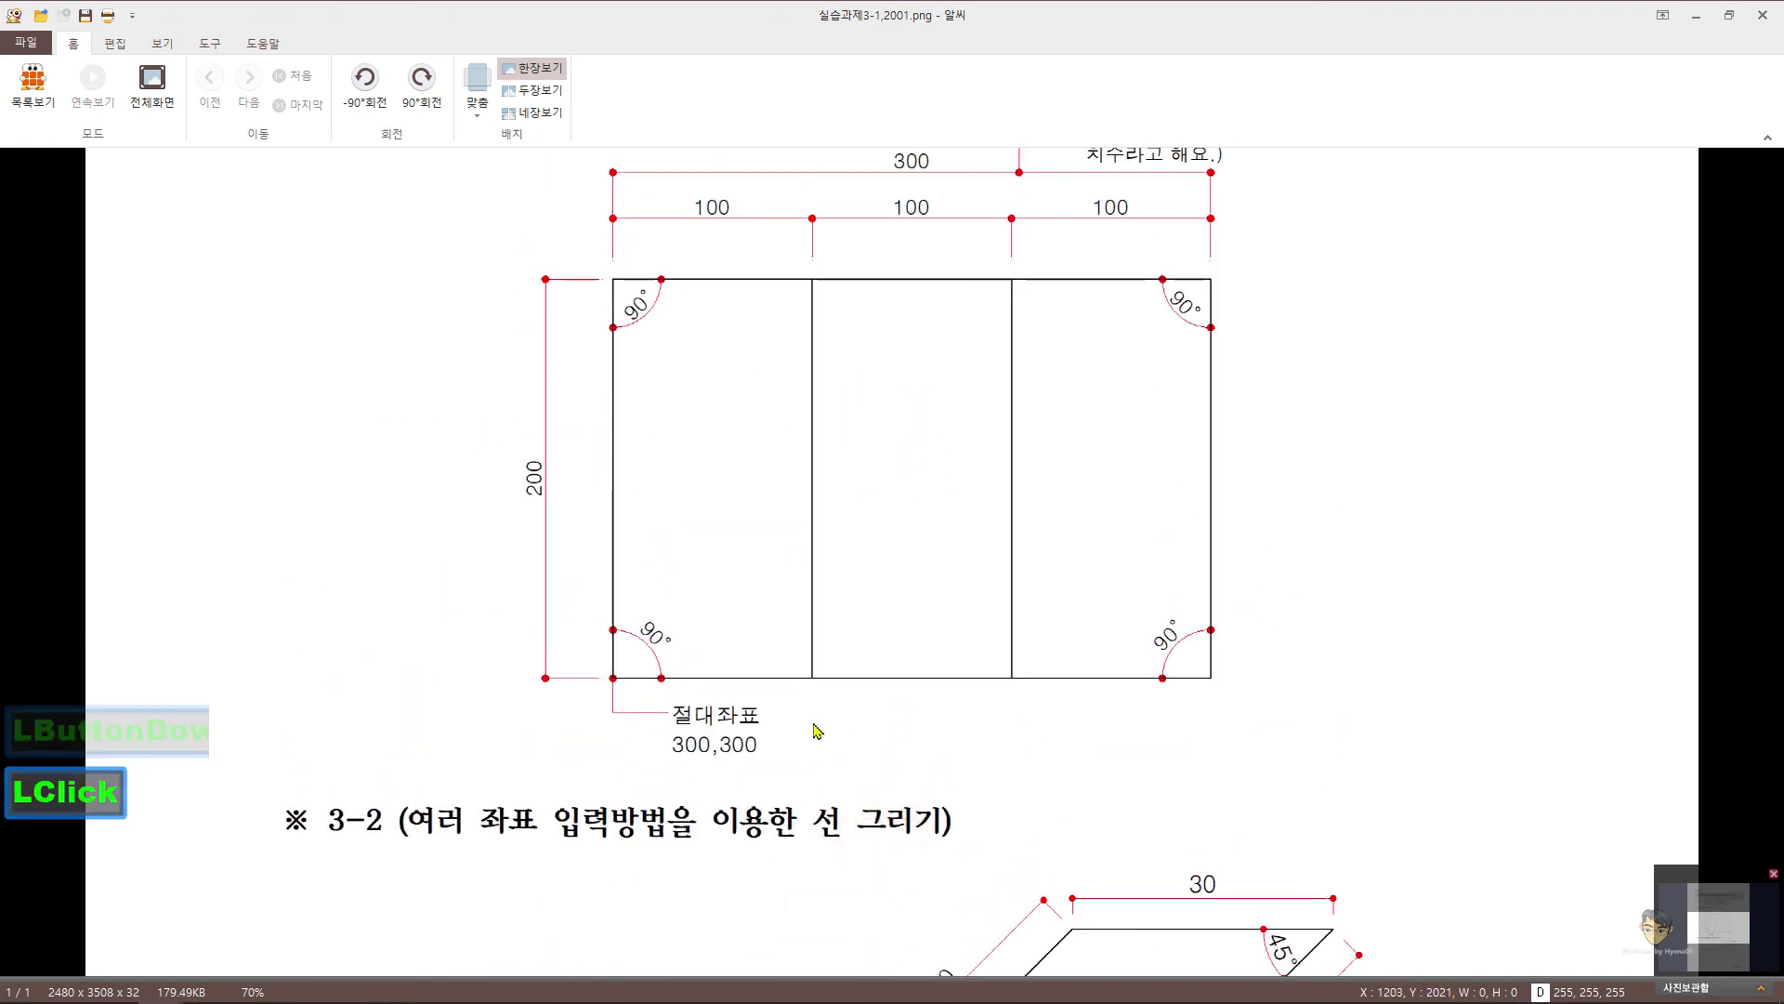